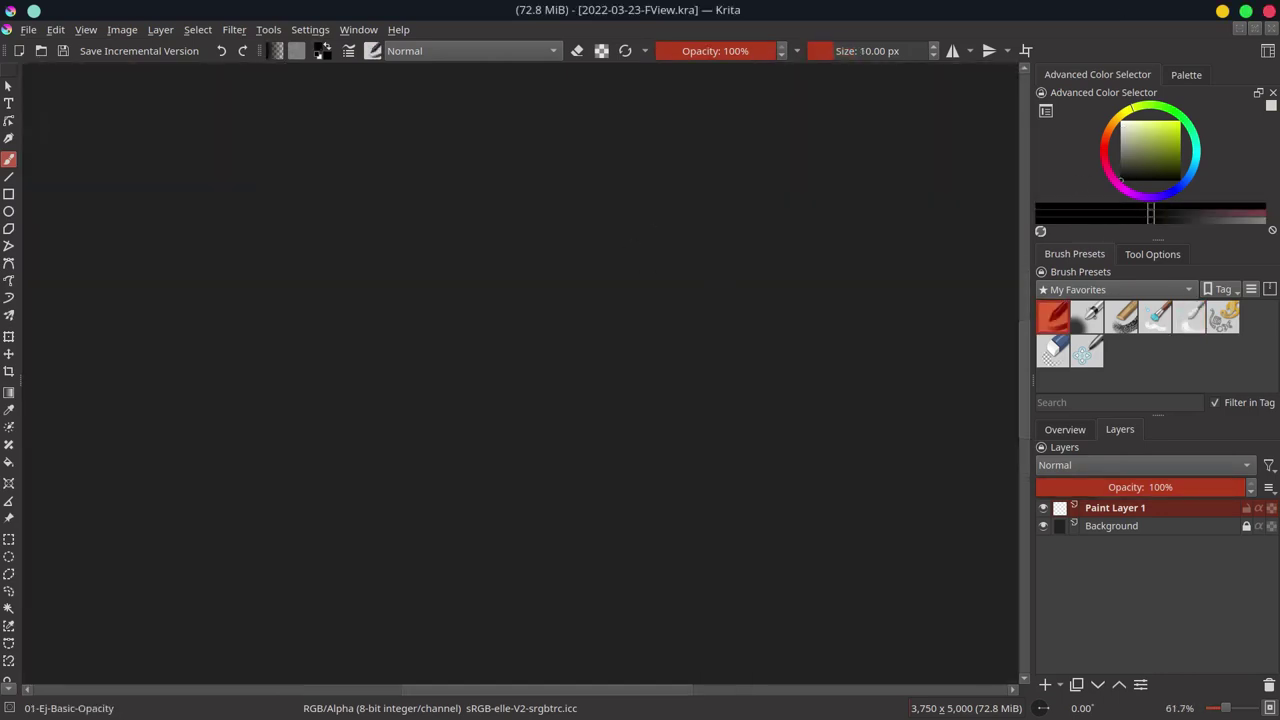
Step: Sketch the head's top curve, forehead-nose profile, chin, ear, hairline and eye mark
left_click_drag(522, 296, 601, 190)
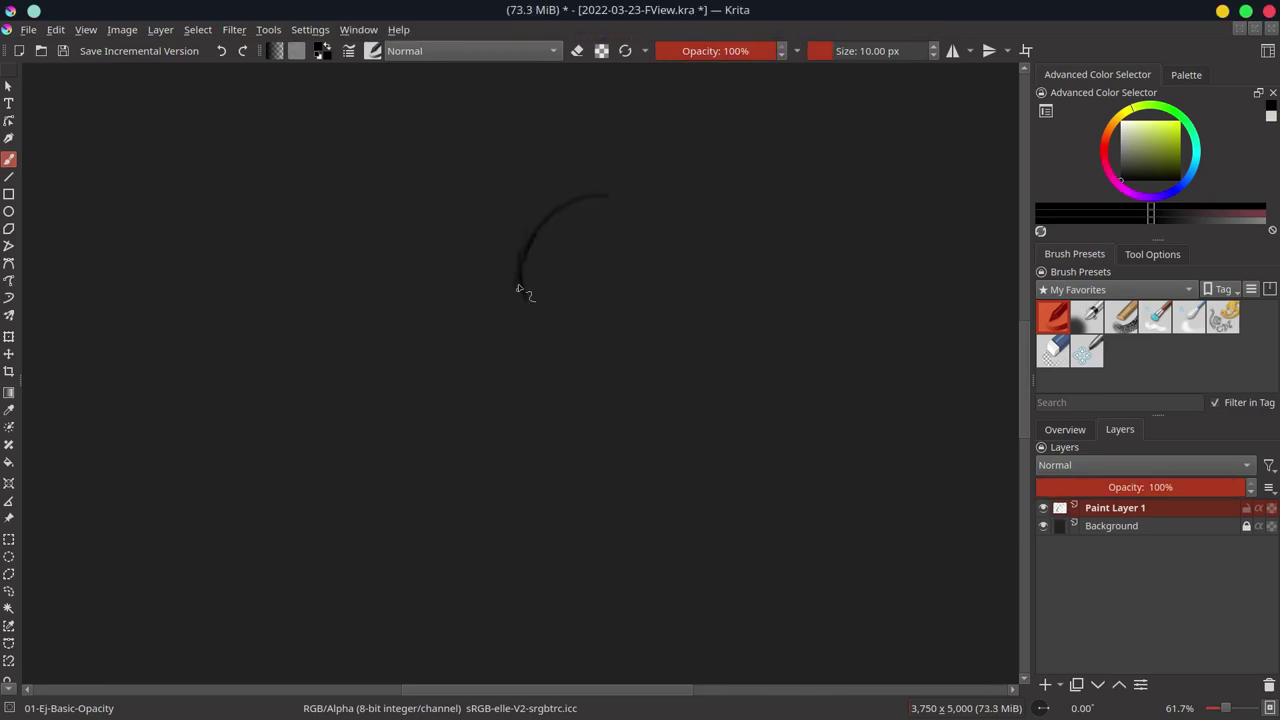
left_click_drag(517, 288, 520, 355)
left_click_drag(530, 384, 531, 403)
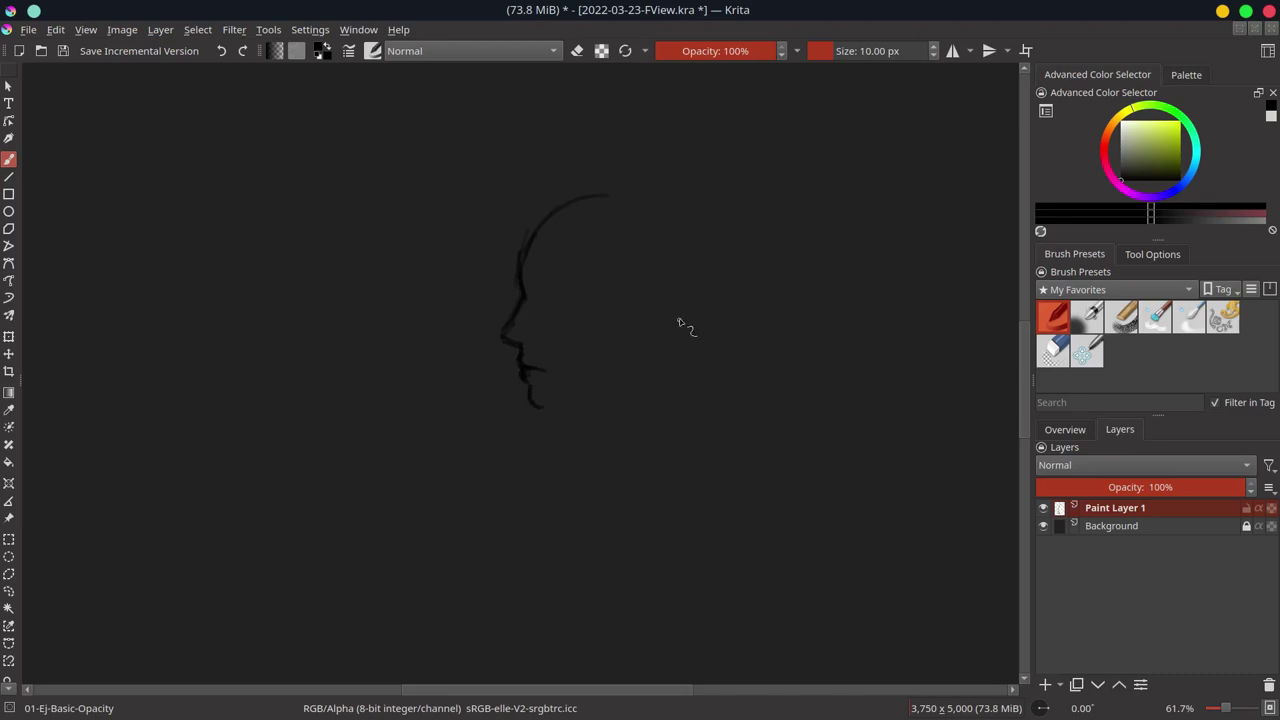
left_click_drag(656, 358, 651, 288)
left_click_drag(576, 249, 612, 276)
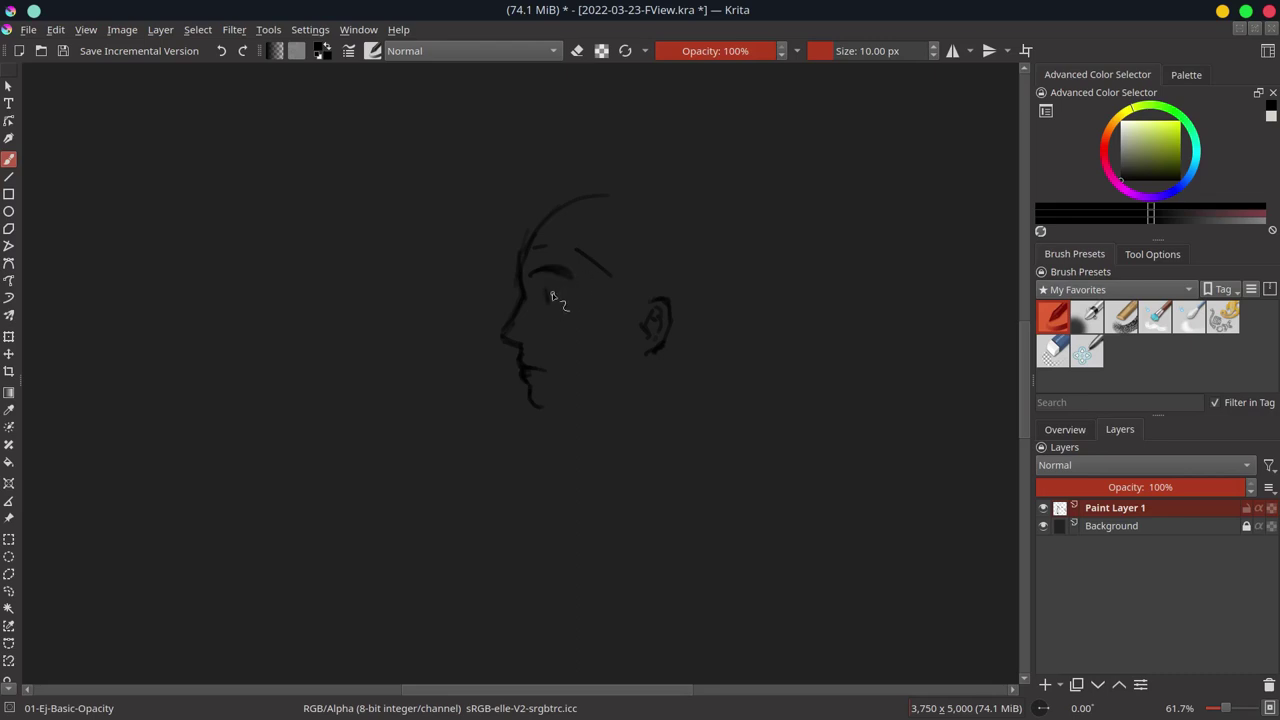
left_click_drag(560, 290, 557, 306)
left_click_drag(530, 213, 516, 258)
Step: Redraw the top of the head and jaw, adding a stroke in front of the ear
key("ctrl+t")
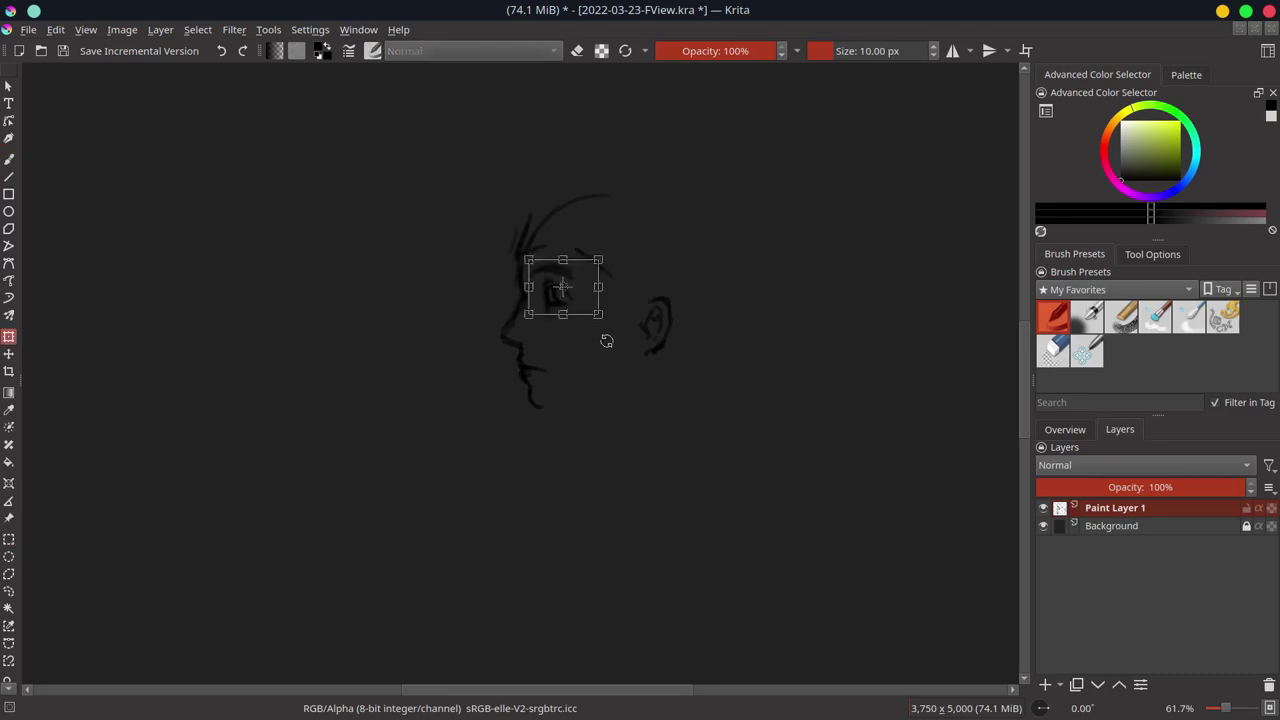
key("b")
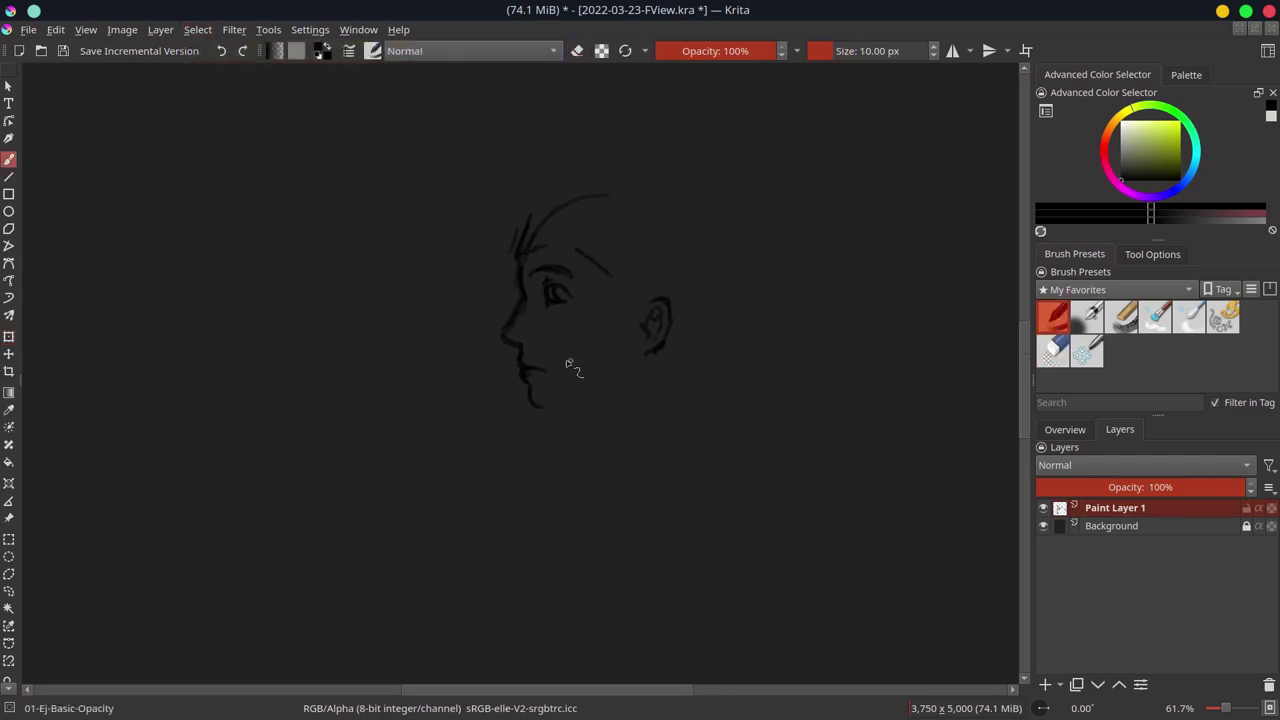
left_click_drag(621, 285, 620, 304)
left_click_drag(524, 212, 628, 180)
left_click_drag(605, 390, 557, 406)
left_click_drag(640, 370, 634, 378)
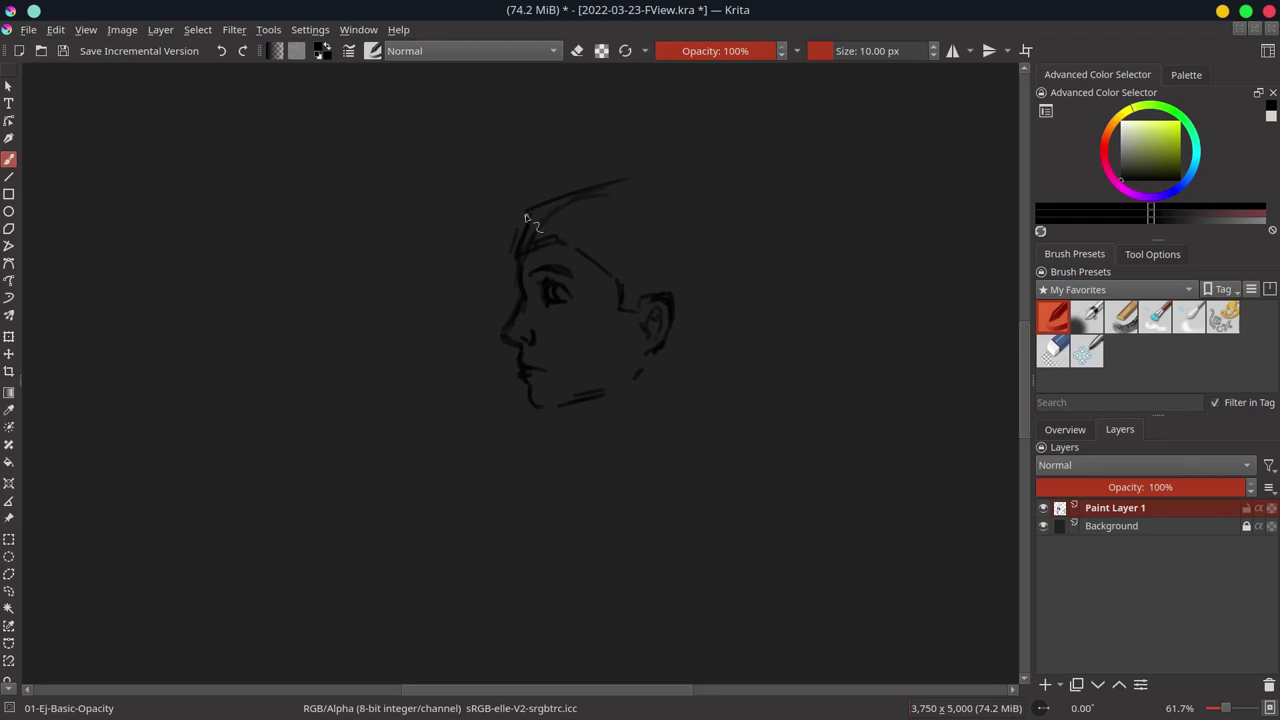
Step: Extend the back of the head and neck and add hair strokes
left_click_drag(522, 238, 654, 191)
left_click_drag(708, 334, 686, 370)
mouse_move(562, 186)
left_mouse_down()
mouse_move(716, 230)
mouse_move(674, 377)
left_mouse_up()
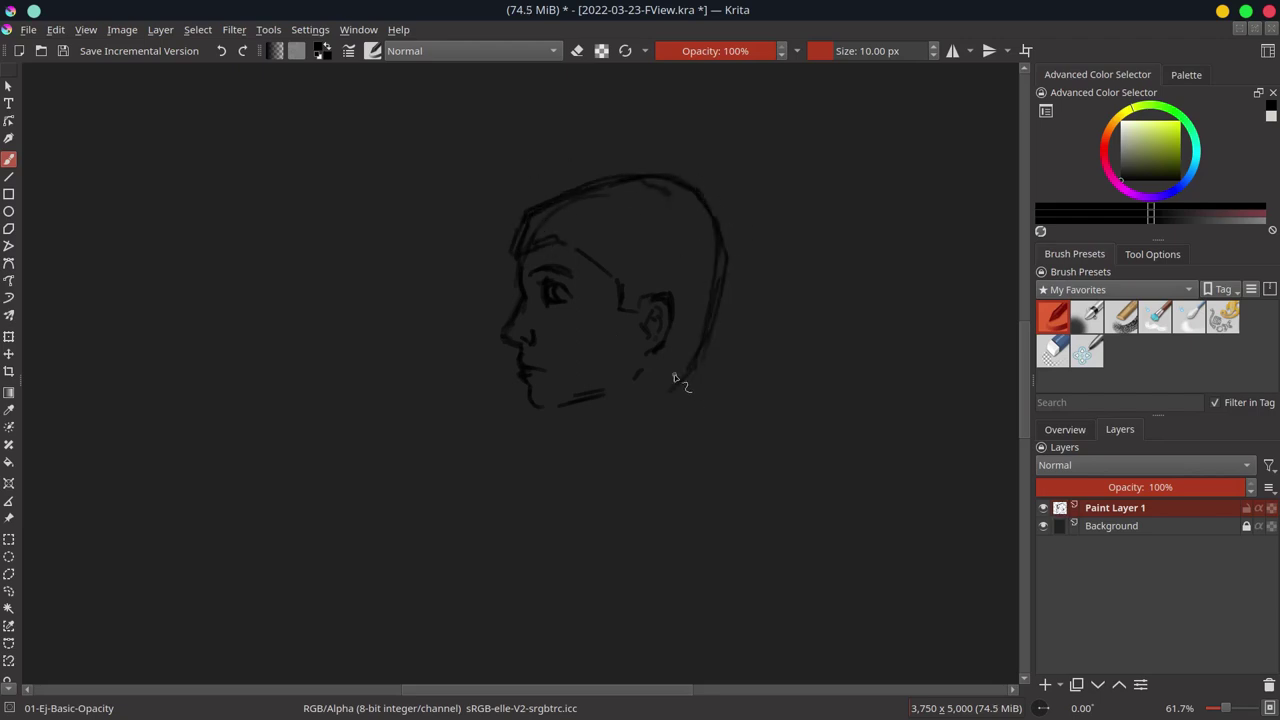
left_click_drag(536, 212, 600, 252)
mouse_move(612, 196)
left_mouse_down()
mouse_move(688, 222)
mouse_move(628, 222)
left_mouse_up()
left_click_drag(566, 240, 620, 260)
Step: Mirror the view to check, add chin and jaw strokes, and soften the eye and nose lines
left_click(1065, 429)
key("m")
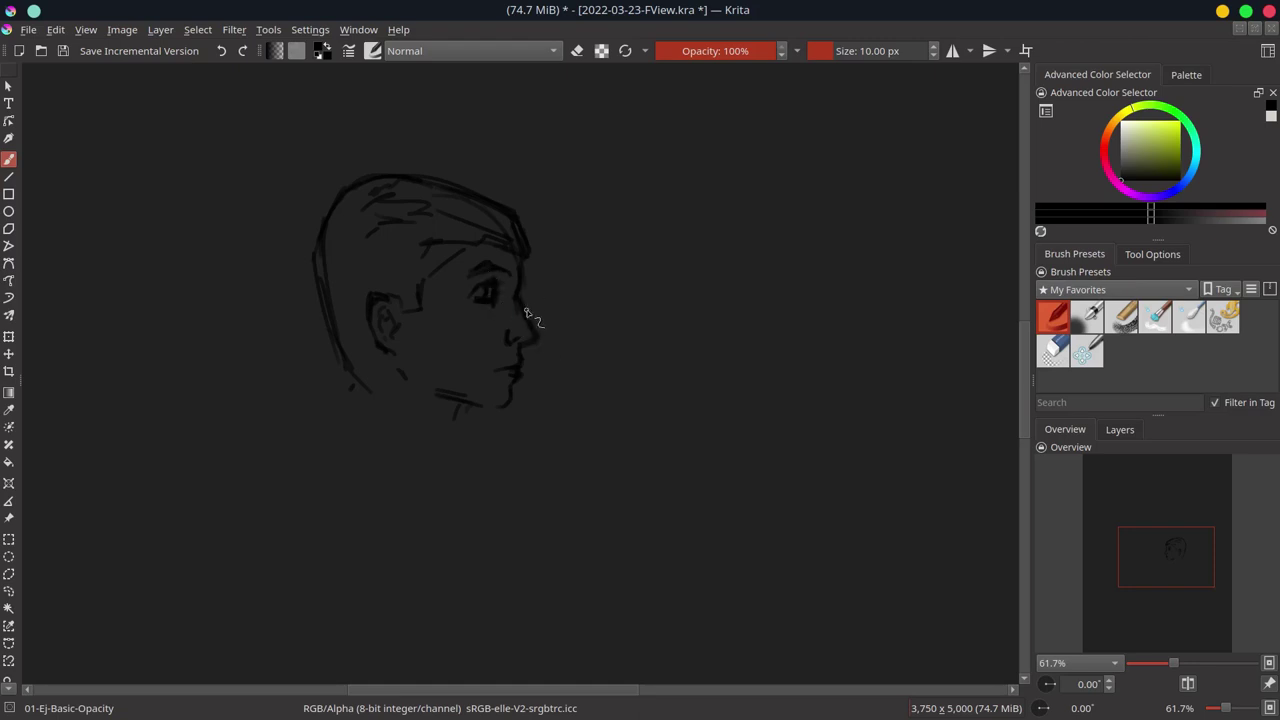
mouse_move(515, 383)
left_mouse_down()
mouse_move(508, 414)
mouse_move(495, 300)
mouse_move(460, 228)
left_mouse_up()
key("/")
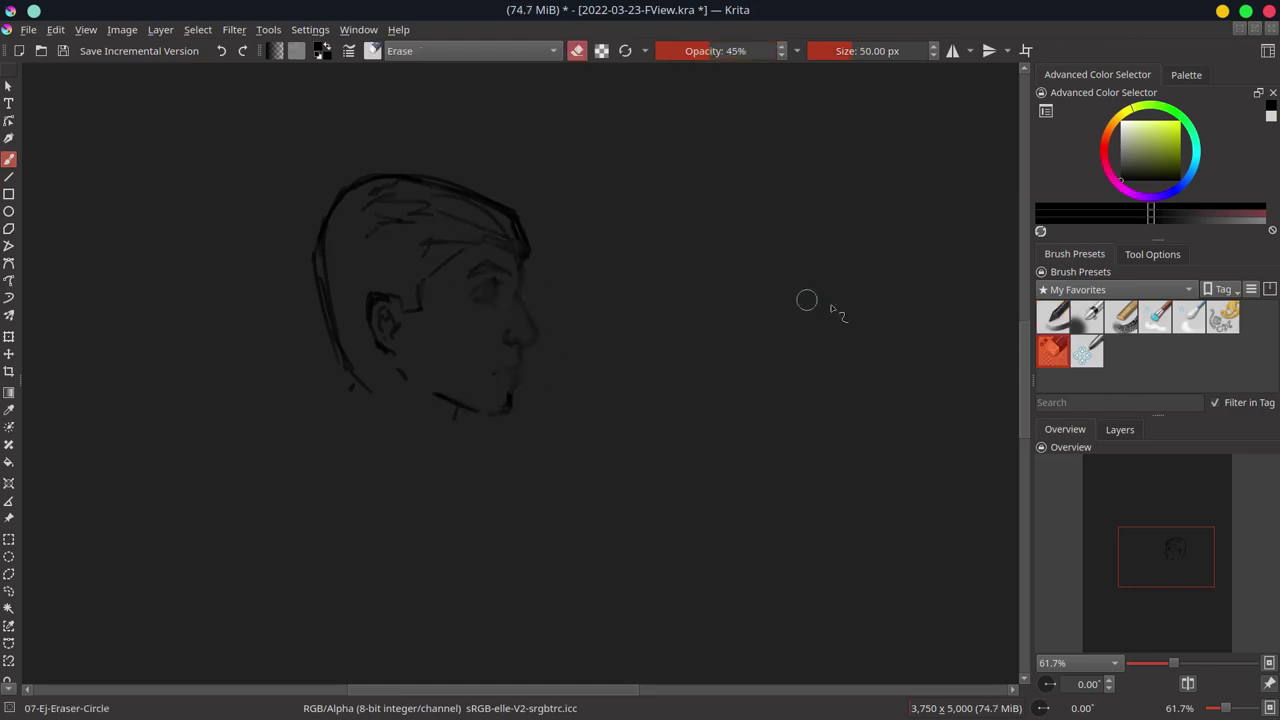
key("/")
left_click_drag(520, 352, 528, 396)
Step: Redraw eye, brow, nose and lips, add hair and a top tuft, darken the neck, then zoom out
mouse_move(402, 308)
left_mouse_down()
mouse_move(421, 280)
mouse_move(505, 266)
left_mouse_up()
mouse_move(486, 290)
left_mouse_down()
mouse_move(508, 300)
mouse_move(540, 360)
left_mouse_up()
left_click_drag(395, 262, 512, 232)
left_click_drag(326, 266, 312, 312)
left_click_drag(343, 166, 356, 178)
left_click_drag(318, 300, 349, 360)
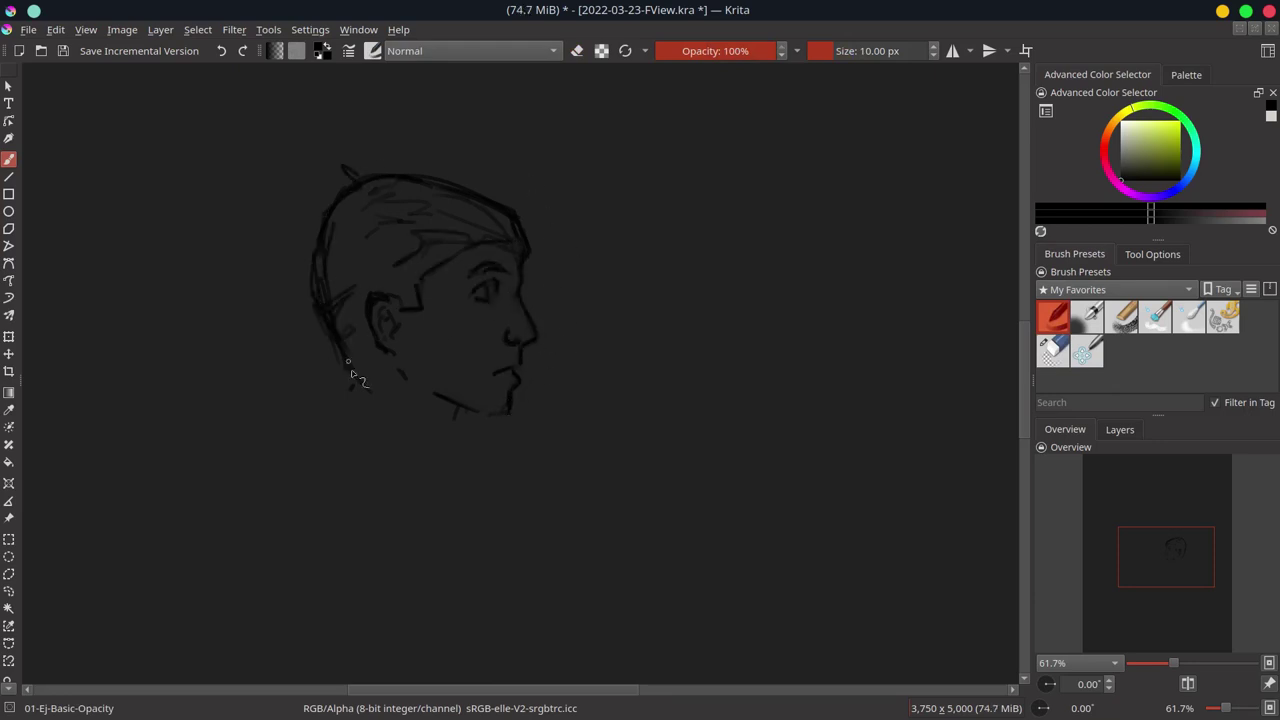
key("minus")
key("minus")
key("minus")
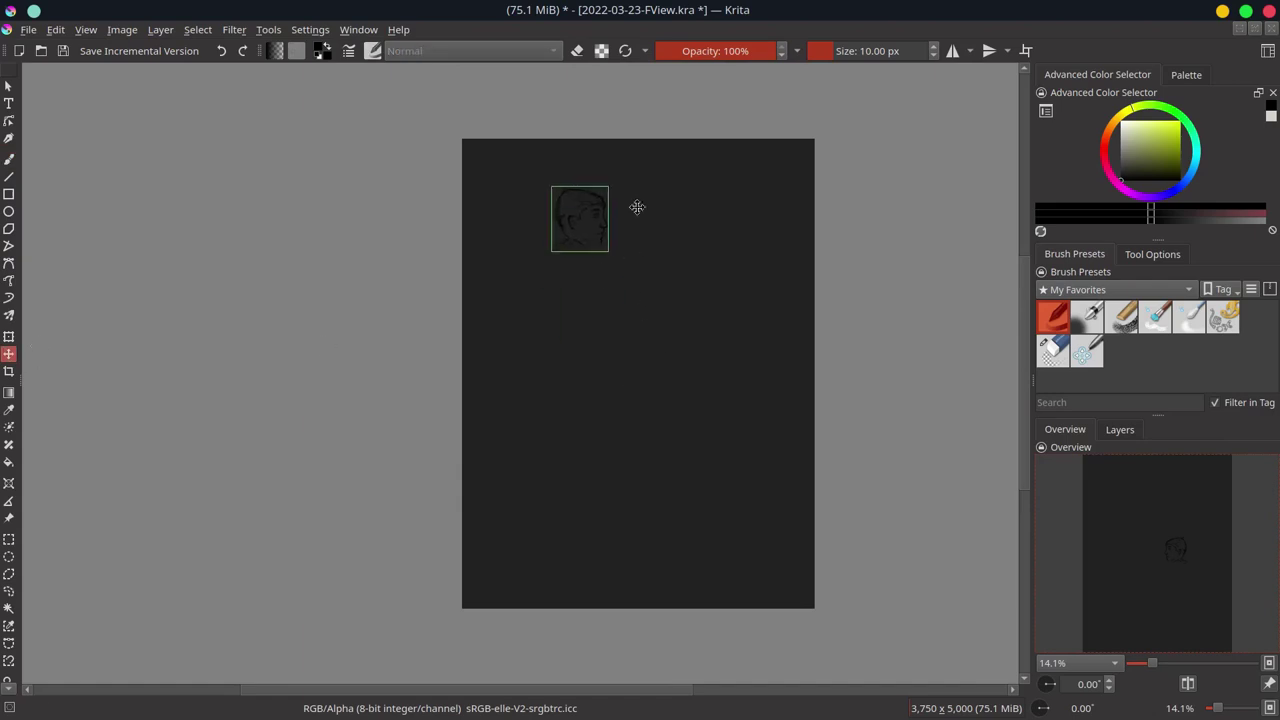
Step: Save, clean up below the face, and outline the torso beneath the head
key("ctrl+s")
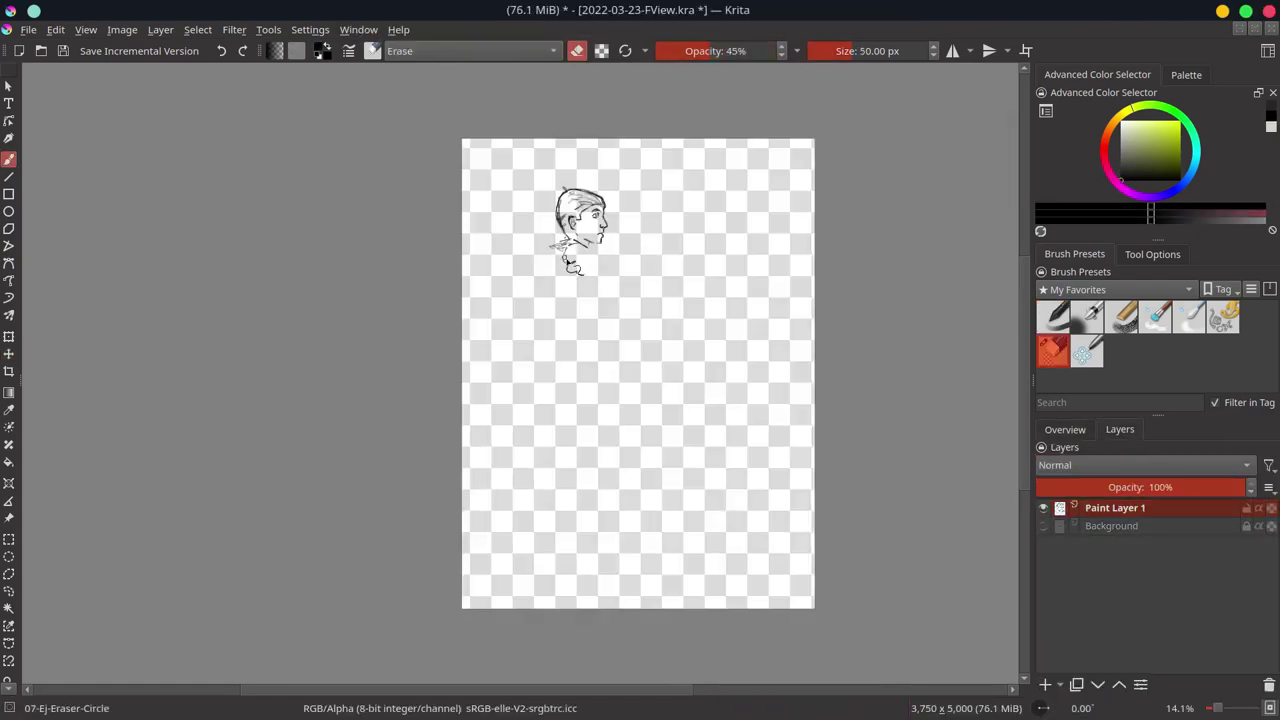
left_click_drag(572, 276, 582, 290)
left_click(1054, 312)
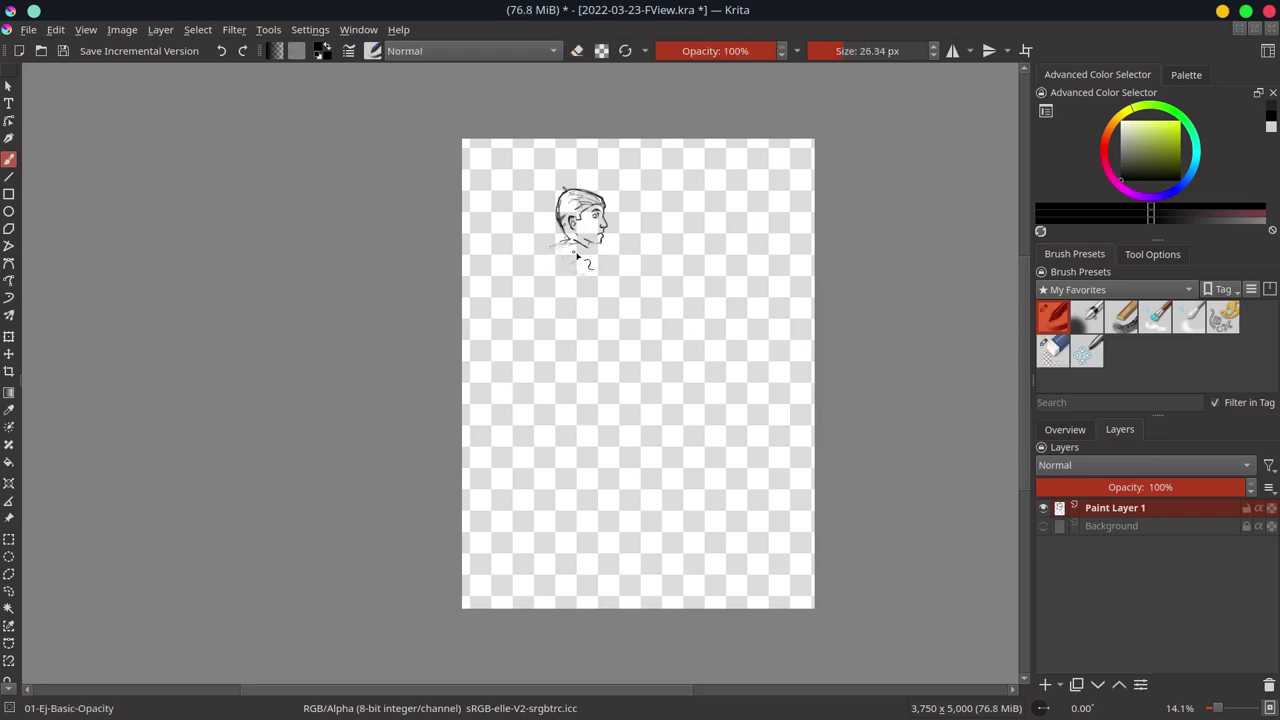
mouse_move(572, 244)
left_mouse_down()
mouse_move(548, 250)
mouse_move(566, 332)
left_mouse_up()
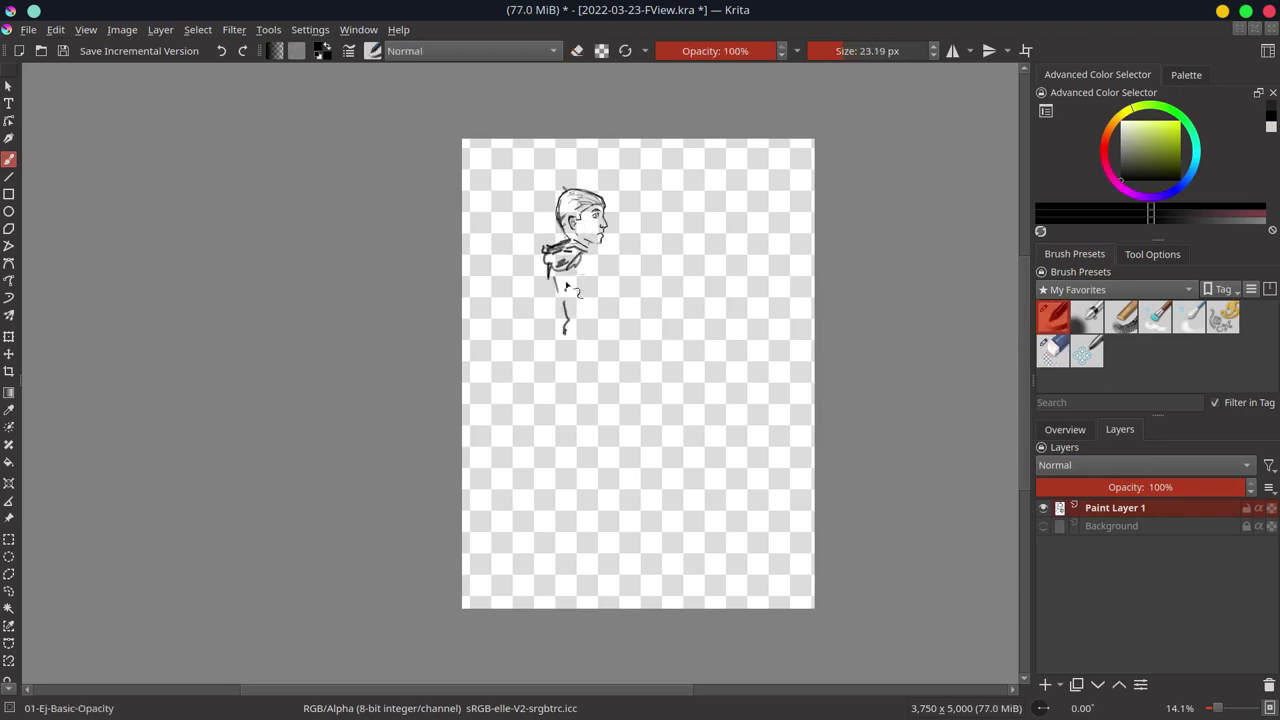
mouse_move(546, 264)
left_mouse_down()
mouse_move(566, 330)
mouse_move(604, 316)
mouse_move(602, 350)
left_mouse_up()
left_click_drag(604, 258, 620, 314)
mouse_move(560, 286)
left_mouse_down()
mouse_move(570, 346)
mouse_move(612, 366)
mouse_move(620, 386)
mouse_move(630, 358)
mouse_move(576, 326)
left_mouse_up()
Step: Lighten the torso strokes, shade it grey, redraw the hem and darken the hood outline
key("e")
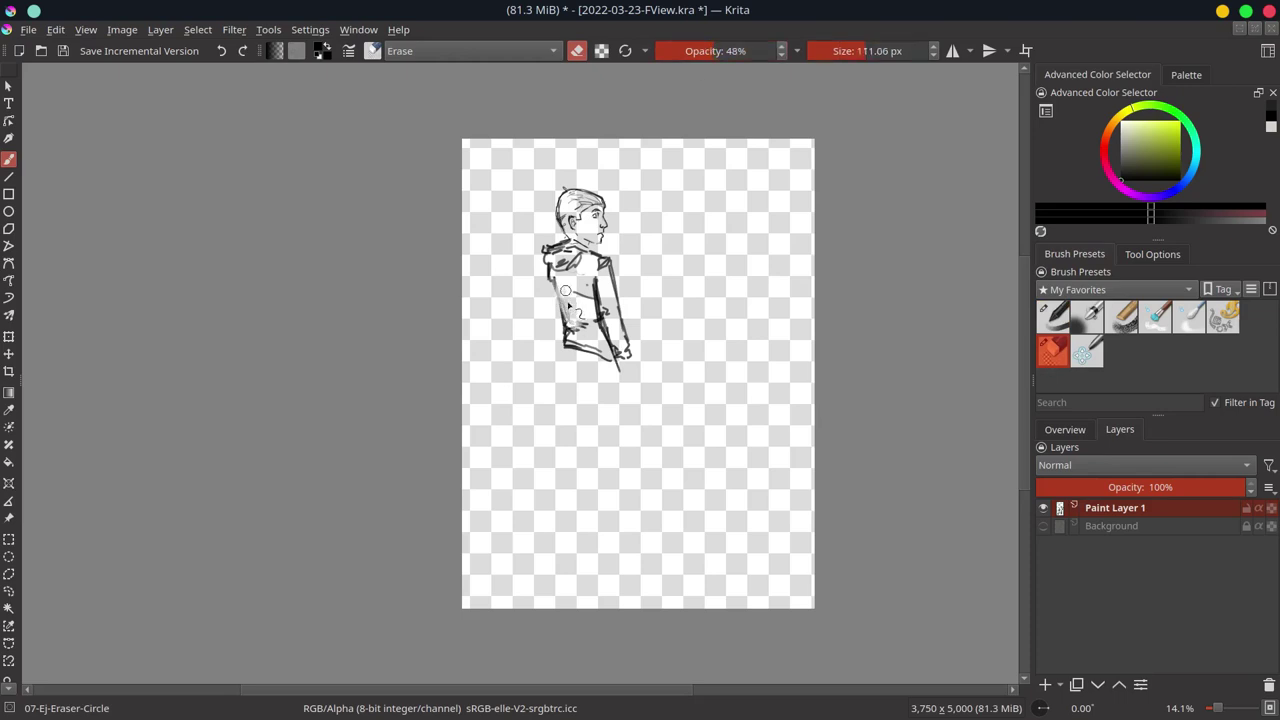
left_click_drag(556, 258, 575, 335)
mouse_move(598, 280)
left_mouse_down()
mouse_move(624, 358)
mouse_move(590, 310)
mouse_move(588, 275)
mouse_move(572, 336)
left_mouse_up()
key("e")
mouse_move(556, 282)
left_mouse_down()
mouse_move(578, 342)
mouse_move(624, 384)
mouse_move(646, 378)
left_mouse_up()
mouse_move(604, 324)
left_mouse_down()
mouse_move(620, 340)
mouse_move(558, 497)
left_mouse_up()
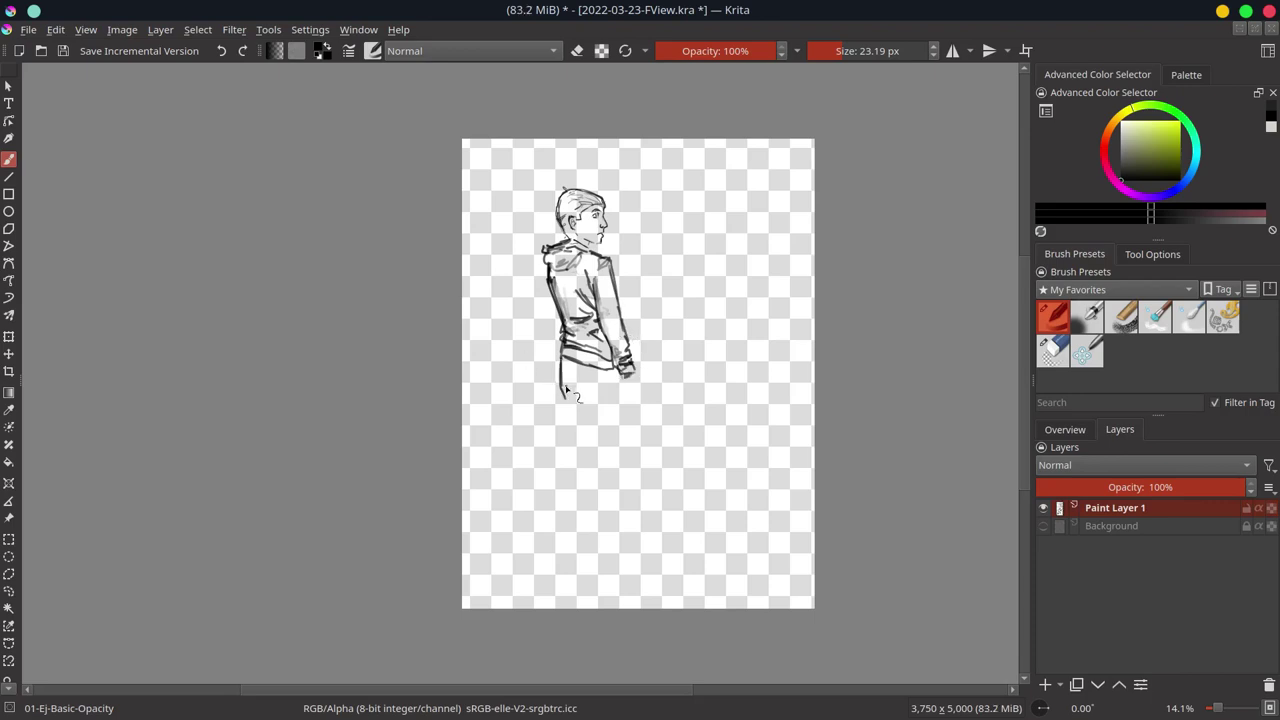
left_click_drag(542, 268, 580, 246)
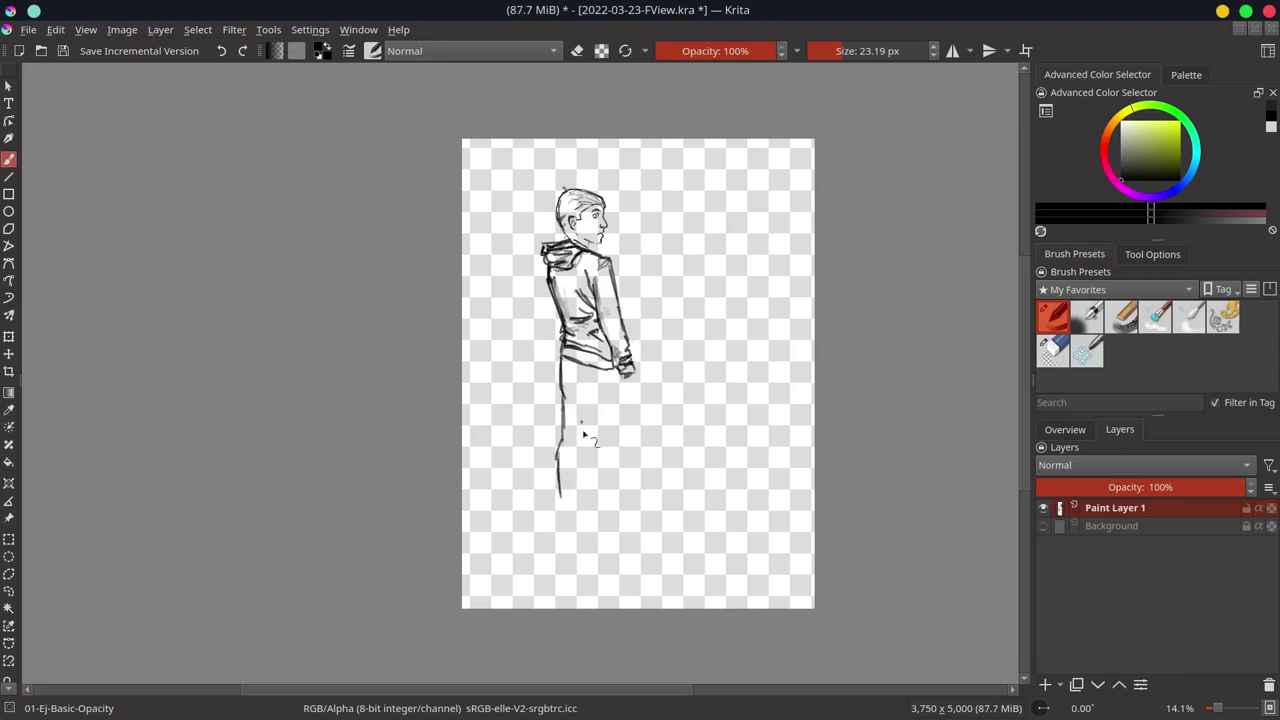
left_click_drag(572, 386, 590, 386)
Step: Draw the lower legs with left and right leg lines
mouse_move(584, 400)
left_mouse_down()
mouse_move(580, 436)
mouse_move(596, 462)
left_mouse_up()
left_click_drag(566, 408, 564, 444)
left_click_drag(586, 424, 556, 504)
left_click_drag(576, 456, 574, 518)
key("slash")
key("slash")
left_click_drag(580, 368, 556, 502)
mouse_move(586, 406)
left_mouse_down()
mouse_move(578, 468)
mouse_move(600, 506)
left_mouse_up()
Step: Extend the right leg to the foot, add inner and outer leg lines, and draw the shoes
left_click_drag(598, 496, 580, 493)
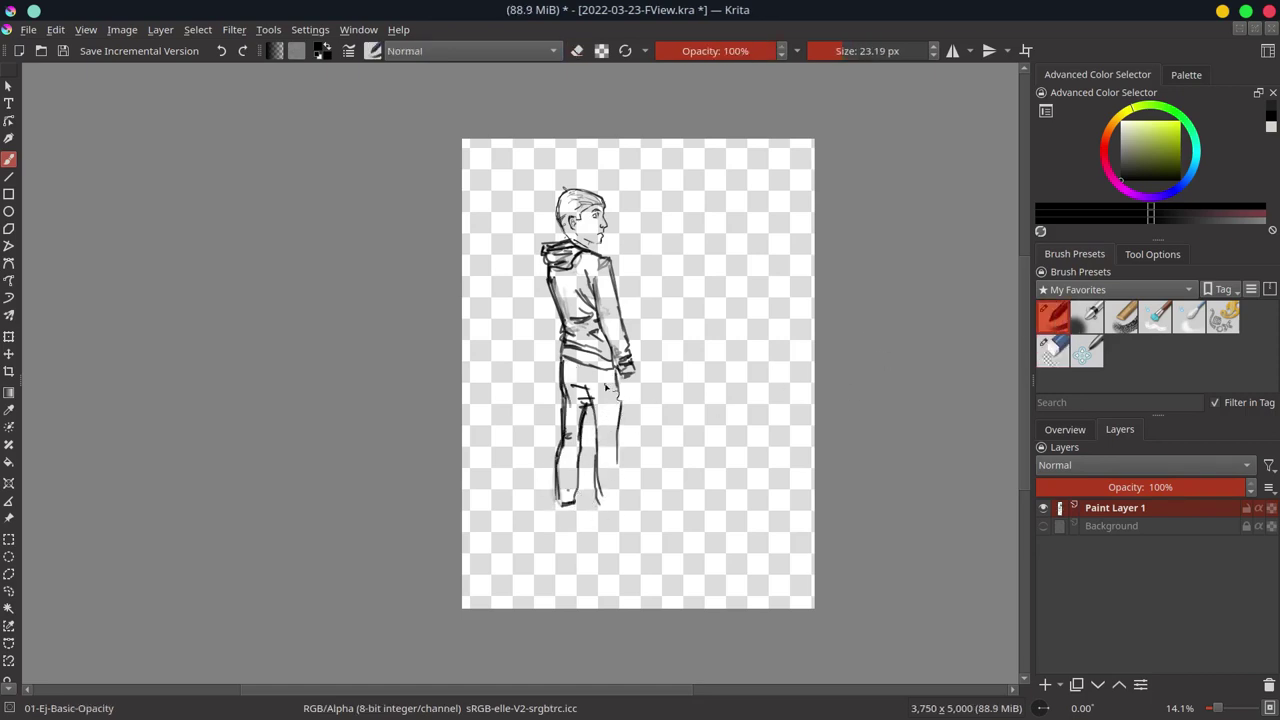
left_click_drag(590, 390, 598, 502)
left_click_drag(618, 374, 616, 504)
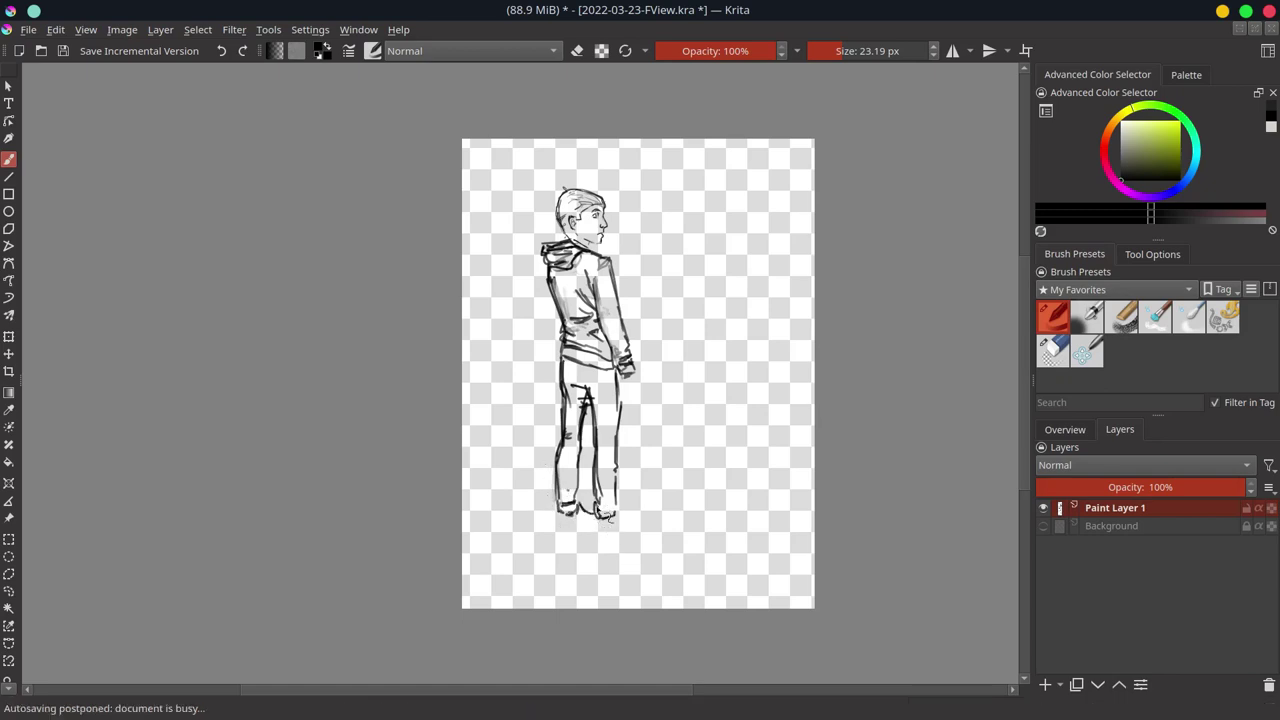
mouse_move(556, 518)
left_mouse_down()
mouse_move(640, 532)
mouse_move(622, 542)
left_mouse_up()
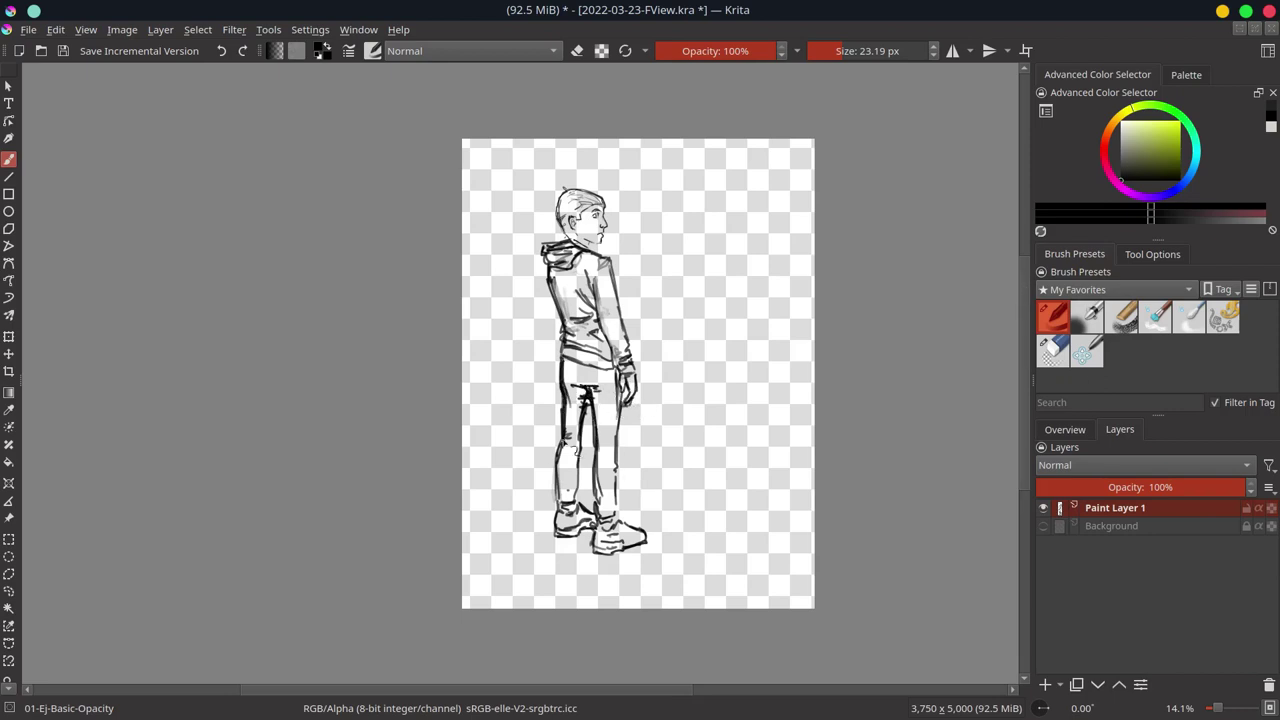
Step: Lighten the dark leg strokes, redraw the leg and crotch contours, and save
key("slash")
mouse_move(570, 432)
left_mouse_down()
mouse_move(596, 380)
mouse_move(620, 410)
mouse_move(618, 446)
left_mouse_up()
key("slash")
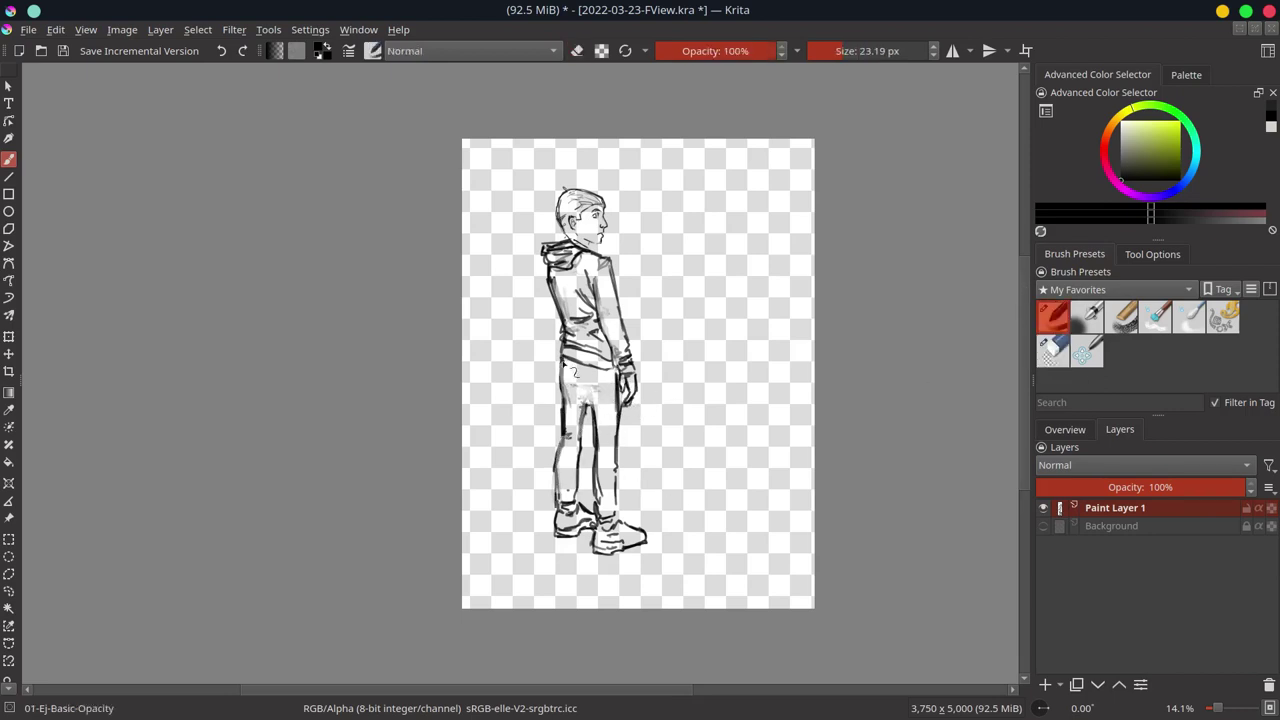
left_click_drag(562, 358, 558, 466)
mouse_move(578, 384)
left_mouse_down()
mouse_move(600, 414)
mouse_move(598, 526)
left_mouse_up()
left_click_drag(616, 430, 616, 488)
key("ctrl+s")
Step: Mirror the view to check proportions and add strokes at the hip and knee
left_click(1065, 429)
left_click(1188, 684)
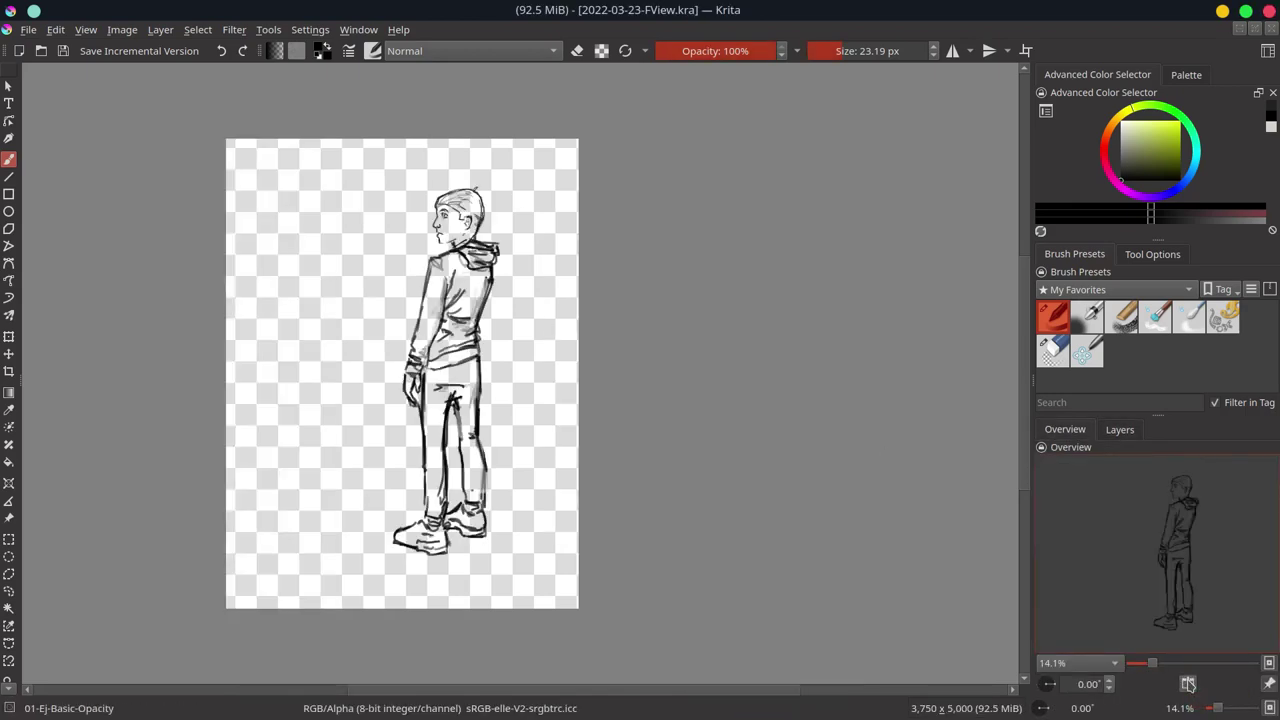
left_click_drag(477, 356, 505, 369)
left_click_drag(480, 436, 508, 466)
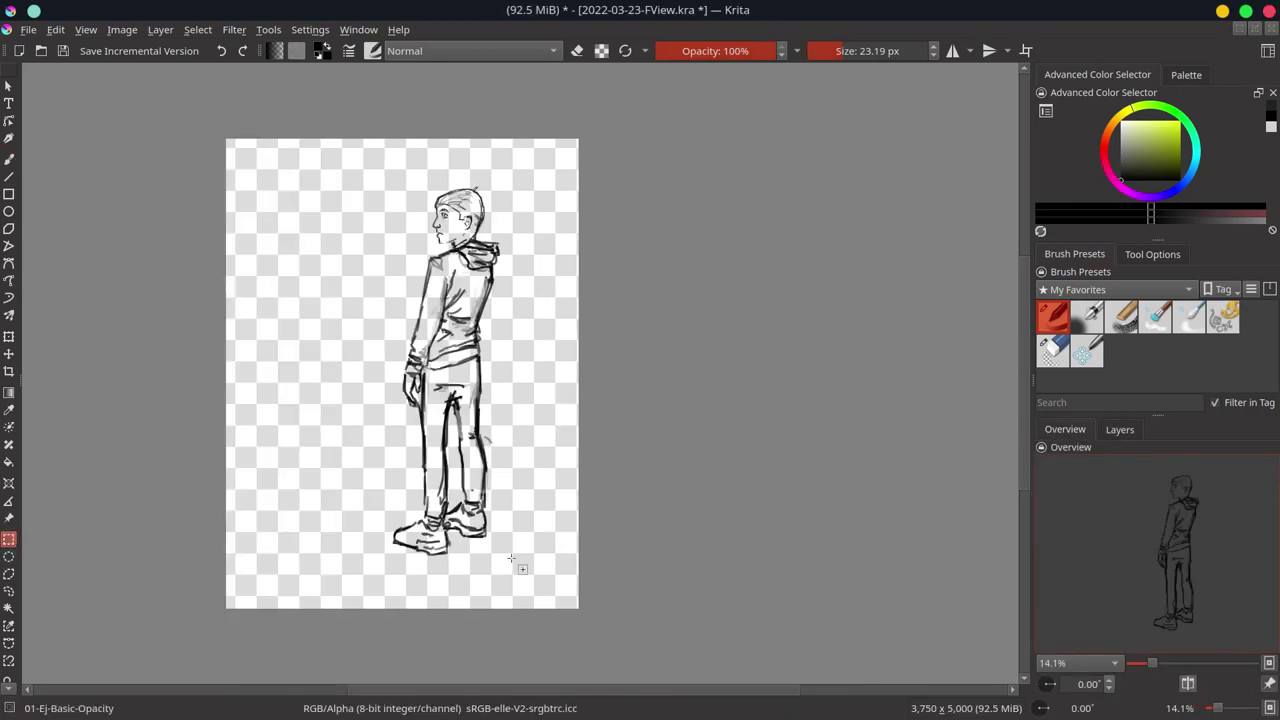
Step: Polygon-select the lower legs and nudge them slightly right
key("ctrl+r")
double_click(430, 406)
key("t")
left_click_drag(303, 369, 308, 369)
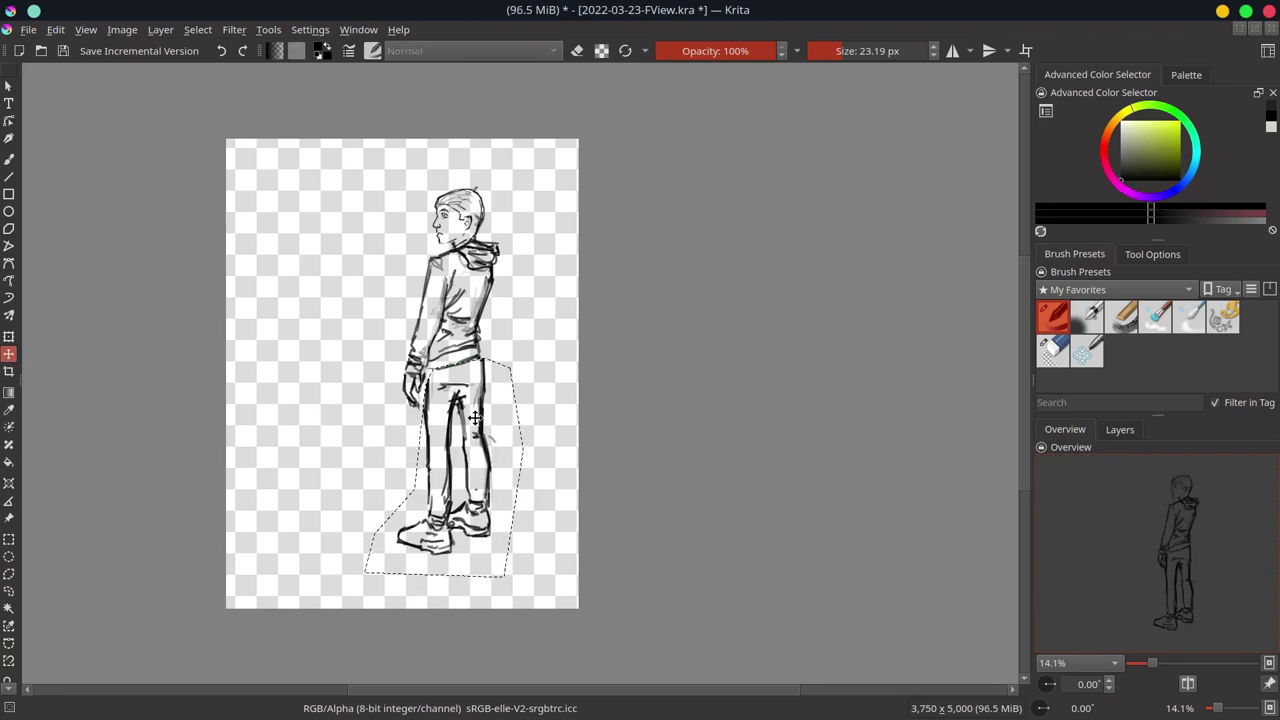
key("ctrl+shift+a")
Step: Darken the back edge, waistband, leg outline and left torso outline
key("b")
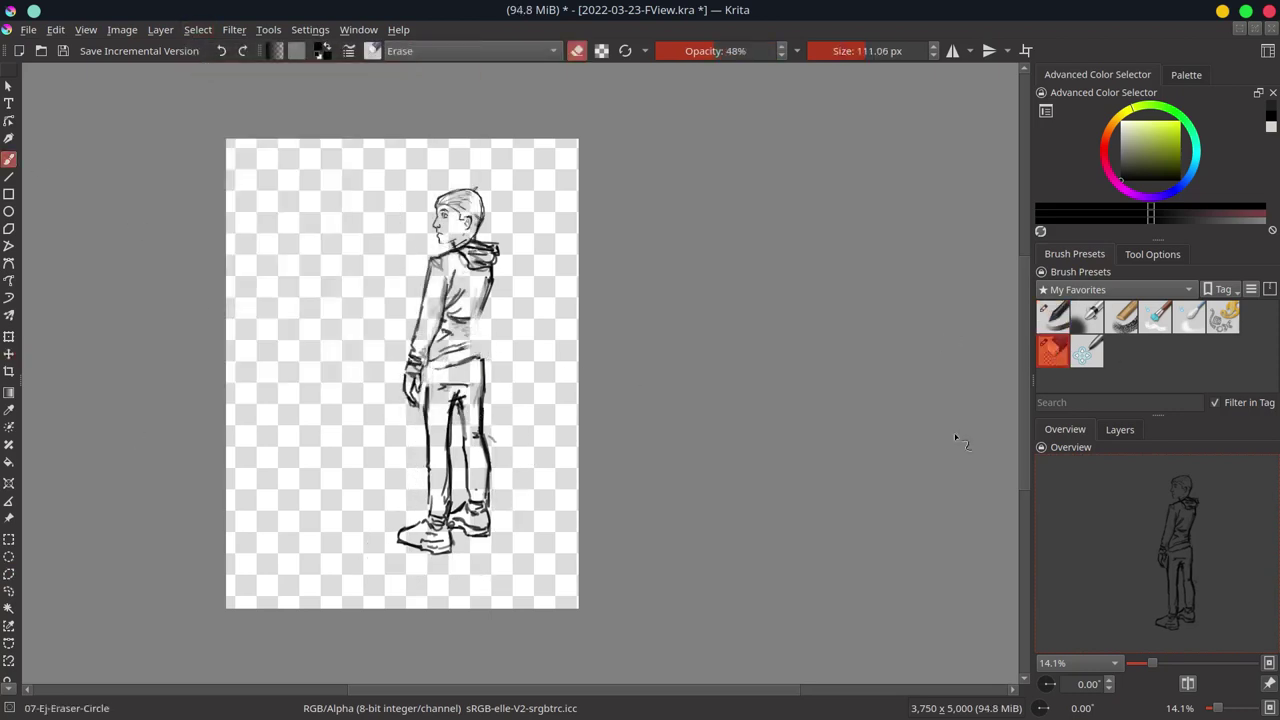
mouse_move(481, 336)
left_mouse_down()
mouse_move(482, 372)
mouse_move(430, 372)
left_mouse_up()
left_click_drag(458, 402, 462, 462)
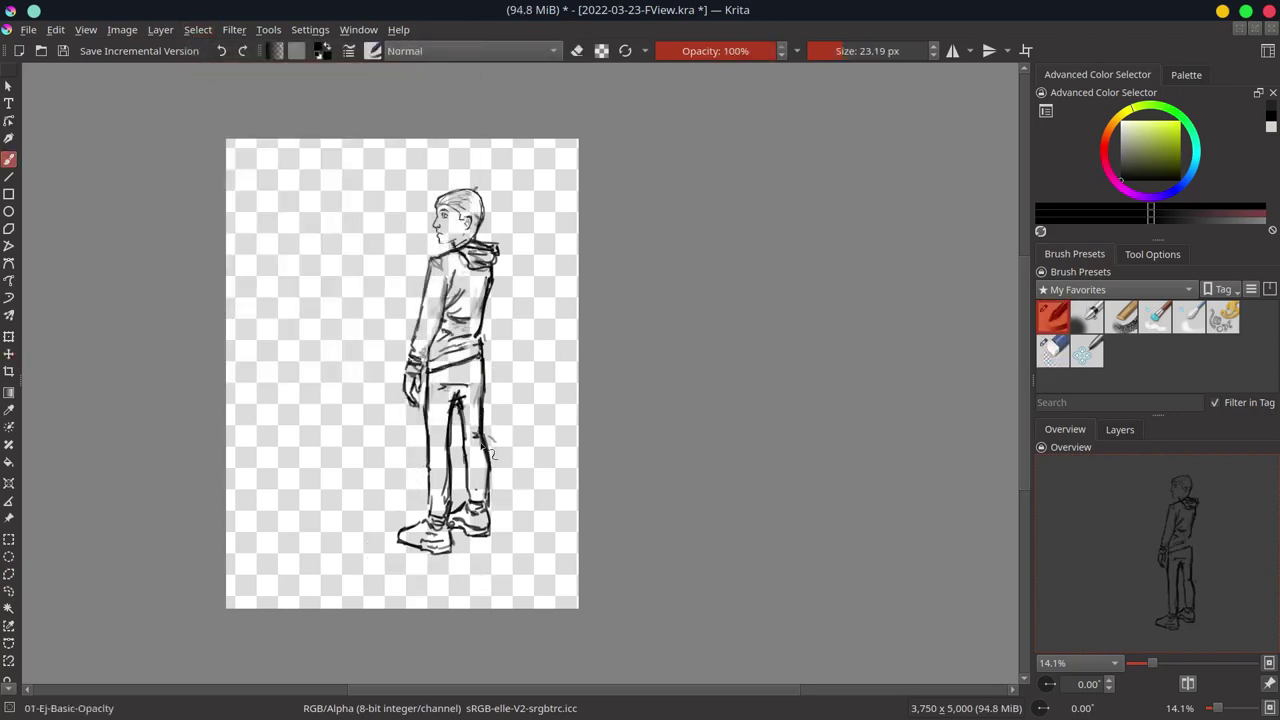
left_click_drag(440, 292, 430, 334)
Step: Select the body below the head and stretch it downward
key("ctrl+r")
left_click_drag(361, 248, 553, 580)
key("ctrl+t")
left_click_drag(457, 580, 457, 602)
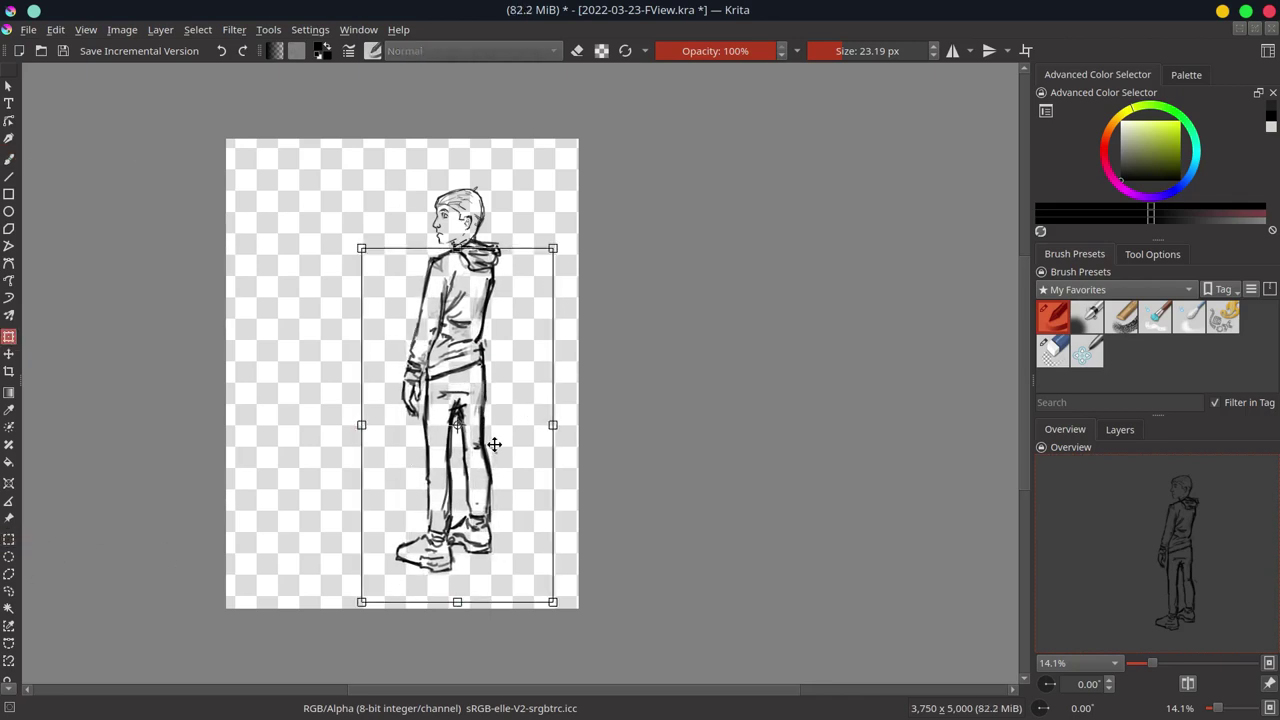
key("Return")
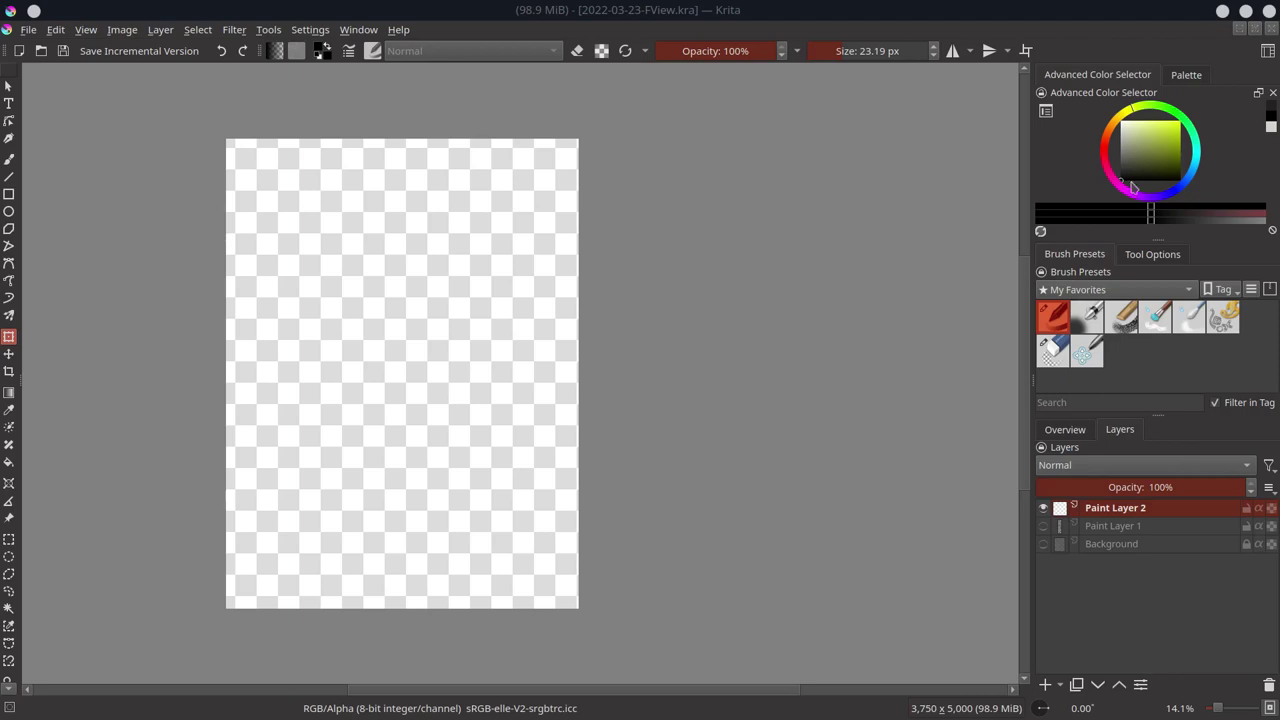
Step: With the basic brush, draw and thicken the arc of the child's round head
left_click(1086, 430)
key("b")
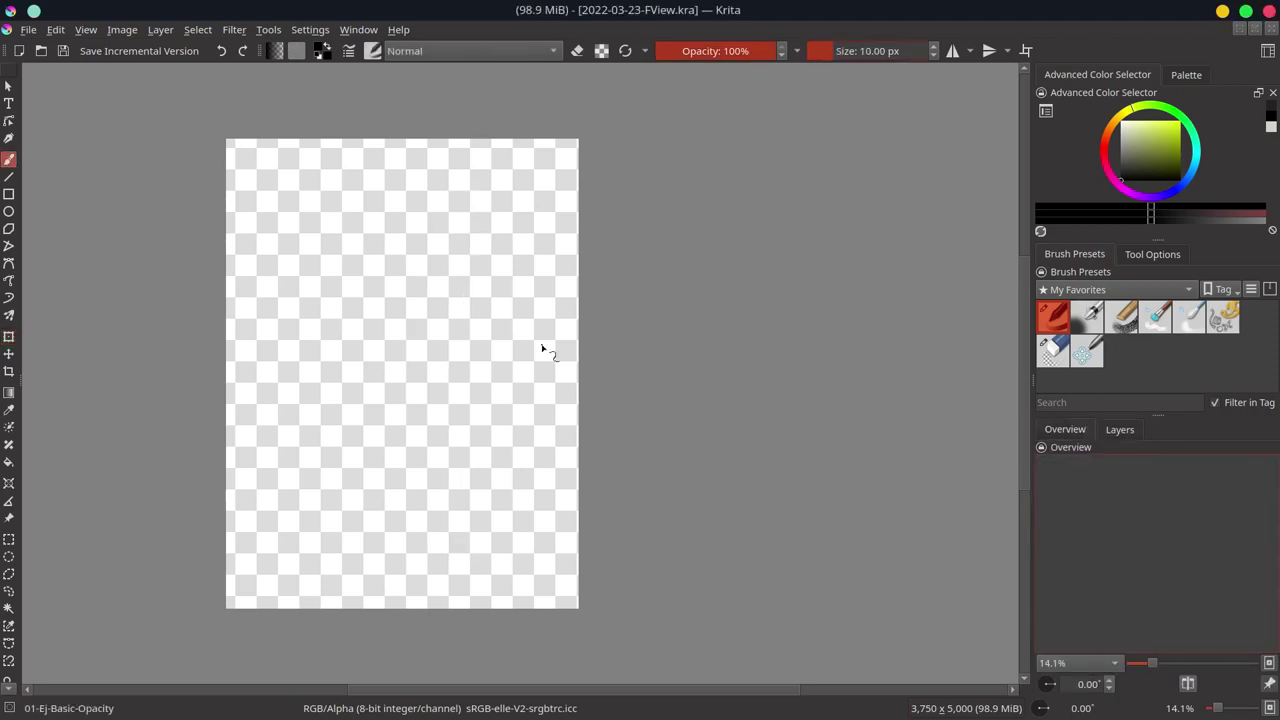
key("e")
key("e")
scroll(391, 337, "up", 5)
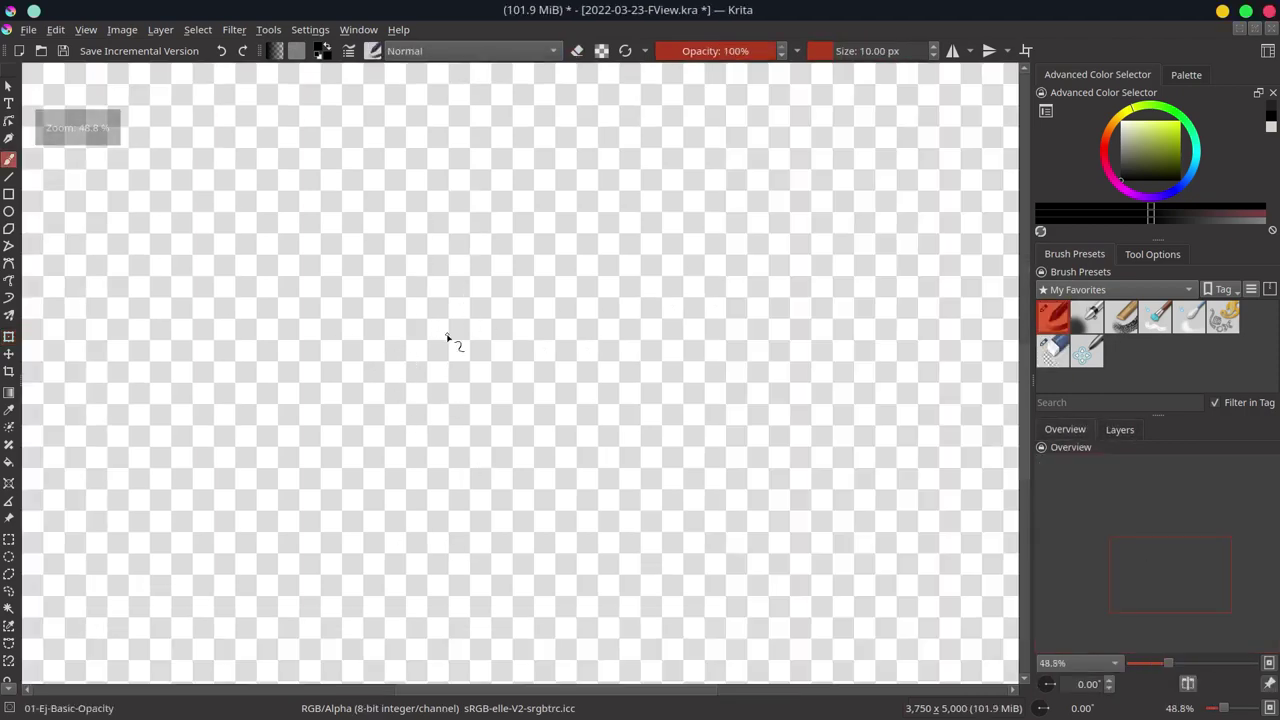
mouse_move(455, 205)
left_mouse_down()
mouse_move(380, 290)
mouse_move(390, 302)
left_mouse_up()
left_click_drag(430, 352, 506, 220)
left_click_drag(432, 198, 376, 300)
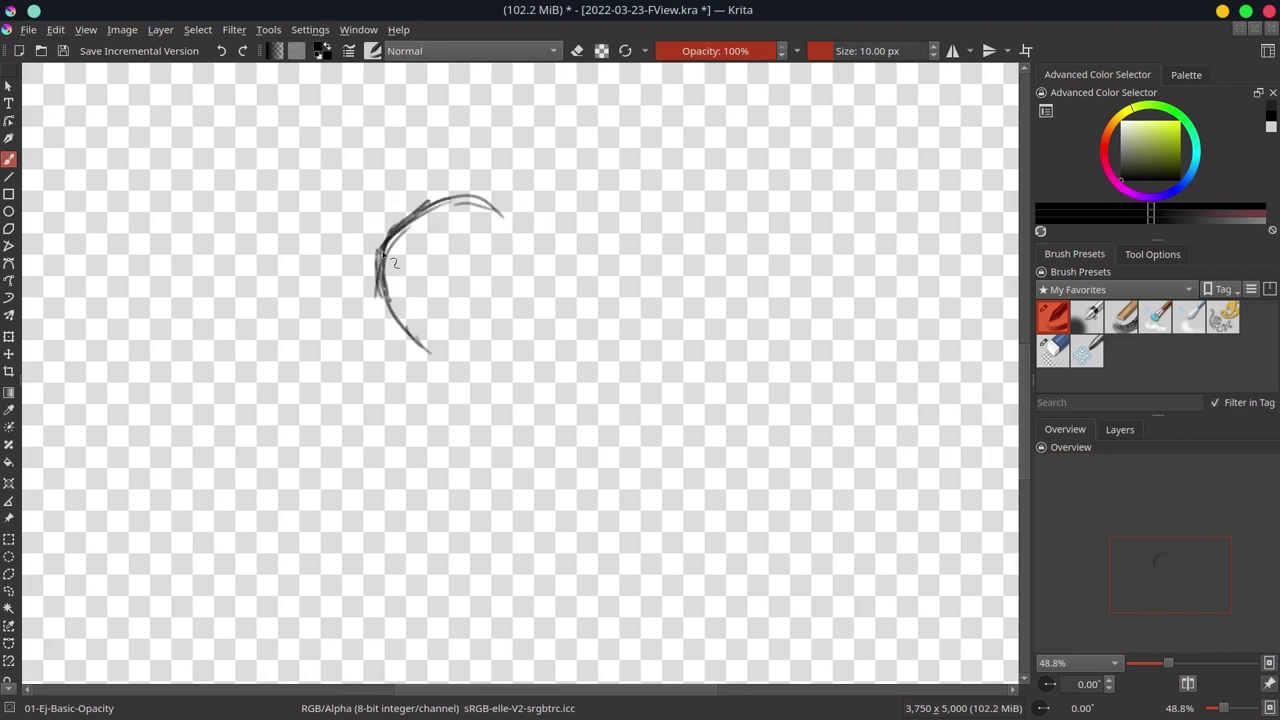
left_click_drag(480, 194, 380, 312)
mouse_move(410, 200)
left_mouse_down()
mouse_move(525, 235)
mouse_move(518, 312)
left_mouse_up()
Step: Close the head outline on the right and add the ear curl and brim line
left_click_drag(378, 300, 535, 300)
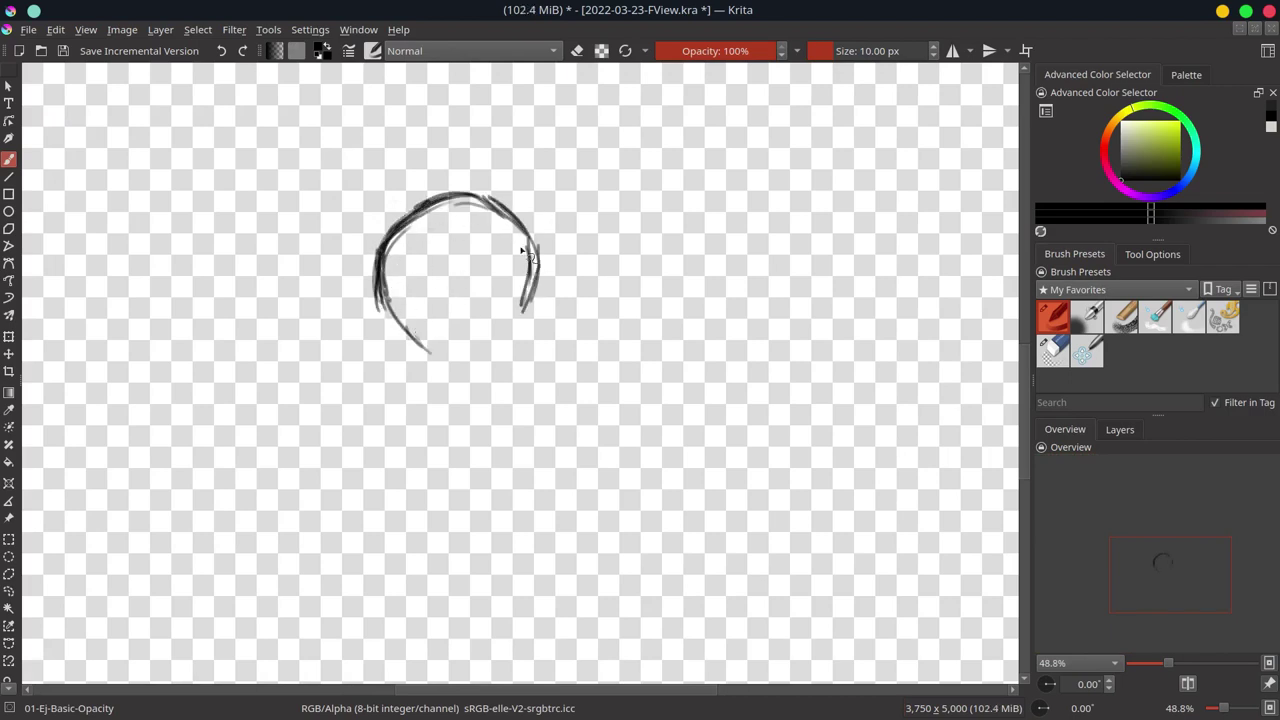
left_click_drag(445, 190, 535, 315)
left_click_drag(395, 320, 437, 351)
left_click_drag(498, 275, 500, 318)
mouse_move(488, 198)
left_mouse_down()
mouse_move(525, 315)
mouse_move(488, 320)
left_mouse_up()
left_click_drag(380, 305, 460, 295)
Step: Lighten parts of the head sketch, then draw the neck line and reinforce the curl
key("slash")
mouse_move(380, 300)
left_mouse_down()
mouse_move(500, 186)
mouse_move(535, 295)
left_mouse_up()
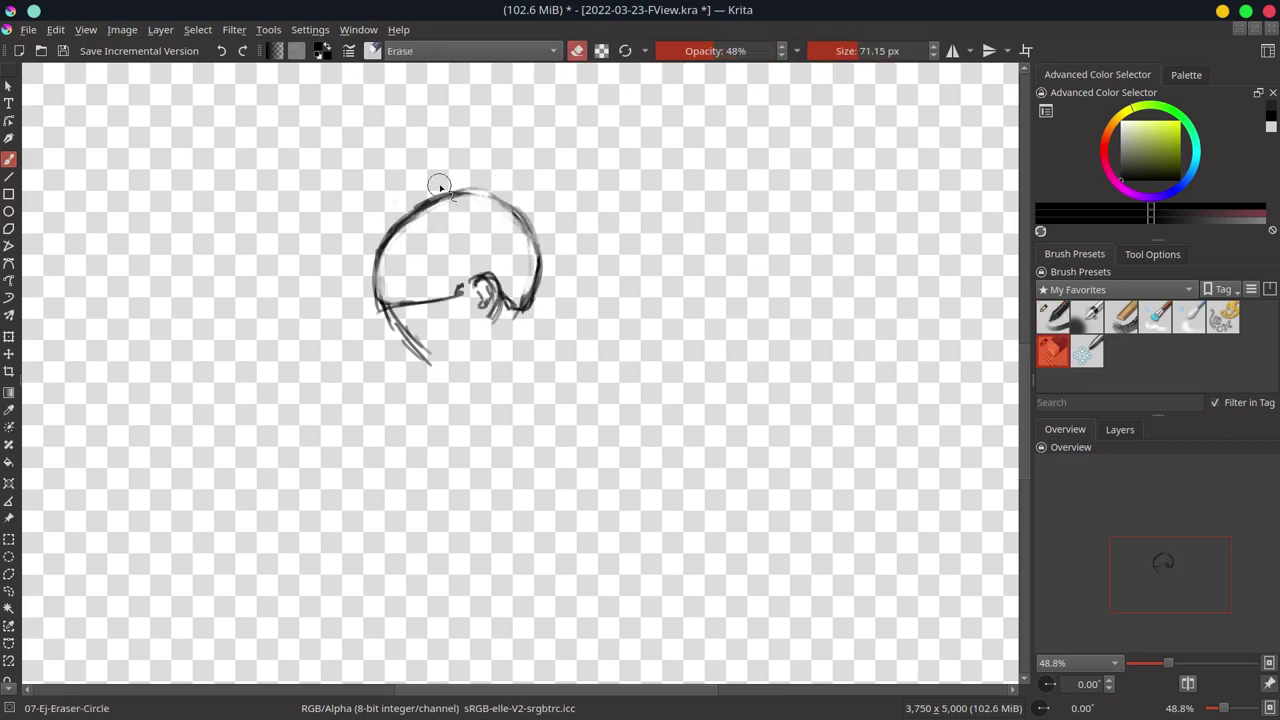
key("slash")
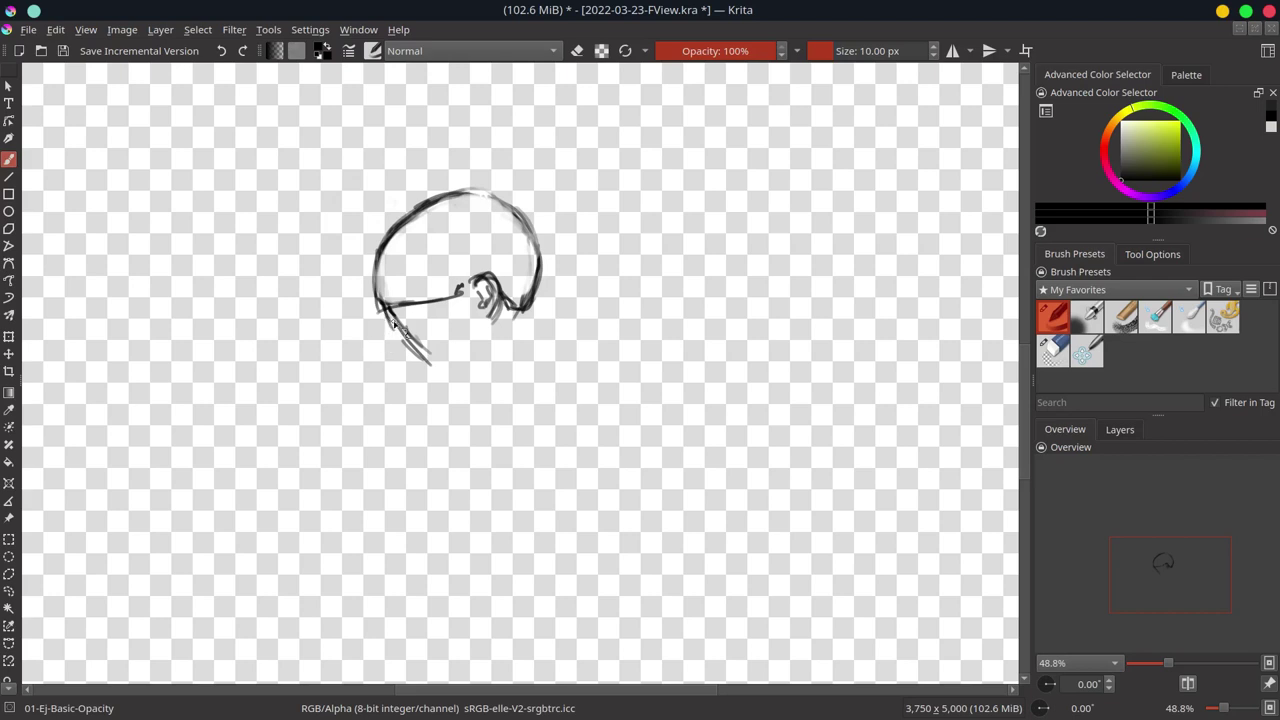
left_click_drag(392, 310, 405, 345)
left_click_drag(480, 275, 490, 330)
left_click_drag(392, 328, 408, 365)
Step: Add jaw and inner head lines, soften the jaw and neck, and redo a short eye mark
left_click_drag(400, 316, 460, 292)
mouse_move(456, 232)
left_mouse_down()
mouse_move(456, 264)
mouse_move(500, 266)
left_mouse_up()
key("slash")
left_click_drag(377, 322, 425, 355)
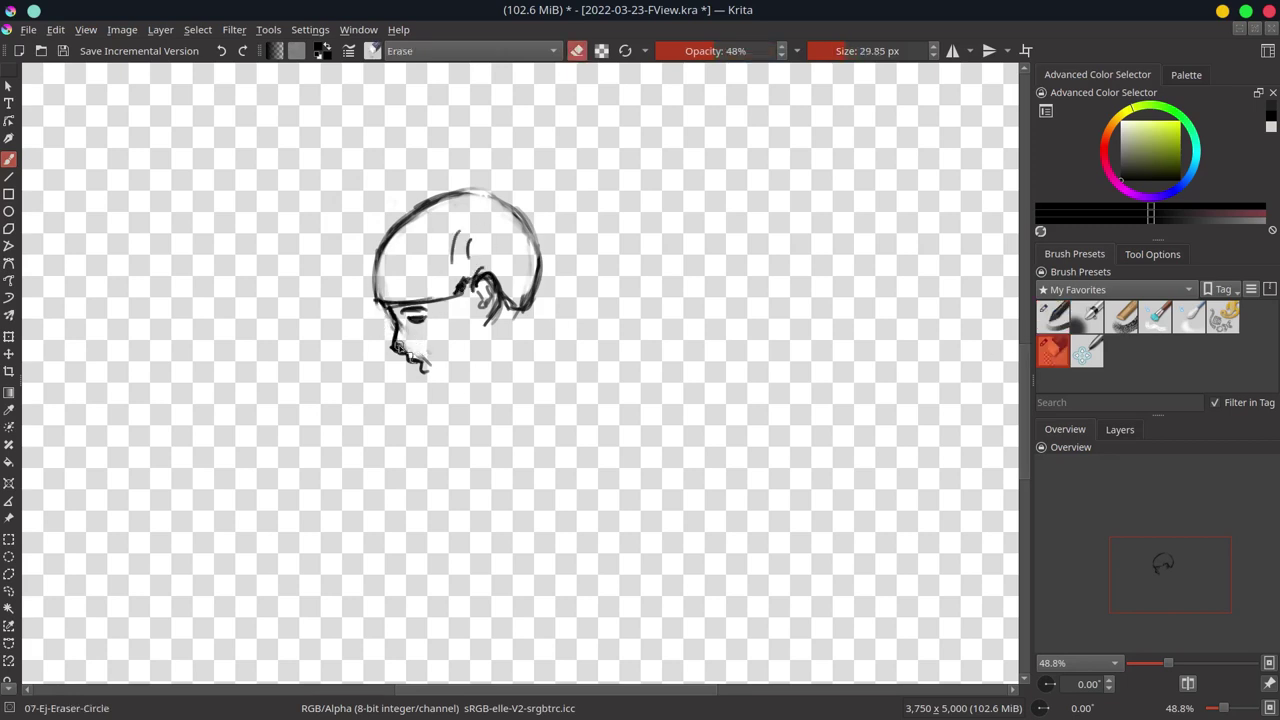
key("slash")
key("slash")
key("slash")
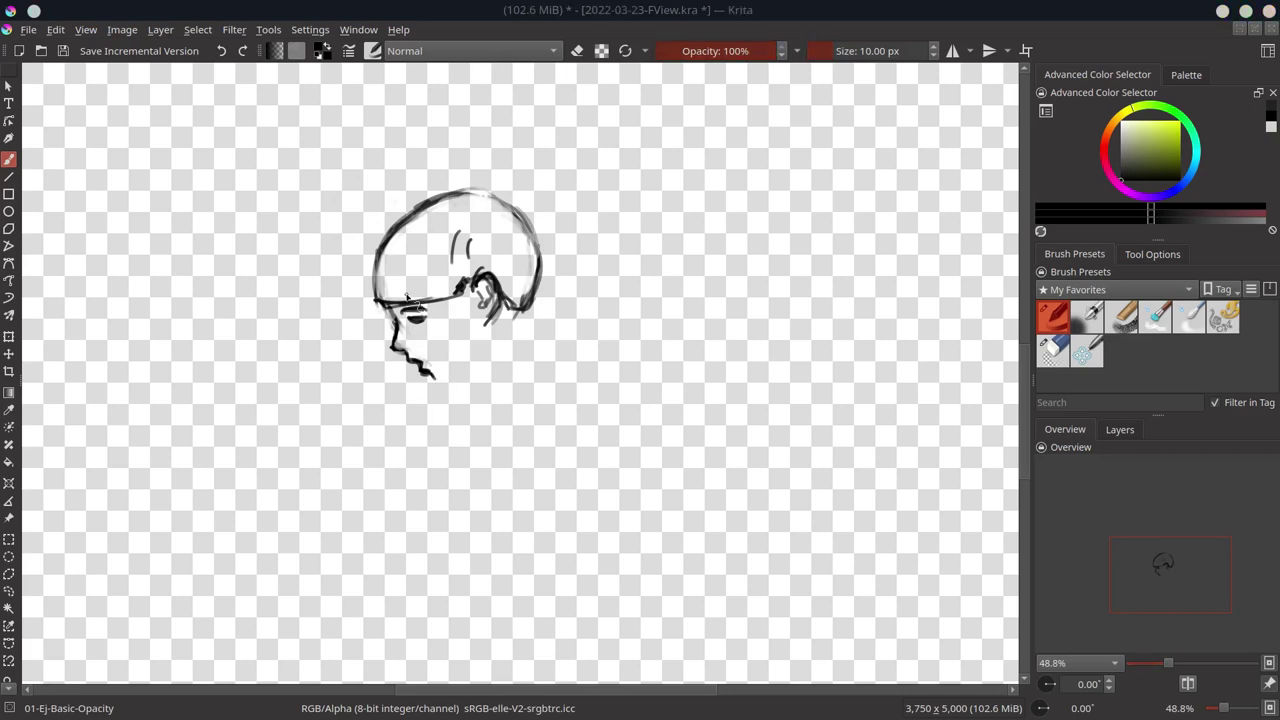
key("ctrl+z")
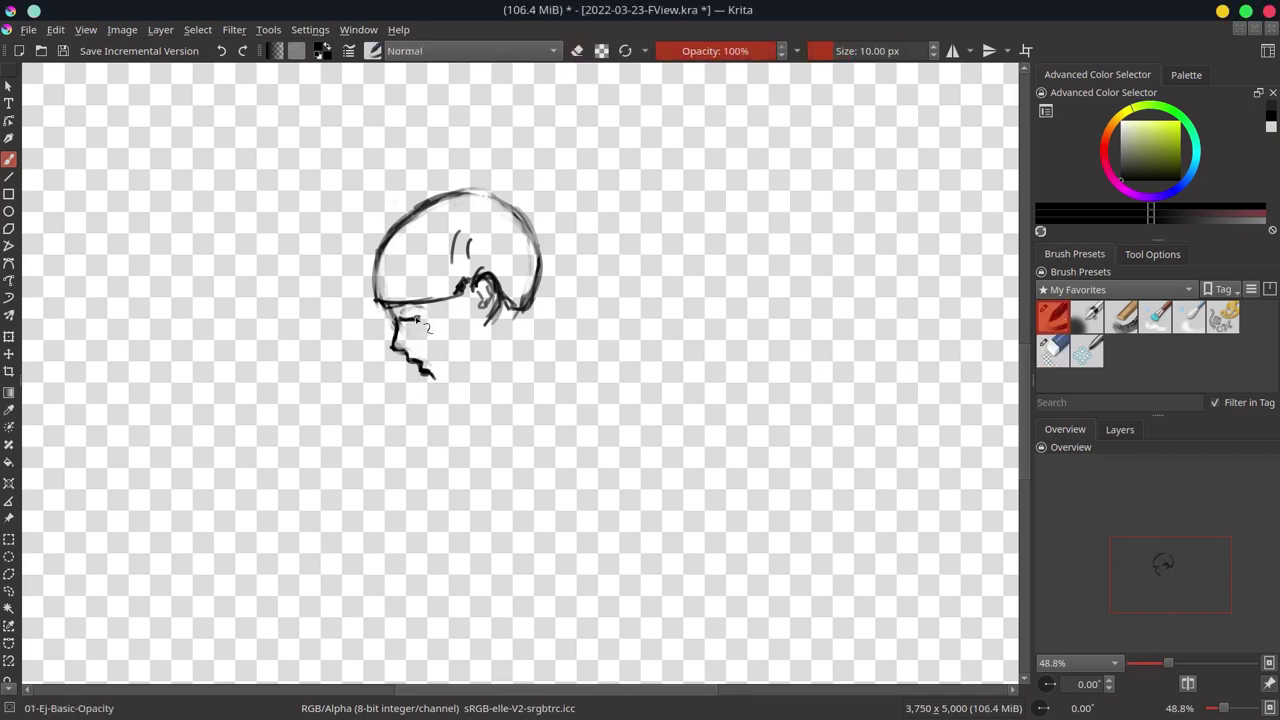
left_click_drag(396, 316, 418, 318)
Step: Shift the front of the child's face slightly left and redraw the chin zigzag darker
key("ctrl+r")
mouse_move(332, 244)
left_mouse_down()
mouse_move(430, 354)
mouse_move(408, 329)
left_mouse_up()
key("t")
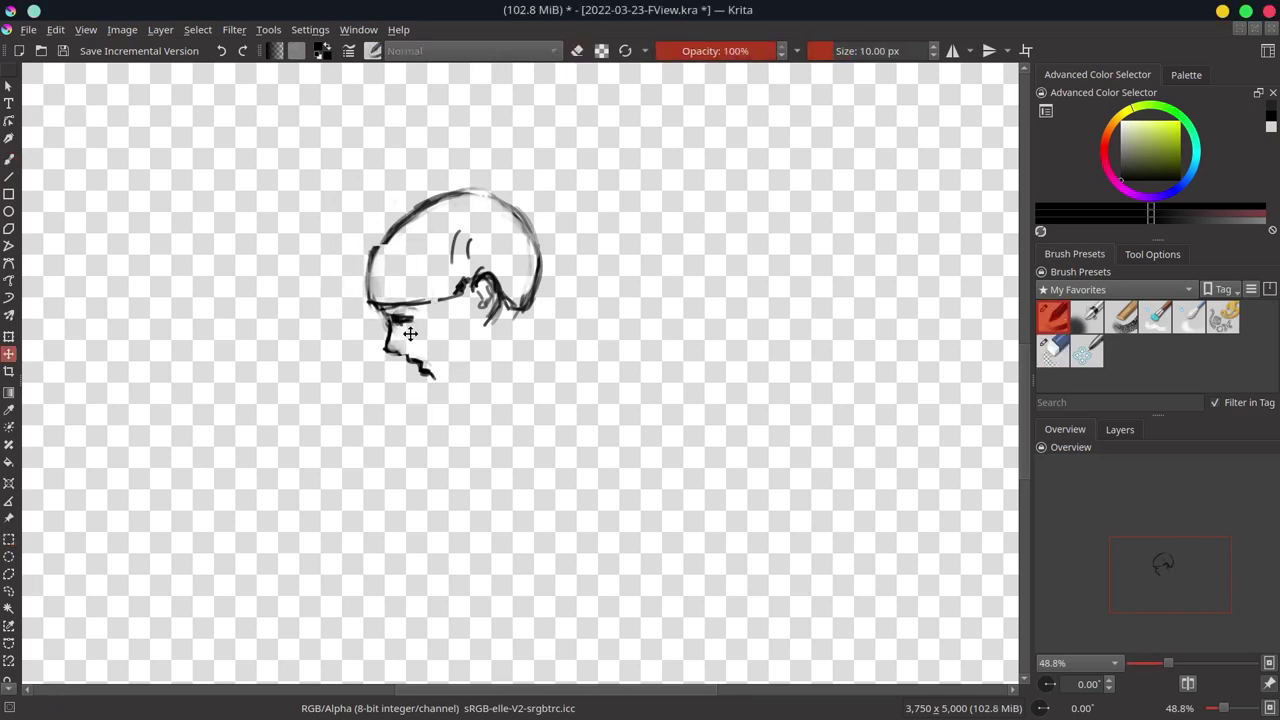
key("ctrl+shift+a")
left_click(1053, 317)
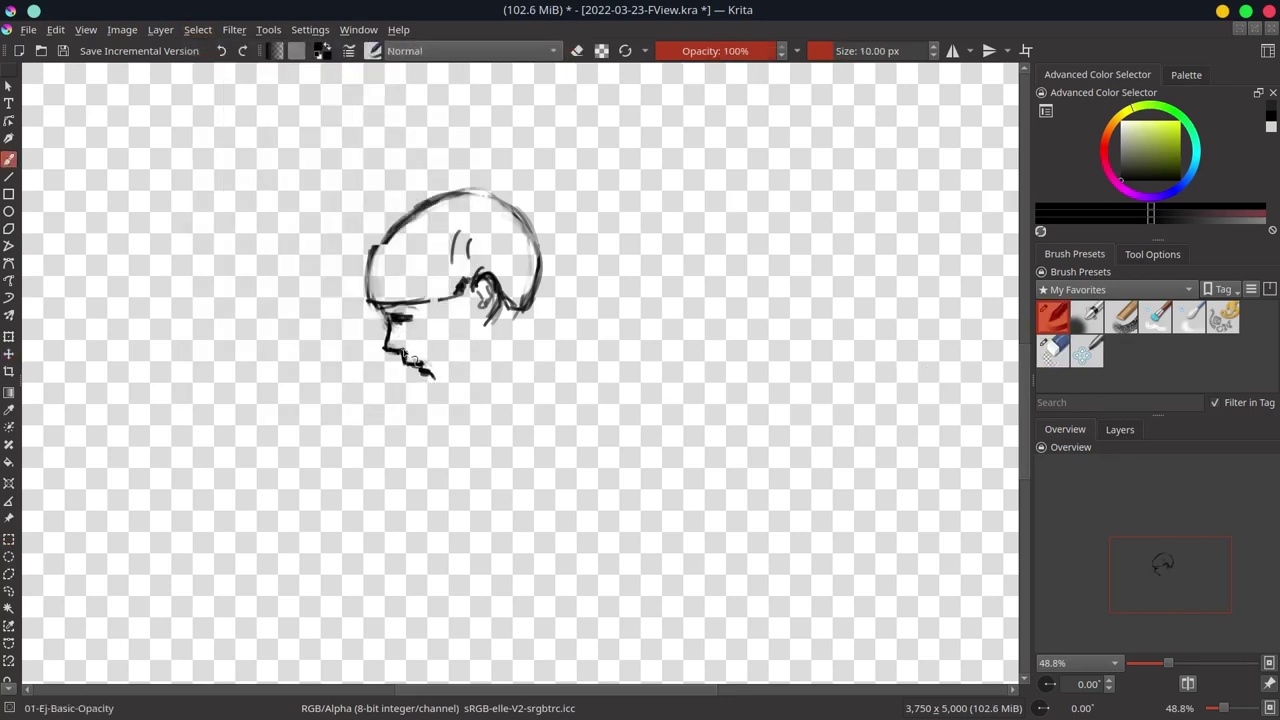
left_click_drag(404, 355, 435, 383)
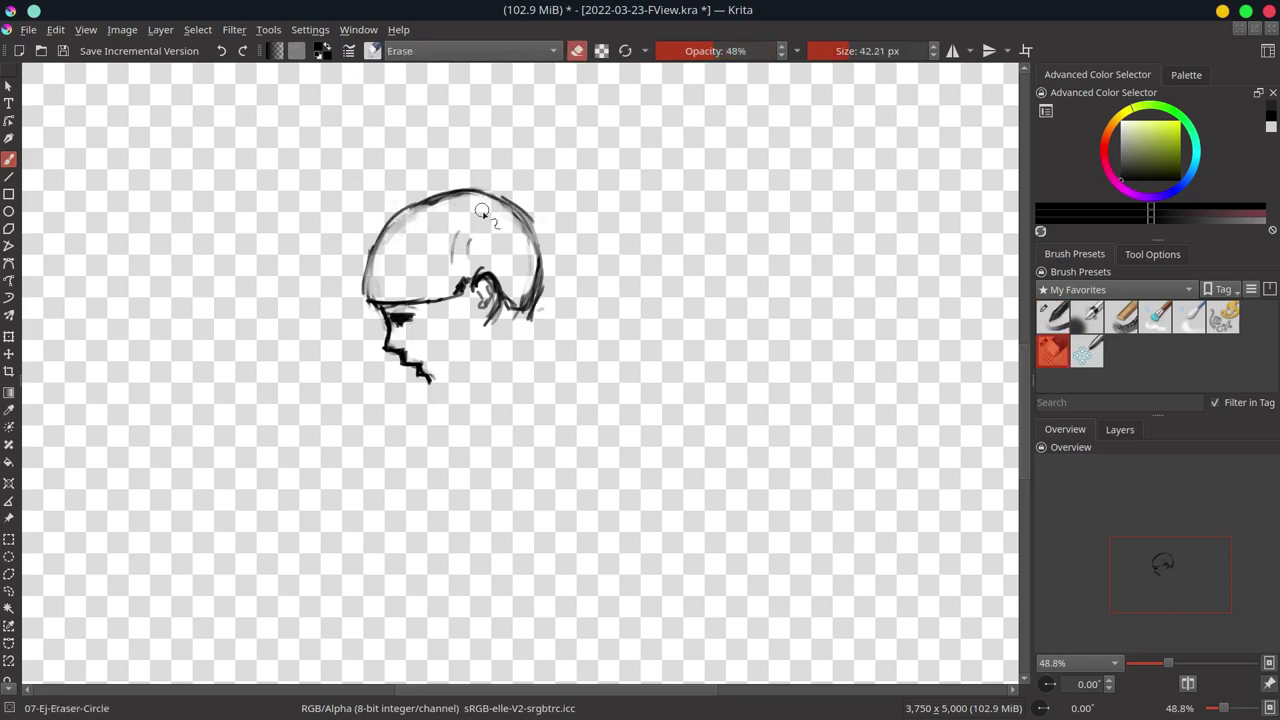
Step: Draw the line up from the chin, the shoulders and back, and the arm down to the hand
scroll(594, 360, "down", 2)
left_click_drag(485, 377, 527, 342)
scroll(527, 342, "down", 2)
mouse_move(548, 252)
left_mouse_down()
mouse_move(605, 235)
mouse_move(673, 250)
left_mouse_up()
left_click_drag(530, 263, 487, 345)
left_click_drag(480, 408, 505, 421)
left_click_drag(495, 295, 484, 410)
left_click_drag(488, 340, 512, 471)
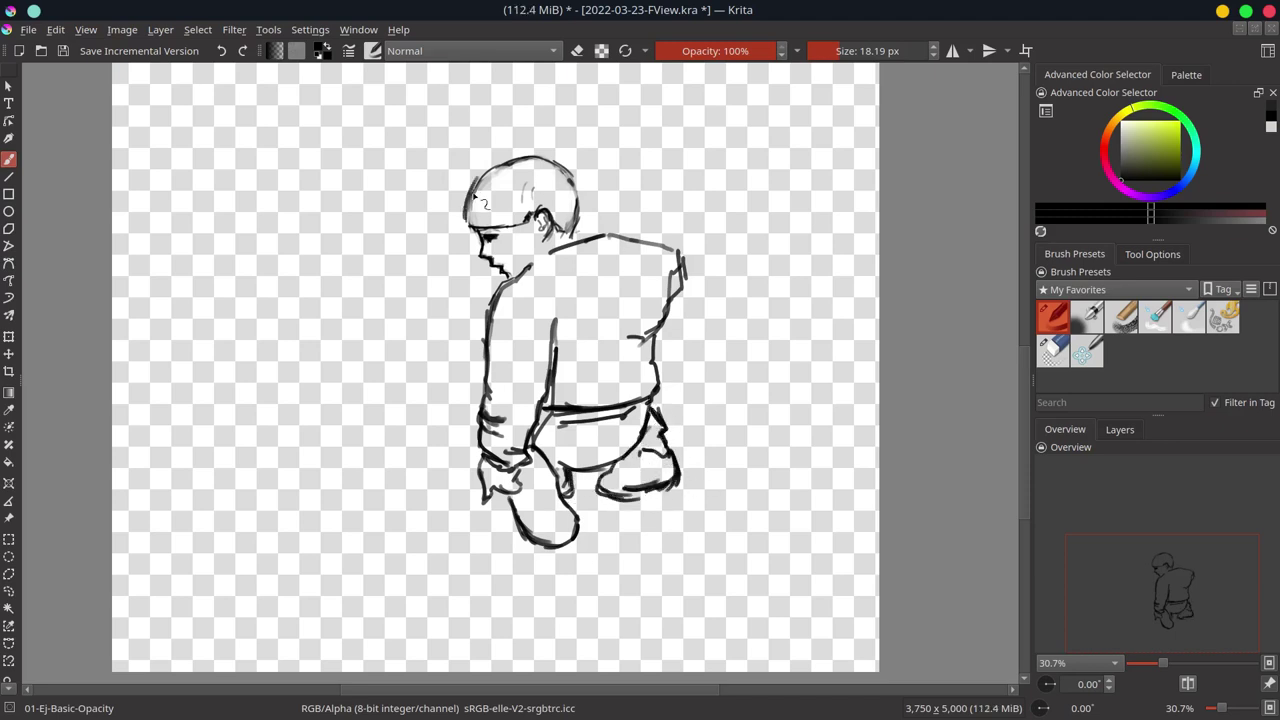
Step: Save the drawing and nudge the crouching child into place
scroll(776, 418, "down", 5)
key("ctrl+s")
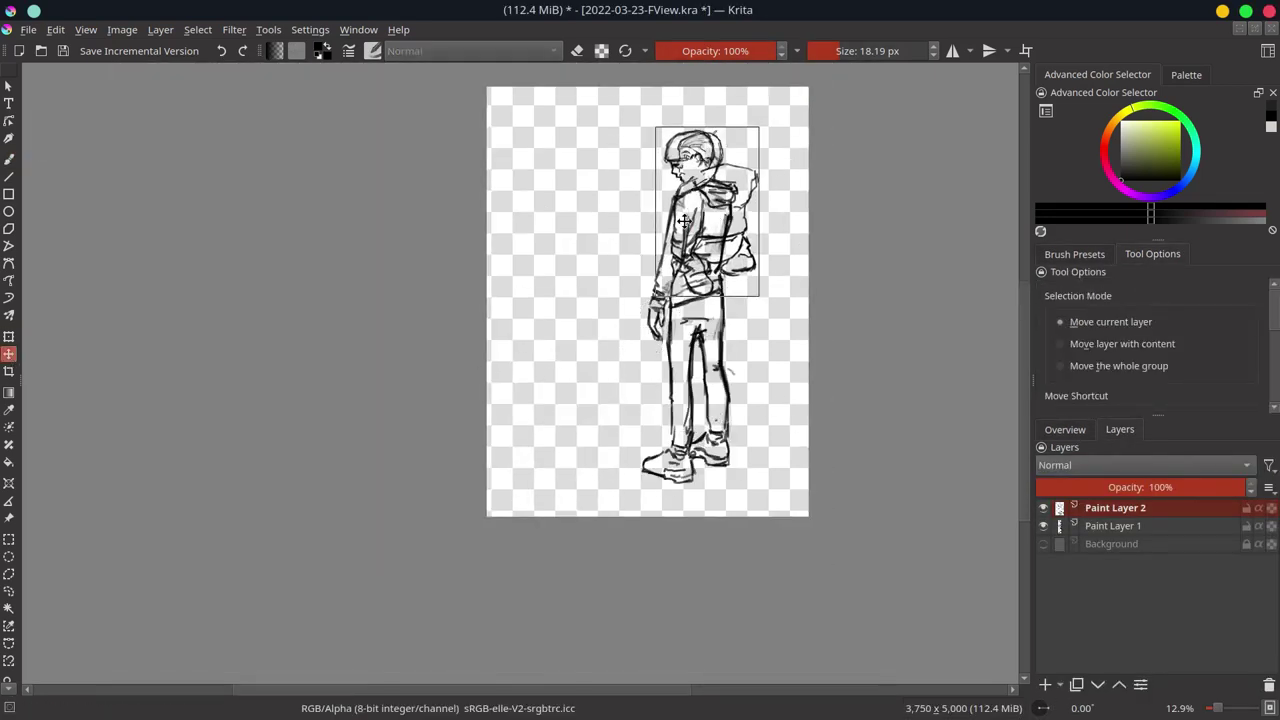
left_click_drag(540, 394, 542, 398)
key("ctrl+t")
key("Return")
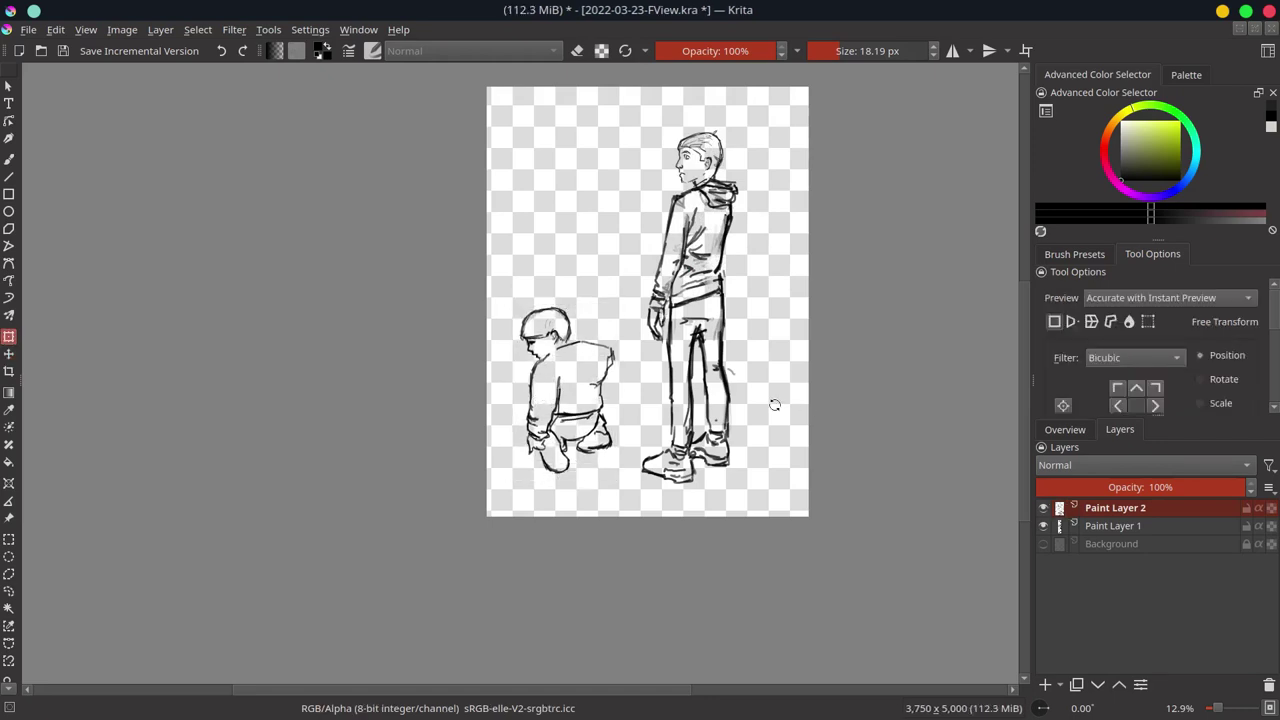
Step: Add a new top layer named 'originals'
right_click(1134, 598)
left_click(817, 437)
double_click(1098, 507)
type("originals")
Step: Shrink the crouching child on Paint Layer 2 and hide the originals layer
left_click(1113, 525)
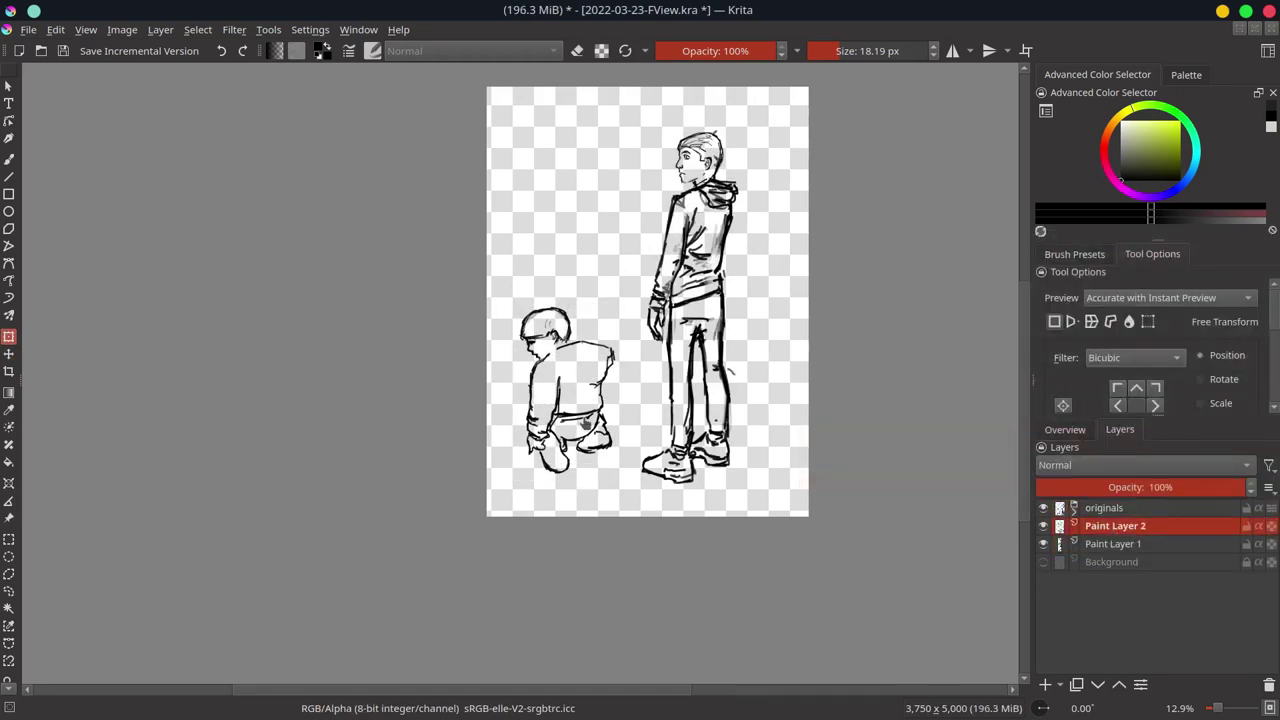
key("ctrl+t")
left_click_drag(614, 300, 604, 318)
key("Return")
left_click(1043, 508)
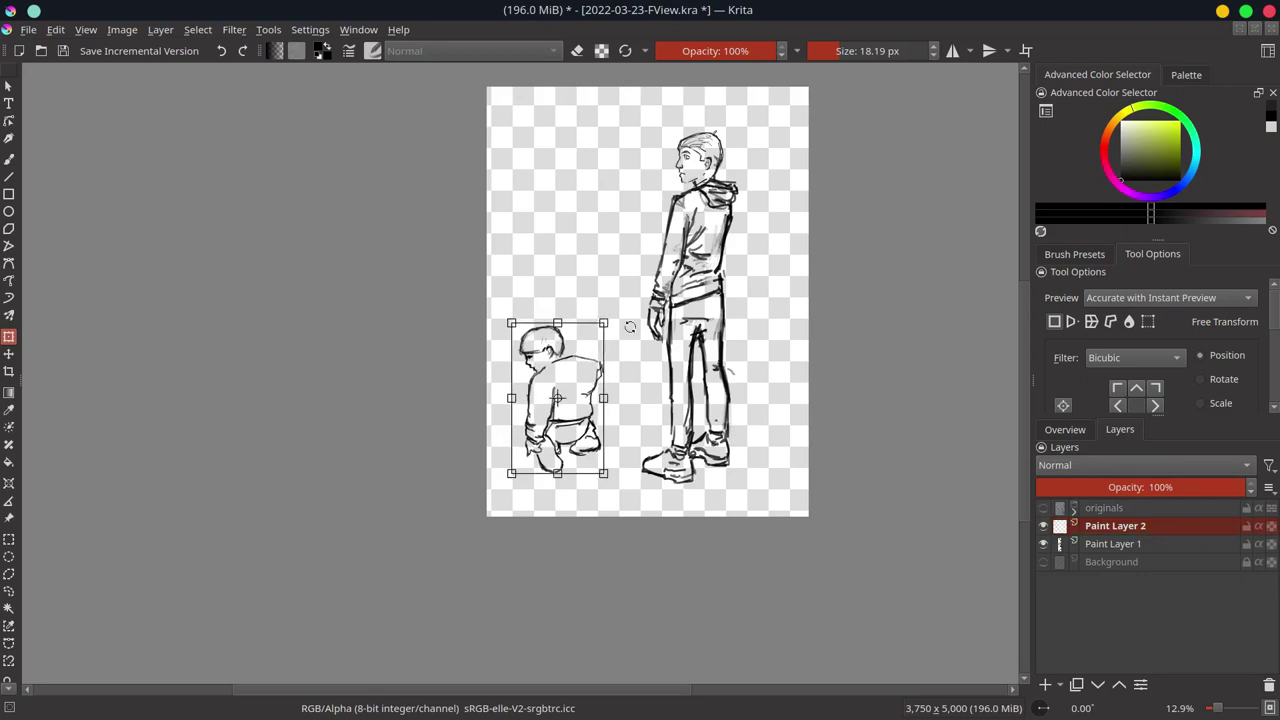
Step: Enlarge the standing boy slightly upward, then select his head and deselect it
left_click(1113, 543)
left_click_drag(746, 122, 754, 116)
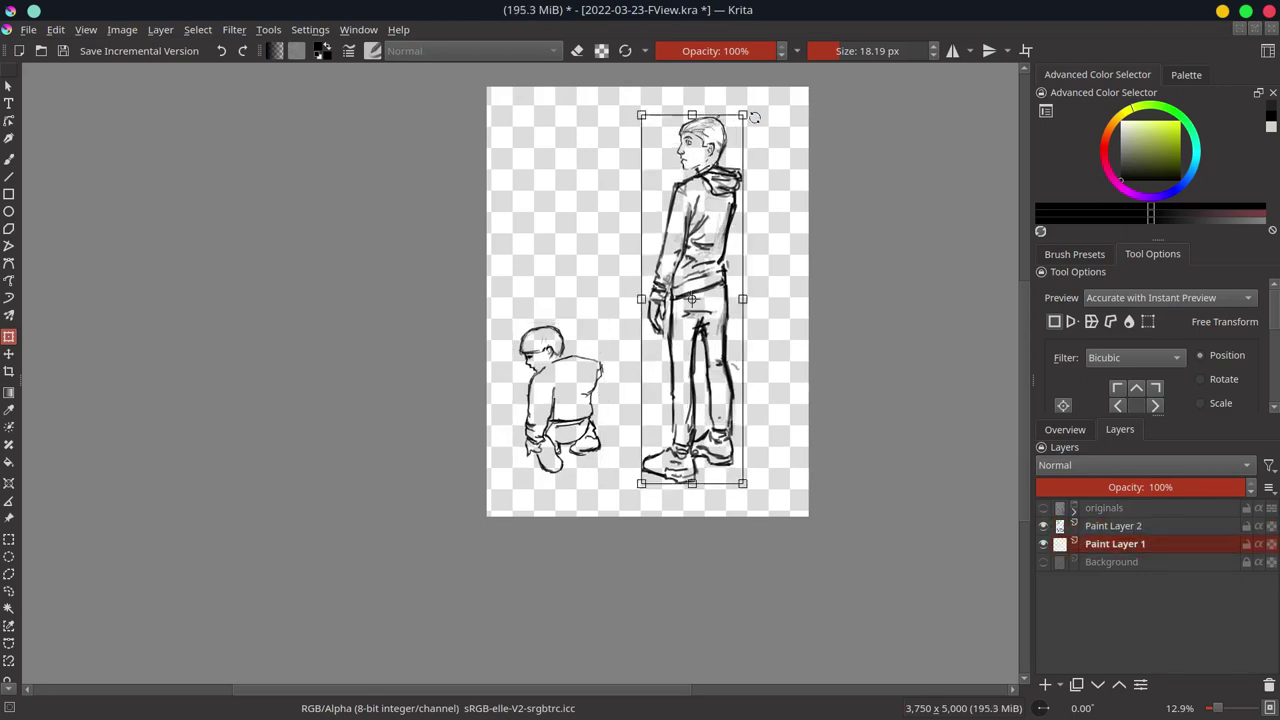
key("Return")
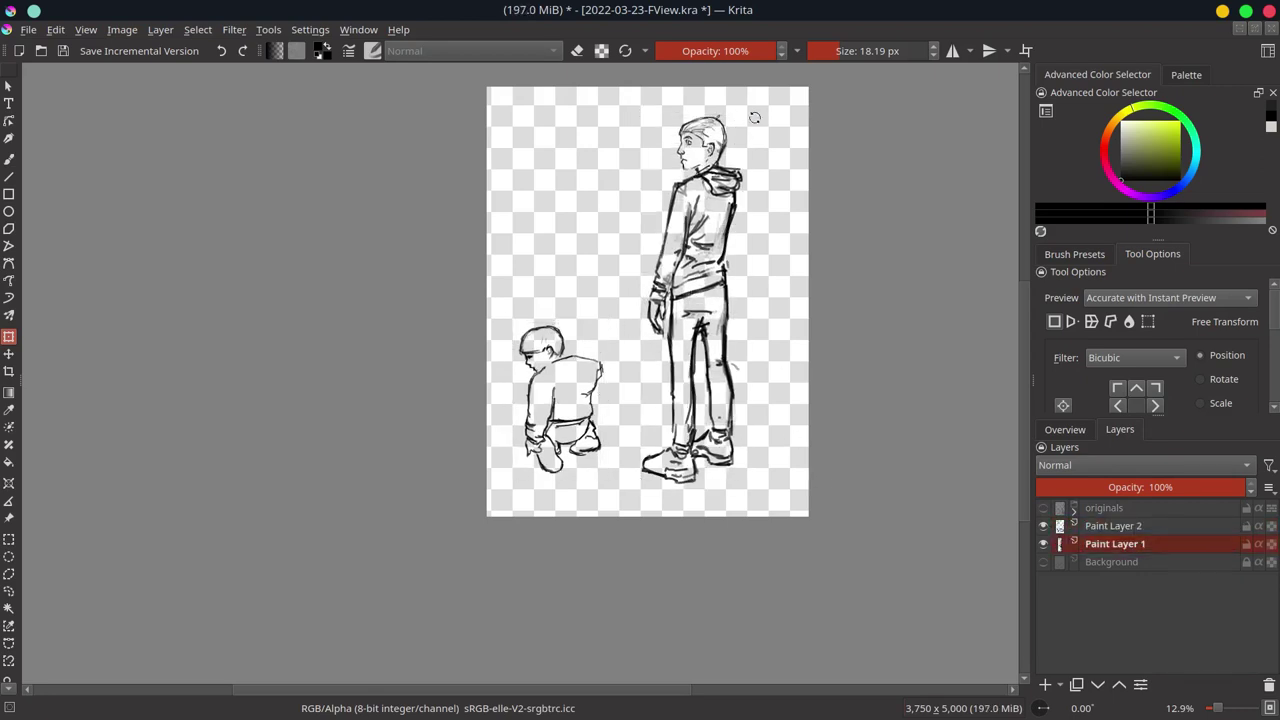
key("ctrl+r")
left_click_drag(663, 90, 730, 172)
key("ctrl+t")
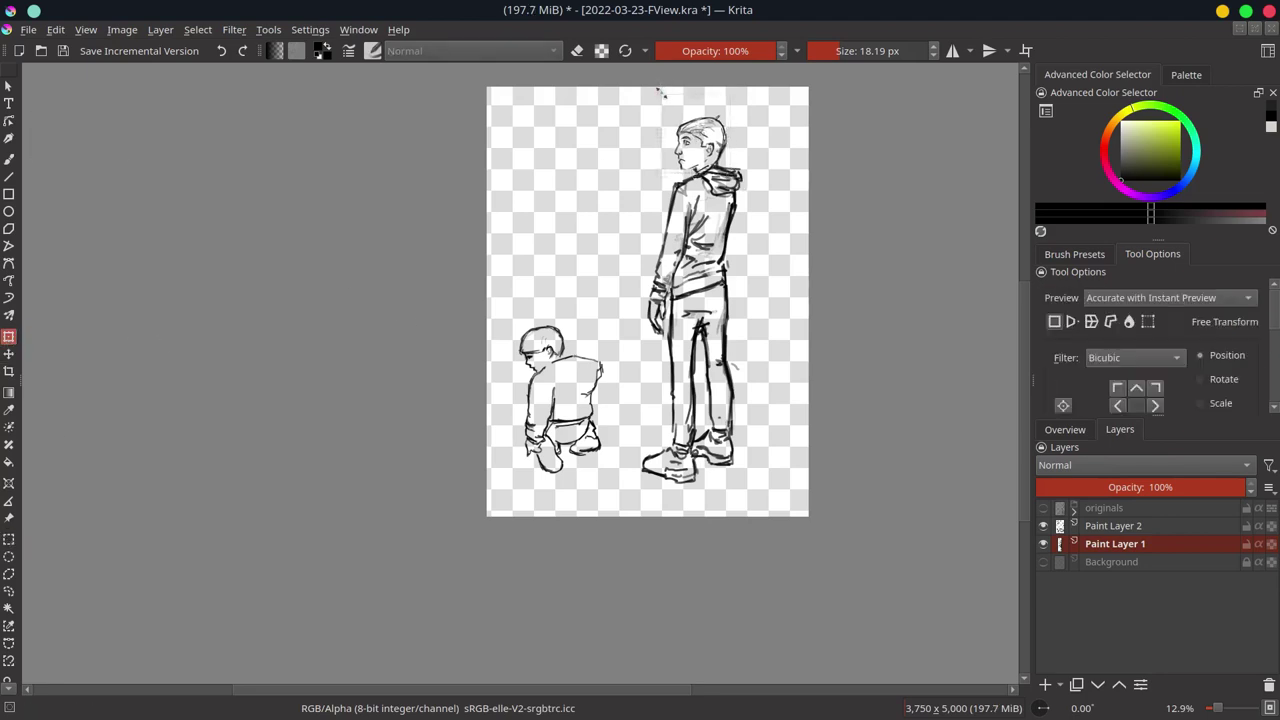
left_click(197, 29)
left_click(208, 74)
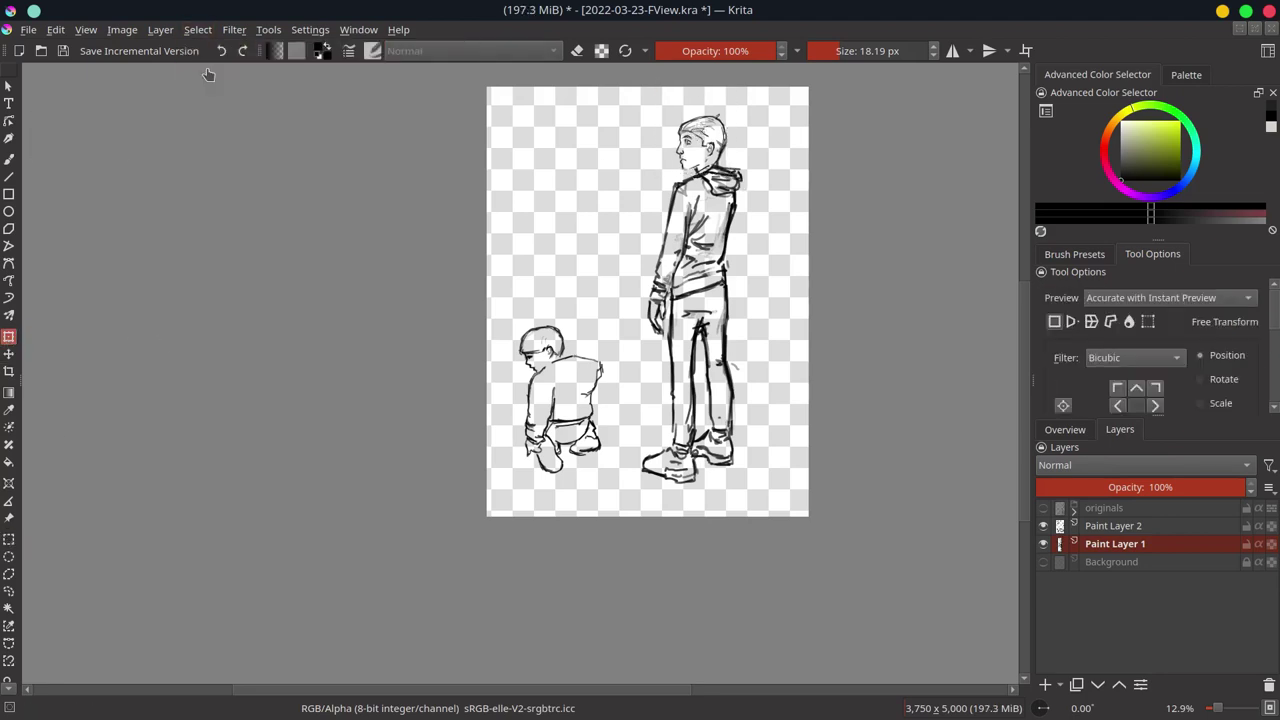
Step: Merge Paint Layer 2 down into Paint Layer 1 with Ctrl+E
left_click(8, 160)
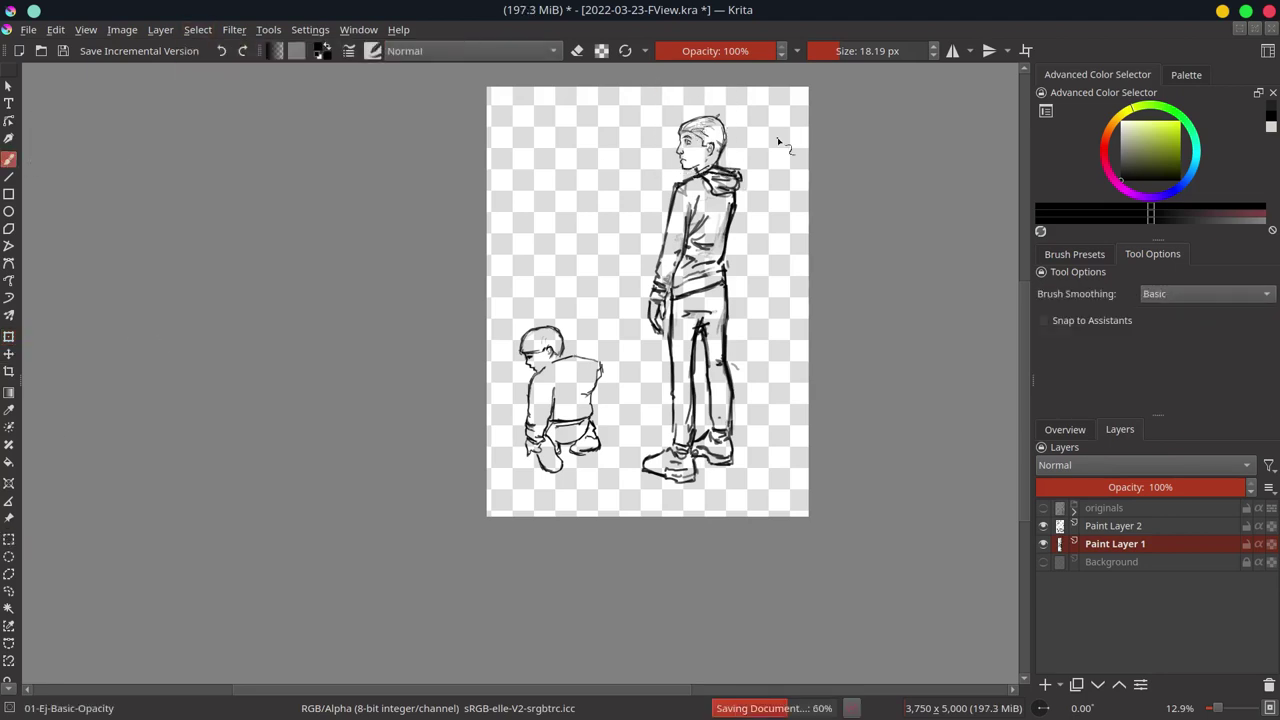
key("ctrl+e")
key("ctrl+t")
Step: Apply the transform, try and cancel a full-image crop, and shift both figures slightly up
key("Return")
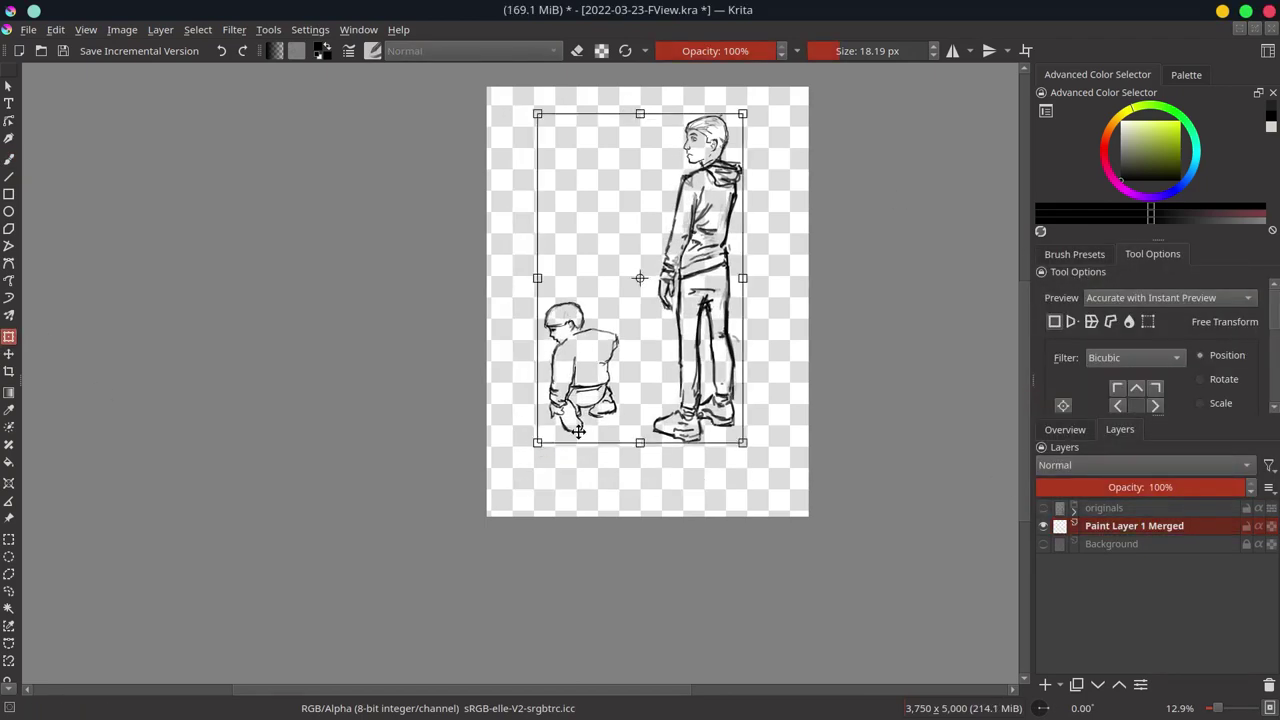
key("c")
left_click_drag(463, 76, 915, 592)
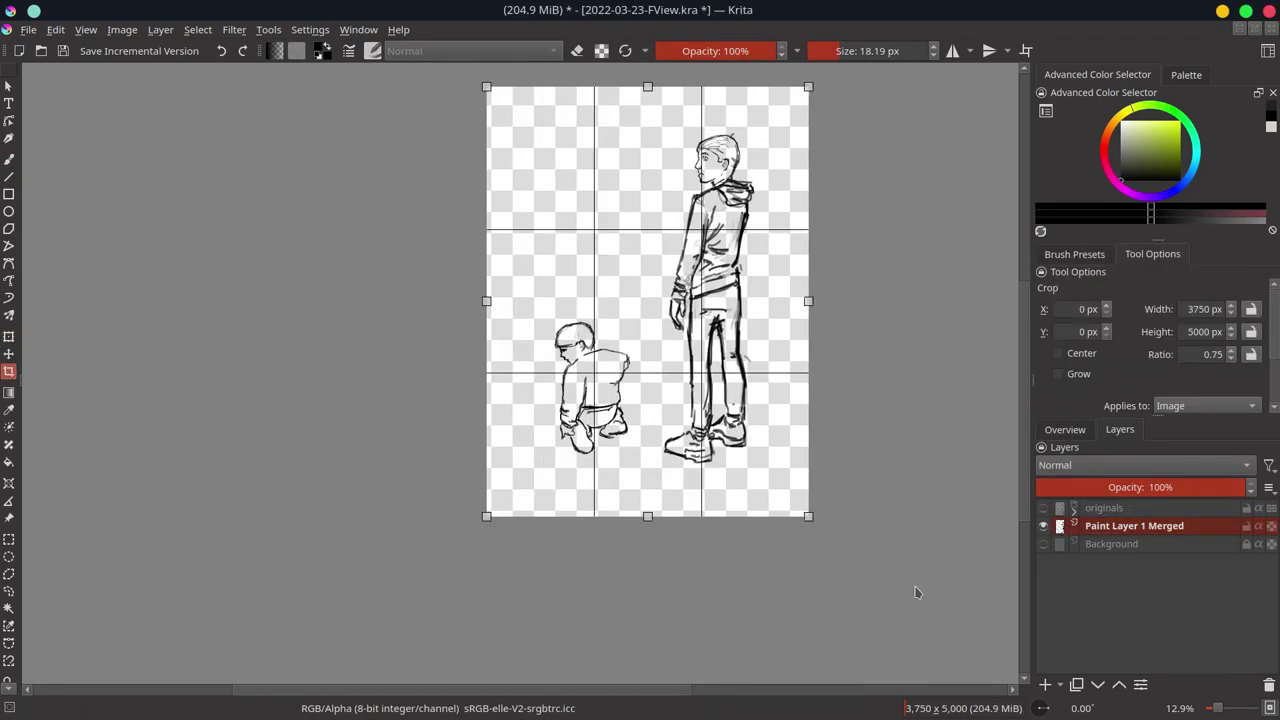
key("Return")
key("ctrl+t")
left_click_drag(678, 398, 674, 386)
key("Return")
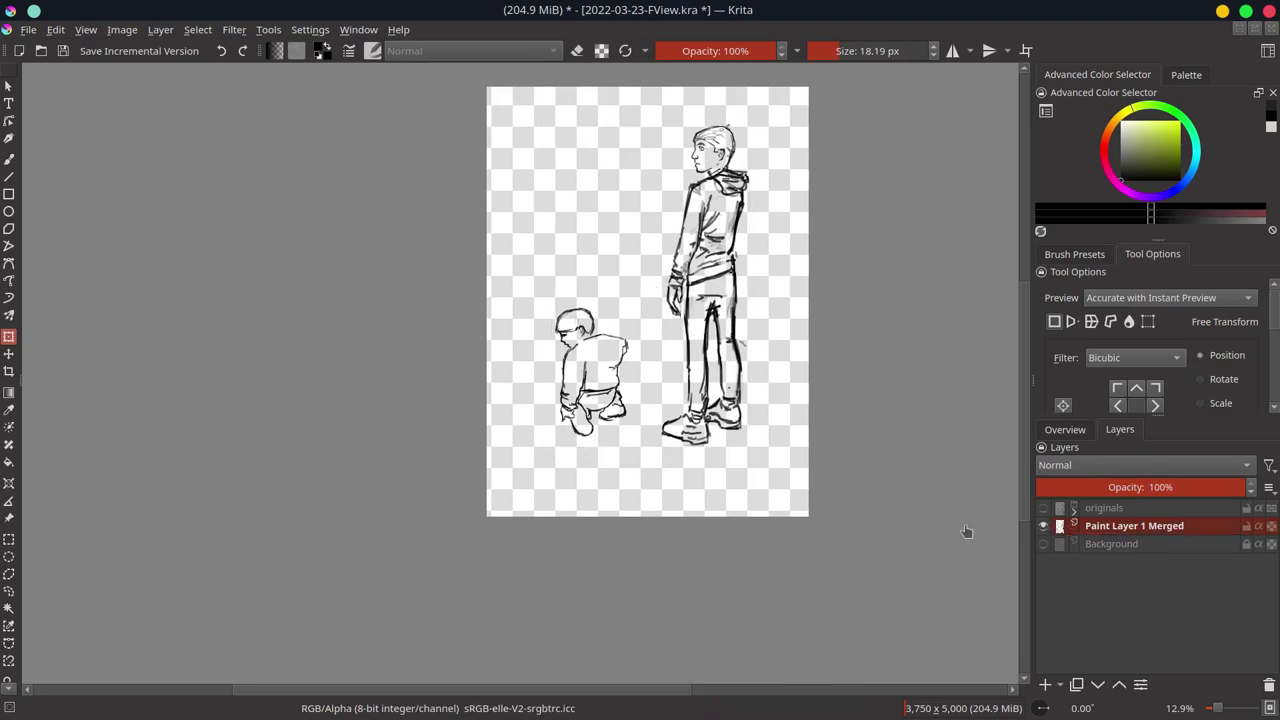
Step: Put a 'combined' layer in the hidden, collapsed originals group, save, and add a paint layer
key("ctrl+j")
key("F2")
type("combined")
key("Return")
left_click(1043, 525)
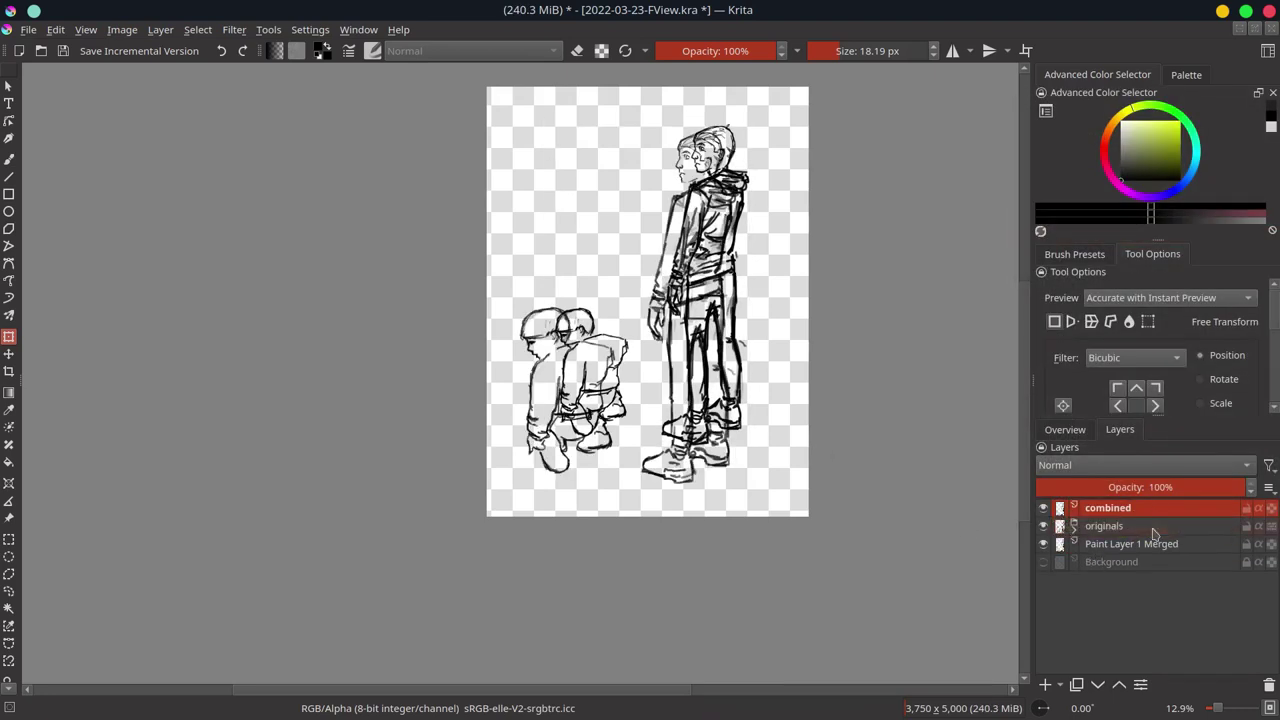
left_click_drag(1108, 508, 1153, 533)
left_click(1043, 508)
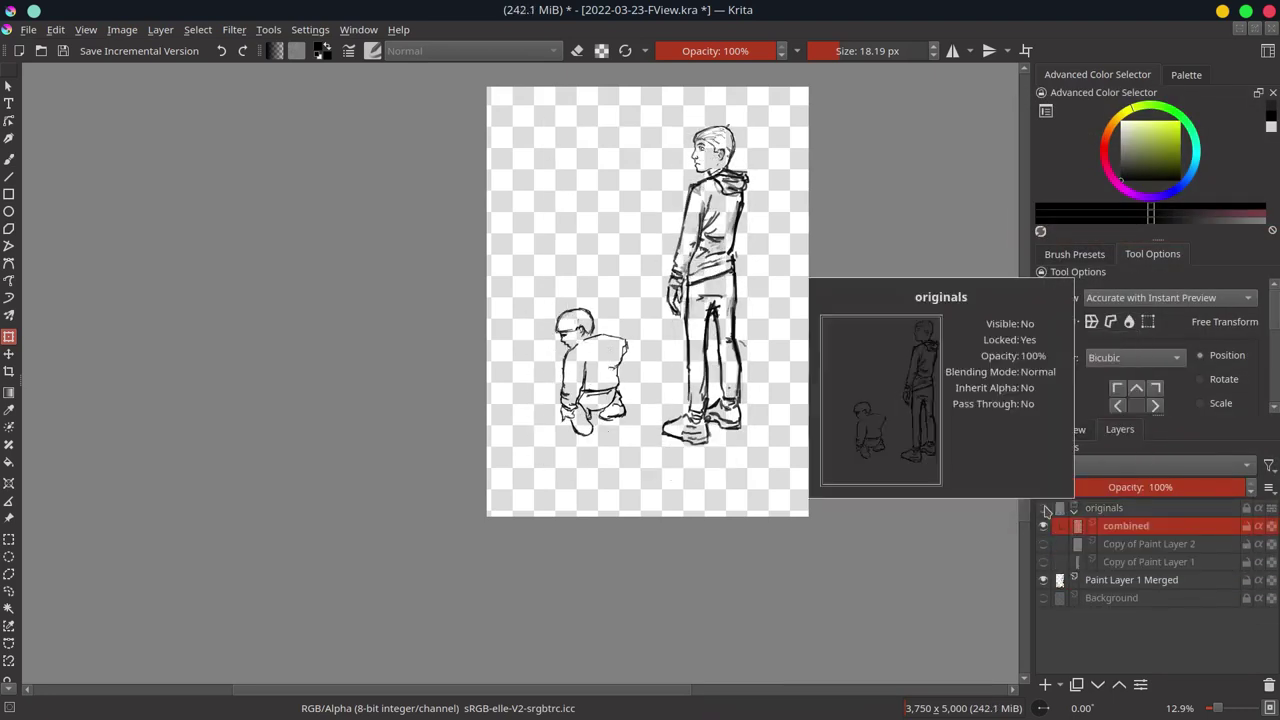
left_click(1073, 508)
key("ctrl+s")
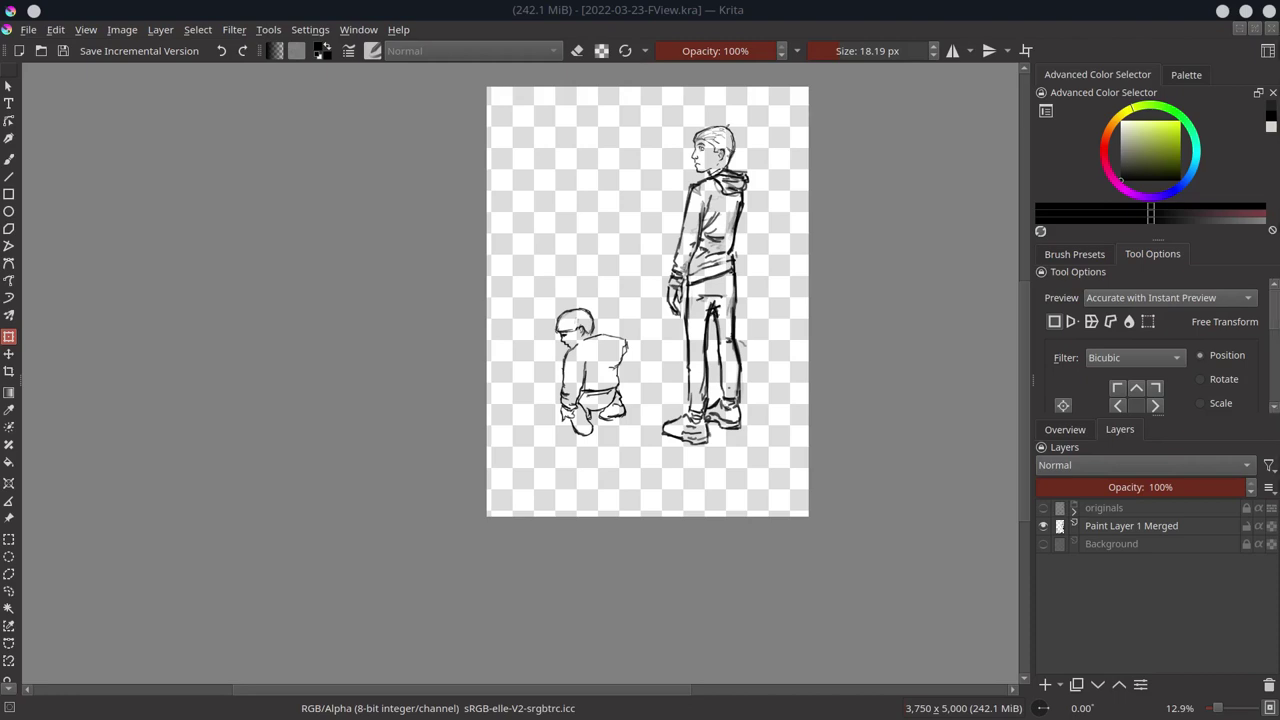
key("Insert")
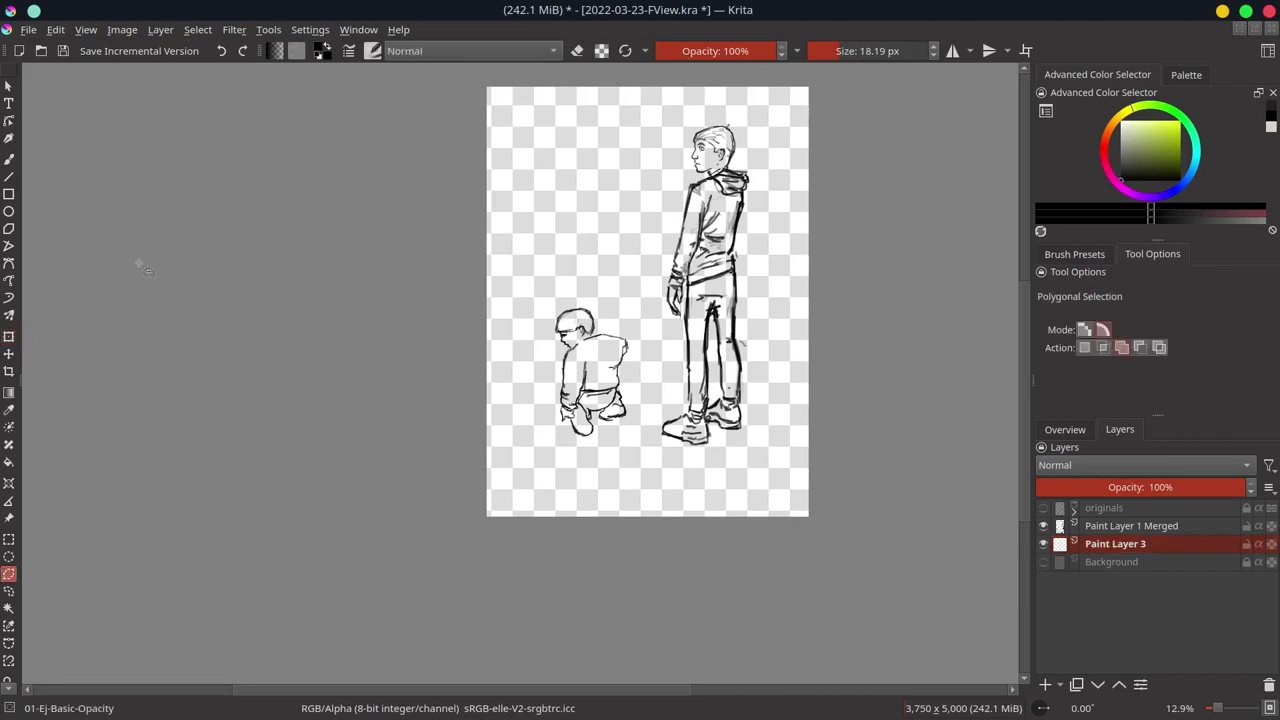
Step: Trace a freehand outline around the boy's legs and feet, then up his arm and over the shoulders
scroll(593, 400, "up", 4)
scroll(593, 400, "up", 1)
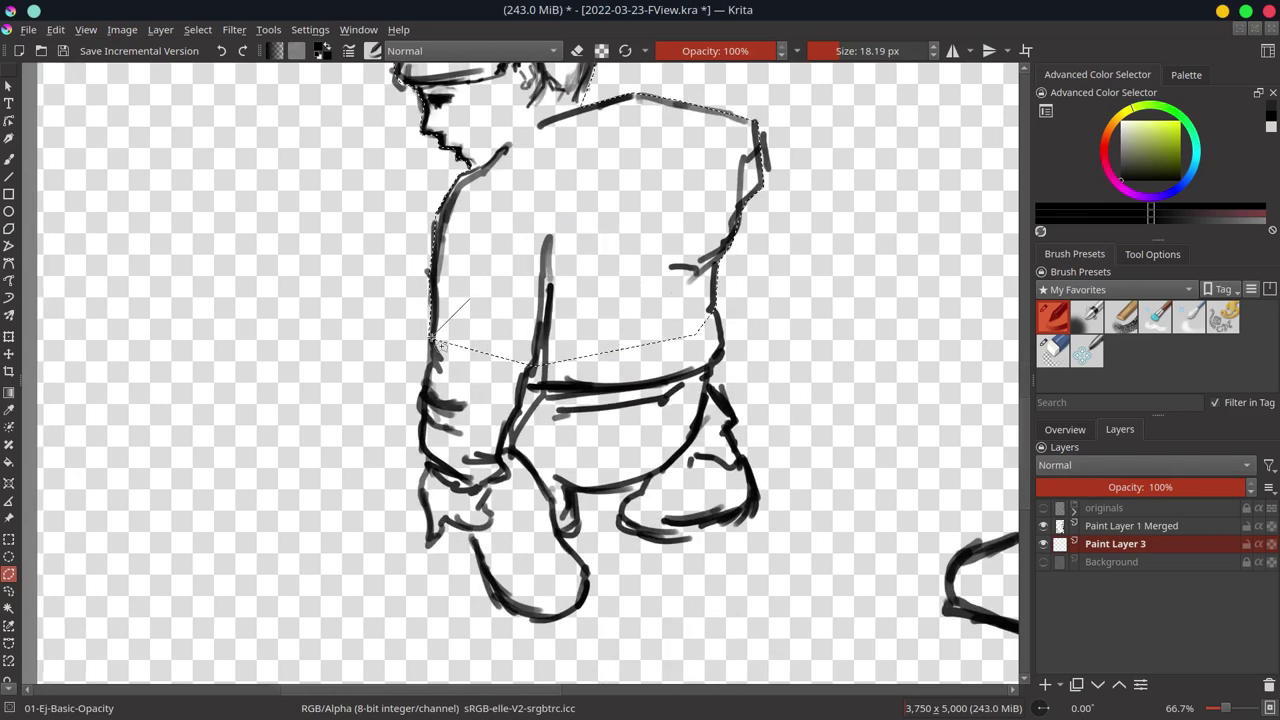
mouse_move(483, 605)
left_mouse_down()
mouse_move(461, 538)
mouse_move(545, 615)
mouse_move(640, 490)
mouse_move(628, 538)
mouse_move(752, 500)
mouse_move(716, 350)
mouse_move(714, 437)
left_mouse_up()
mouse_move(555, 70)
left_mouse_down()
mouse_move(560, 460)
mouse_move(470, 515)
mouse_move(535, 622)
mouse_move(666, 600)
mouse_move(718, 445)
mouse_move(660, 410)
mouse_move(656, 96)
mouse_move(717, 228)
mouse_move(705, 395)
mouse_move(729, 588)
mouse_move(617, 610)
left_mouse_up()
scroll(630, 560, "up", 3)
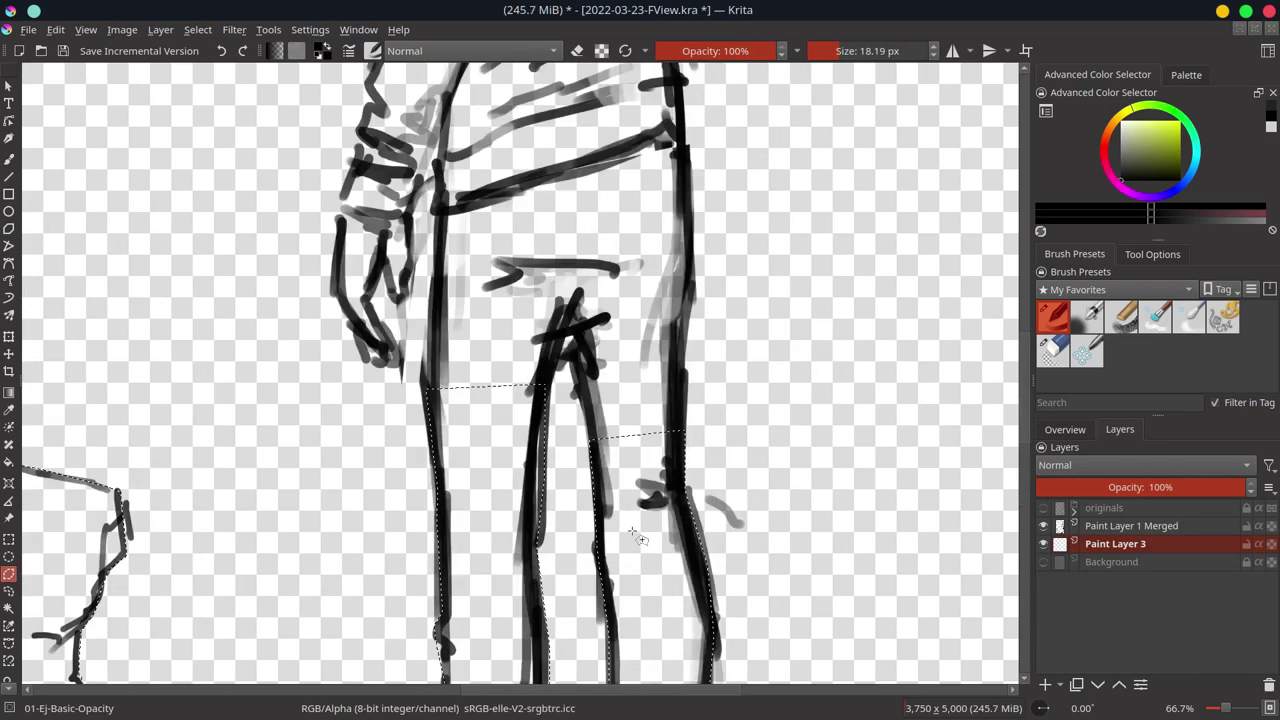
mouse_move(566, 377)
left_mouse_down()
mouse_move(435, 315)
mouse_move(440, 130)
mouse_move(415, 300)
mouse_move(383, 328)
mouse_move(378, 370)
mouse_move(340, 300)
mouse_move(365, 130)
mouse_move(680, 82)
mouse_move(695, 300)
mouse_move(680, 460)
mouse_move(690, 555)
left_mouse_up()
scroll(405, 340, "up", 4)
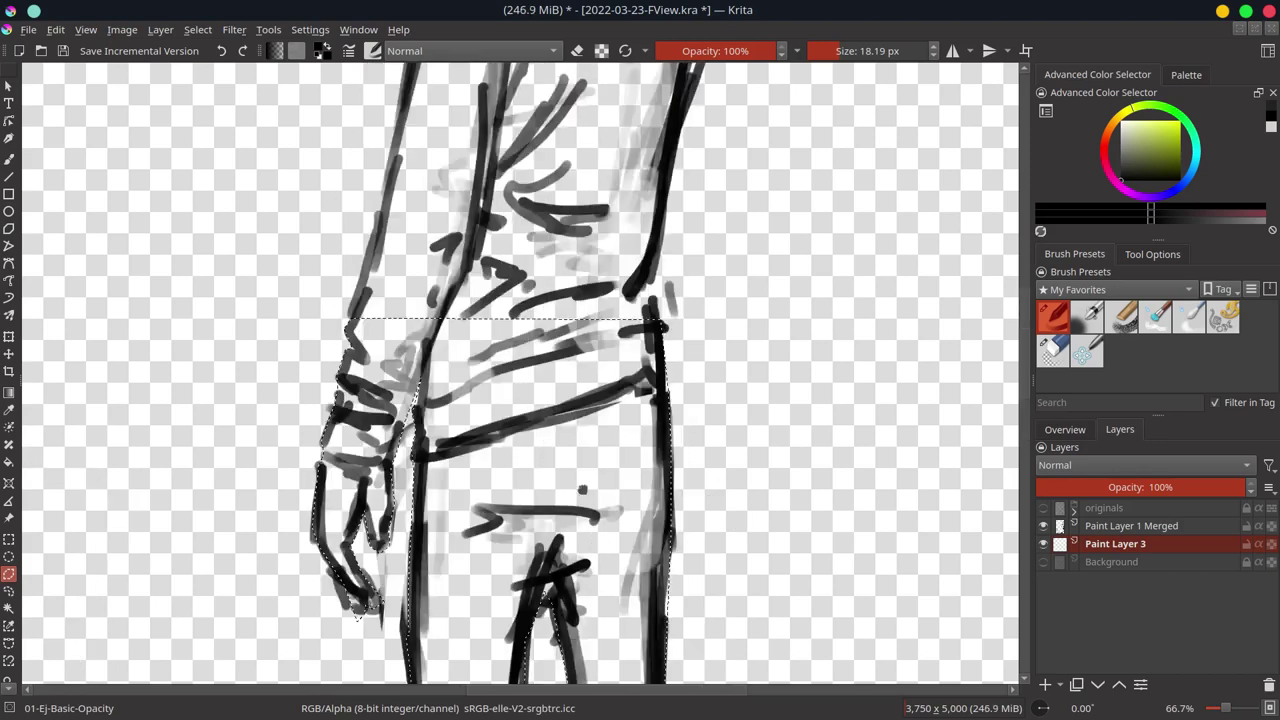
mouse_move(405, 340)
left_mouse_down()
mouse_move(530, 70)
mouse_move(740, 125)
mouse_move(665, 420)
mouse_move(668, 500)
left_mouse_up()
scroll(617, 303, "up", 4)
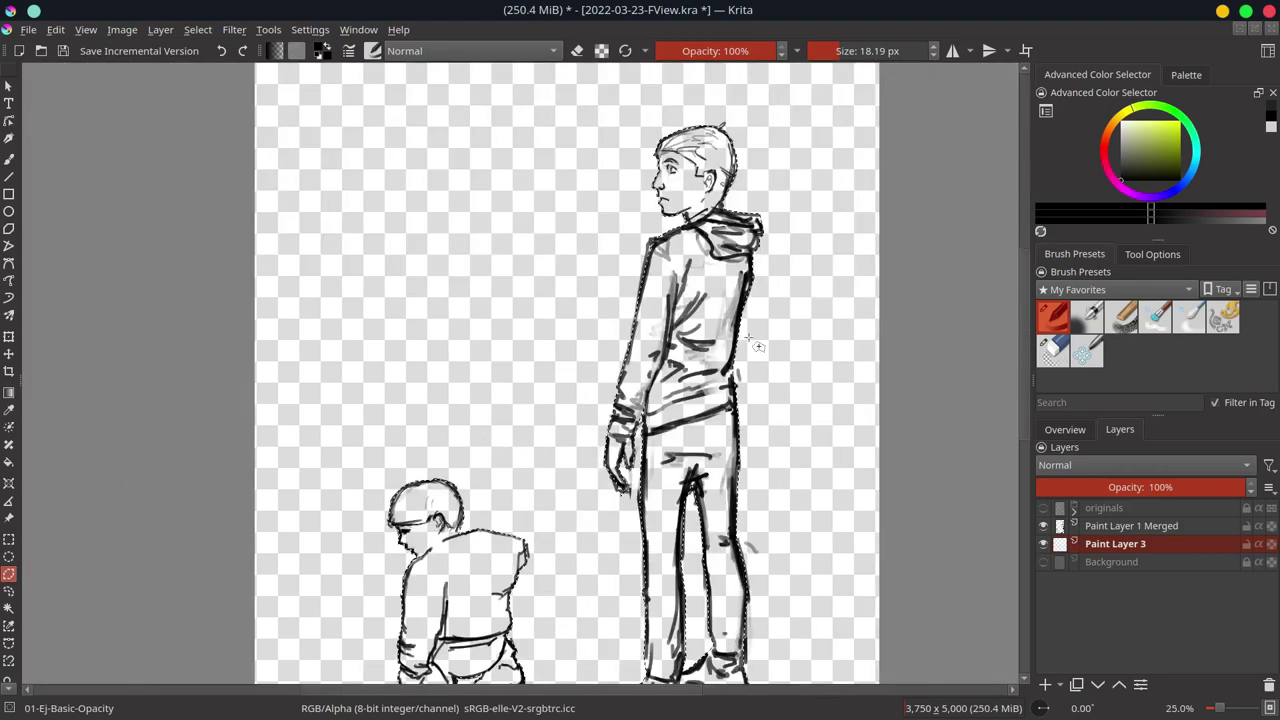
Step: Select the merged figures layer, invert the selection around the figures, and save
key("minus")
key("minus")
key("minus")
key("f")
left_click(690, 400)
left_click(1133, 525)
left_click(197, 29)
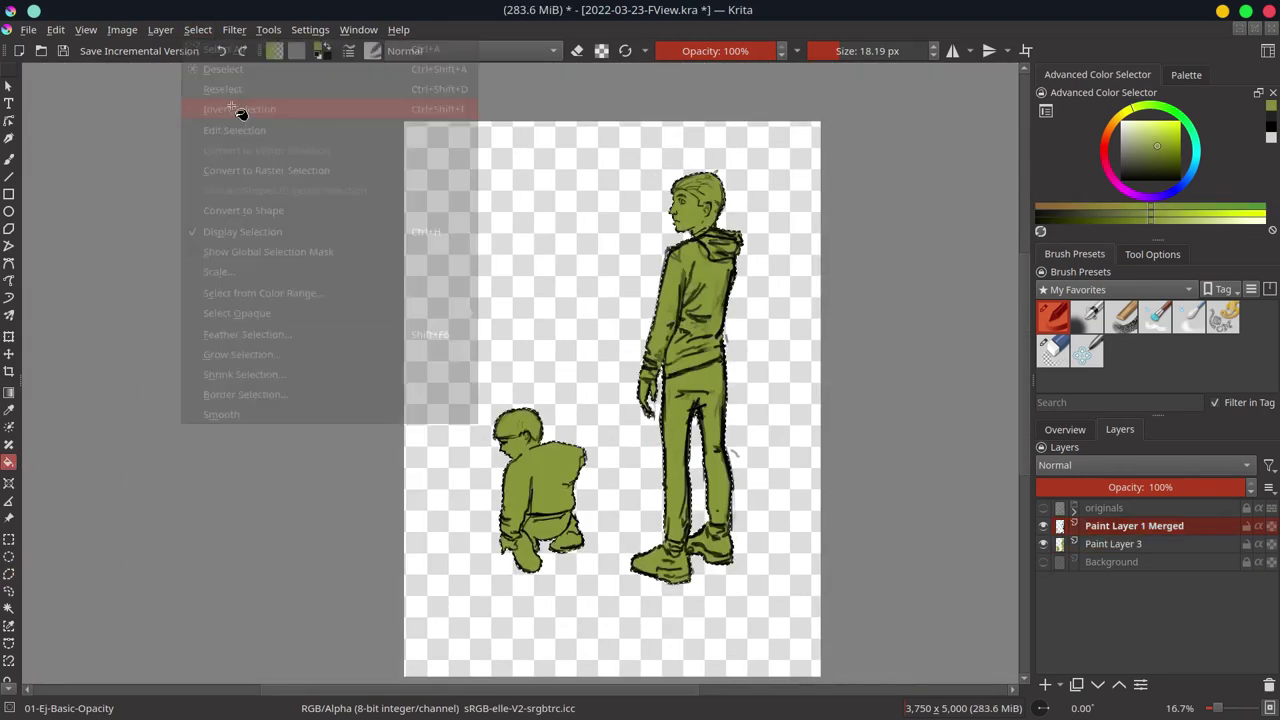
key("ctrl+s")
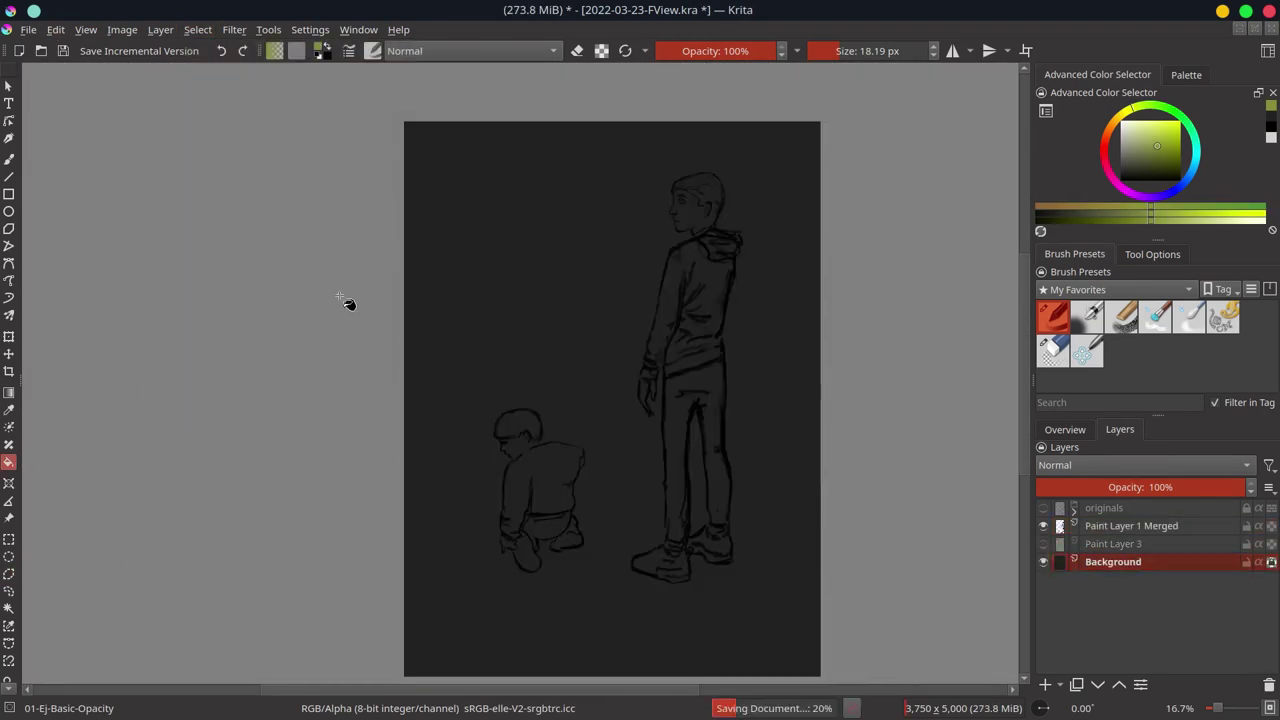
Step: Scribble light orange and other warm palette colours across the background
left_click(1187, 75)
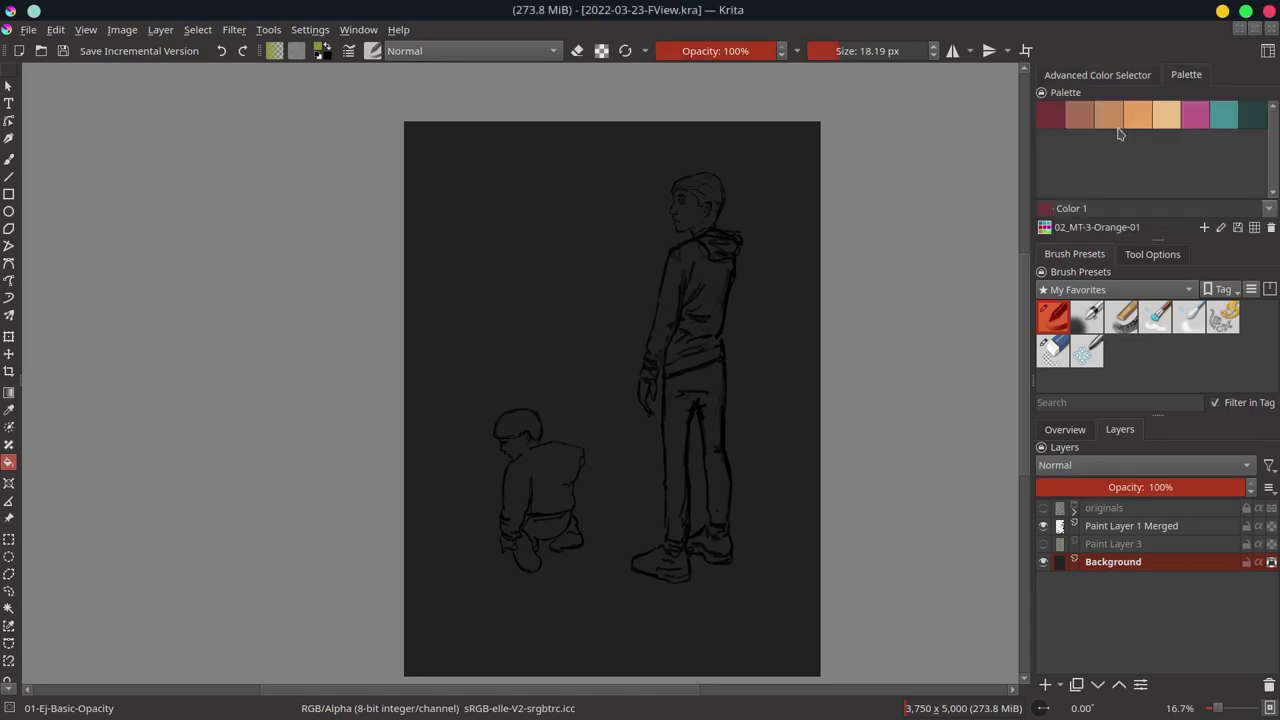
left_click(1098, 75)
left_click(1187, 75)
left_click(1222, 316)
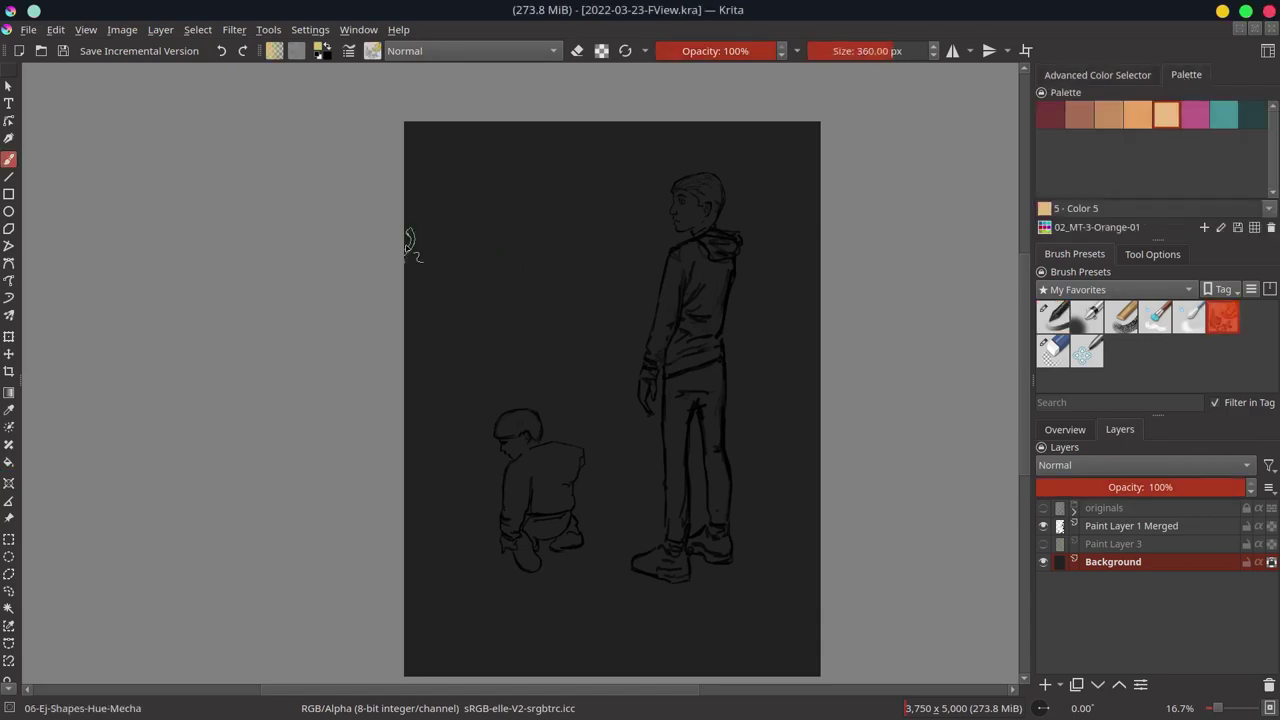
mouse_move(409, 243)
left_mouse_down()
mouse_move(586, 235)
mouse_move(766, 394)
mouse_move(497, 372)
mouse_move(620, 560)
mouse_move(480, 280)
left_mouse_up()
left_click(1223, 114)
left_click_drag(460, 150, 790, 160)
Step: Pick teal, invert the selection onto the figures, fill them dark teal, then deselect
left_click(1252, 114)
left_click(197, 29)
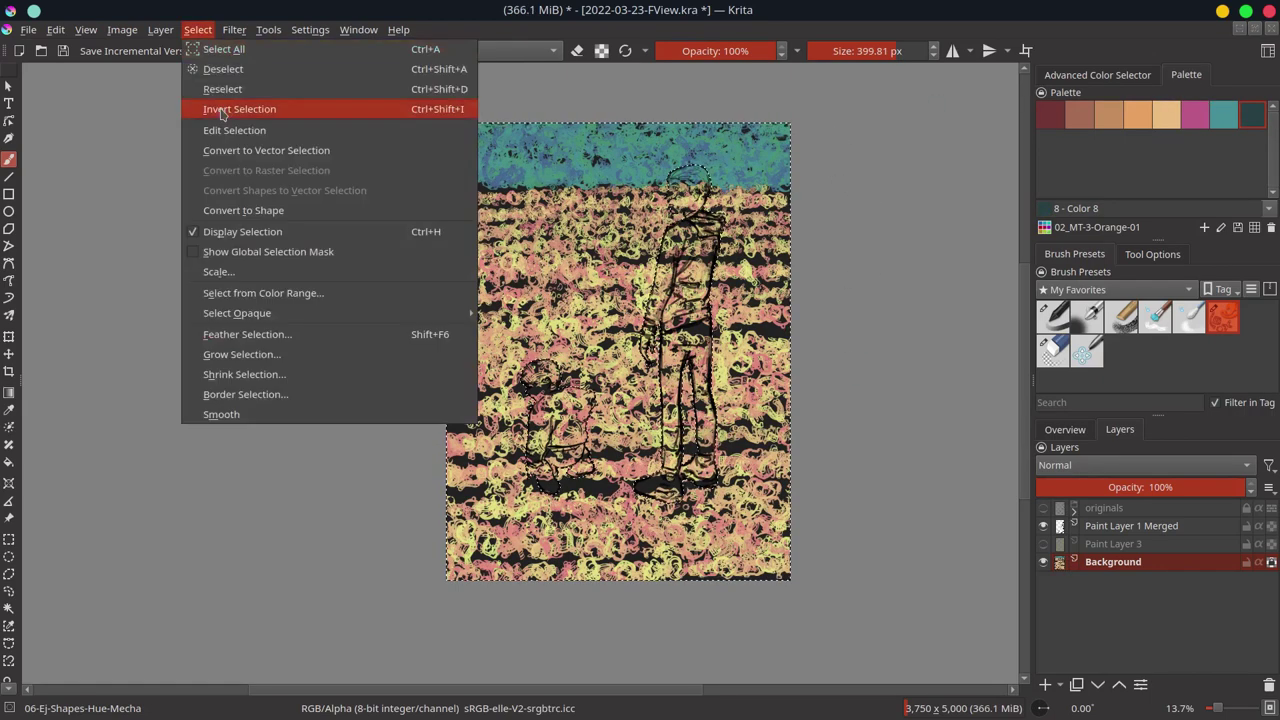
left_click(230, 111)
left_click_drag(690, 190, 680, 360)
left_click_drag(680, 300, 690, 490)
left_click_drag(550, 370, 543, 458)
left_click(197, 29)
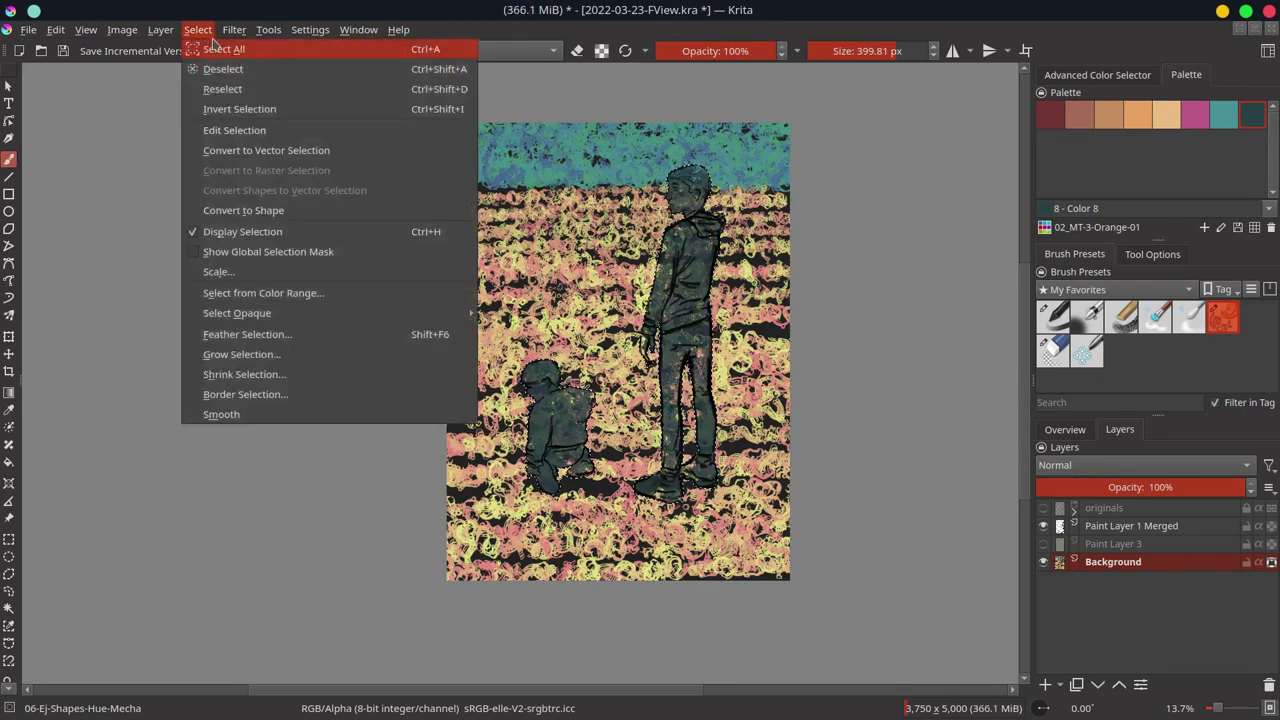
left_click(220, 66)
left_click(1110, 75)
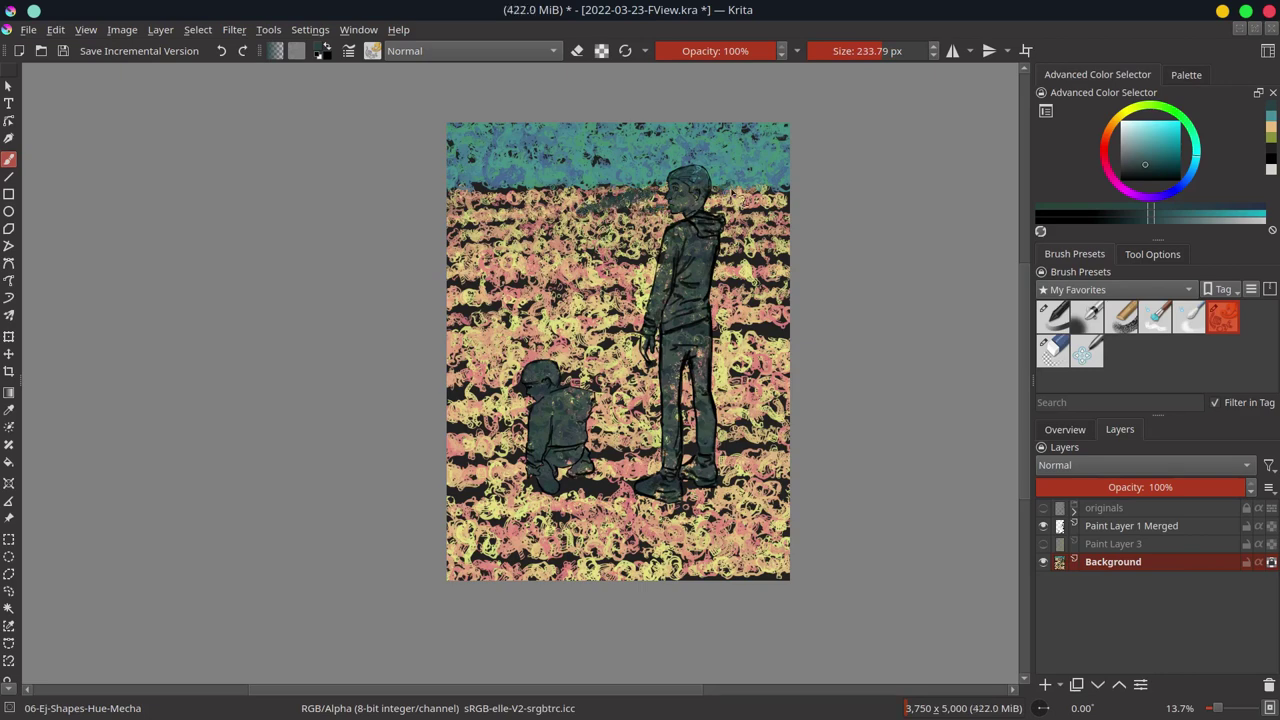
Step: Paint a dark teal band, a white surf line and pale pink strokes across the top
left_click_drag(427, 250, 589, 259)
left_click(1136, 128)
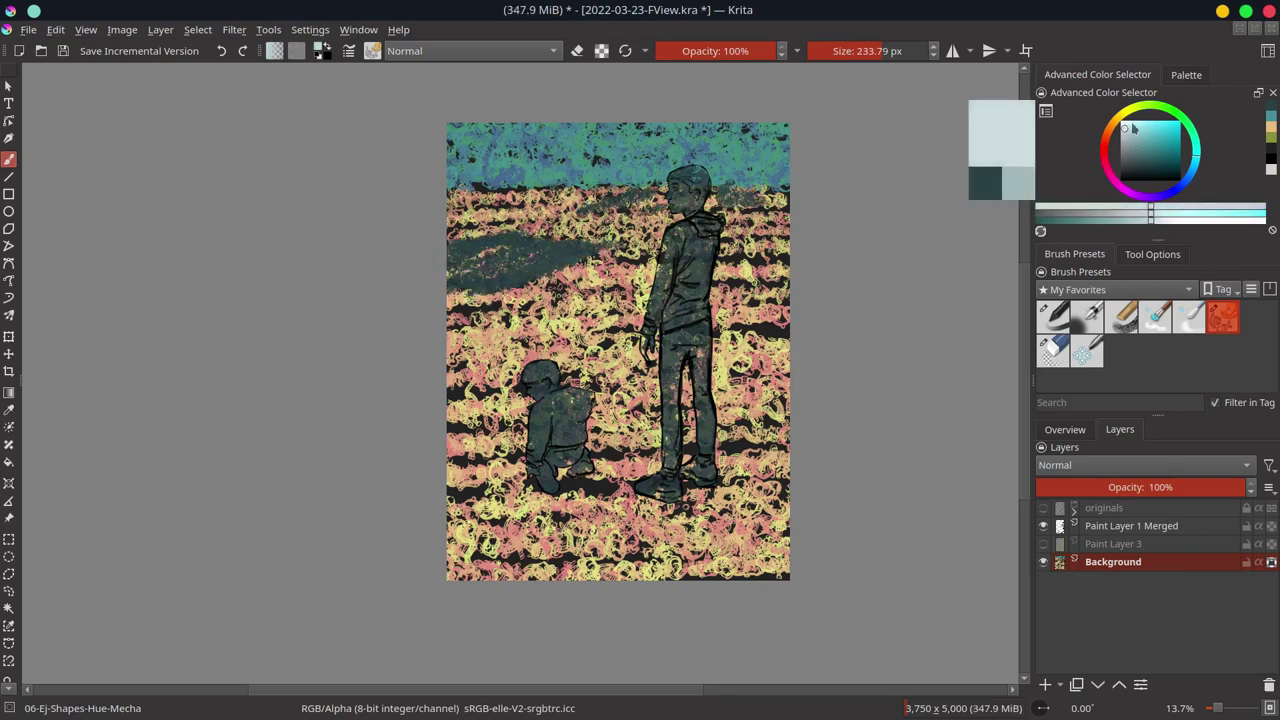
left_click_drag(450, 175, 785, 175)
left_click(1097, 75)
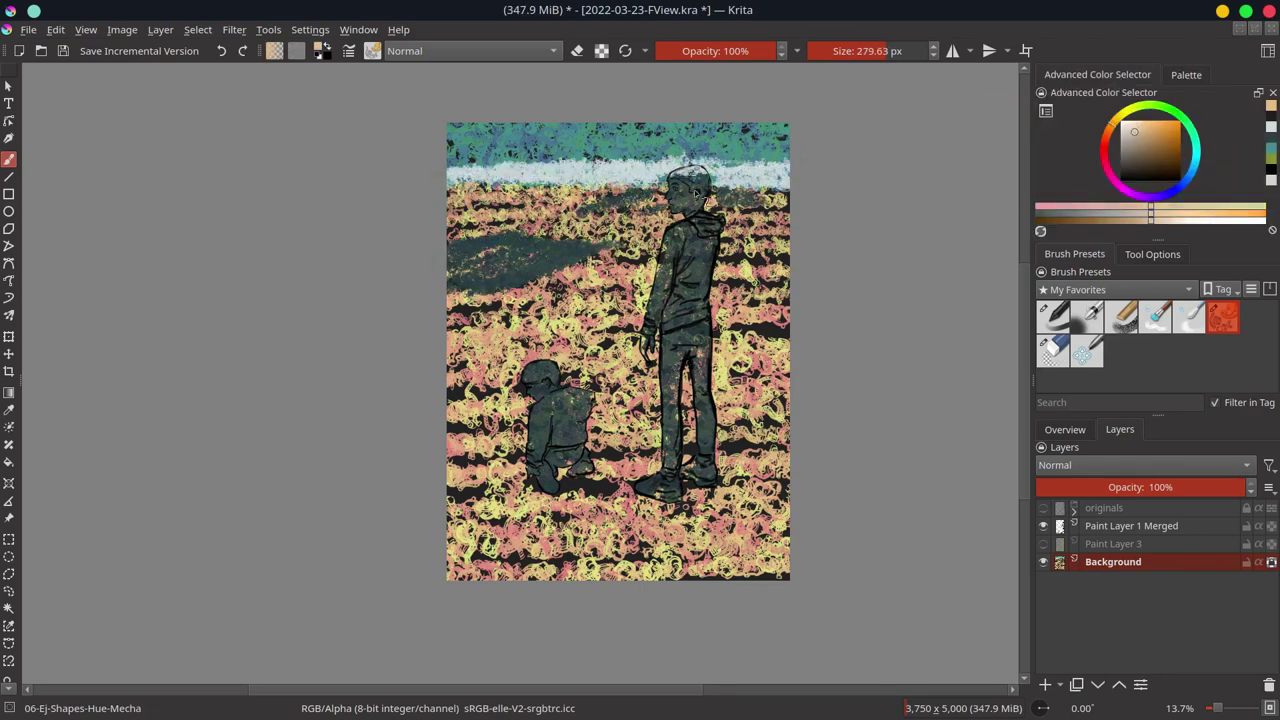
left_click_drag(450, 232, 530, 232)
mouse_move(450, 215)
left_mouse_down()
mouse_move(660, 225)
mouse_move(790, 195)
left_mouse_up()
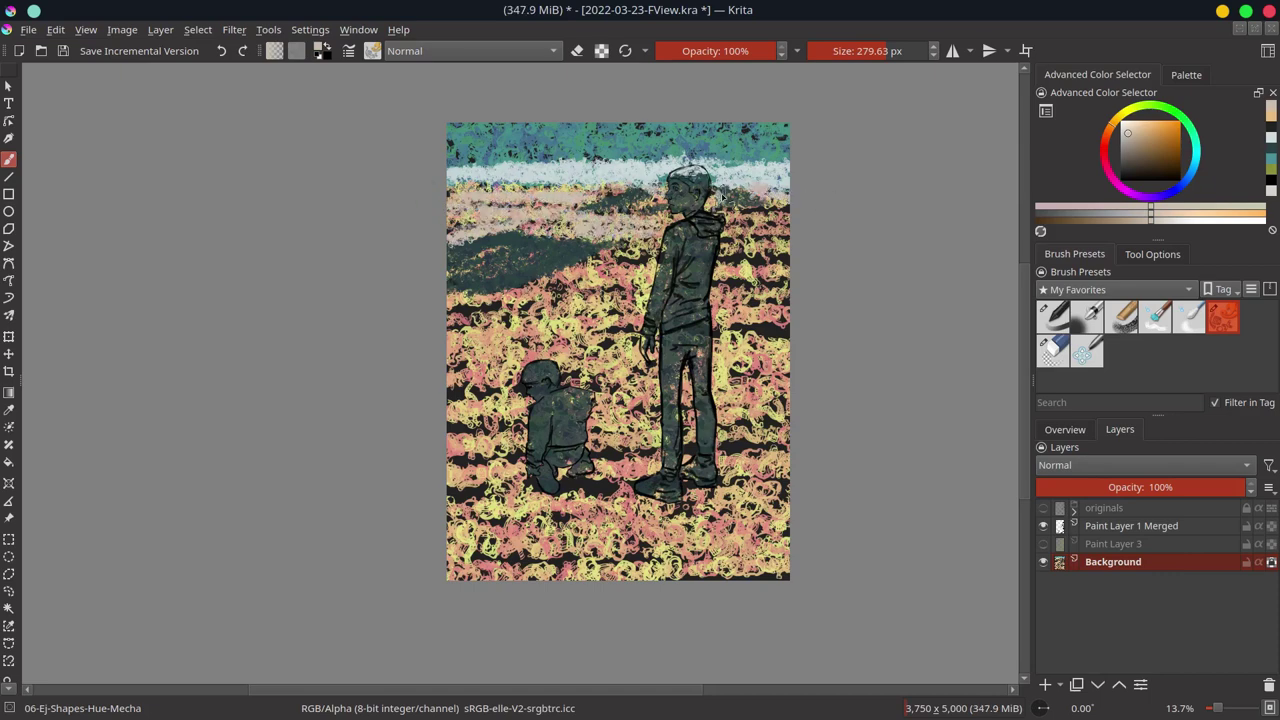
mouse_move(600, 215)
left_mouse_down()
mouse_move(690, 250)
mouse_move(790, 245)
left_mouse_up()
Step: Cover the ground with pale sand strokes and long purple shadows
left_click_drag(450, 260, 650, 440)
left_click_drag(450, 340, 700, 500)
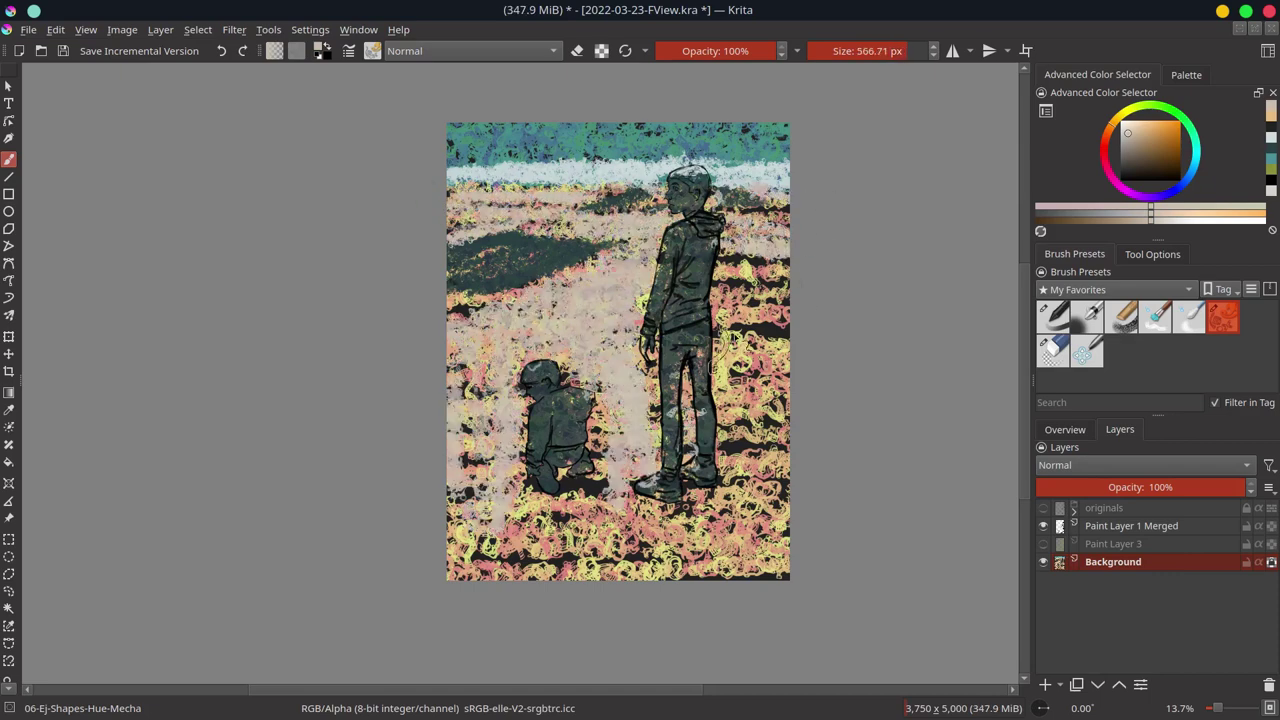
left_click_drag(780, 240, 530, 570)
left_click_drag(450, 440, 600, 575)
left_click(1197, 176)
left_click_drag(1203, 180, 1173, 189)
mouse_move(460, 490)
left_mouse_down()
mouse_move(570, 535)
mouse_move(700, 515)
mouse_move(450, 575)
left_mouse_up()
Step: Darken the small child's clothing and the tall boy's legs with sampled and dark blue colours
left_click(567, 302, "ctrl")
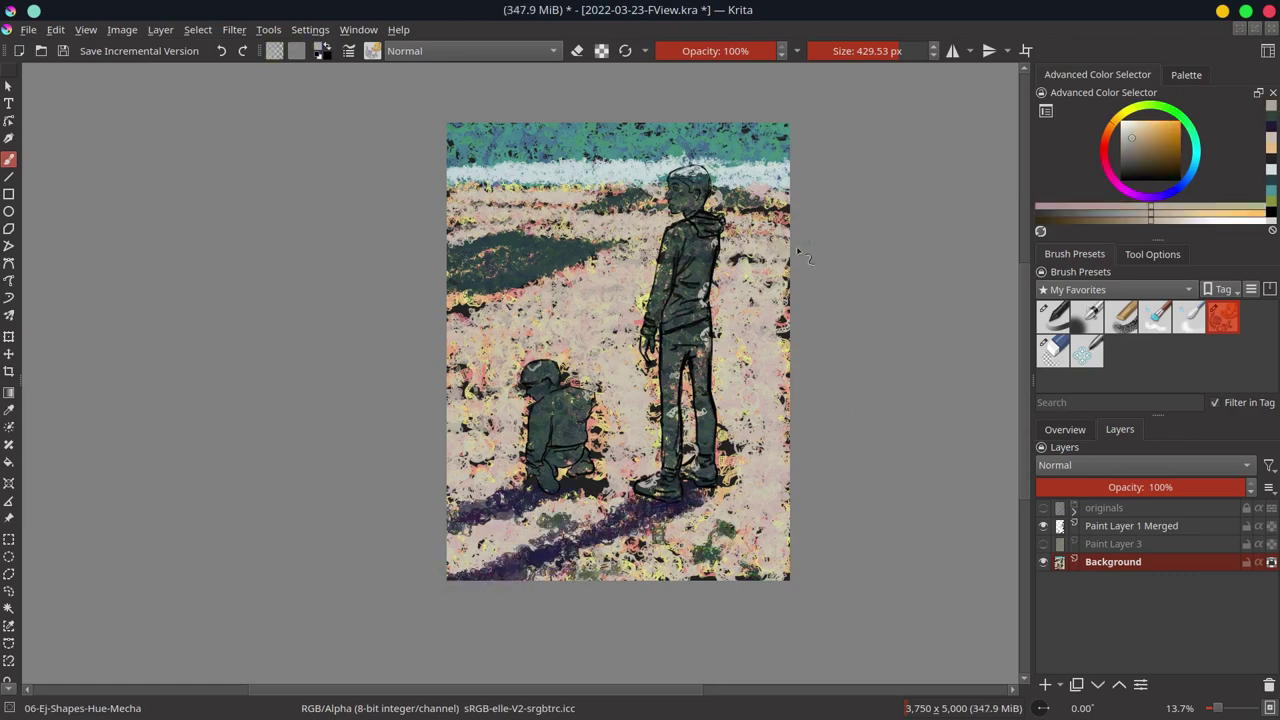
mouse_move(535, 450)
left_mouse_down()
mouse_move(550, 408)
mouse_move(580, 395)
left_mouse_up()
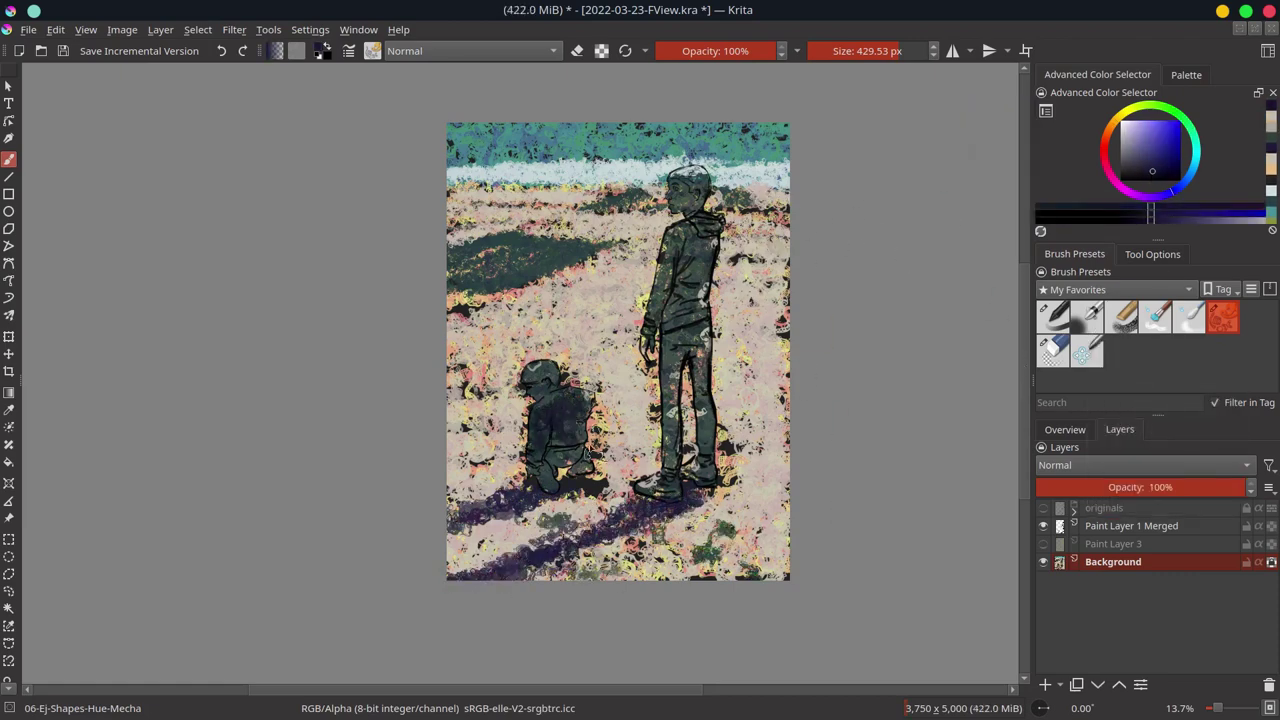
left_click(1098, 75)
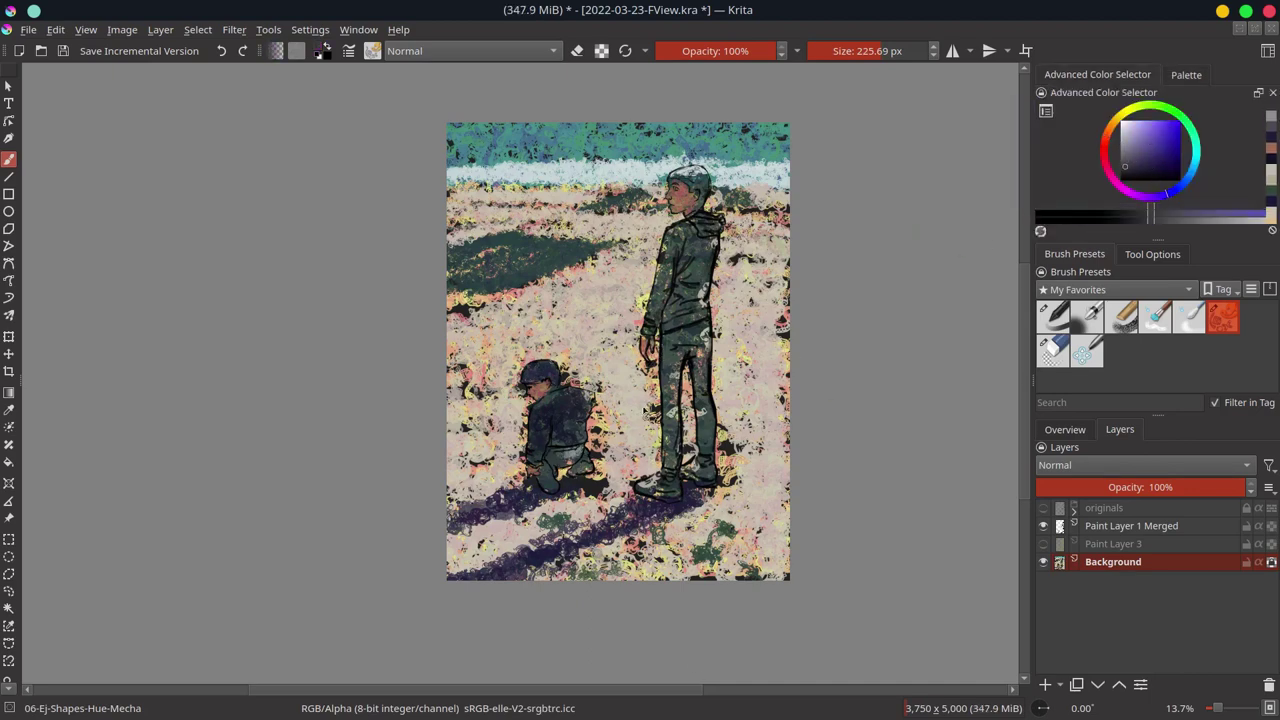
left_click(590, 465, "ctrl")
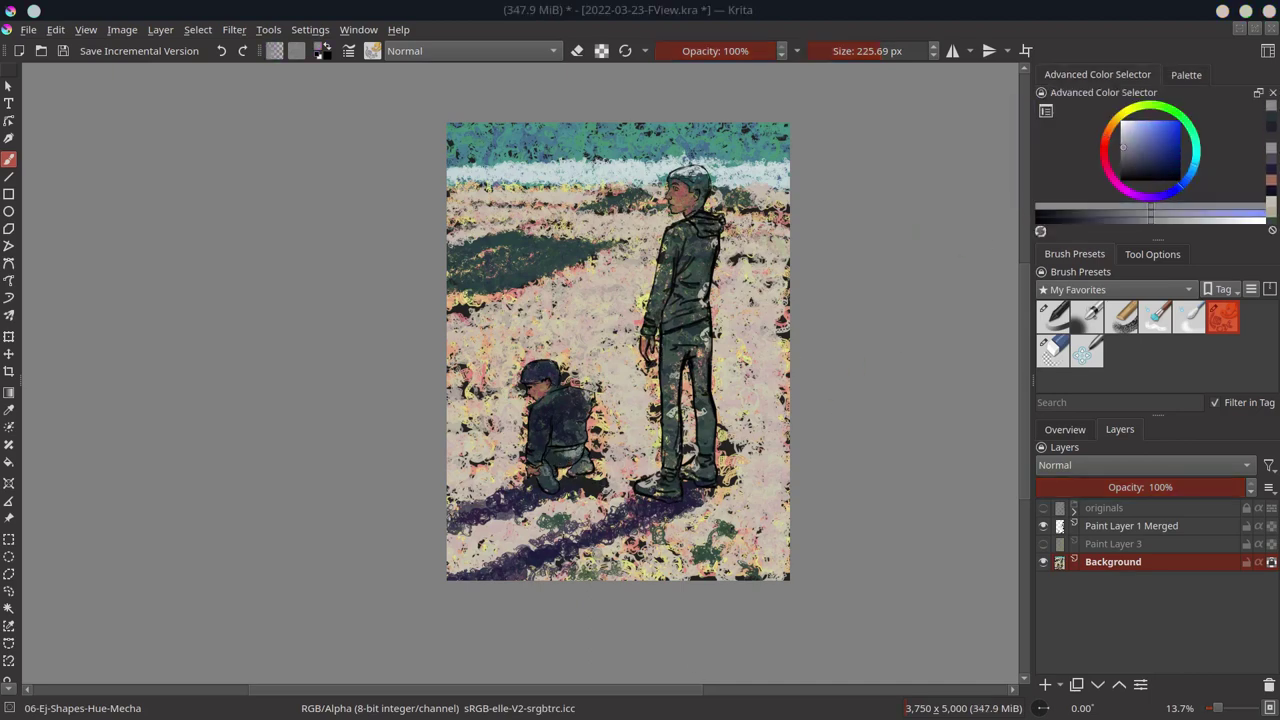
left_click(652, 486, "ctrl")
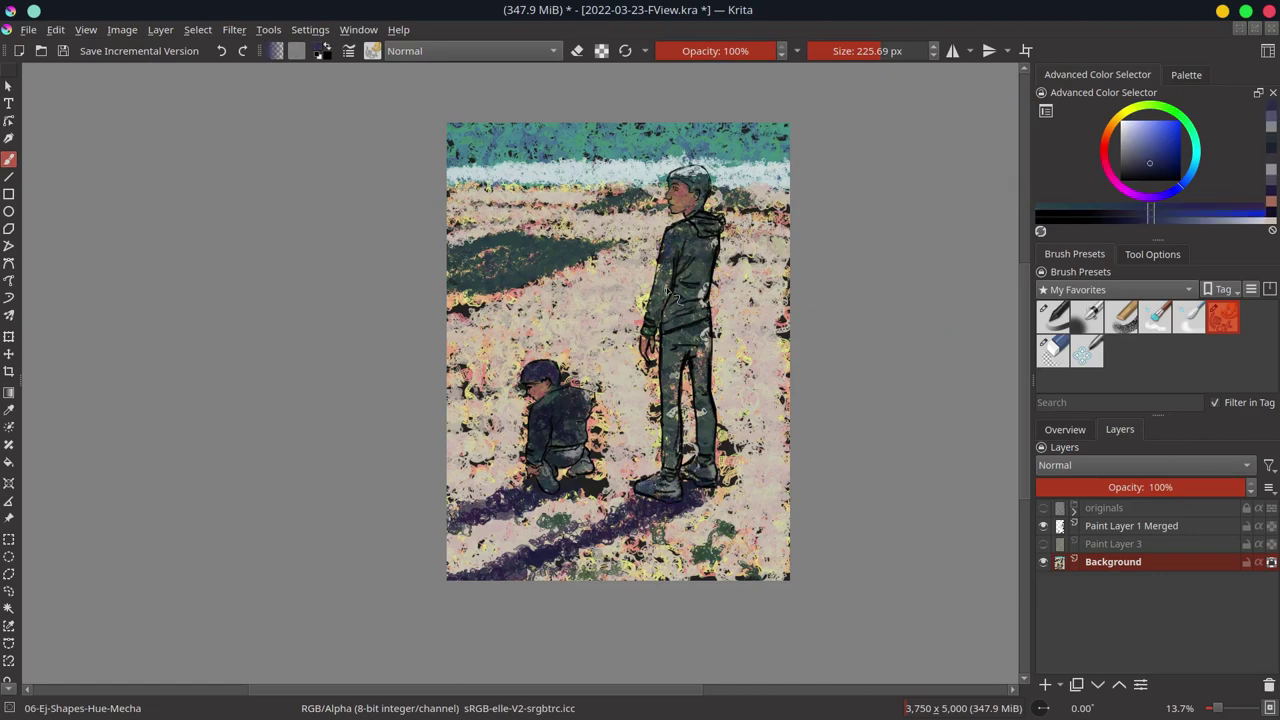
left_click(716, 322, "ctrl")
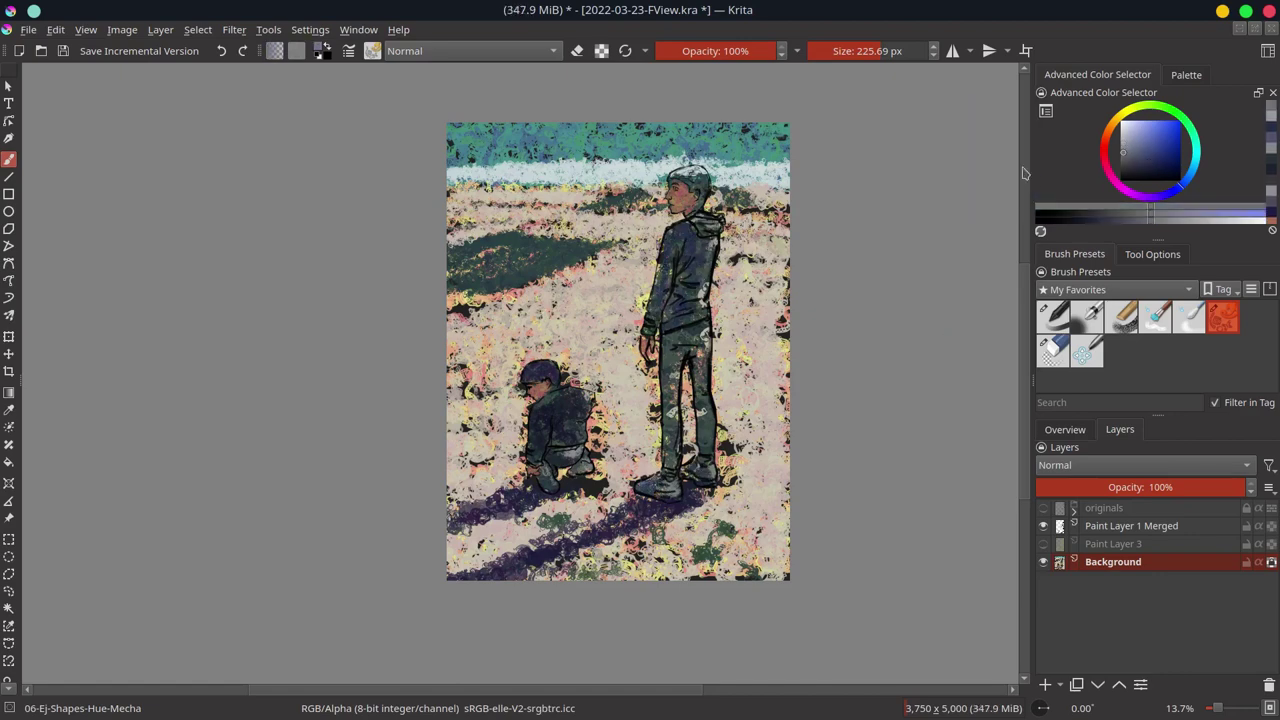
left_click(1146, 175)
mouse_move(700, 325)
left_mouse_down()
mouse_move(690, 425)
mouse_move(712, 455)
left_mouse_up()
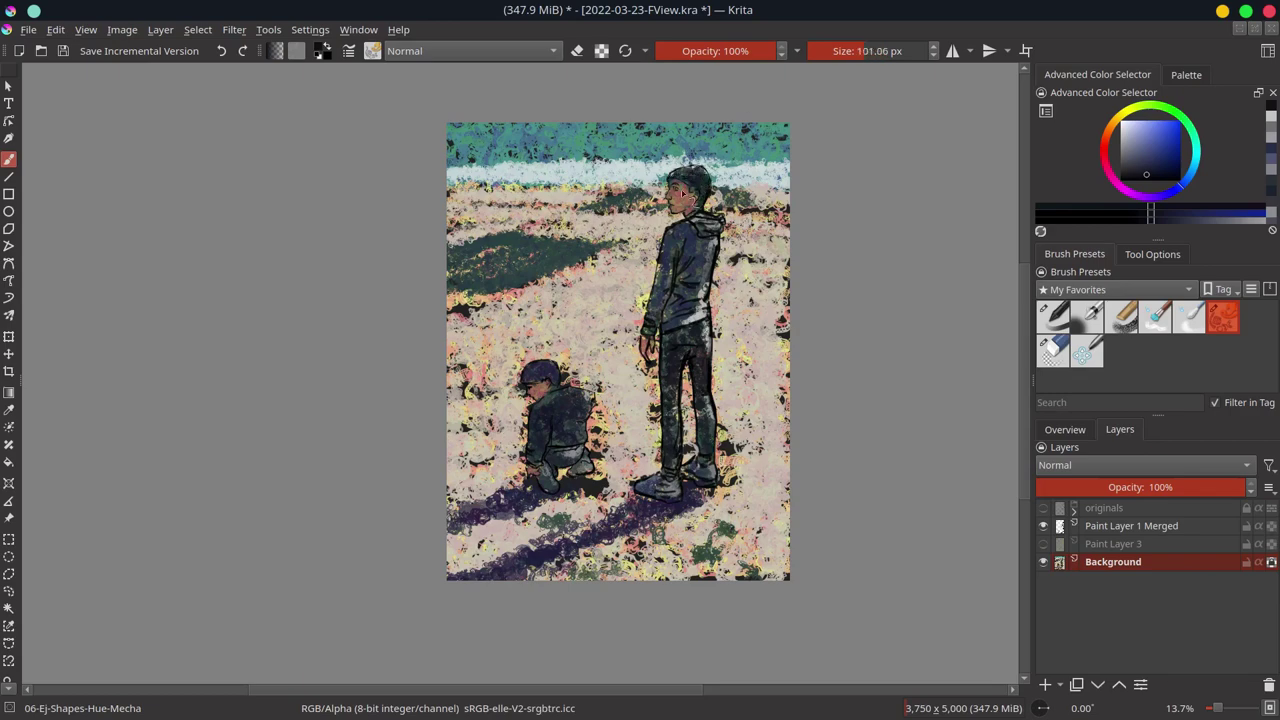
Step: Add bluer teal strokes to the sky band and save
left_click(1182, 75)
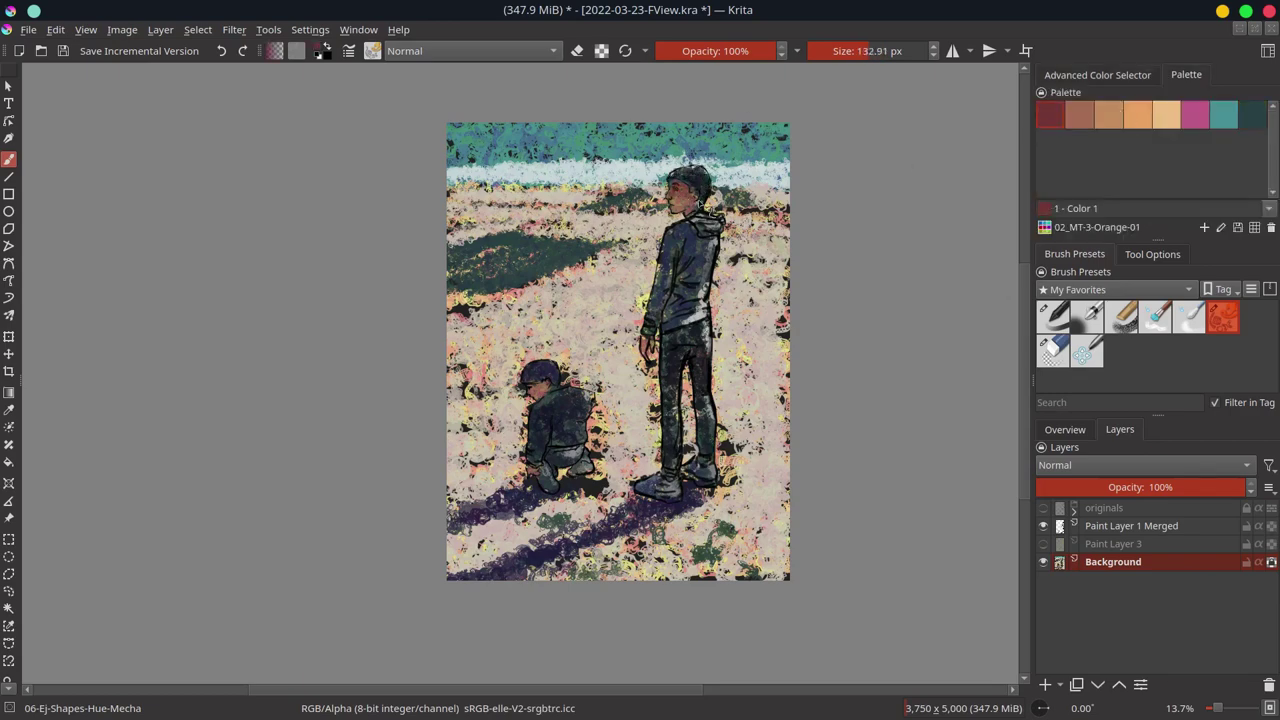
left_click(1097, 75)
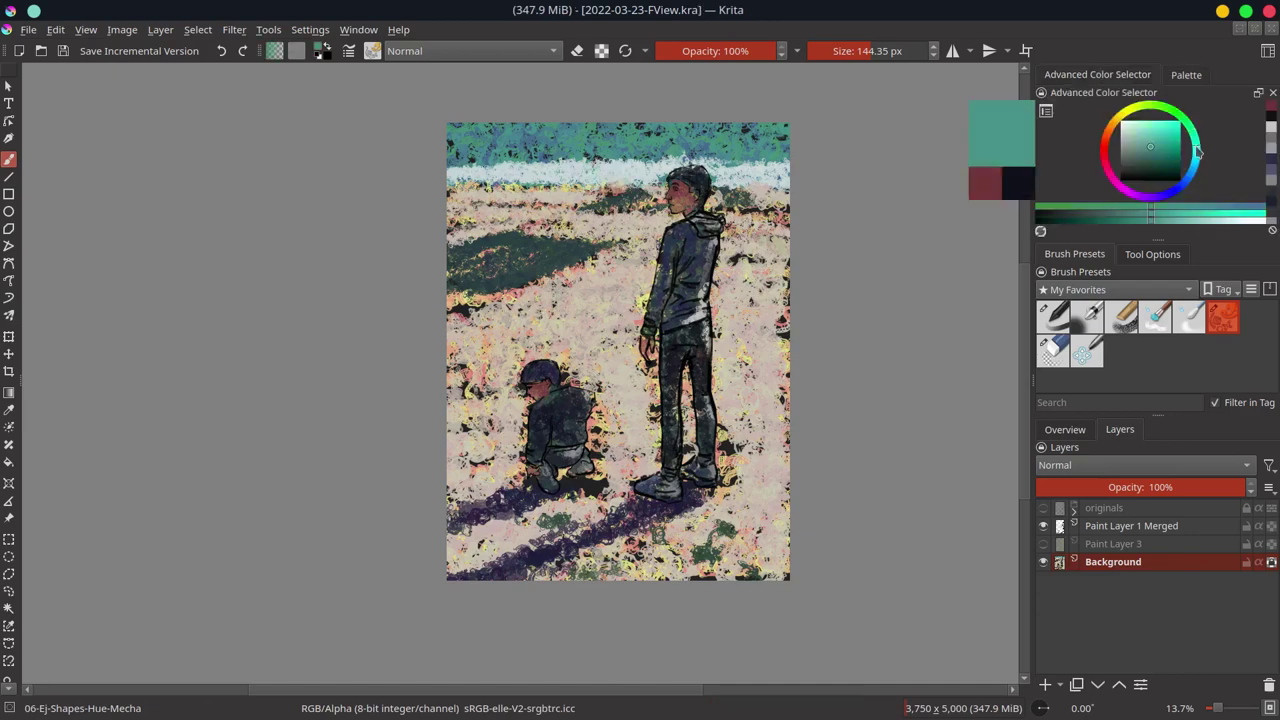
left_click_drag(1160, 160, 1157, 146)
key("ctrl+s")
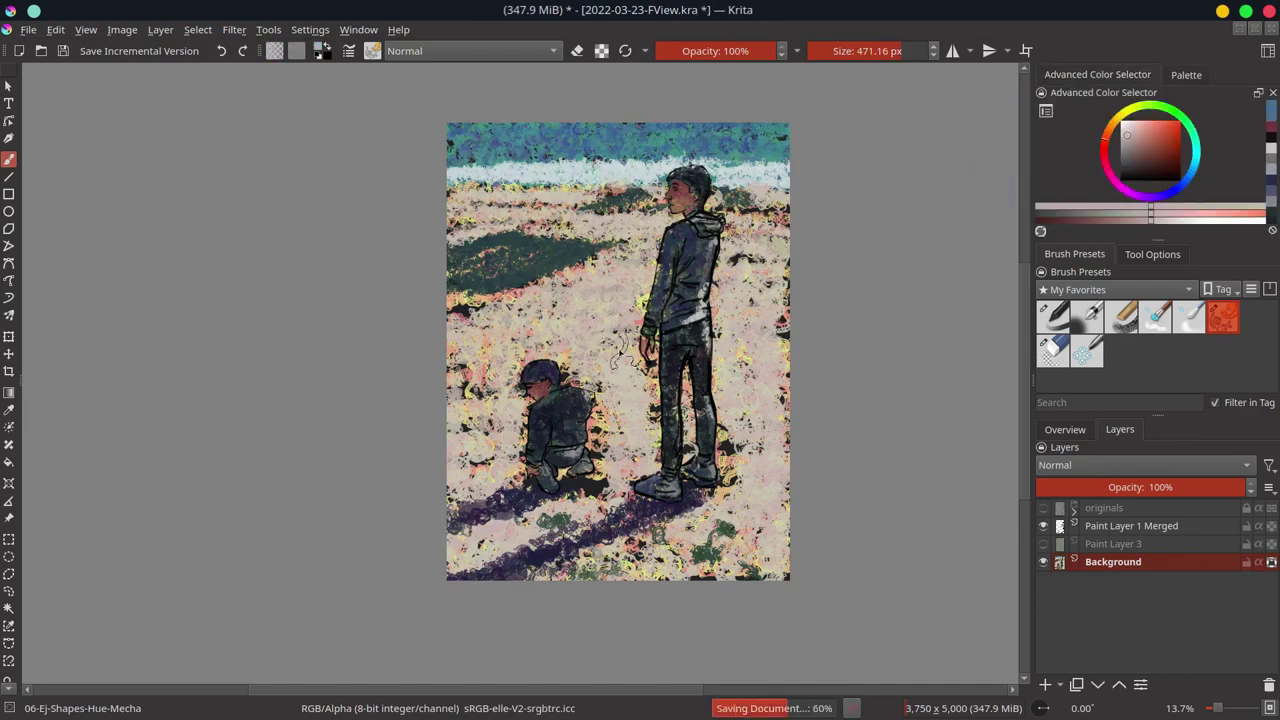
Step: Deepen the legs and figure shadows with the Chalk-Grainy brush in Multiply mode, then save
key("slash")
key("shift+alt+m")
left_click(675, 180)
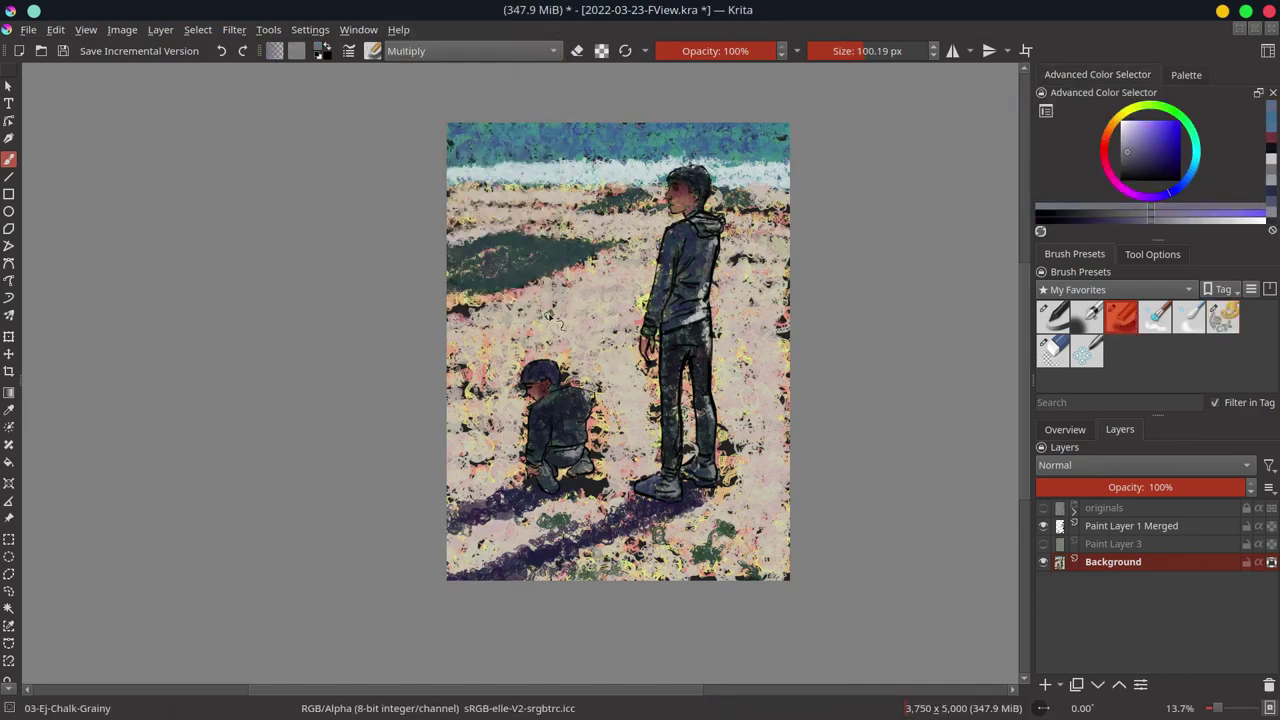
left_click_drag(712, 364, 680, 490)
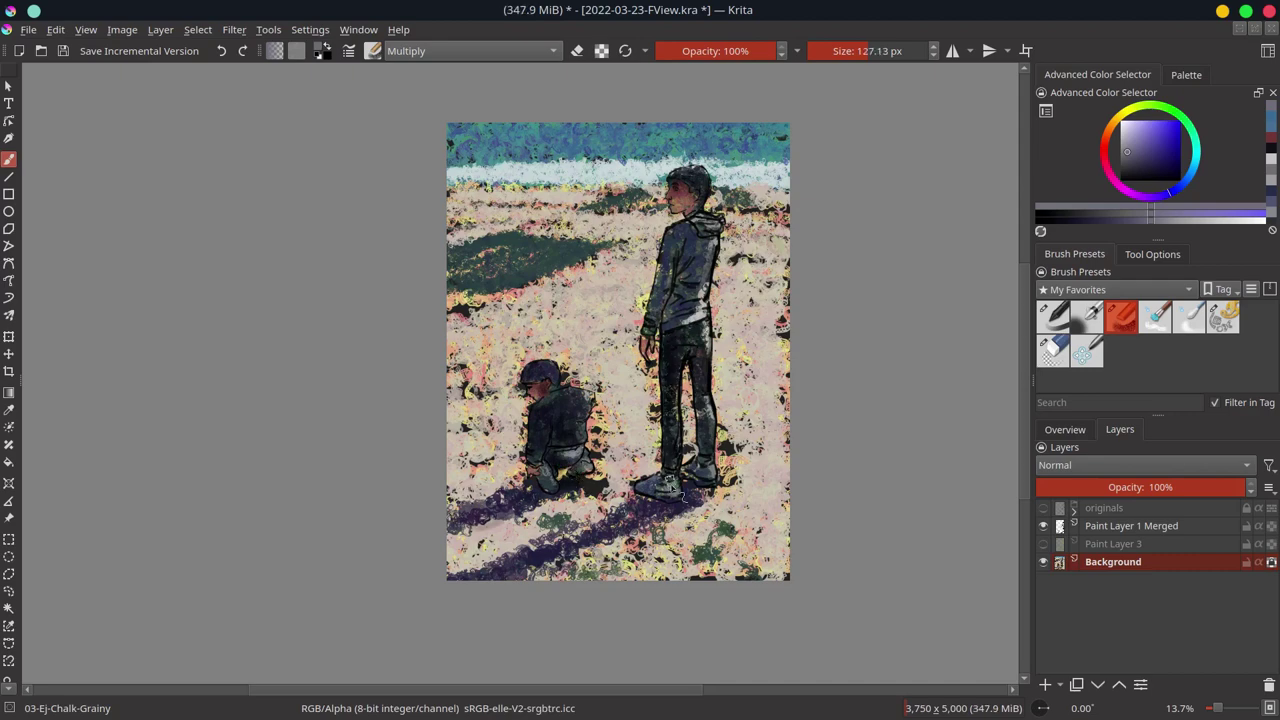
key("bracketright")
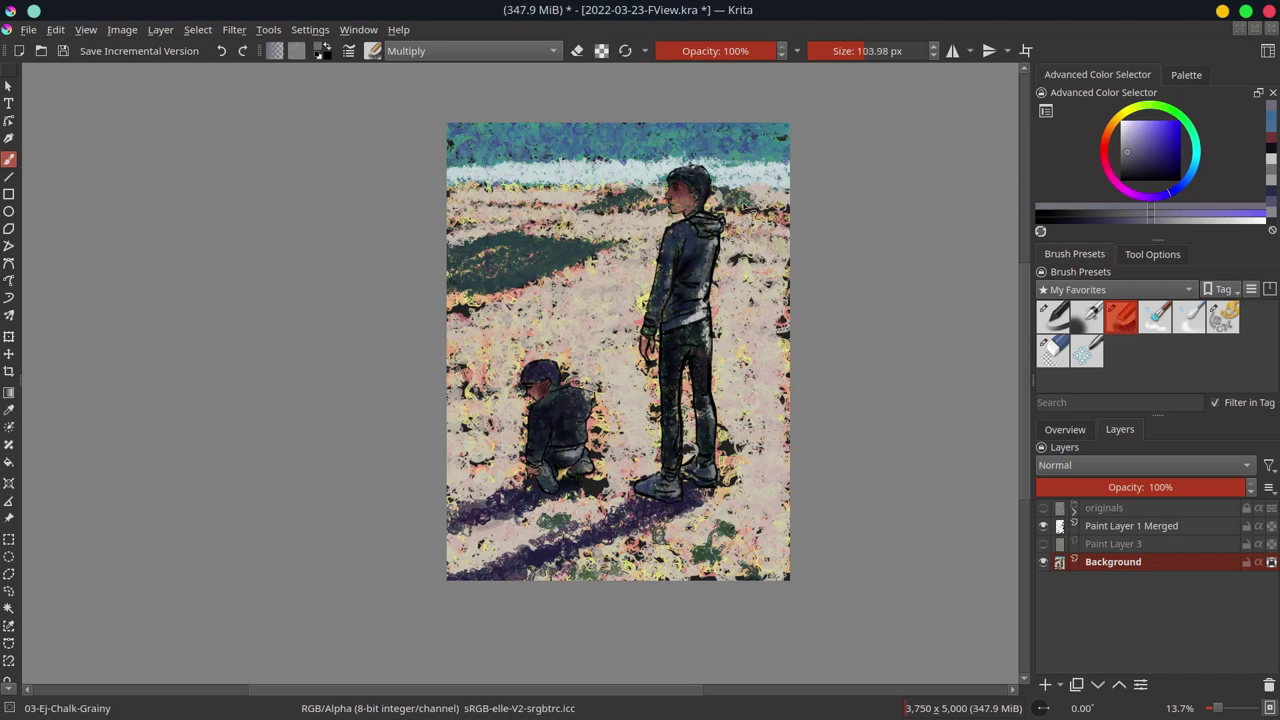
left_click_drag(470, 276, 577, 258)
key("bracketright")
key("bracketright")
key("ctrl+s")
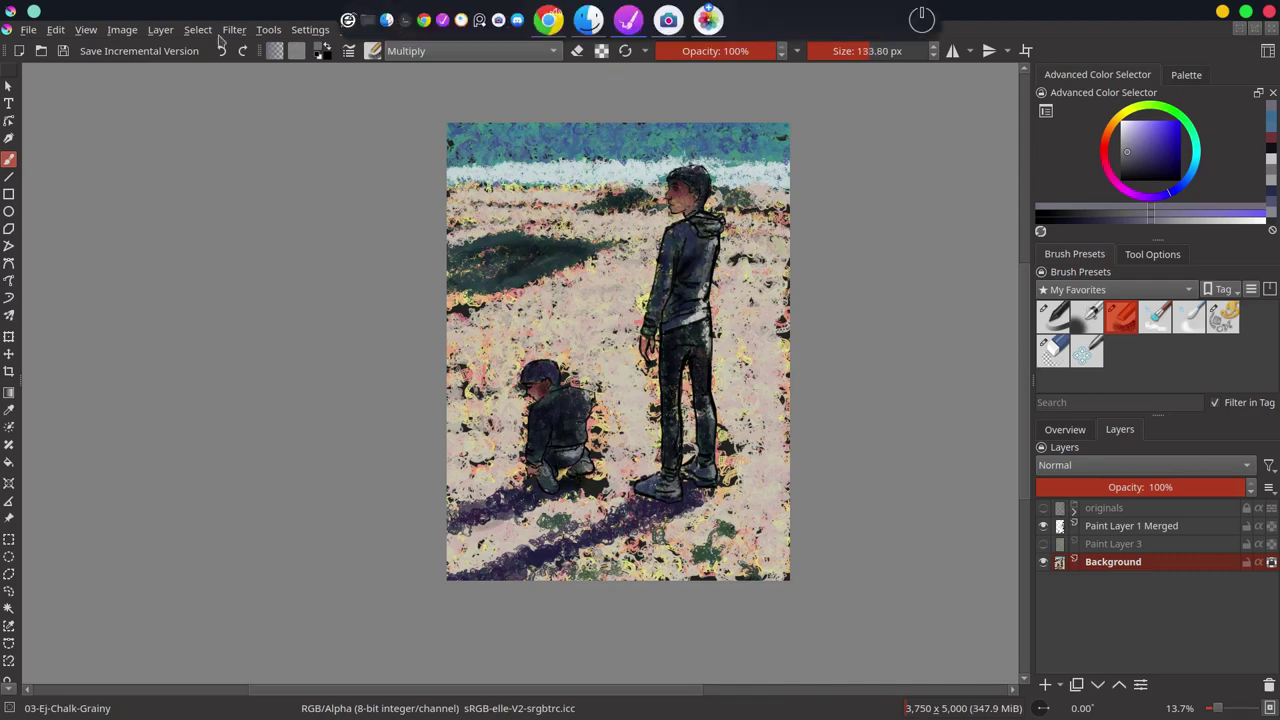
Step: Open the Color Balance filter and dismiss it
left_click(234, 29)
left_click(530, 150)
left_click(418, 520)
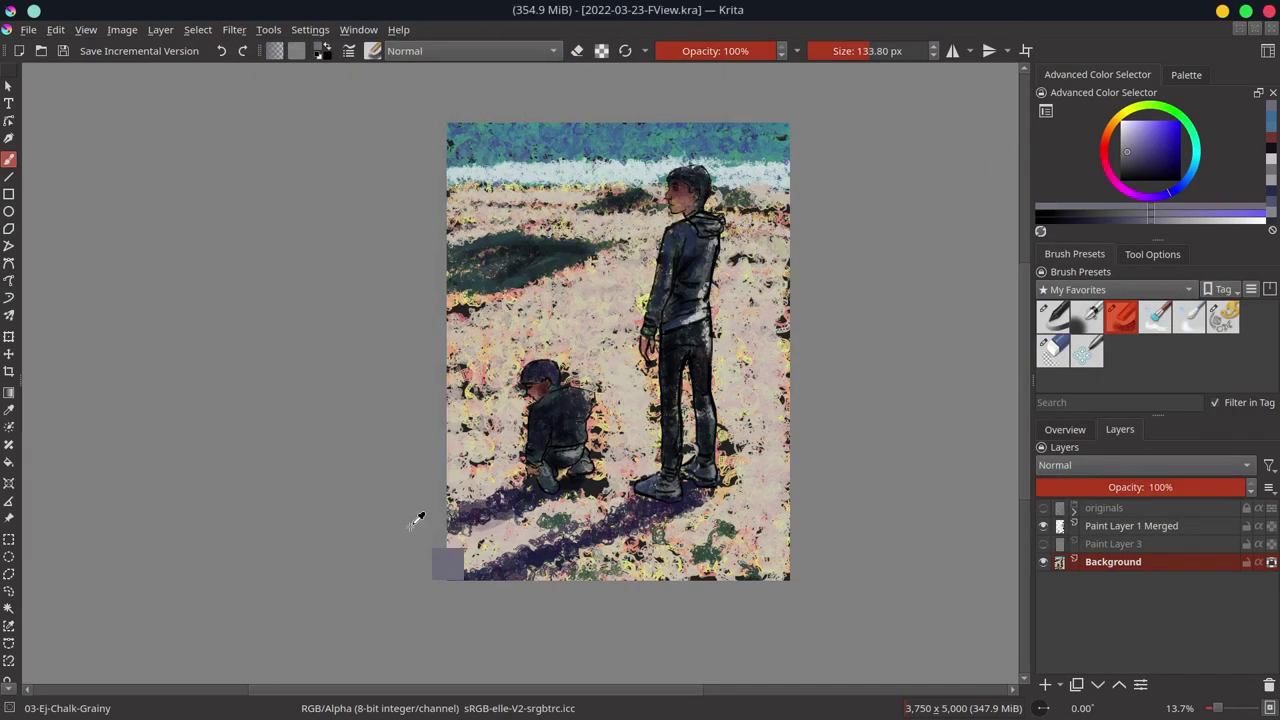
Step: Apply a Color Balance adjustment, then open and cancel the HSV Adjustment
left_click(234, 29)
left_click(530, 150)
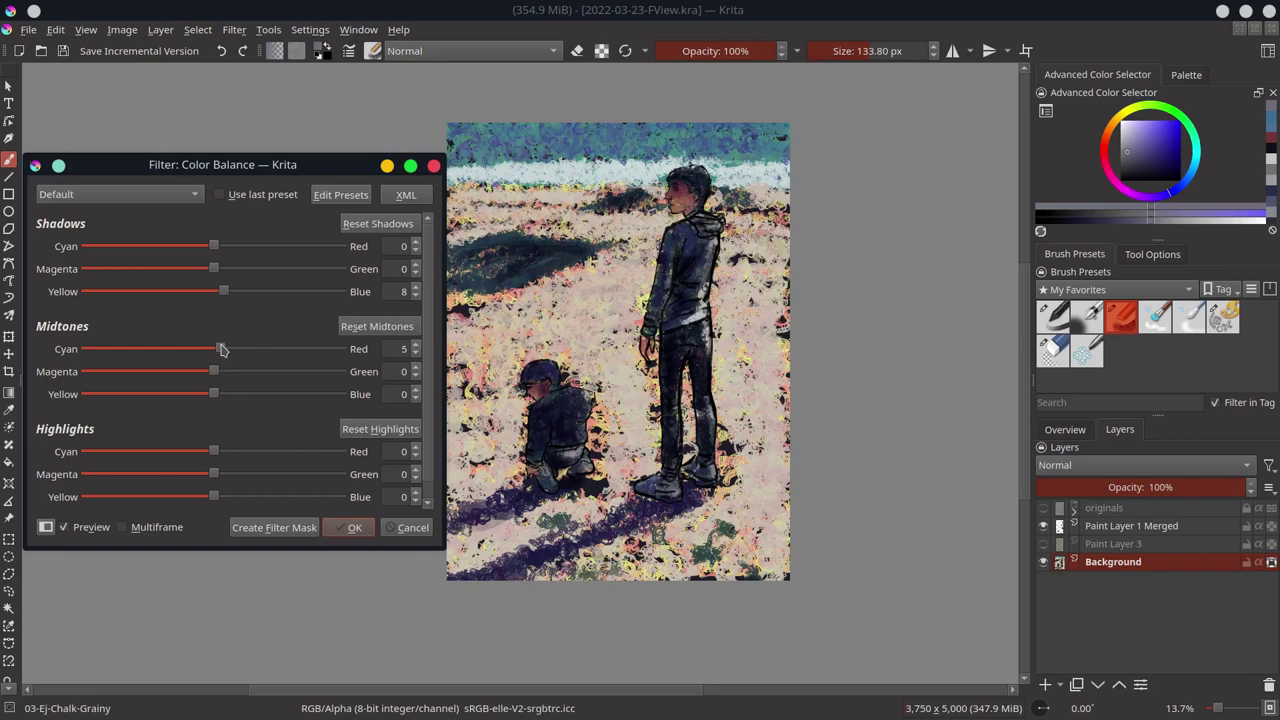
left_click(354, 527)
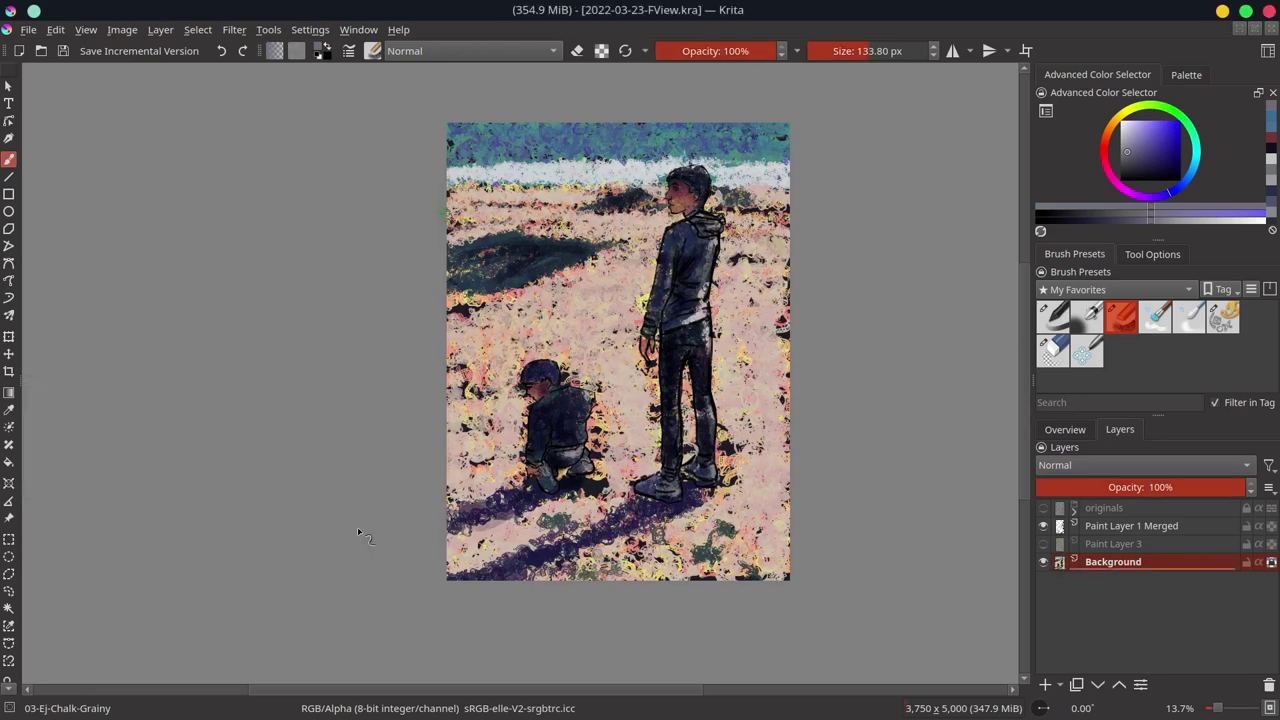
left_click(198, 29)
left_click(559, 230)
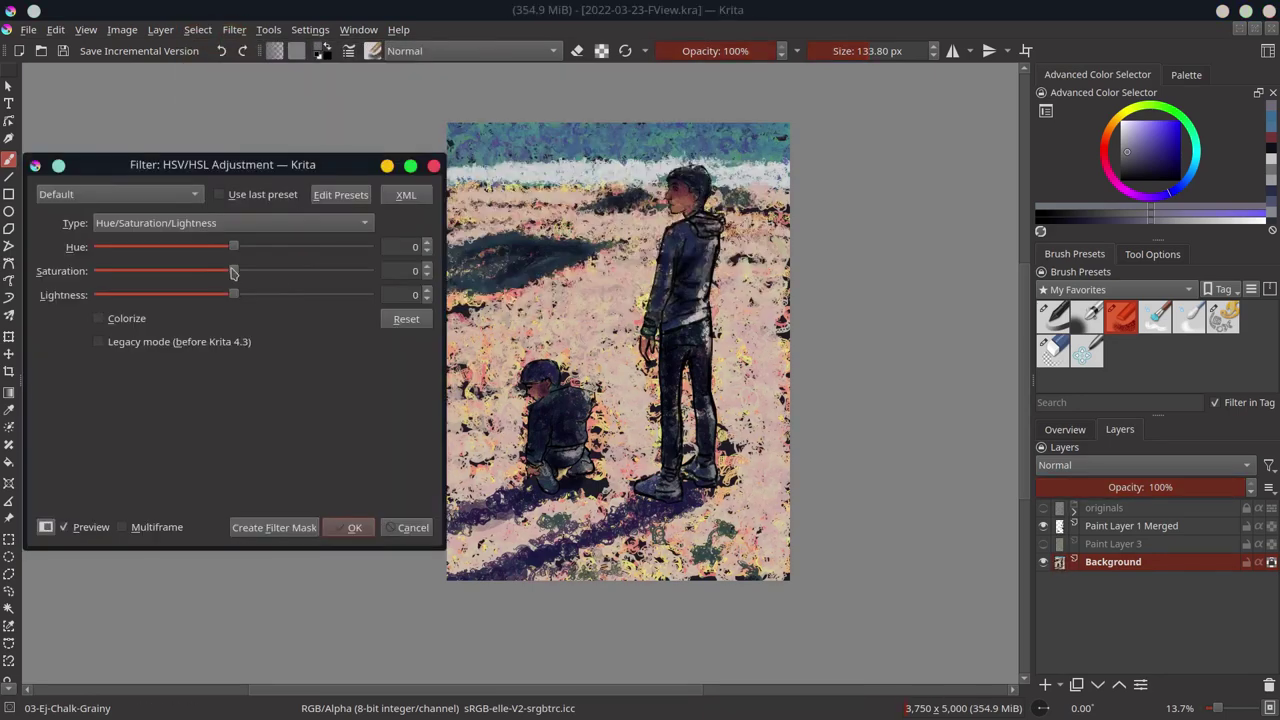
left_click(350, 526)
Step: Lower the RGBA curve's top point in Color Adjustment, then switch to the Saturation channel
left_click(234, 29)
left_click(579, 290)
left_click_drag(418, 242, 417, 291)
left_click_drag(134, 410, 134, 415)
left_click(118, 194)
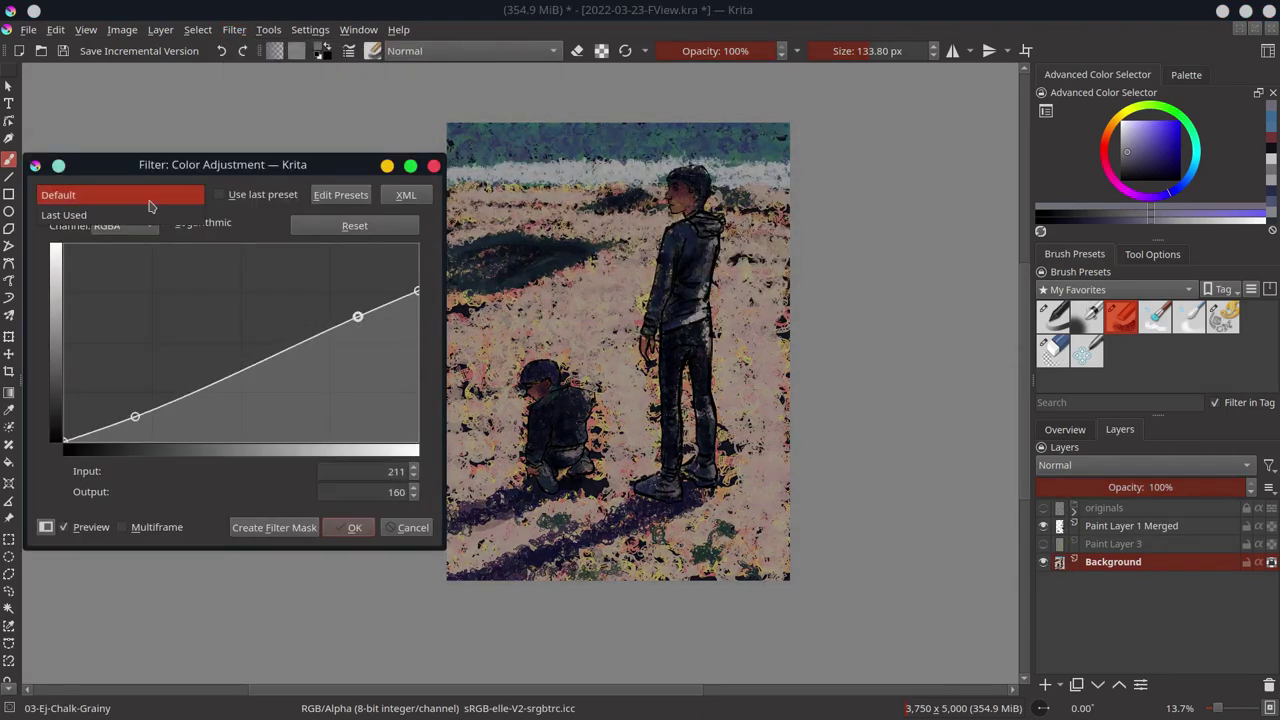
left_click(100, 194)
left_click_drag(417, 246, 417, 295)
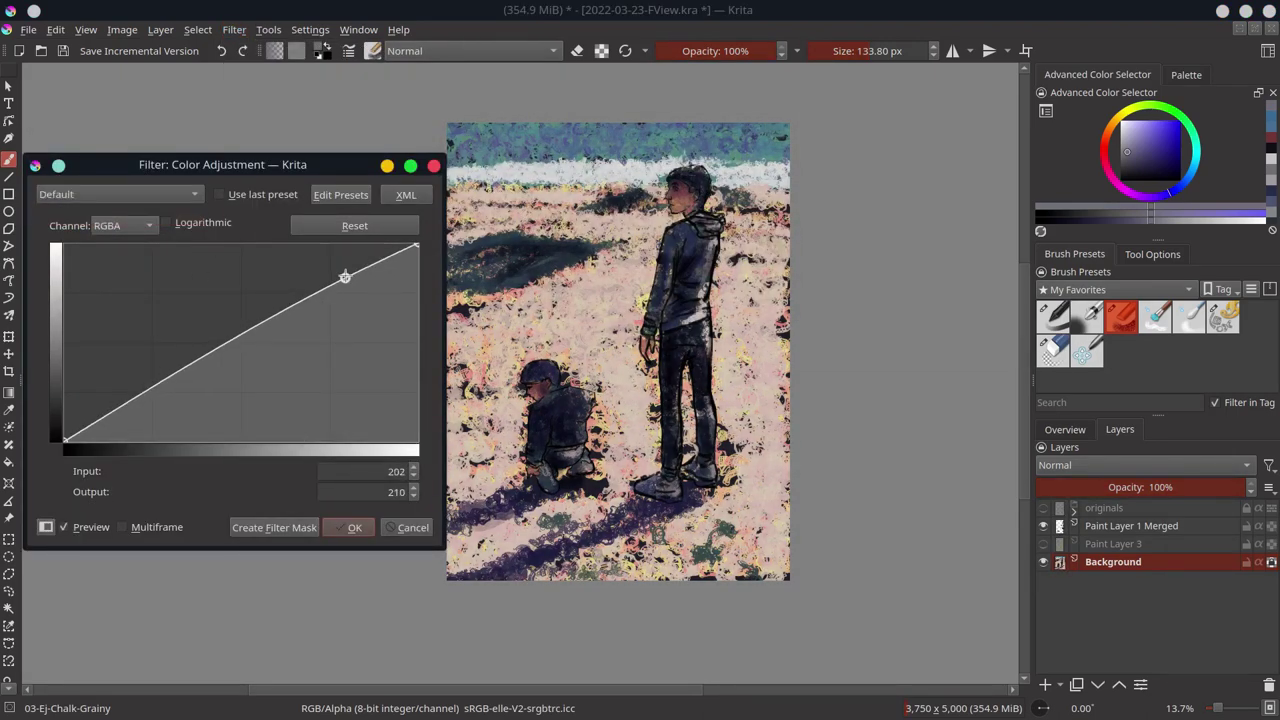
left_click(120, 225)
left_click(120, 225)
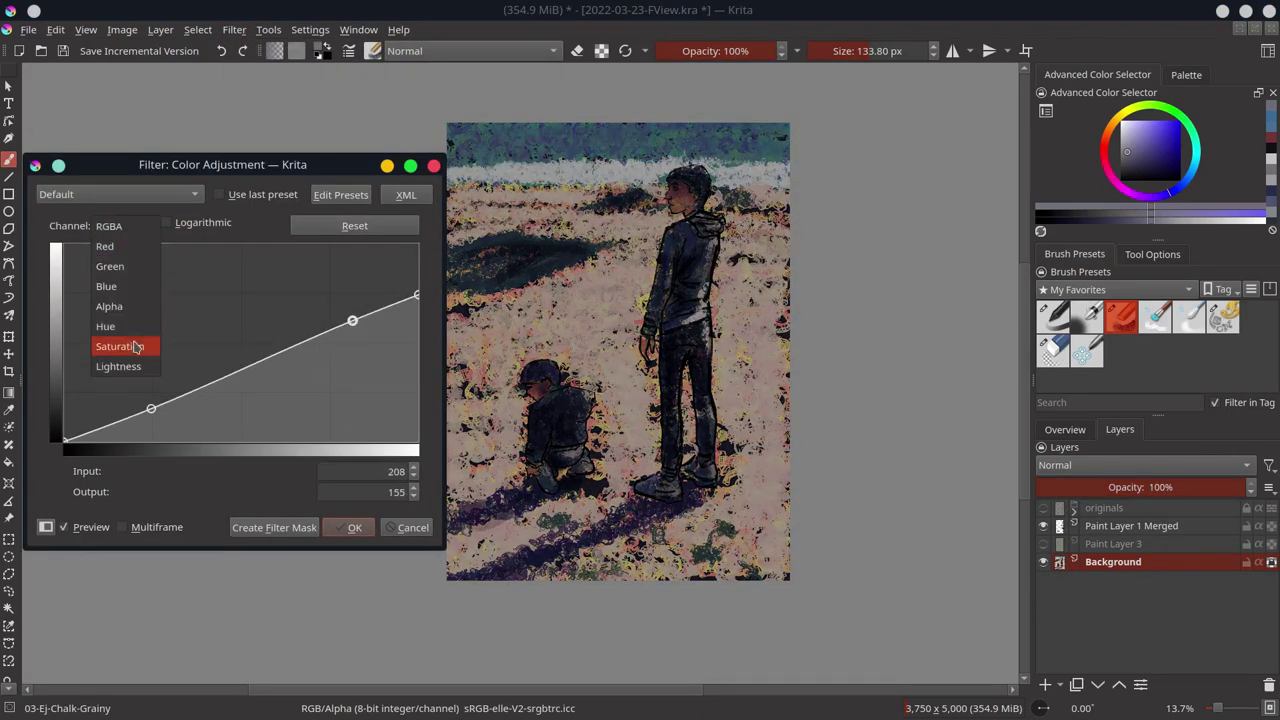
left_click(135, 343)
Step: Brighten a diagonal band across the sand with Color Dodge brush strokes, then save
left_click(351, 528)
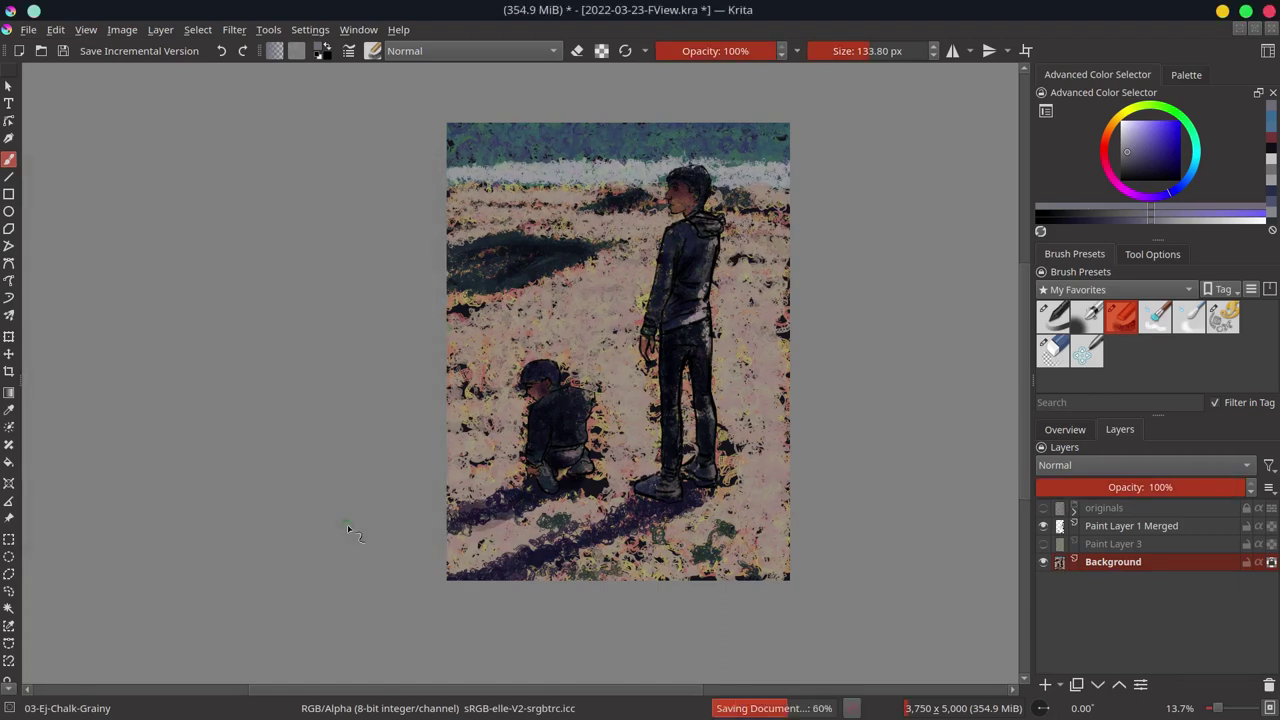
left_click(470, 50)
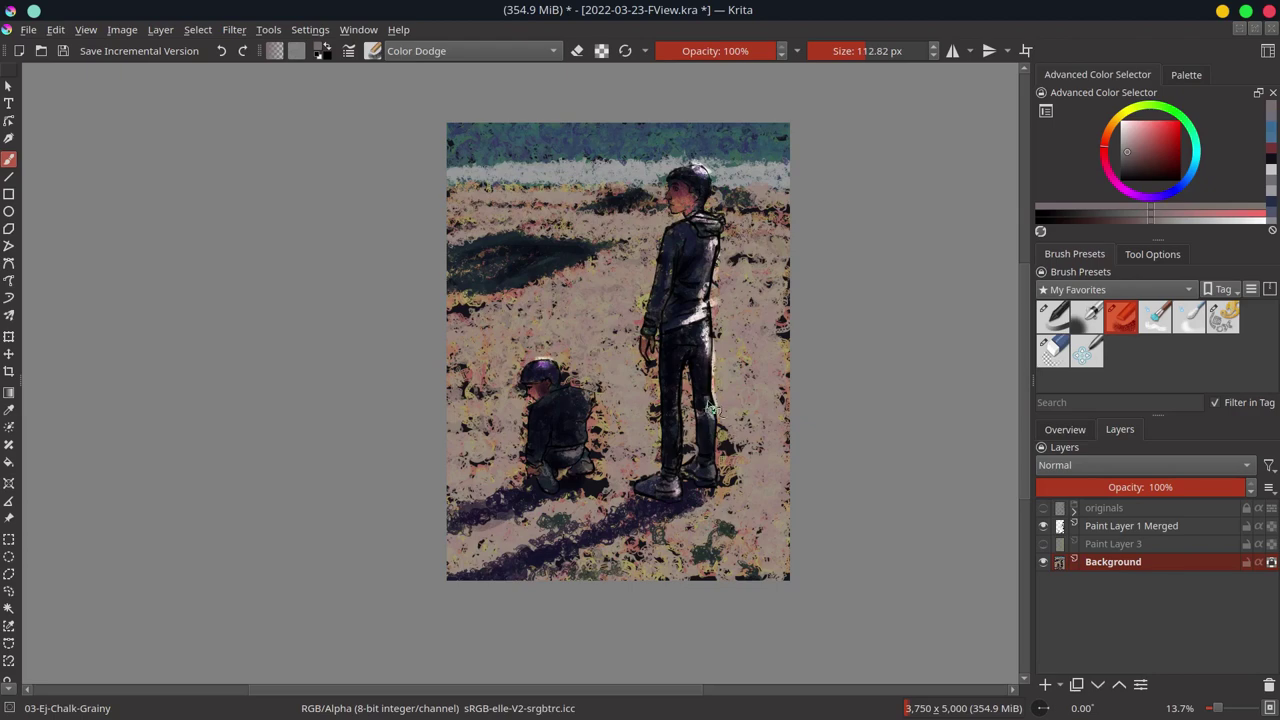
left_click_drag(560, 228, 640, 225)
mouse_move(470, 200)
left_mouse_down()
mouse_move(680, 240)
mouse_move(480, 440)
left_mouse_up()
mouse_move(600, 300)
left_mouse_down()
mouse_move(590, 505)
mouse_move(780, 560)
mouse_move(740, 230)
left_mouse_up()
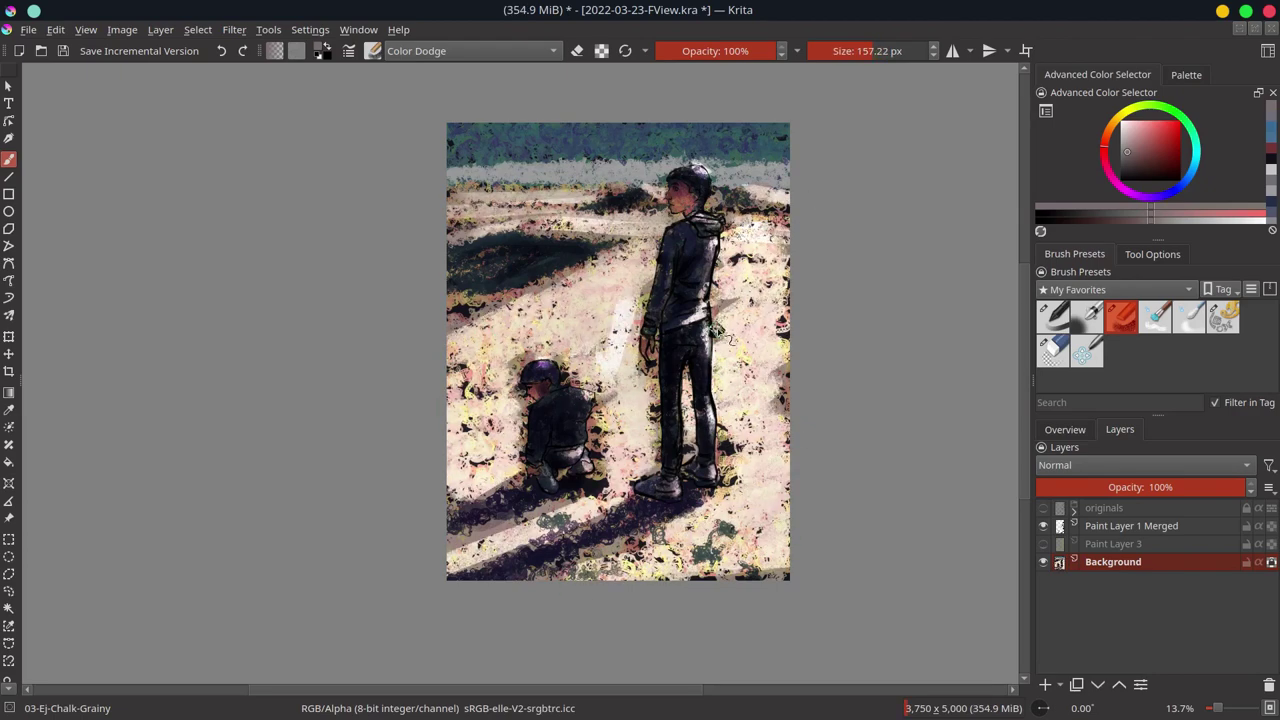
key("ctrl+s")
Step: Lower the top end of a Curves colour adjustment and apply it to the painting
left_click(234, 29)
left_click(578, 230)
left_click(345, 528)
left_click(123, 30)
left_click(234, 29)
left_click(630, 150)
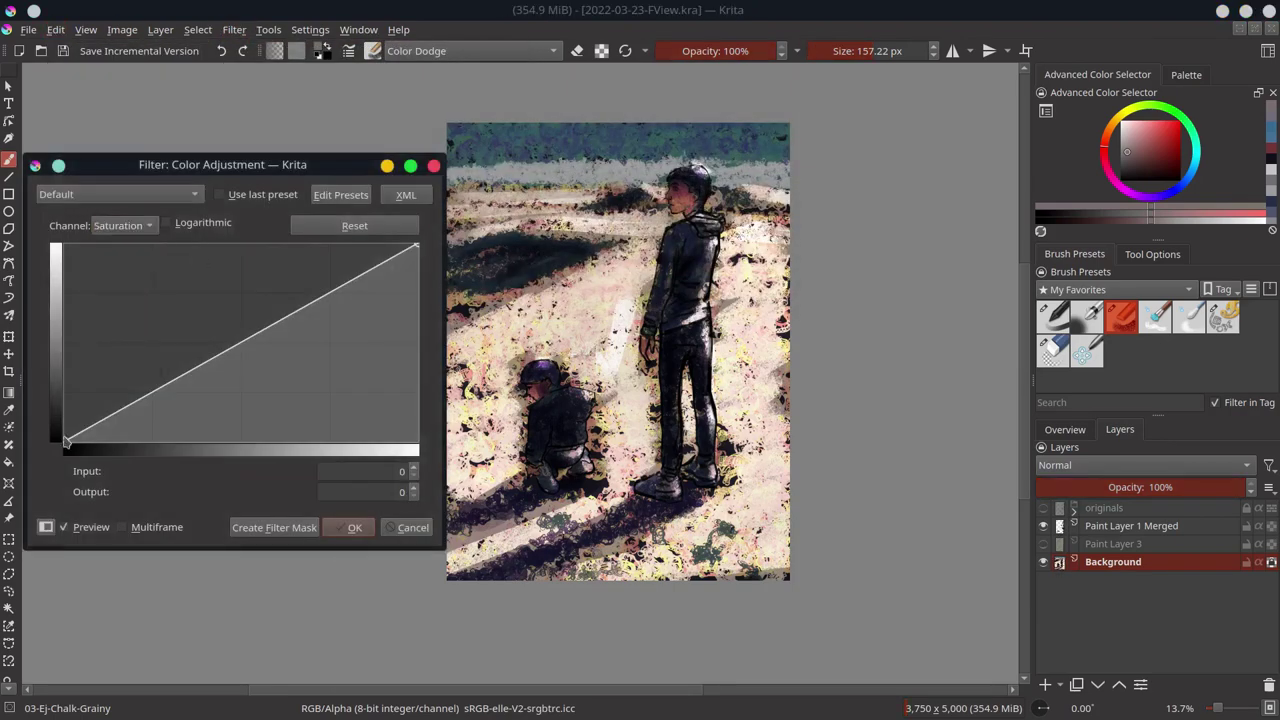
left_click_drag(416, 245, 416, 293)
left_click_drag(257, 347, 243, 328)
key("Delete")
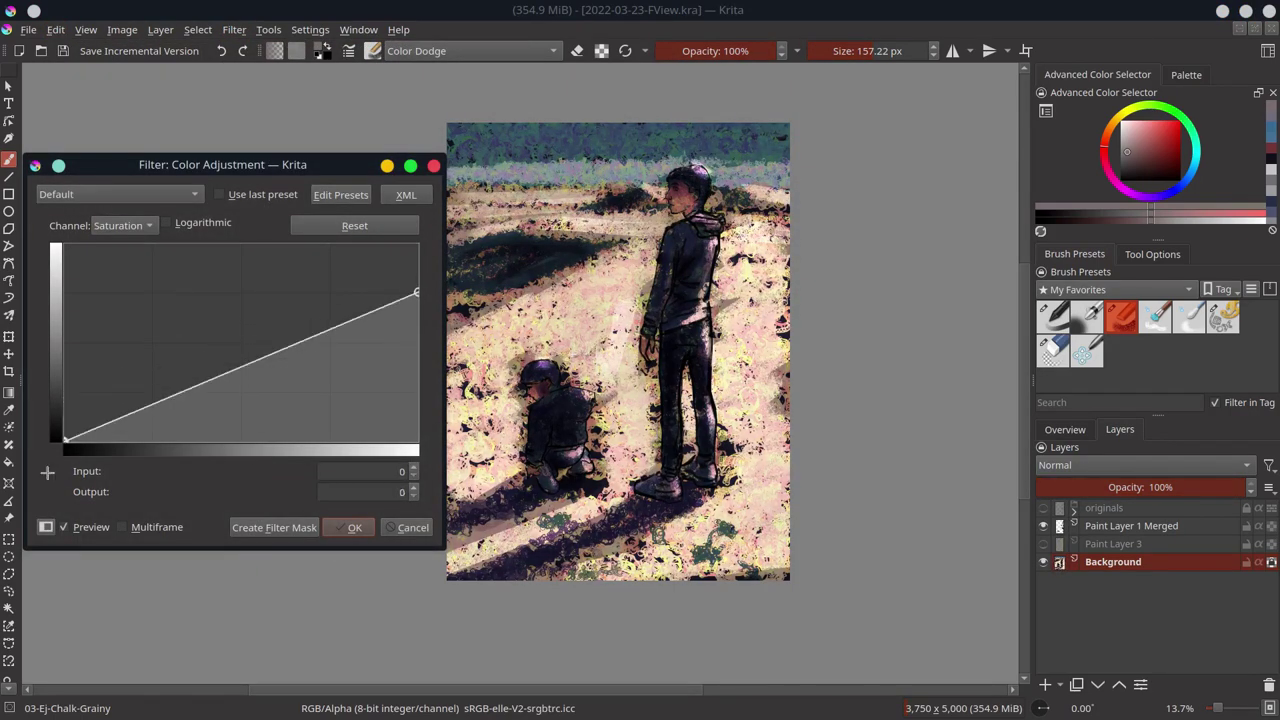
left_click_drag(64, 398, 46, 410)
left_click(354, 527)
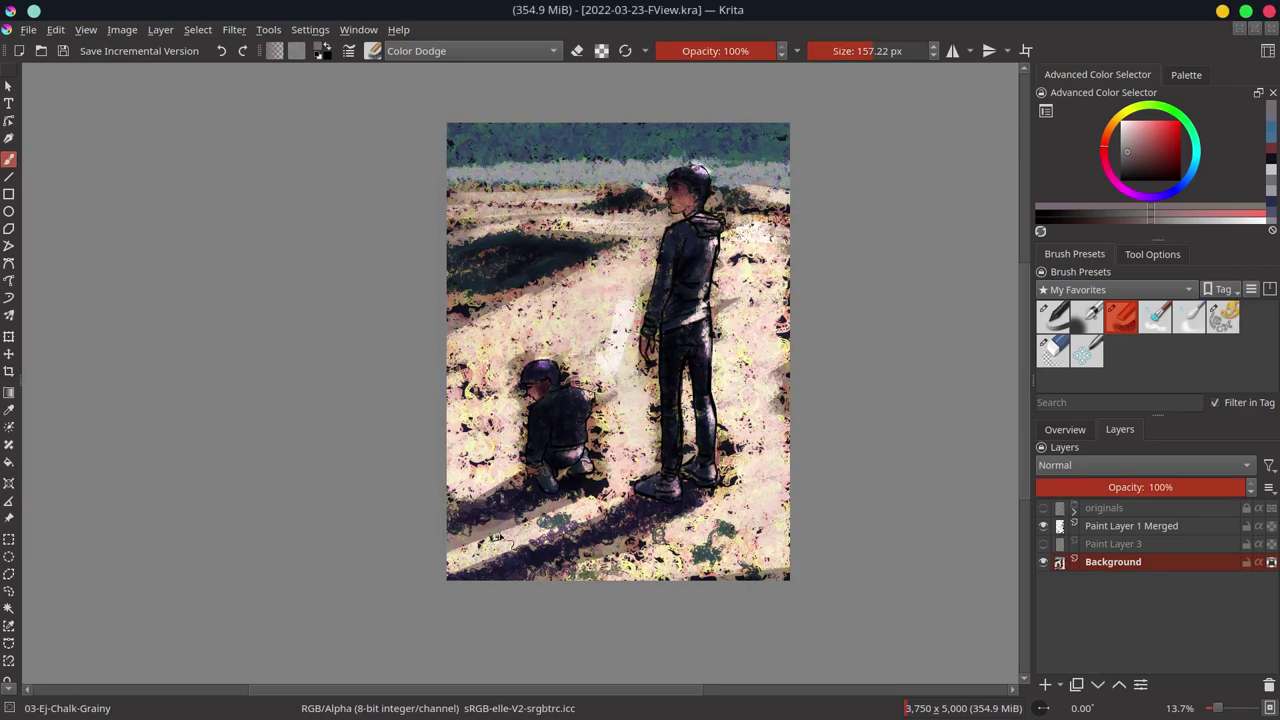
Step: Apply a second Curves adjustment on the Saturation channel to mute the colours
left_click(234, 29)
left_click(290, 72)
left_click(122, 225)
left_click(114, 302)
left_click_drag(64, 438, 52, 398)
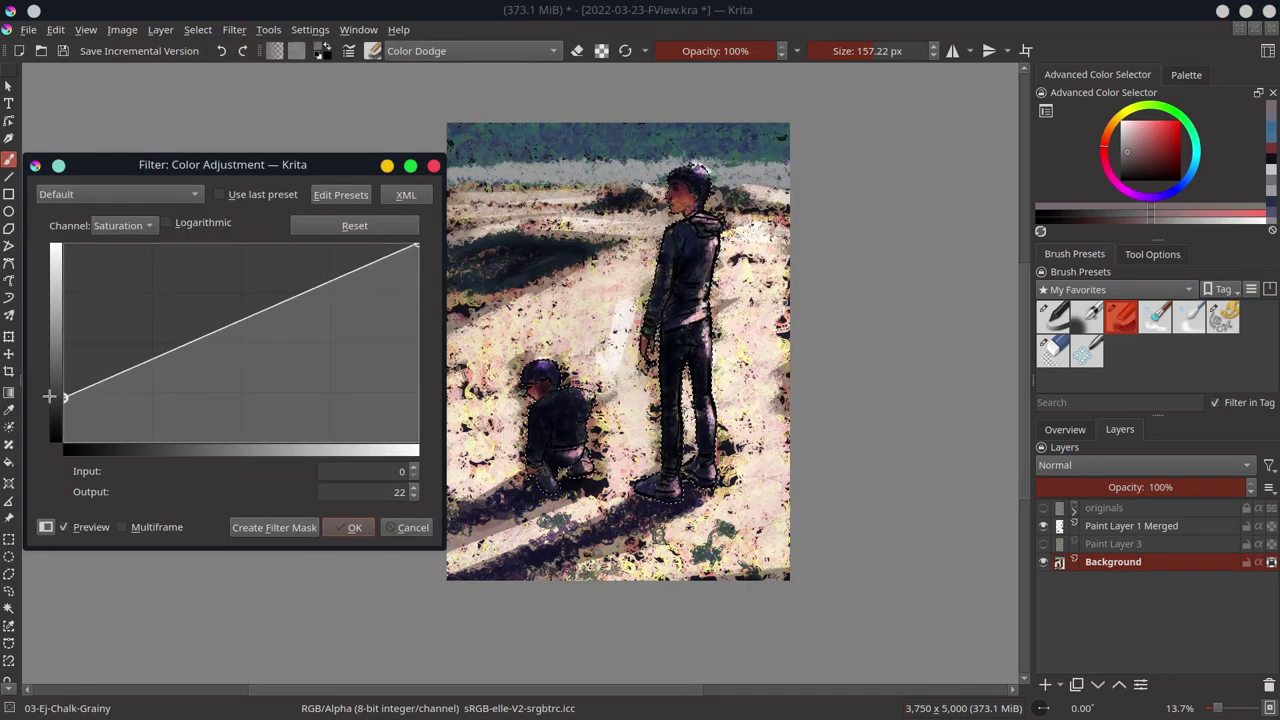
left_click_drag(416, 246, 420, 290)
left_click(345, 528)
Step: Delete the Paint Layer 1 Merged layer
left_click(1130, 525)
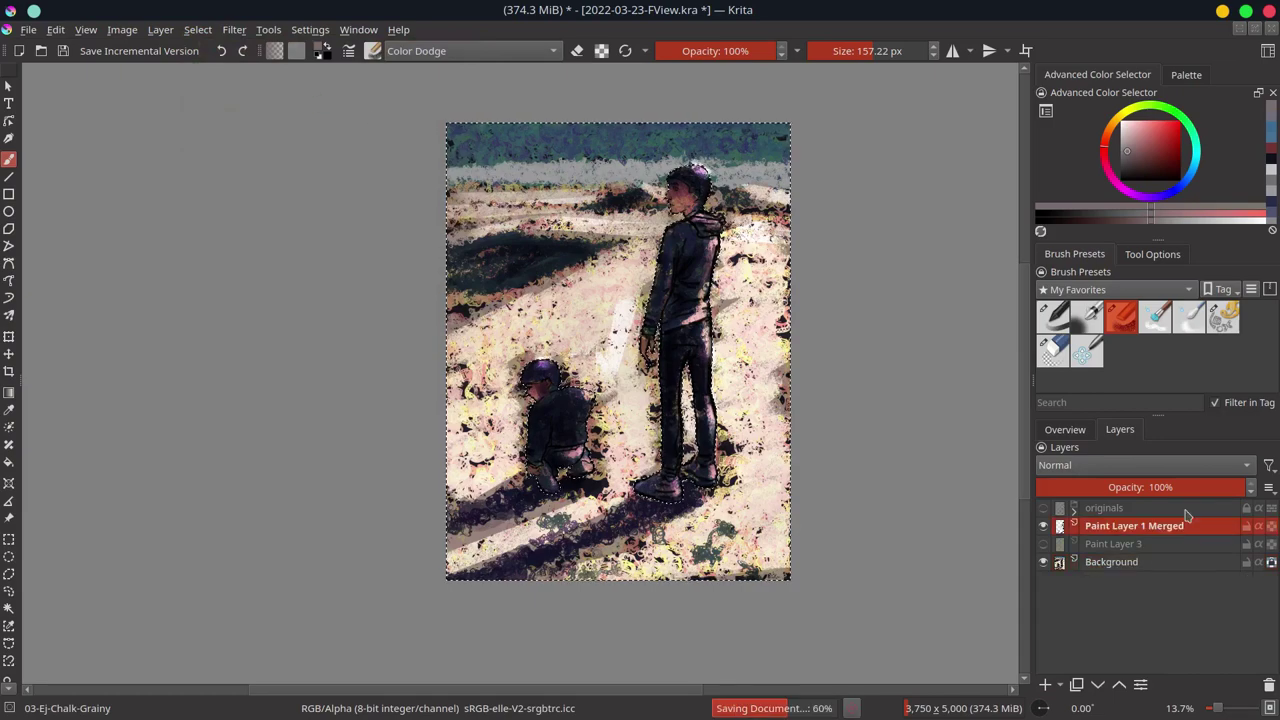
right_click(1130, 525)
left_click(1080, 250)
left_click(1081, 431)
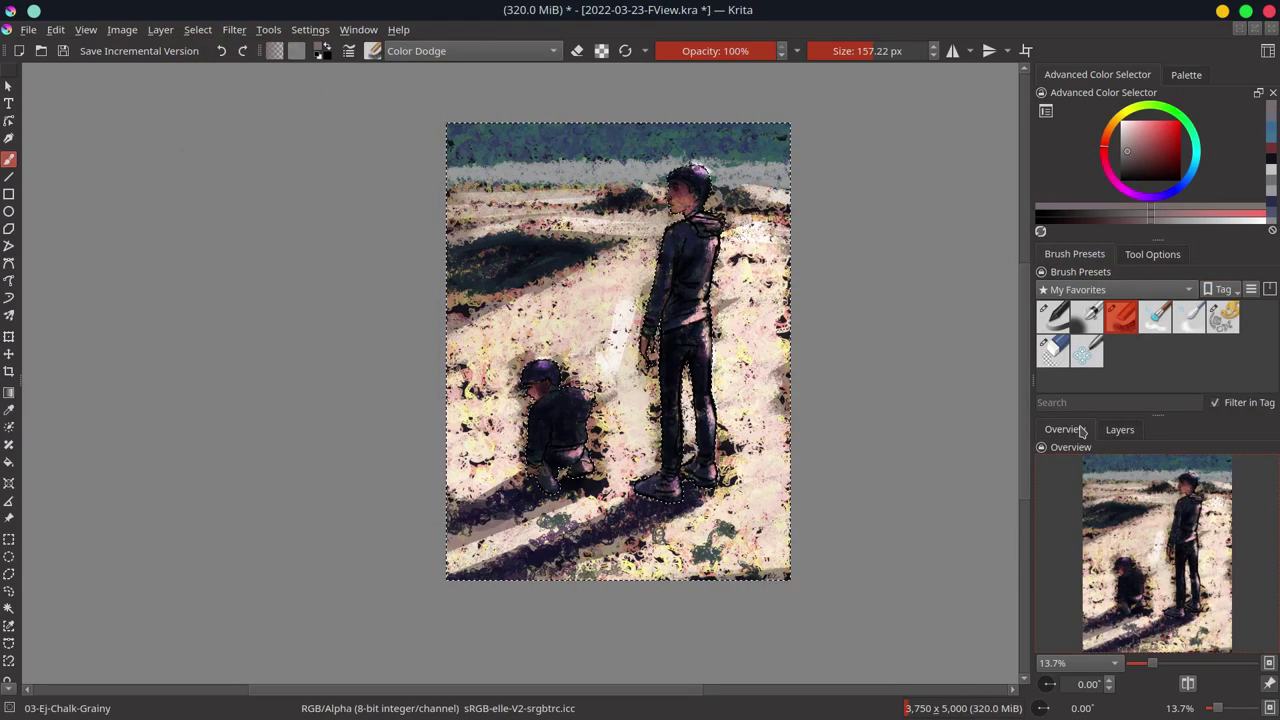
Step: Blend the left-side sand smooth with the Blender-Textured brush, shrinking it partway
key("/")
mouse_move(600, 240)
left_mouse_down()
mouse_move(460, 265)
mouse_move(620, 265)
left_mouse_up()
mouse_move(500, 320)
left_mouse_down()
mouse_move(535, 425)
mouse_move(465, 490)
left_mouse_up()
key("[")
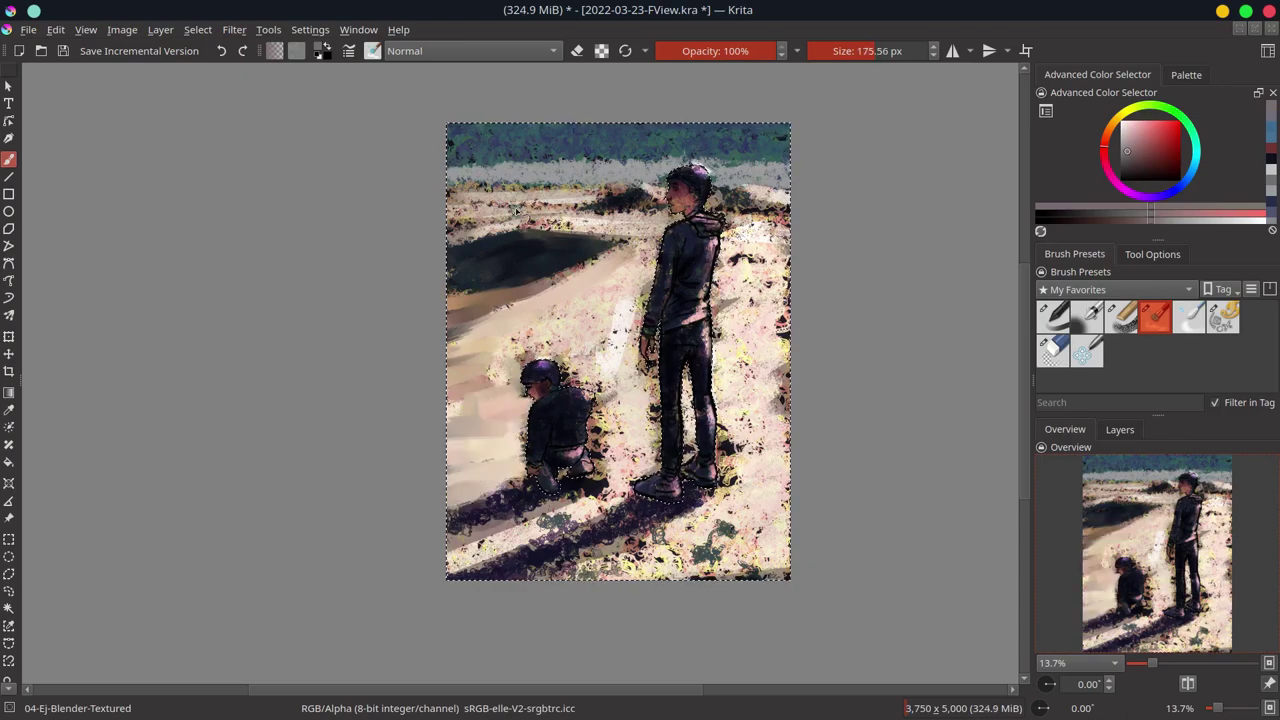
left_click_drag(455, 215, 595, 225)
left_click_drag(505, 195, 576, 220)
Step: Paint a pale cyan band along the horizon and blend the sky along the top
key("/")
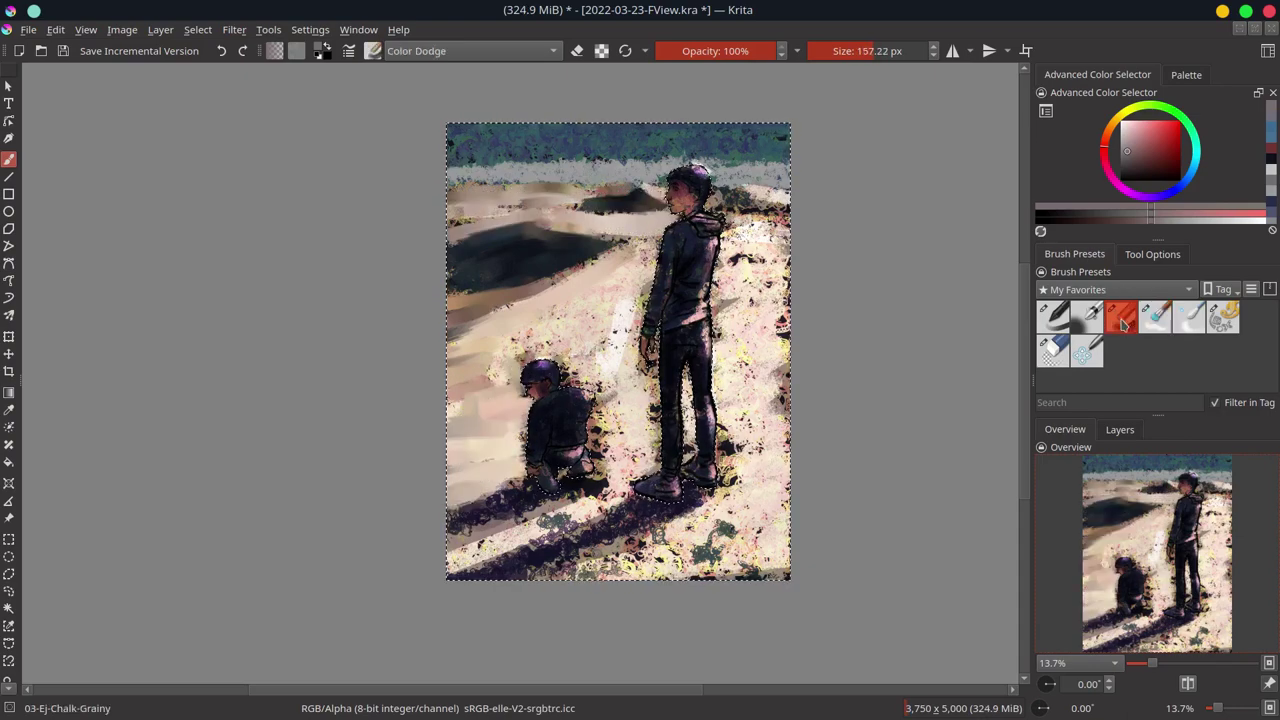
left_click(630, 172, "ctrl")
left_click_drag(500, 178, 722, 178)
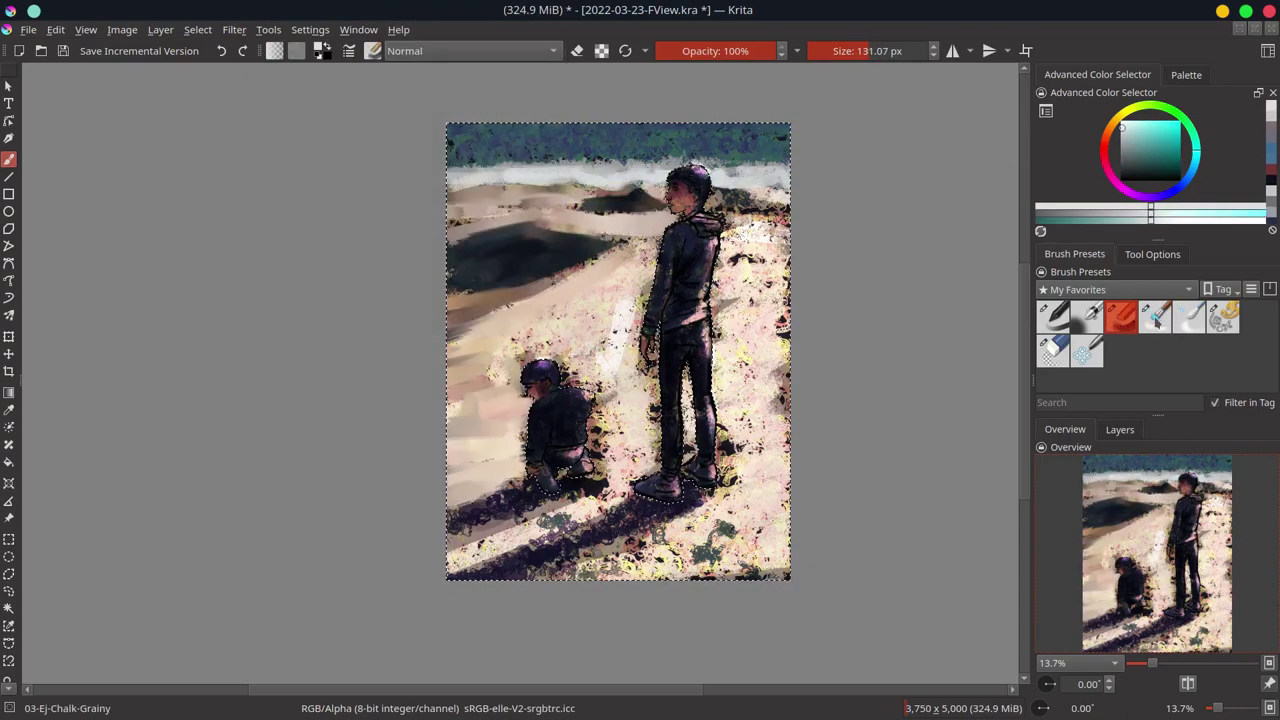
key("/")
left_click_drag(542, 128, 760, 150)
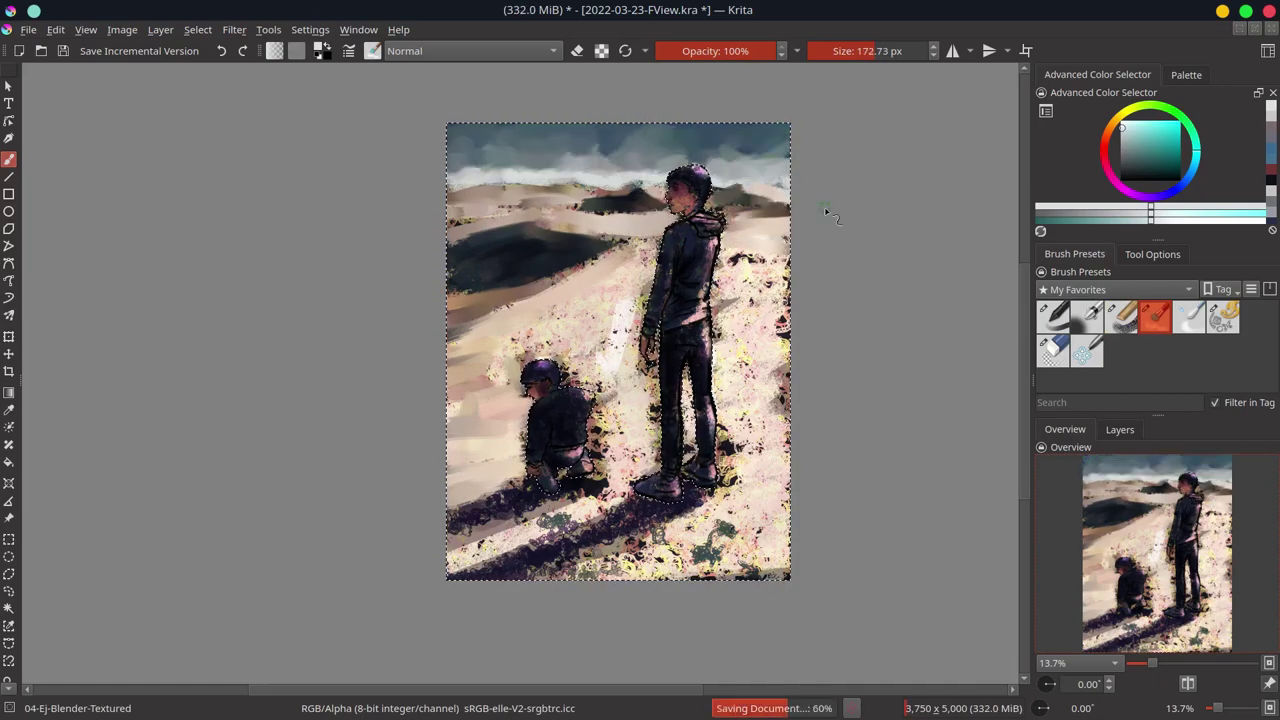
Step: Cover the yellow texture between the figures with beige using a larger brush, and save
key("bracketright")
mouse_move(534, 336)
left_mouse_down()
mouse_move(662, 362)
mouse_move(622, 462)
left_mouse_up()
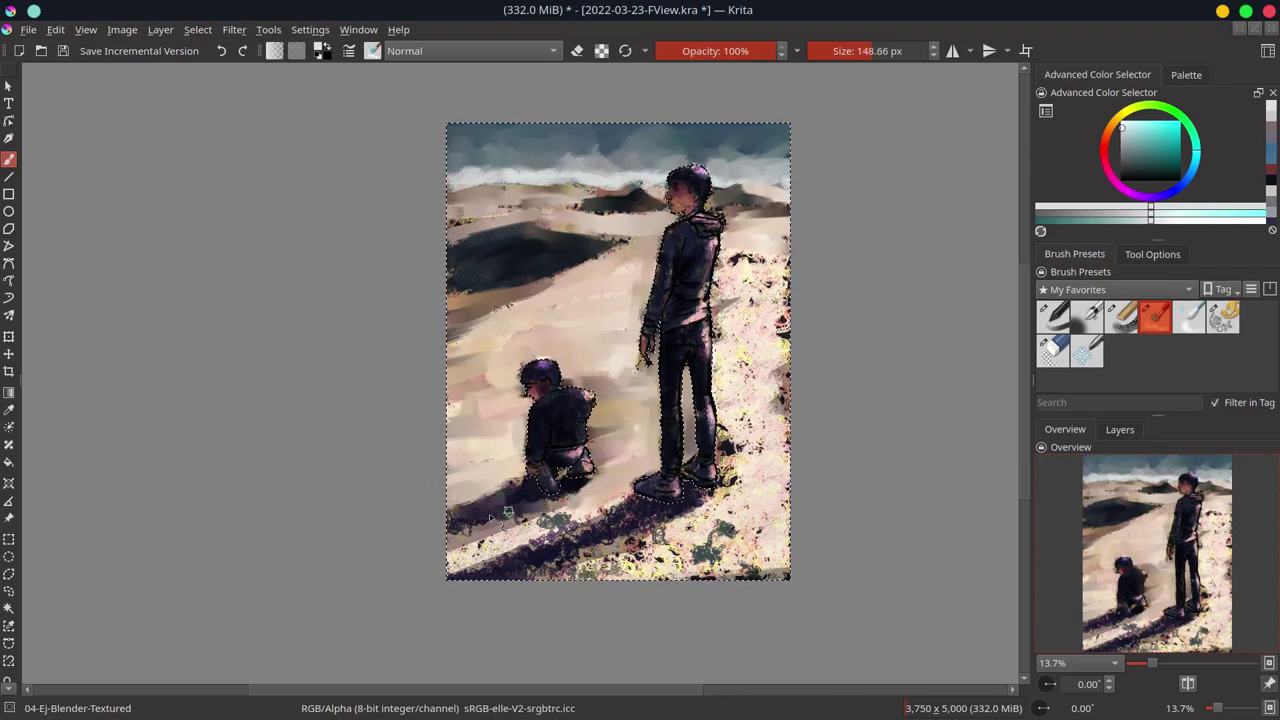
mouse_move(507, 513)
left_mouse_down()
mouse_move(578, 540)
mouse_move(700, 540)
mouse_move(750, 390)
mouse_move(772, 484)
left_mouse_up()
key("ctrl+z")
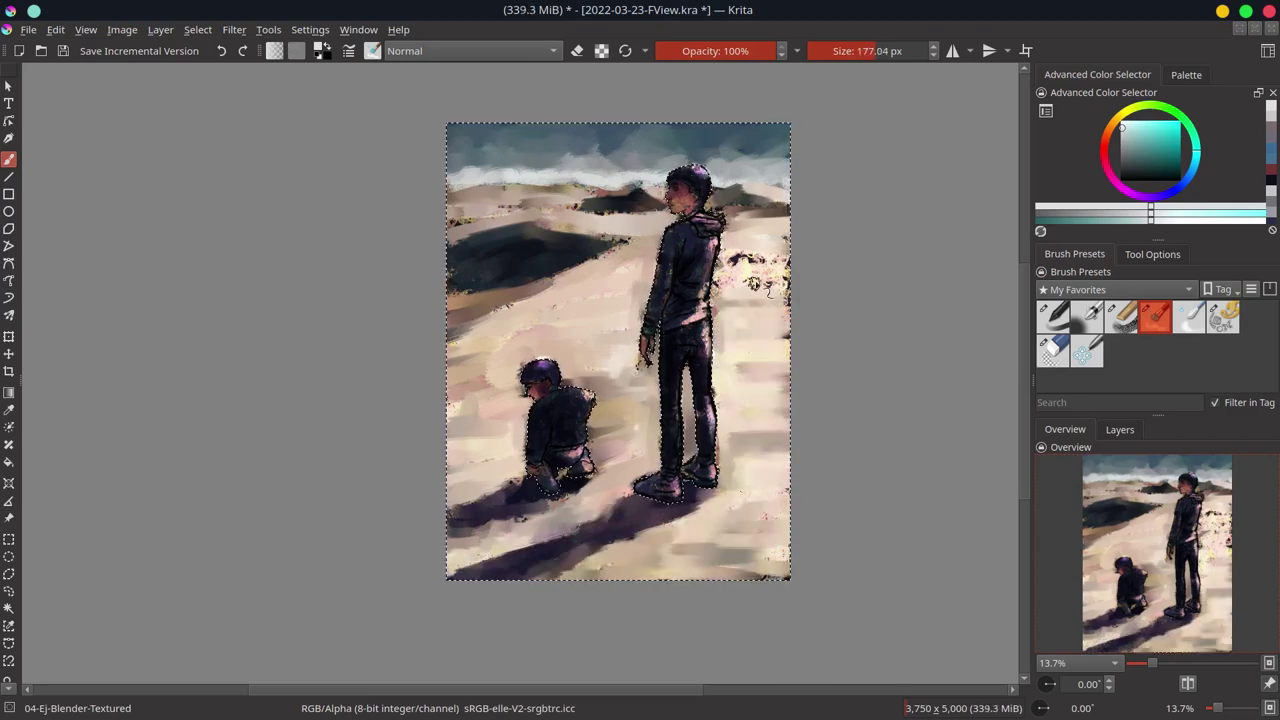
key("ctrl+s")
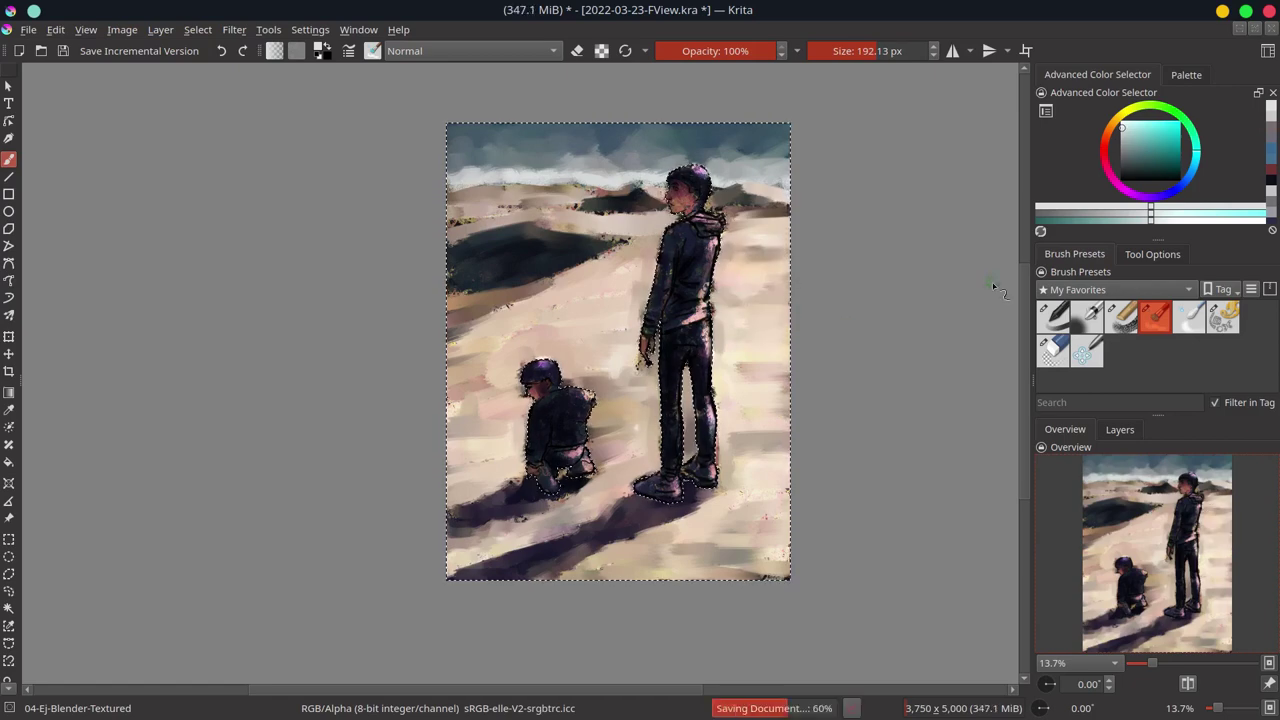
Step: Start a Curves adjustment by adding a point near the bottom of the curve
left_click(234, 29)
left_click(290, 69)
left_click(102, 413)
Step: Deepen shadows with the curves low point, then sample canvas tones with a smaller chalk brush
left_click_drag(102, 413, 104, 419)
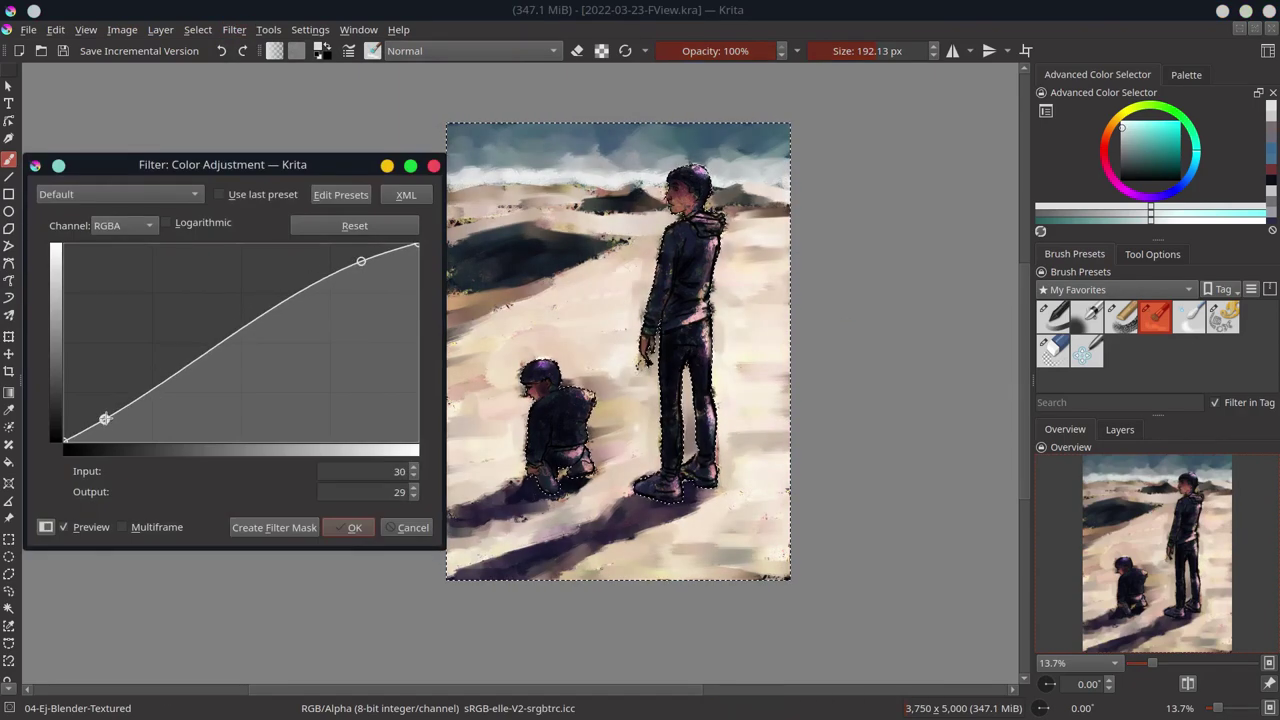
left_click(346, 530)
key("slash")
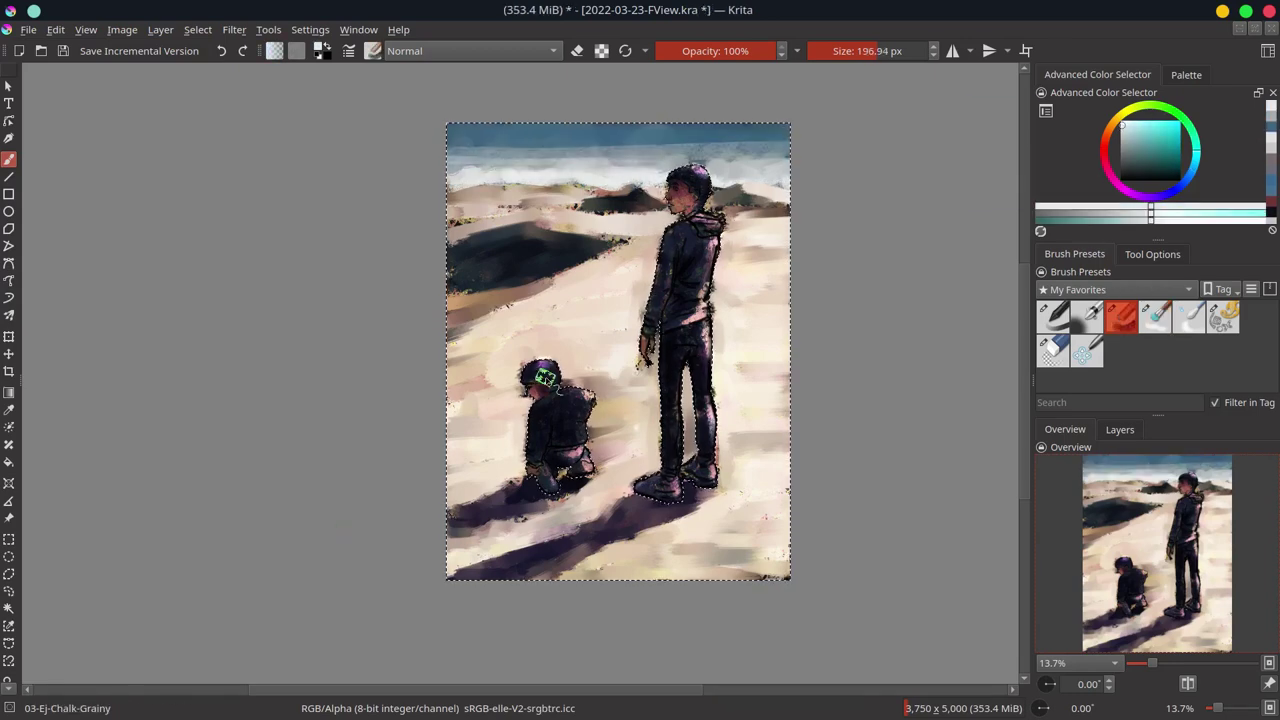
key("bracketleft")
left_click_drag(518, 232, 612, 210)
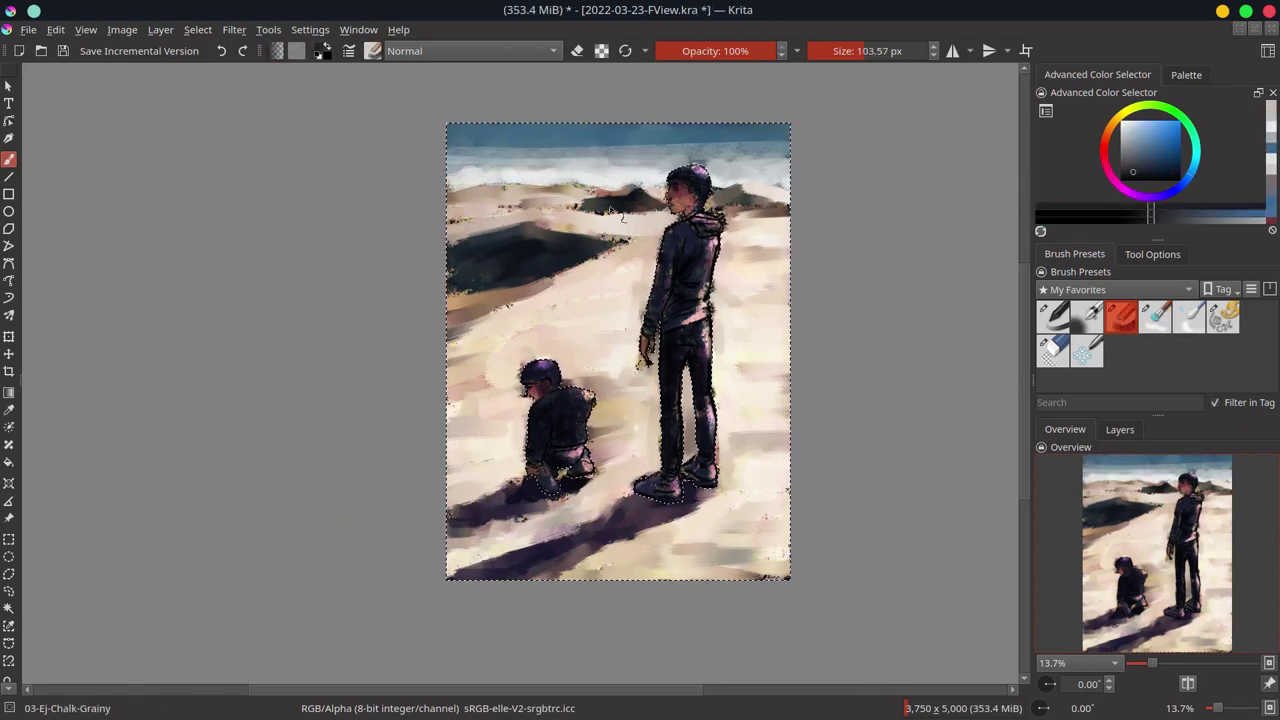
left_click_drag(447, 210, 770, 226)
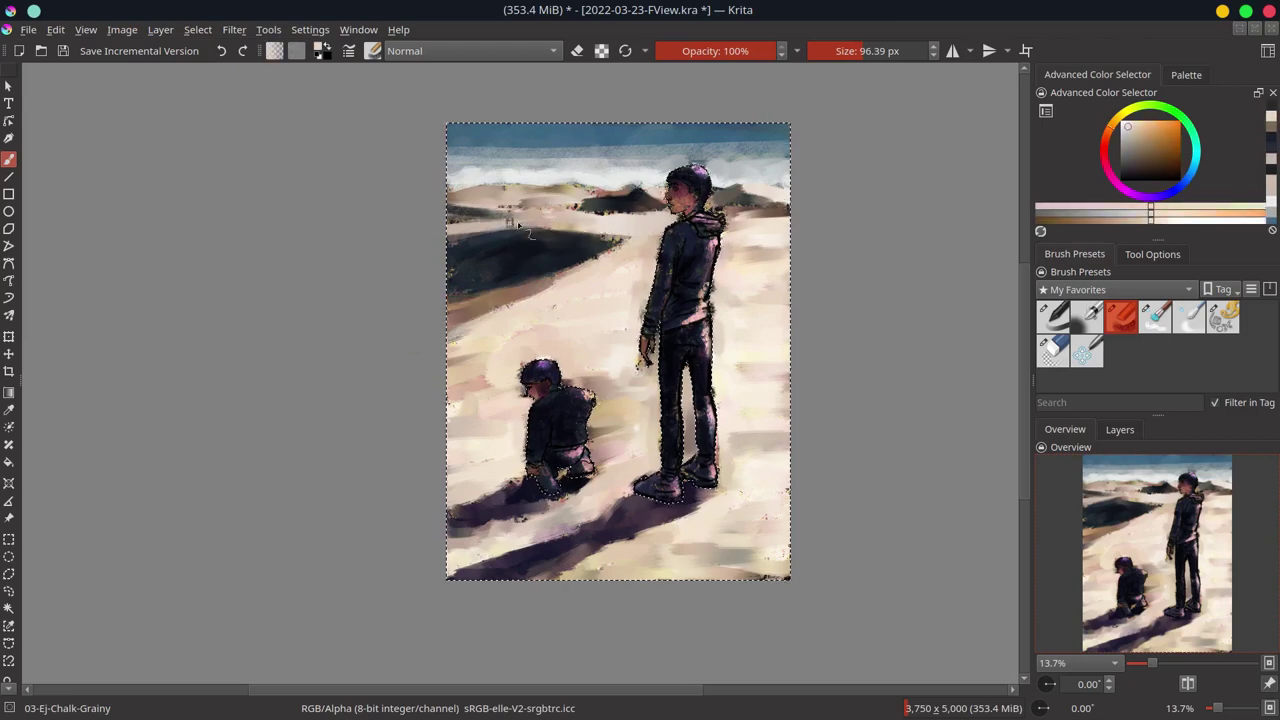
left_click_drag(690, 245, 605, 237)
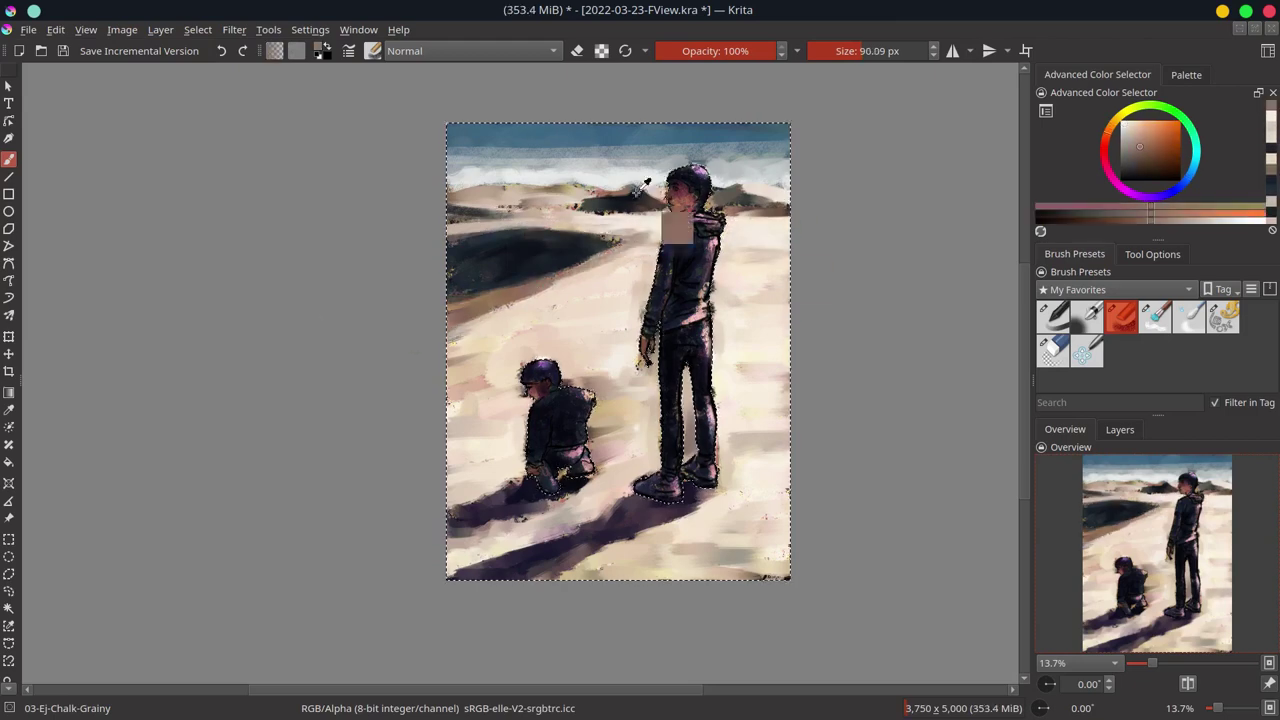
left_click_drag(636, 190, 694, 225)
Step: Resize the chalk brush and sample light cyan, peach and pale green-cyan from the canvas
key("bracketleft")
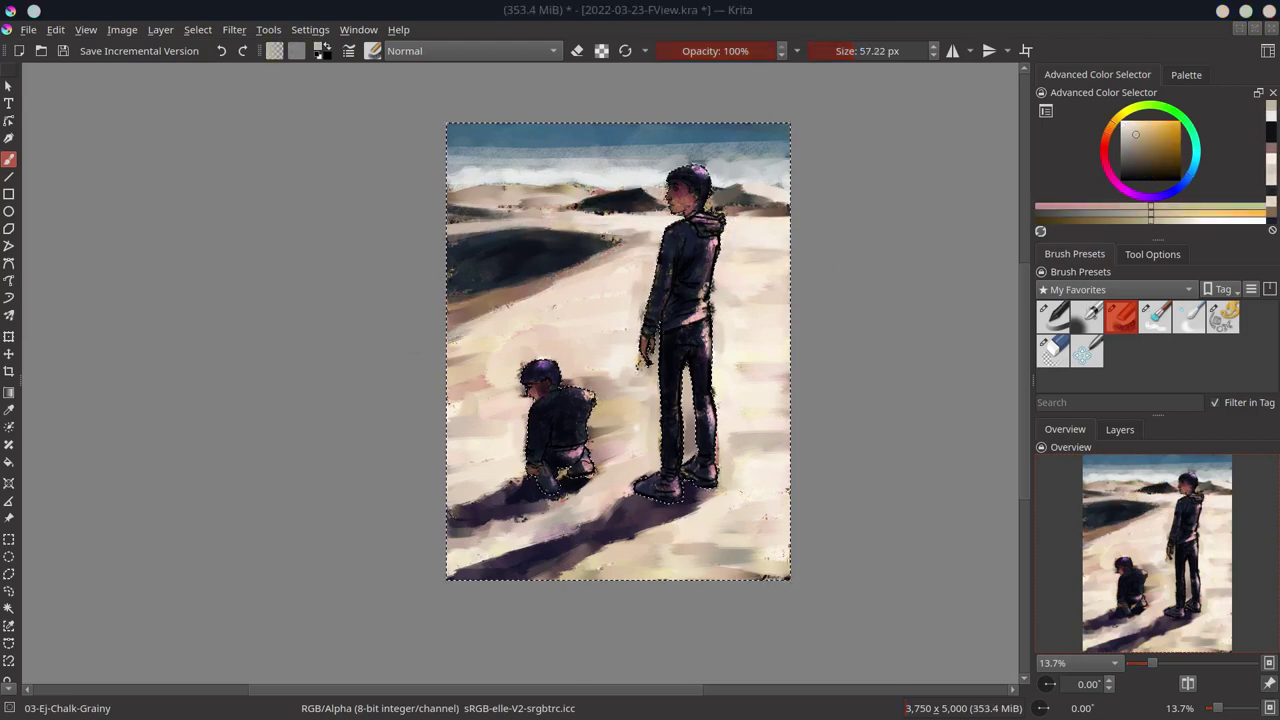
mouse_move(648, 347)
left_mouse_down()
mouse_move(731, 202)
mouse_move(748, 212)
mouse_move(660, 184)
left_mouse_up()
key("bracketleft")
key("bracketright")
left_click_drag(487, 190, 615, 195)
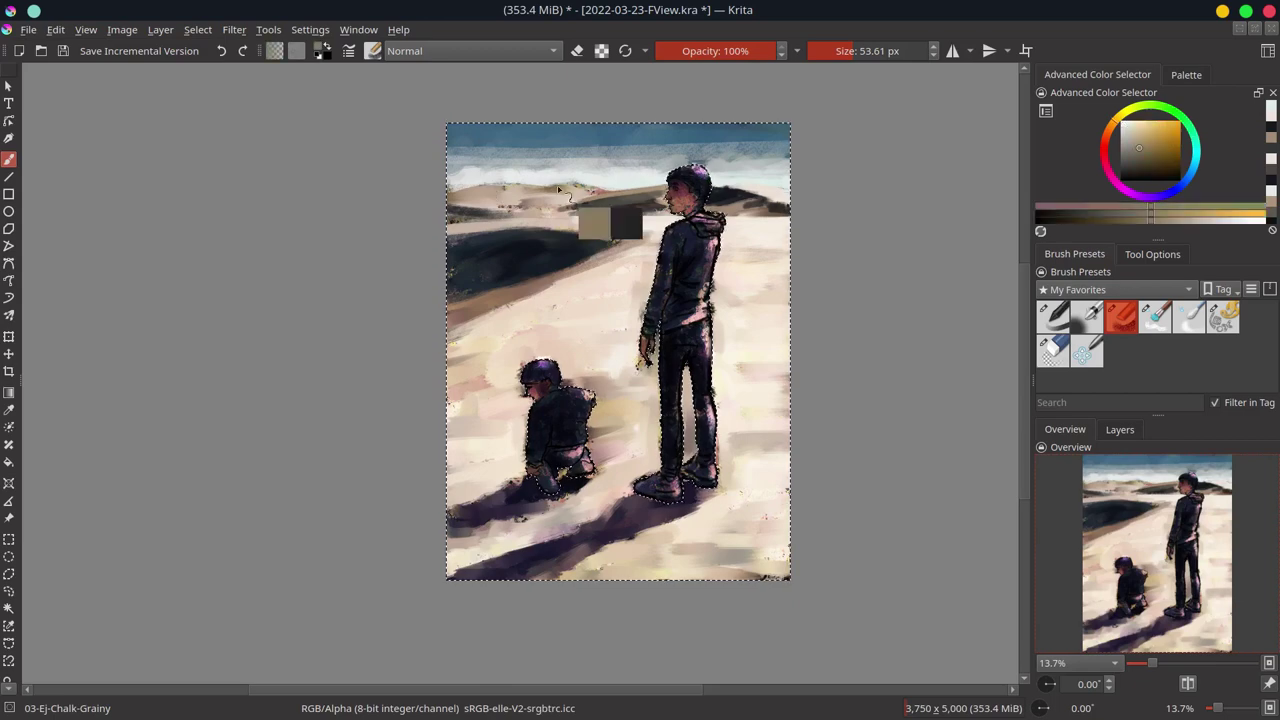
mouse_move(505, 188)
left_mouse_down()
mouse_move(535, 198)
mouse_move(520, 190)
left_mouse_up()
left_click_drag(600, 160, 720, 120)
Step: Paint pale strokes around the standing boy's hand, undoing a stray dab near the shoulder
mouse_move(463, 137)
left_mouse_down()
mouse_move(622, 202)
mouse_move(480, 205)
mouse_move(510, 246)
left_mouse_up()
key("ctrl+z")
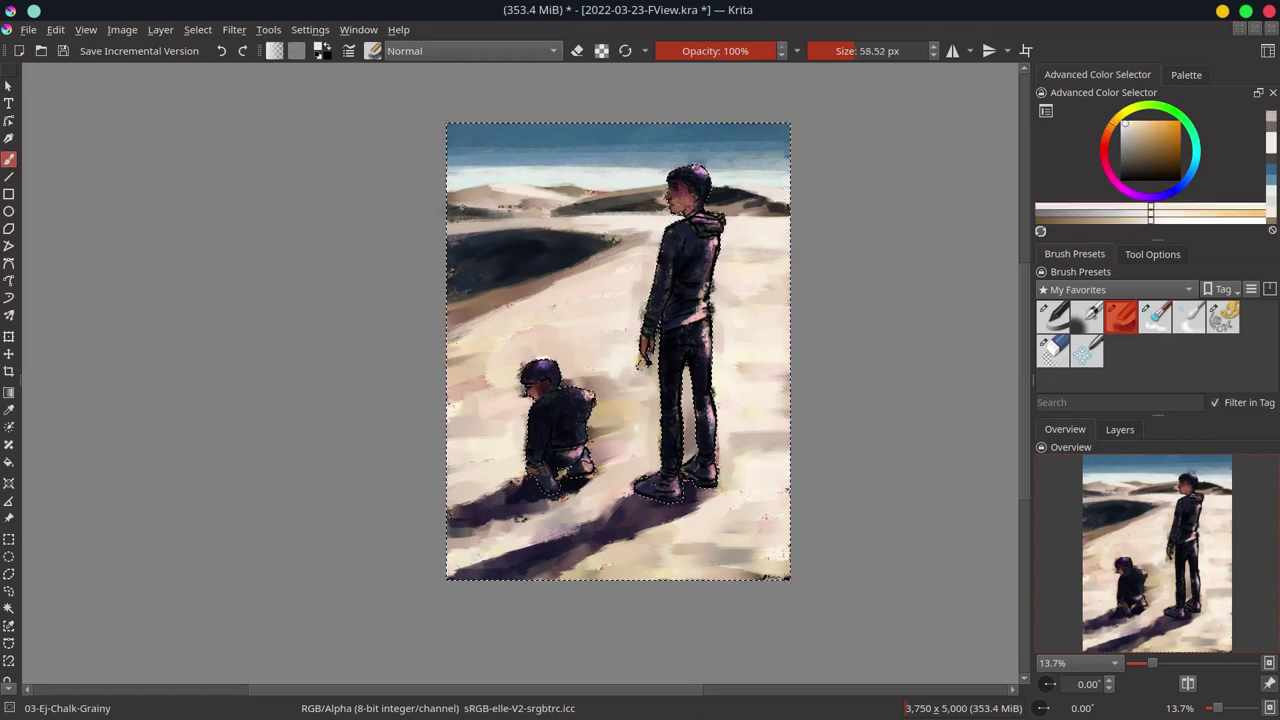
left_click_drag(570, 218, 484, 324, "ctrl")
left_click_drag(633, 268, 620, 268, "shift")
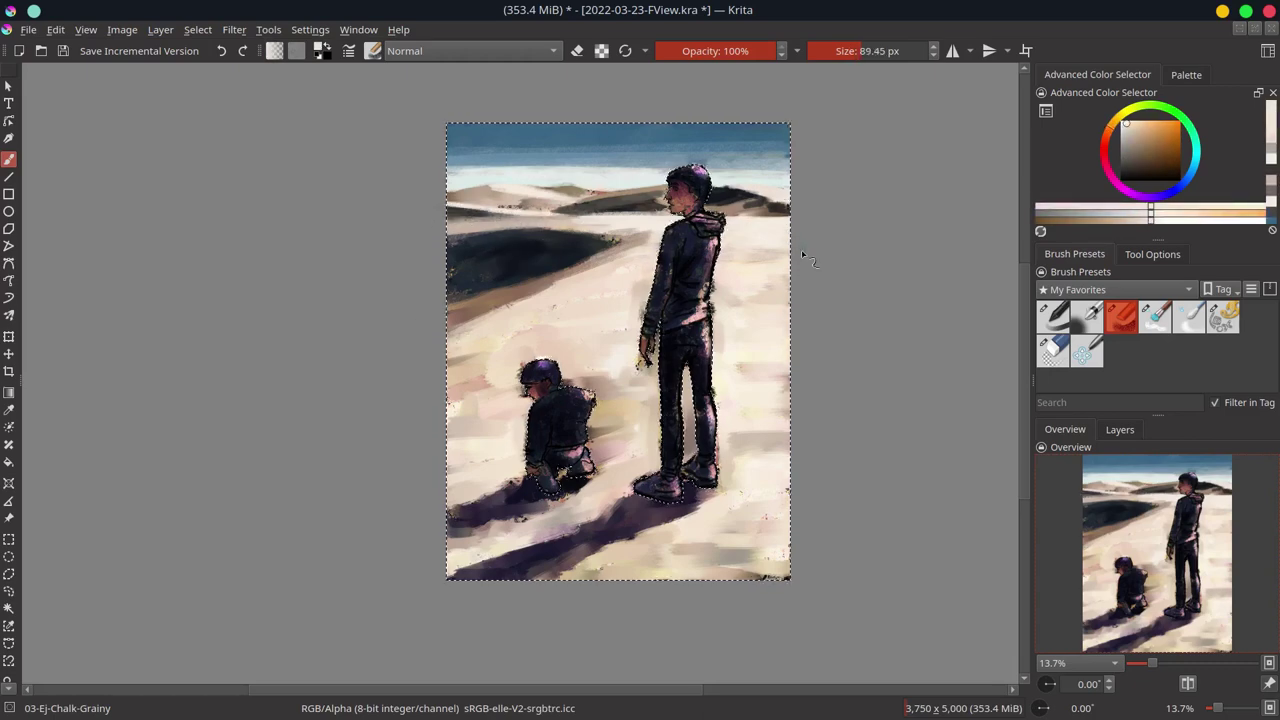
left_click_drag(760, 256, 700, 255, "ctrl")
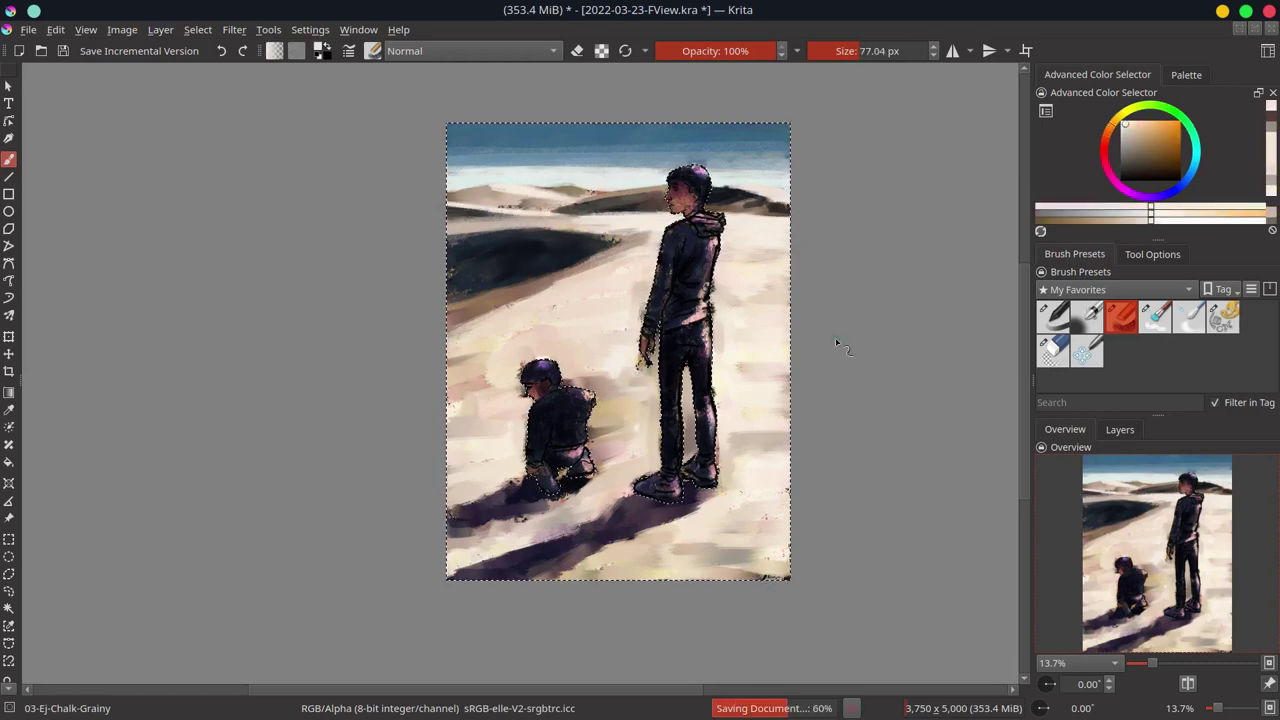
left_click_drag(590, 355, 640, 390)
left_click(660, 450, "ctrl")
left_click_drag(484, 438, 535, 440, "shift")
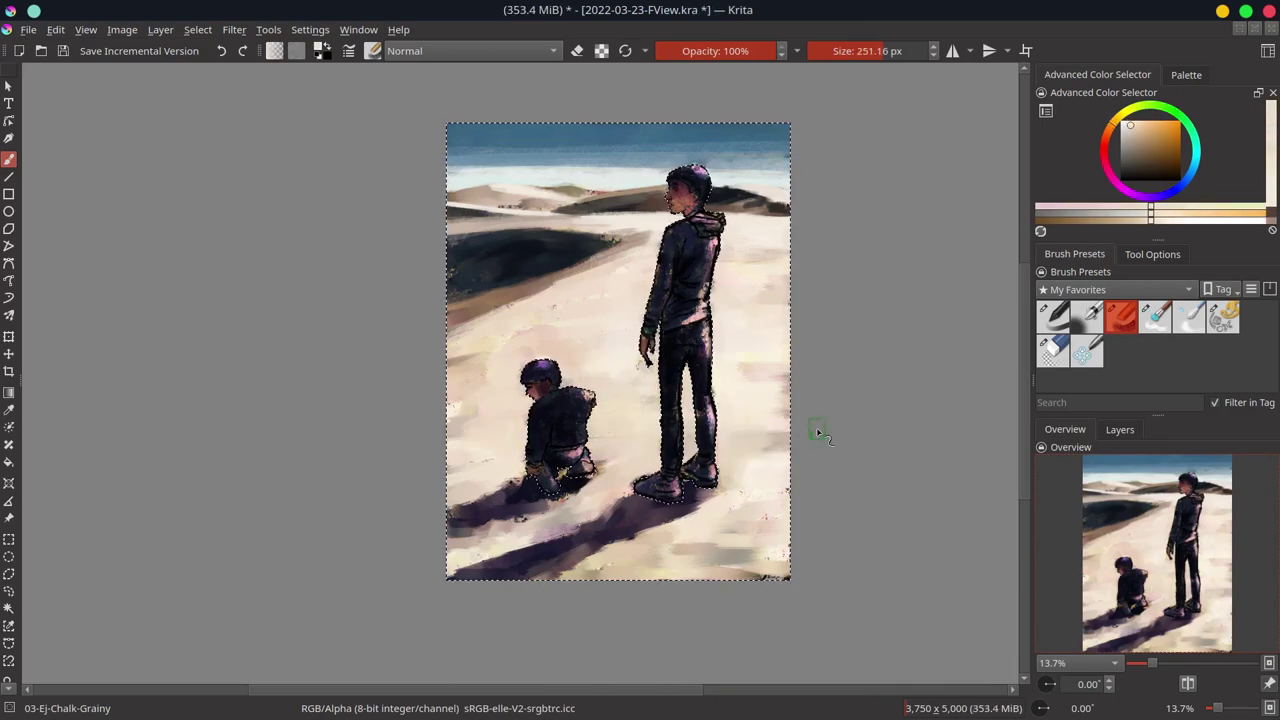
Step: Save the painting, deselect the selection around the figures, and choose the blending brush
key("ctrl+s")
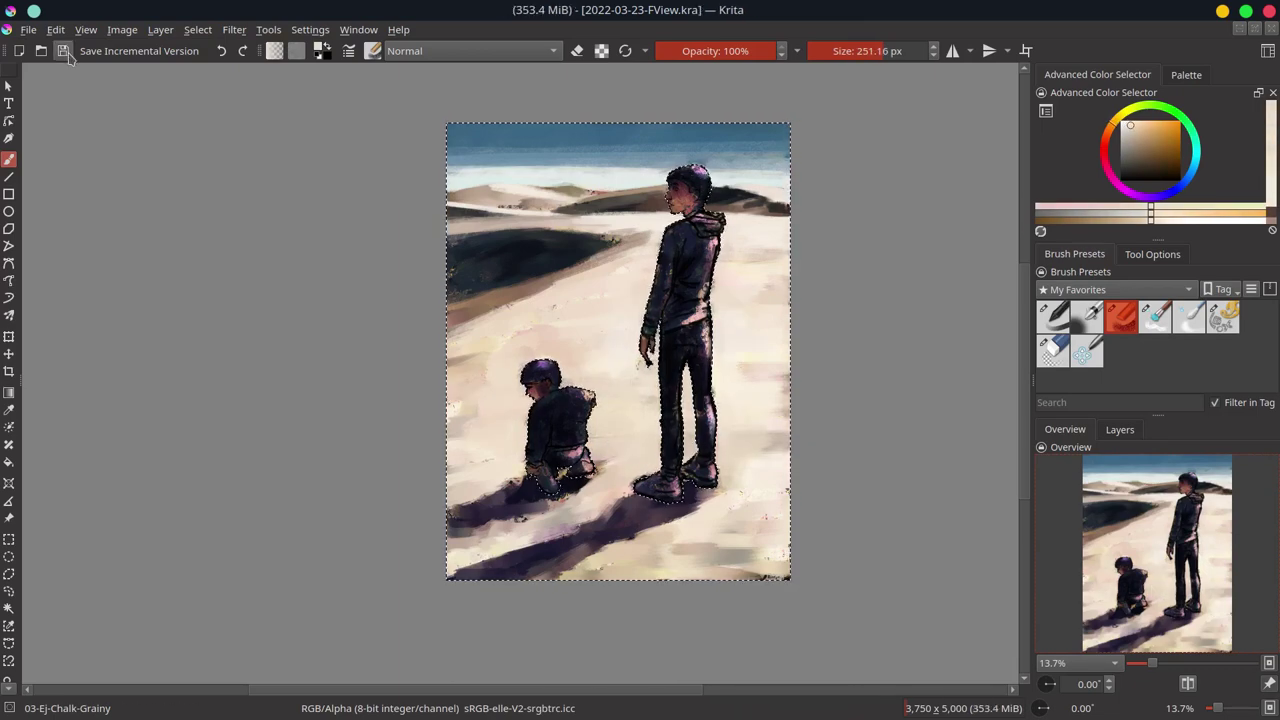
left_click(197, 29)
left_click(210, 66)
key("slash")
Step: Save, zoom in, and paint pink skin tones on the boy's head, blending the cheek
key("ctrl+s")
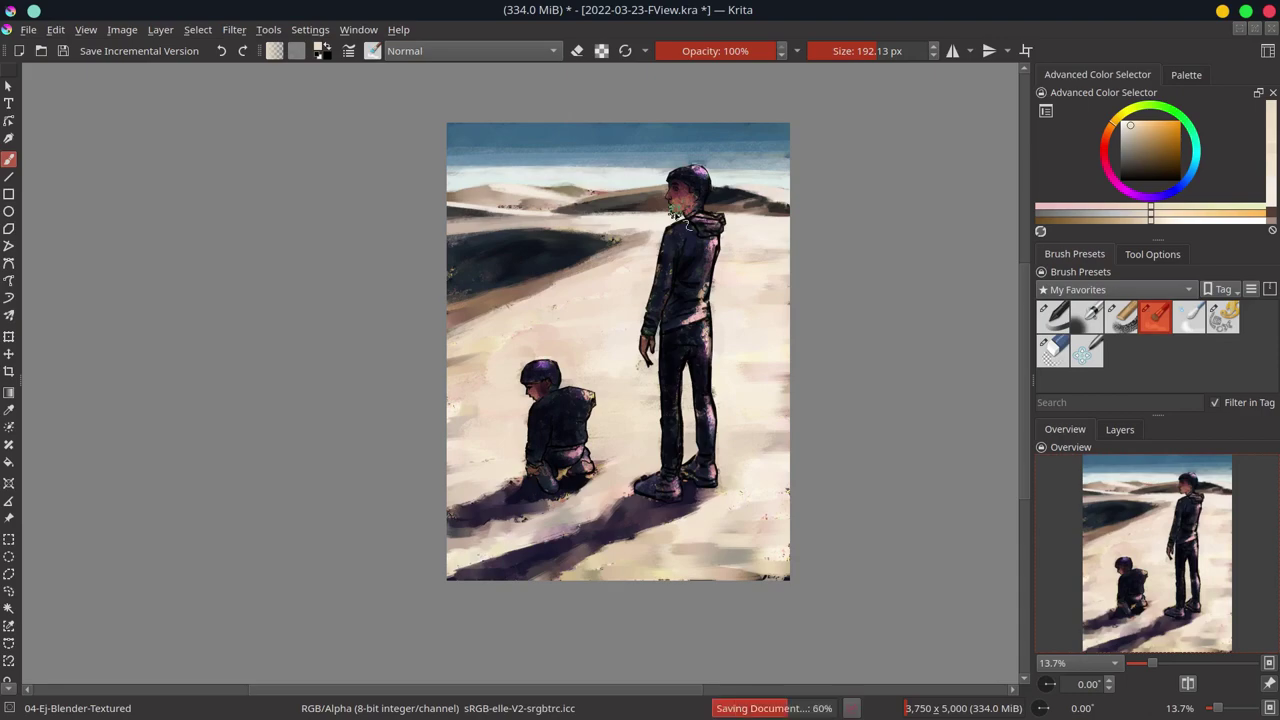
scroll(688, 225, "up", 4)
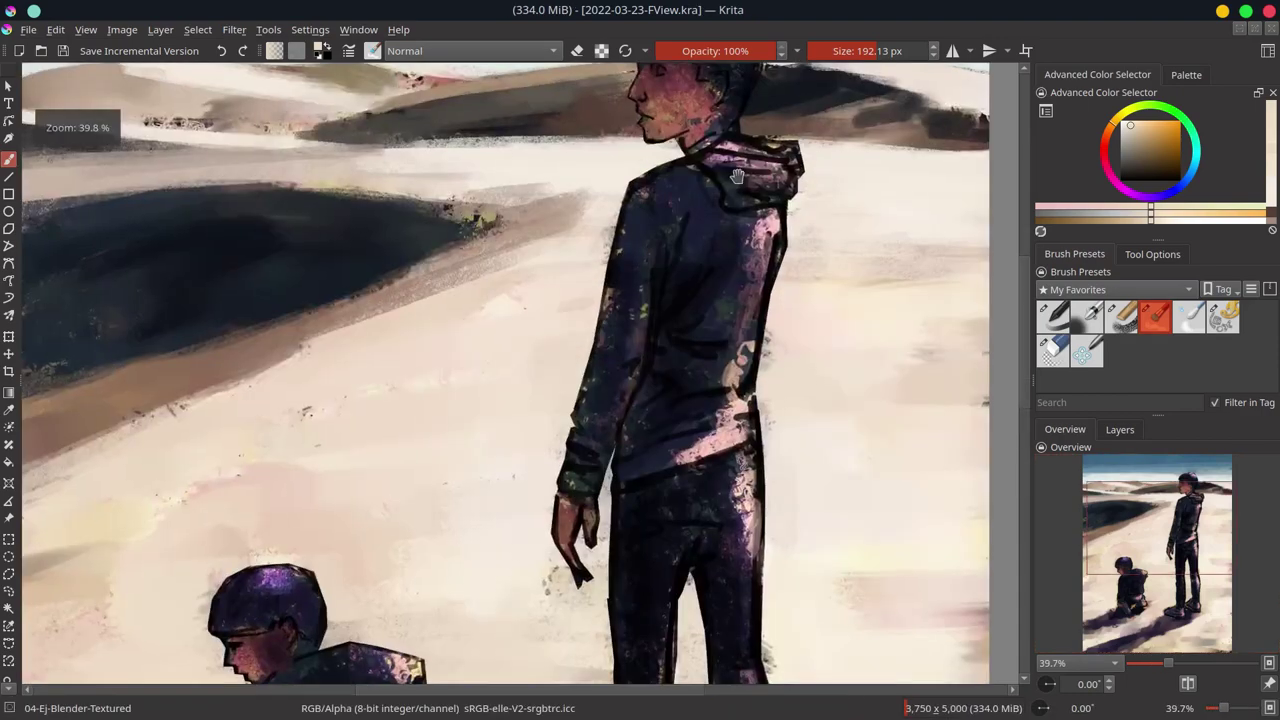
scroll(640, 260, "up", 2)
left_click_drag(520, 240, 590, 230)
mouse_move(480, 300)
left_mouse_down()
mouse_move(570, 268)
mouse_move(603, 334)
mouse_move(500, 366)
mouse_move(540, 480)
mouse_move(484, 324)
left_mouse_up()
key("slash")
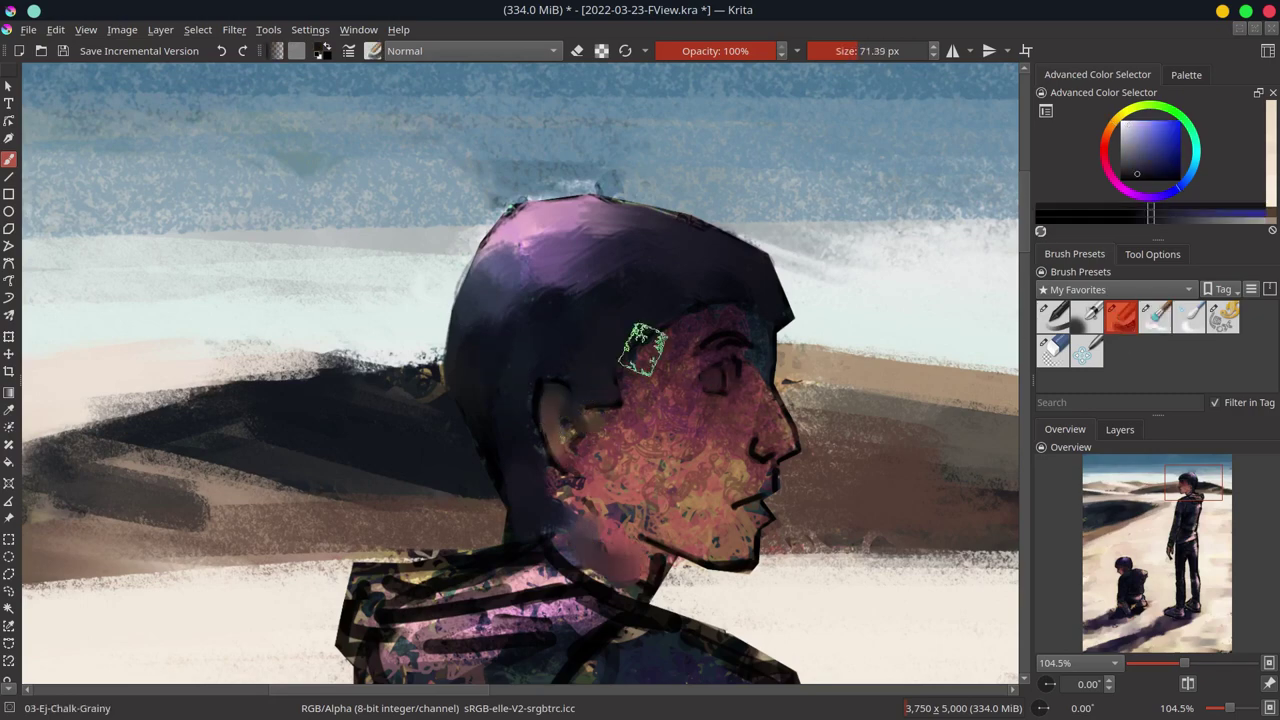
key("slash")
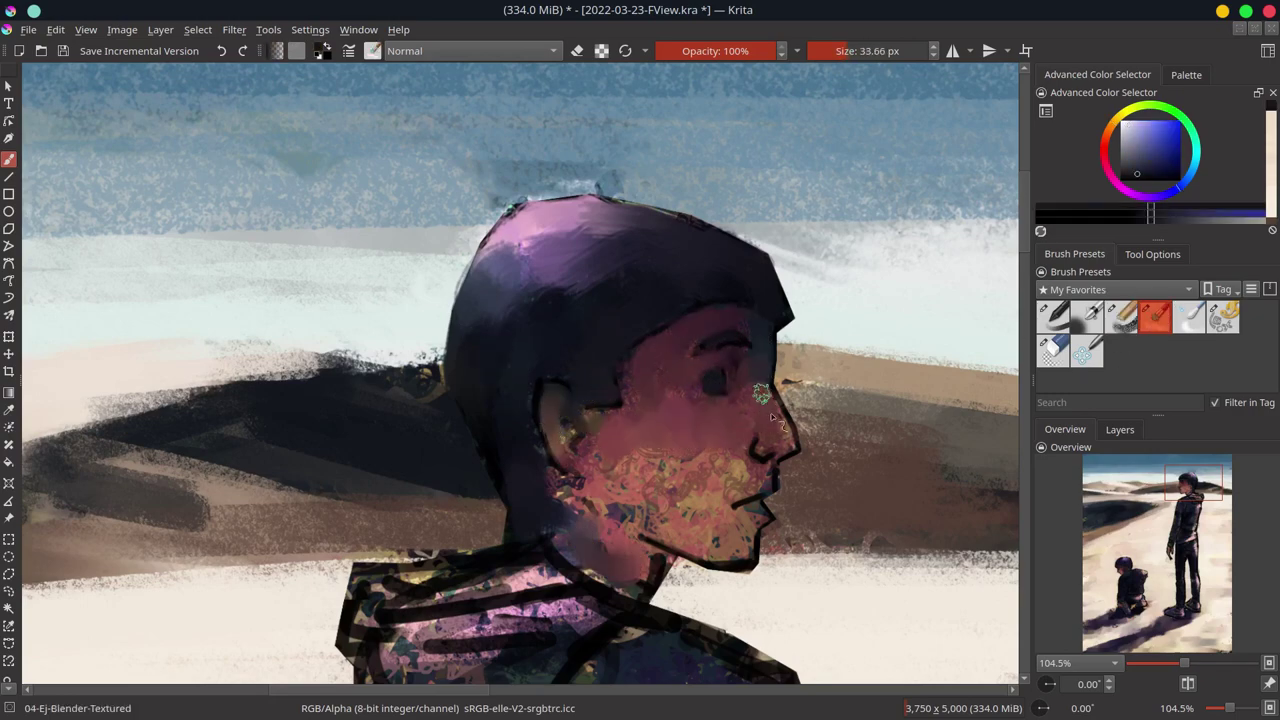
mouse_move(745, 480)
left_mouse_down()
mouse_move(700, 540)
mouse_move(560, 500)
left_mouse_up()
Step: Paint a pink chalk stroke across the shoulder using a colour picked from the painting
scroll(560, 400, "down", 1)
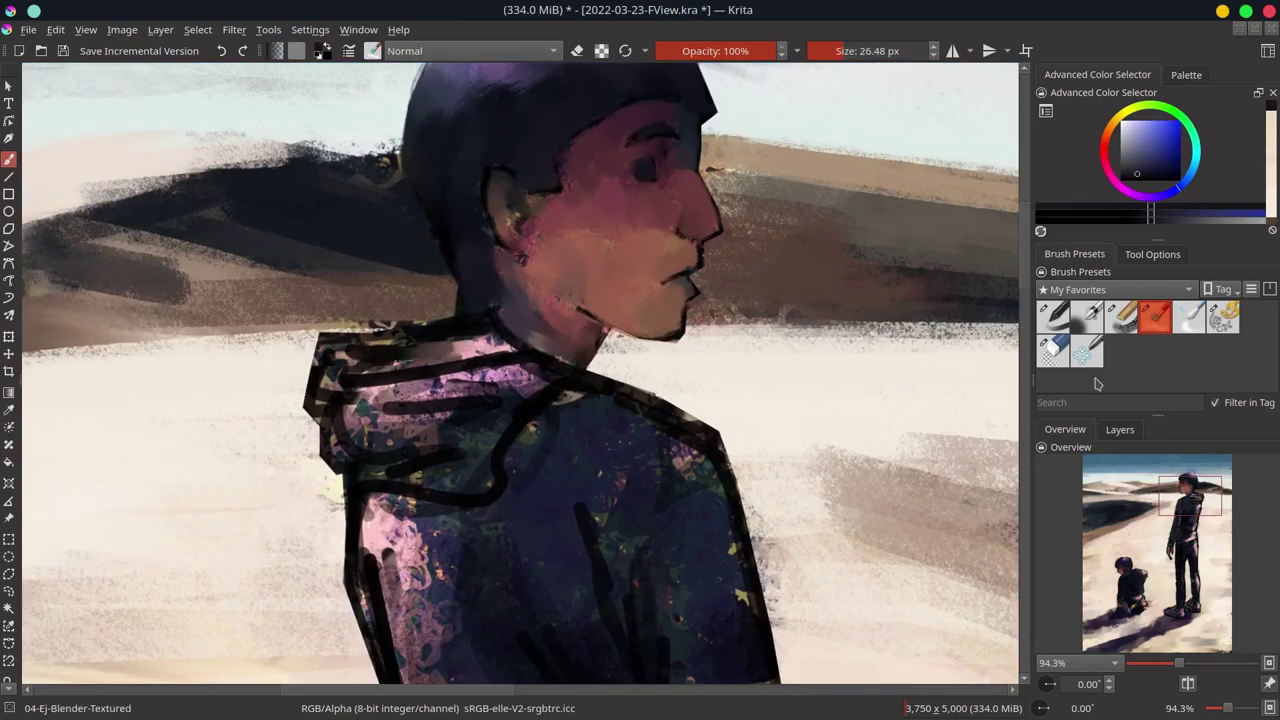
key("slash")
left_click(420, 345, "ctrl")
left_click_drag(430, 345, 330, 345)
scroll(330, 343, "down", 5)
scroll(552, 269, "down", 5)
scroll(552, 269, "down", 5)
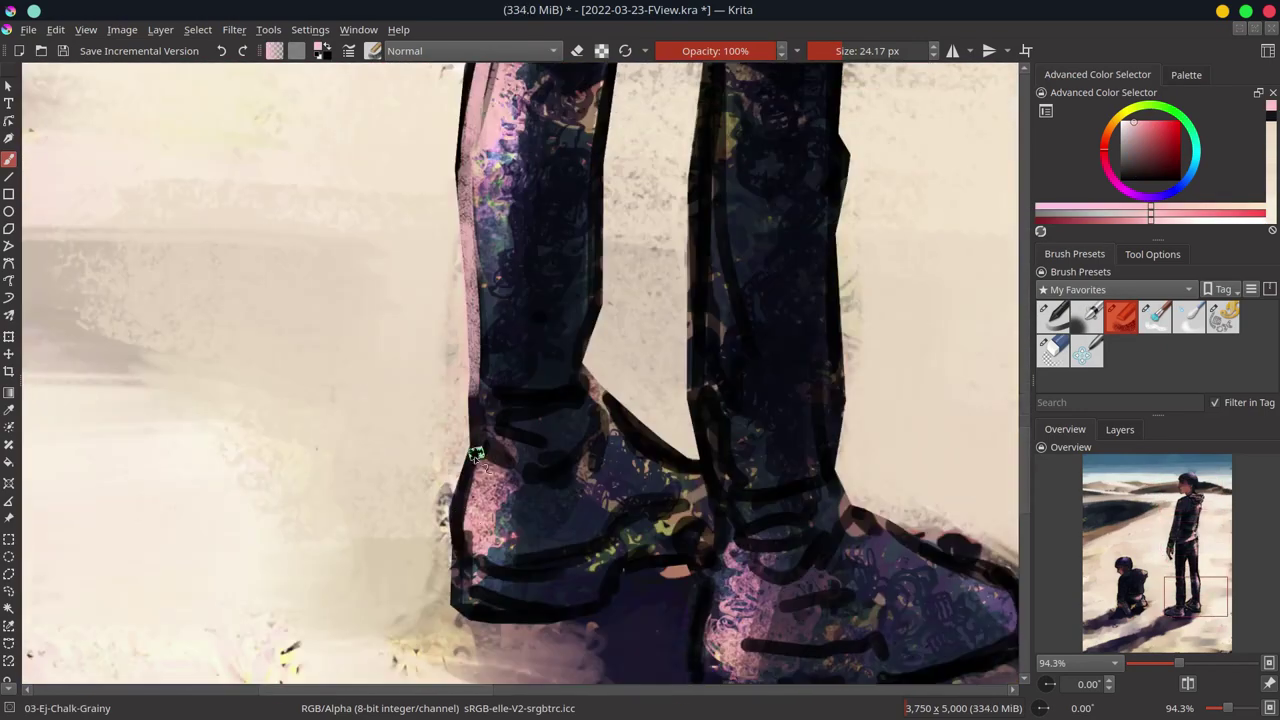
scroll(425, 665, "up", 6)
scroll(425, 665, "up", 5)
Step: Blend the boy's hood outline into his back and smooth his arm
key("slash")
left_click_drag(360, 260, 520, 240)
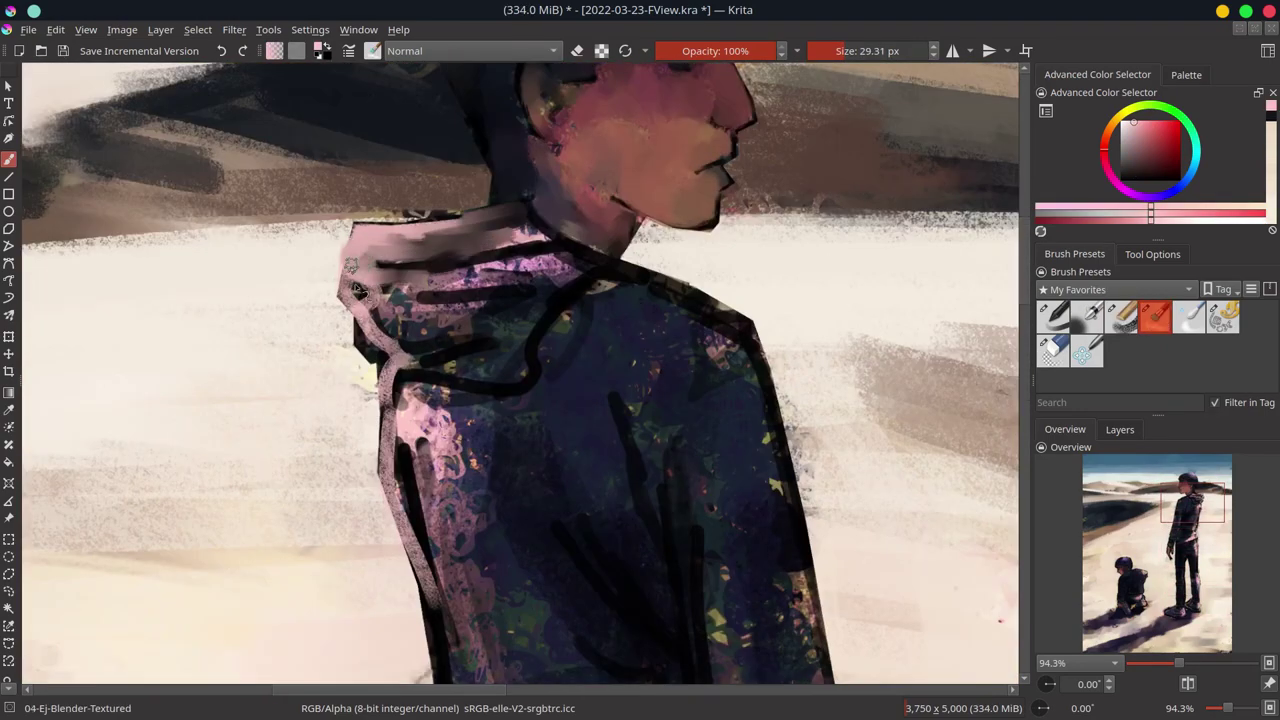
mouse_move(400, 280)
left_mouse_down()
mouse_move(360, 298)
mouse_move(491, 354)
mouse_move(600, 270)
left_mouse_up()
left_click_drag(580, 320, 700, 400)
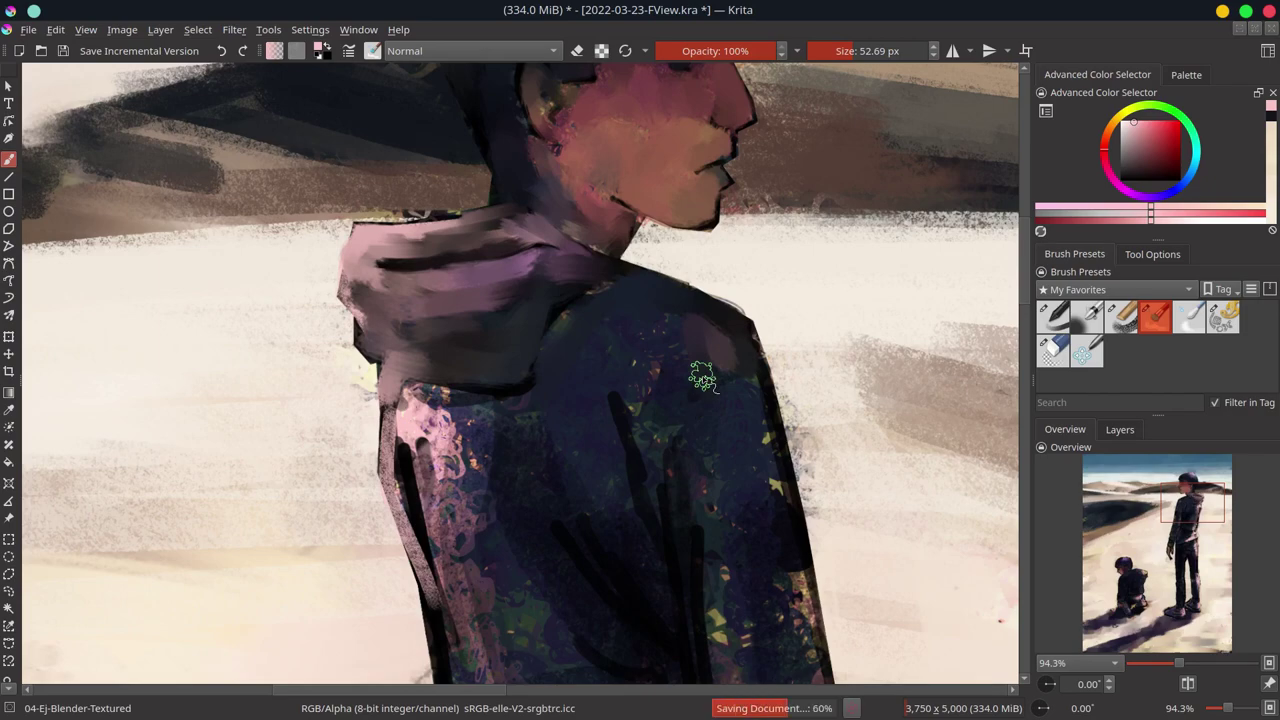
mouse_move(405, 415)
left_mouse_down()
mouse_move(420, 462)
mouse_move(500, 430)
mouse_move(680, 480)
left_mouse_up()
left_click_drag(660, 300, 700, 570)
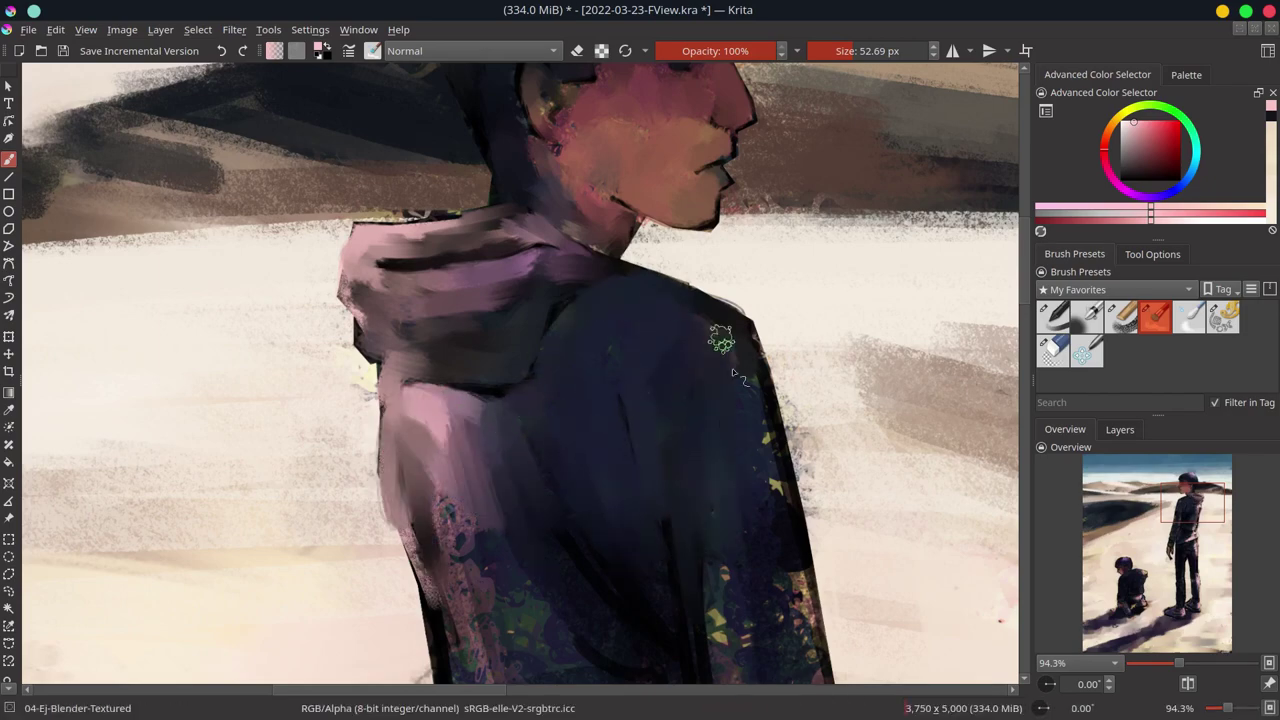
left_click_drag(740, 330, 790, 520)
Step: Smooth the lower coat, right arm and waist, lengthening the pink band, then save
scroll(442, 475, "down", 3)
mouse_move(442, 475)
left_mouse_down()
mouse_move(470, 300)
mouse_move(500, 520)
mouse_move(650, 549)
left_mouse_up()
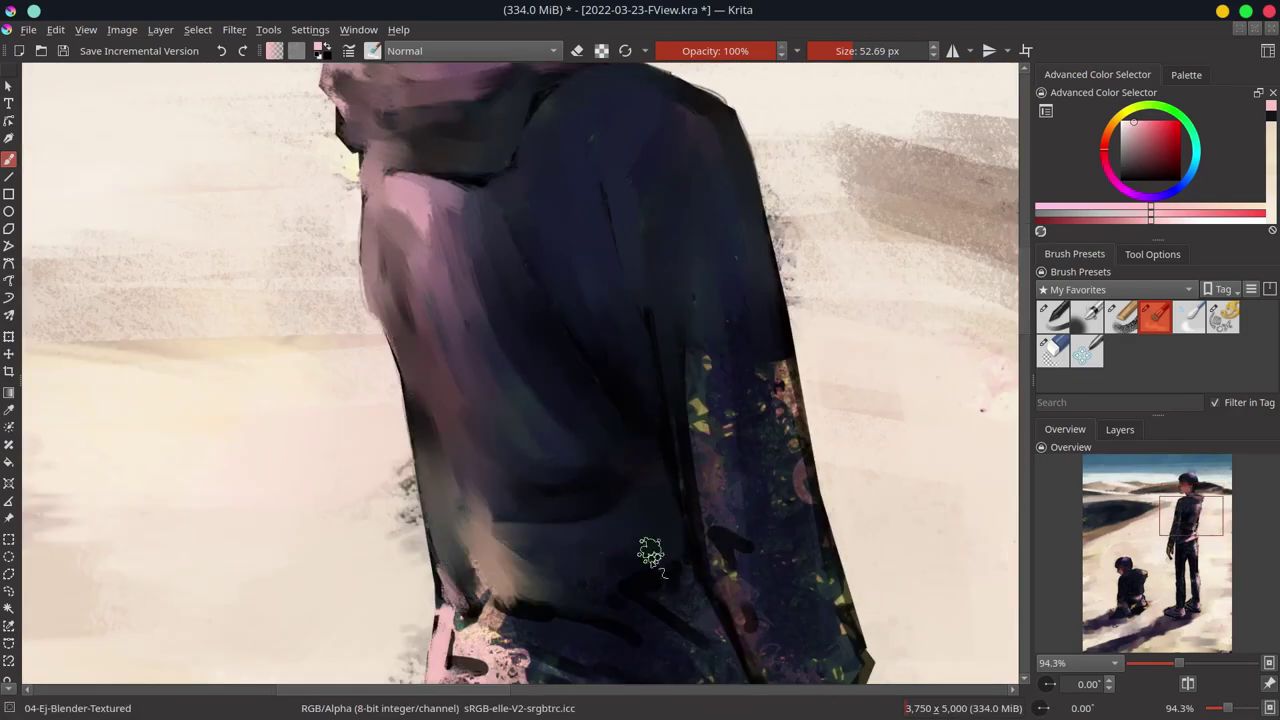
scroll(650, 549, "down", 3)
mouse_move(750, 300)
left_mouse_down()
mouse_move(690, 500)
mouse_move(700, 610)
left_mouse_up()
left_click_drag(400, 600, 570, 560)
left_click_drag(634, 463, 660, 380)
scroll(634, 463, "down", 3)
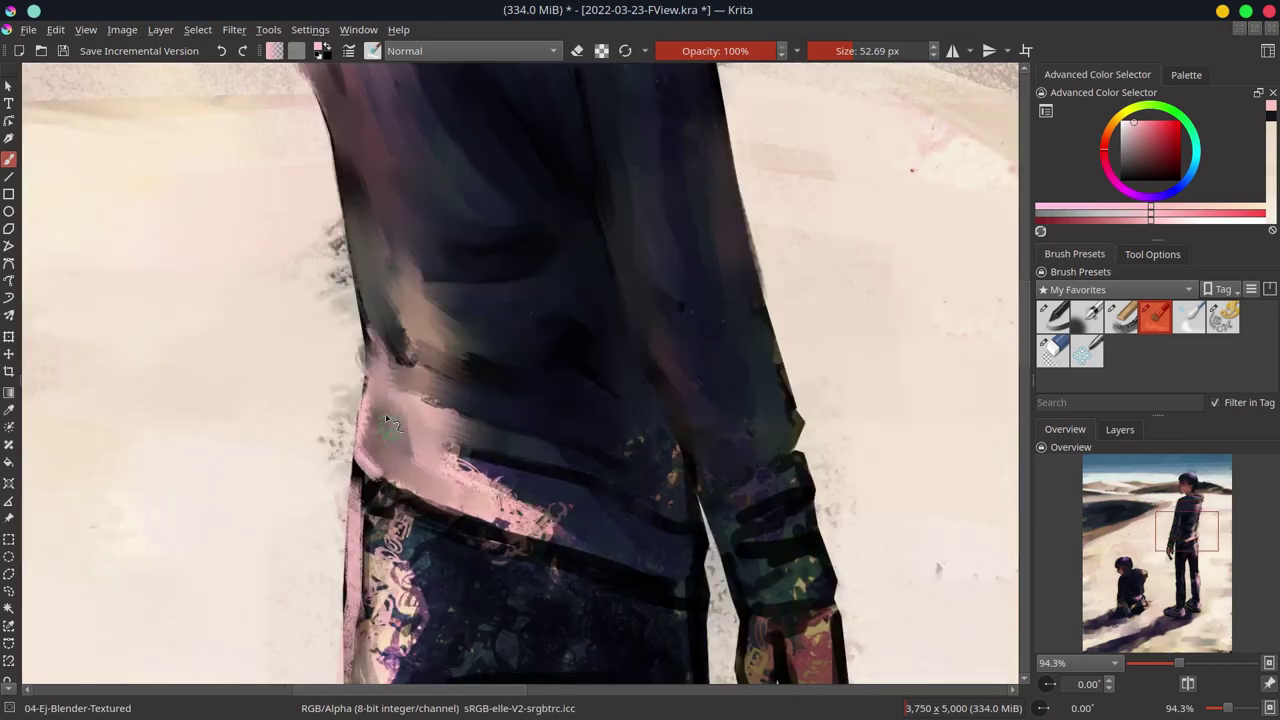
left_click_drag(440, 440, 600, 440)
left_click_drag(770, 450, 790, 540)
left_click_drag(420, 500, 650, 560)
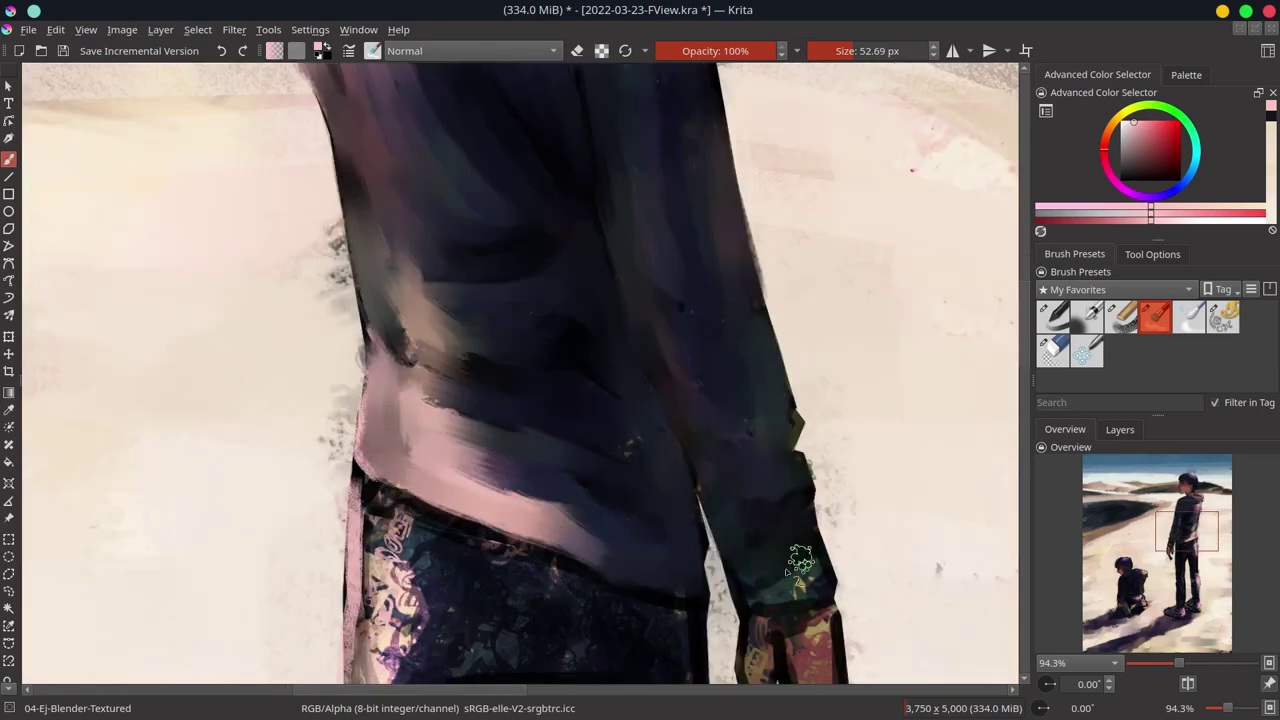
left_click_drag(760, 500, 820, 600)
key("ctrl+s")
Step: Smooth the boy's trousers and lighten both pant legs
scroll(890, 305, "down", 3)
mouse_move(740, 430)
left_mouse_down()
mouse_move(760, 545)
mouse_move(785, 590)
left_mouse_up()
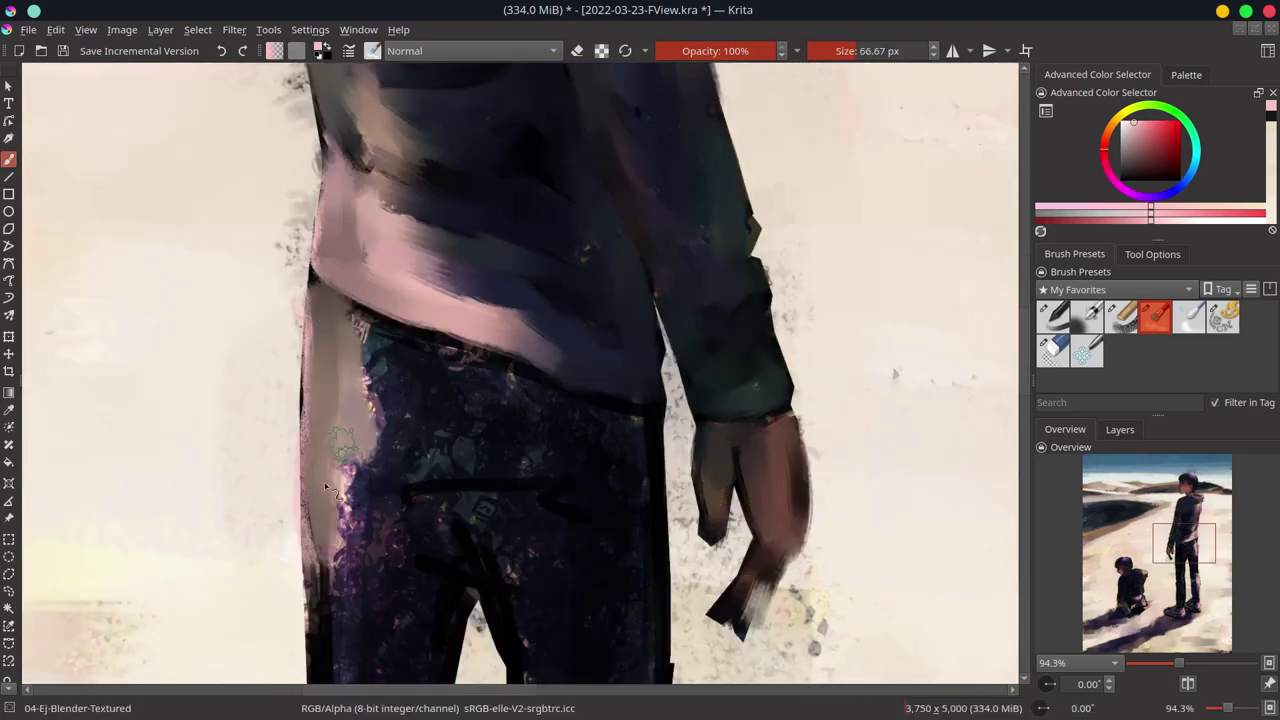
left_click_drag(330, 300, 340, 530)
left_click_drag(380, 330, 520, 410)
scroll(520, 410, "down", 3)
mouse_move(523, 251)
left_mouse_down()
mouse_move(560, 371)
mouse_move(580, 549)
left_mouse_up()
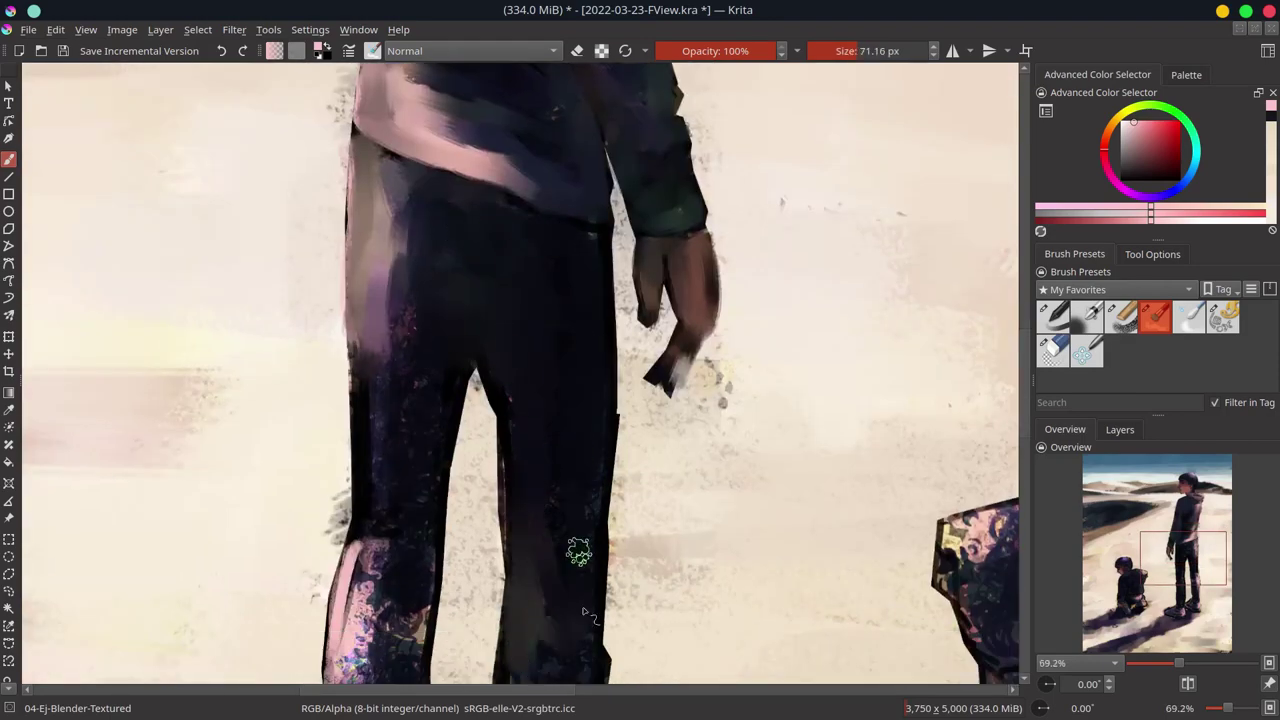
left_click_drag(370, 280, 404, 407)
scroll(404, 407, "down", 5)
left_click_drag(380, 250, 357, 466)
left_click_drag(510, 320, 529, 486)
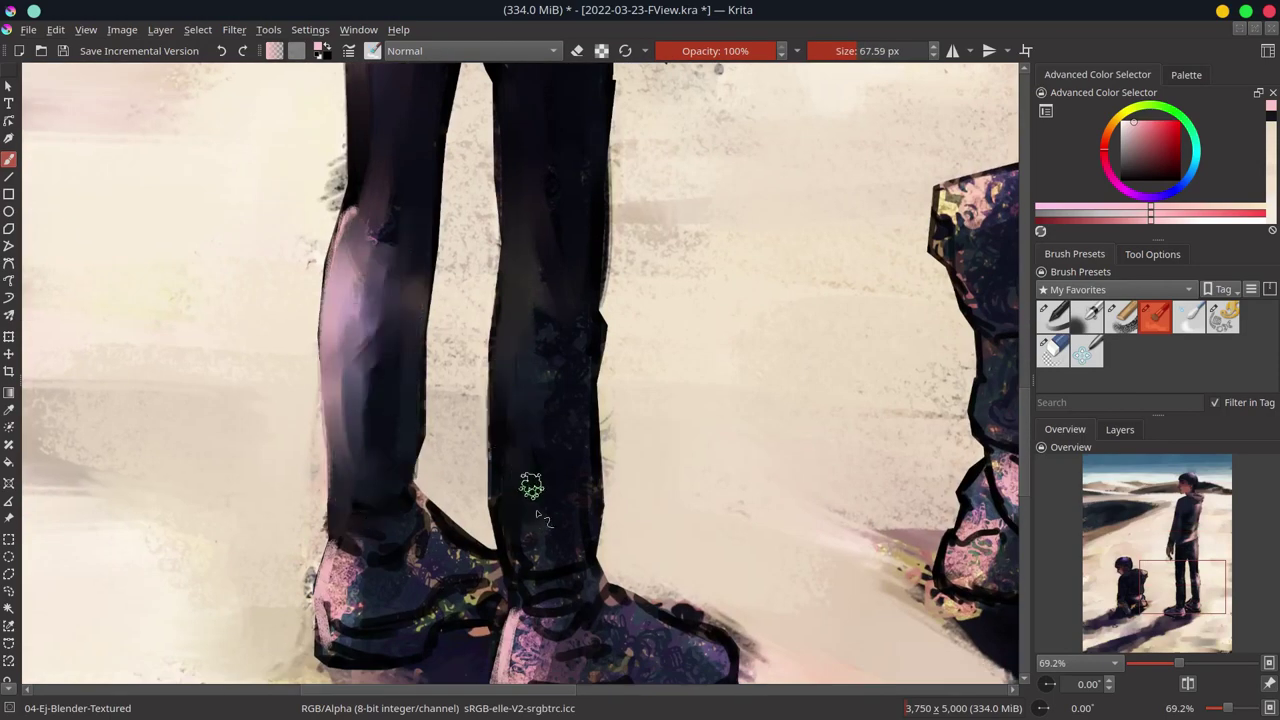
scroll(551, 604, "down", 3)
Step: Repaint both shoes and blend the shadow beneath them
left_click_drag(330, 520, 449, 434)
left_click_drag(450, 480, 560, 560)
left_click_drag(560, 500, 617, 571)
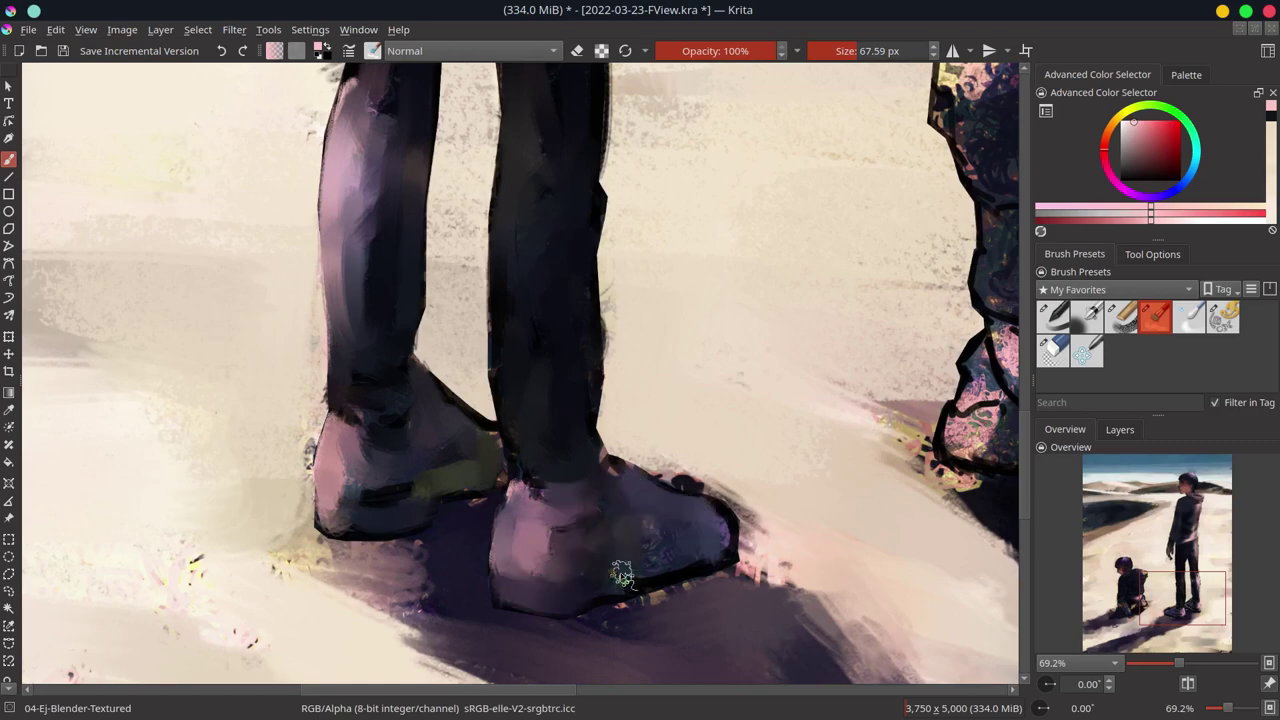
left_click_drag(680, 540, 484, 479)
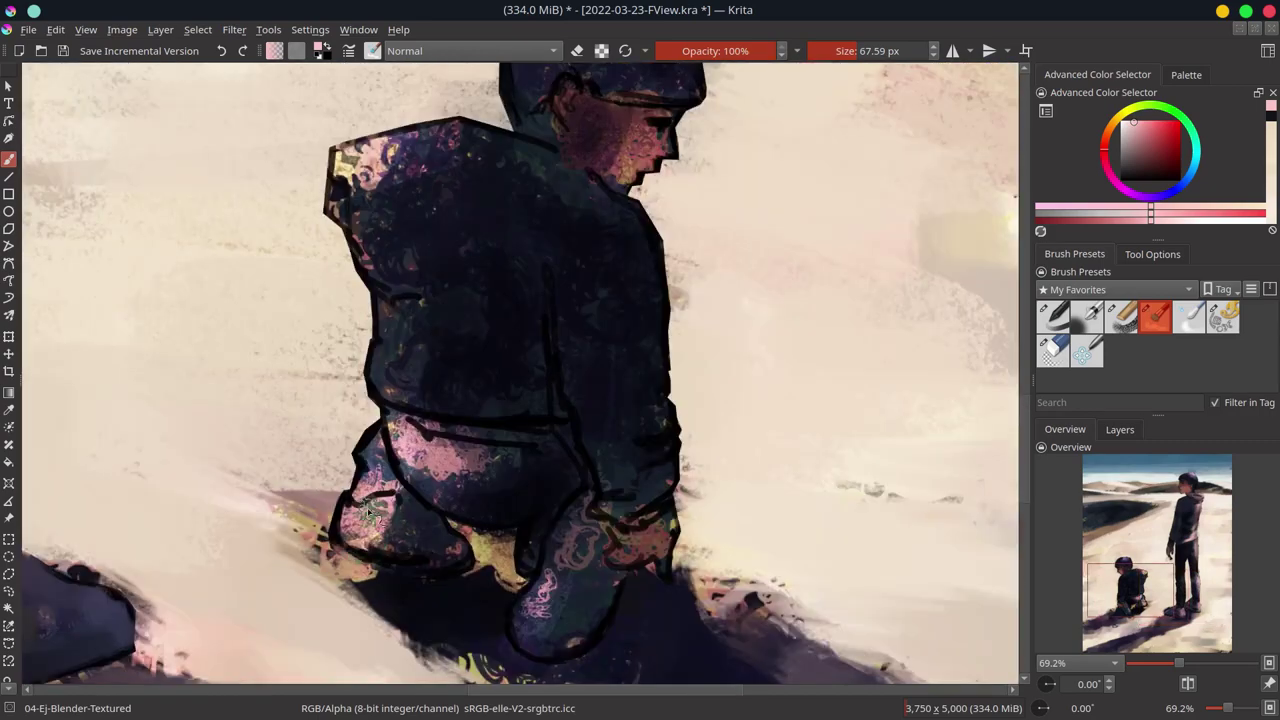
Step: Light and blend the crouching child's legs, hands, jacket, shoulder and head
mouse_move(340, 500)
left_mouse_down()
mouse_move(445, 565)
mouse_move(540, 430)
left_mouse_up()
left_click_drag(340, 400, 300, 590)
mouse_move(470, 530)
left_mouse_down()
mouse_move(597, 628)
mouse_move(650, 430)
left_mouse_up()
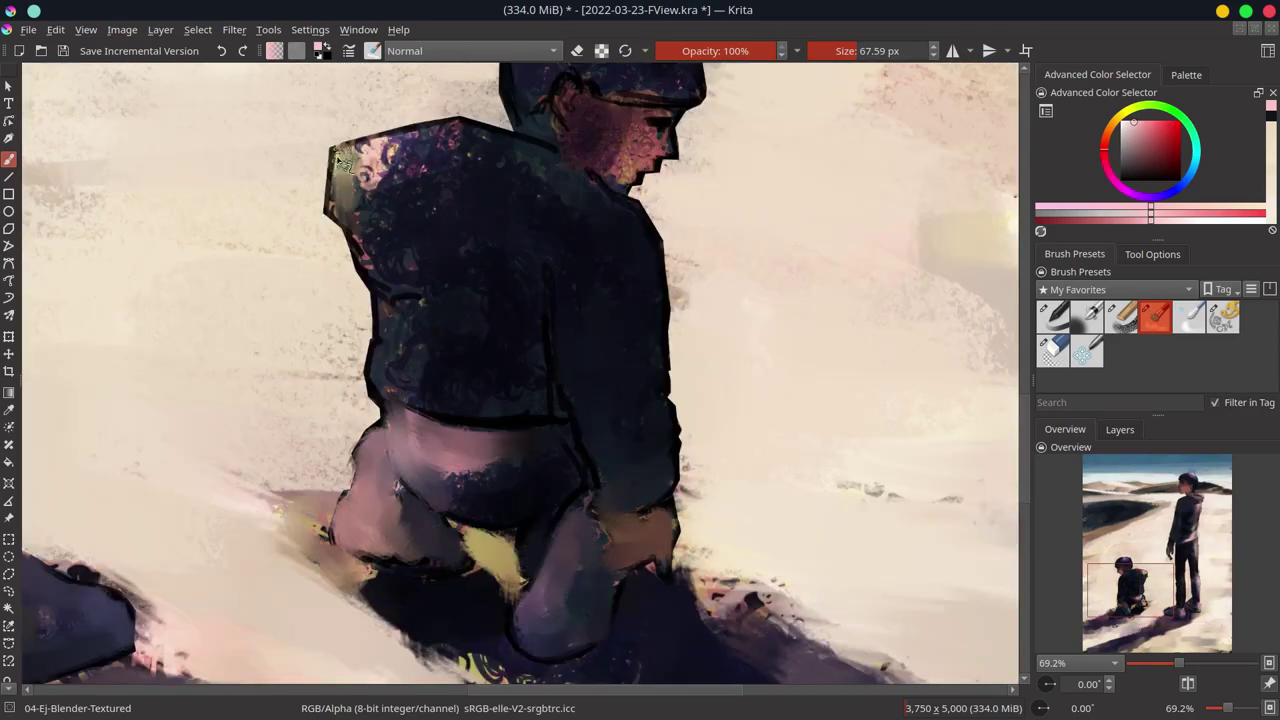
left_click_drag(345, 190, 470, 170)
left_click_drag(400, 240, 490, 397)
scroll(490, 397, "up", 3)
left_click_drag(540, 170, 640, 205)
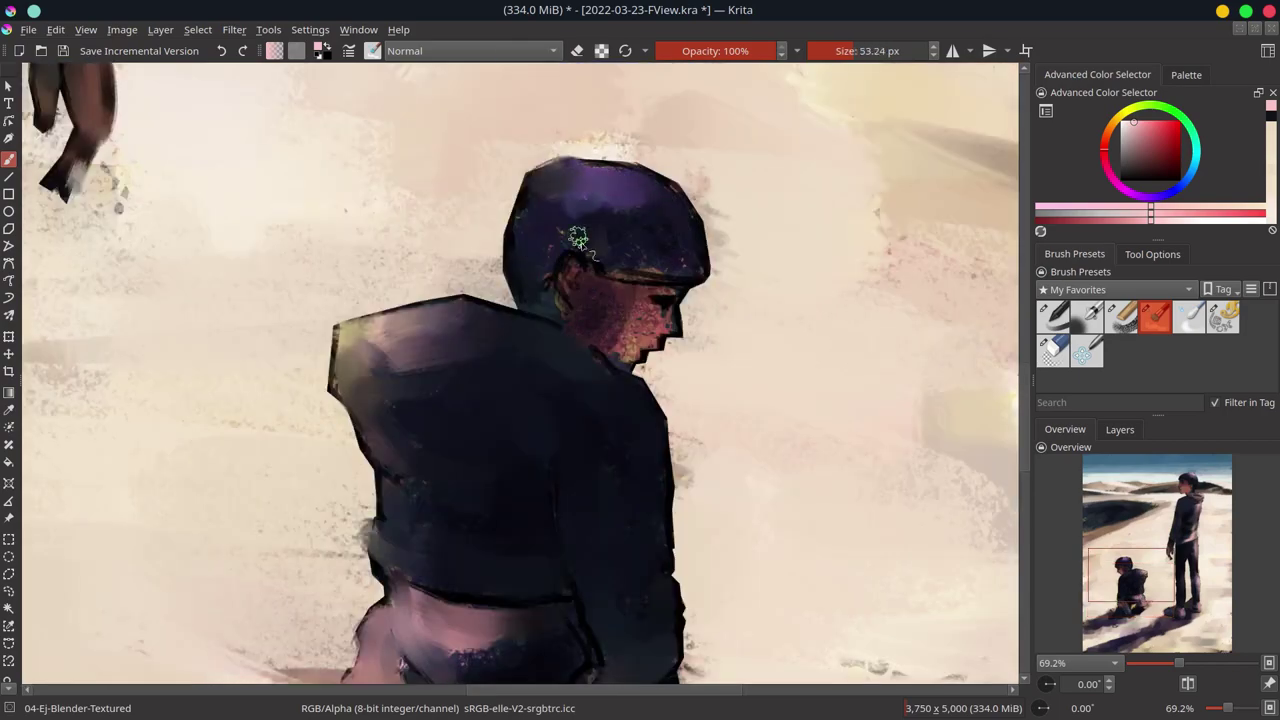
left_click_drag(620, 160, 522, 198)
Step: Zoom out to the whole painting and preview a Gaussian Blur, then cancel it
key("2")
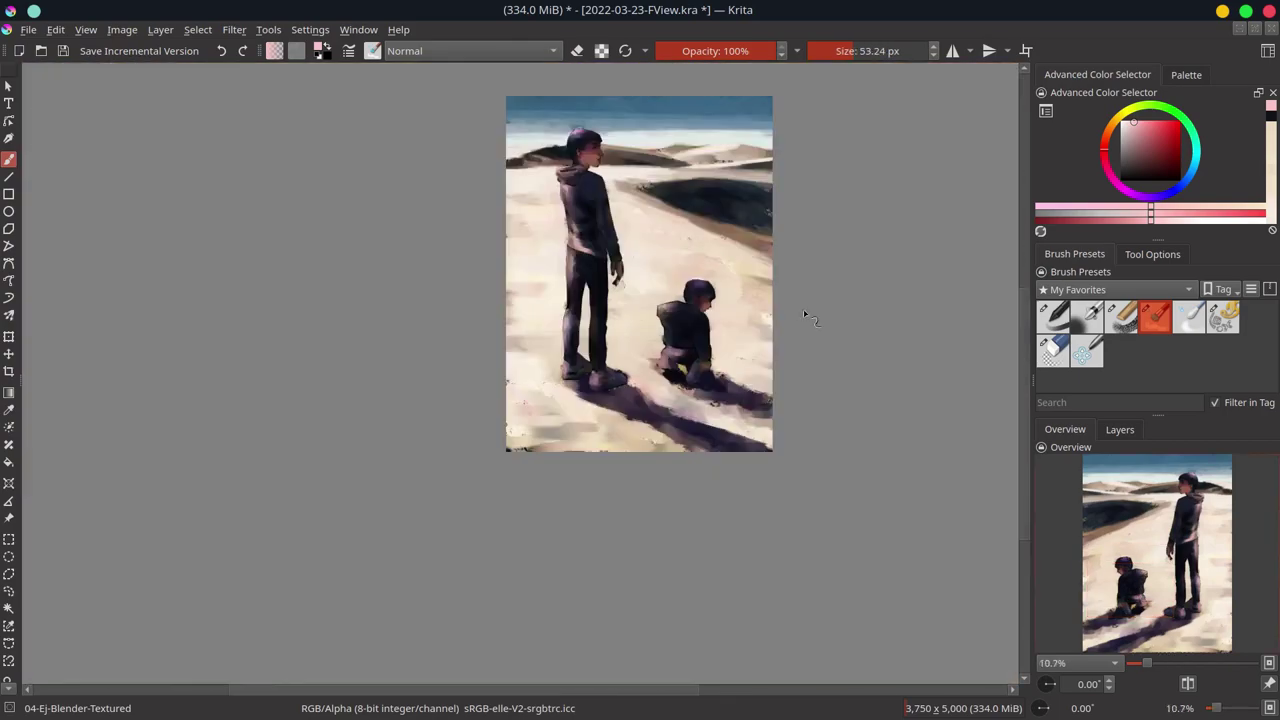
left_click(234, 29)
left_click(571, 151)
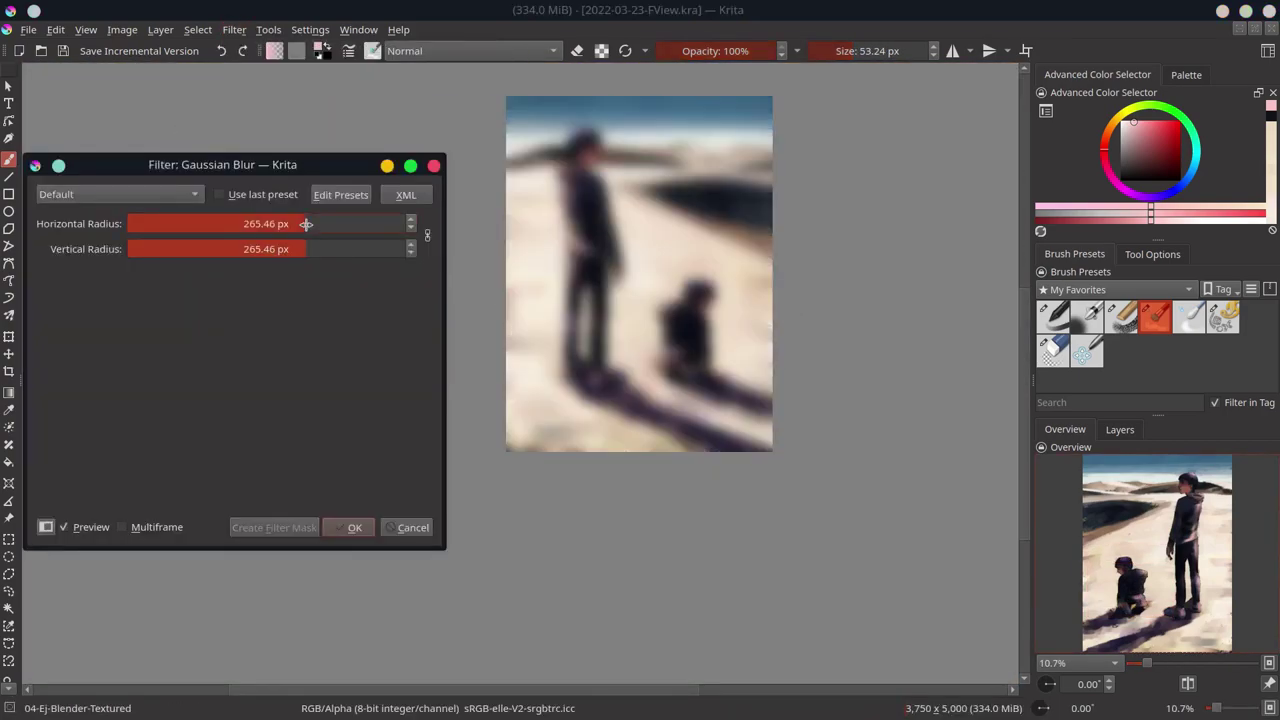
left_click(412, 527)
Step: With a smaller grainy chalk brush, sample cream, blue-grey and pale mint colours, then save
key("/")
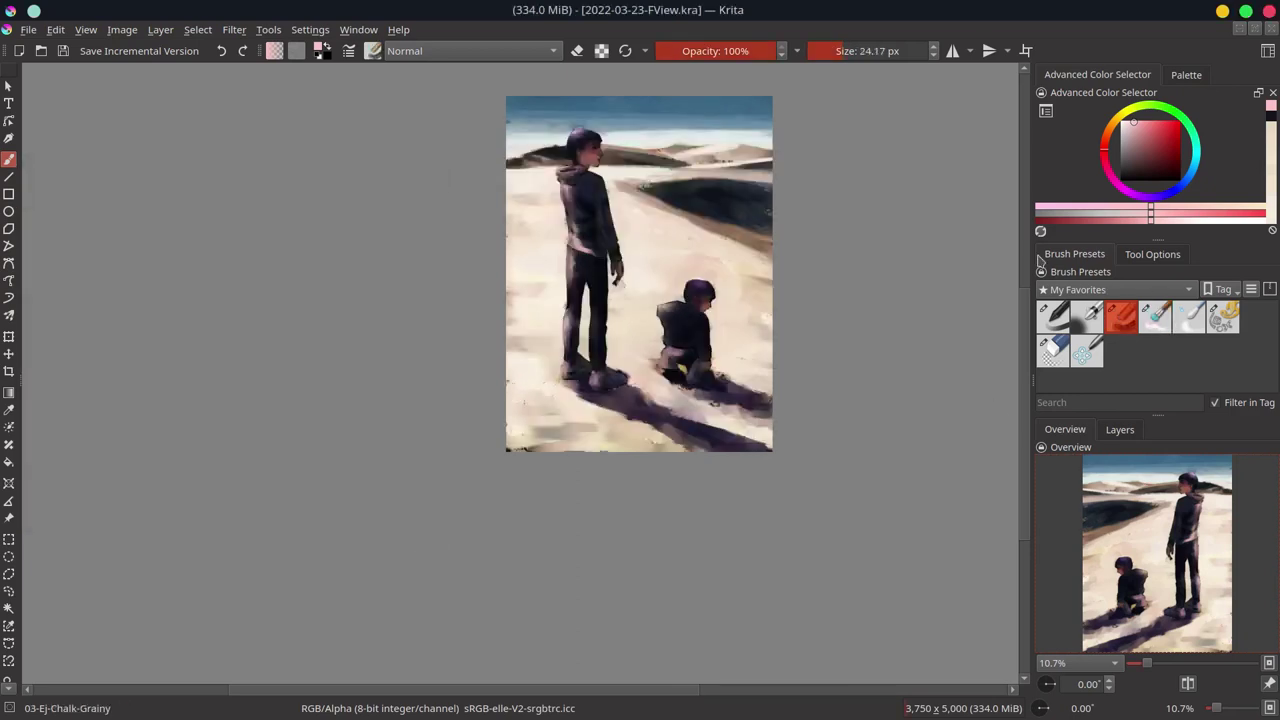
left_click(537, 217, "ctrl")
key("bracketleft")
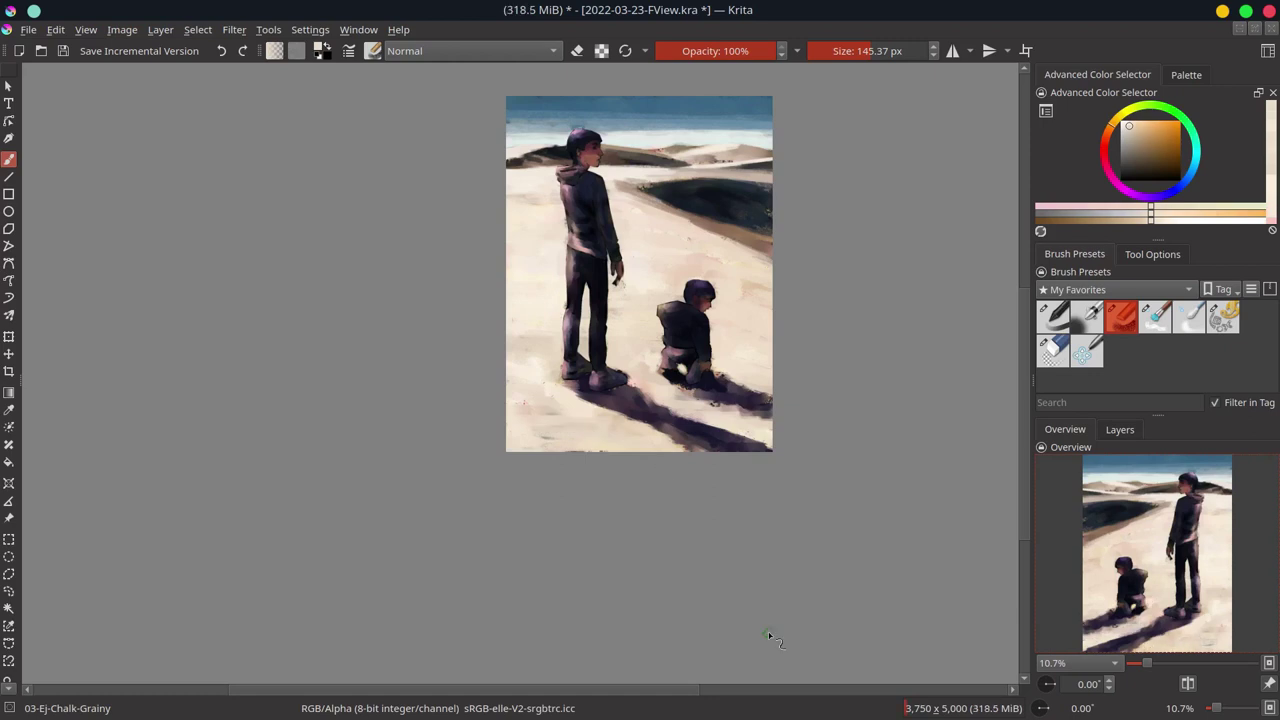
left_click(554, 393, "ctrl")
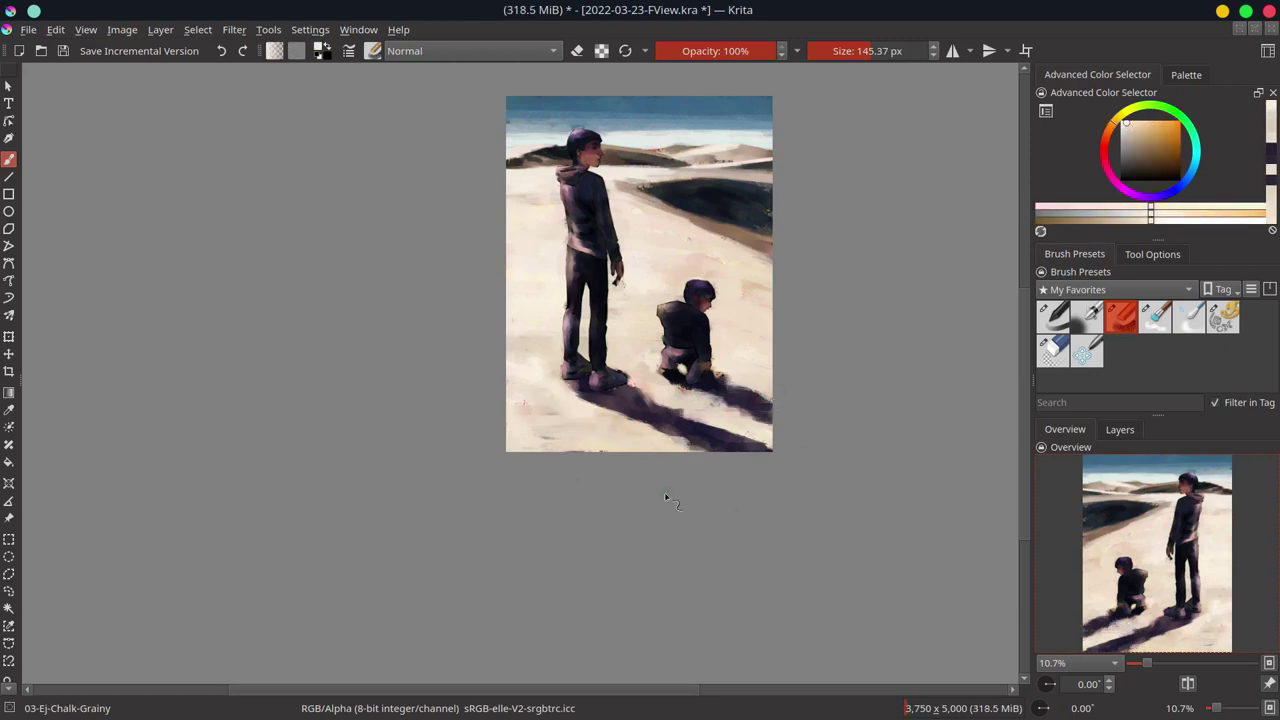
left_click(647, 186, "ctrl")
key("bracketleft")
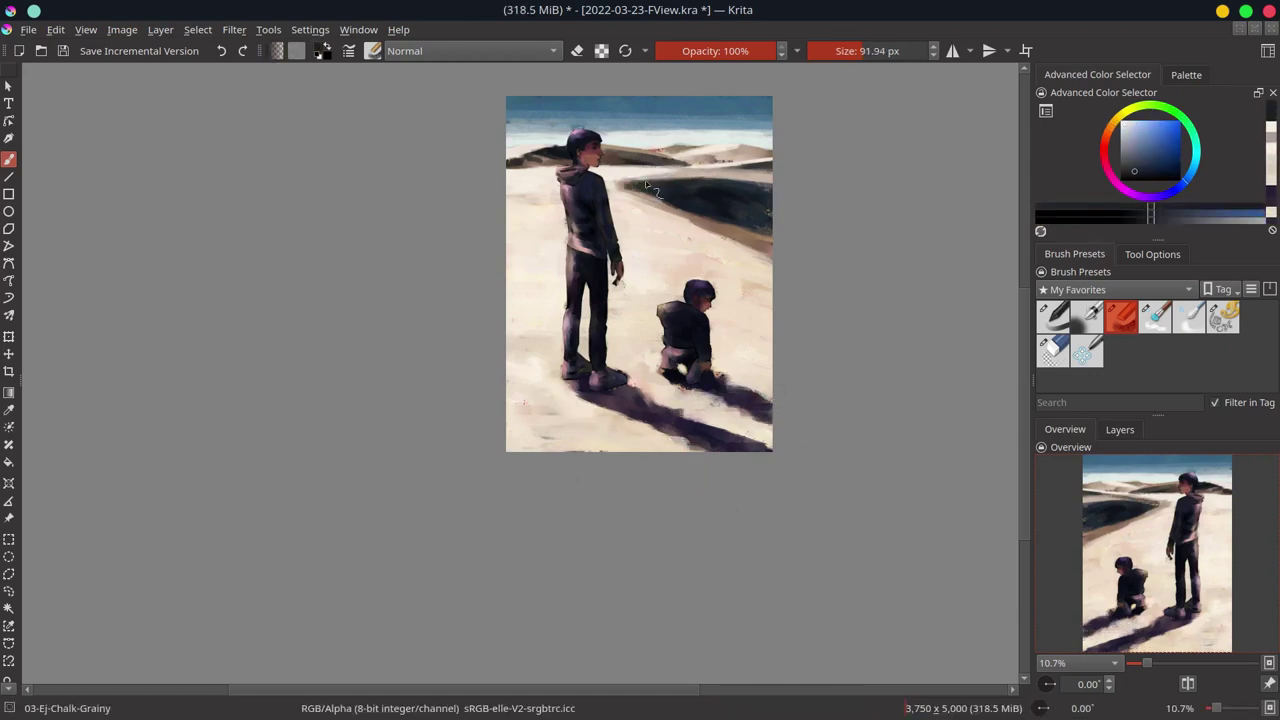
left_click(647, 186, "ctrl")
key("bracketleft")
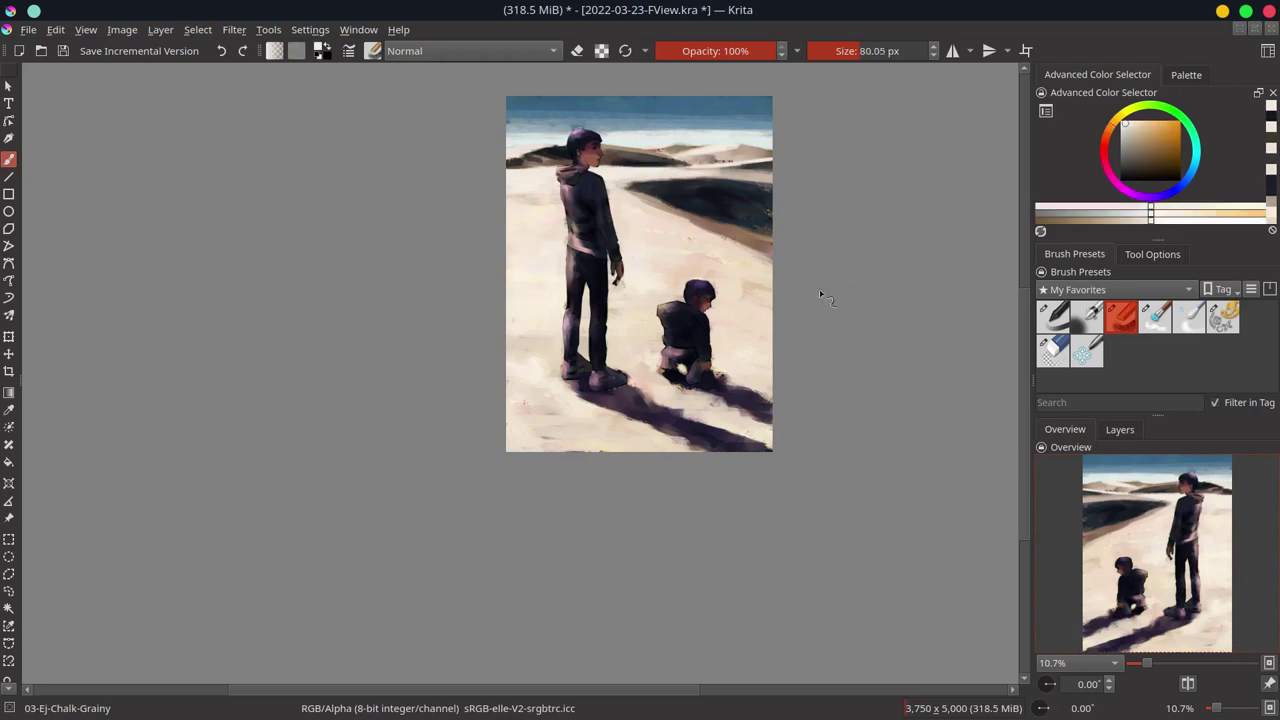
key("bracketleft")
left_click(537, 136, "ctrl")
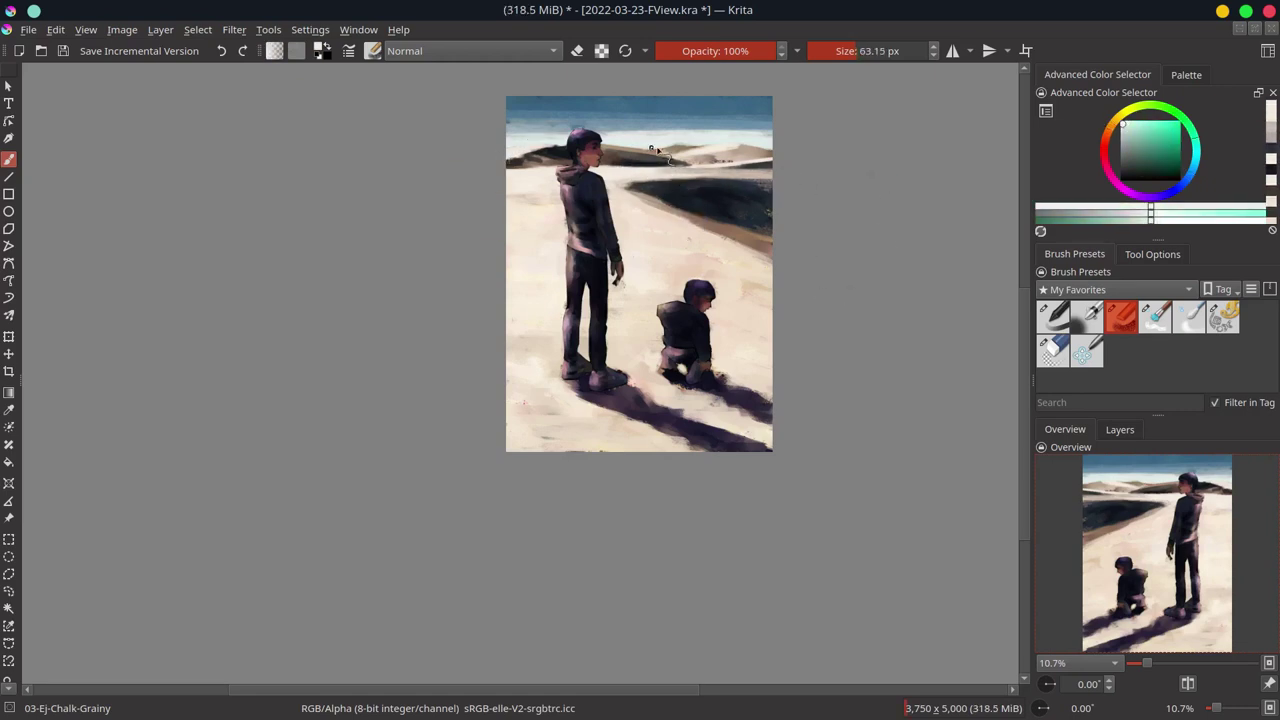
key("ctrl+s")
Step: Apply a 280.59 px Gaussian Blur to the painting and save it
left_click(234, 29)
left_click(280, 68)
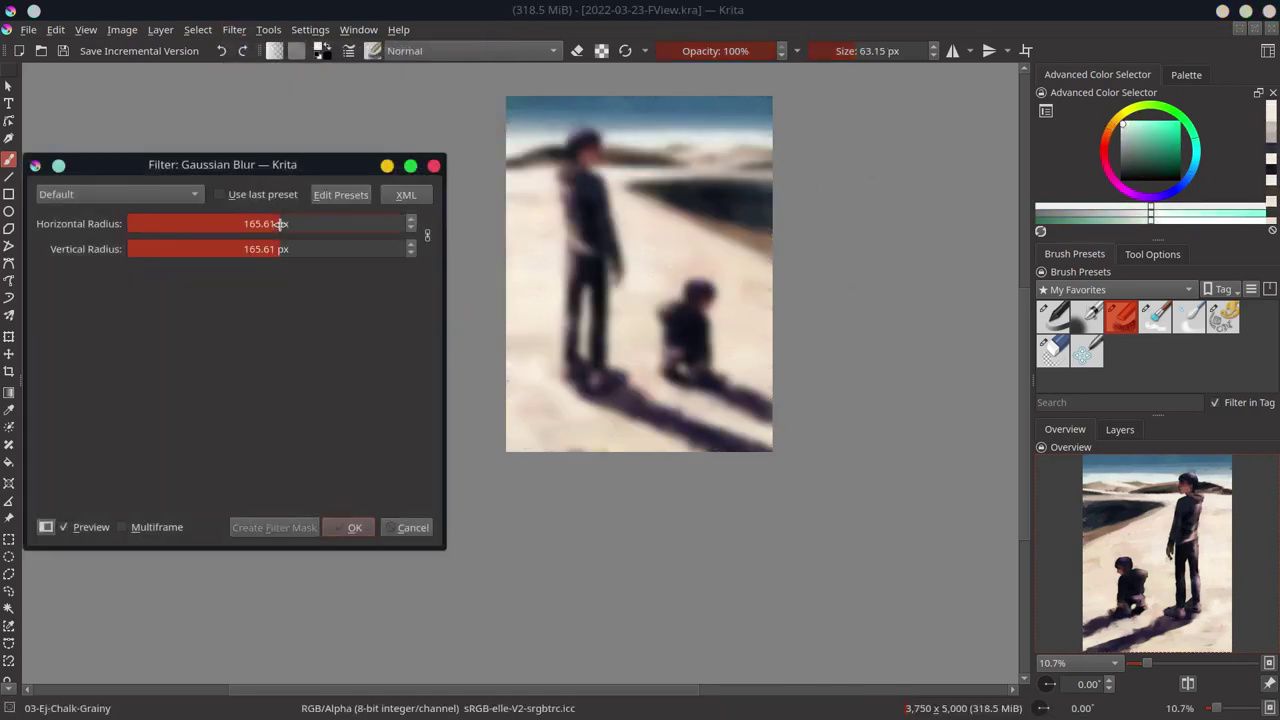
left_click_drag(286, 224, 309, 224)
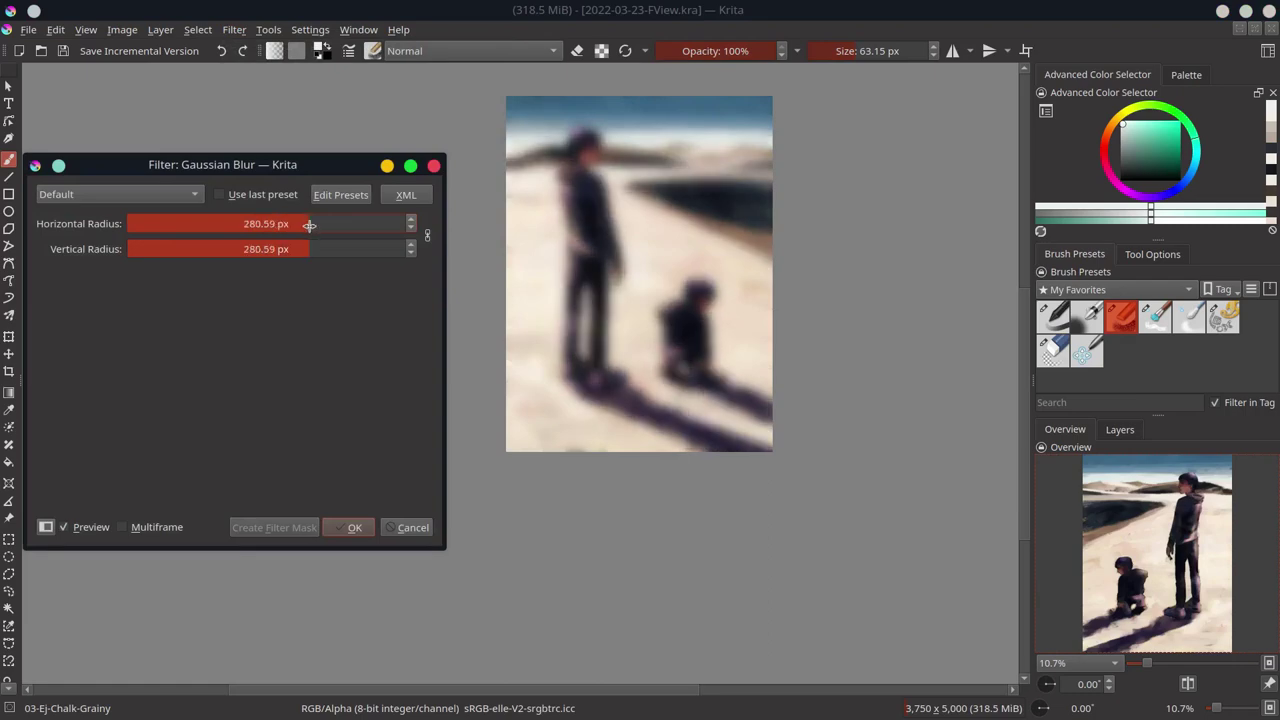
left_click(353, 527)
key("ctrl+s")
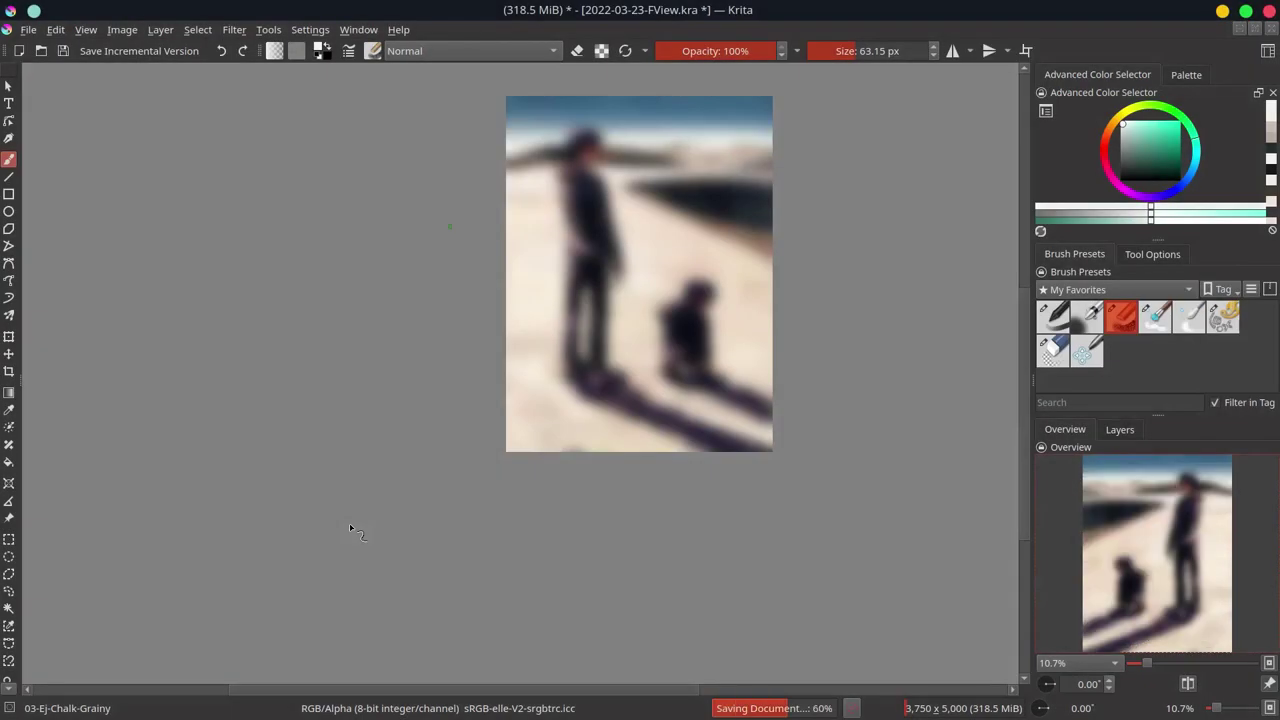
scroll(620, 238, "up", 1)
Step: Cycle the airbrush, blender and chalk presets, sampling sky blue and warm orange, with a larger brush
key("slash")
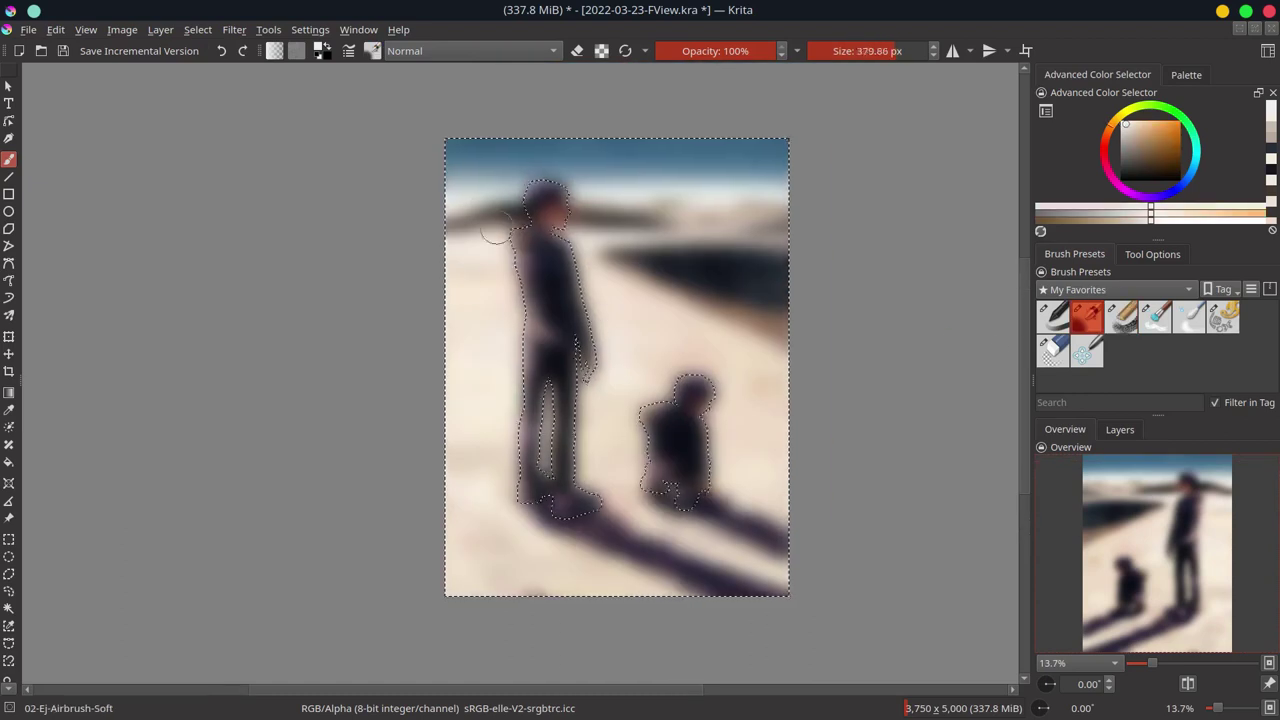
left_click(596, 188, "ctrl")
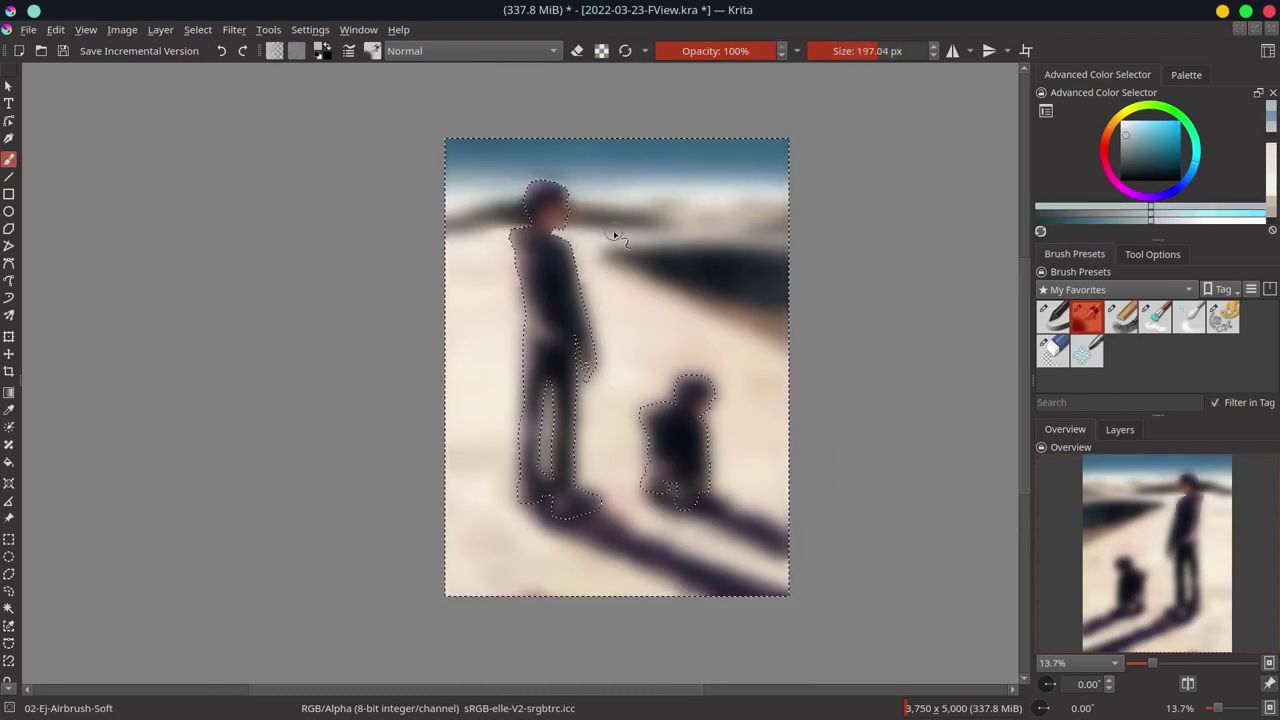
left_click(491, 234, "ctrl")
key("slash")
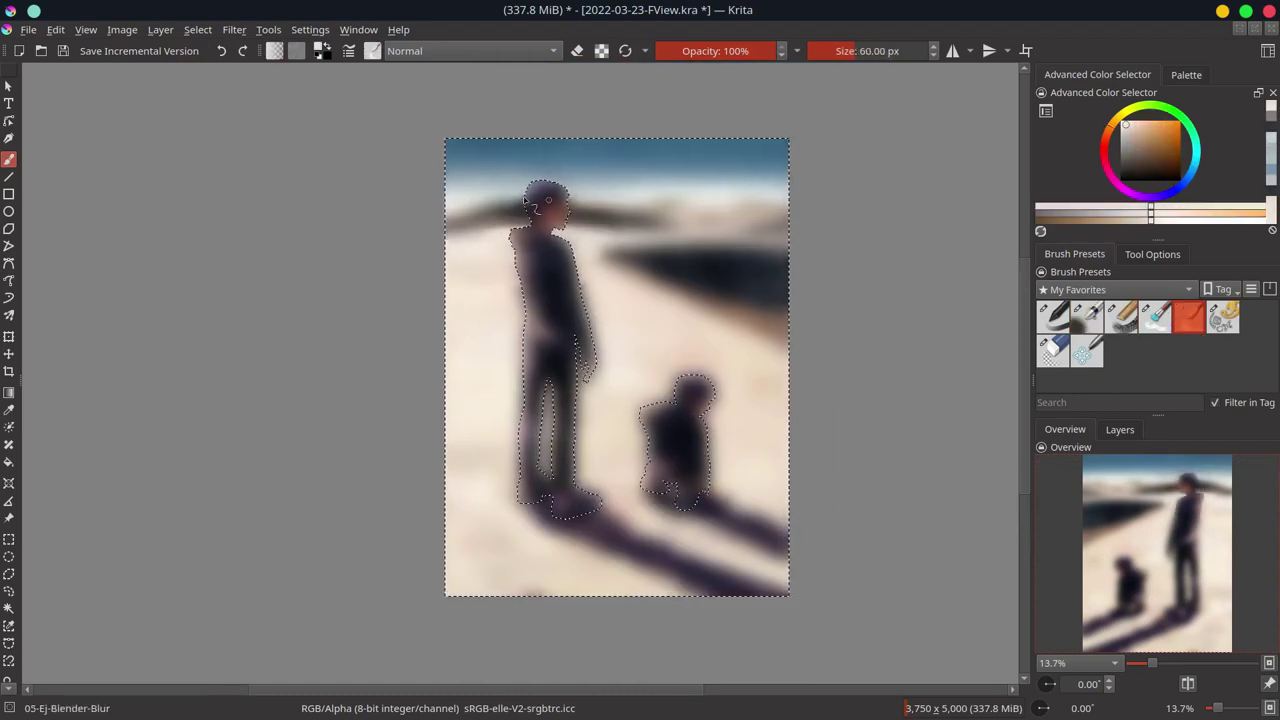
key("slash")
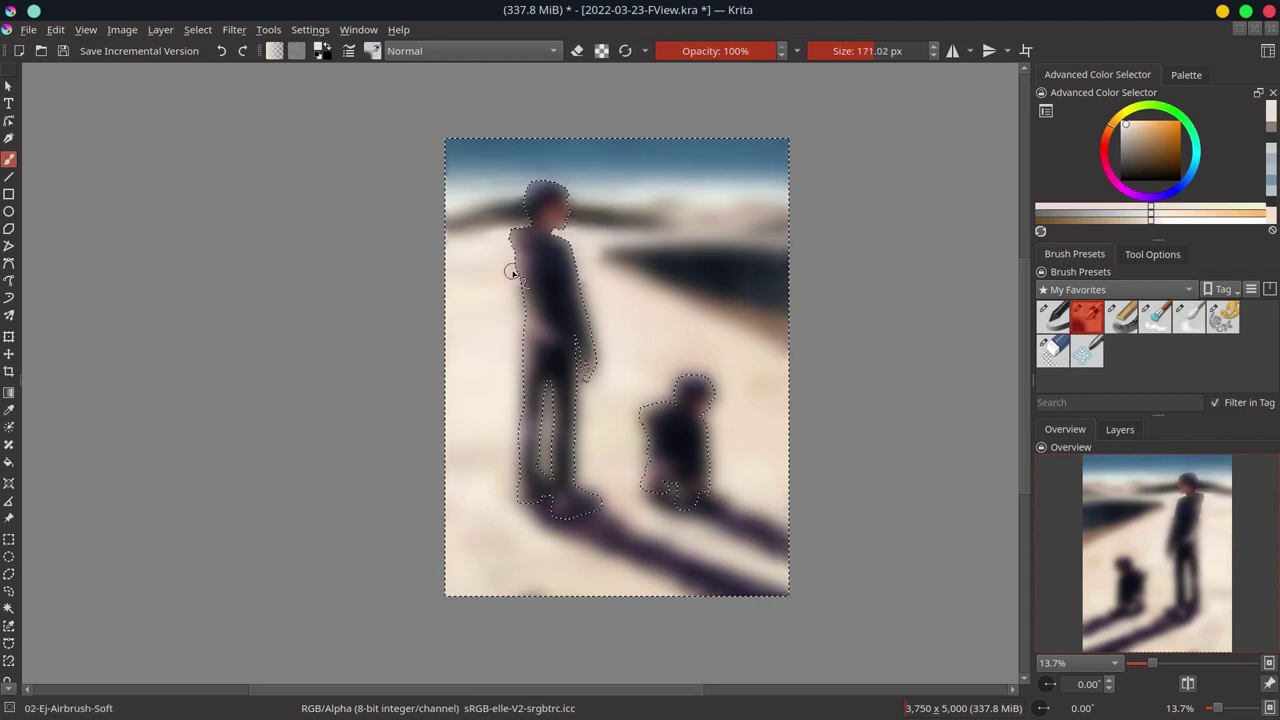
key("bracketright")
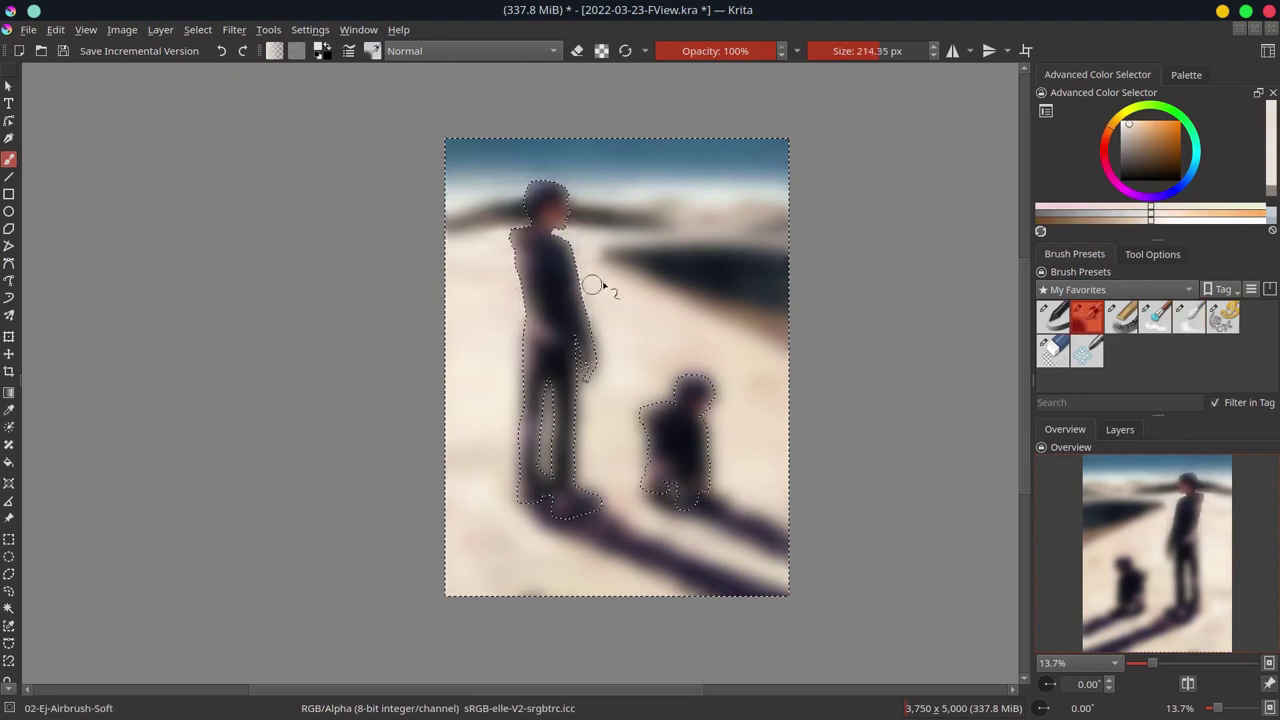
key("period")
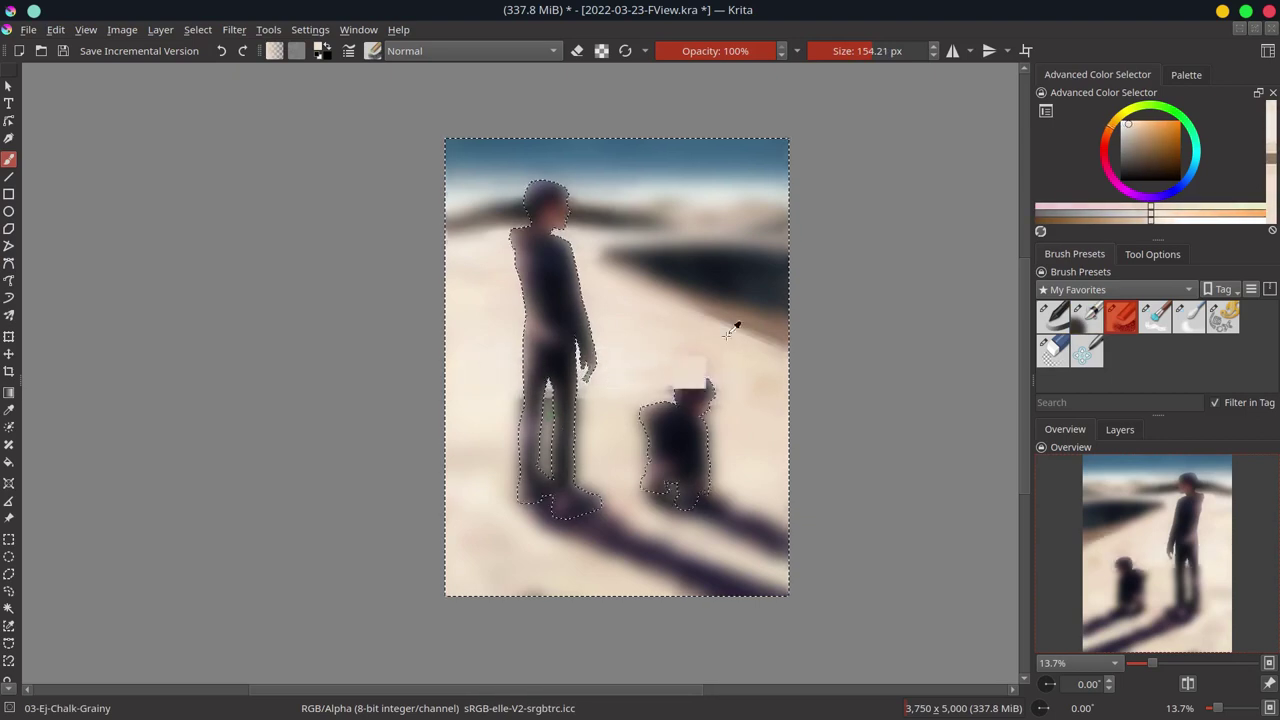
Step: Brush a faint peach stroke across the lower sand and paint dark purple shadow by the feet
left_click(733, 328, "ctrl")
key("period")
key("period")
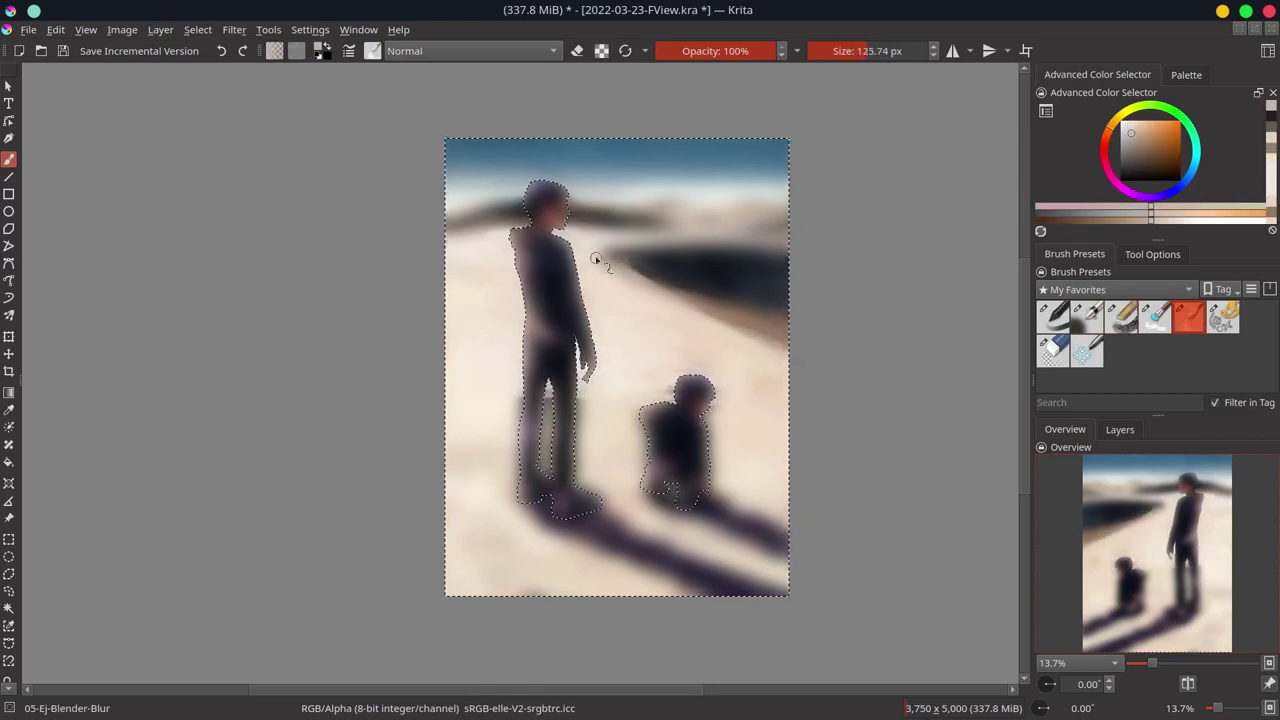
key("comma")
key("comma")
left_click(586, 443, "ctrl")
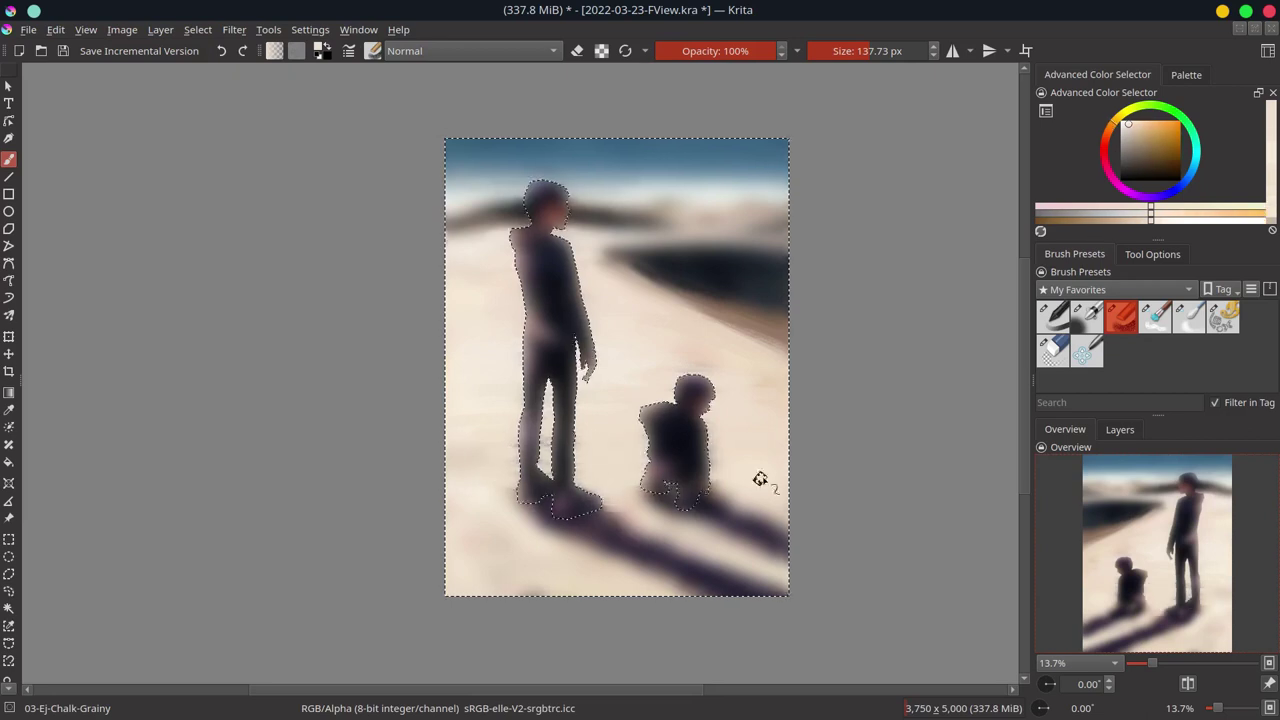
left_click_drag(627, 440, 513, 445)
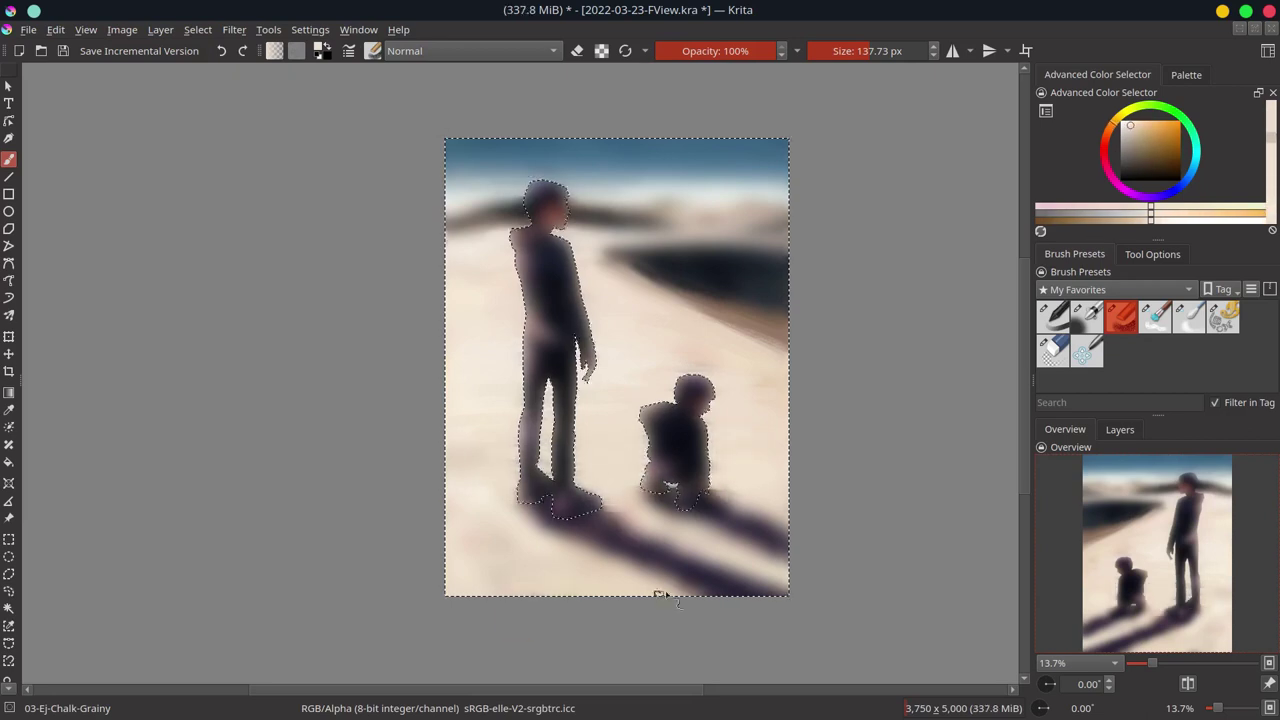
left_click(588, 505, "ctrl")
left_click_drag(588, 505, 637, 534)
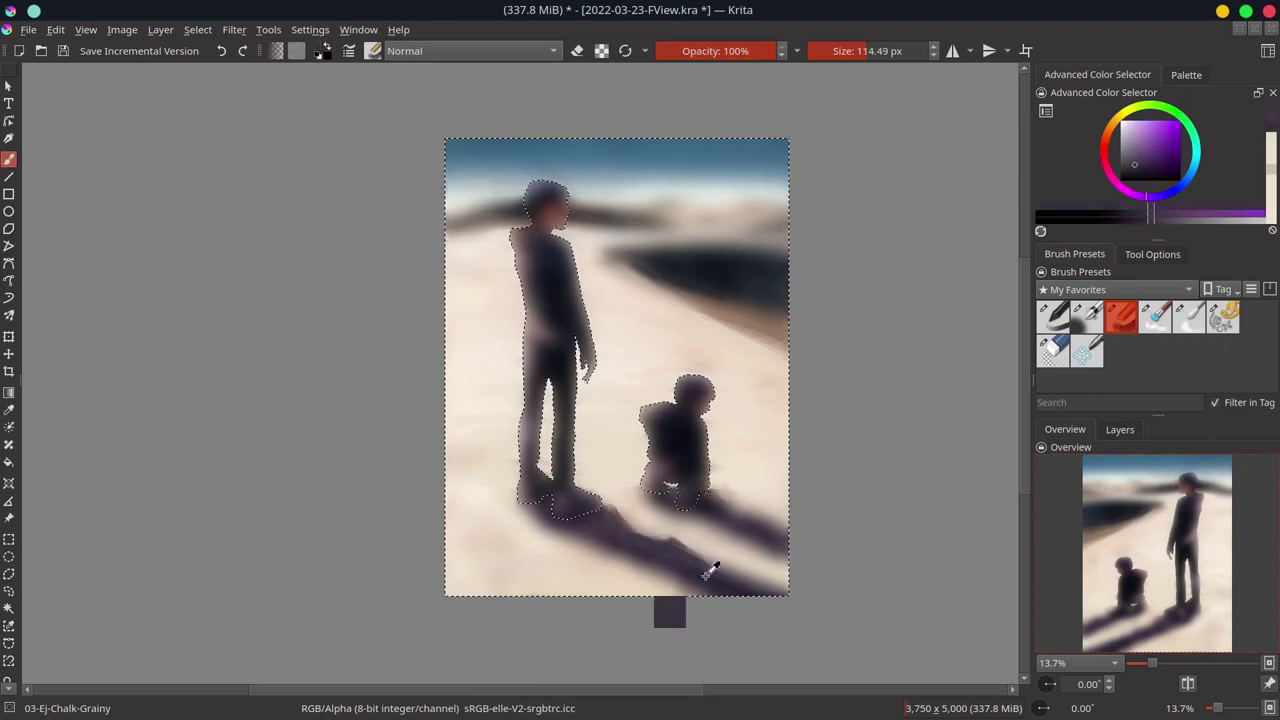
Step: Reshape the shadow by alternating light beige and dark purple sand colours with a smaller brush
left_click(610, 535, "ctrl")
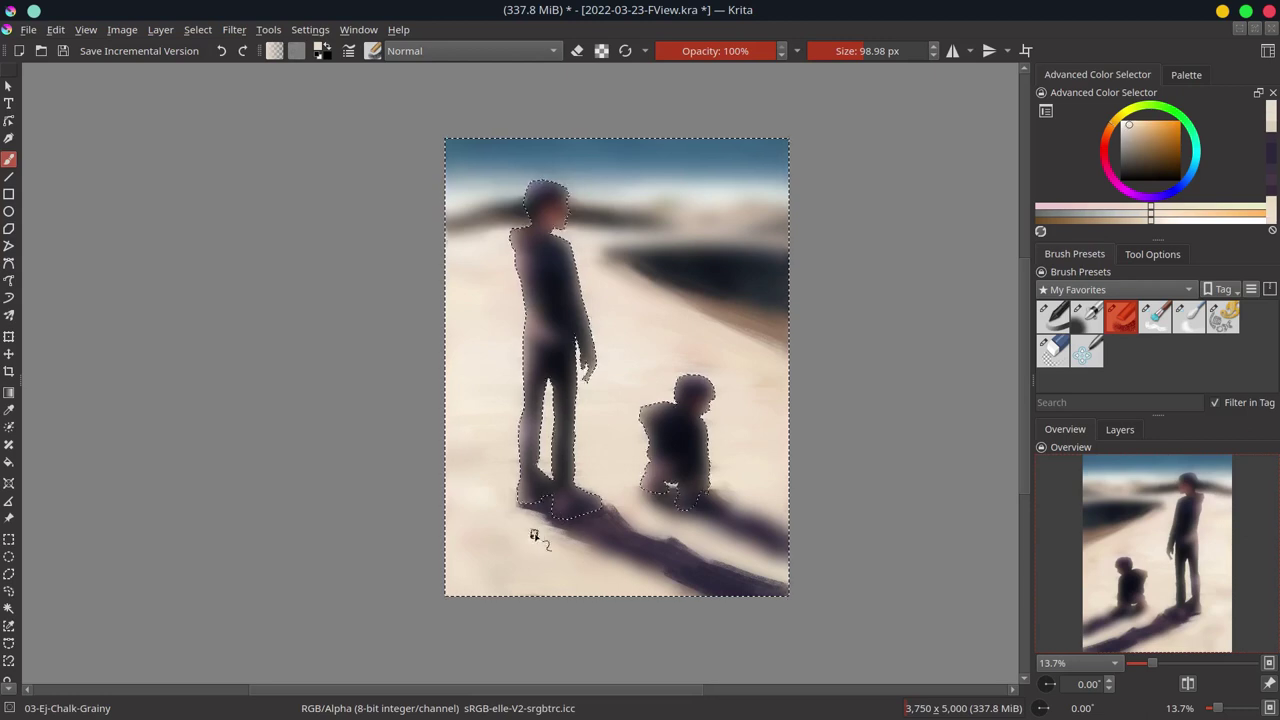
left_click(615, 521)
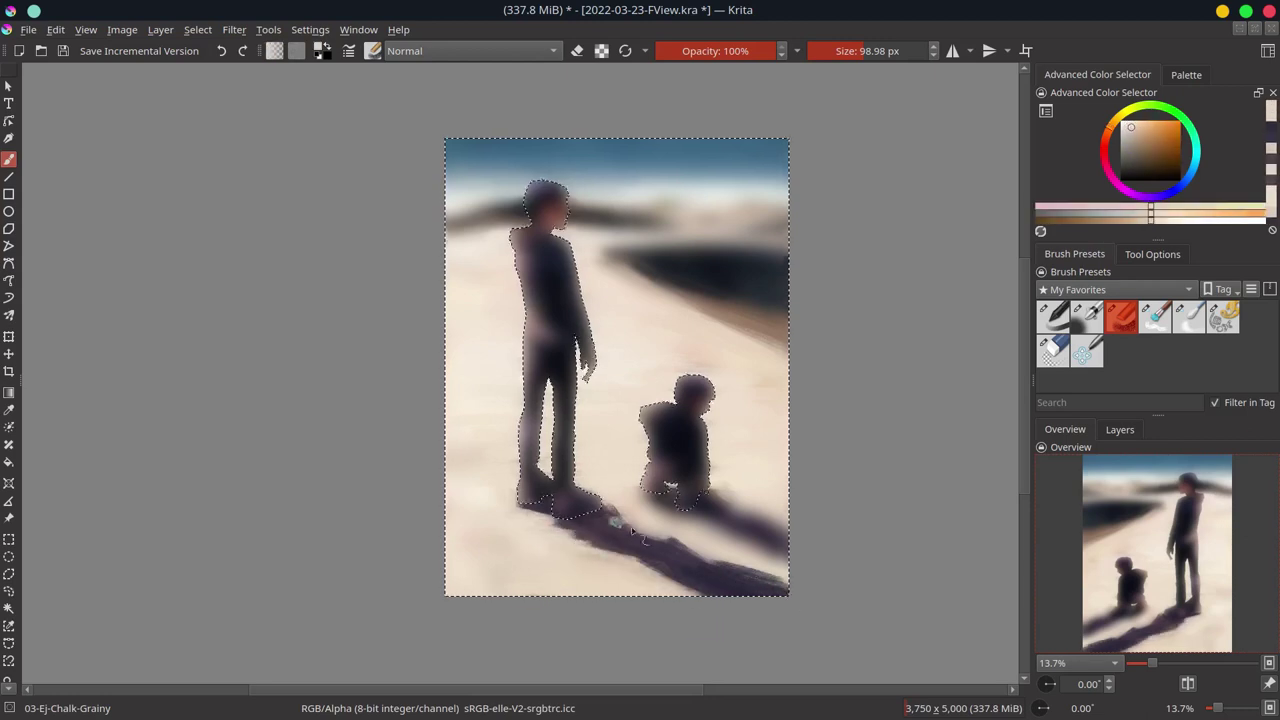
left_click(714, 543, "ctrl")
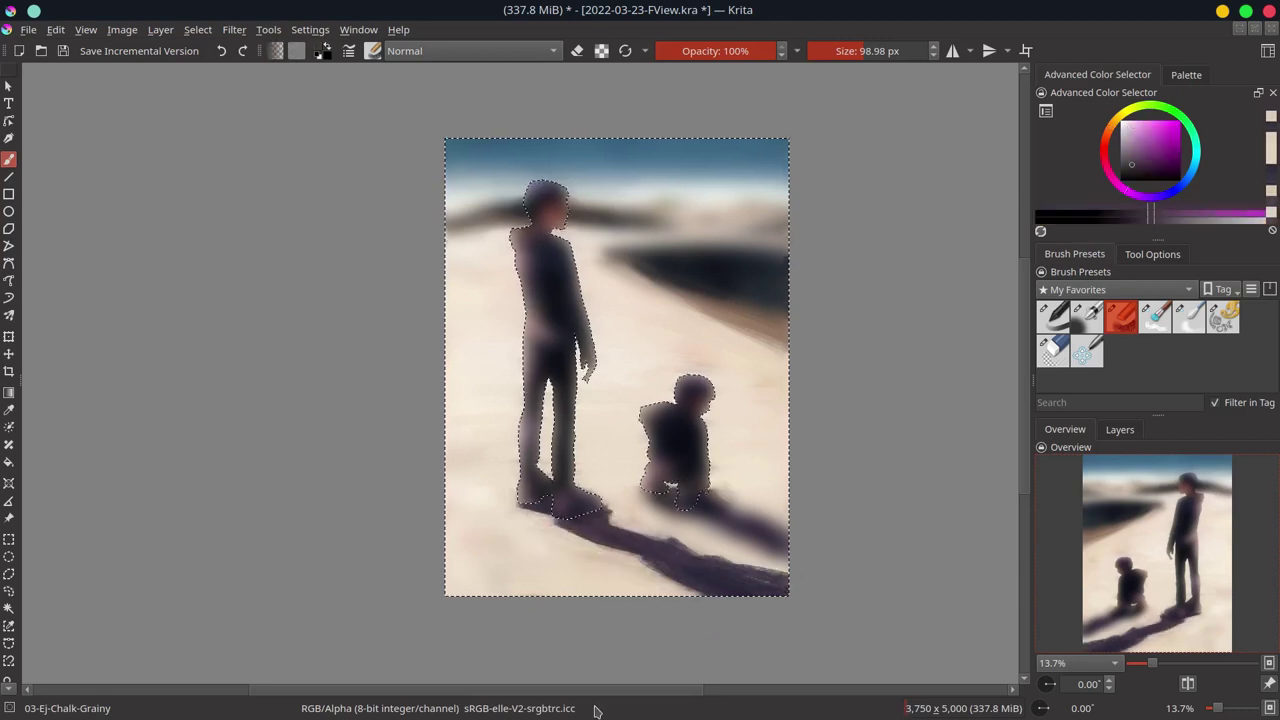
left_click(549, 531, "ctrl")
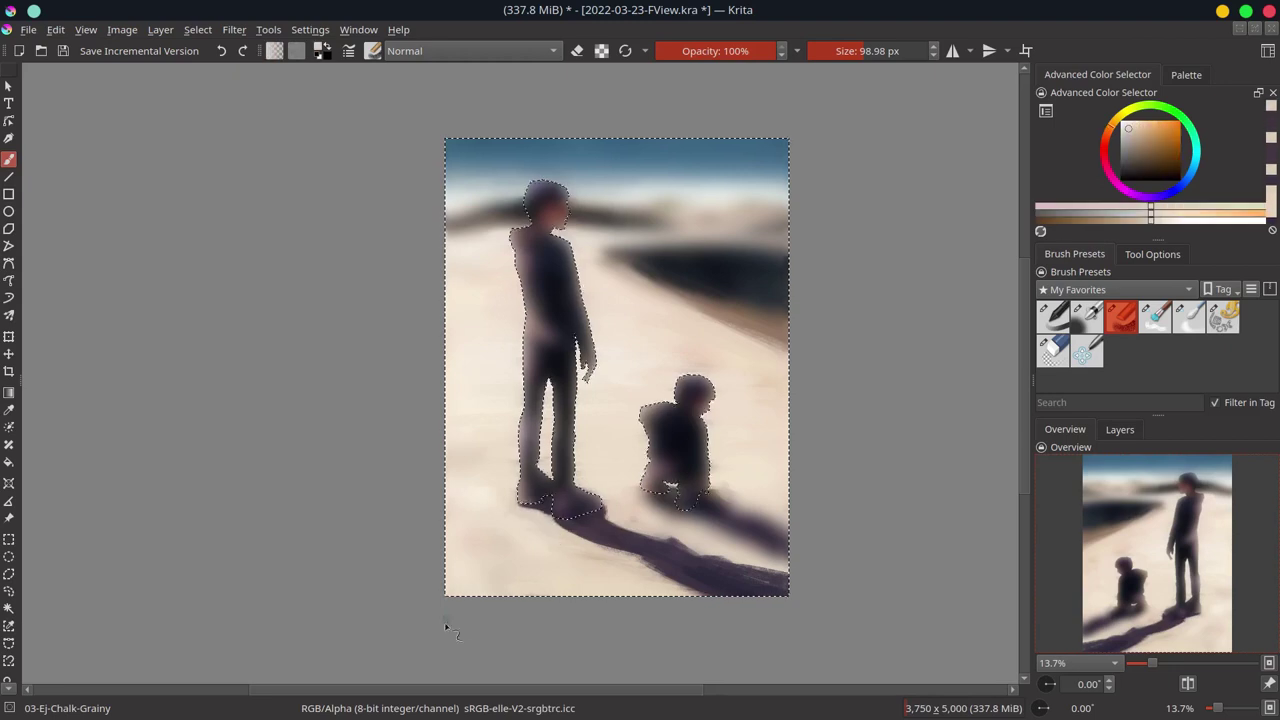
key("bracketleft")
left_click(651, 516, "ctrl")
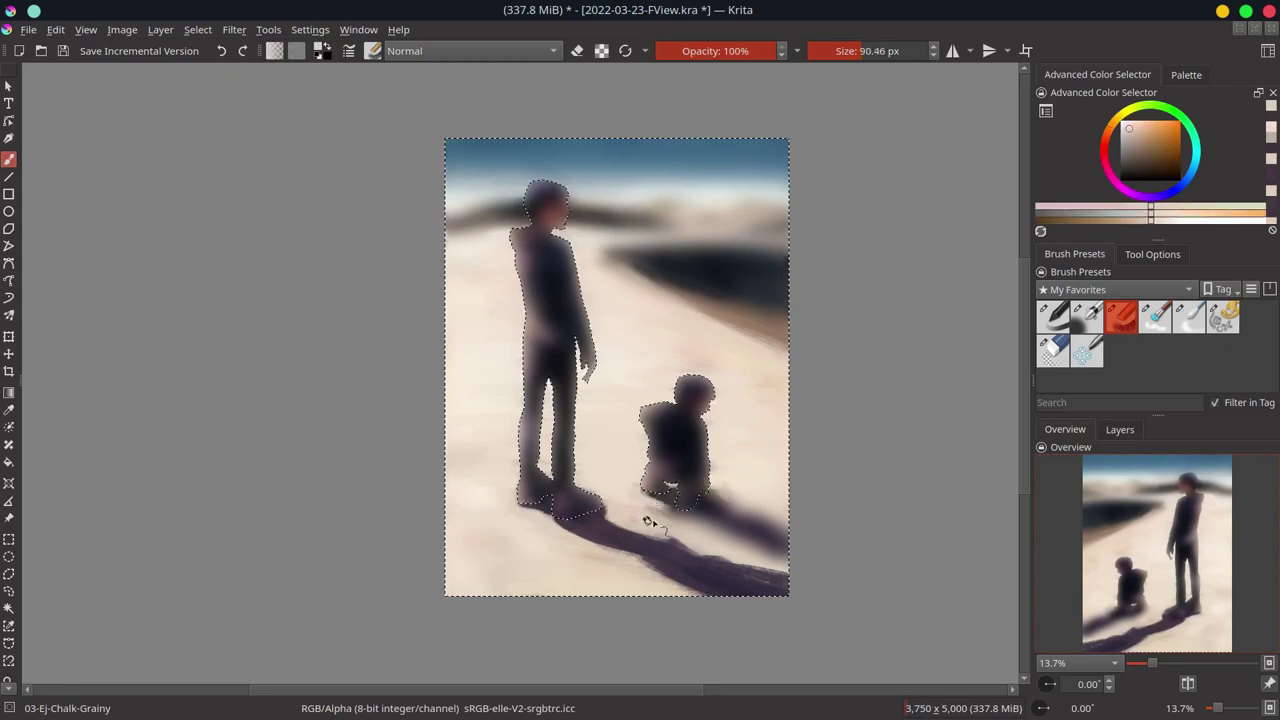
left_click(714, 518, "ctrl")
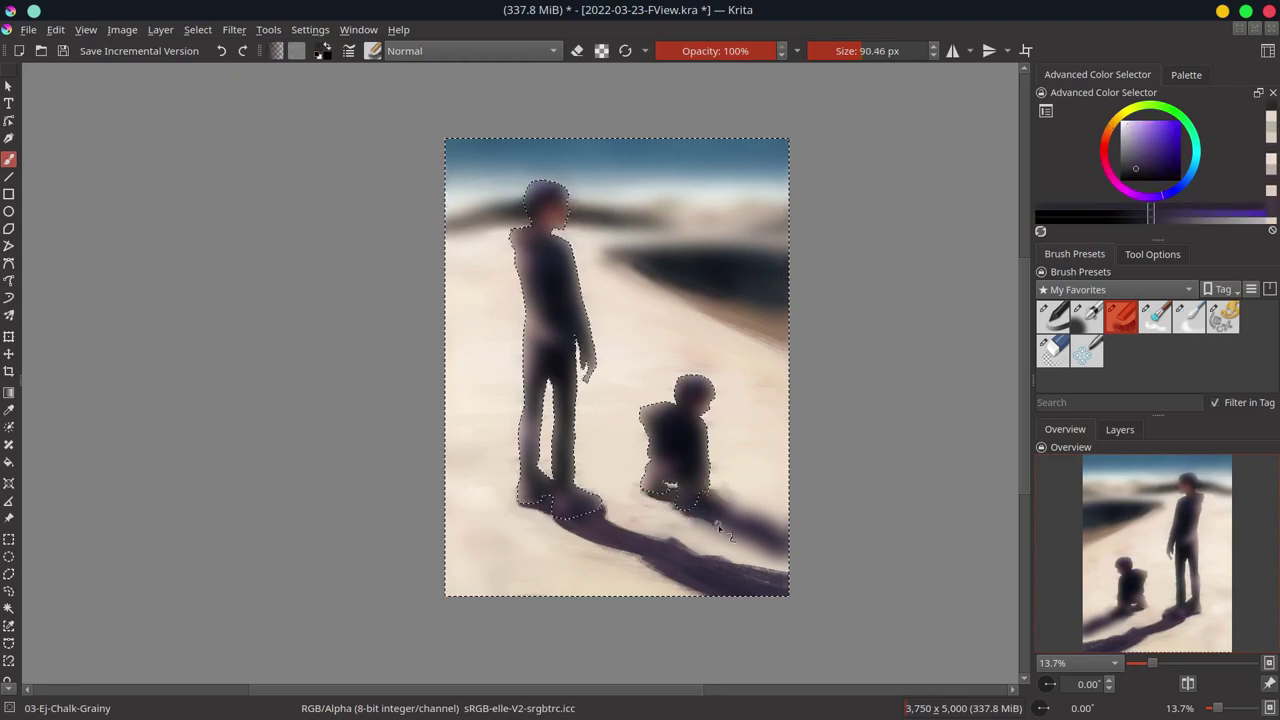
left_click(783, 531, "ctrl")
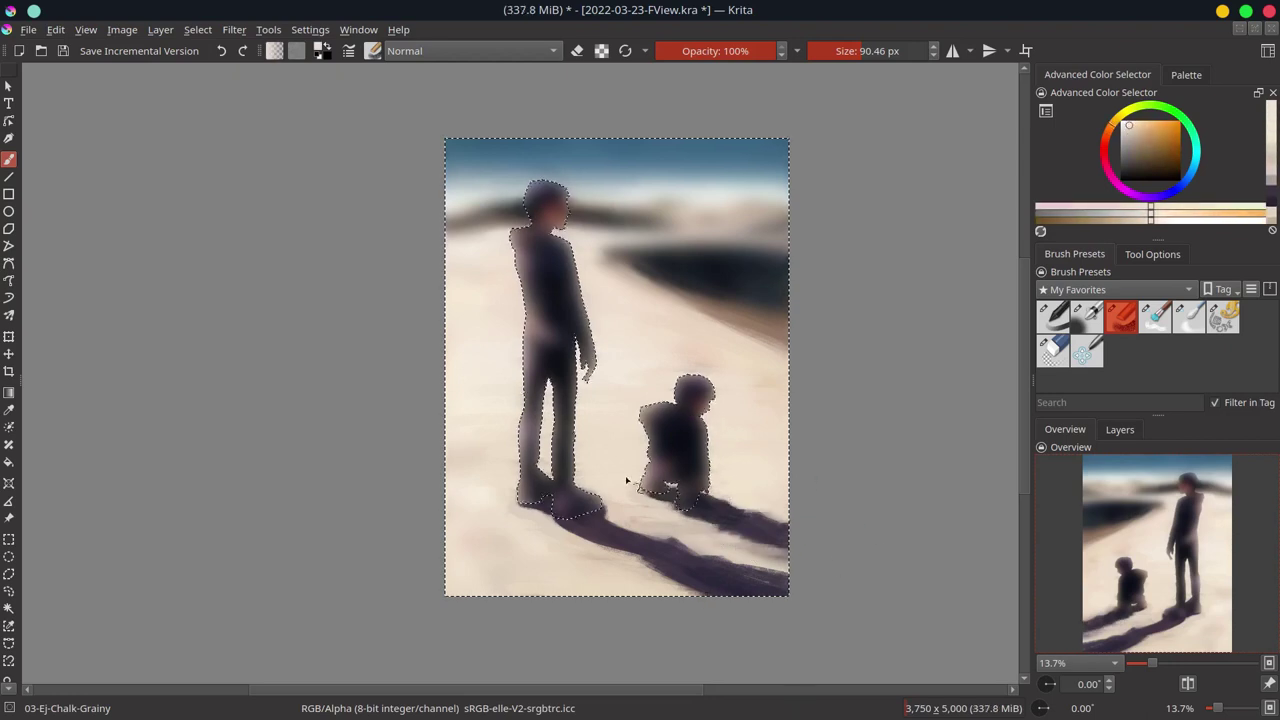
Step: Touch up the shadow beside the child's feet and clear the selection around the figures
left_click(744, 544, "ctrl")
left_click(775, 535, "ctrl")
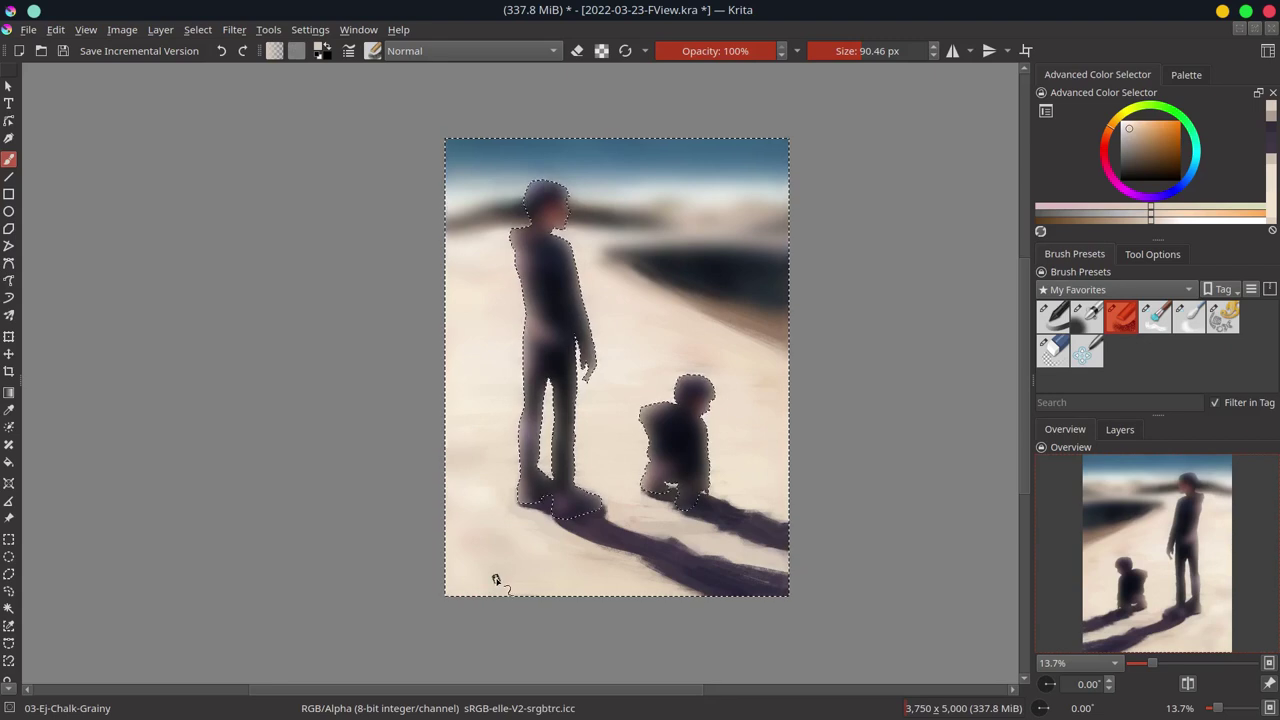
left_click(672, 487, "ctrl")
left_click(785, 497, "ctrl")
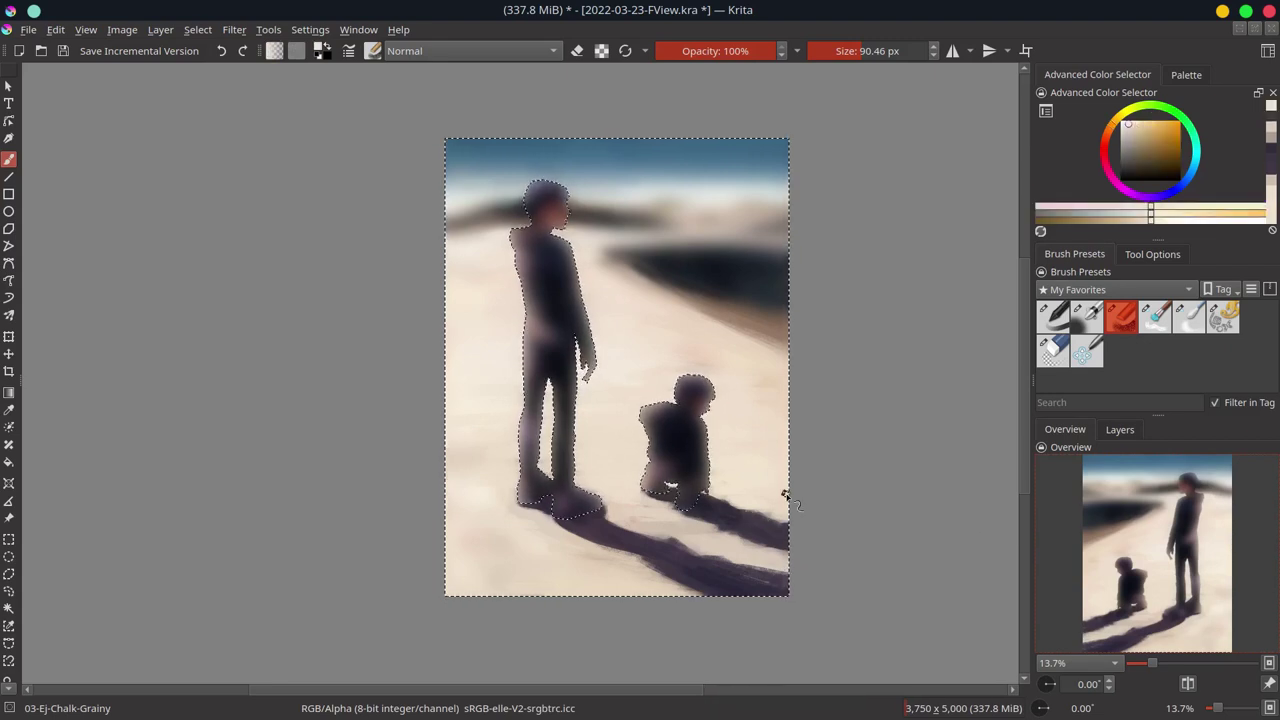
key("ctrl+shift+a")
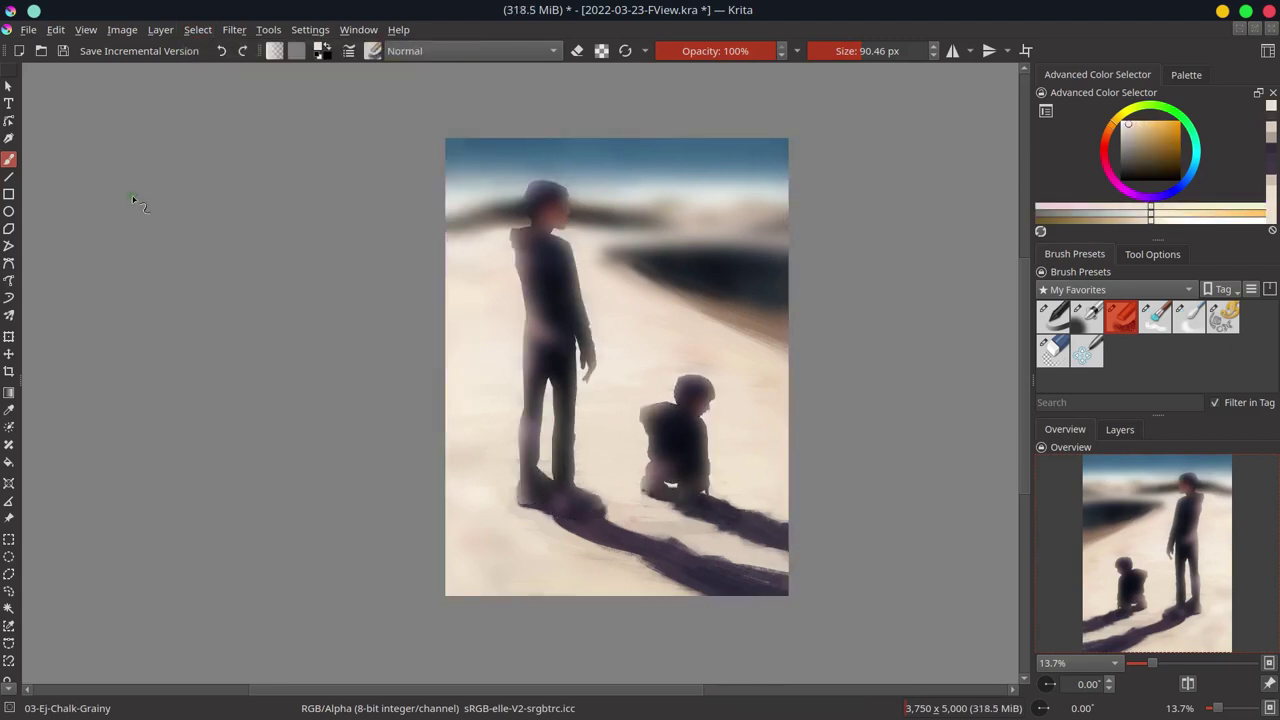
Step: Add a New Layer From Visible at 23% opacity, merge it down, and save the file
left_click(1120, 429)
right_click(1108, 531)
left_click(1100, 234)
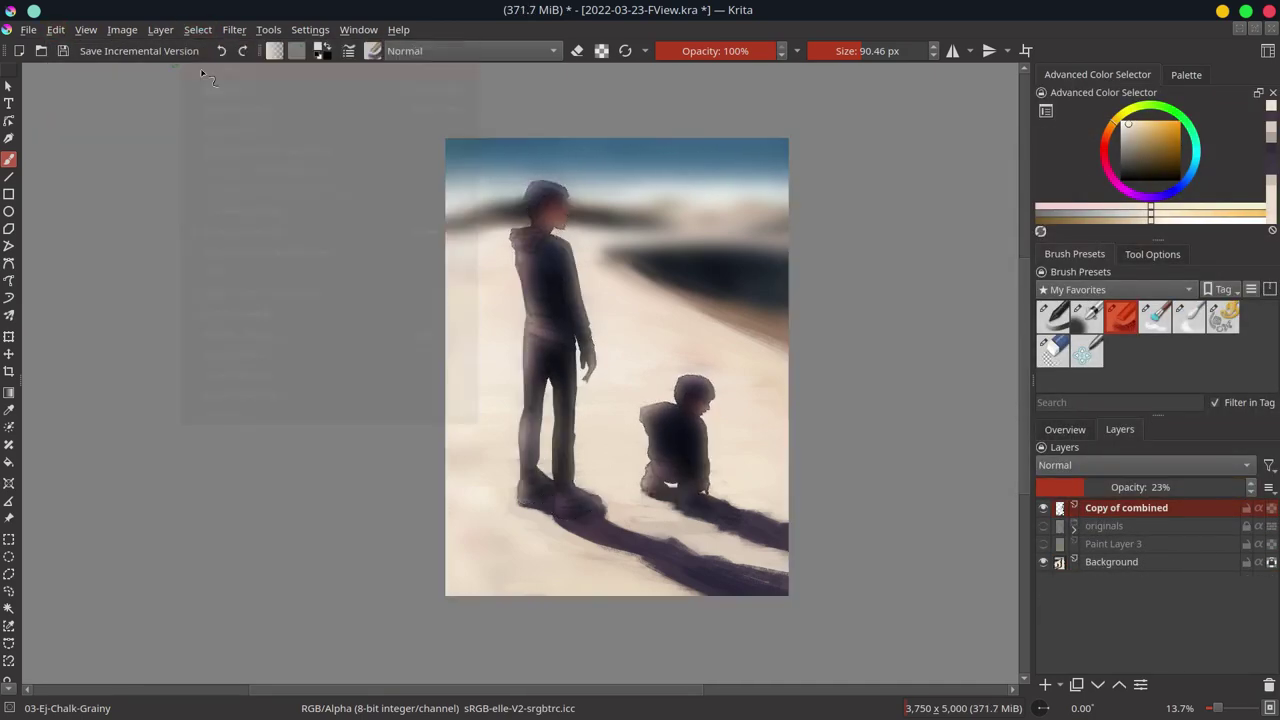
right_click(1126, 507)
left_click(1128, 260)
left_click(1065, 429)
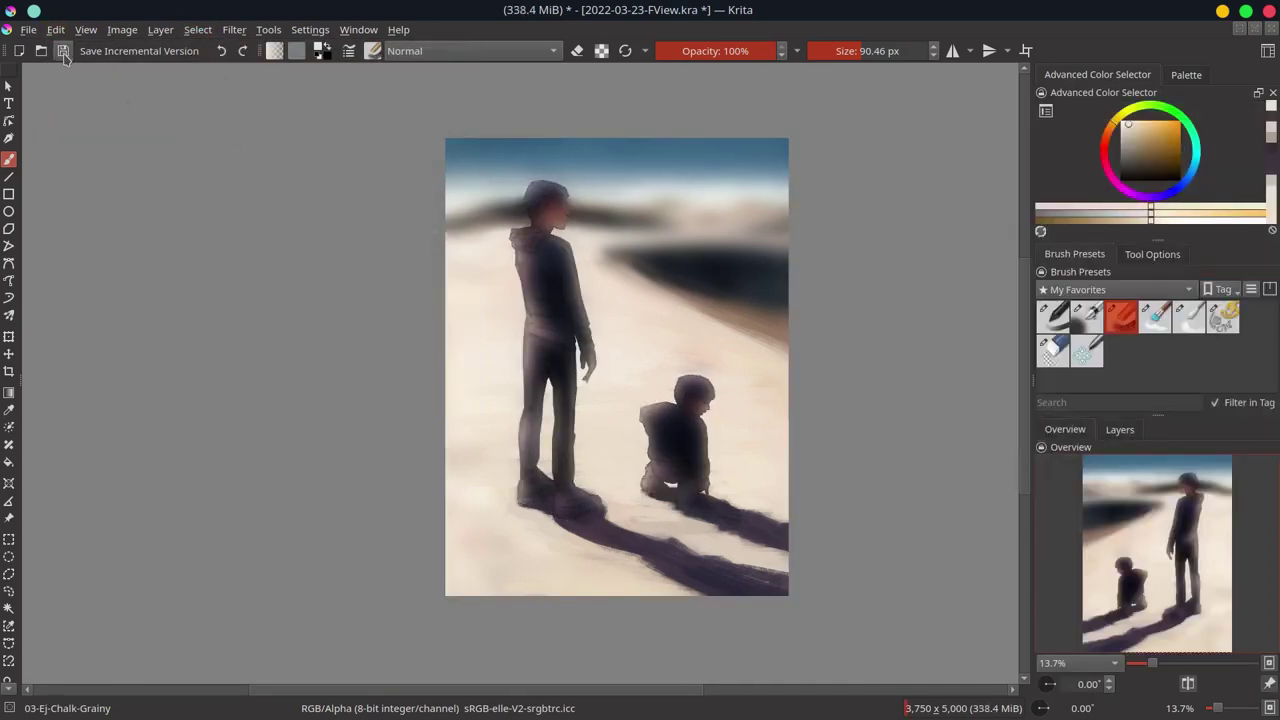
key("ctrl+s")
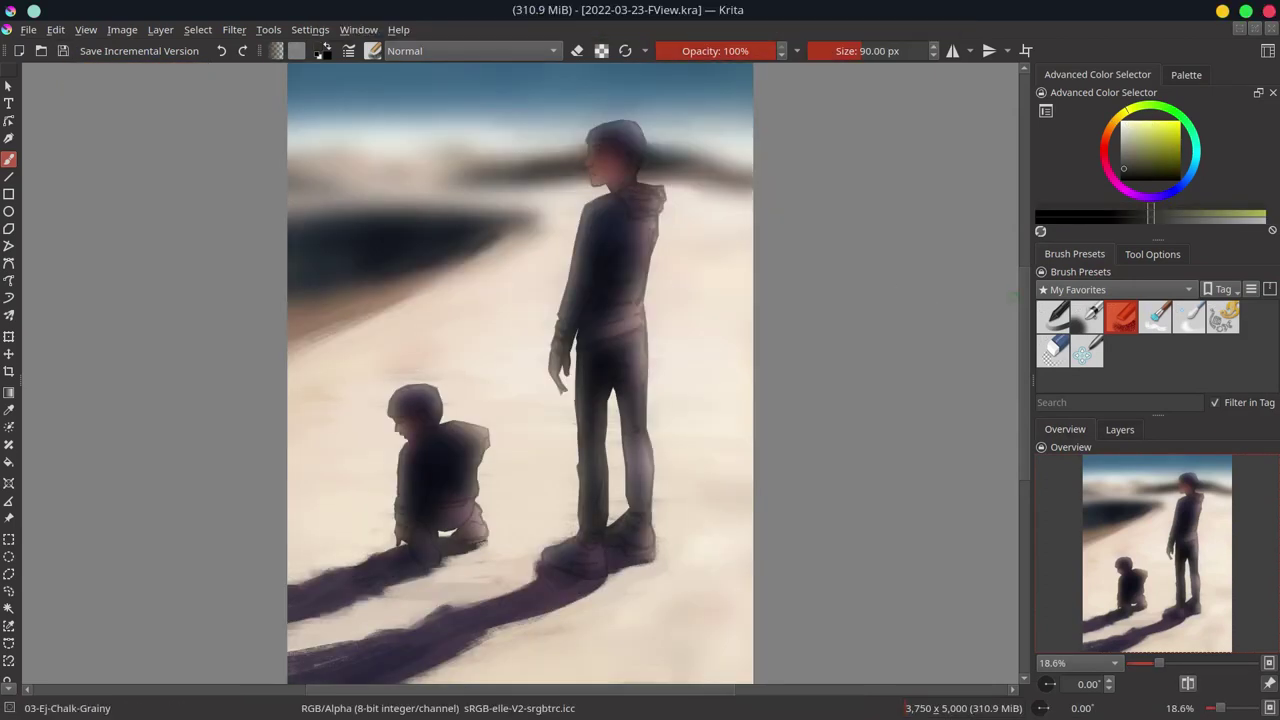
left_click(1084, 320)
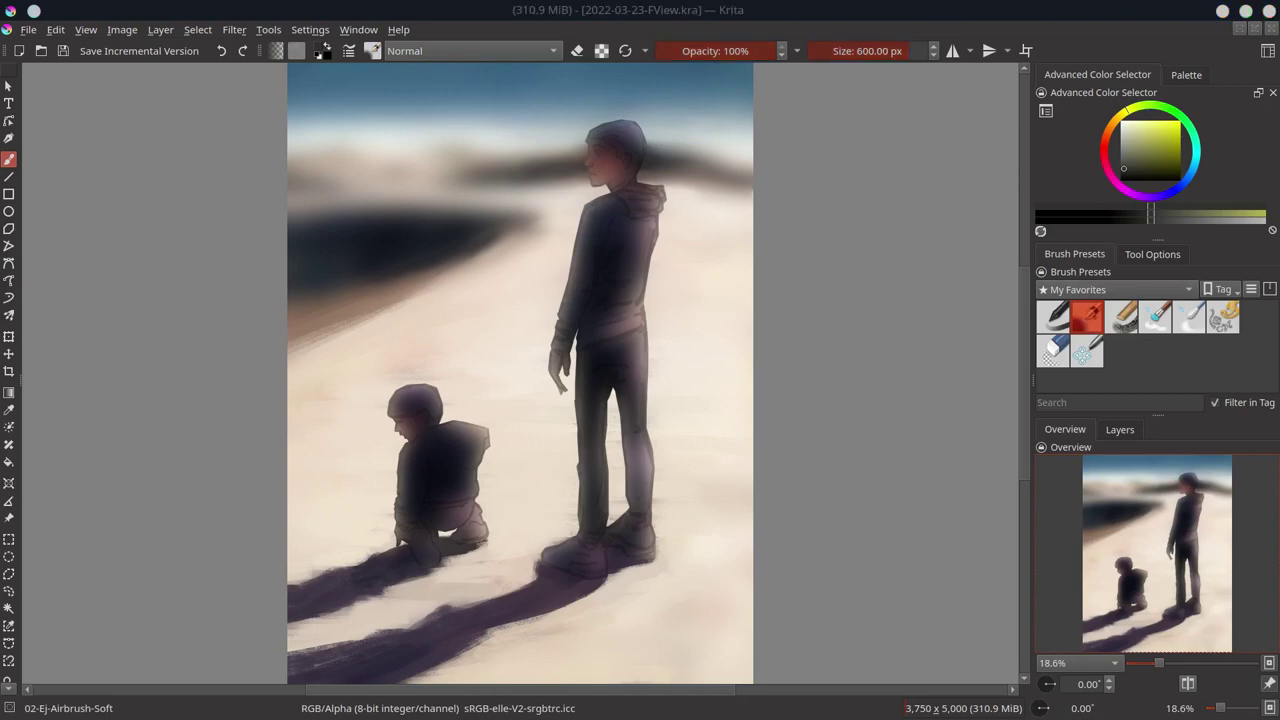
Step: Darken the boy's hairline in dark blue and paint an eyebrow above his eye
left_click(614, 274, "ctrl")
scroll(614, 274, "up", 5)
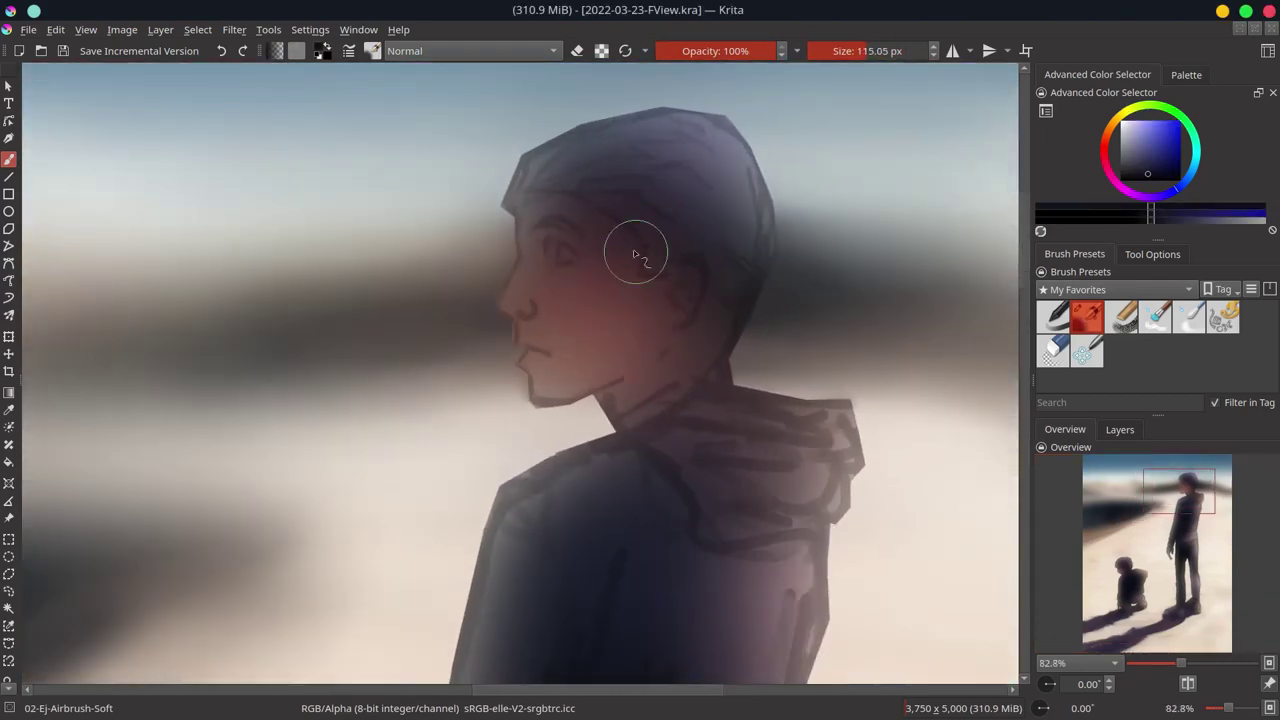
left_click_drag(518, 178, 578, 184)
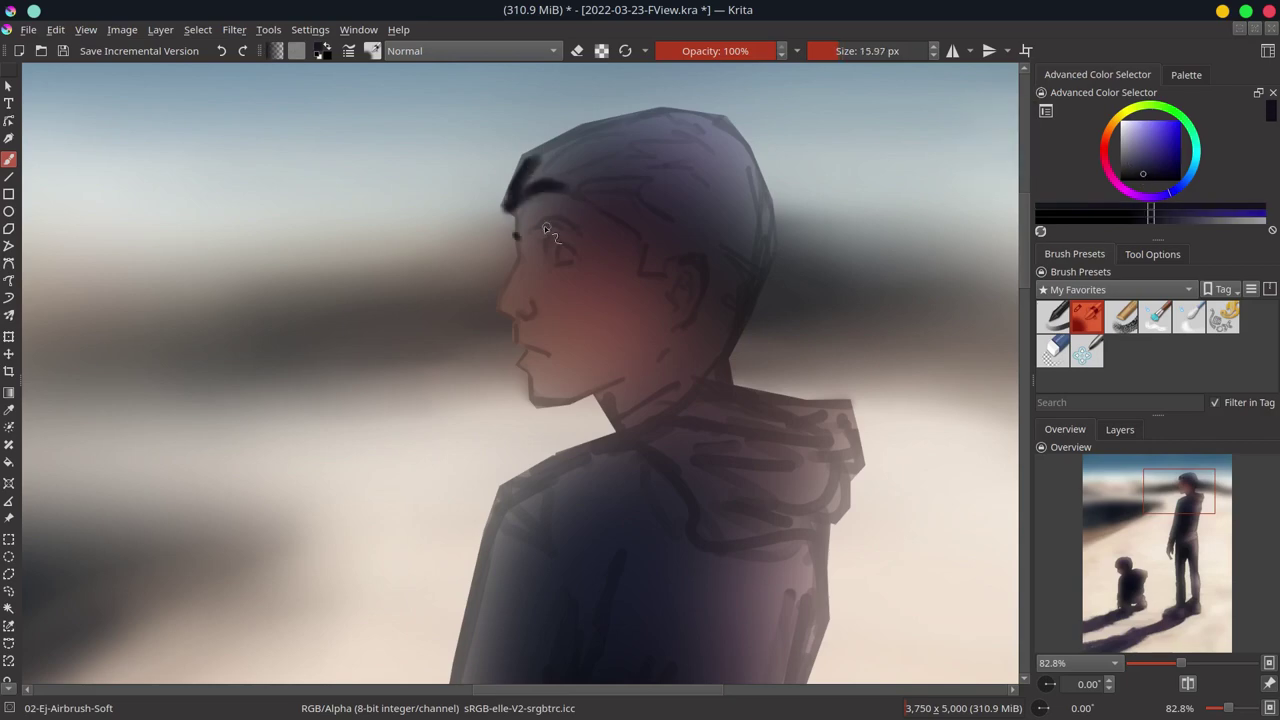
left_click_drag(557, 230, 574, 230)
left_click(548, 208, "ctrl")
key("bracketright")
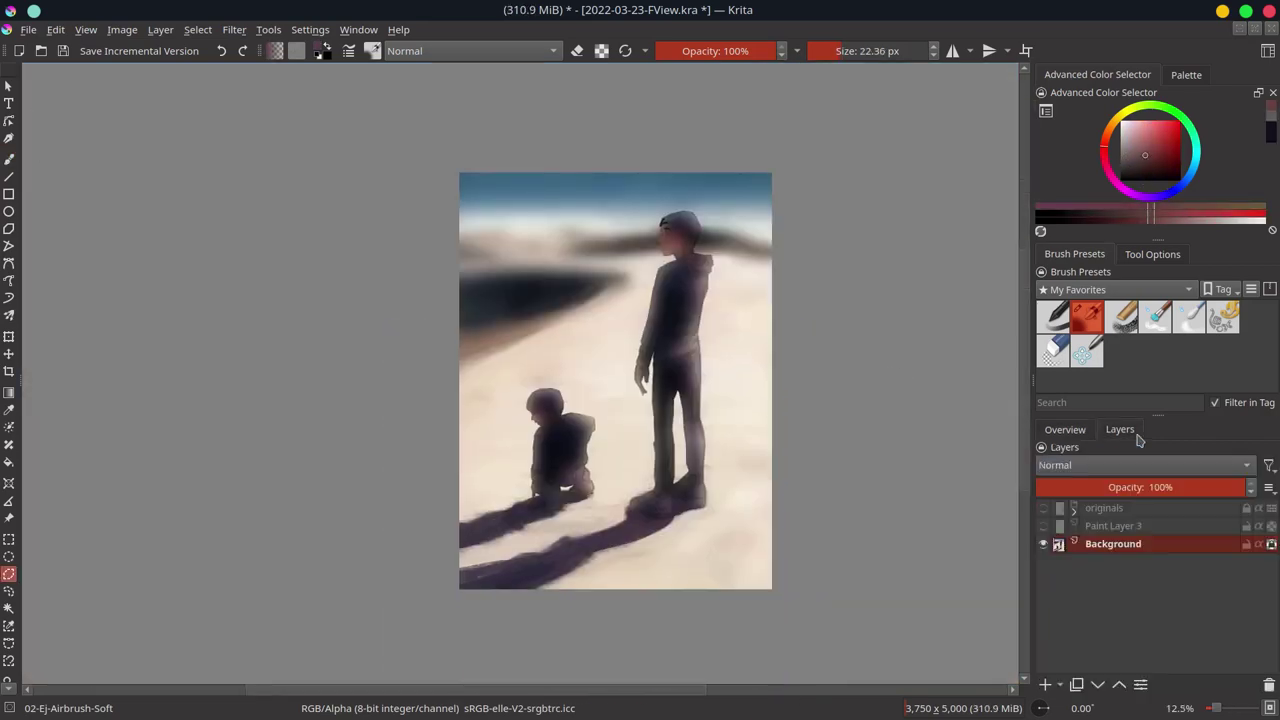
Step: Draw the first polygonal selection outline around a skin area on the Background layer
left_click(1043, 525)
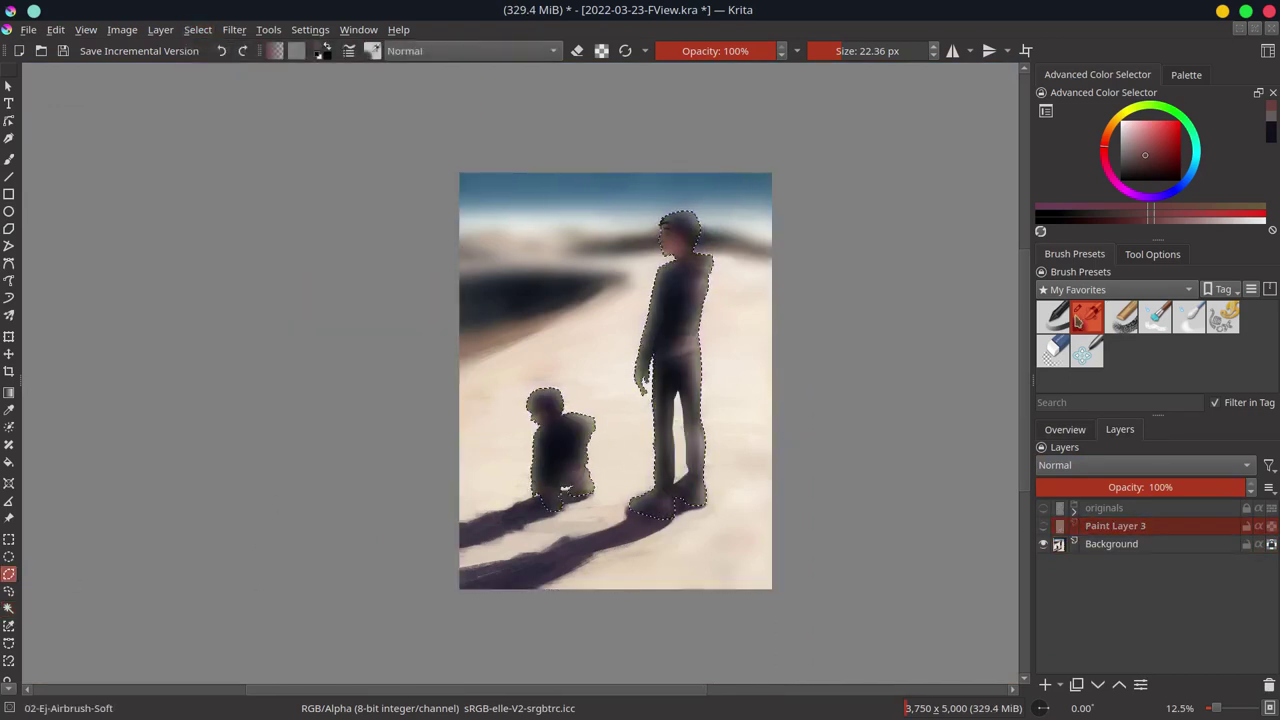
left_click(9, 574)
left_click(1152, 254)
left_click(492, 436)
left_click(613, 370)
left_click(613, 425)
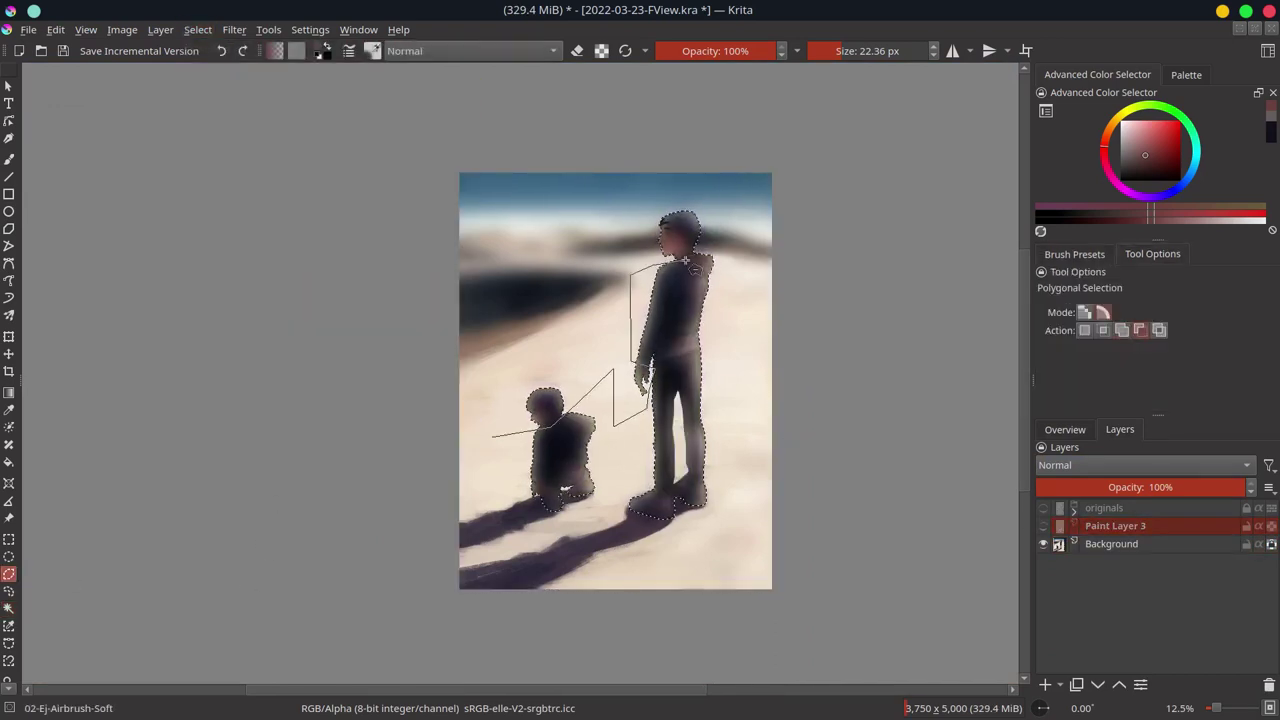
left_click(728, 257)
left_click(728, 520)
double_click(540, 480)
Step: Trace a polygonal outline around the tall boy's face and hand, close it, and save
left_click(1113, 543)
left_click(514, 470)
left_click(519, 432)
left_click(592, 418)
left_click(628, 440)
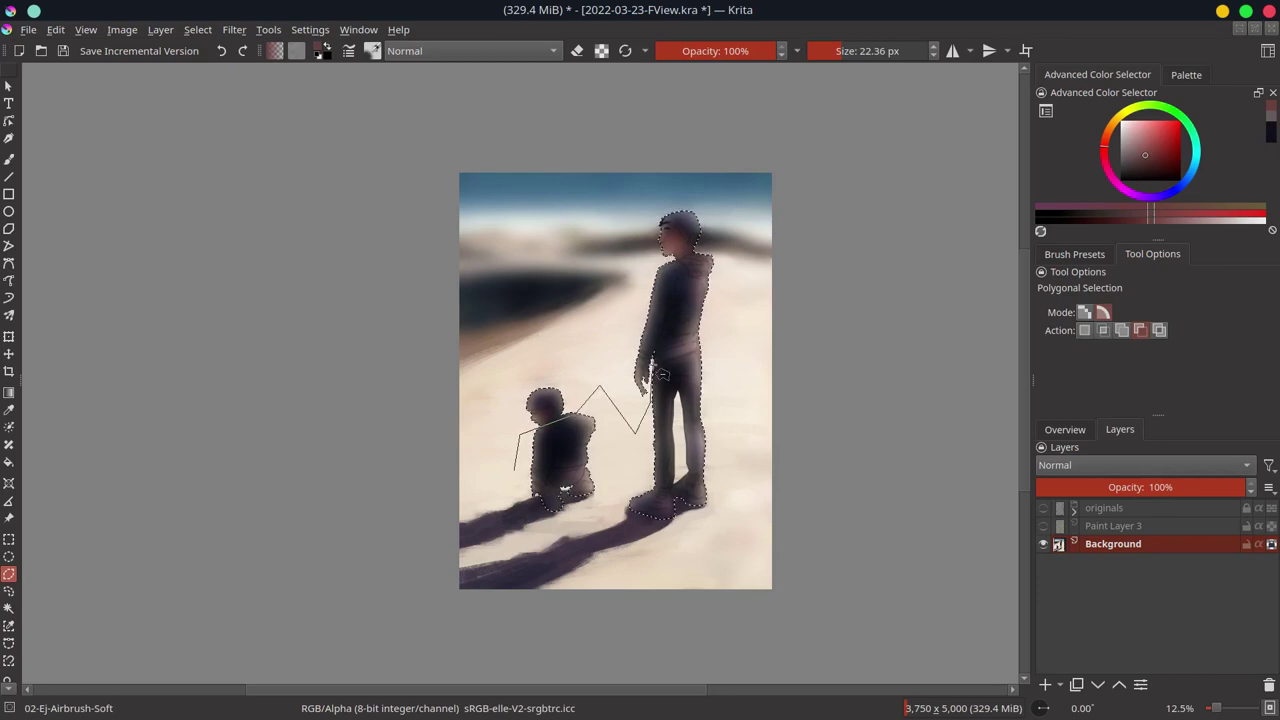
left_click(642, 258)
left_click(712, 262)
left_click(722, 525)
left_click(514, 470)
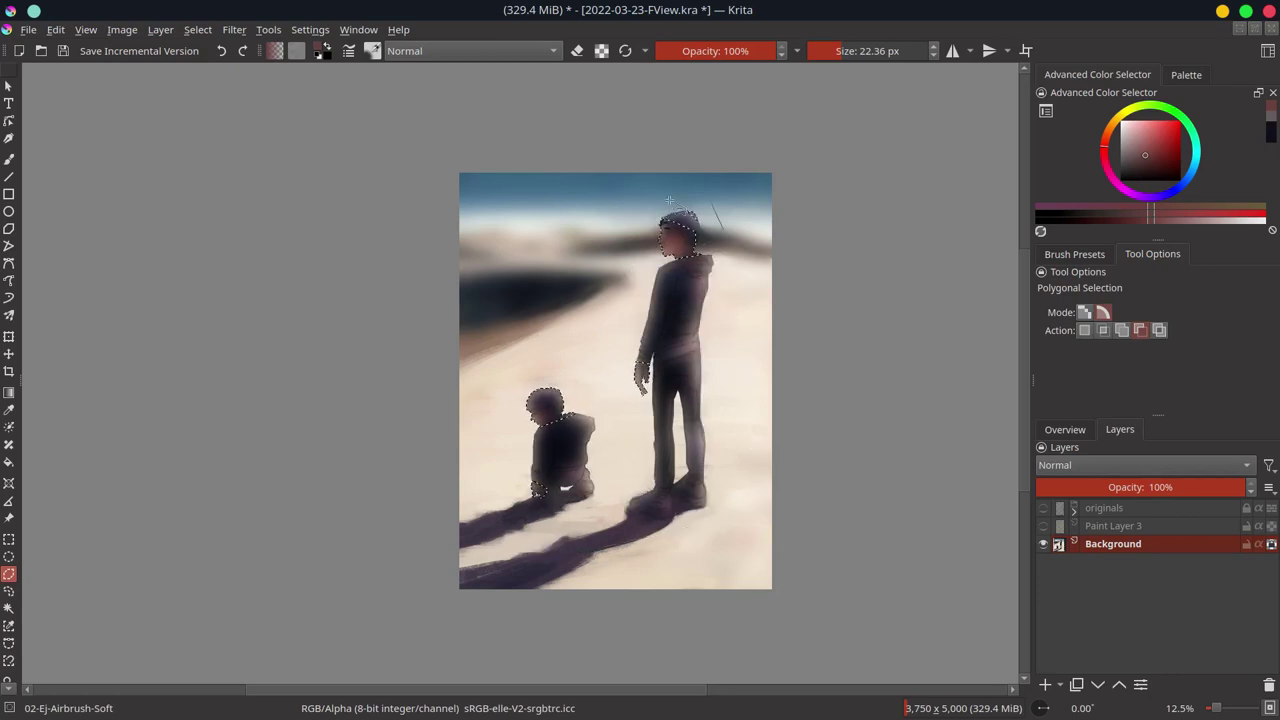
scroll(541, 407, "up", 5)
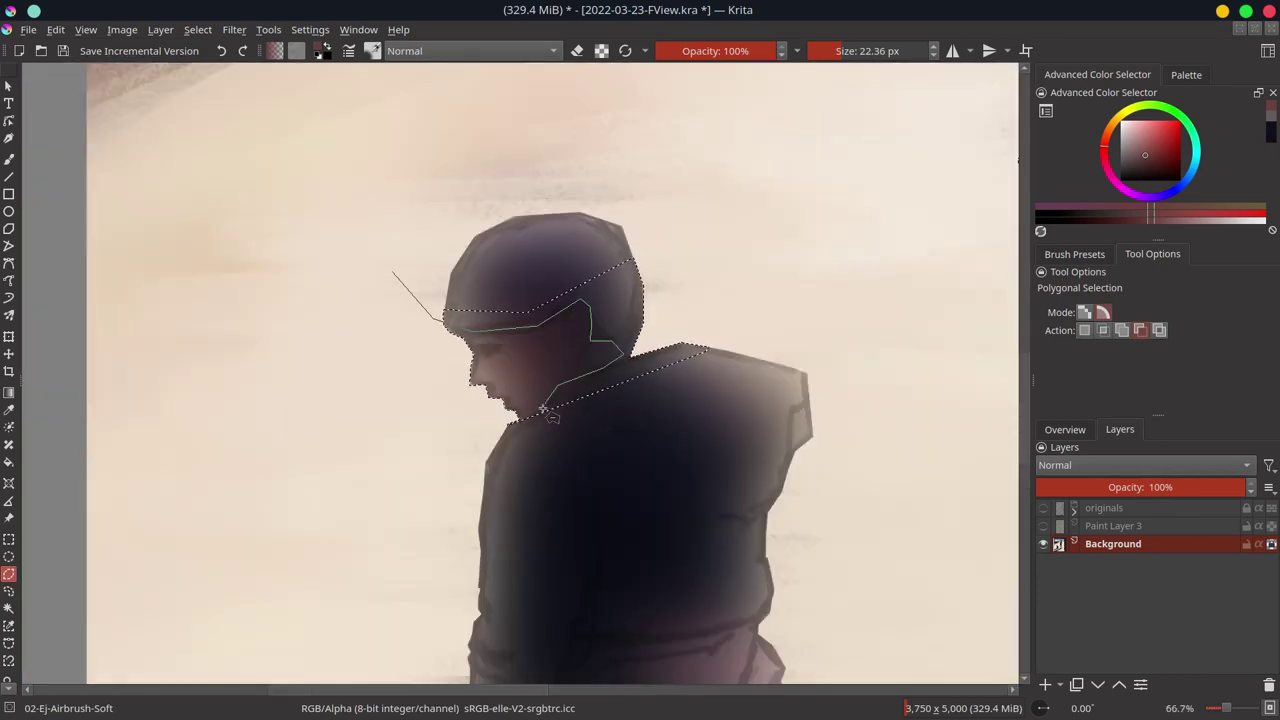
scroll(541, 407, "down", 3)
scroll(503, 614, "up", 3)
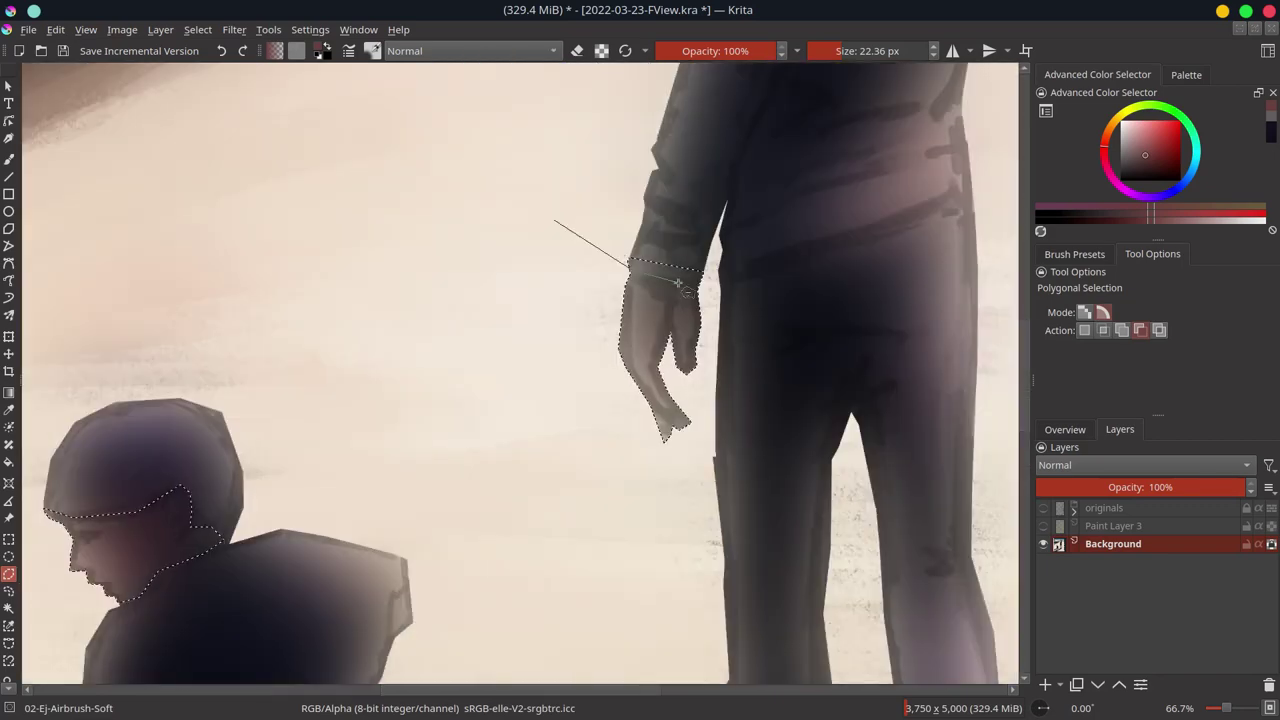
double_click(618, 300)
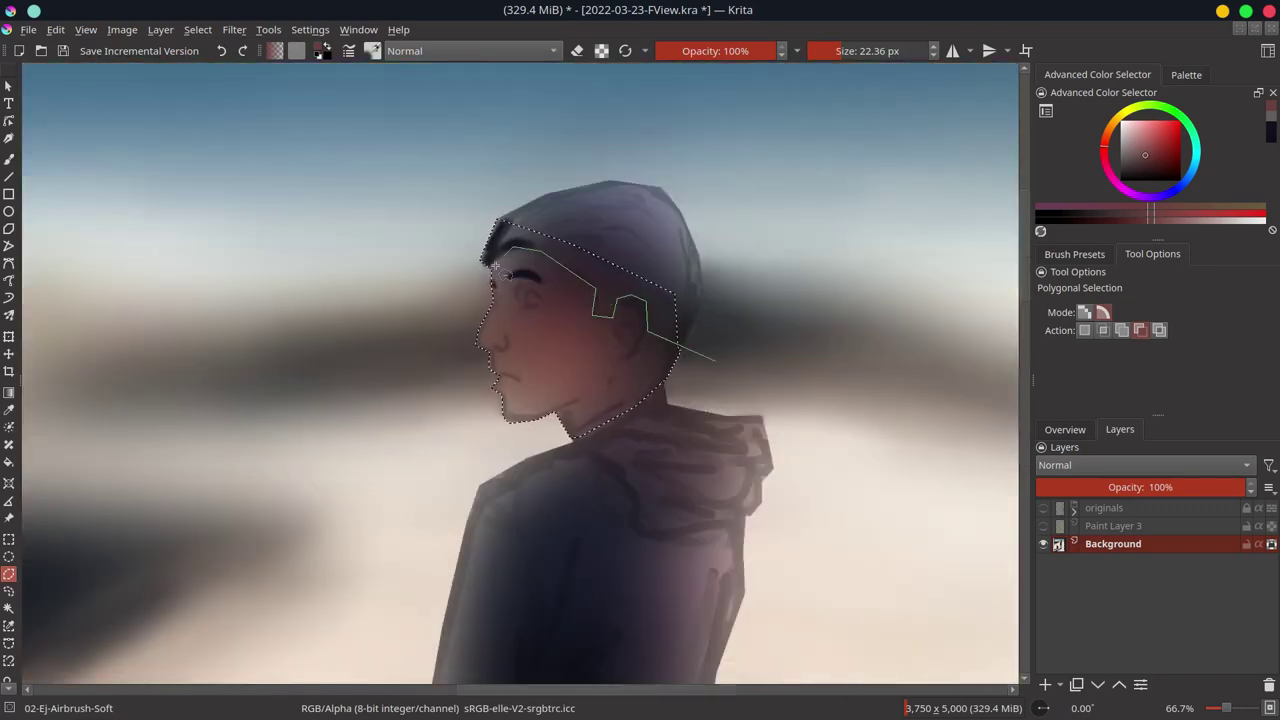
scroll(400, 300, "down", 5)
key("ctrl+s")
Step: Preview the Color Balance filter and dismiss it without applying
left_click(234, 29)
left_click(541, 150)
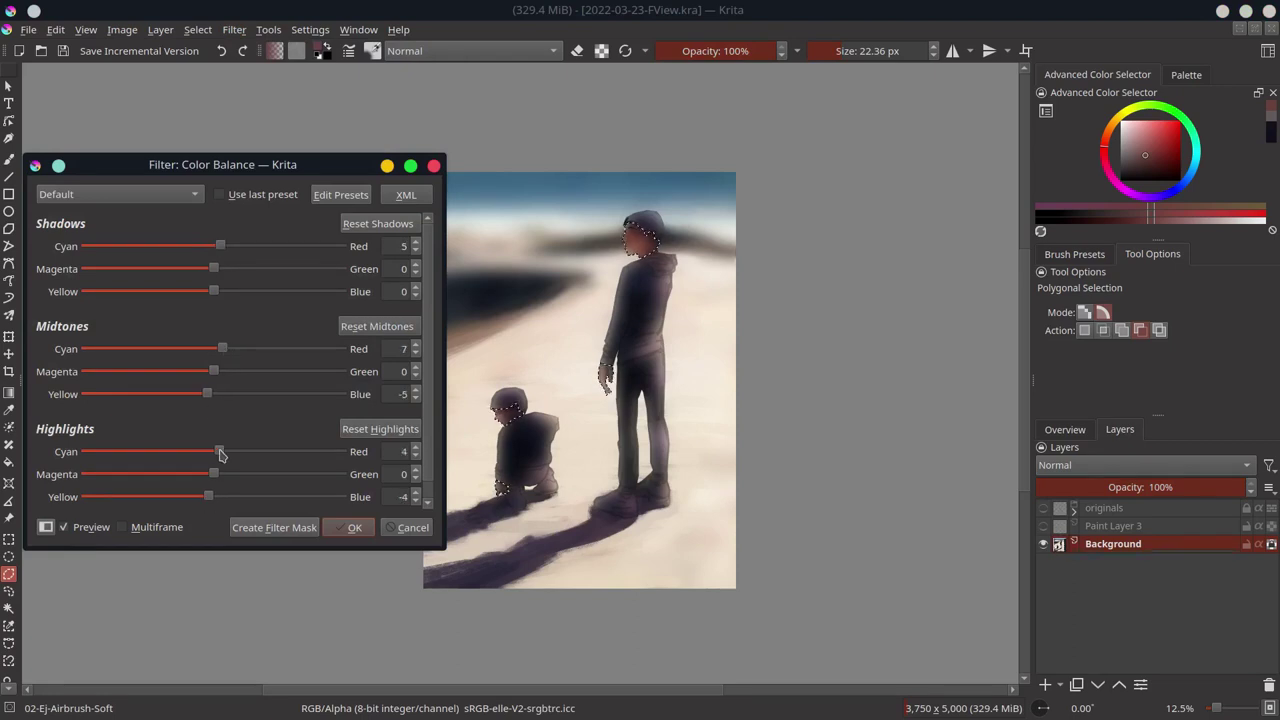
key("Escape")
left_click(197, 29)
Step: Add a 65% Color Adjustment filter layer with a raised Blue curve, and save
left_click(1045, 685)
left_click(1110, 363)
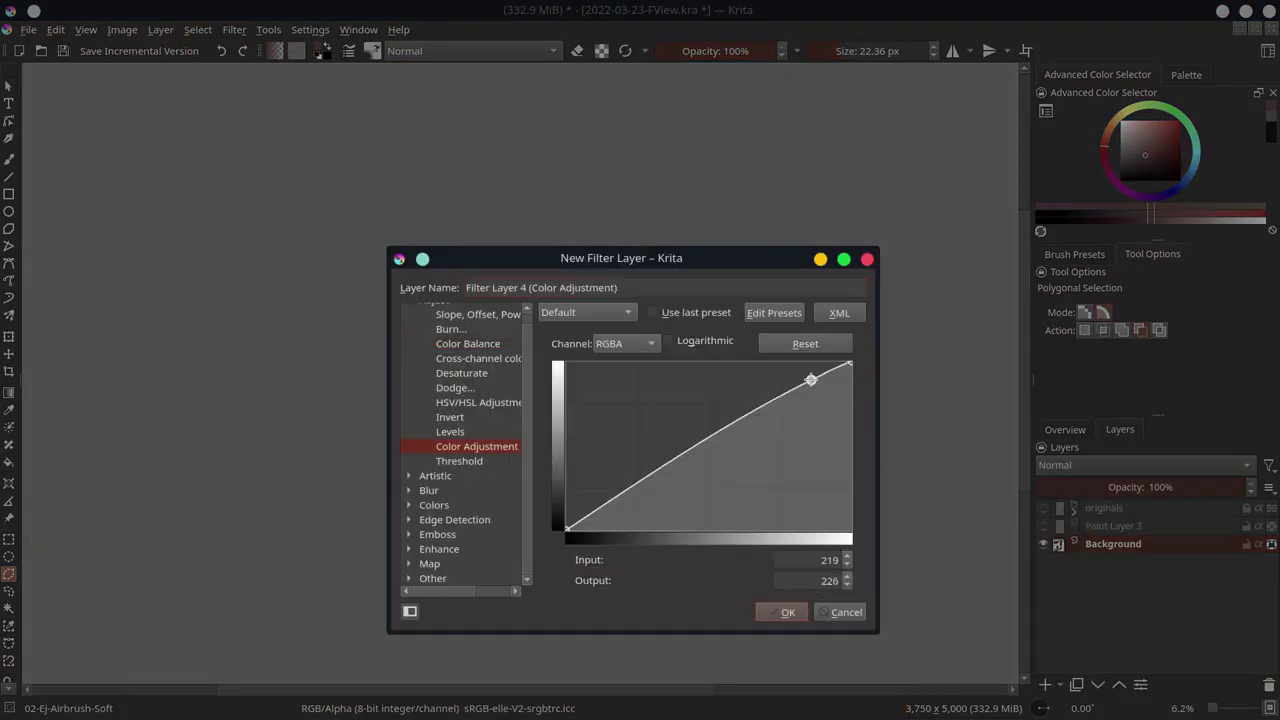
left_click(625, 343)
left_click(611, 380)
left_click(788, 612)
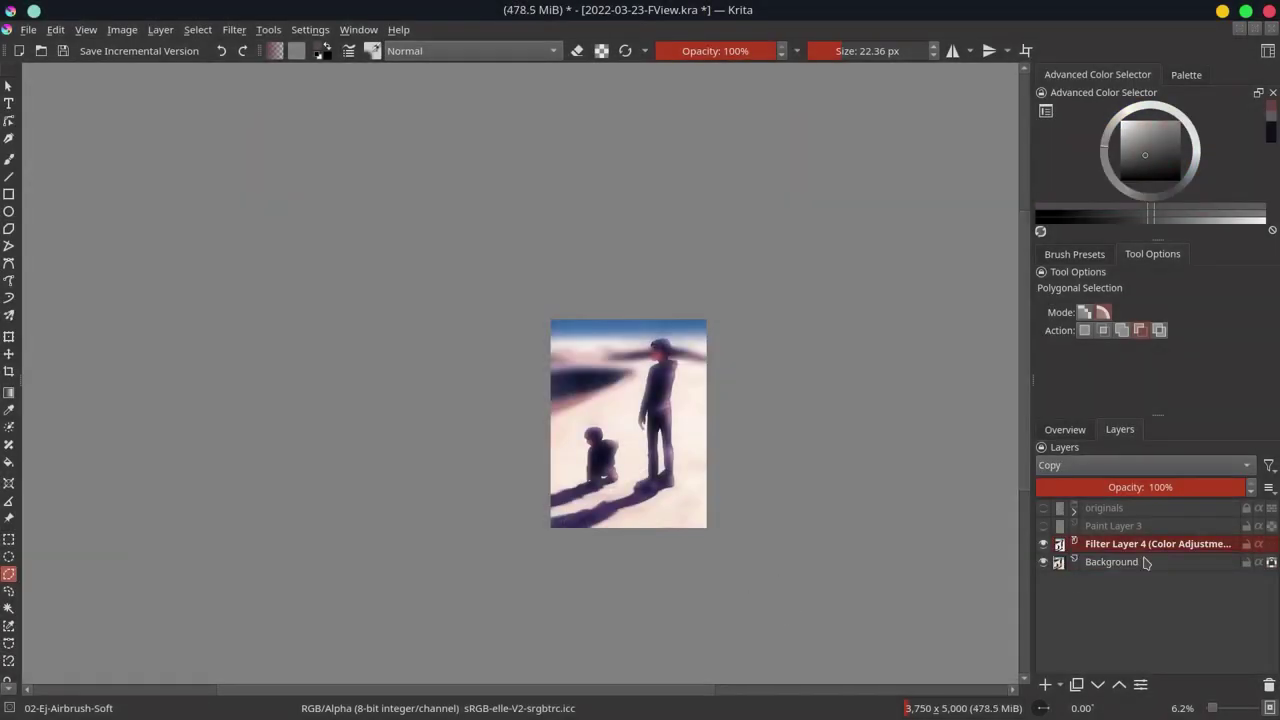
left_click(1113, 561)
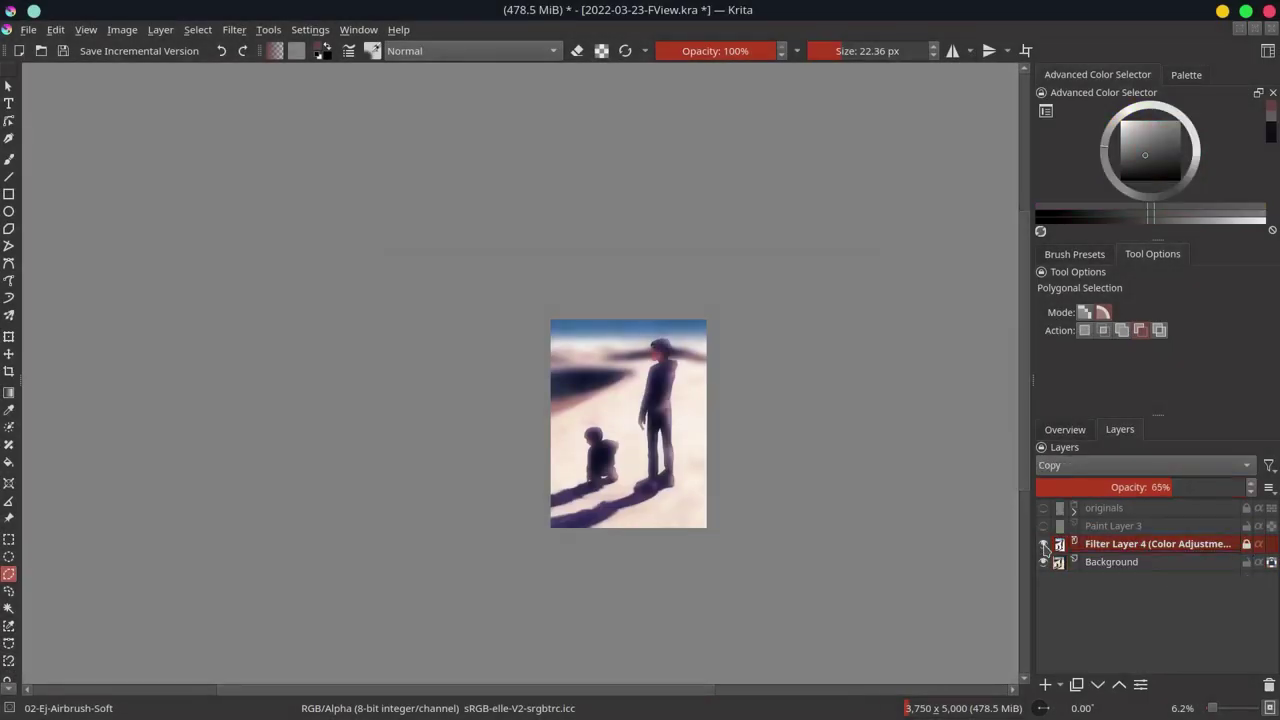
left_click(1044, 544)
left_click(1065, 429)
key("ctrl+s")
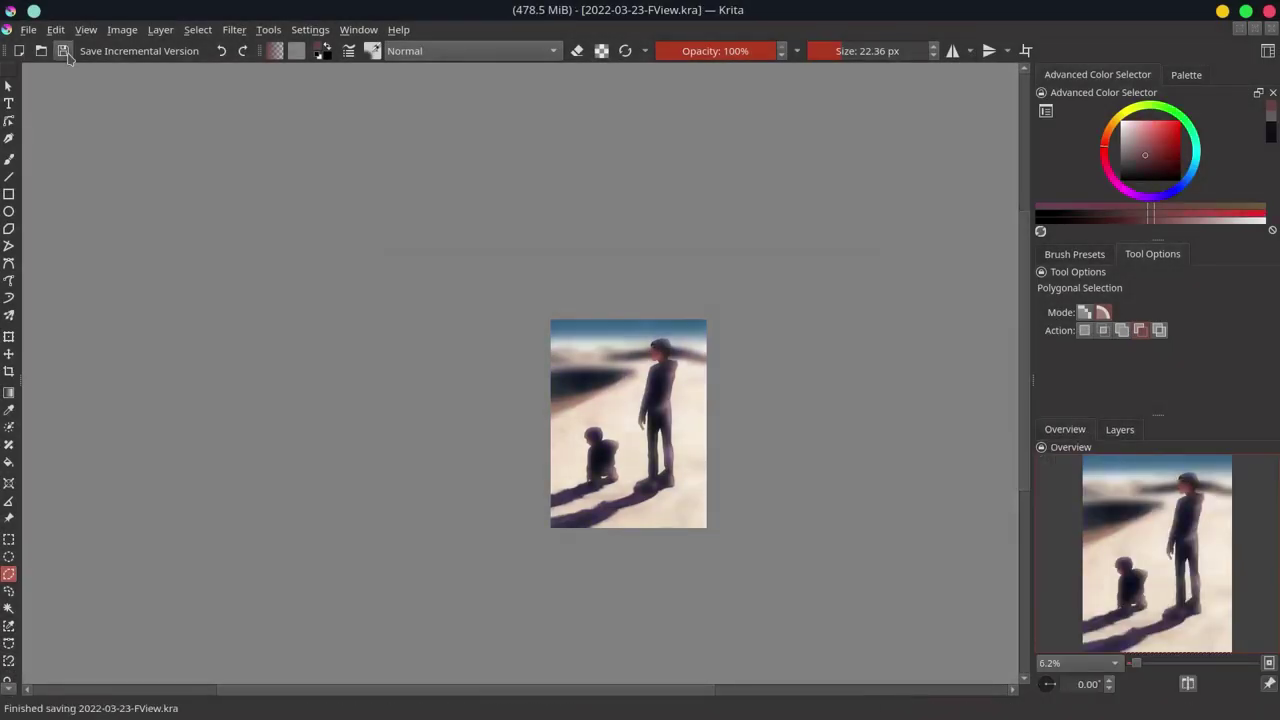
key("b")
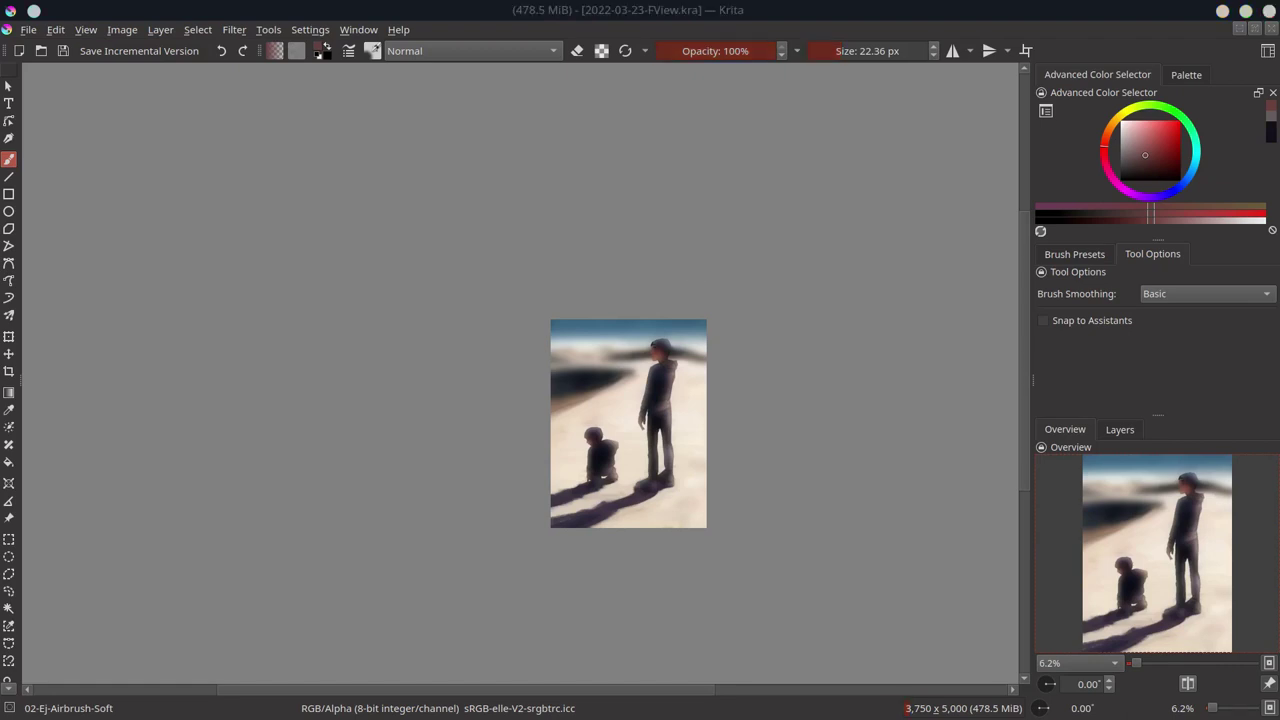
Step: Paint dark blue-violet hair over the front, back and top of the boy's head
scroll(706, 291, "up", 10)
scroll(529, 200, "up", 1)
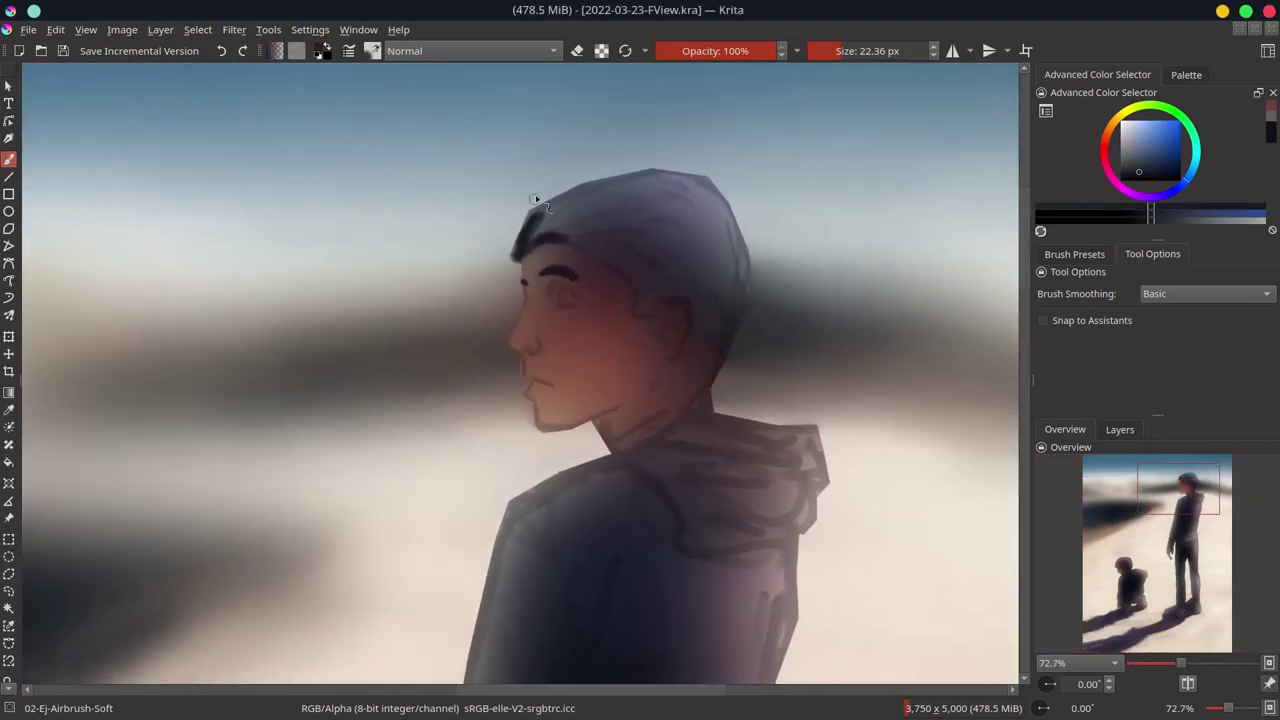
left_click(1143, 177)
key("bracketright")
left_click_drag(528, 212, 524, 245)
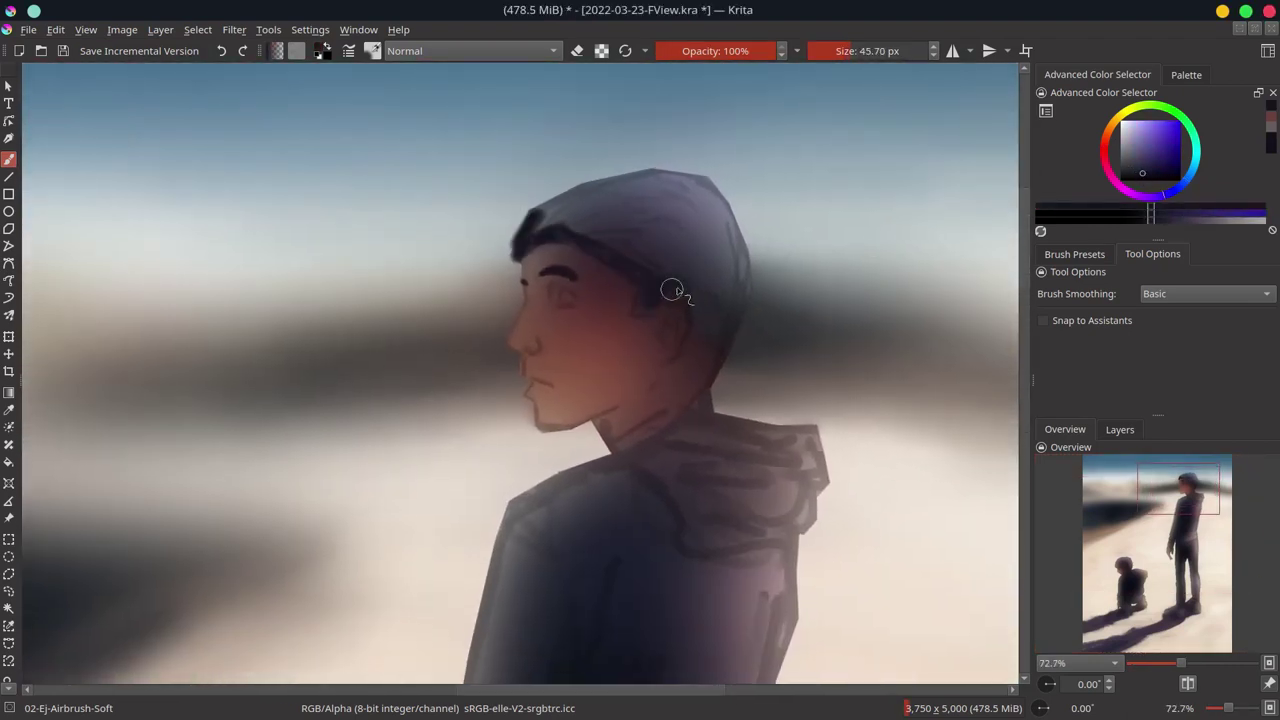
left_click_drag(671, 290, 711, 349)
mouse_move(655, 178)
left_mouse_down()
mouse_move(538, 215)
mouse_move(660, 190)
mouse_move(623, 240)
mouse_move(700, 230)
mouse_move(686, 193)
left_mouse_up()
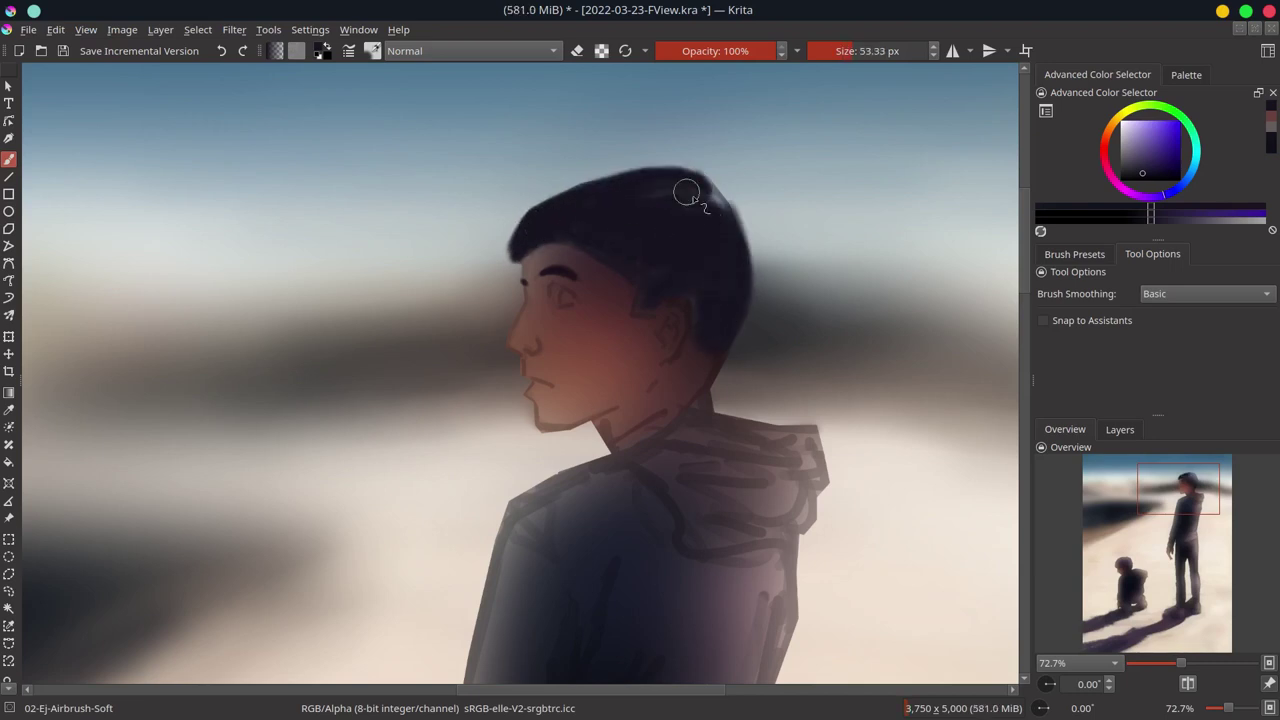
Step: Smooth the rounded hair top with a smaller brush and pick lighter purple for fine strands
key("bracketleft")
key("bracketleft")
key("bracketleft")
left_click(616, 212, "ctrl")
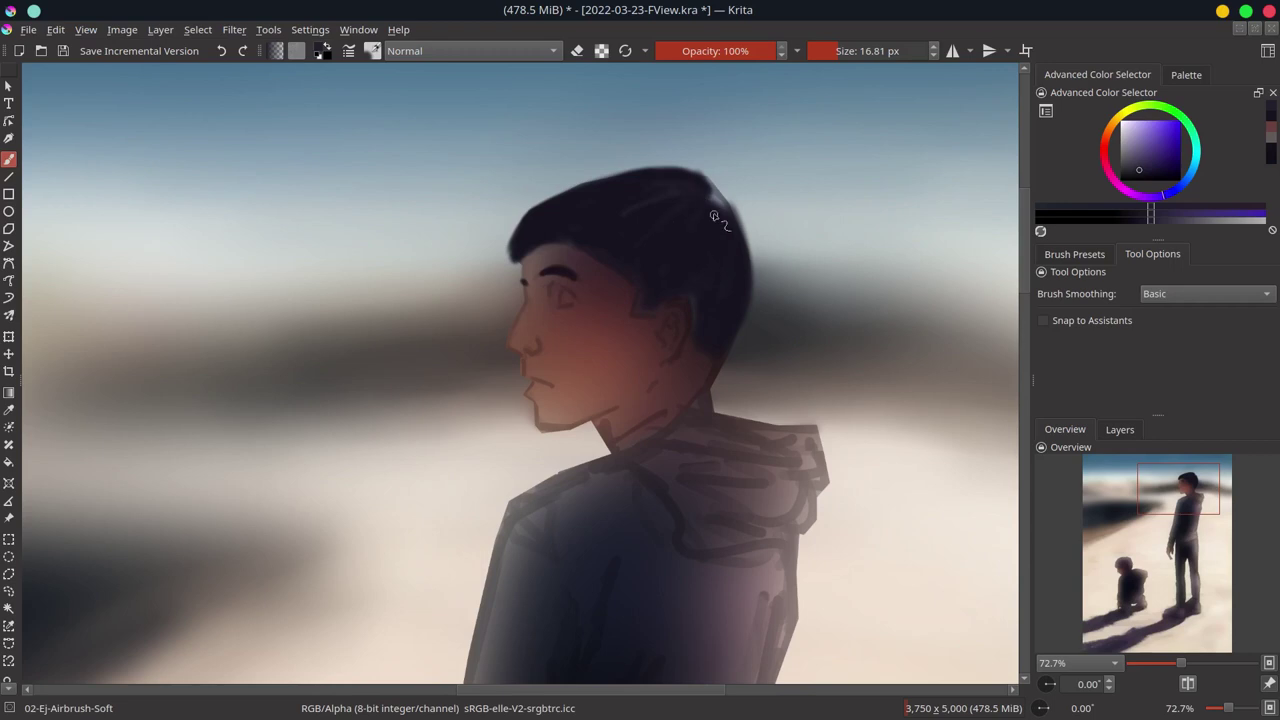
key("bracketleft")
left_click(716, 194, "ctrl")
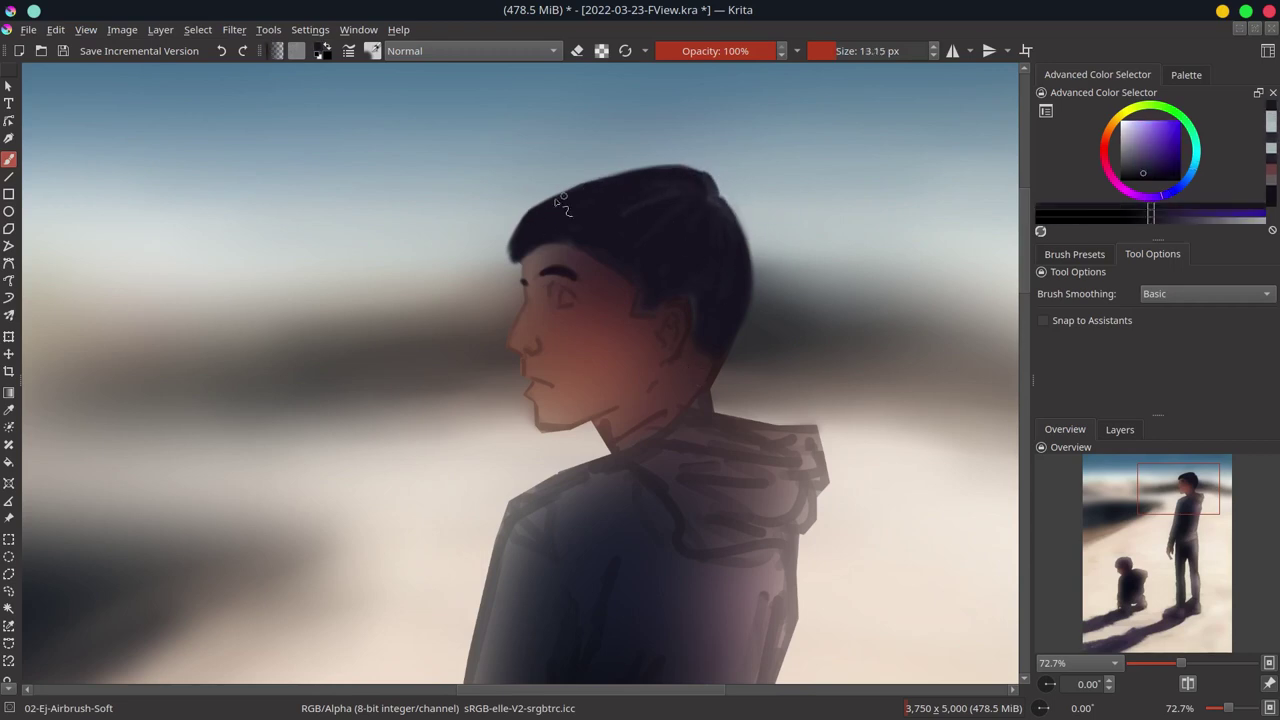
mouse_move(561, 200)
left_mouse_down()
mouse_move(670, 170)
mouse_move(724, 220)
mouse_move(716, 212)
left_mouse_up()
left_click(716, 180, "ctrl")
left_click(718, 167, "ctrl")
key("bracketleft")
key("bracketleft")
key("bracketleft")
left_click(550, 255, "ctrl")
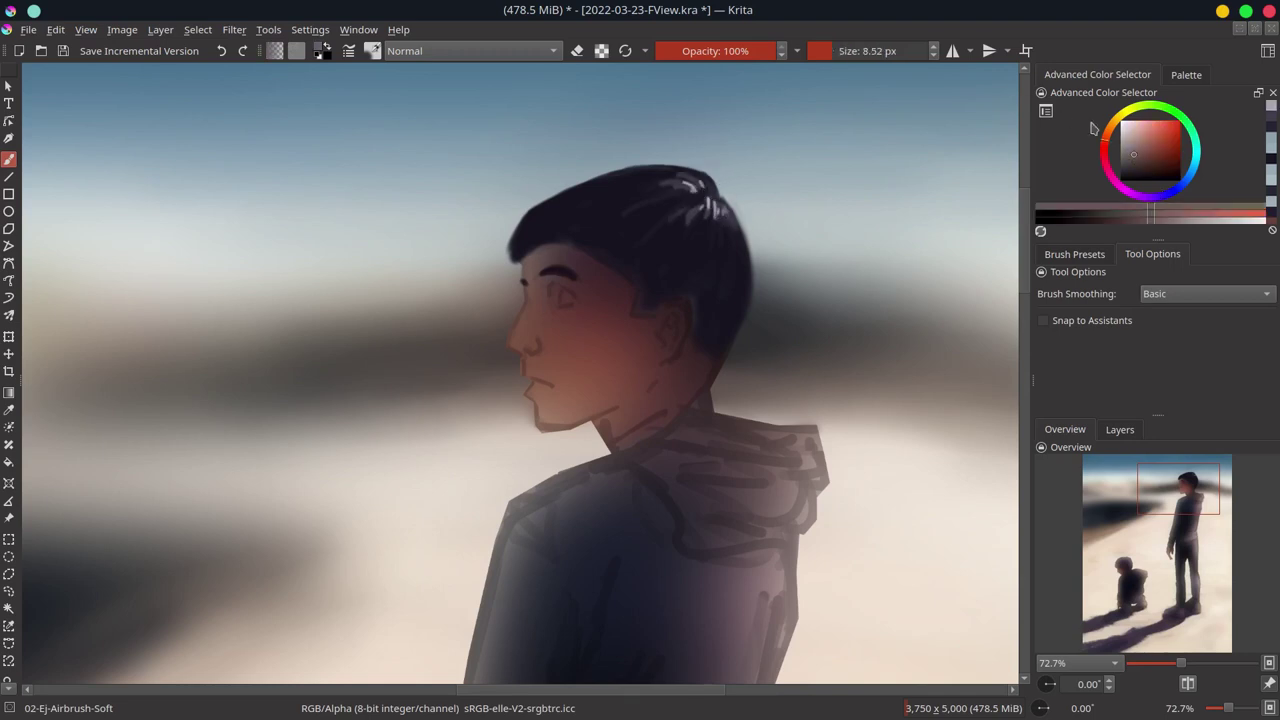
Step: Shade around the tall boy's eye and cheek, then highlight the nose tip and bridge
key("bracketright")
key("bracketright")
key("bracketright")
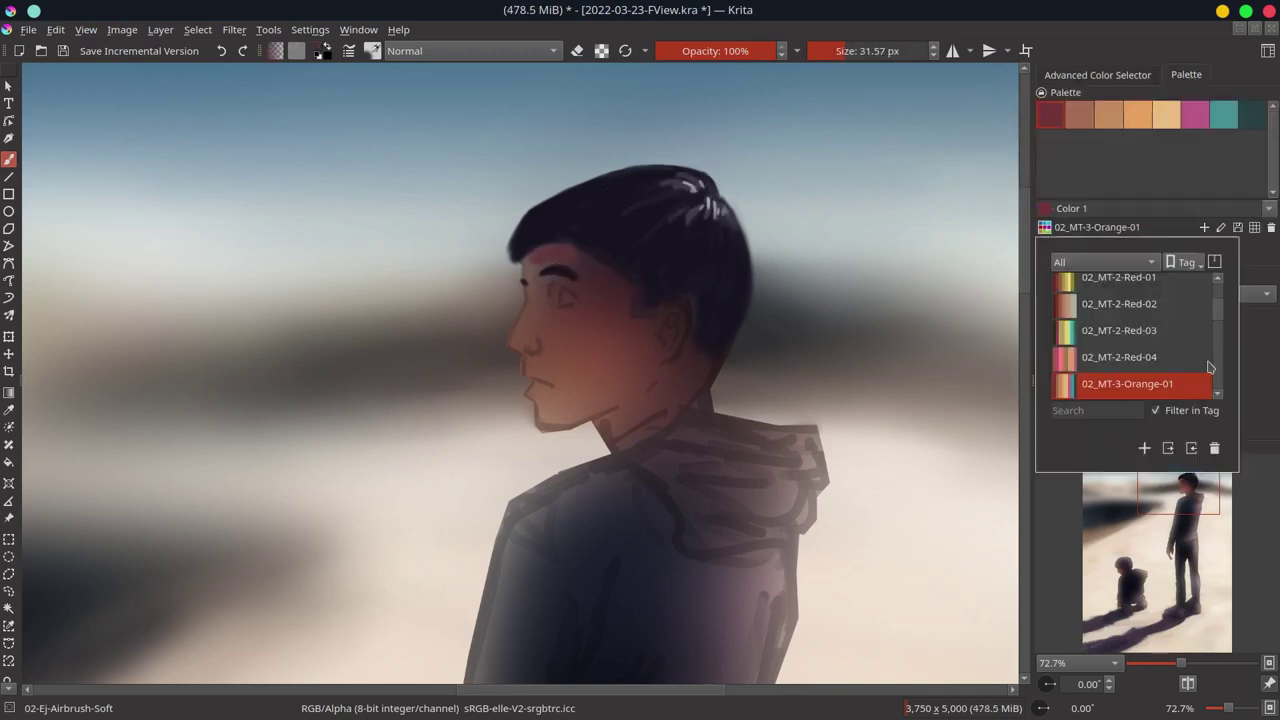
key("bracketleft")
key("bracketleft")
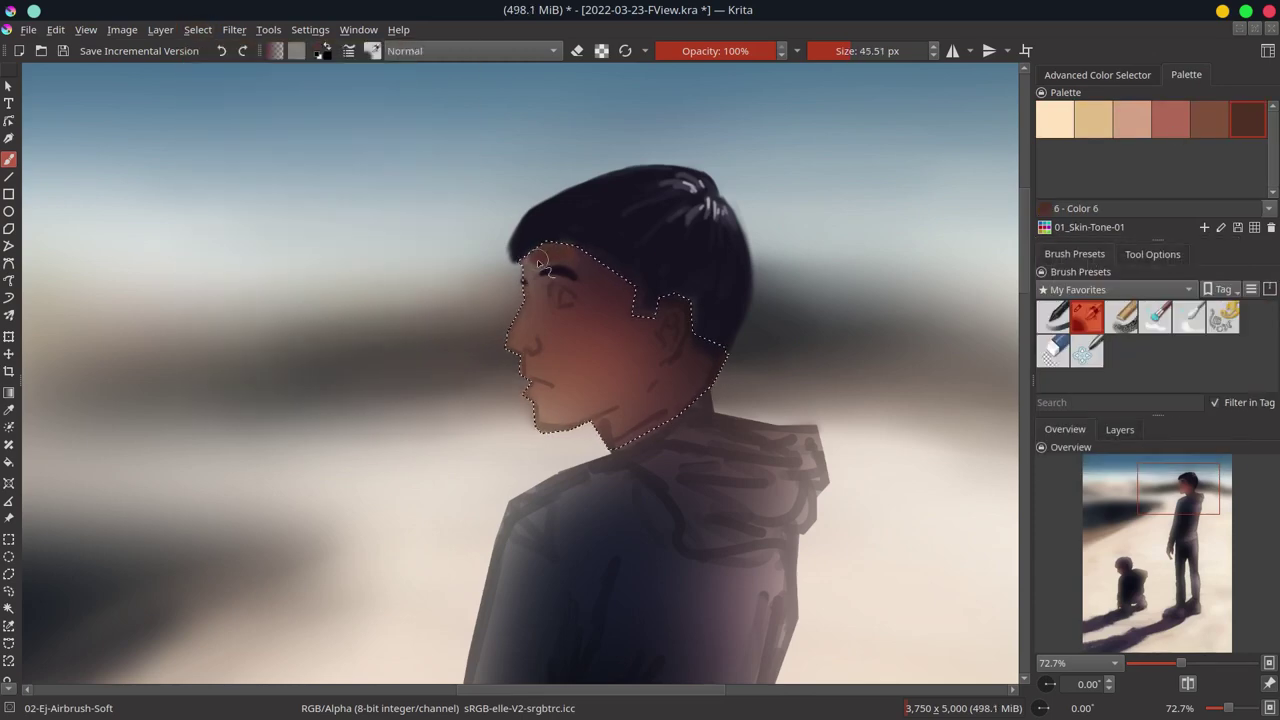
mouse_move(555, 305)
left_mouse_down()
mouse_move(585, 325)
mouse_move(530, 380)
mouse_move(566, 410)
mouse_move(640, 345)
left_mouse_up()
key("bracketright")
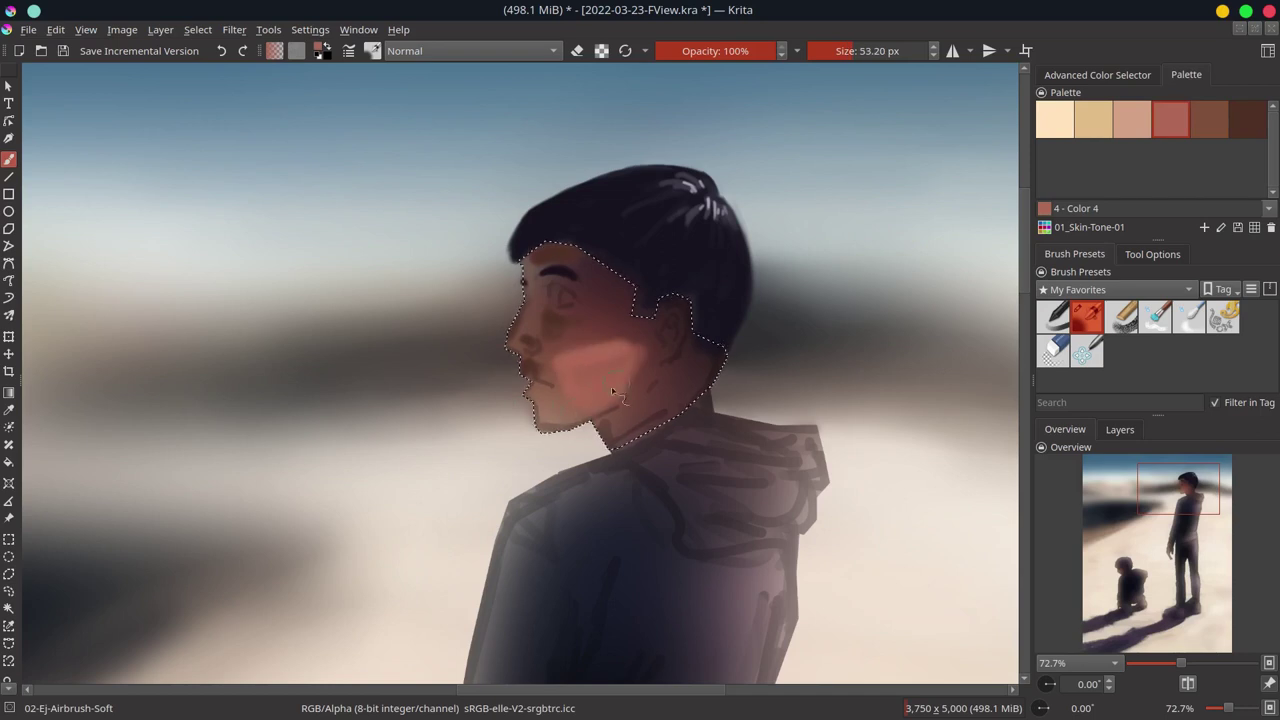
key("bracketleft")
key("bracketleft")
left_click_drag(535, 347, 512, 353)
mouse_move(573, 311)
left_mouse_down()
mouse_move(553, 319)
mouse_move(573, 275)
left_mouse_up()
Step: Shade the ear and the neck below it in the darkest skin tone, then save
key("bracketright")
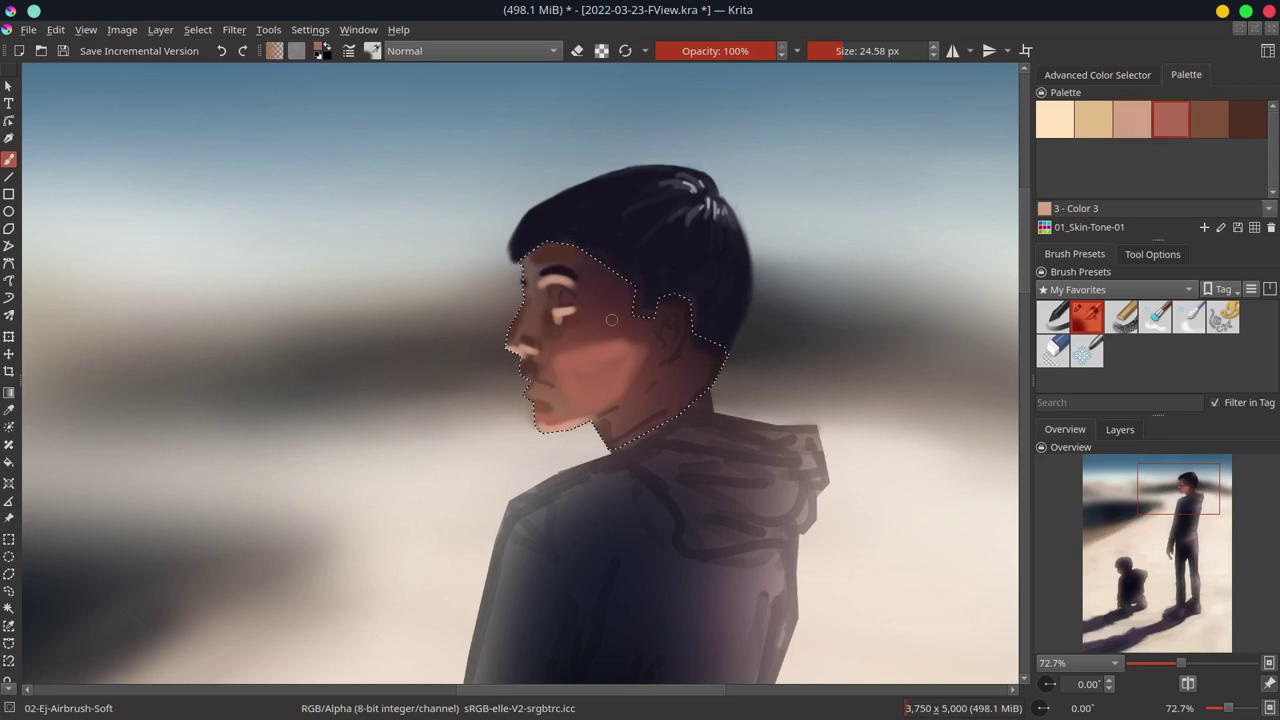
key("bracketright")
key("bracketright")
key("bracketright")
left_click(622, 362, "ctrl")
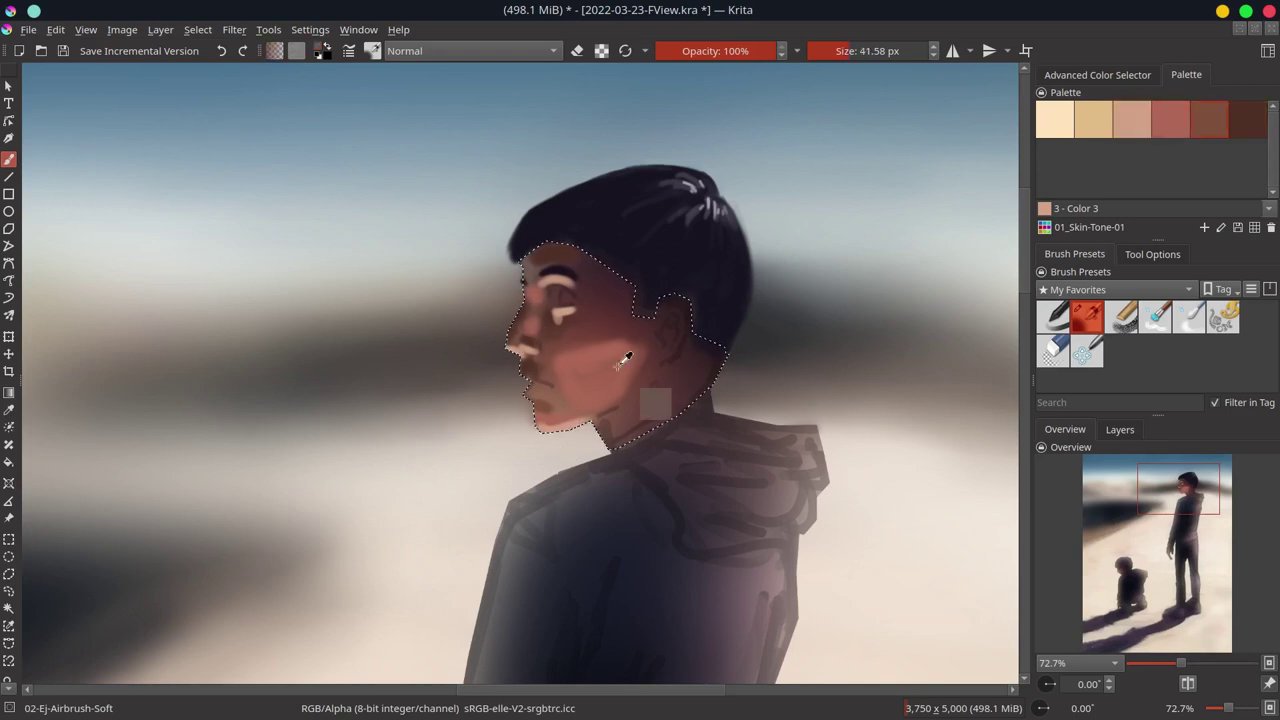
key("bracketleft")
key("bracketleft")
left_click(1248, 120)
key("bracketright")
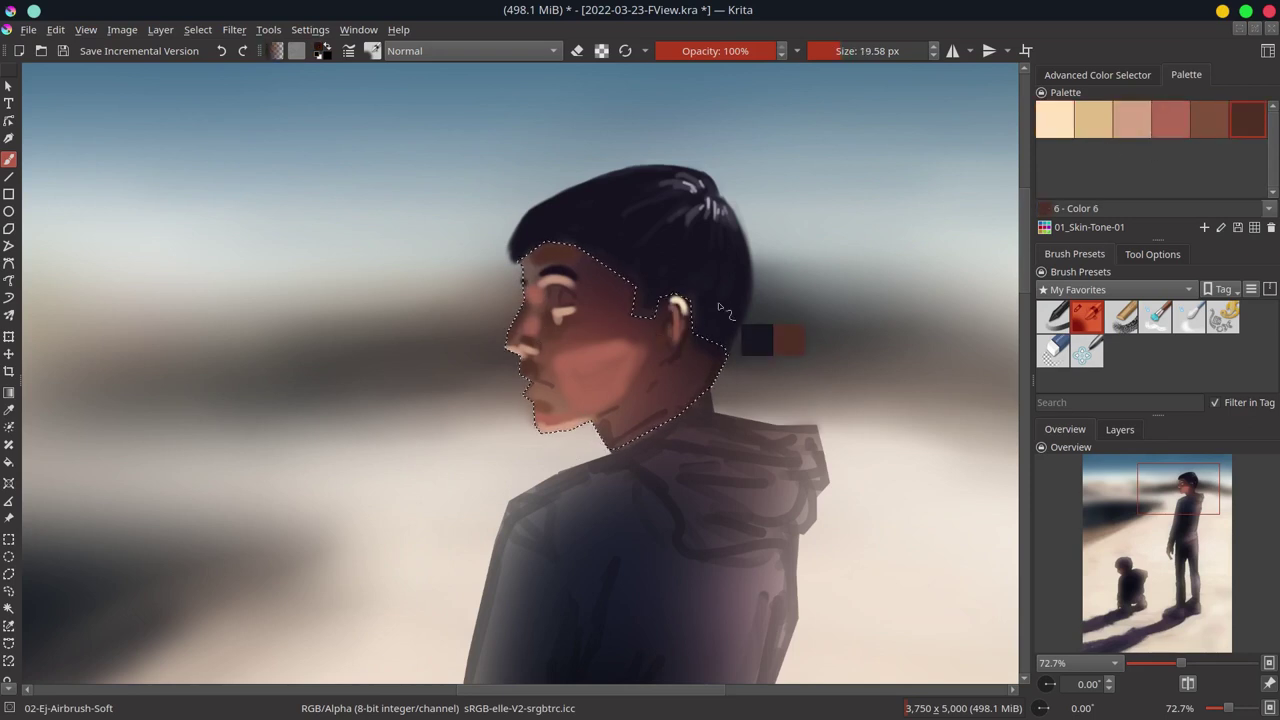
left_click_drag(660, 330, 675, 365)
left_click_drag(600, 428, 690, 410)
key("x")
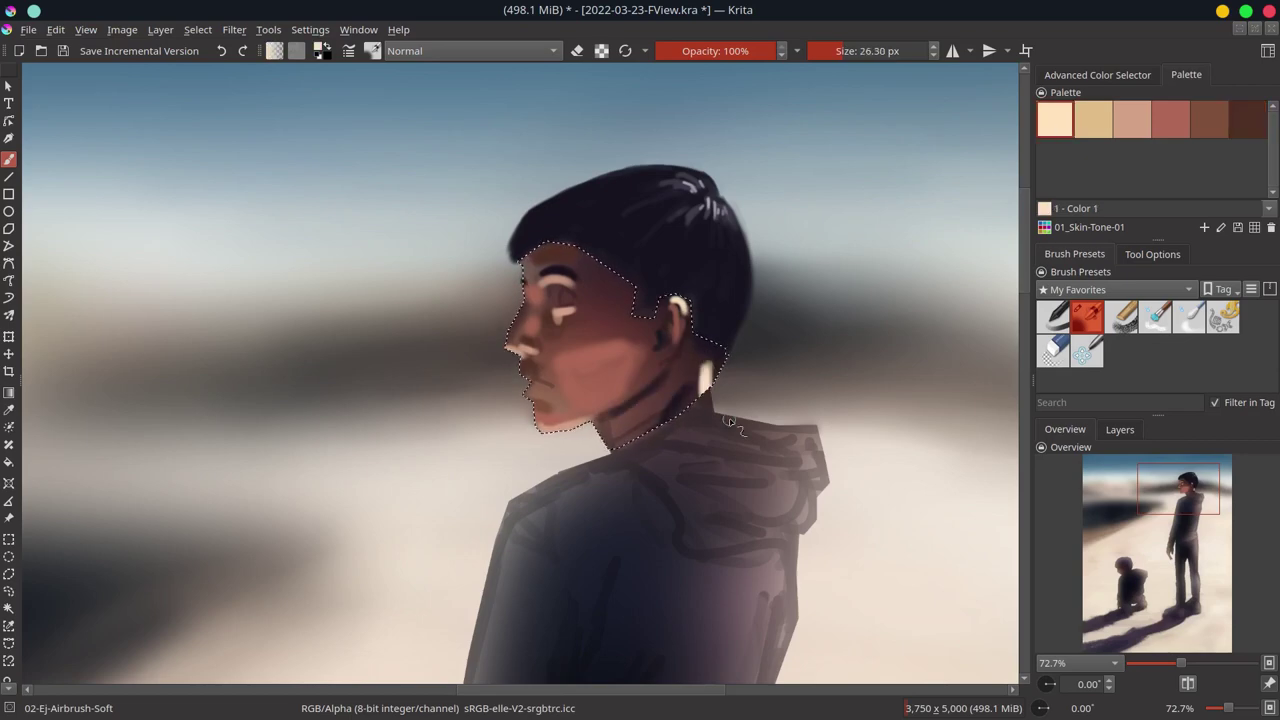
key("ctrl+s")
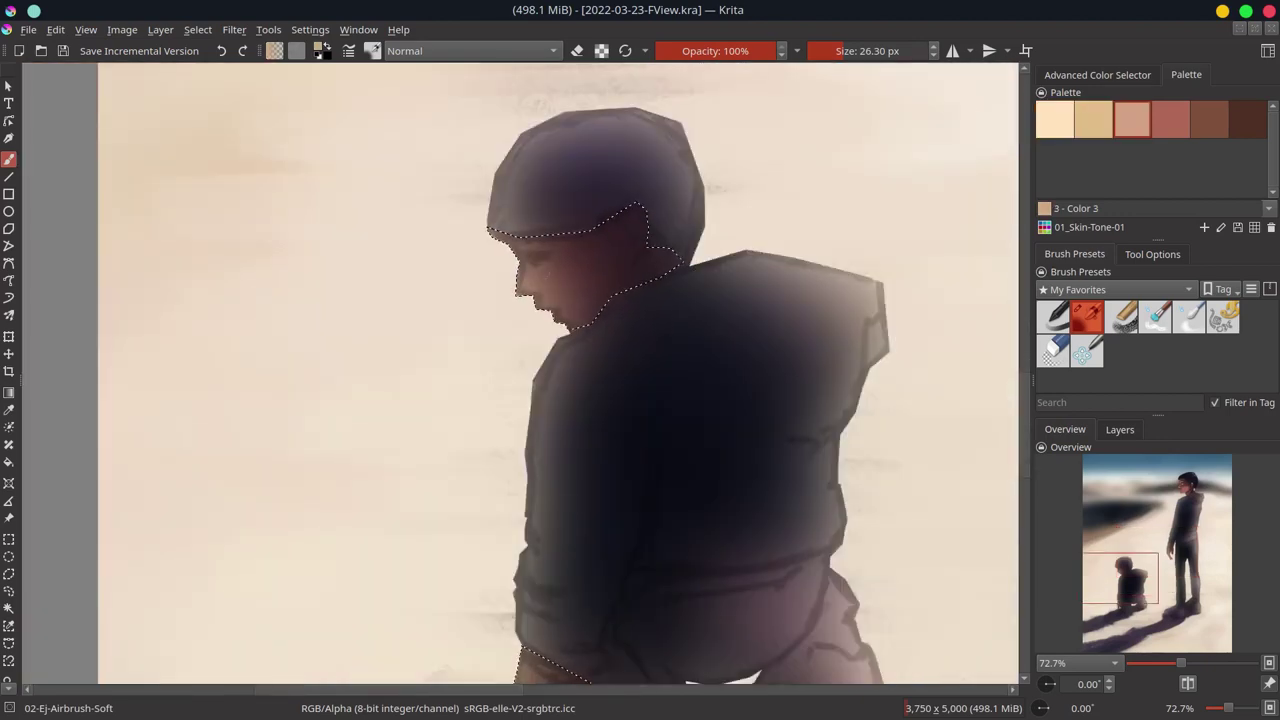
Step: Paint skin tones on the crouching child's face with a red flush on the cheek
mouse_move(515, 245)
left_mouse_down()
mouse_move(578, 238)
mouse_move(590, 320)
left_mouse_up()
mouse_move(555, 250)
left_mouse_down()
mouse_move(600, 320)
mouse_move(623, 233)
left_mouse_up()
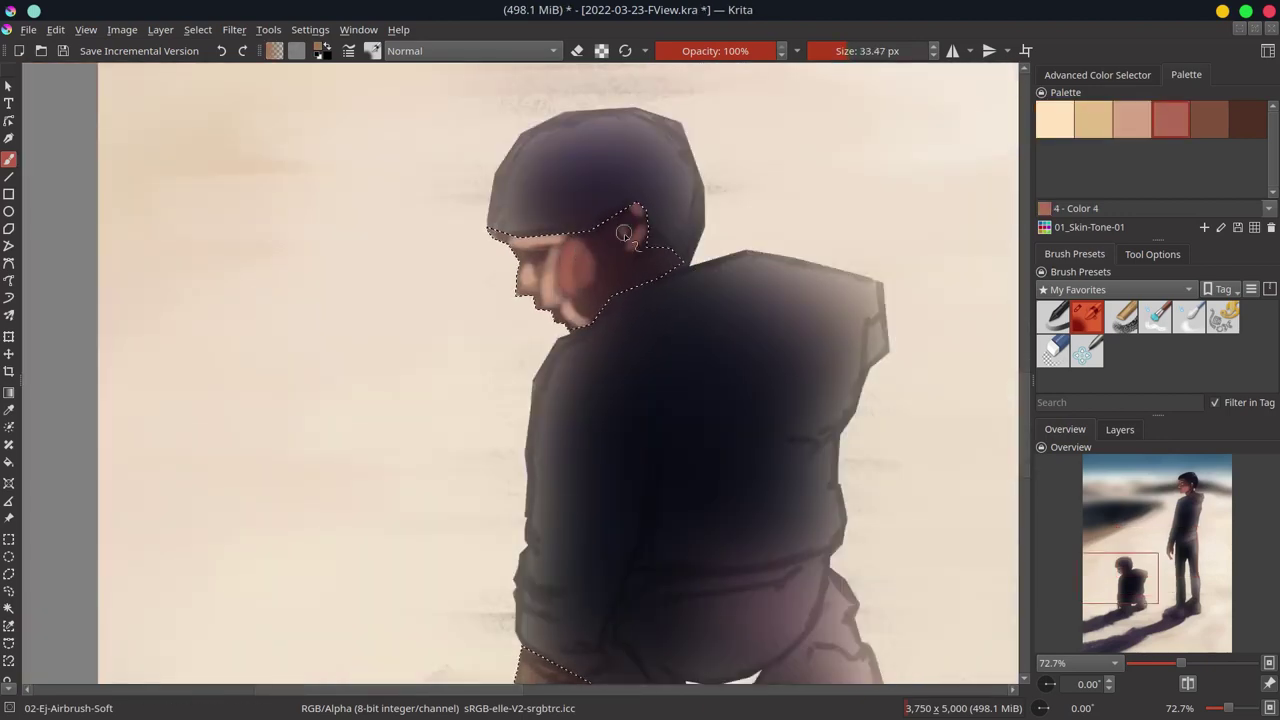
scroll(686, 409, "down", 2)
scroll(686, 409, "down", 2)
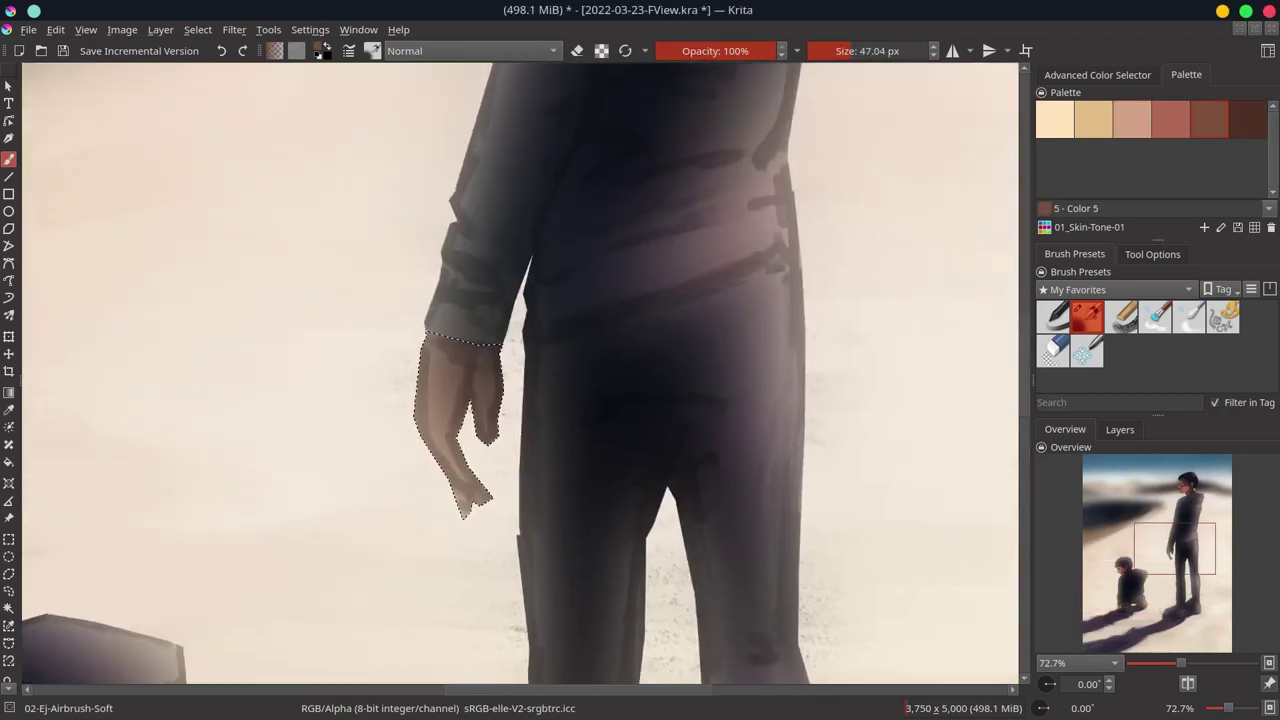
Step: Shade the tall boy's hand and fingers with light and mid skin tones, then deselect and save
left_click_drag(490, 370, 465, 510)
left_click_drag(470, 430, 470, 508)
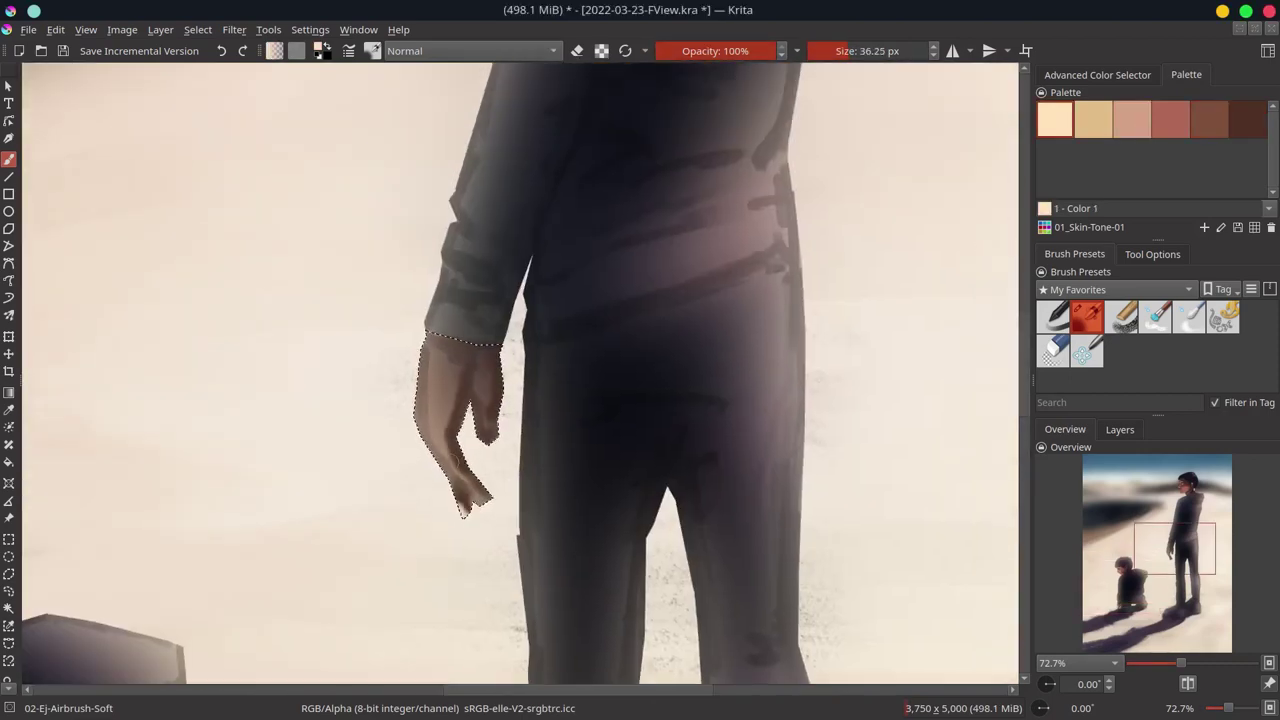
left_click_drag(480, 360, 480, 505)
mouse_move(425, 360)
left_mouse_down()
mouse_move(430, 450)
mouse_move(505, 432)
left_mouse_up()
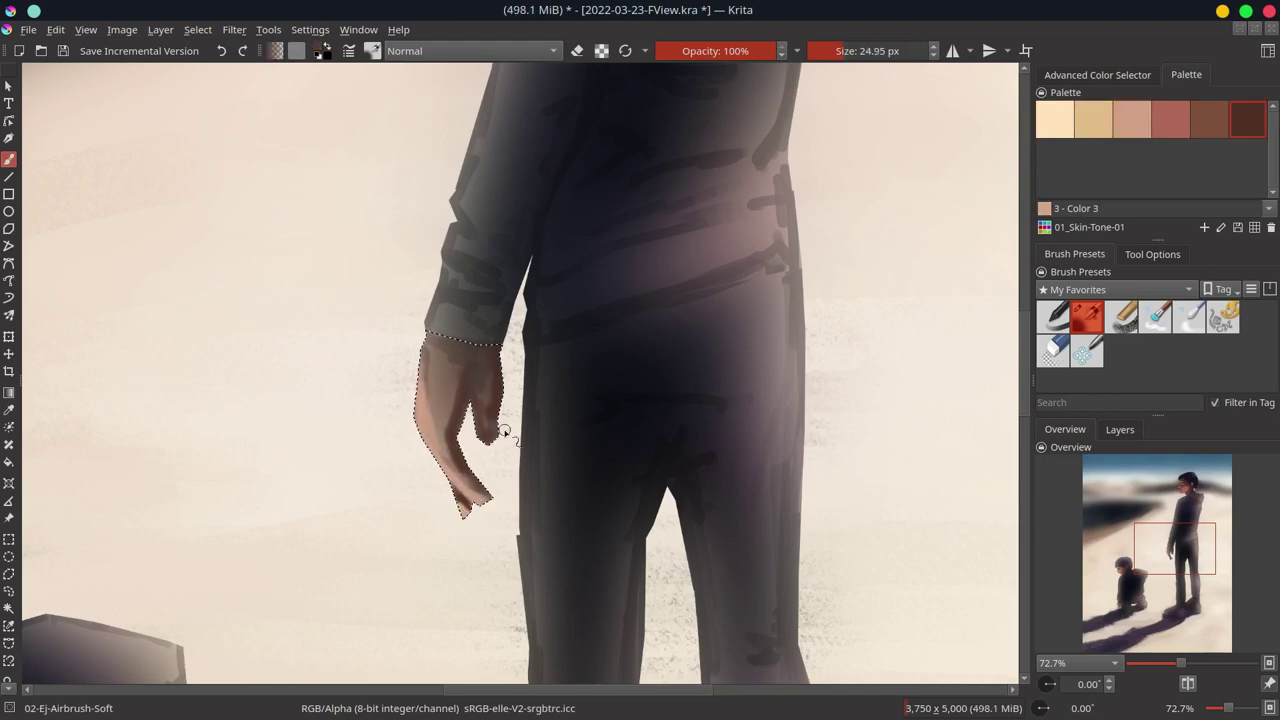
mouse_move(490, 350)
left_mouse_down()
mouse_move(485, 440)
mouse_move(450, 510)
left_mouse_up()
key("ctrl+s")
key("ctrl+shift+a")
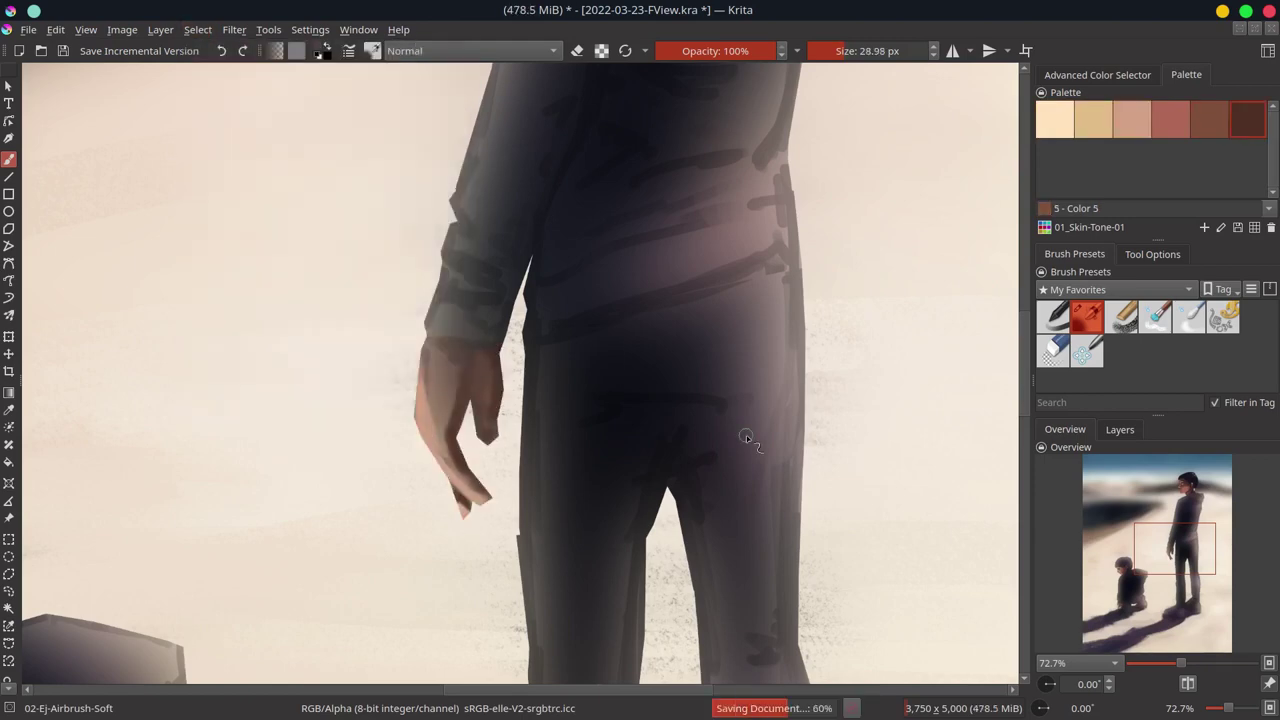
Step: Paint curved light highlights around the tall boy's ear with a smaller brush
scroll(746, 435, "up", 5)
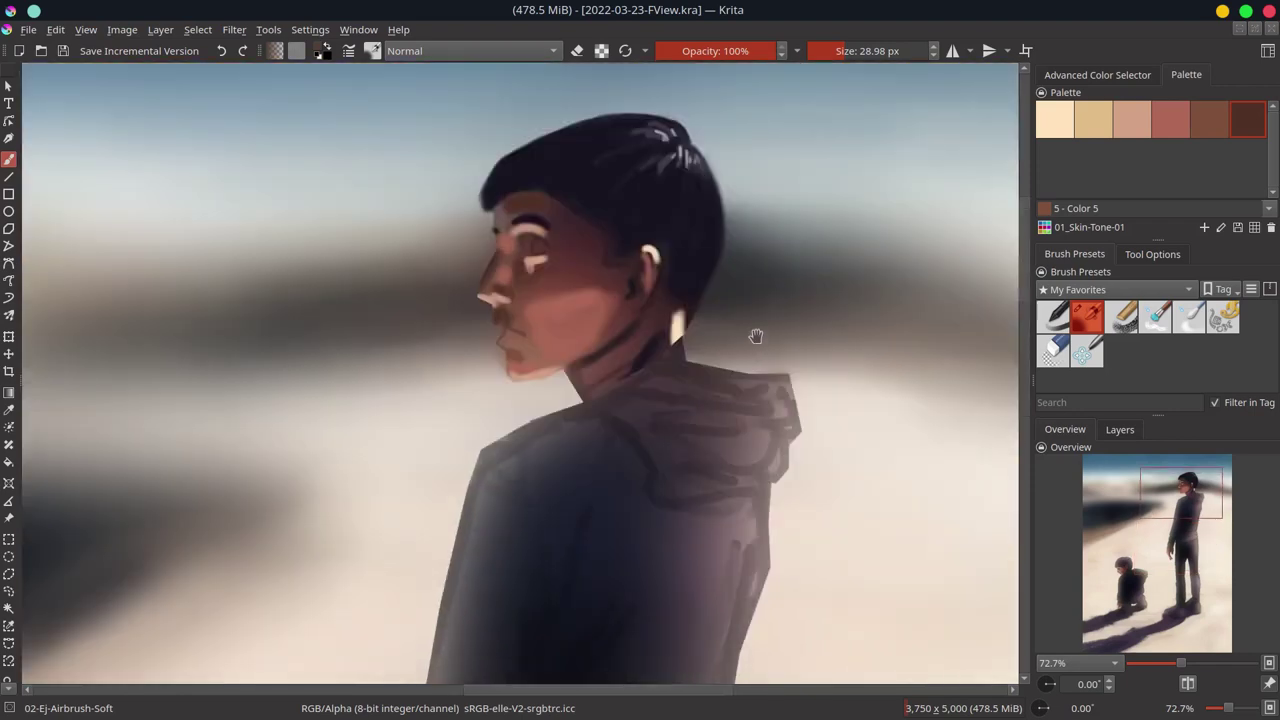
scroll(746, 435, "up", 2)
left_click(790, 366)
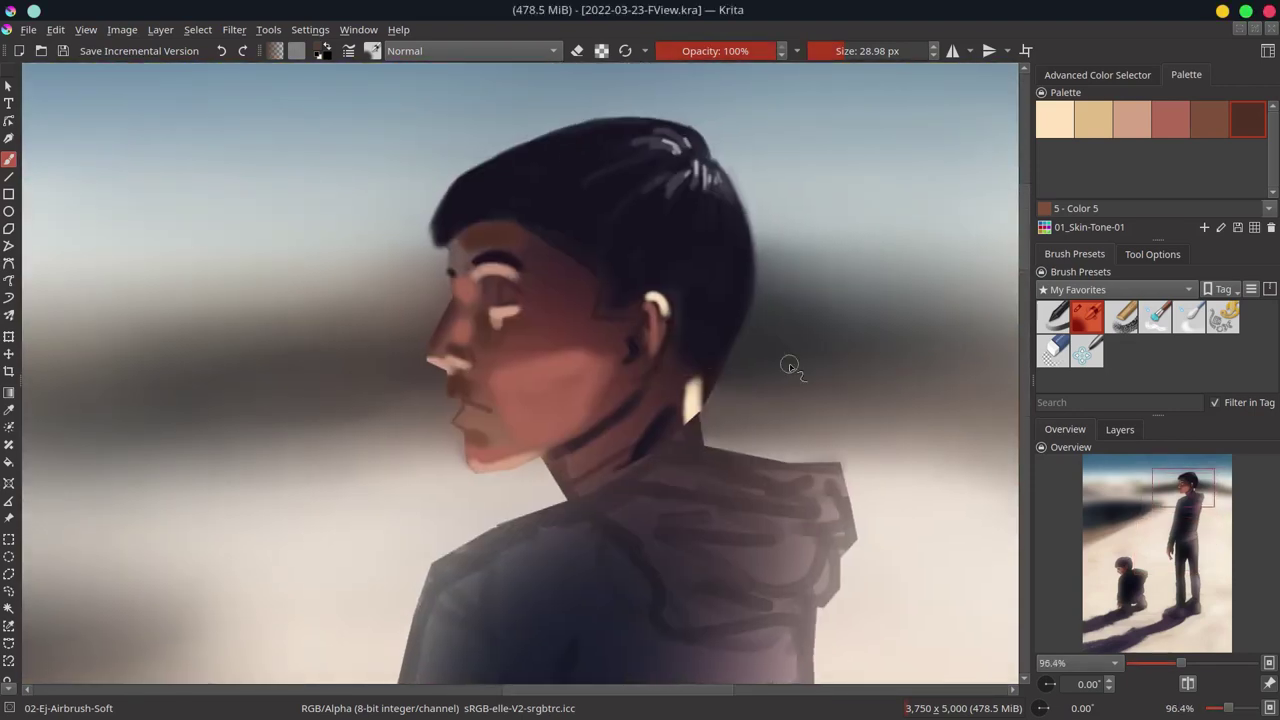
left_click(1187, 683)
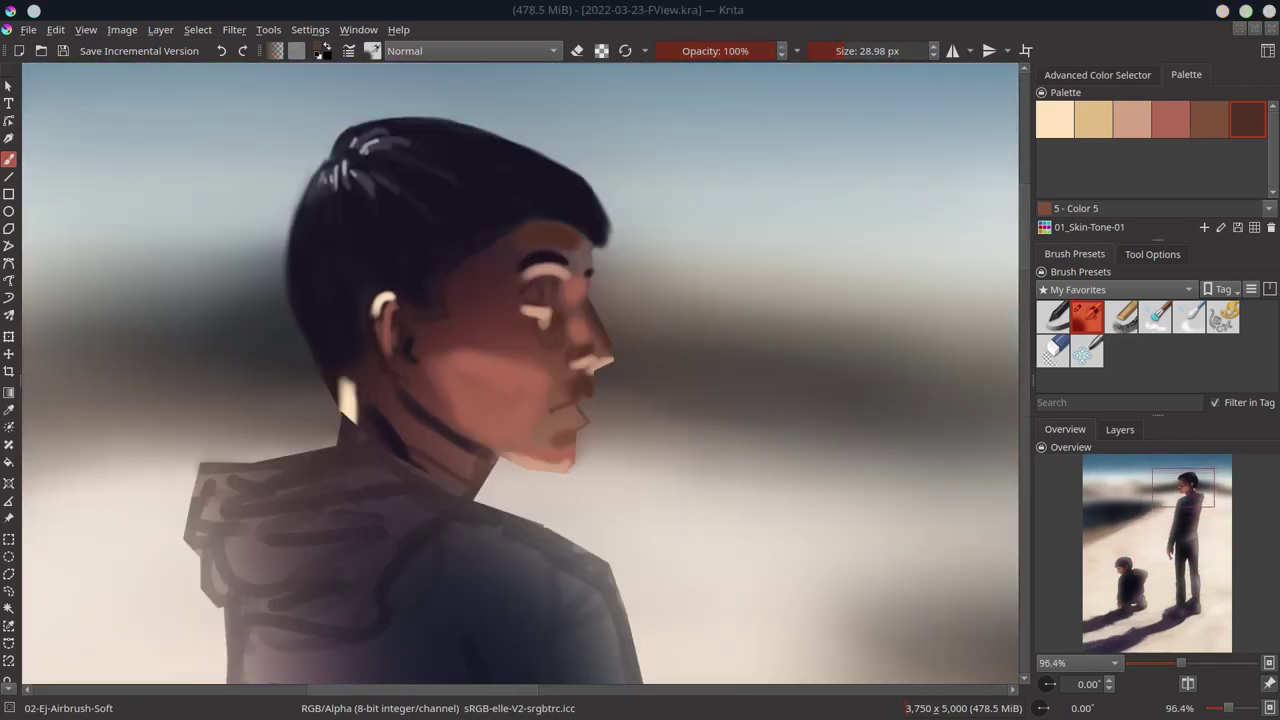
left_click(305, 215)
left_click_drag(388, 291, 374, 330)
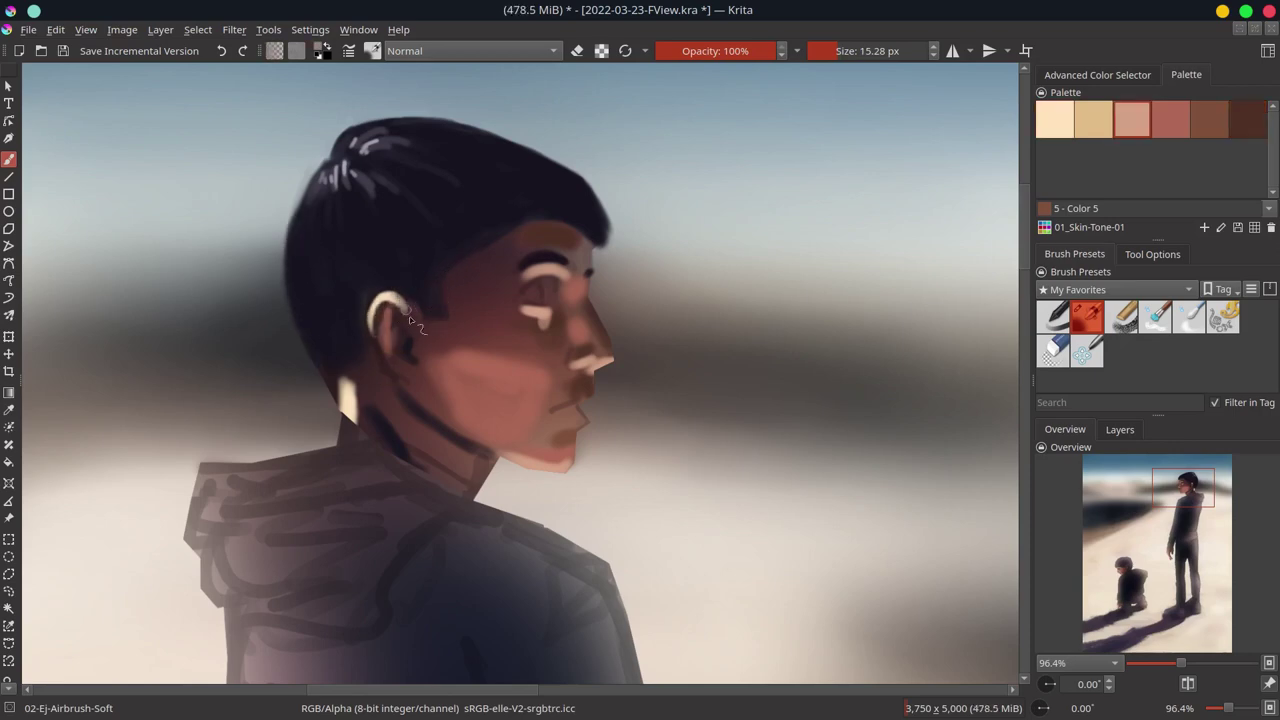
left_click_drag(398, 298, 408, 309)
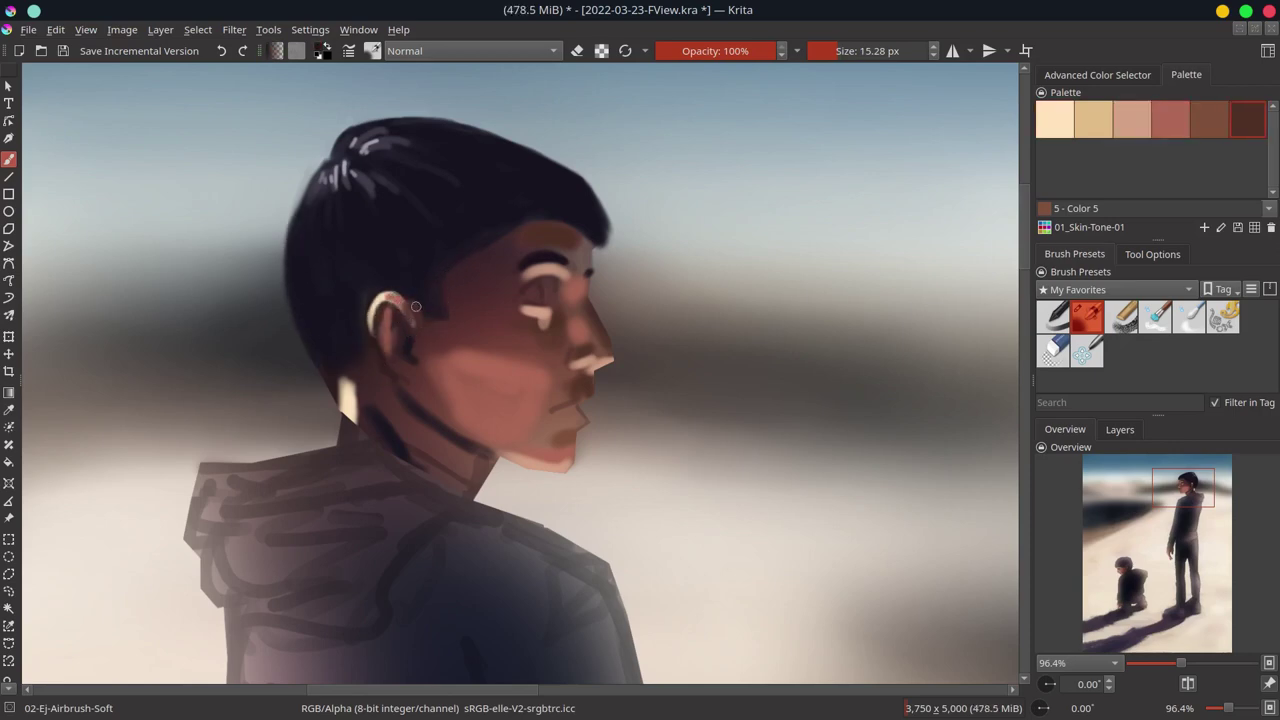
Step: Highlight the ear's upper edge and paint salmon skin on the neck, cheek and jaw
left_click(374, 368, "ctrl")
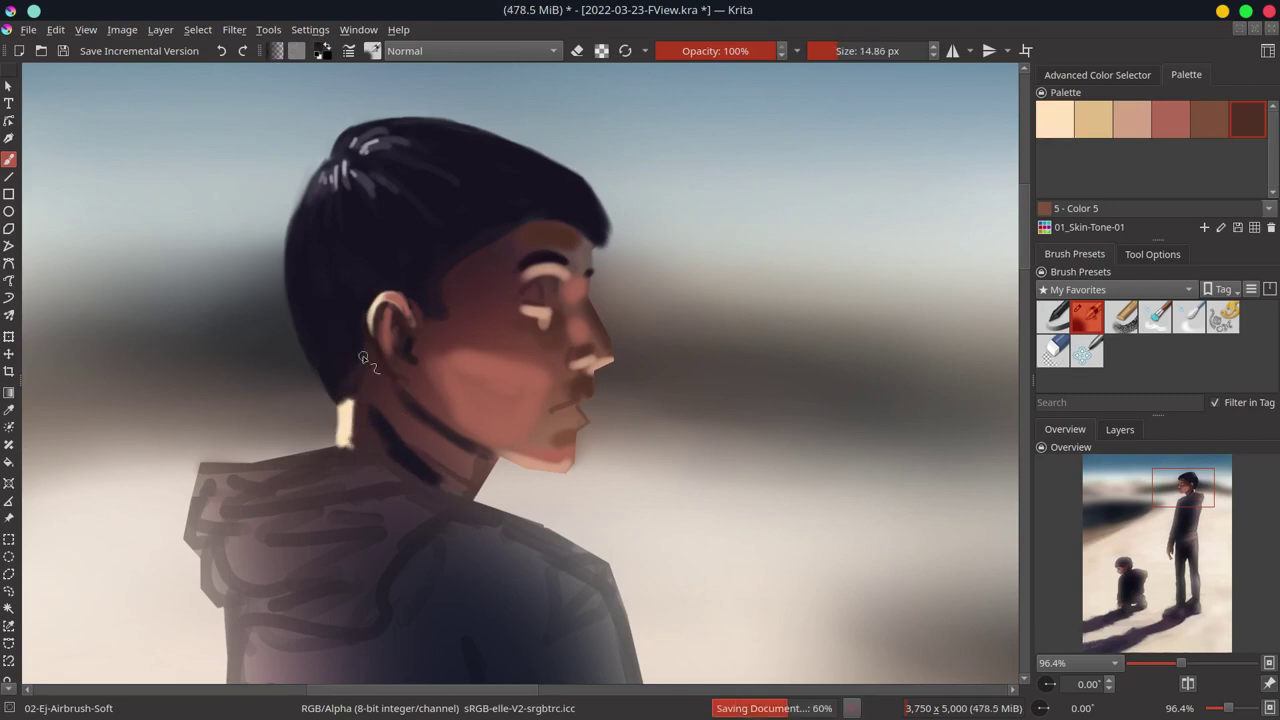
left_click_drag(370, 365, 400, 390)
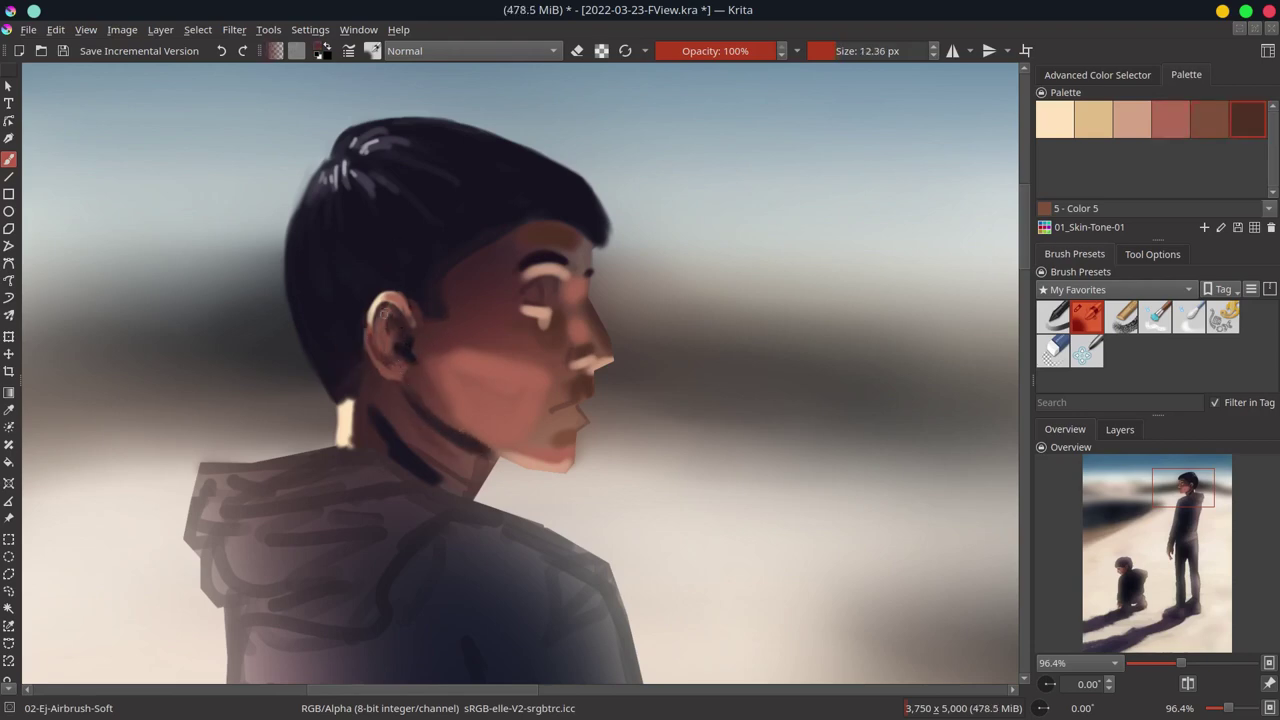
left_click_drag(370, 330, 384, 302)
left_click_drag(372, 410, 440, 470)
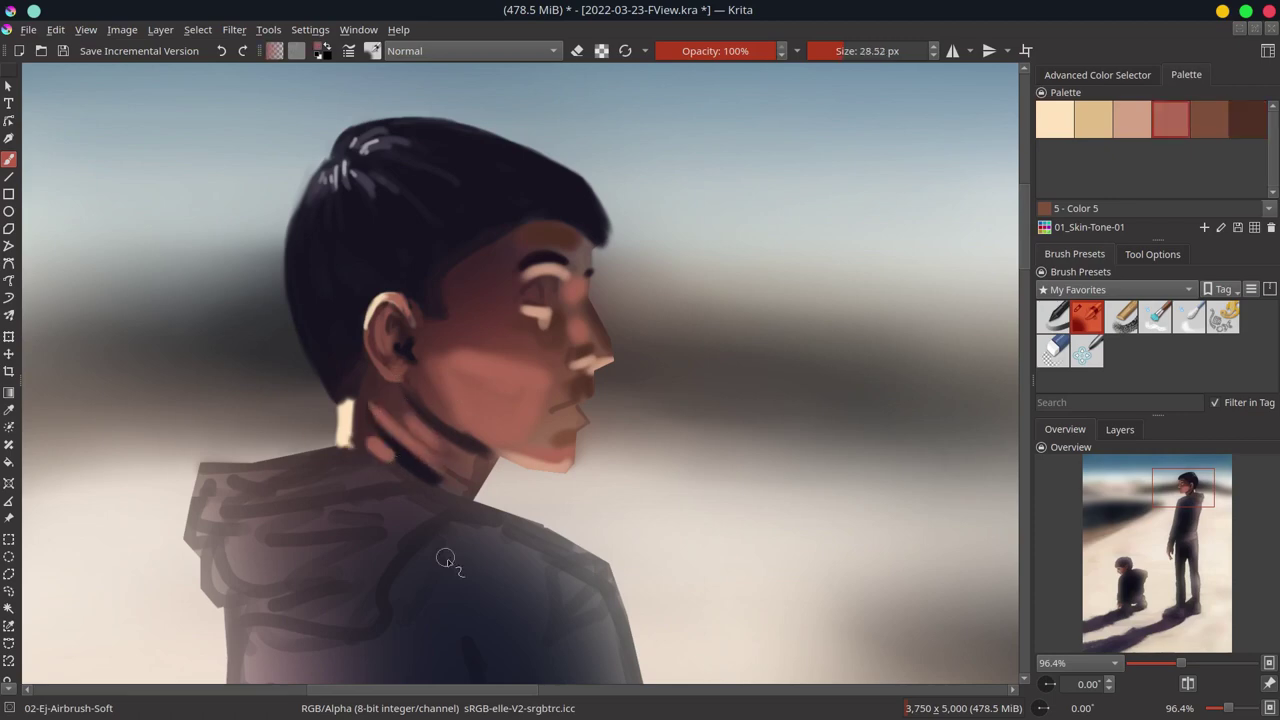
left_click(540, 383, "ctrl")
key("bracketleft")
key("bracketleft")
key("bracketleft")
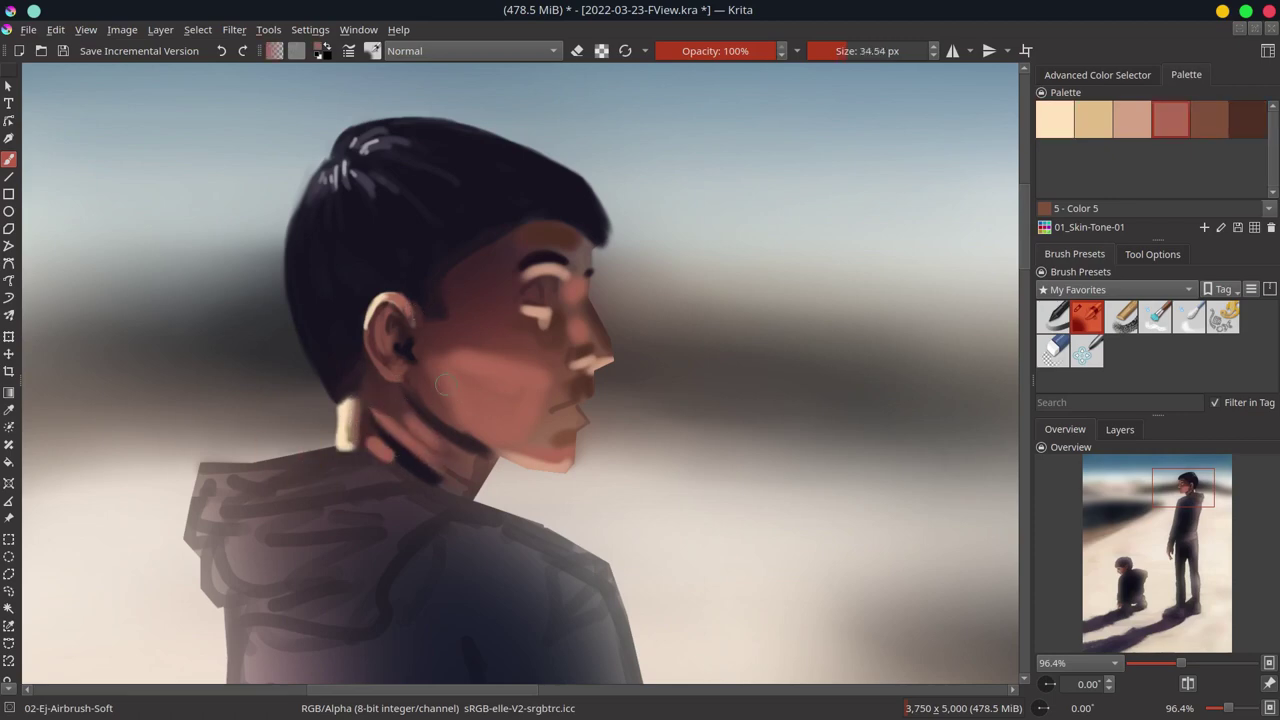
left_click_drag(443, 384, 470, 420)
Step: Darken the neck below the jaw in dark brown and extend the hair edge over the eyebrow
left_click_drag(440, 380, 480, 340)
left_click(556, 425, "ctrl")
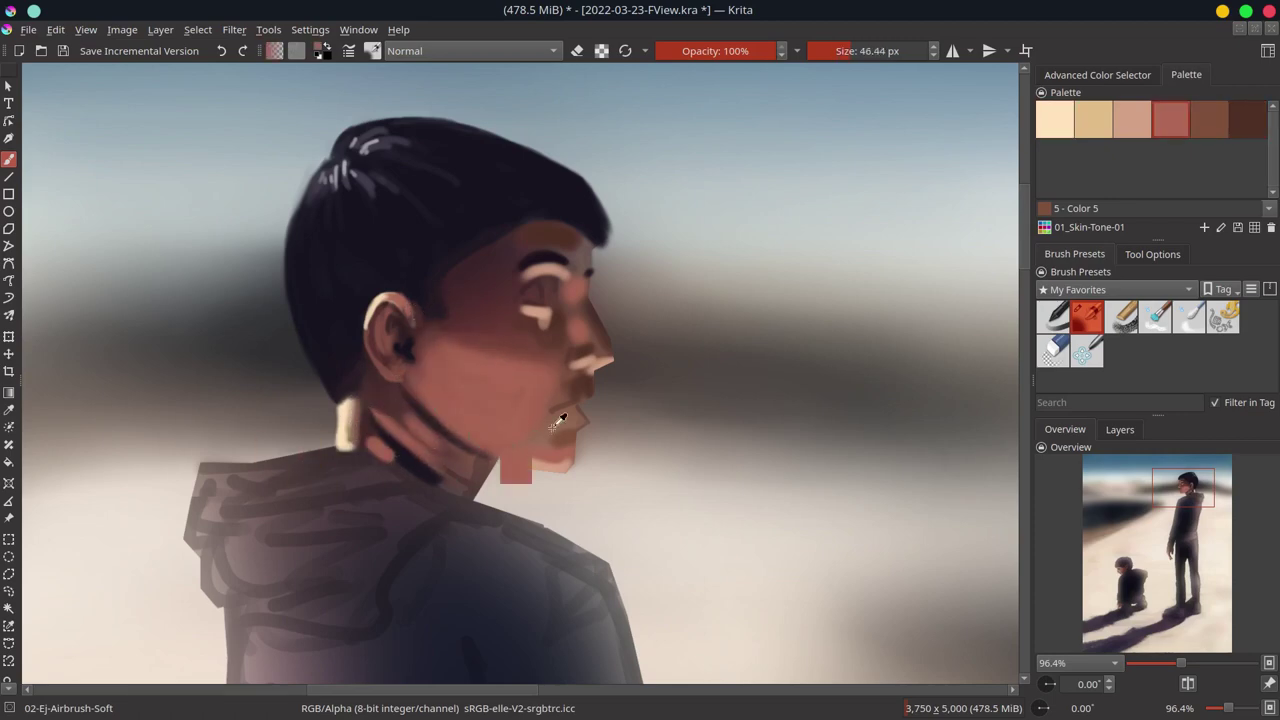
key("bracketleft")
key("bracketleft")
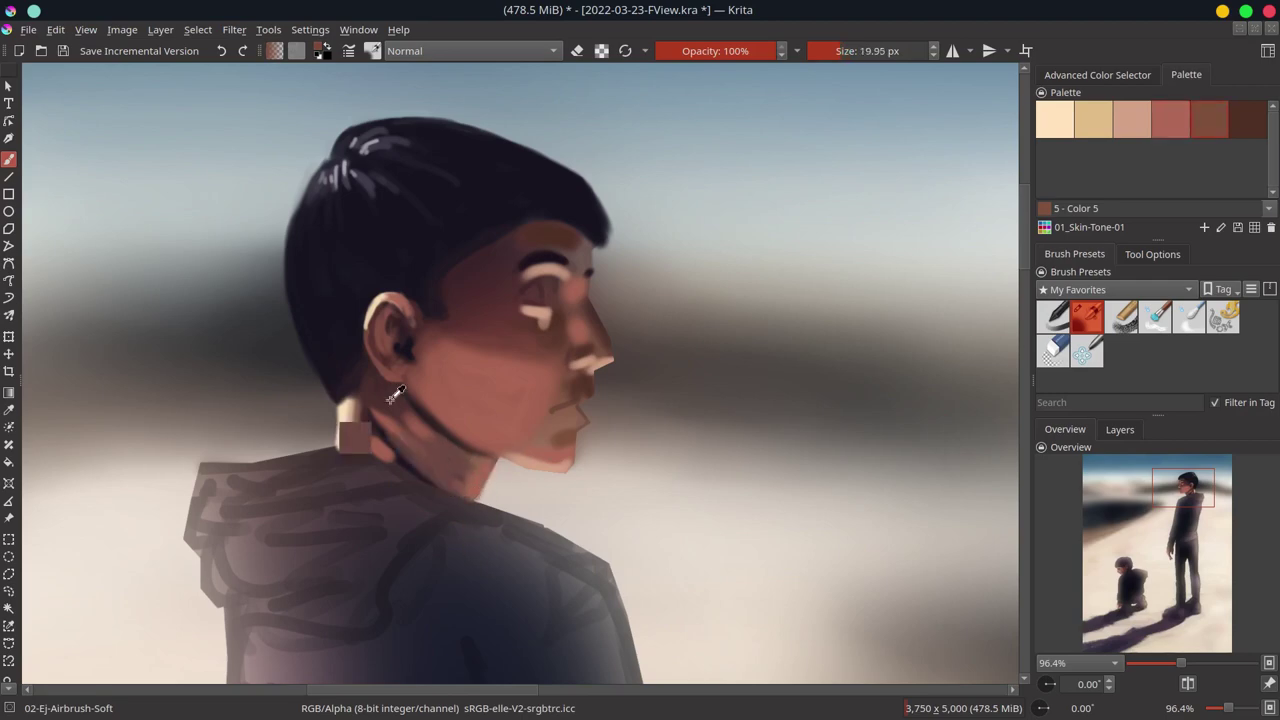
left_click(445, 440, "ctrl")
key("bracketleft")
key("bracketleft")
key("bracketleft")
left_click_drag(490, 470, 441, 432)
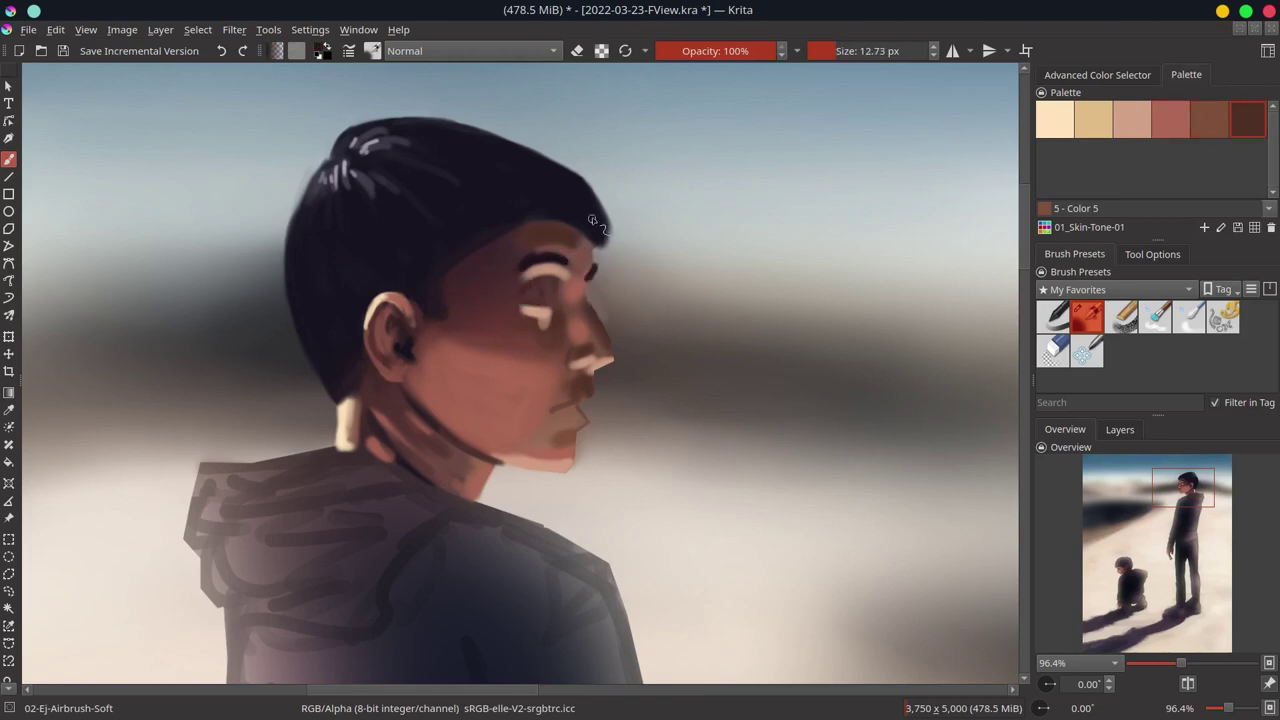
left_click_drag(592, 220, 540, 256)
Step: Add a light pink highlight stroke on the upper lip, trying brown tones and the blending brush
key("bracketleft")
key("bracketleft")
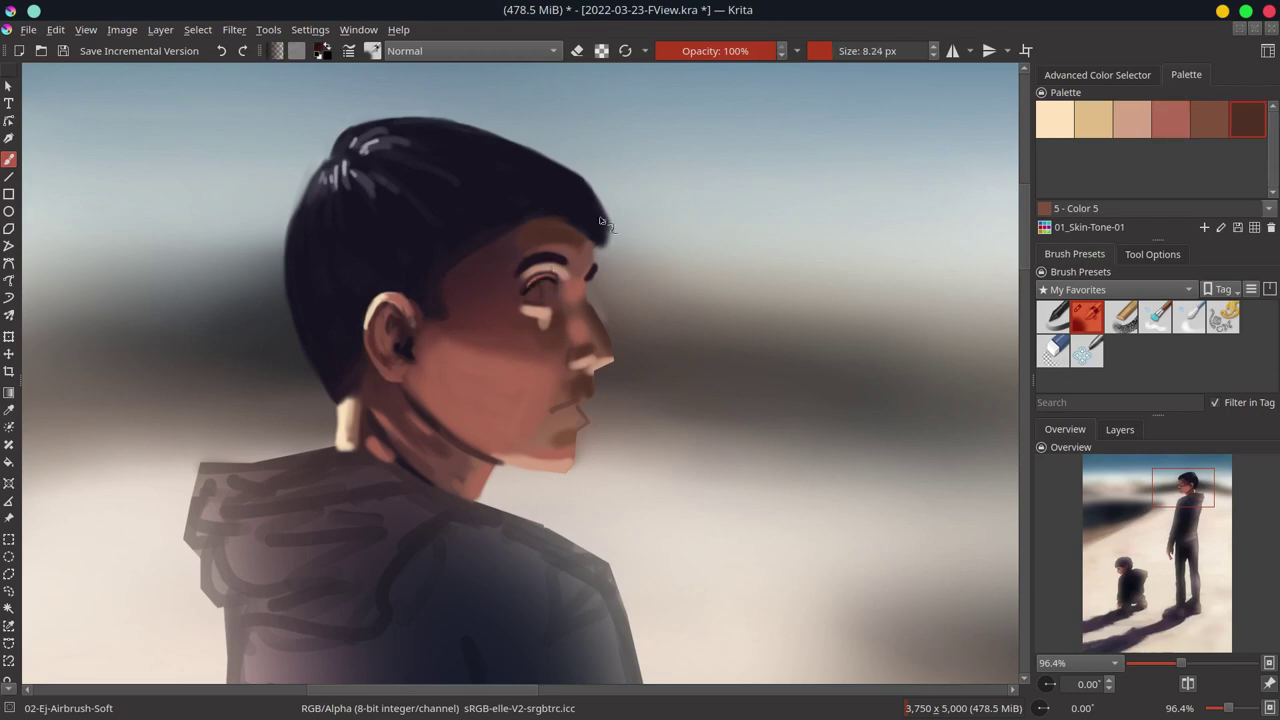
key("bracketright")
key("bracketright")
key("bracketright")
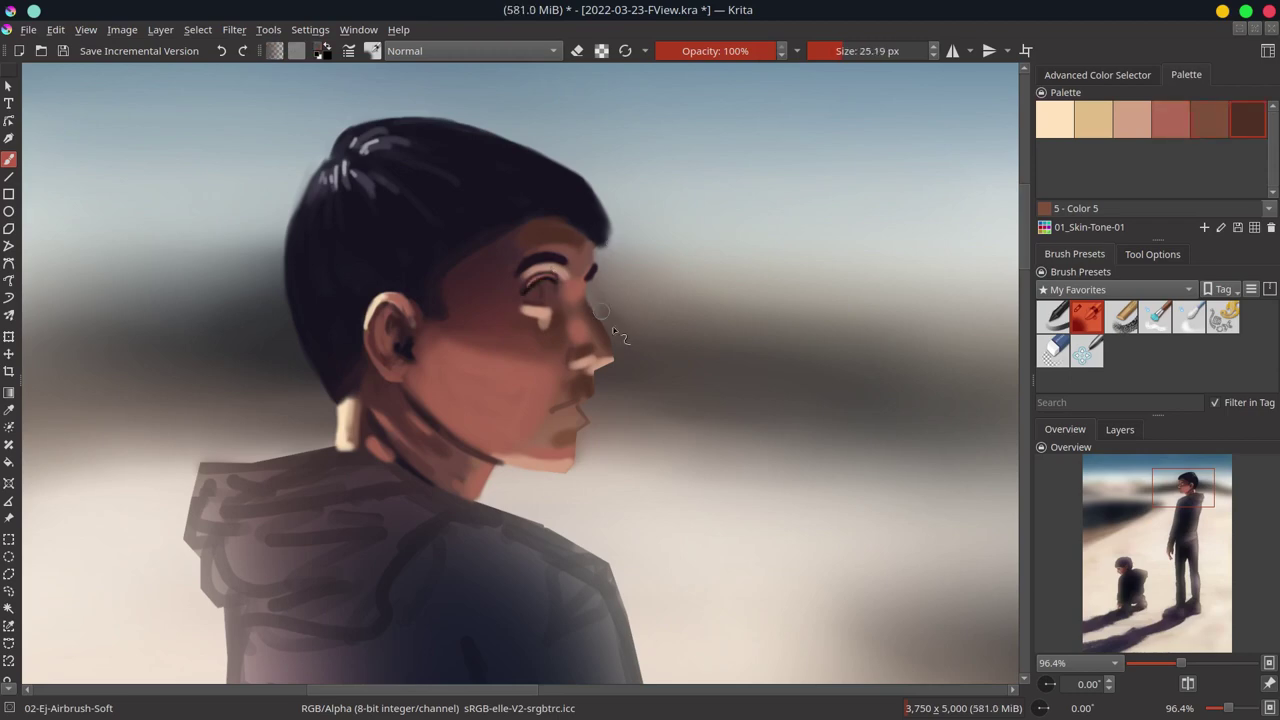
left_click_drag(613, 330, 608, 343)
left_click(580, 365, "ctrl")
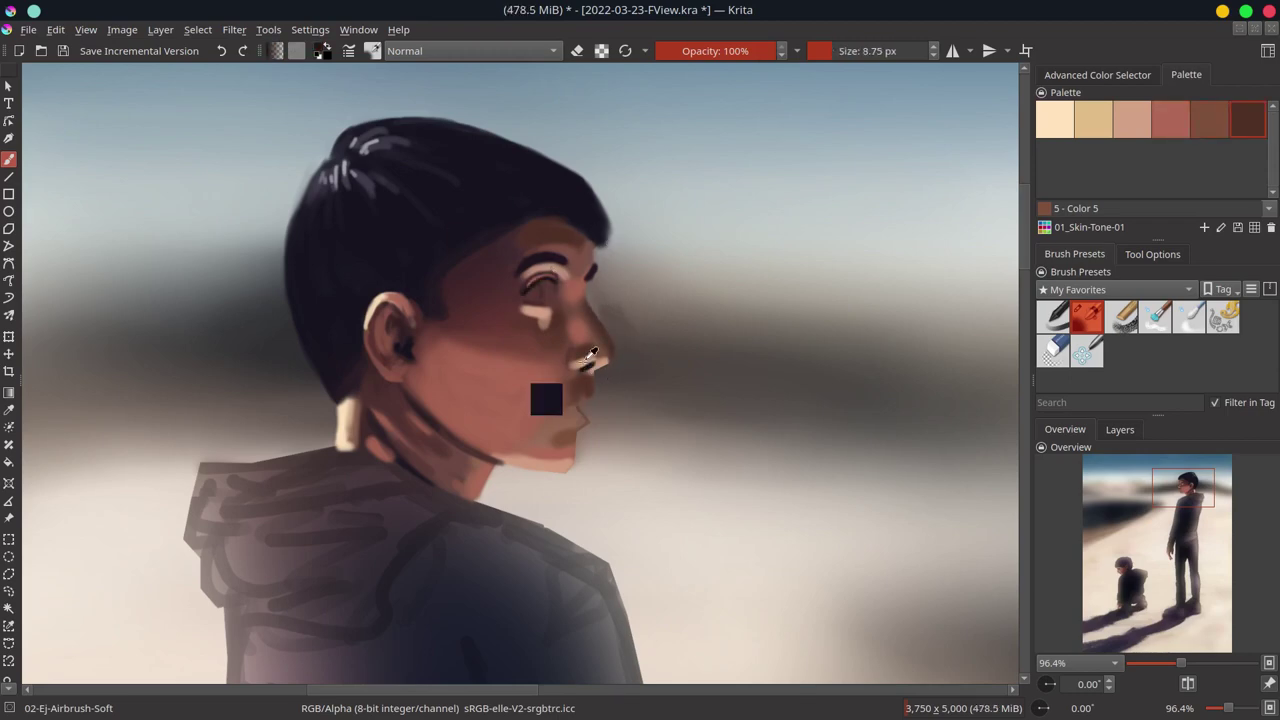
left_click(609, 370, "ctrl")
mouse_move(574, 366)
left_mouse_down()
mouse_move(620, 353)
mouse_move(662, 307)
left_mouse_up()
left_click(604, 368, "ctrl")
left_click(580, 348, "ctrl")
key("slash")
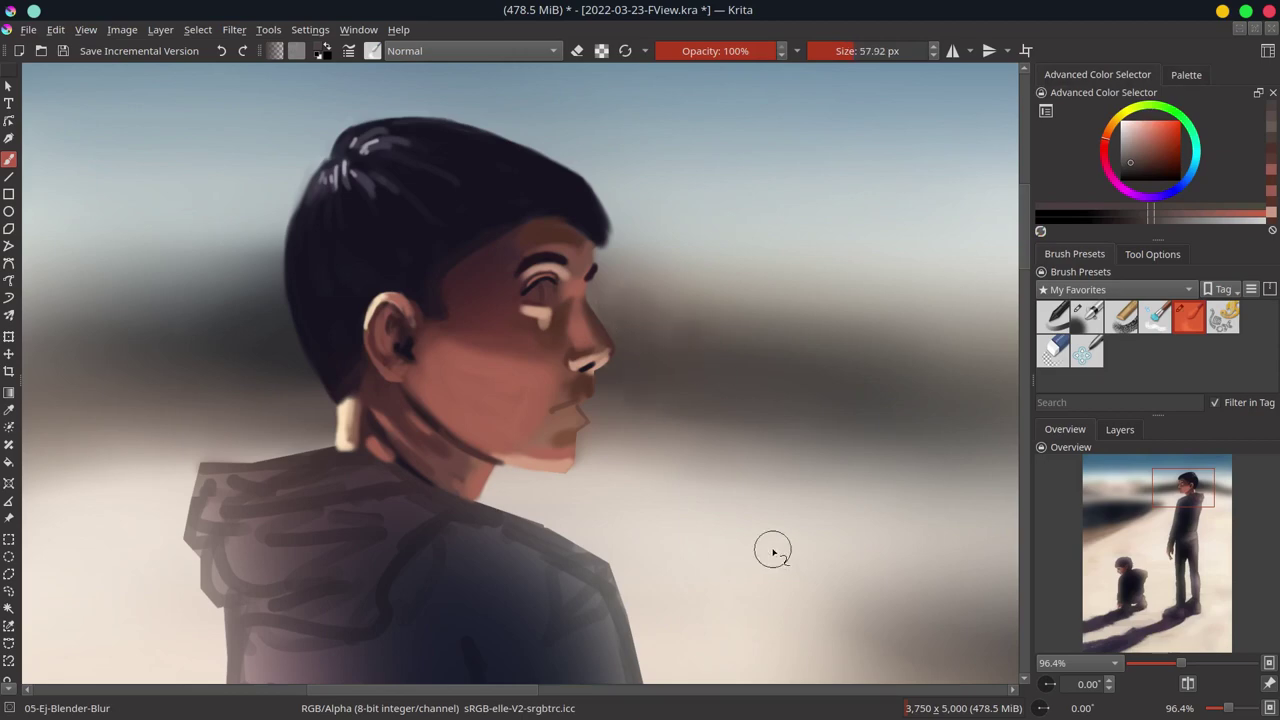
key("slash")
Step: Darken the hair's left edge in dark purple and paint the dark iris of the eye
left_click(305, 200, "ctrl")
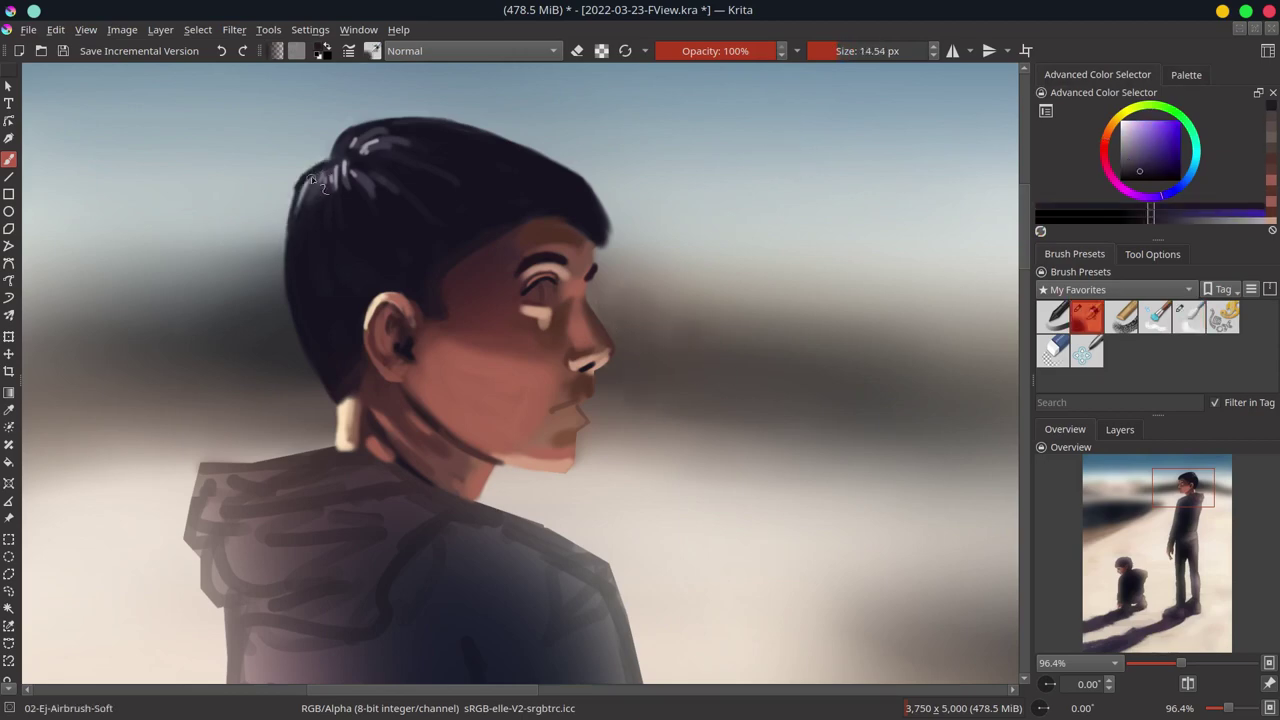
left_click_drag(300, 180, 292, 270)
key("bracketleft")
left_click_drag(530, 288, 550, 300)
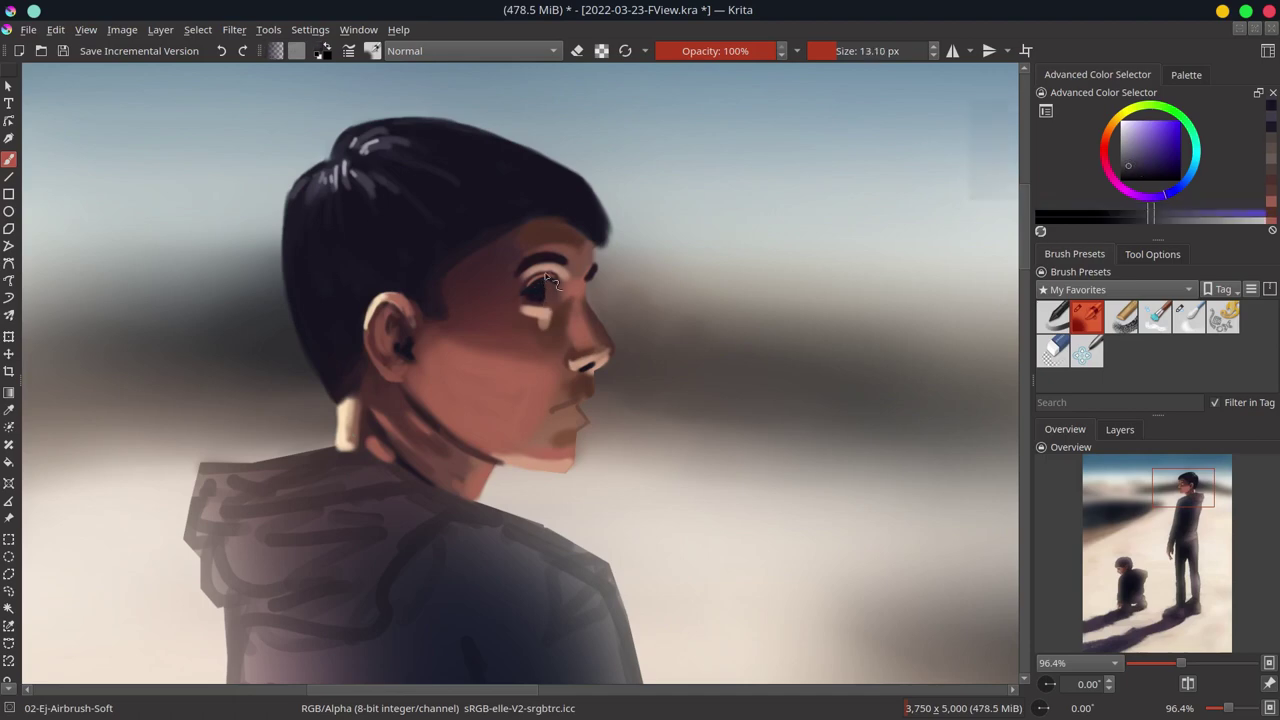
Step: Paint red-pink lips below the nose
left_click(550, 284, "ctrl")
left_click(540, 305, "ctrl")
left_click(485, 365, "ctrl")
key("bracketright")
key("bracketright")
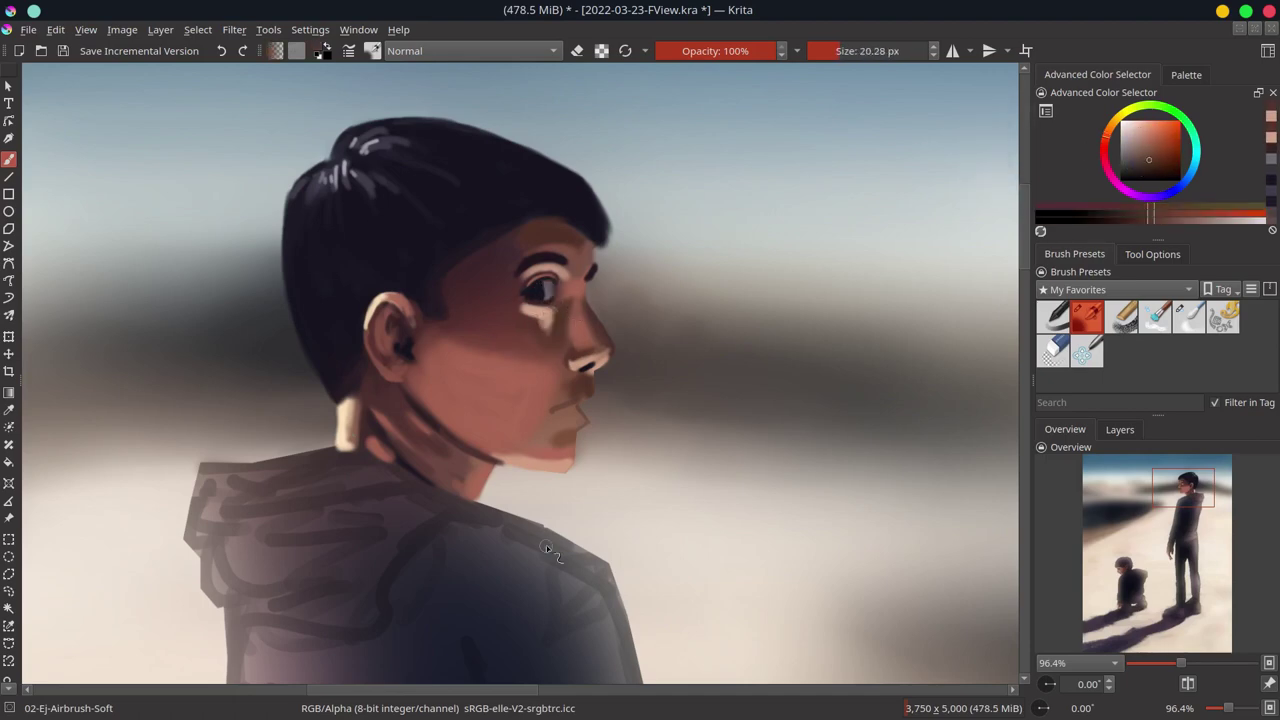
left_click(1155, 149)
key("bracketleft")
left_click_drag(548, 409, 590, 400)
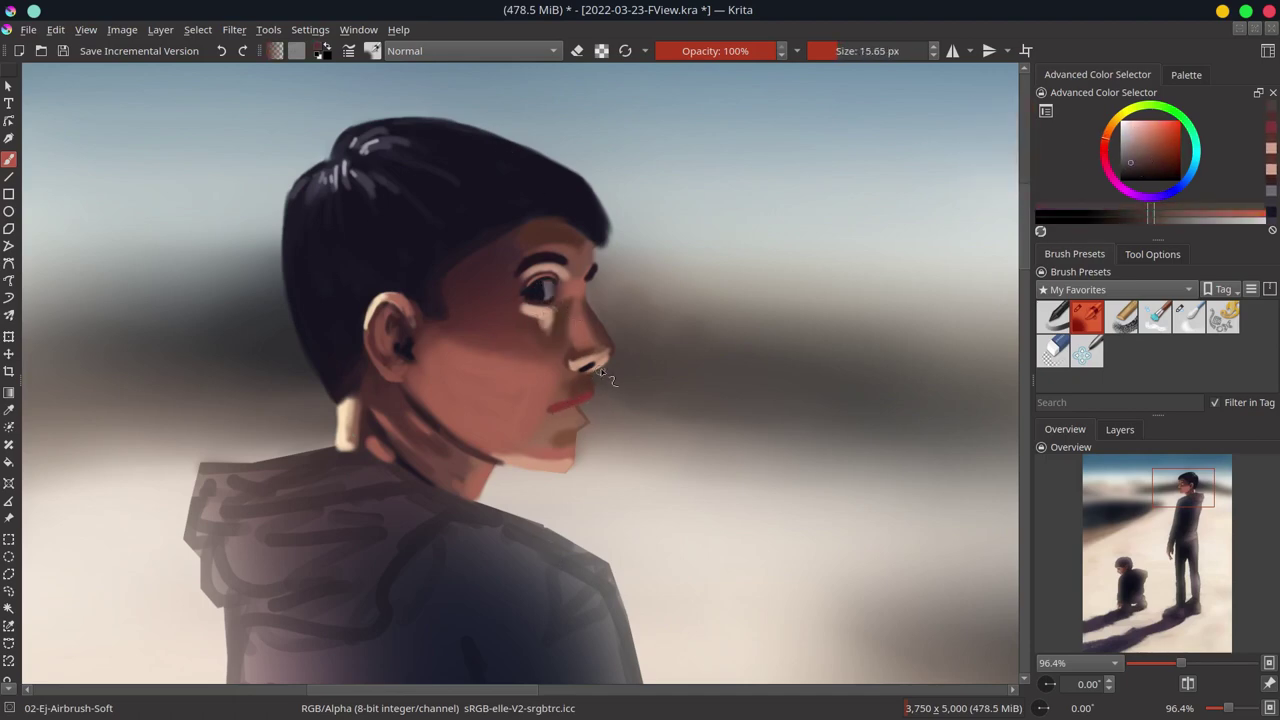
key("k")
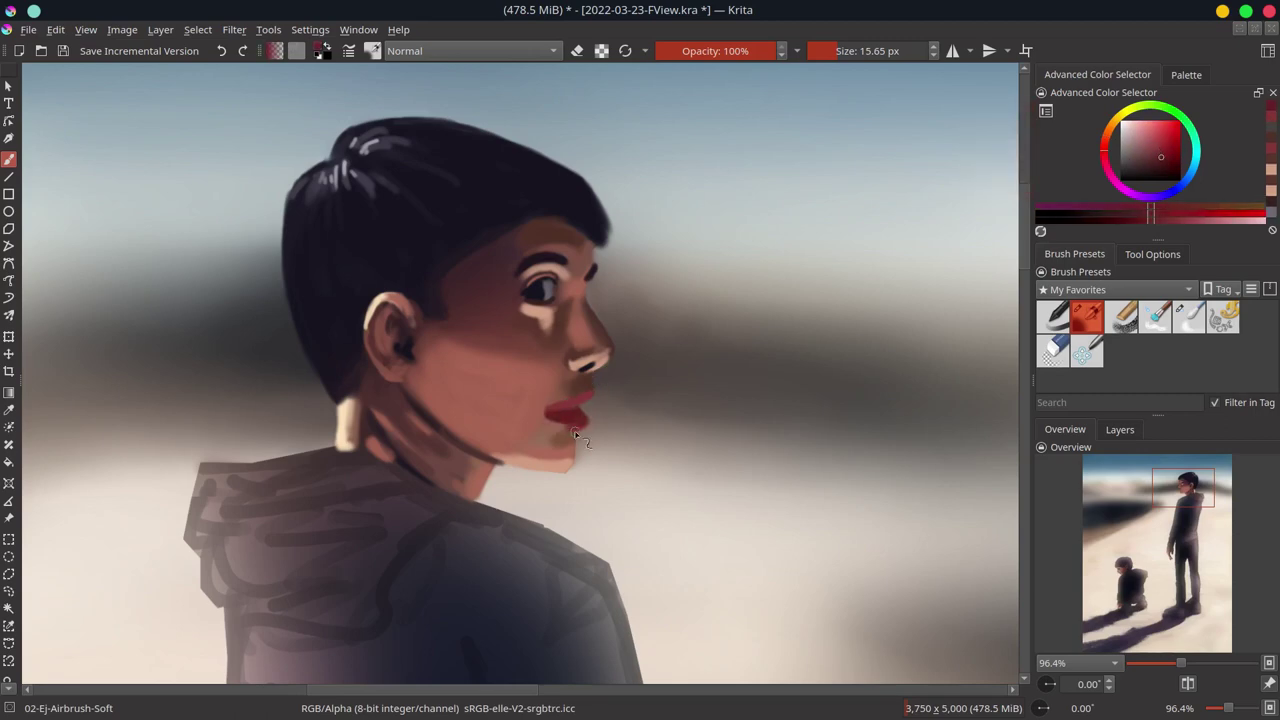
Step: Soften the lips with the blending brush and sampled skin tones, then save
left_click(575, 433, "ctrl")
key("bracketleft")
key("bracketleft")
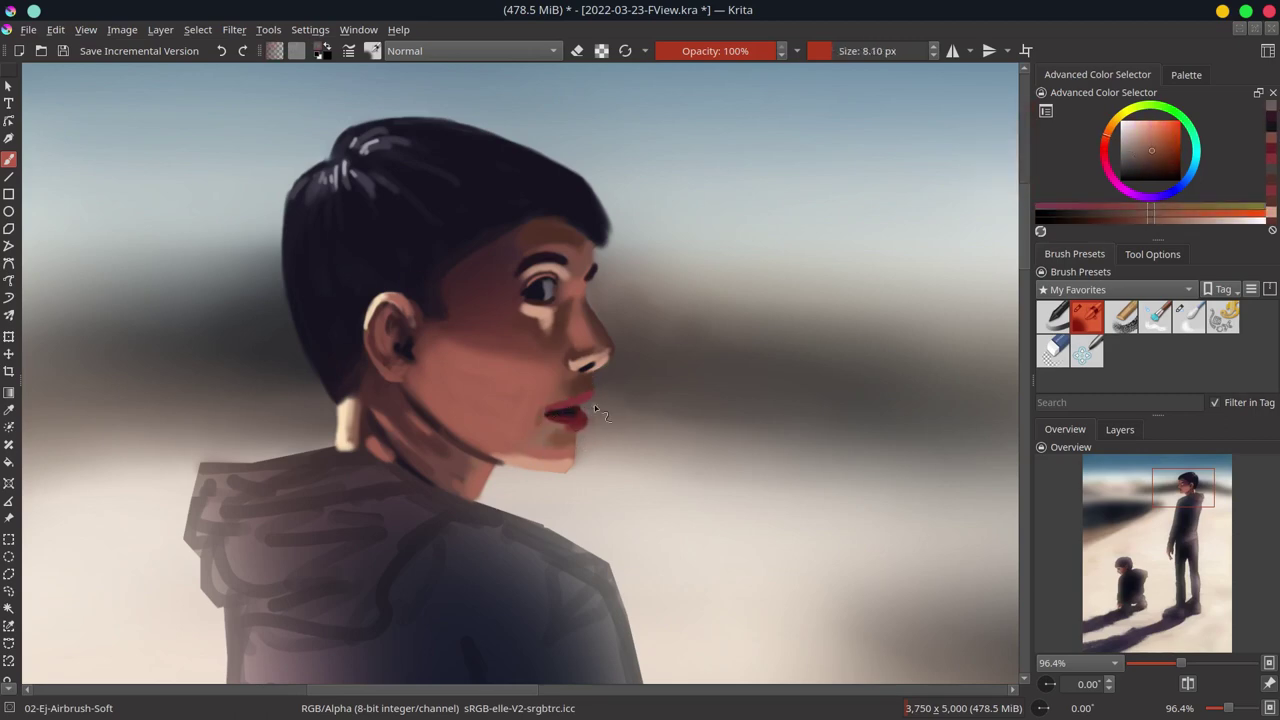
left_click(569, 446, "ctrl")
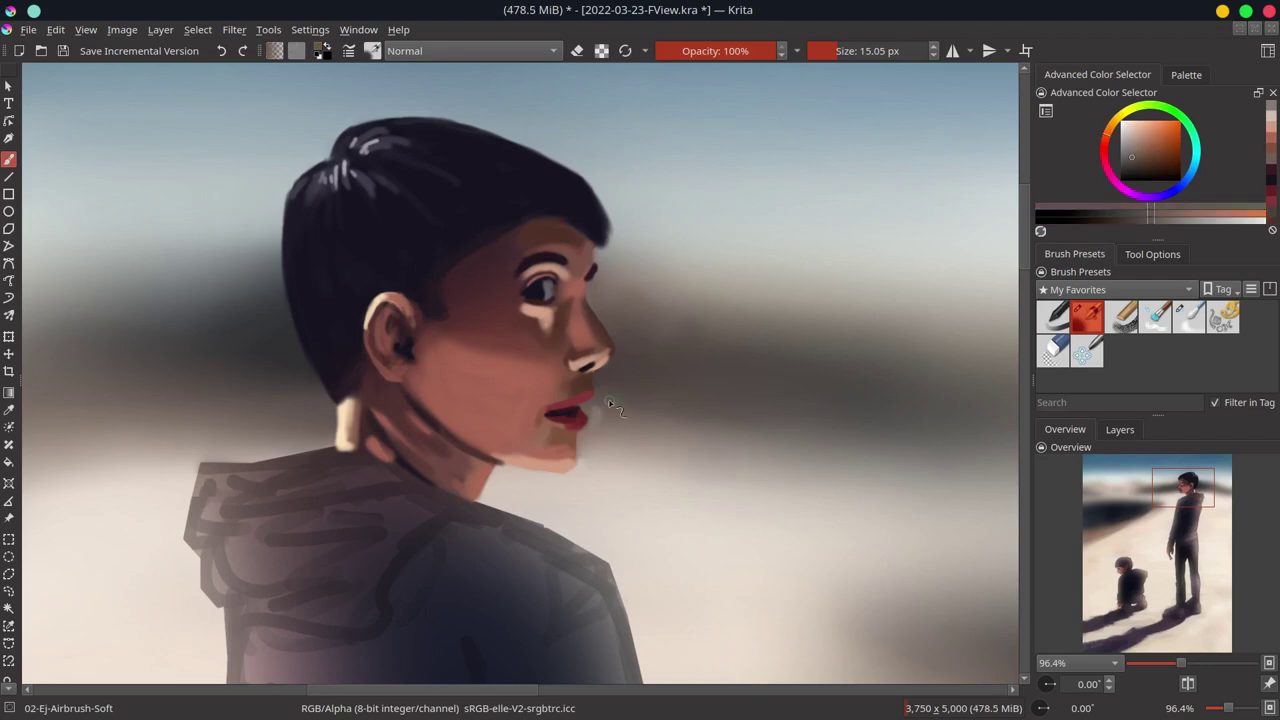
key("slash")
key("slash")
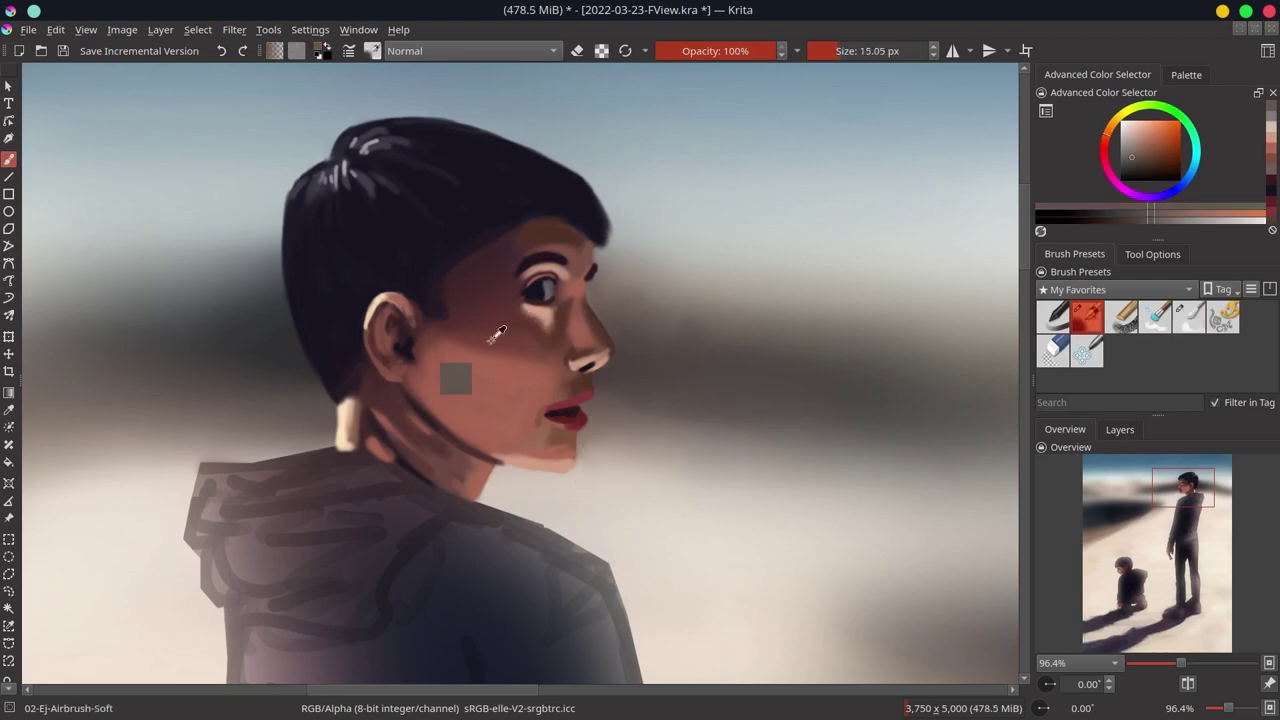
left_click(457, 372, "ctrl")
left_click(441, 352, "ctrl")
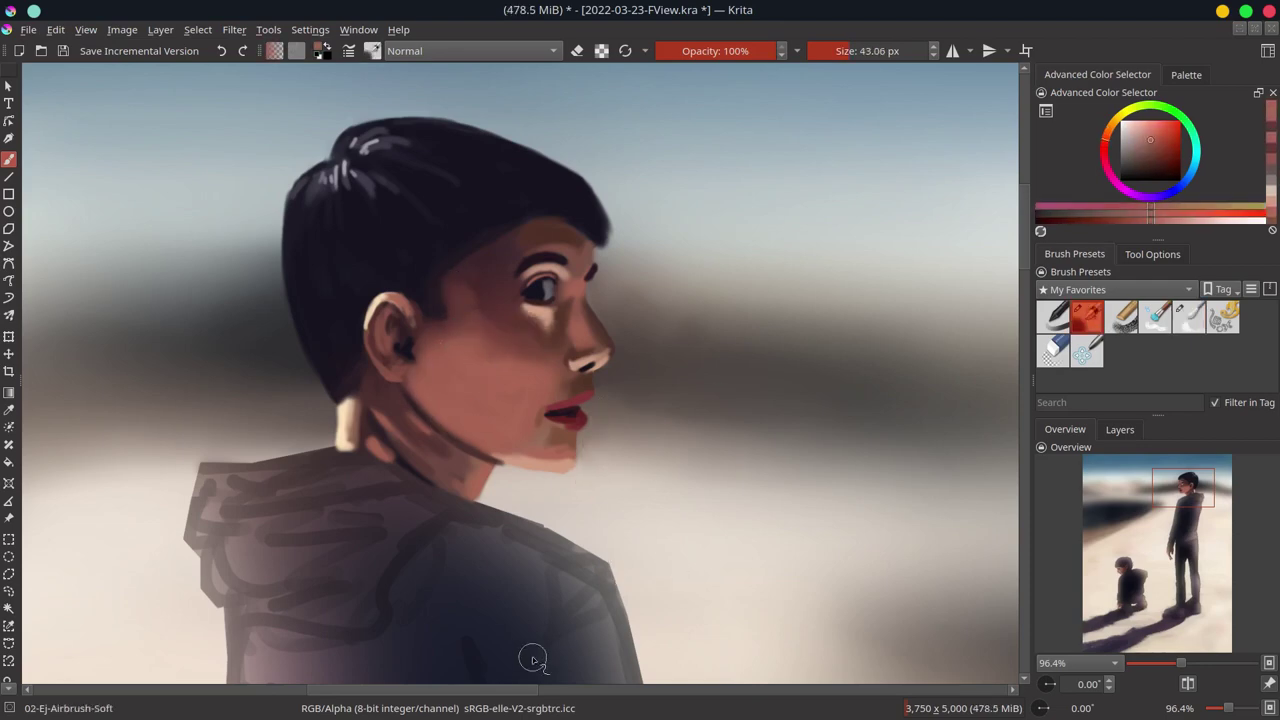
key("bracketleft")
key("bracketleft")
scroll(695, 463, "down", 5)
key("ctrl+s")
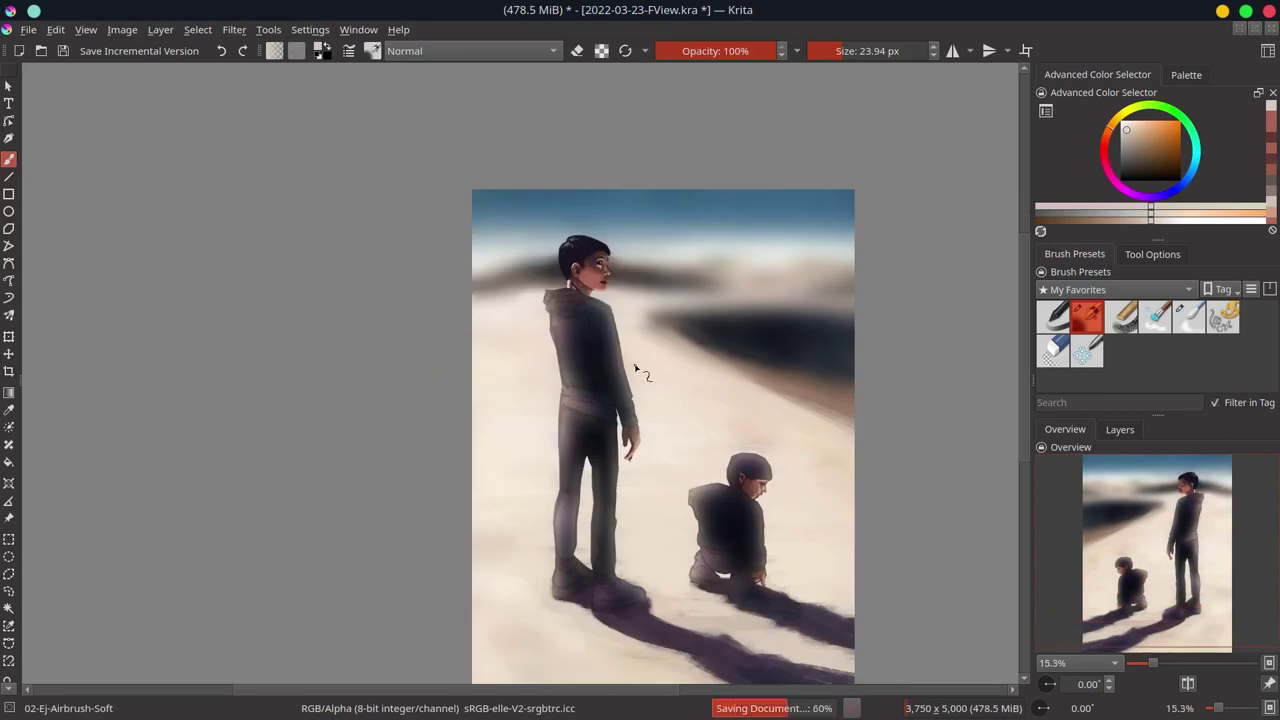
Step: Centre the face and touch up the lip edge with dark red and skin tone
scroll(645, 233, "up", 5)
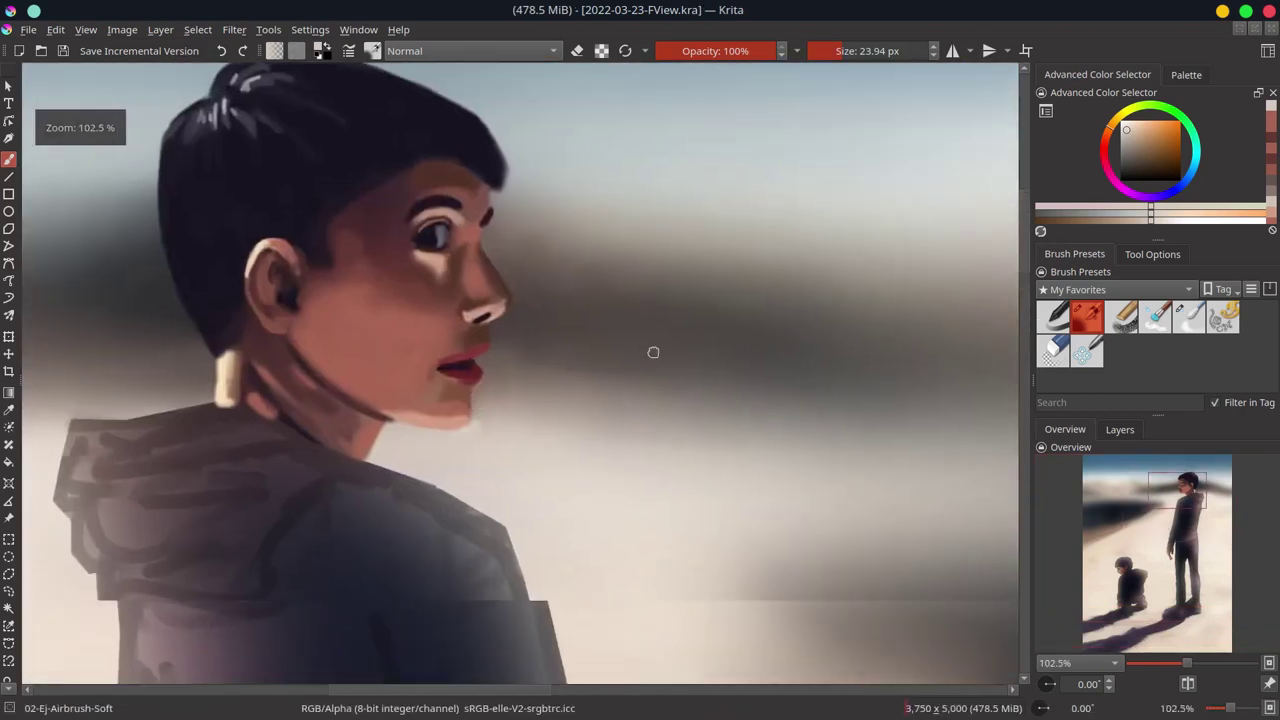
left_click(398, 376)
left_click_drag(675, 385, 726, 363)
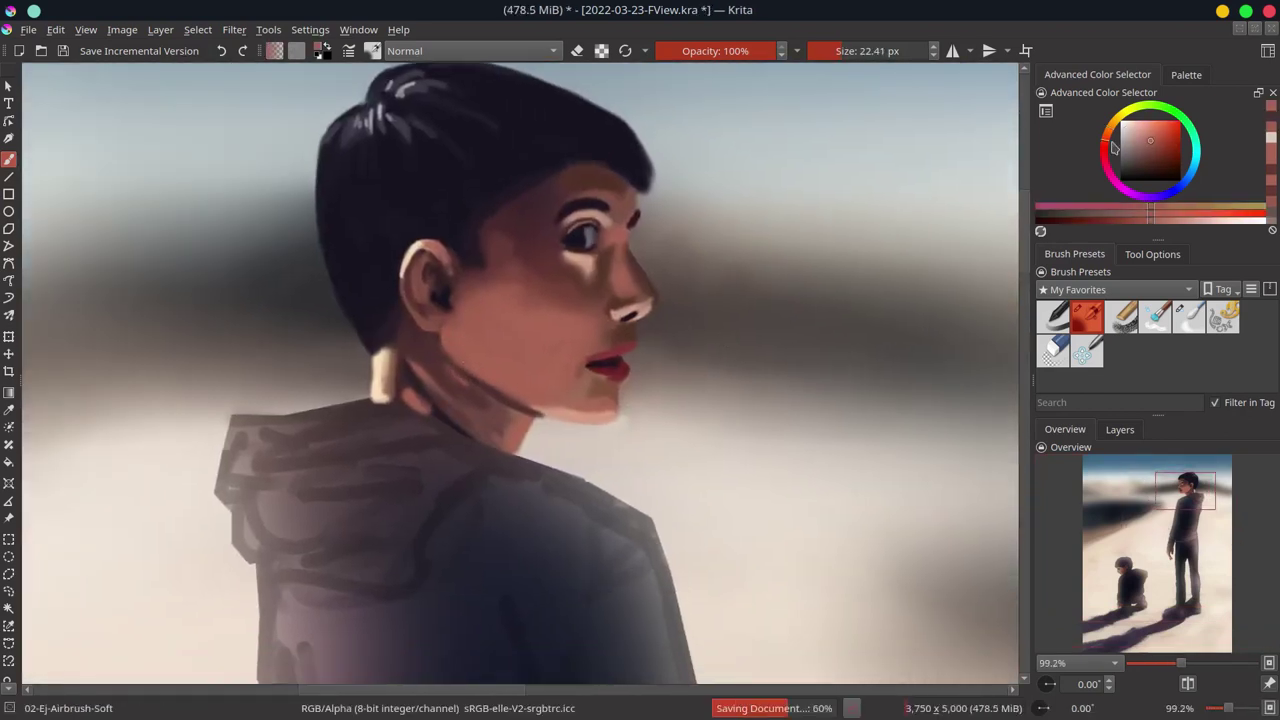
key("bracketleft")
key("bracketleft")
key("bracketleft")
left_click(600, 370, "ctrl")
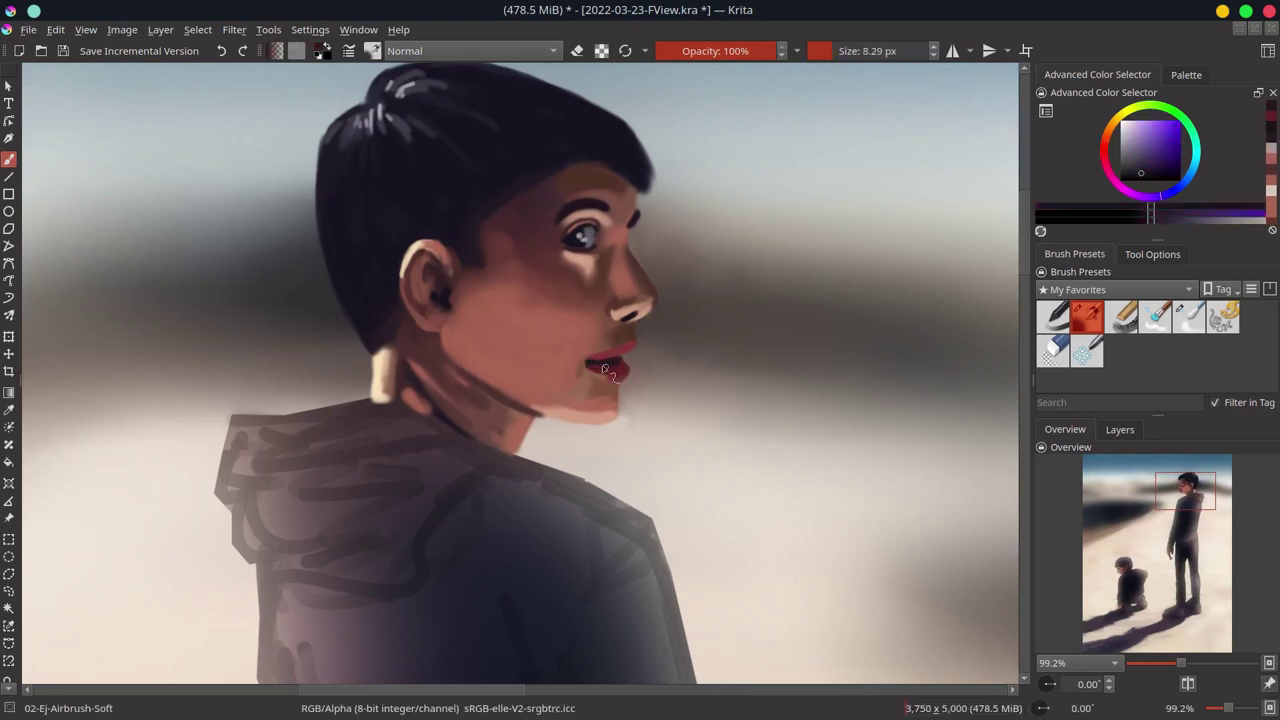
key("bracketright")
left_click(598, 382, "ctrl")
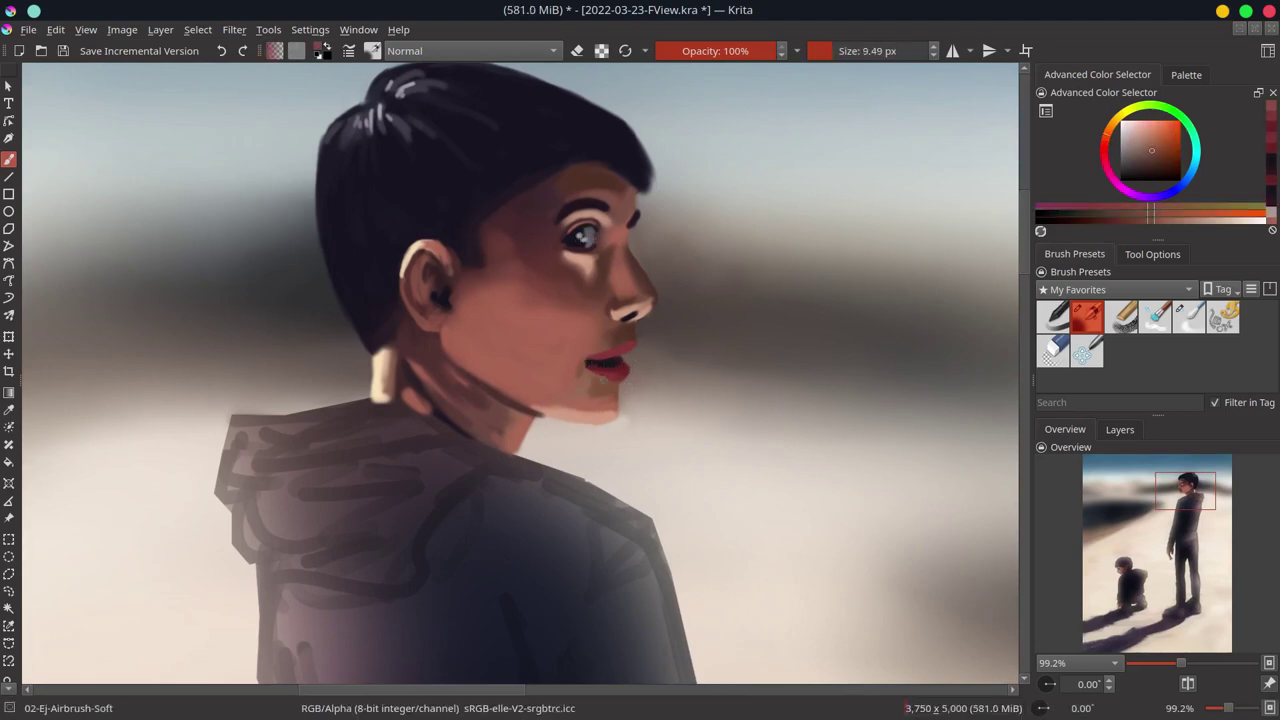
Step: Repaint the upper eyelid in a darker skin tone with a finer brush
left_click(603, 392, "ctrl")
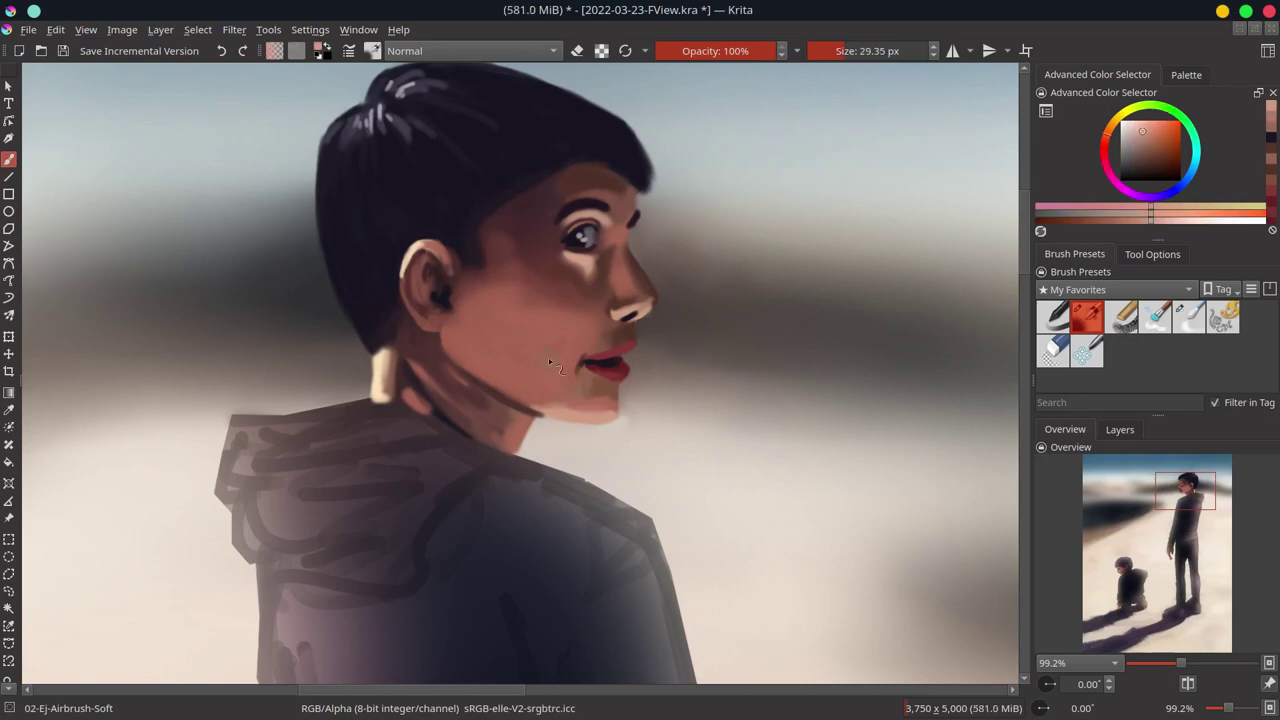
scroll(580, 300, "up", 2)
left_click(567, 250, "ctrl")
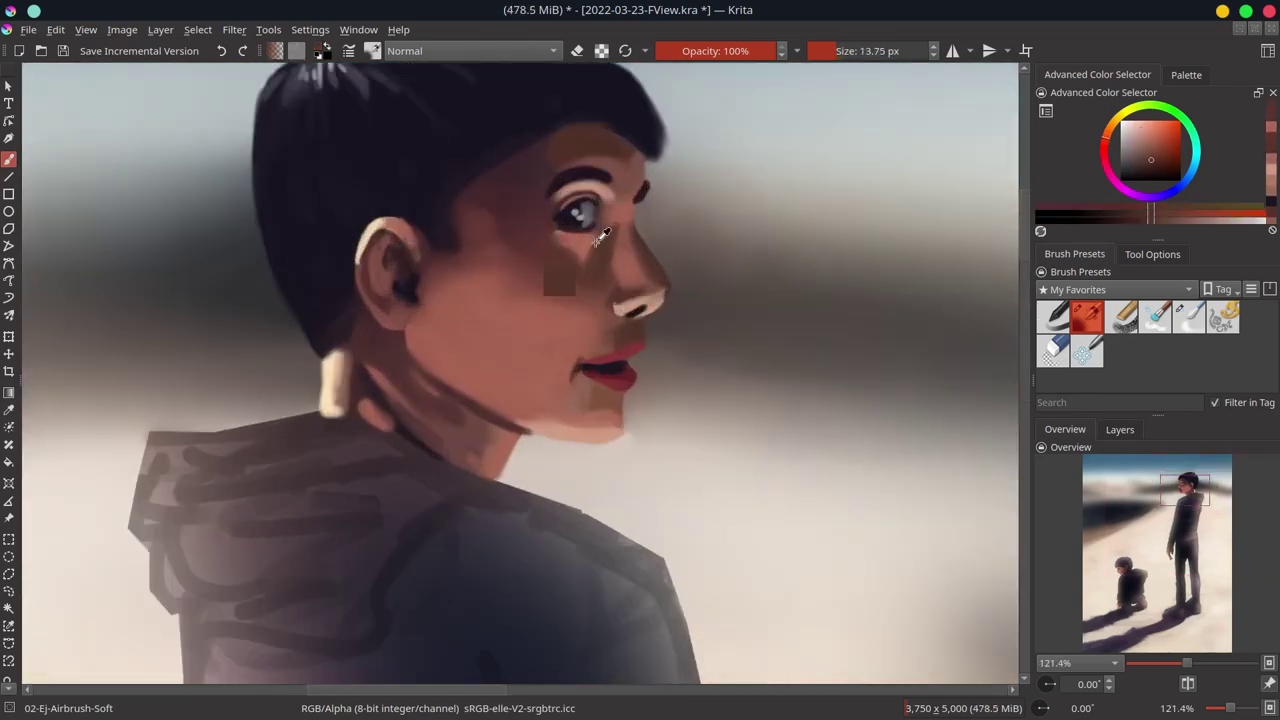
left_click_drag(528, 345, 523, 453)
left_click_drag(575, 300, 615, 274)
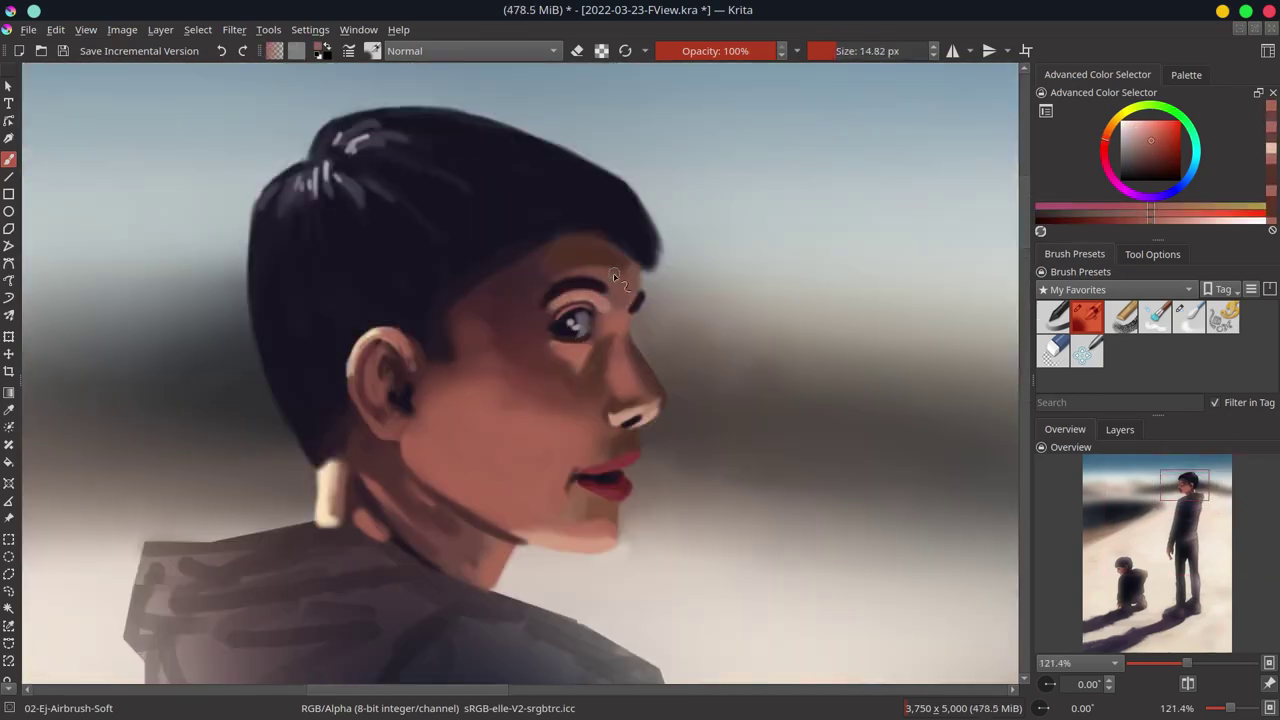
left_click(628, 332, "ctrl")
Step: Sample a colour from the painting and save the document
scroll(560, 363, "down", 3)
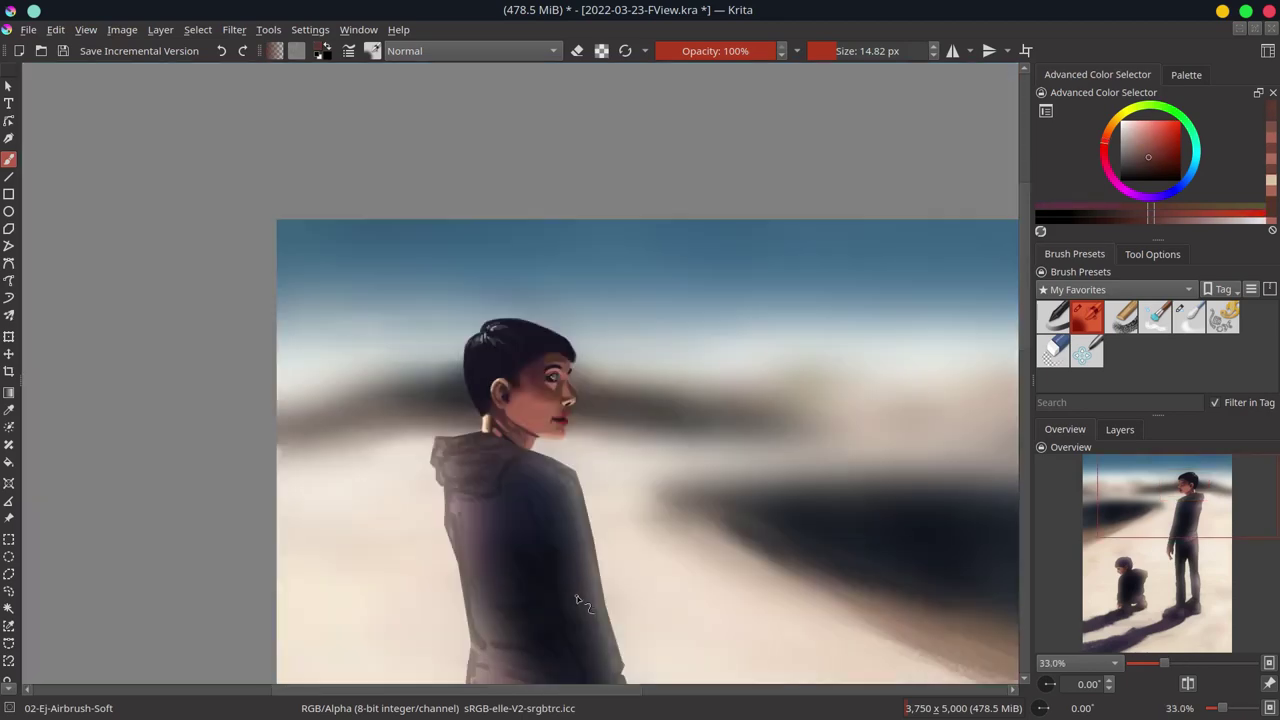
scroll(640, 360, "up", 3)
left_click(726, 360, "ctrl")
scroll(726, 360, "down", 10)
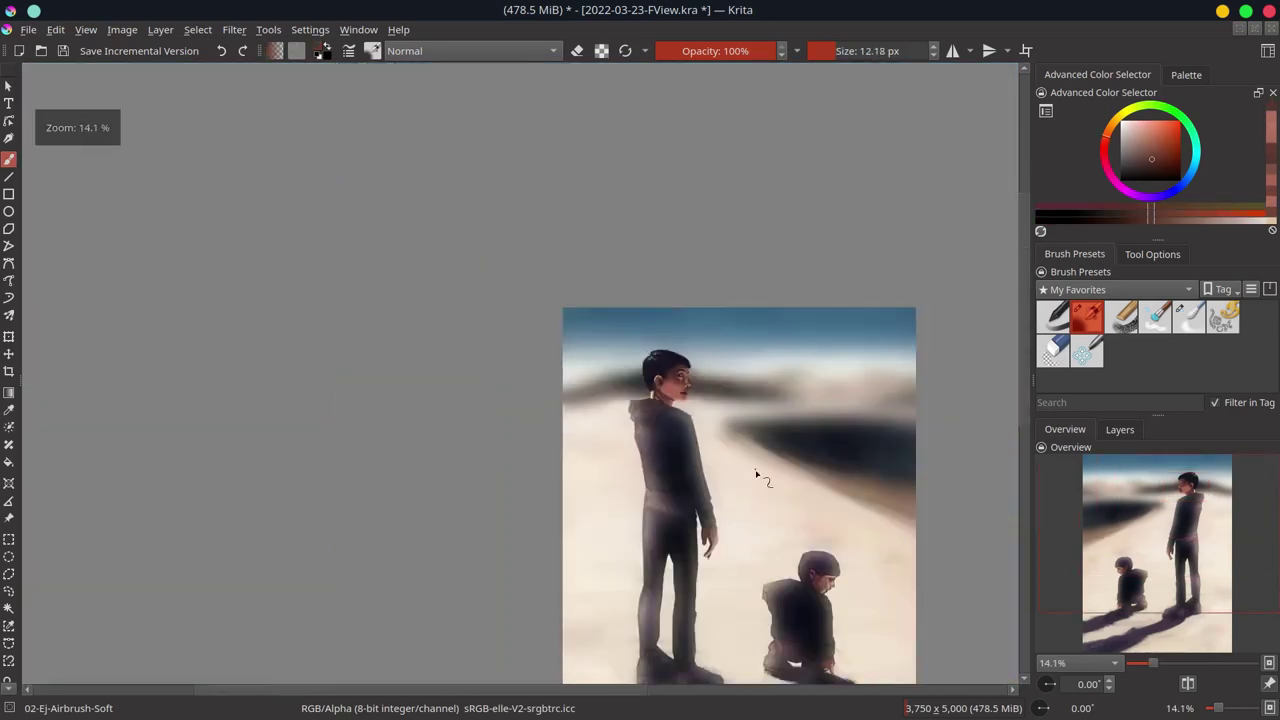
scroll(750, 320, "down", 1)
key("ctrl+s")
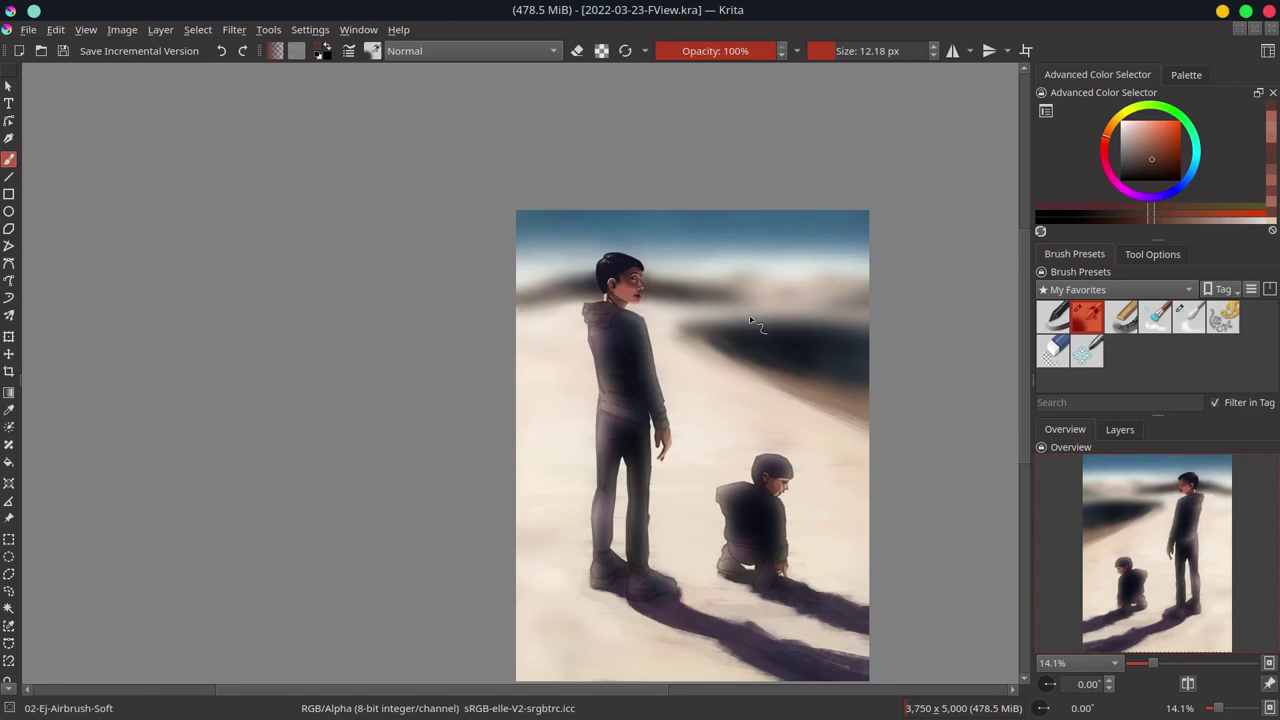
Step: Show Filter Layer 4 (Color Adjustment) in the layer list, then hide it again
key("alt+Tab")
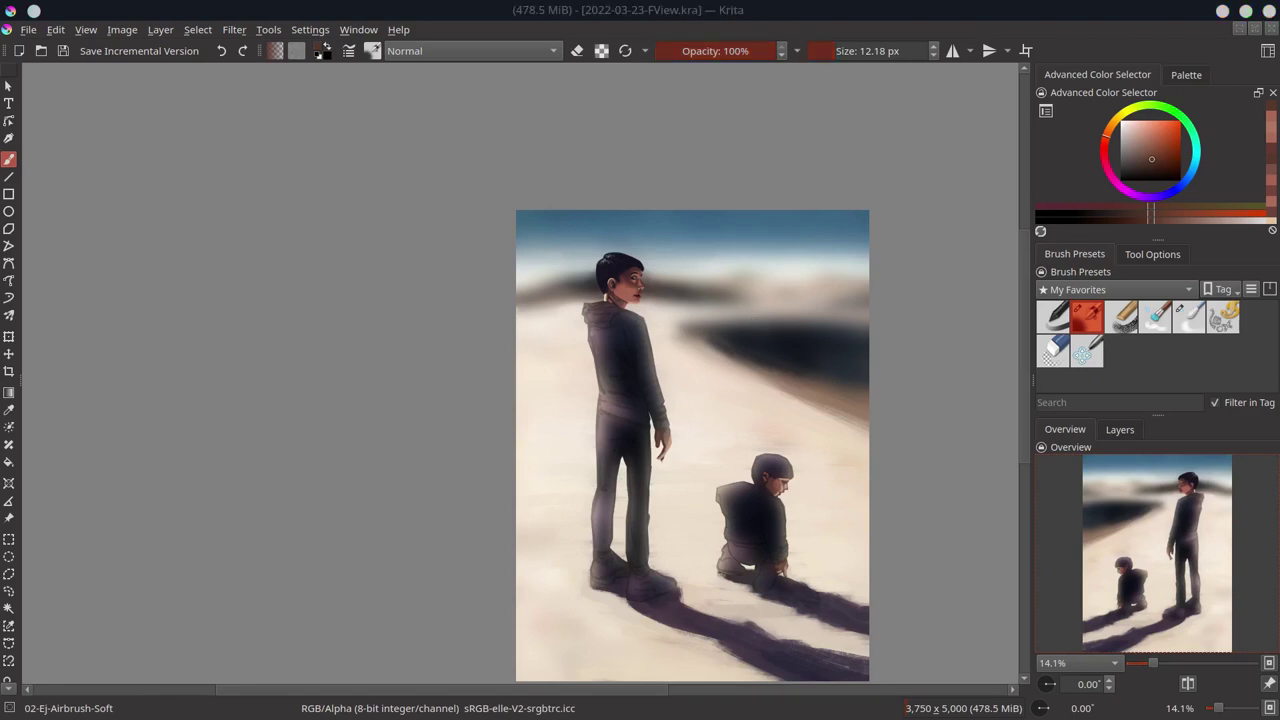
left_click(1120, 429)
left_click(1043, 544)
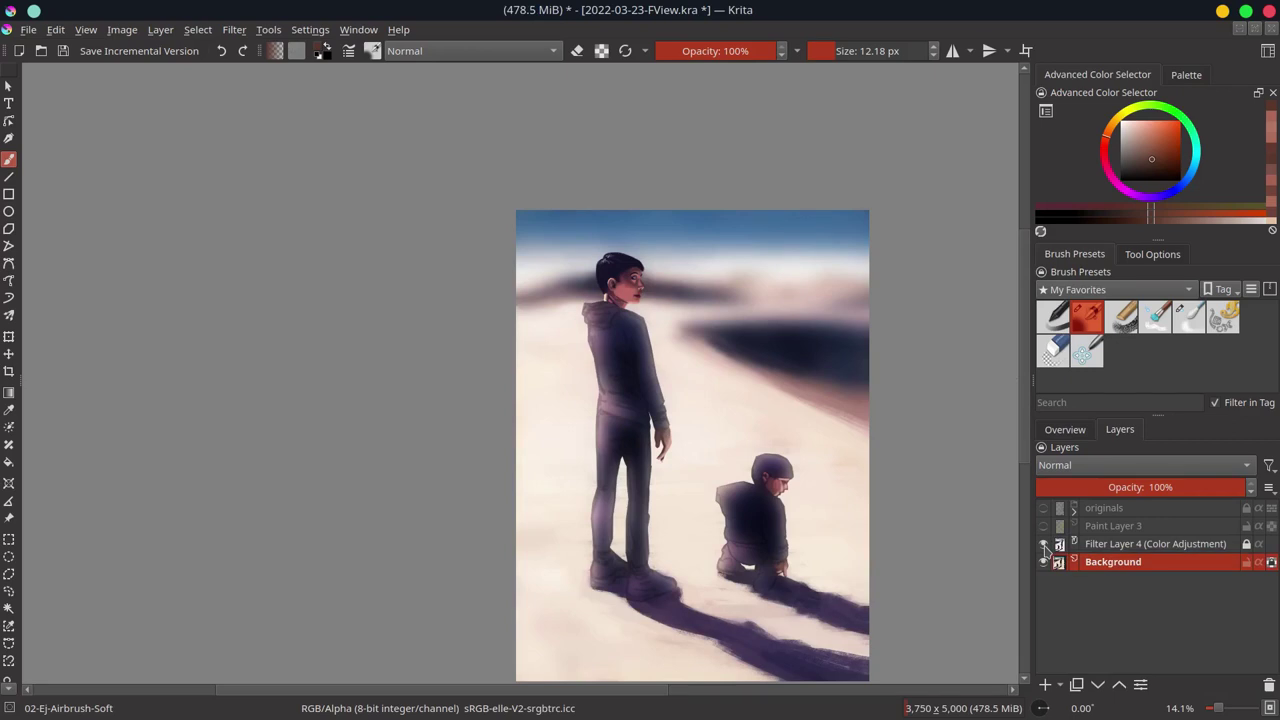
left_click(1043, 544)
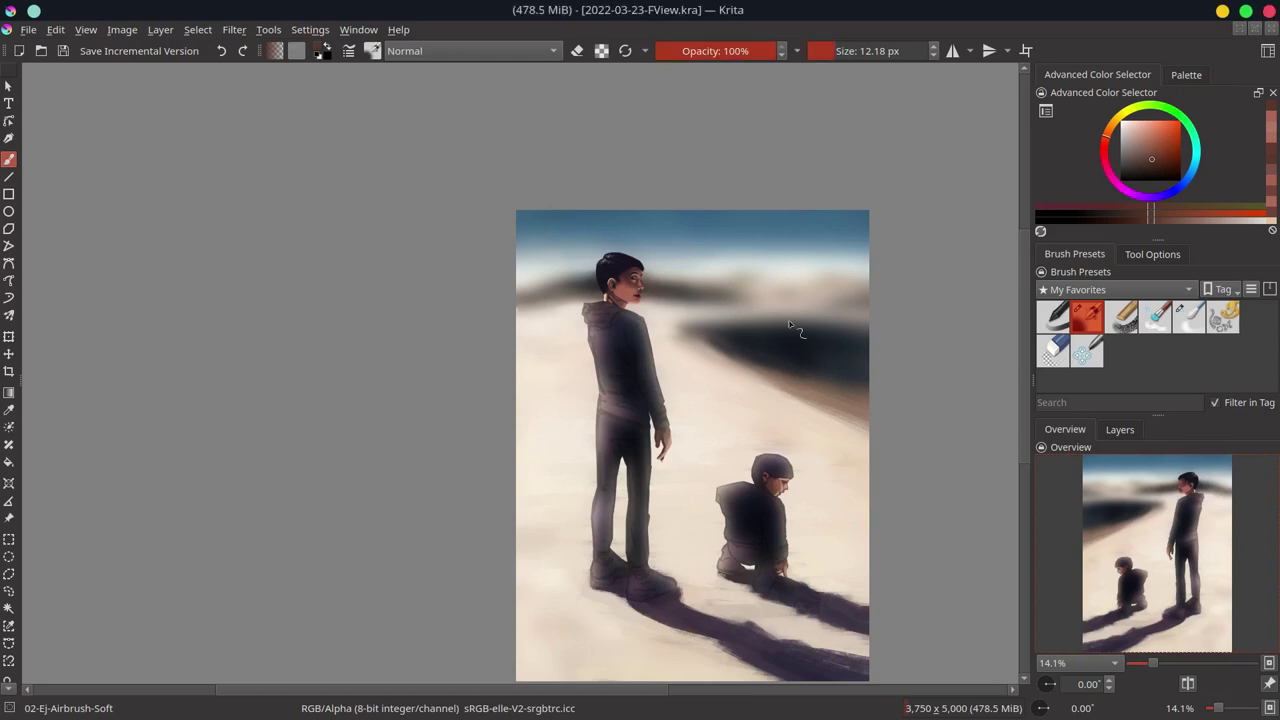
scroll(612, 300, "up", 8, "ctrl")
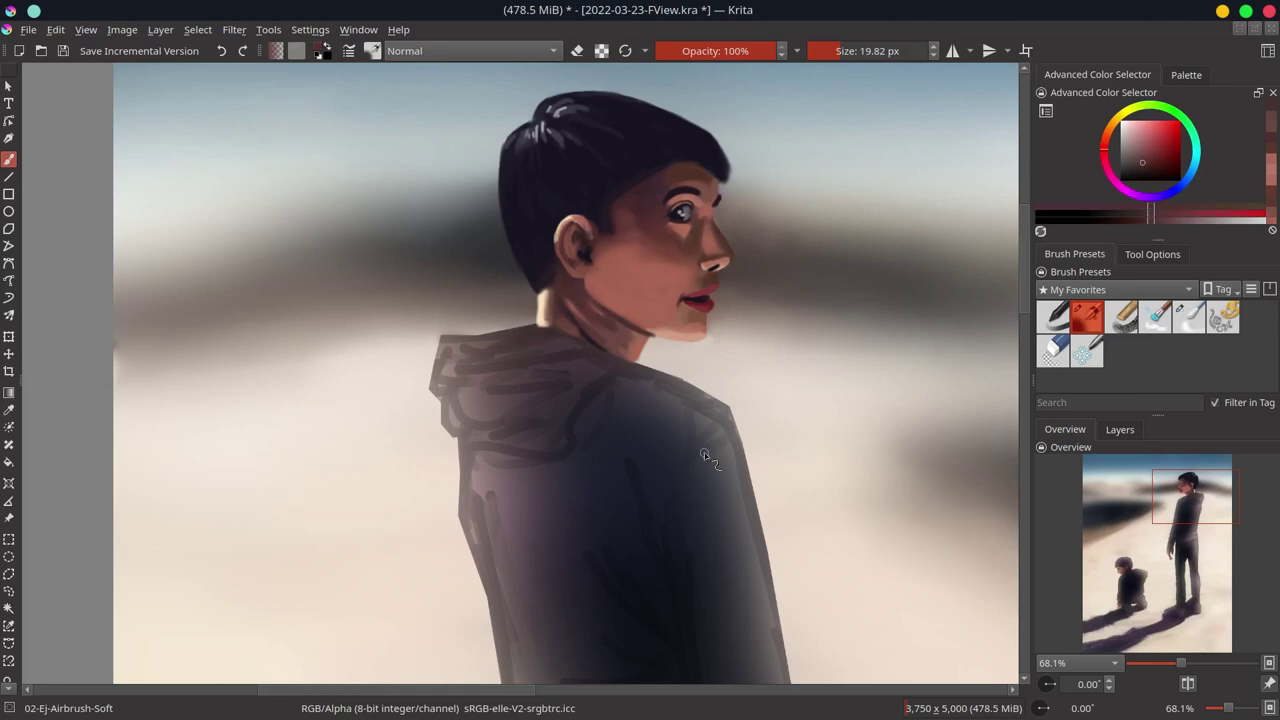
Step: Darken the crouching child's hair, add light beige highlights on top, and extend its left edge
scroll(704, 452, "up", 2, "ctrl")
mouse_move(540, 263)
left_mouse_down()
mouse_move(714, 446)
mouse_move(680, 411)
mouse_move(600, 434)
left_mouse_up()
mouse_move(670, 402)
left_mouse_down()
mouse_move(694, 386)
mouse_move(611, 508)
mouse_move(663, 409)
mouse_move(737, 383)
mouse_move(760, 491)
mouse_move(589, 343)
mouse_move(600, 395)
mouse_move(670, 350)
mouse_move(800, 355)
mouse_move(772, 383)
left_mouse_up()
left_click(641, 353, "ctrl")
left_click(660, 380, "ctrl")
left_click(766, 379, "ctrl")
left_click_drag(567, 405, 558, 512)
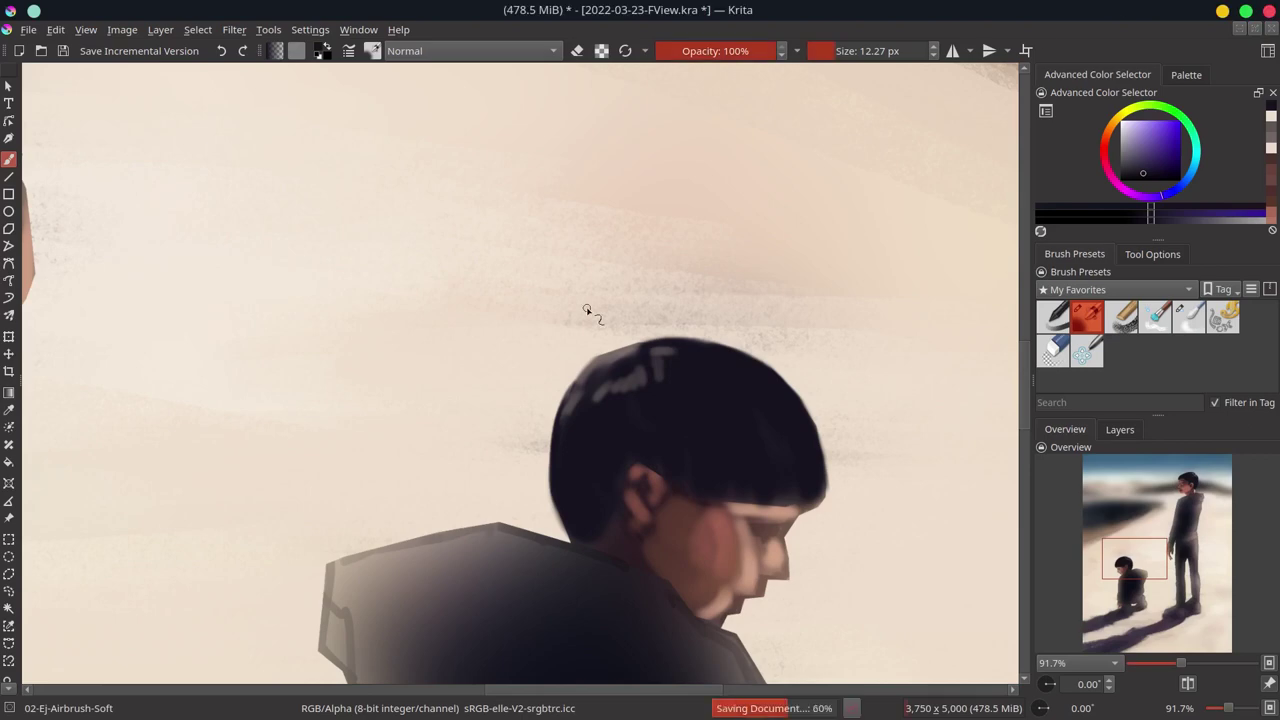
Step: Repaint the child's ear in a reddish-pink tone and the cheek in a lighter pinkish skin tone
left_click(713, 485, "ctrl")
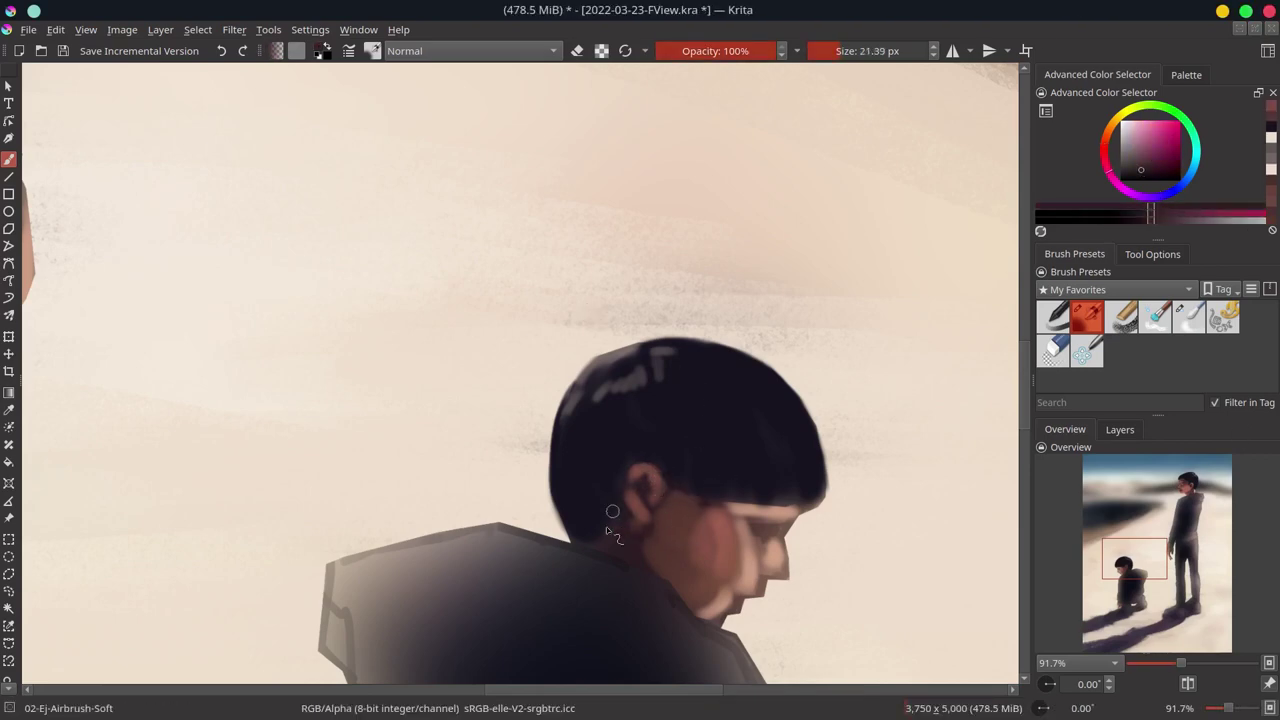
left_click(560, 492, "ctrl")
left_click(616, 492, "ctrl")
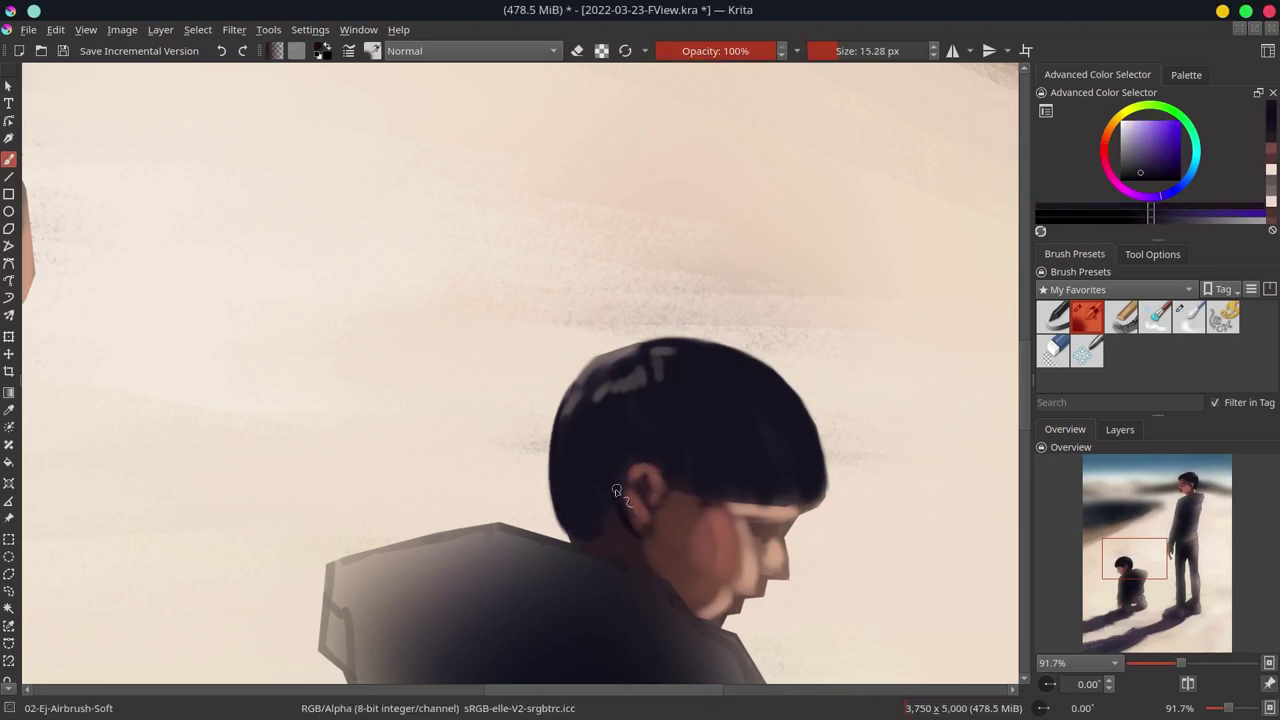
mouse_move(650, 505)
left_mouse_down()
mouse_move(637, 468)
mouse_move(612, 520)
left_mouse_up()
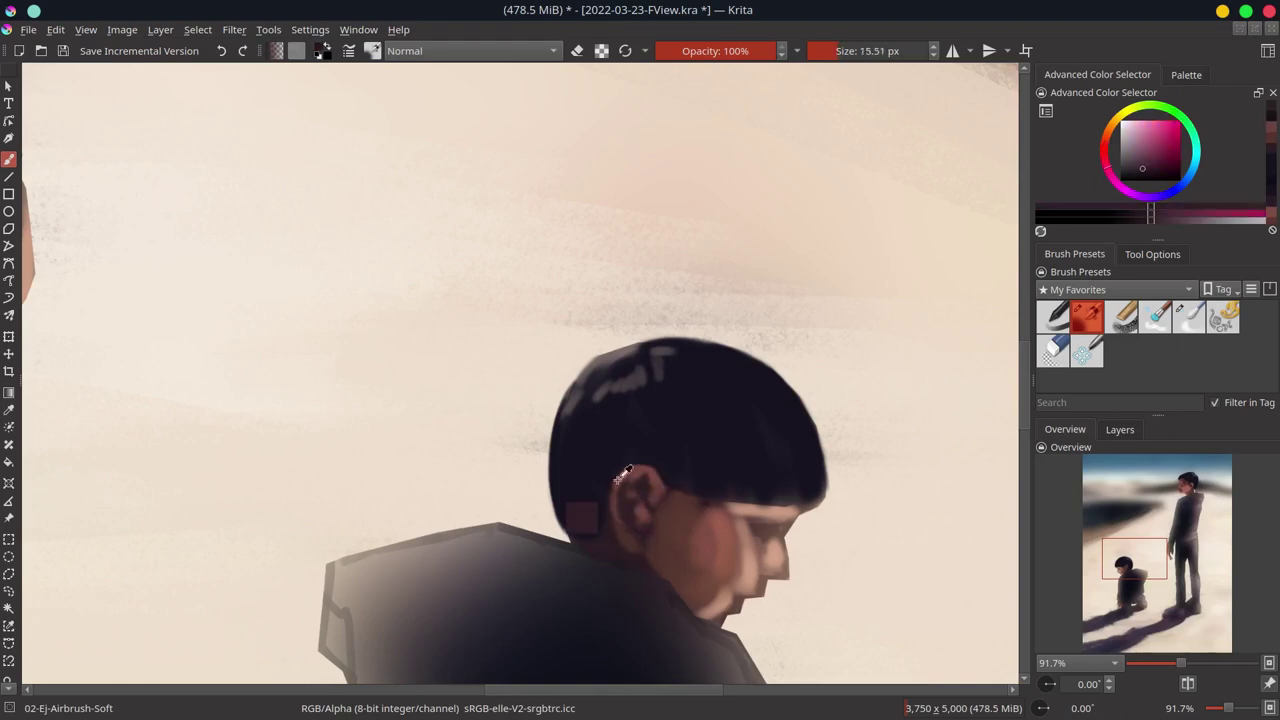
left_click(678, 487, "ctrl")
left_click_drag(678, 487, 651, 553)
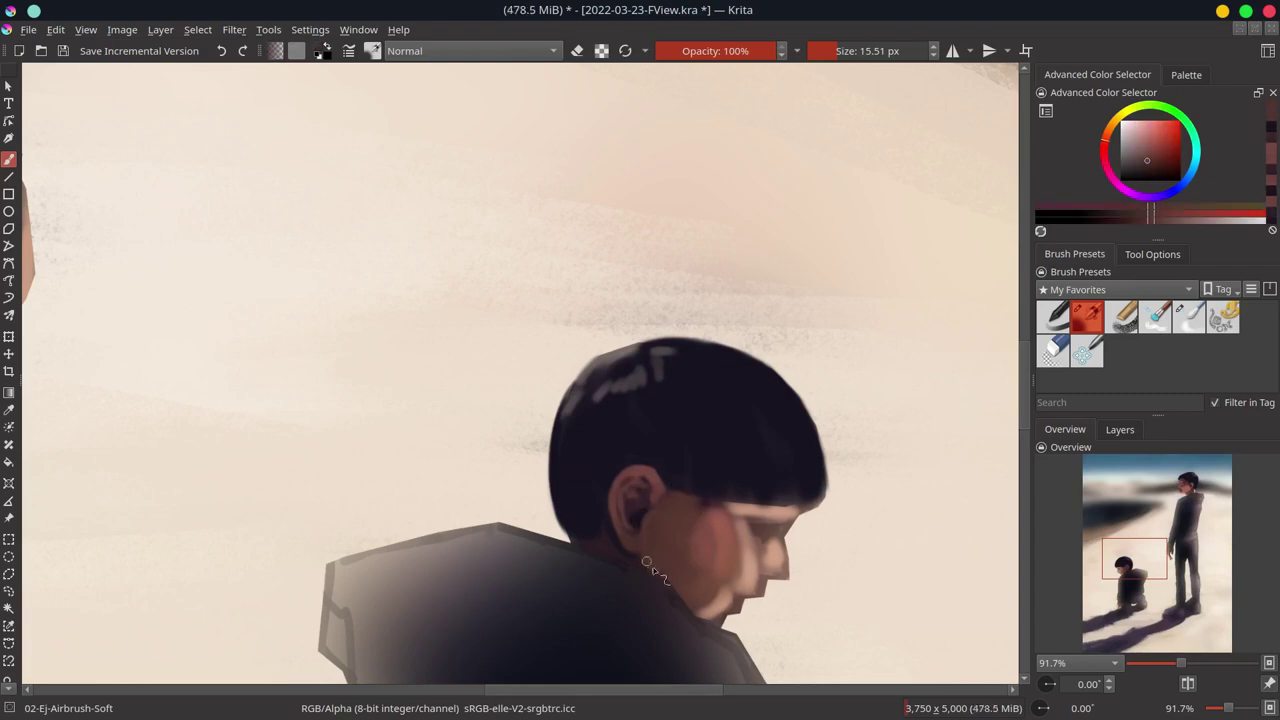
left_click(652, 548, "ctrl")
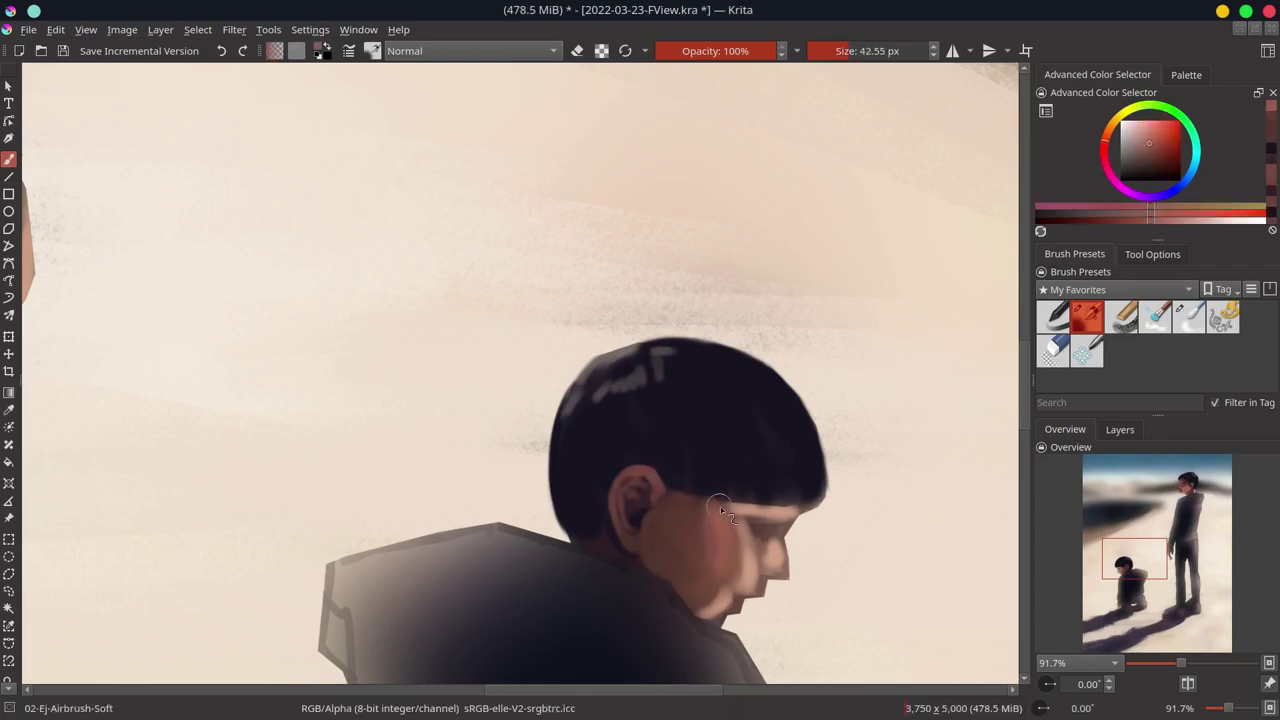
left_click_drag(720, 506, 730, 617)
Step: Blend a darker red-brown shadow along the jaw and paint the eye in dark purple
left_click(737, 606, "ctrl")
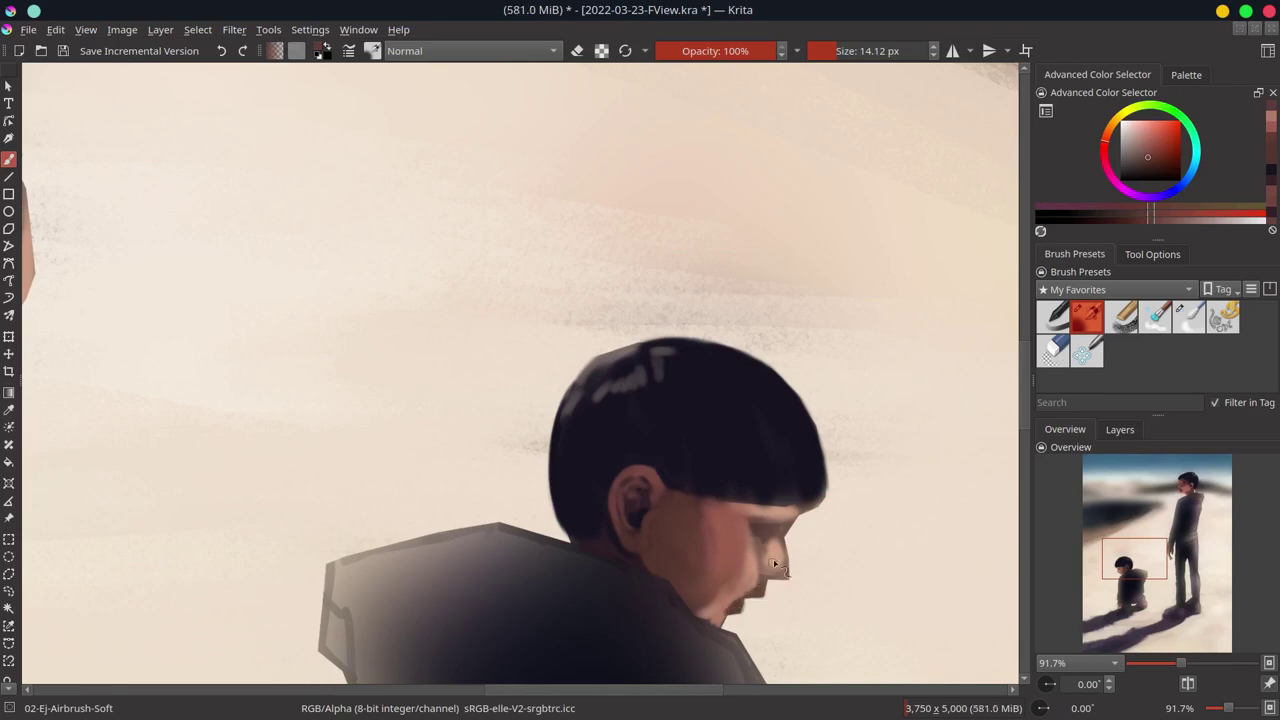
left_click_drag(775, 565, 773, 582)
left_click(800, 525, "ctrl")
left_click(797, 459, "ctrl")
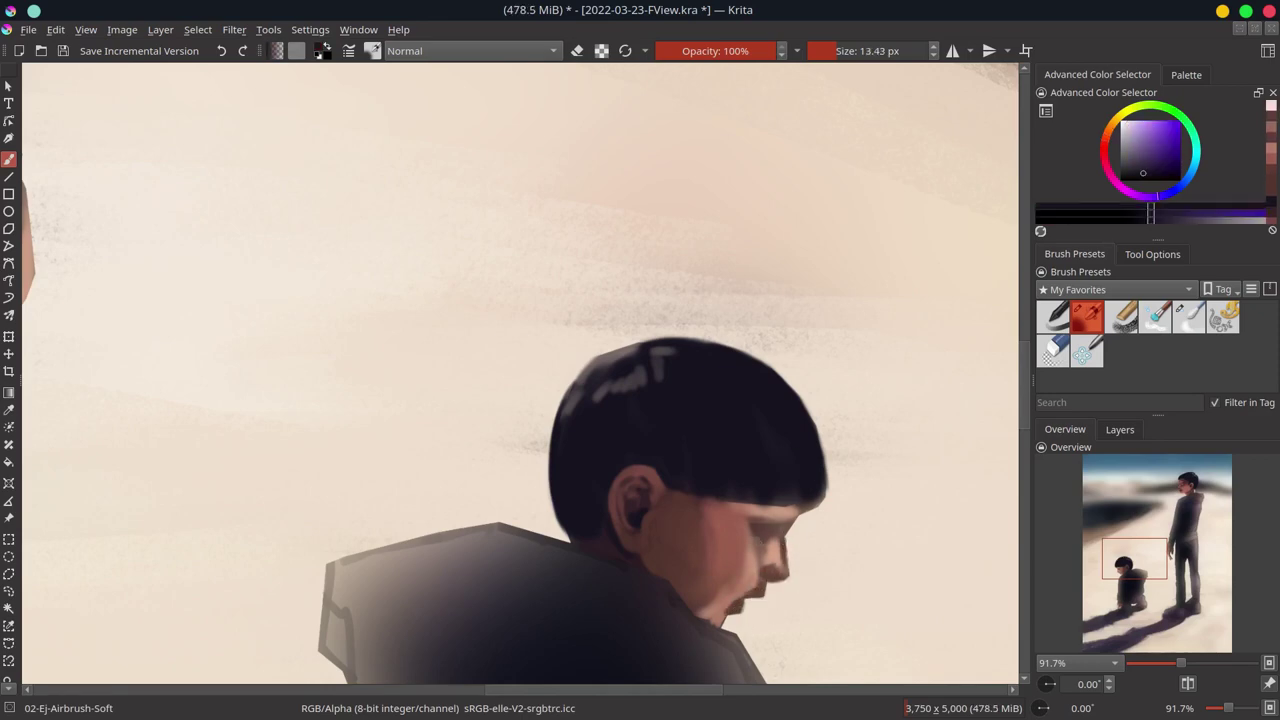
left_click(780, 530, "ctrl")
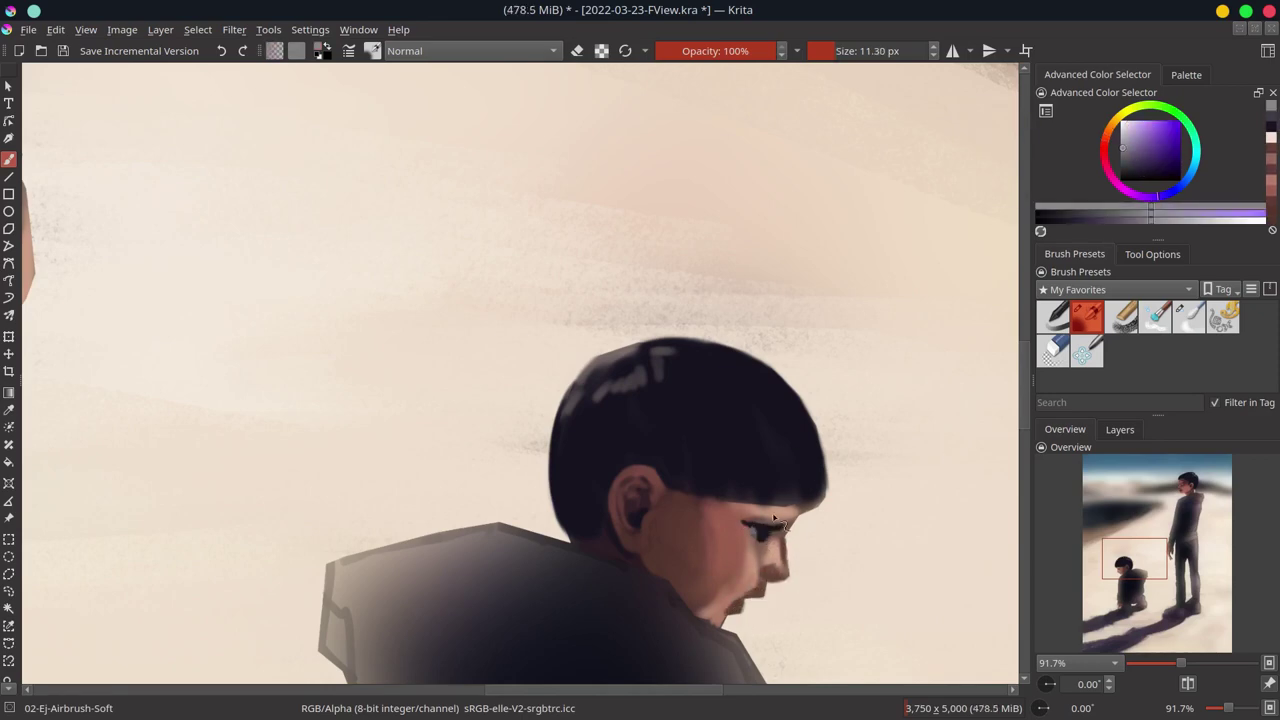
key("bracketright")
key("bracketright")
key("bracketright")
left_click(706, 522, "ctrl")
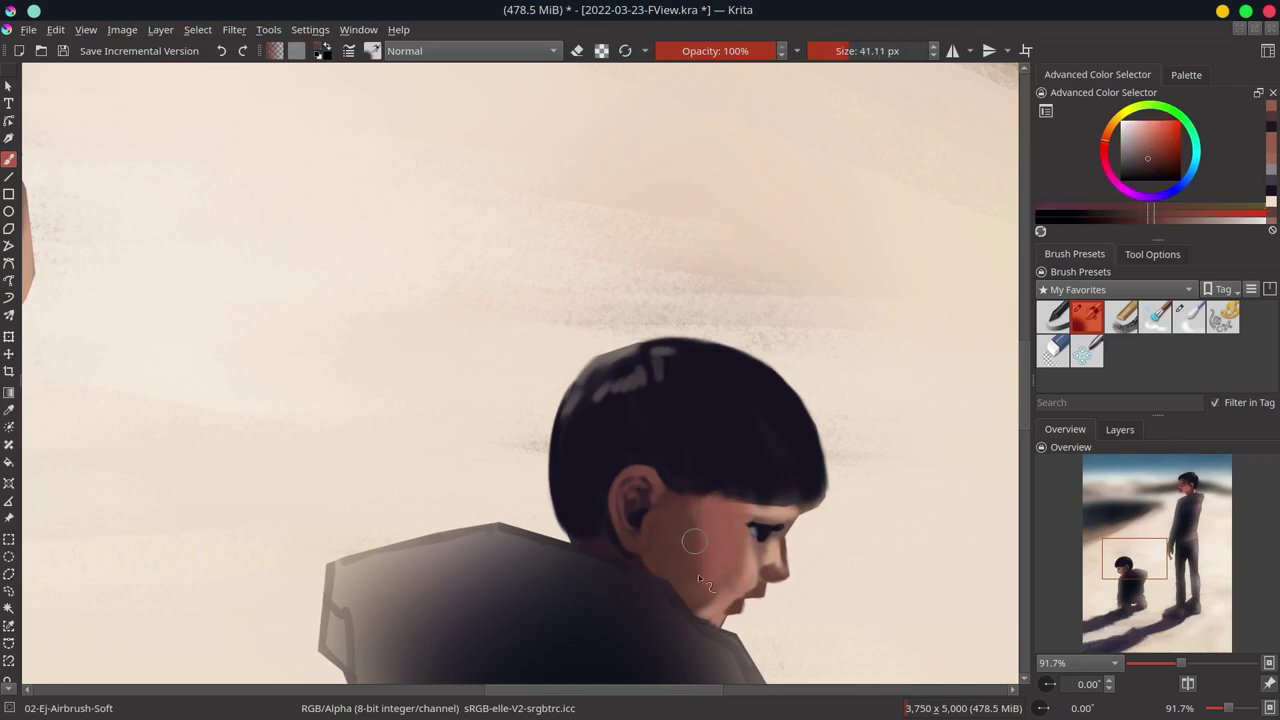
left_click(762, 545, "ctrl")
key("bracketleft")
key("bracketleft")
key("bracketright")
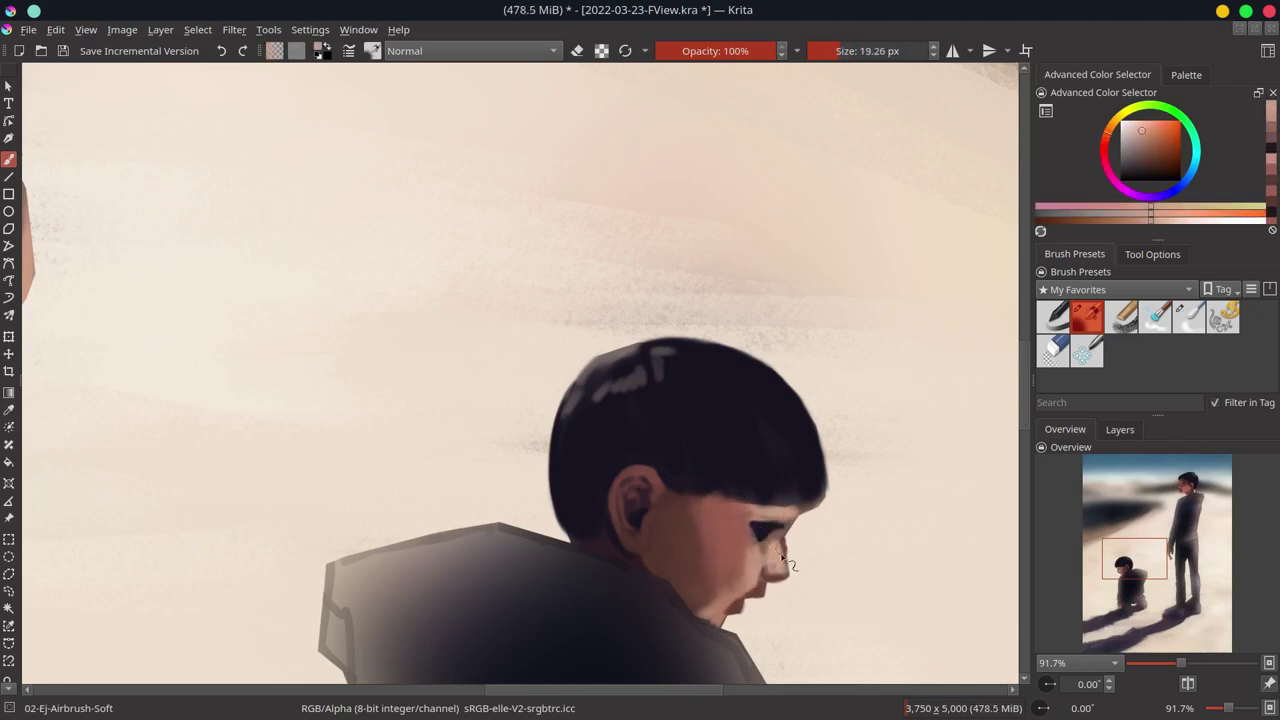
Step: Add dark purple, light peach and reddish tones around the eye and mouth with a smaller brush
left_click(788, 488, "ctrl")
left_click(760, 420, "ctrl")
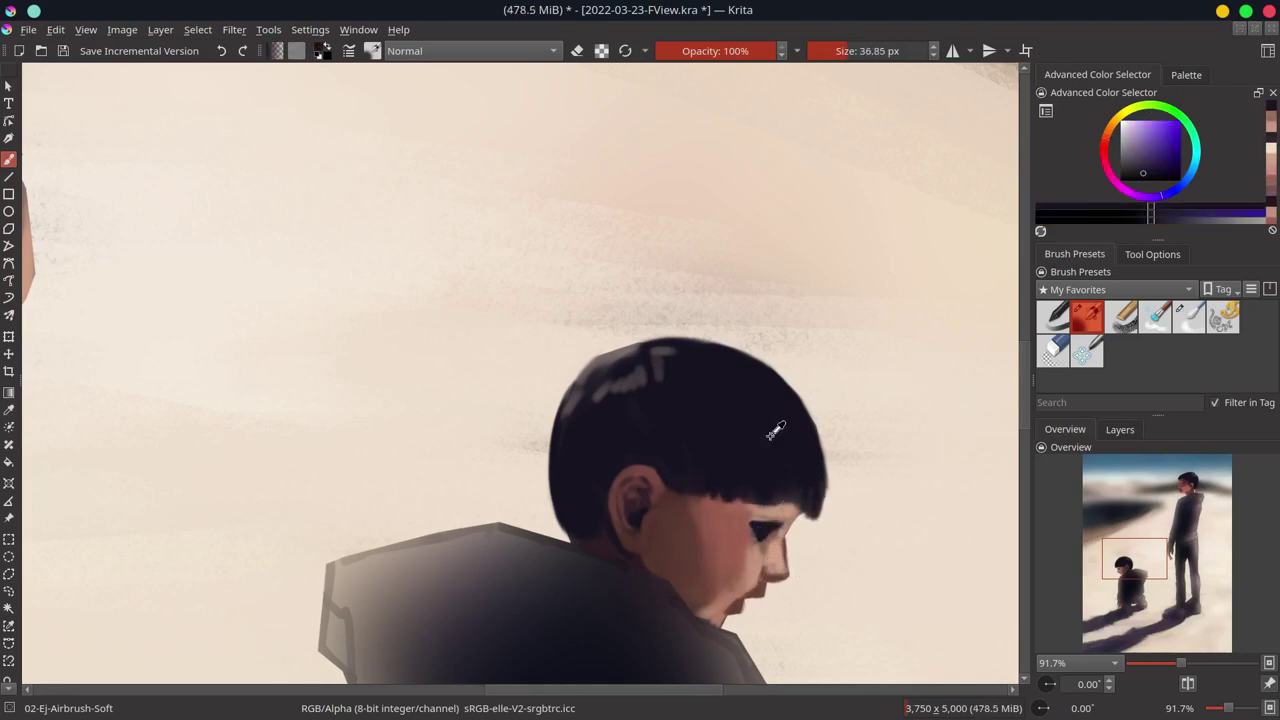
left_click(743, 465, "ctrl")
key("bracketleft")
key("bracketleft")
left_click(767, 603, "ctrl")
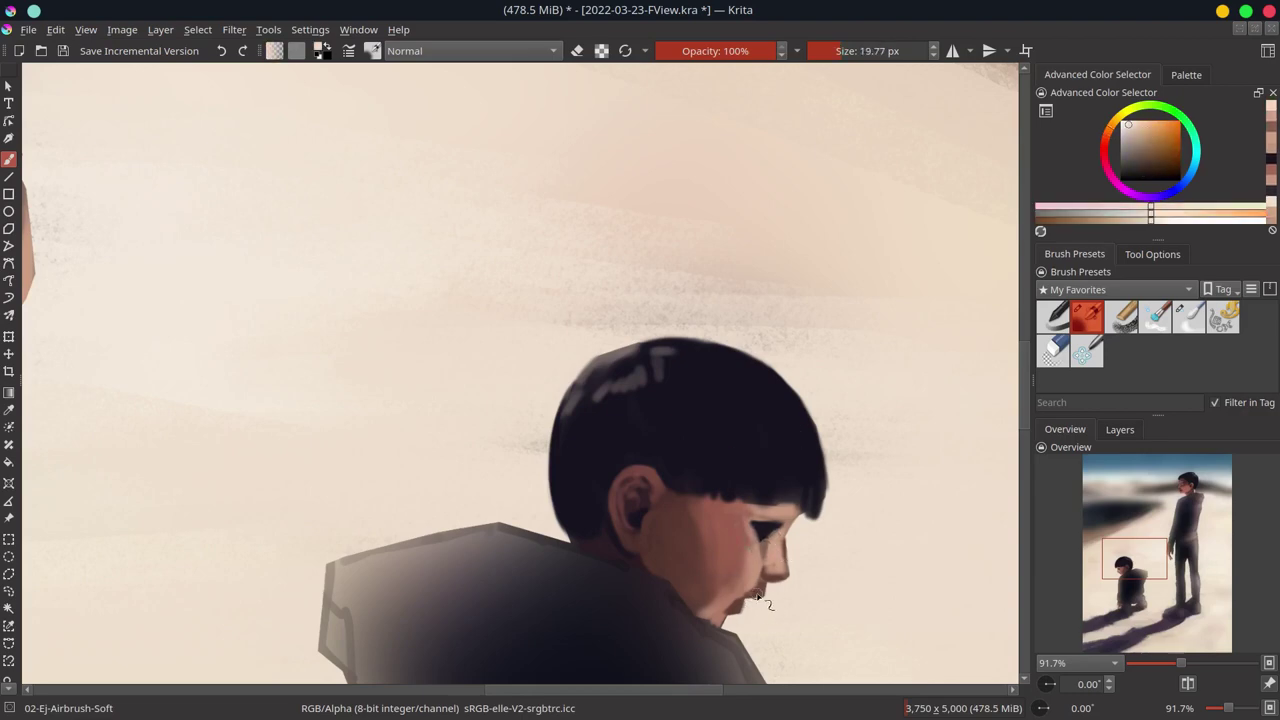
left_click(745, 610, "ctrl")
key("bracketleft")
key("bracketleft")
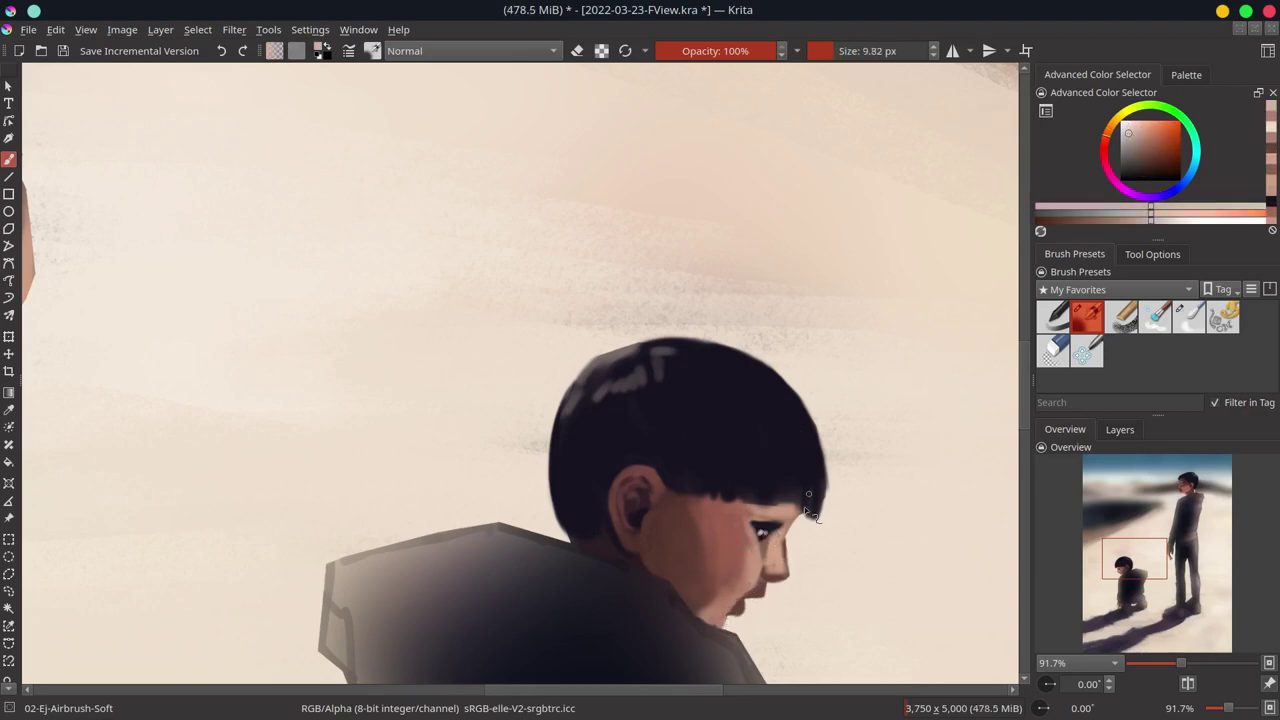
Step: Darken the hair's left edge and pick a light pink for thin hair highlights
left_click(830, 515, "ctrl")
left_click(600, 430, "ctrl")
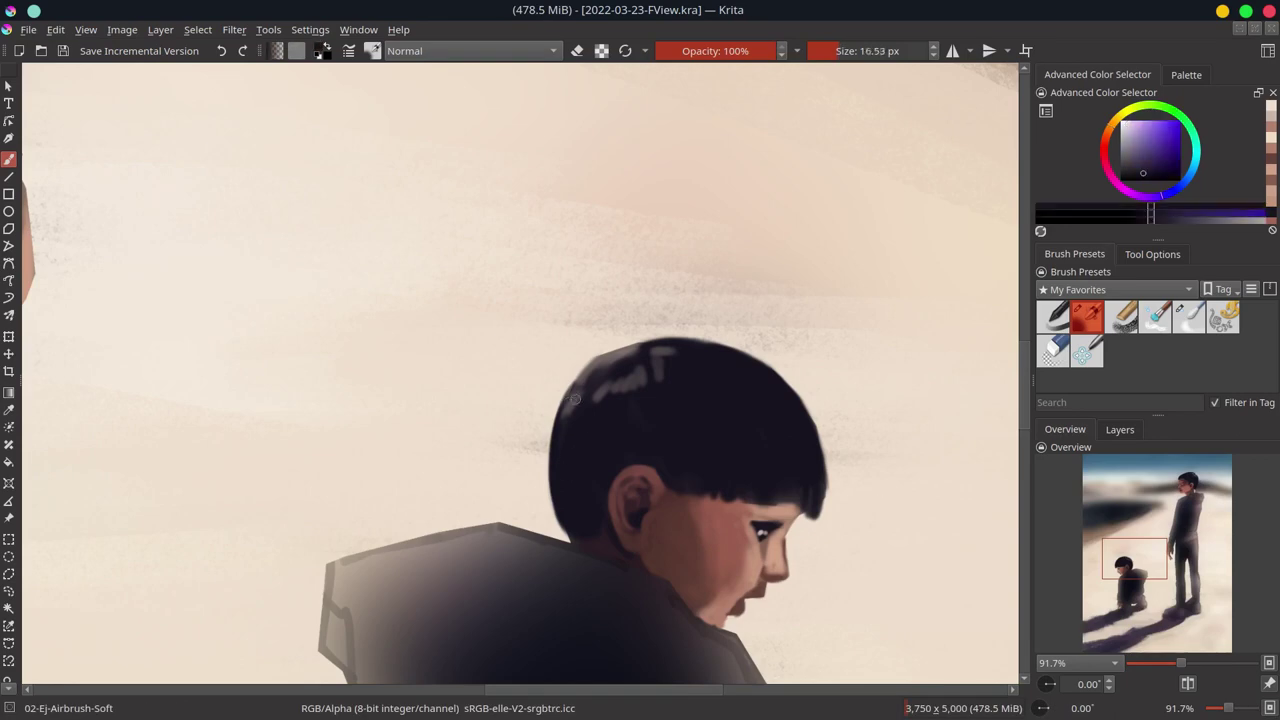
key("bracketright")
mouse_move(550, 475)
left_mouse_down()
mouse_move(560, 408)
mouse_move(575, 403)
left_mouse_up()
left_click(560, 408, "ctrl")
key("bracketleft")
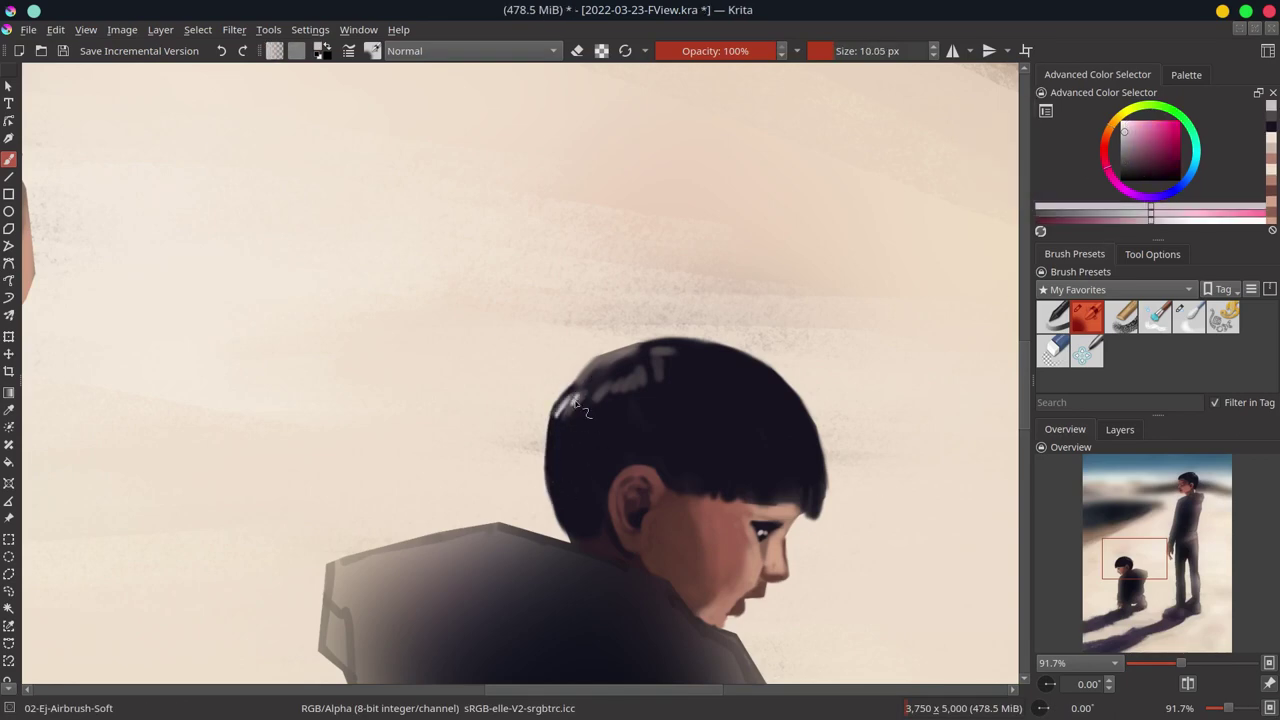
Step: Dab red onto the child's lips, touch up the surrounding pink skin and save the painting
scroll(652, 357, "down", 2)
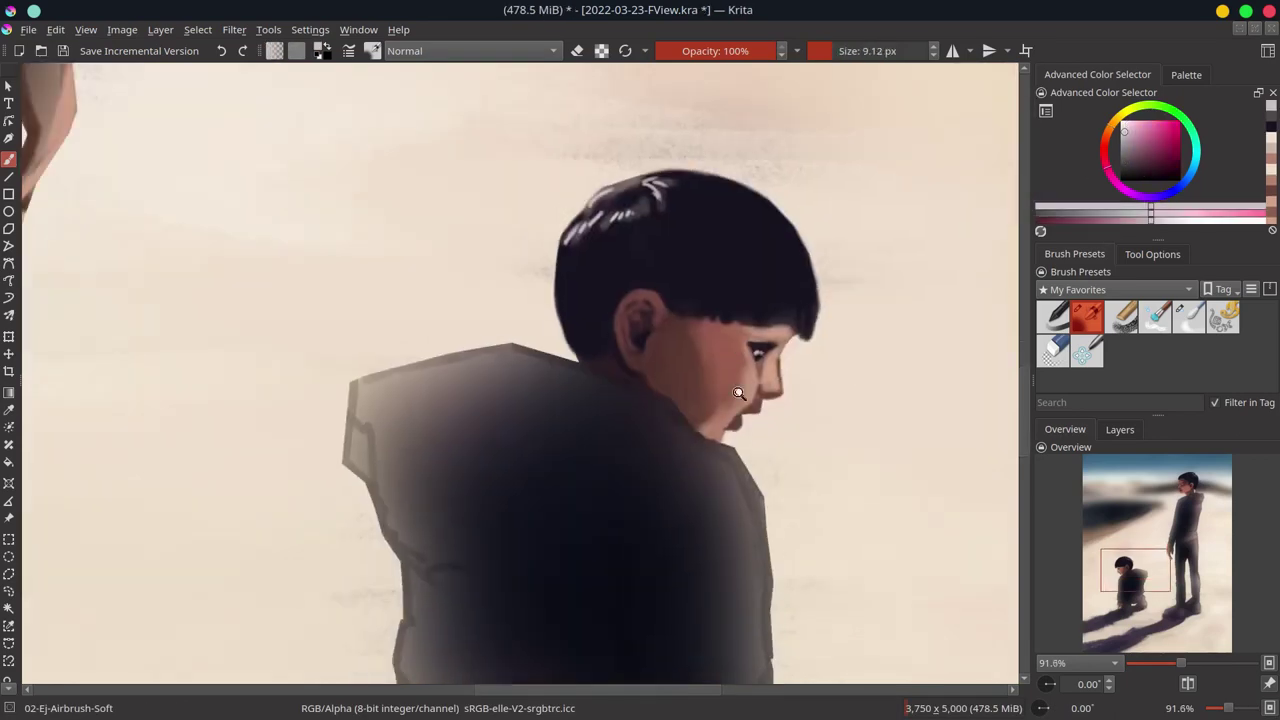
scroll(751, 430, "down", 2)
left_click(1104, 148)
left_click(1158, 158)
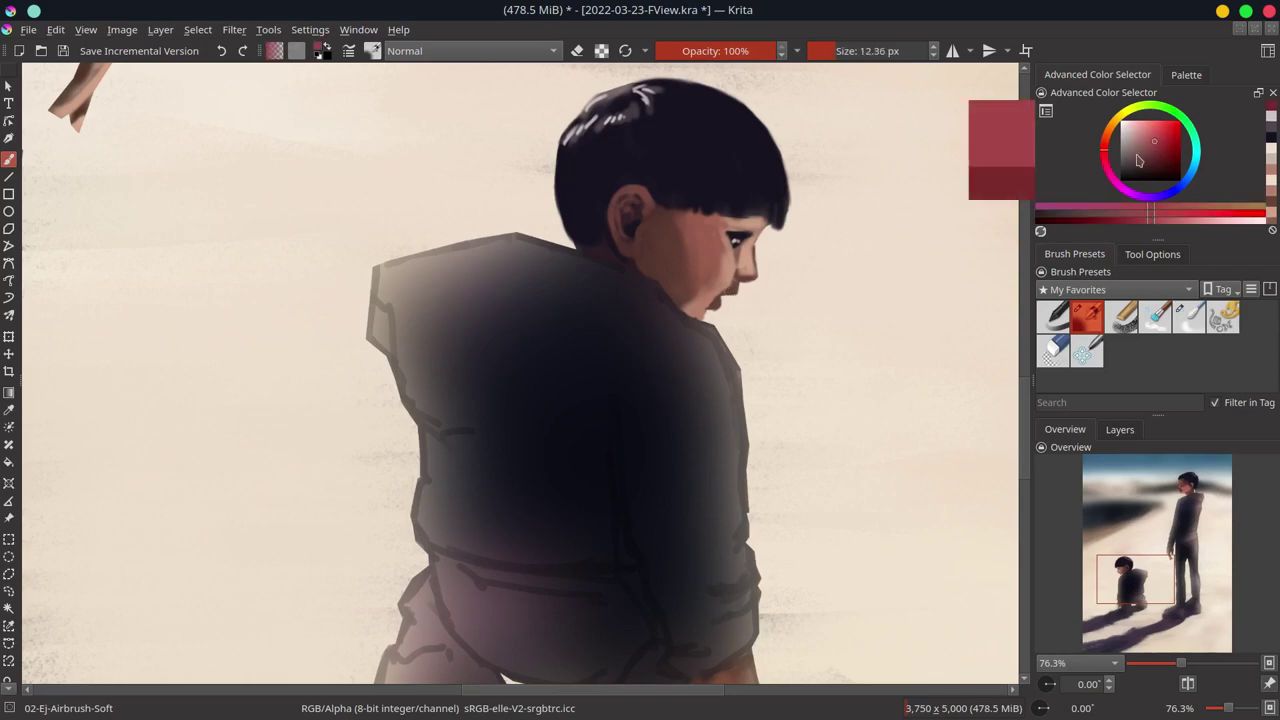
key("bracketright")
left_click_drag(728, 289, 718, 303)
left_click(716, 309, "ctrl")
key("bracketleft")
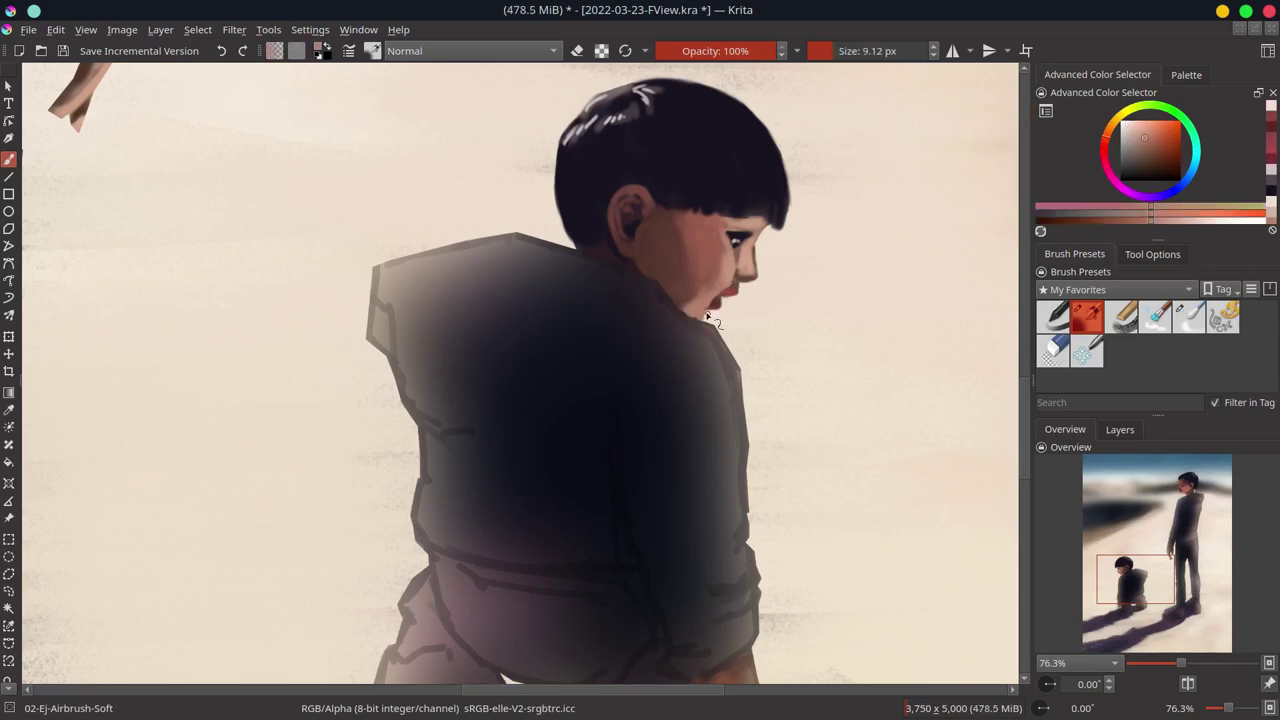
scroll(775, 365, "down", 1)
key("ctrl+s")
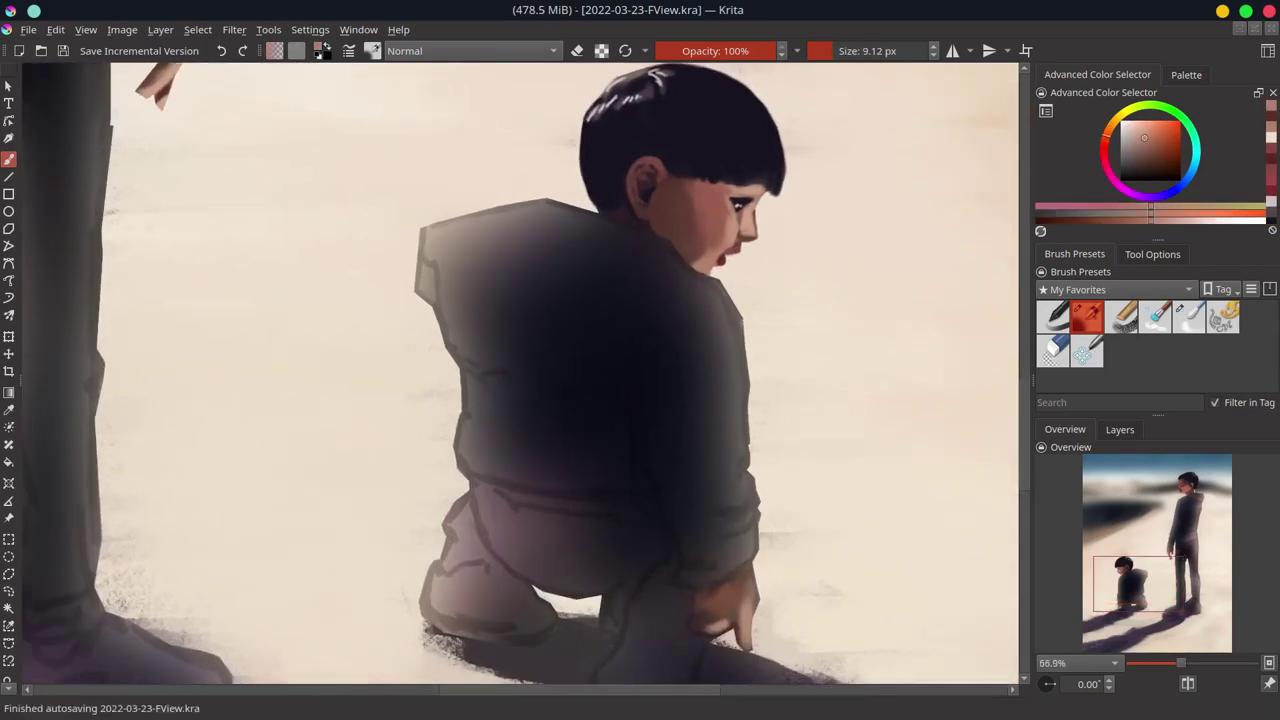
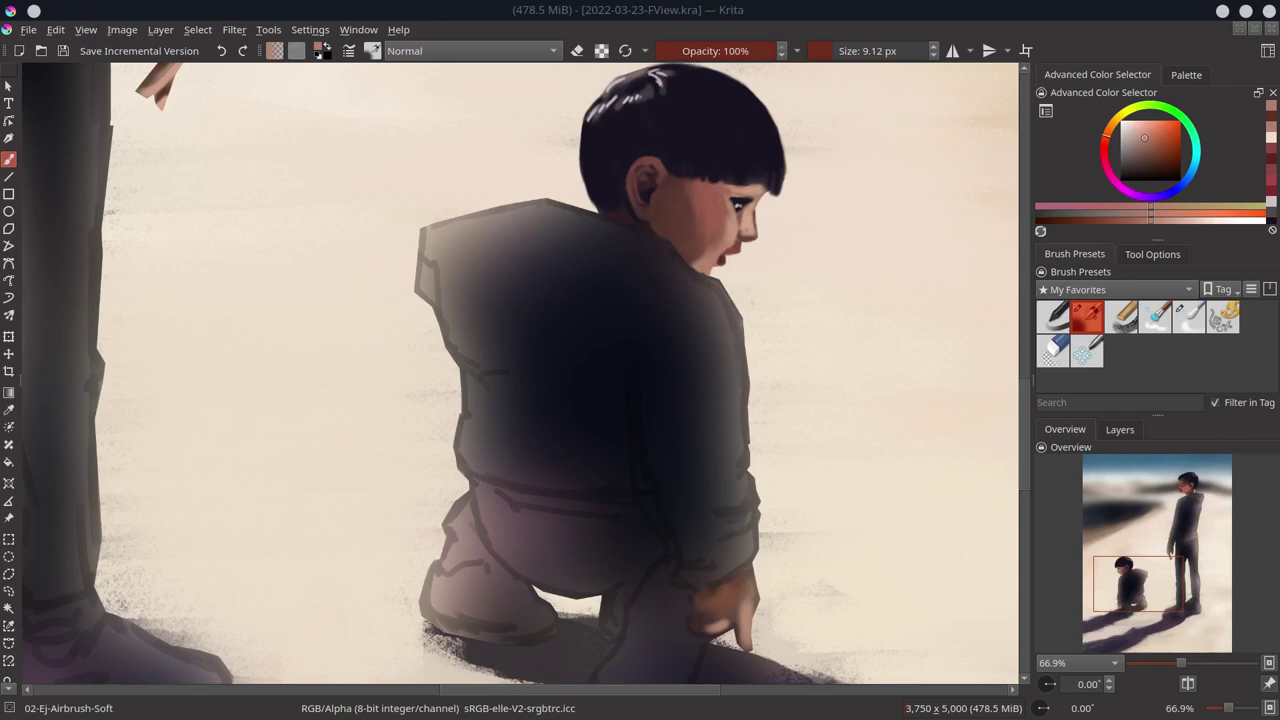
Step: Airbrush near-black shading over the boy's back and hood with an enlarged brush
left_click(623, 351, "ctrl")
left_click_drag(623, 351, 633, 467)
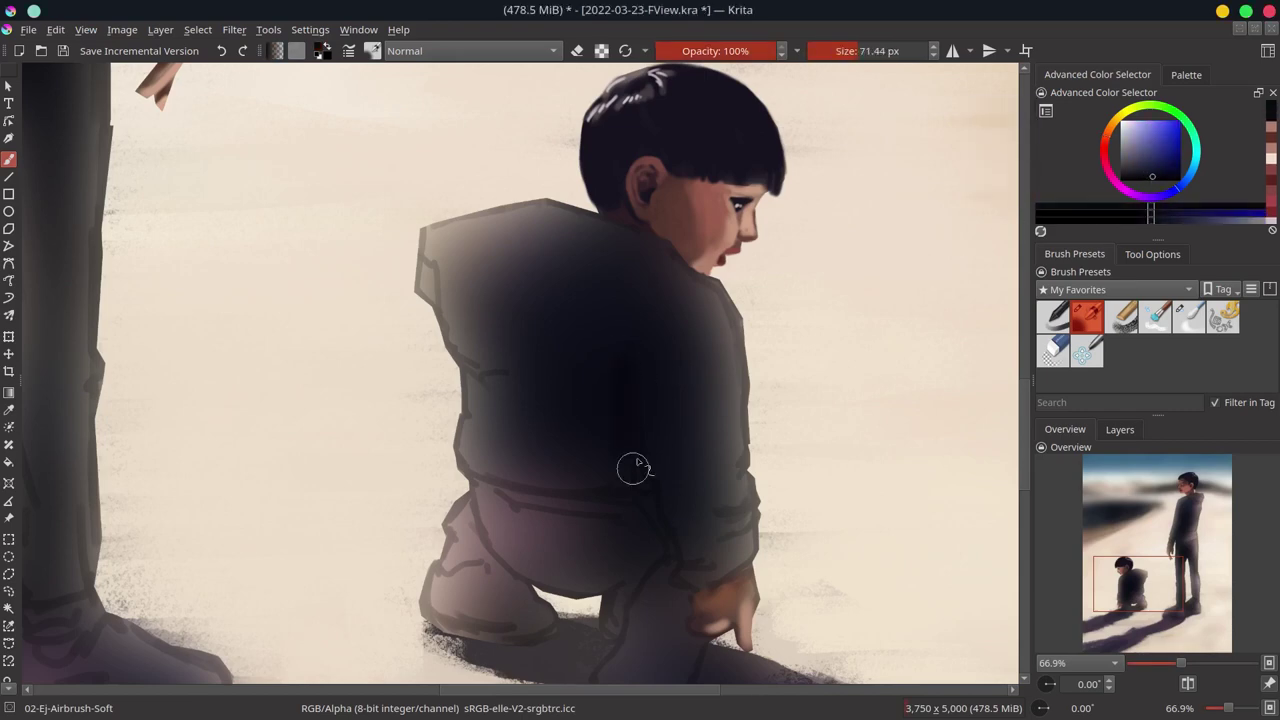
left_click_drag(555, 418, 500, 400)
left_click_drag(708, 445, 685, 333)
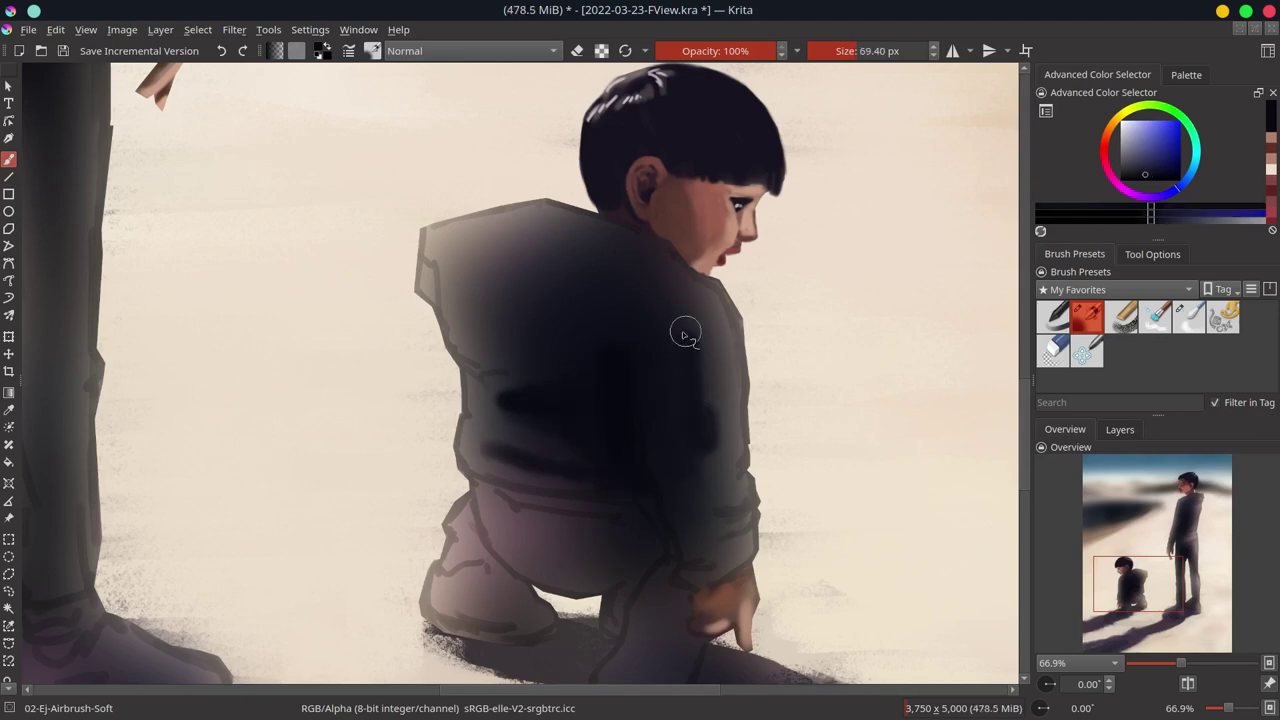
mouse_move(460, 341)
left_mouse_down()
mouse_move(557, 323)
mouse_move(509, 306)
mouse_move(412, 212)
mouse_move(475, 287)
mouse_move(445, 320)
left_mouse_up()
Step: Paint light grey along the left edge of the boy's hood
left_click(440, 245, "ctrl")
left_click(470, 346, "ctrl")
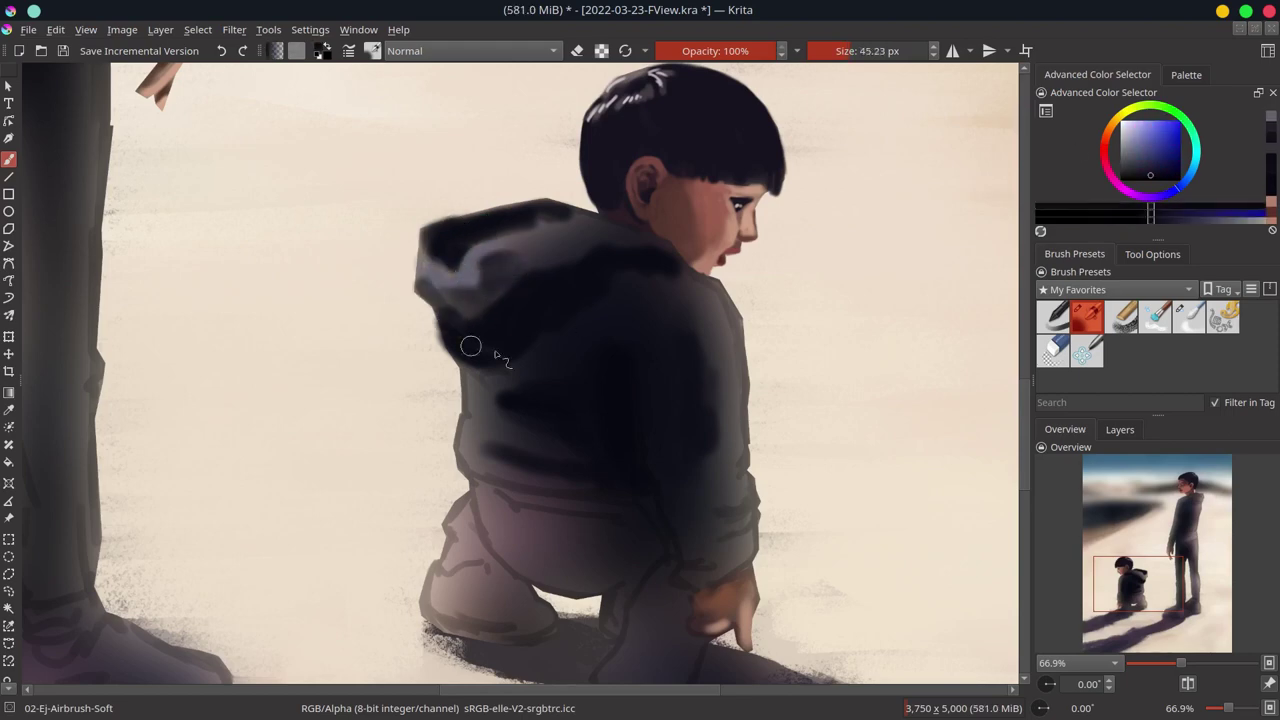
left_click(488, 417, "ctrl")
left_click(490, 372, "ctrl")
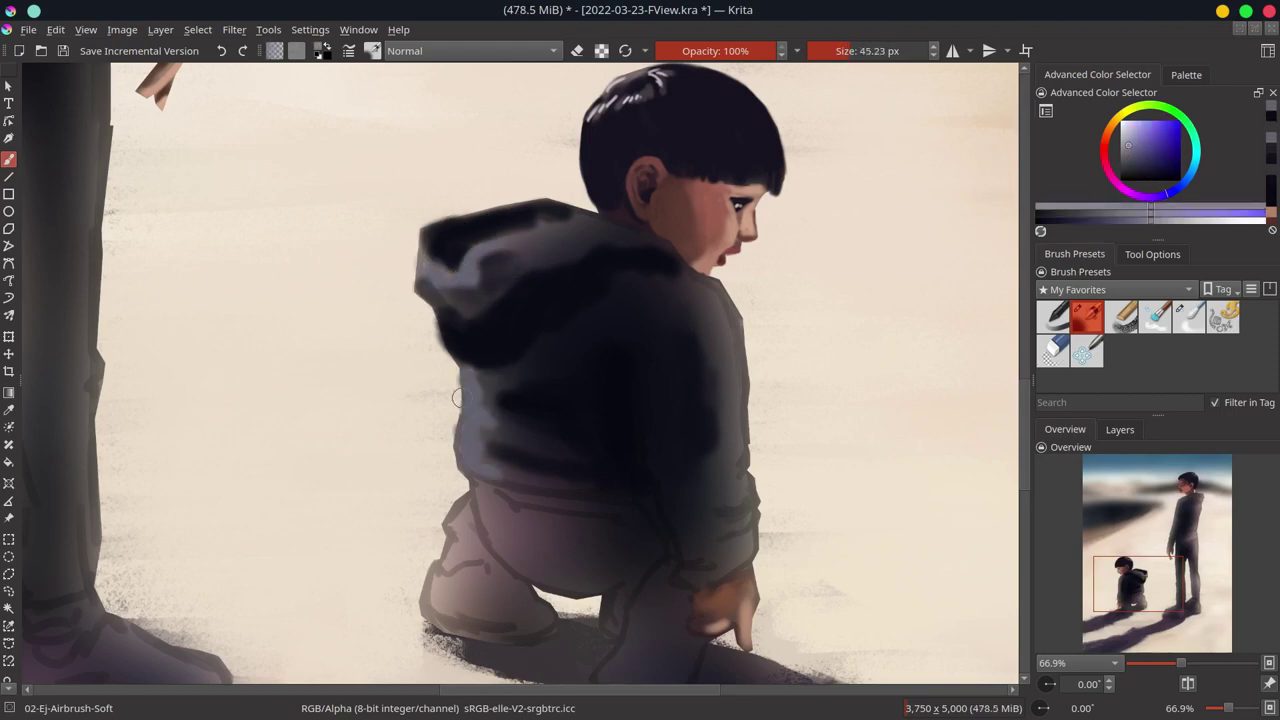
left_click_drag(465, 366, 462, 425)
left_click(484, 384, "ctrl")
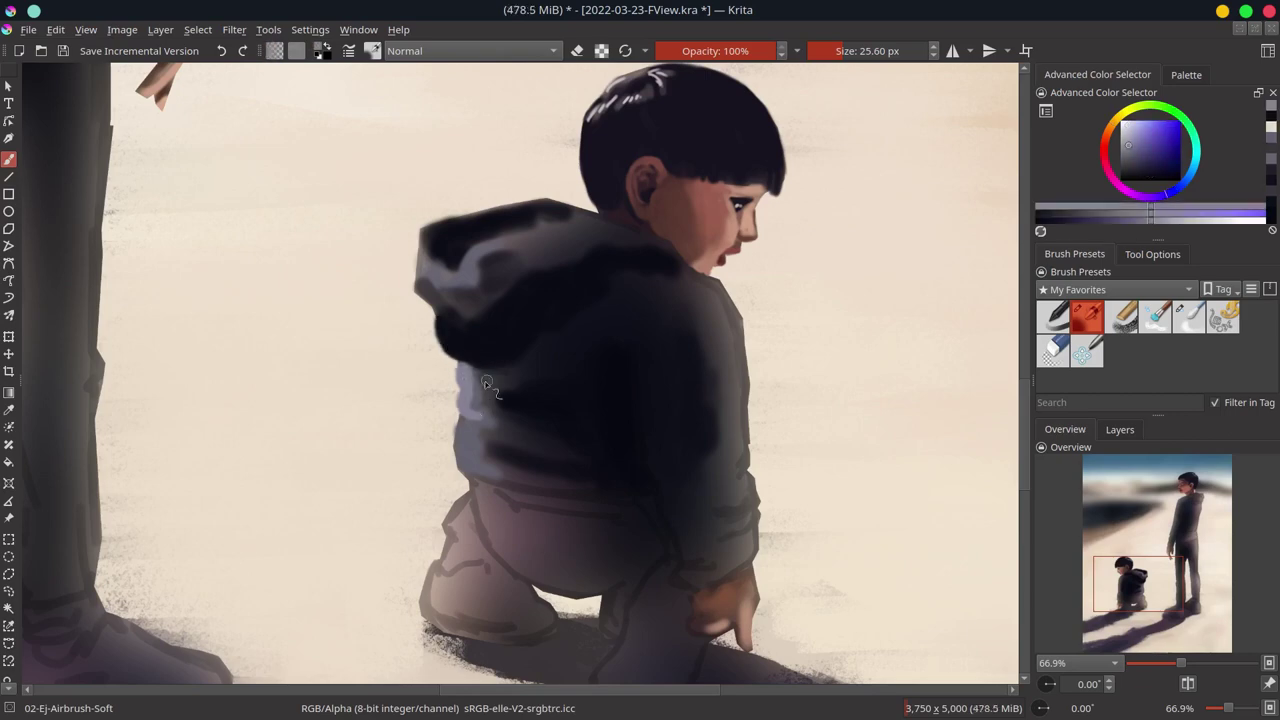
Step: Sample dark purple-grey and light lavender-grey tones from the hood and background
left_click(466, 456, "ctrl")
left_click(549, 480, "ctrl")
left_click(612, 498, "ctrl")
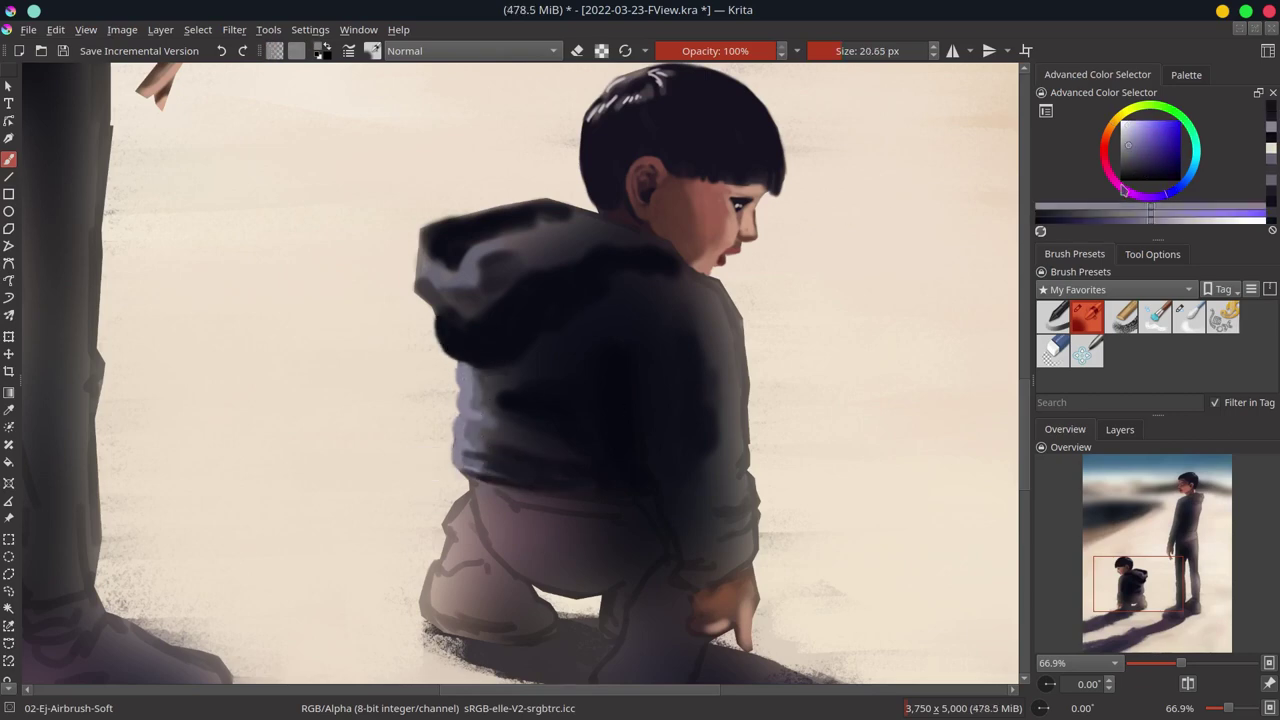
left_click(418, 255, "ctrl")
left_click(432, 265, "ctrl")
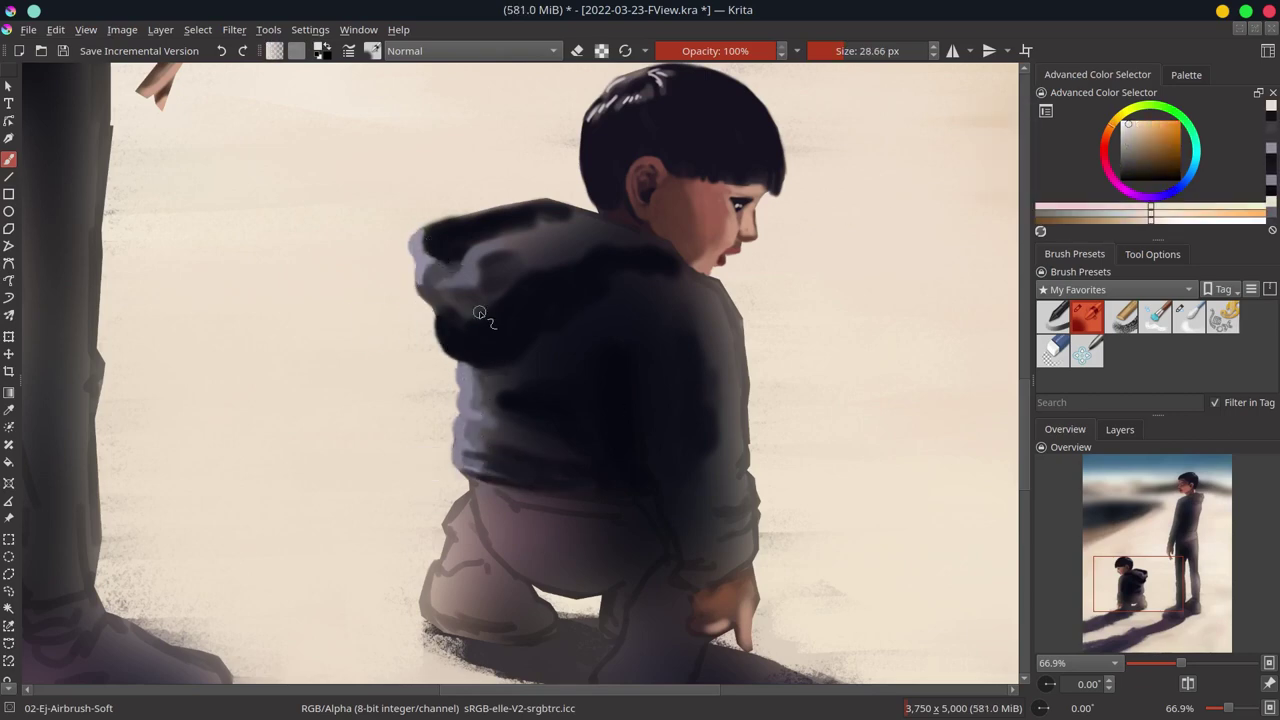
left_click(500, 270, "ctrl")
left_click(540, 262, "ctrl")
left_click(560, 258, "ctrl")
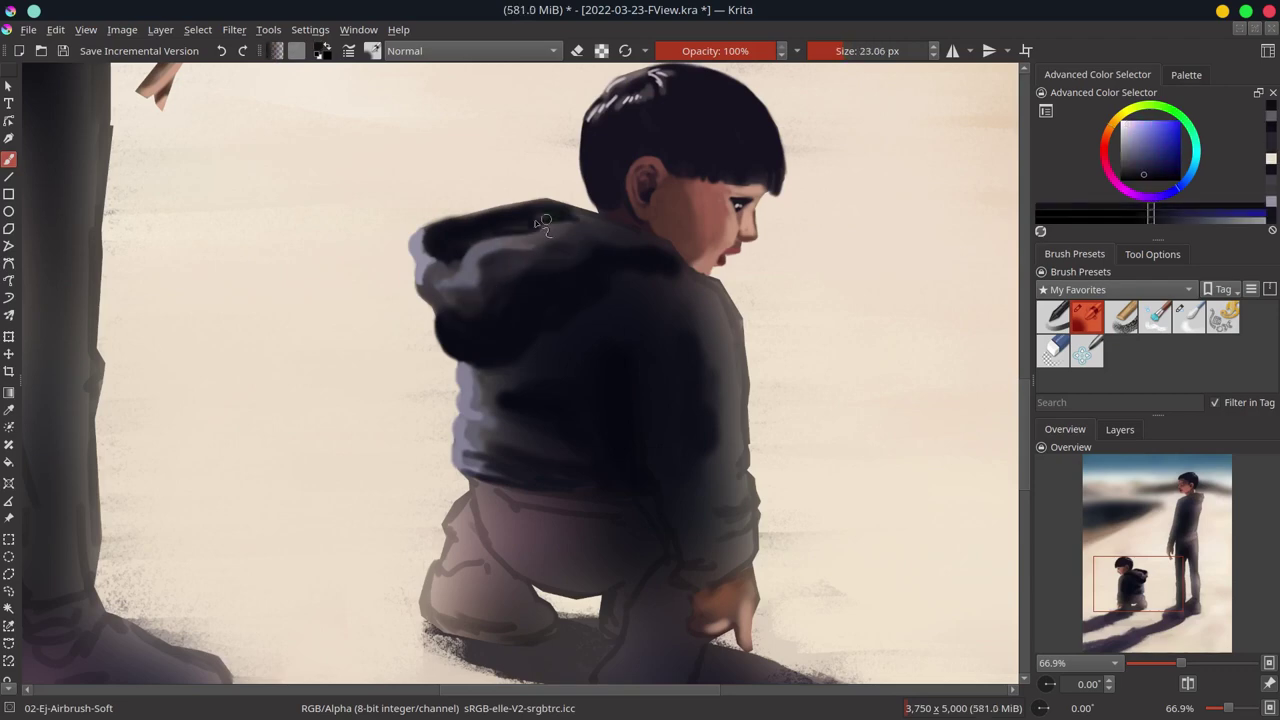
Step: Clean up the hood outline with the peach background colour and resample dark navy hood tones
left_click(490, 232, "ctrl")
left_click(556, 198, "ctrl")
left_click(530, 250, "ctrl")
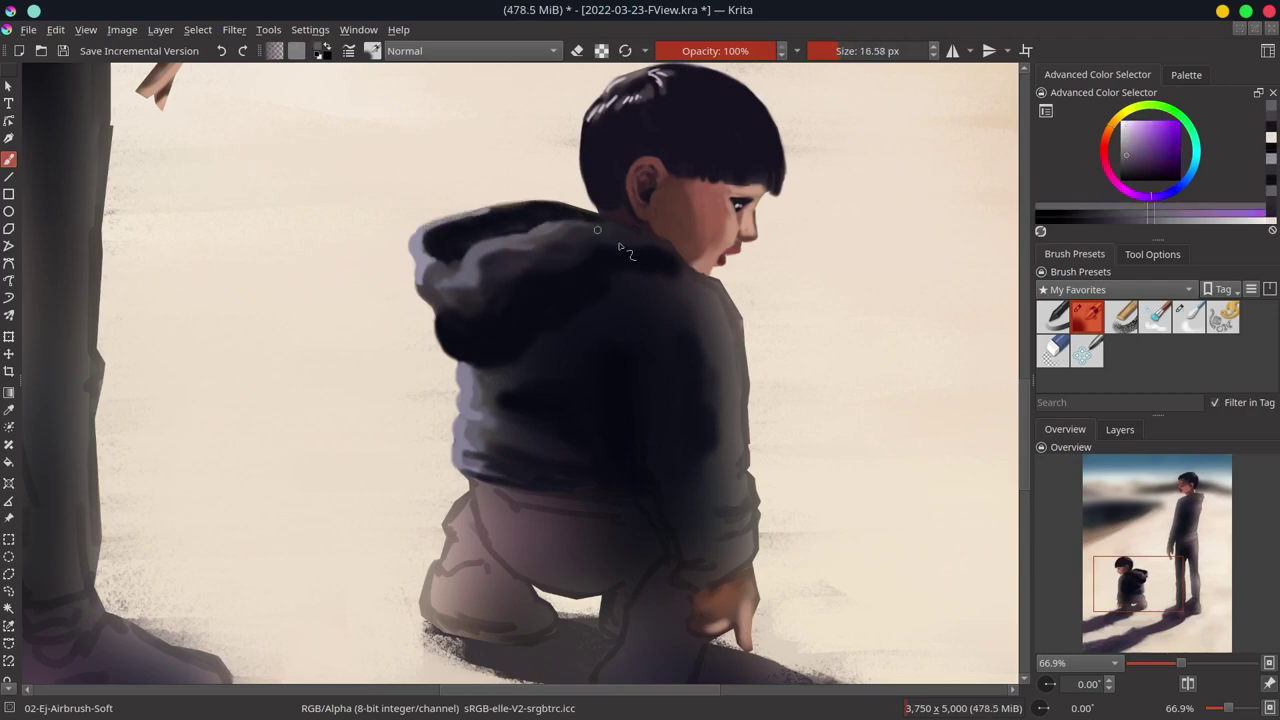
left_click(446, 270, "ctrl")
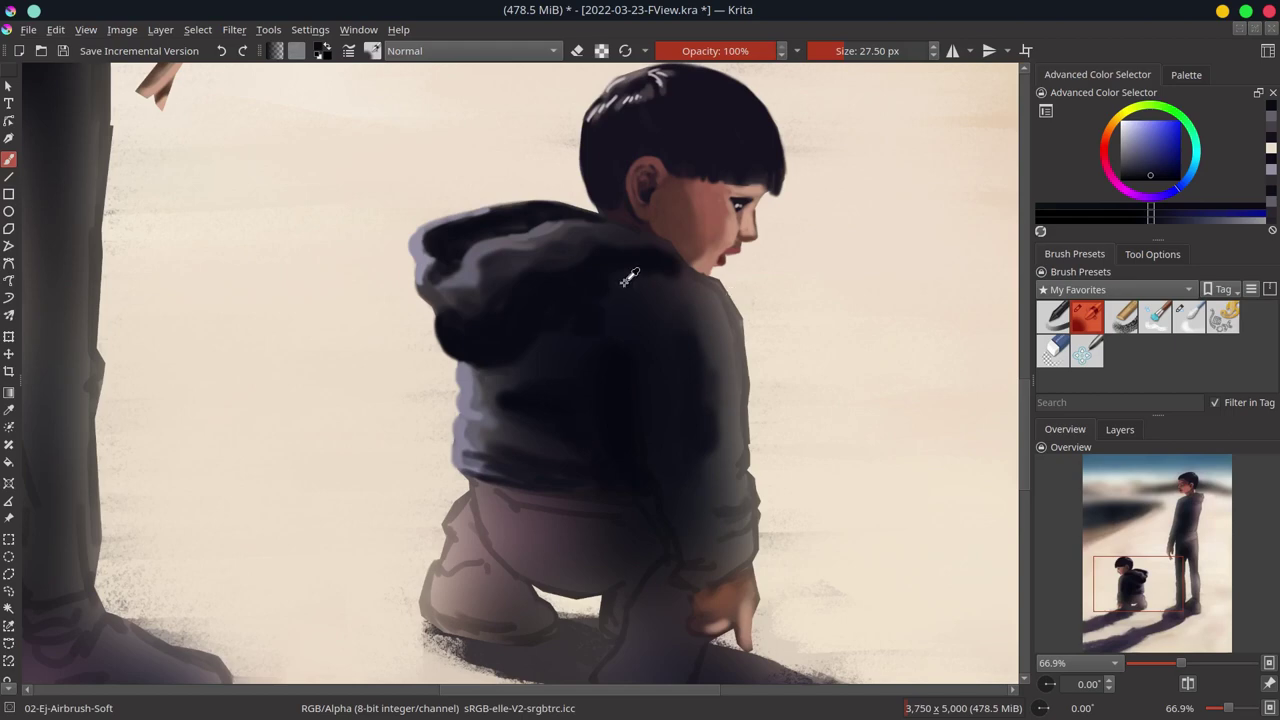
left_click(529, 411, "ctrl")
left_click(494, 371, "ctrl")
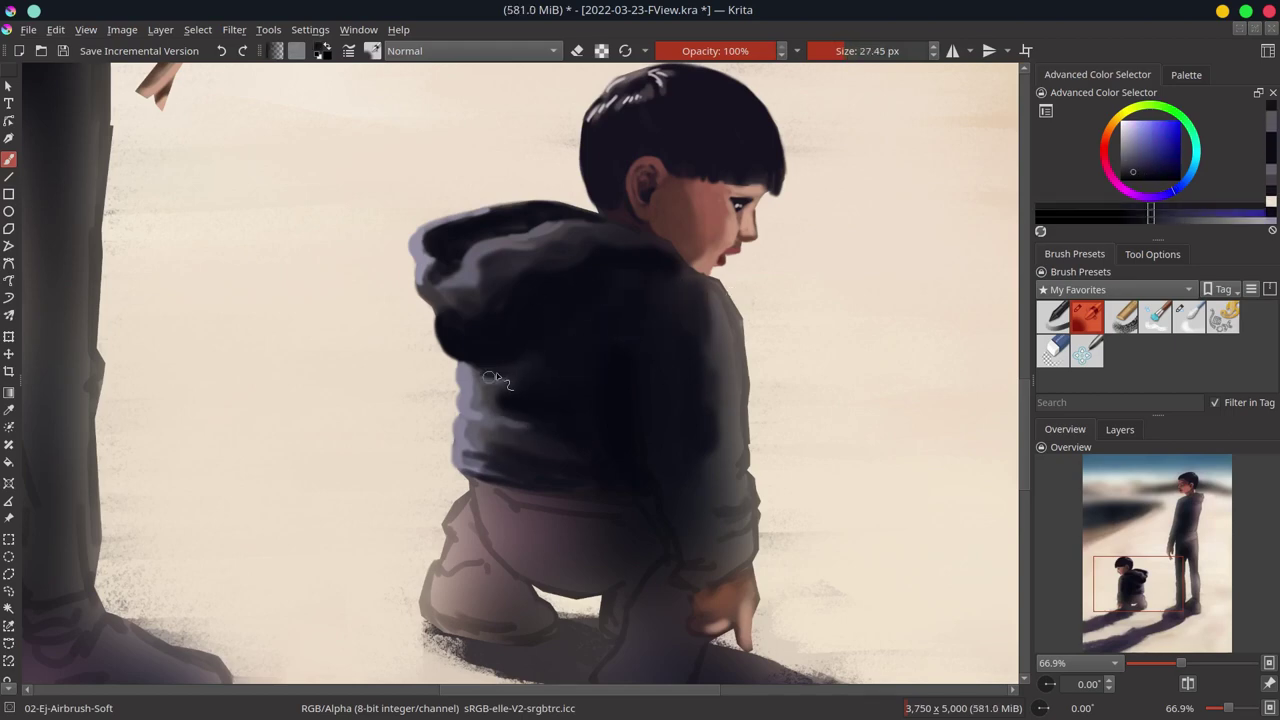
left_click(533, 374, "ctrl")
left_click(492, 430, "ctrl")
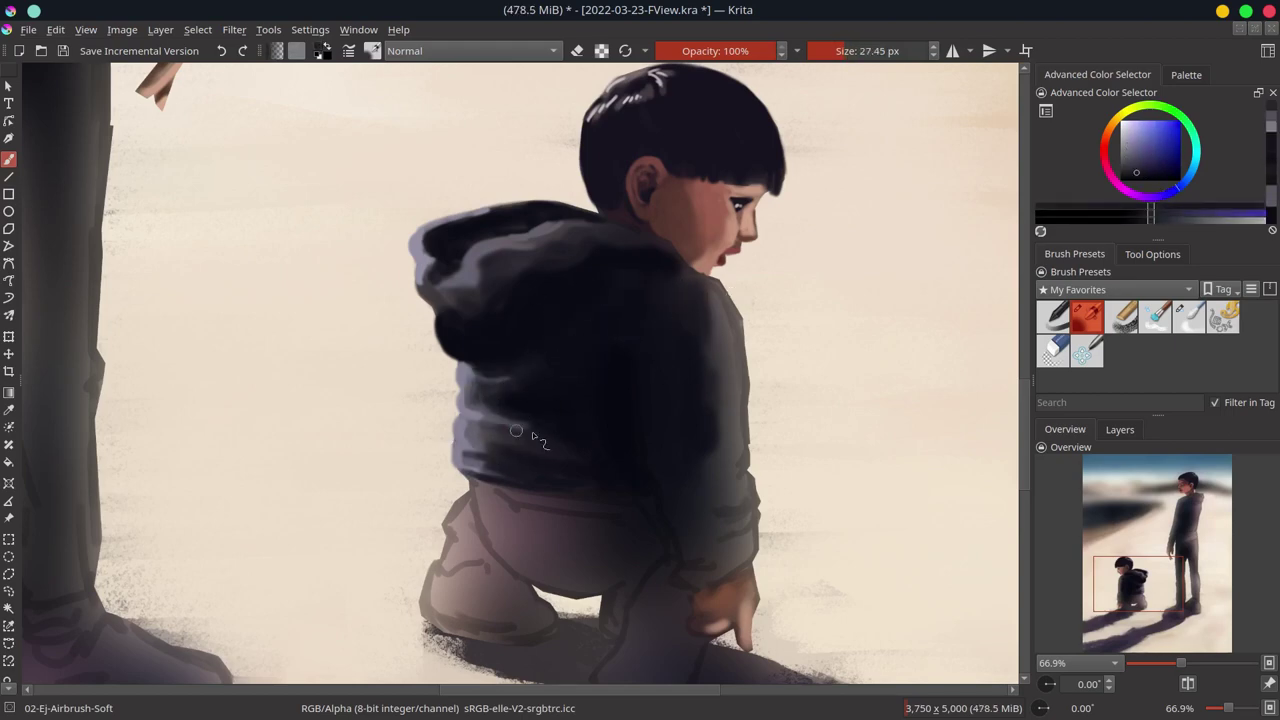
left_click(494, 438, "ctrl")
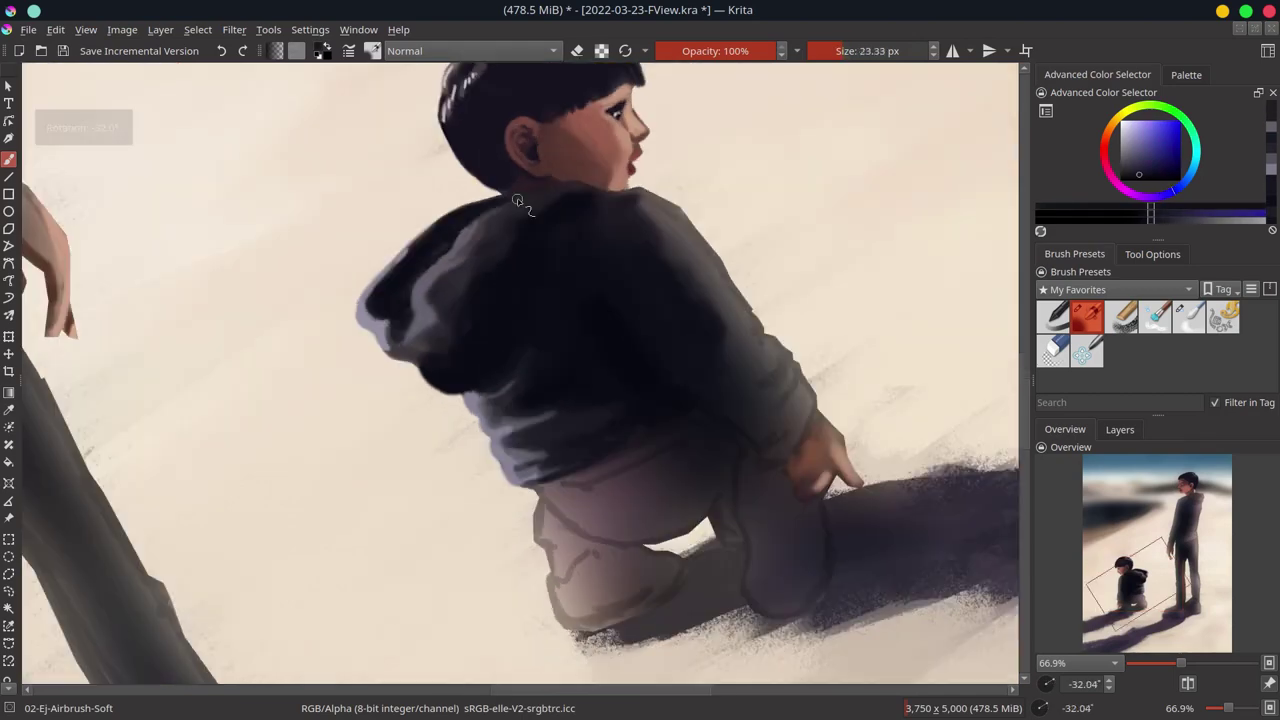
Step: Rotate the canvas to sample dark hood colours, reset the rotation and save
left_click_drag(712, 341, 600, 200)
left_click(590, 166, "ctrl")
left_click(568, 204, "ctrl")
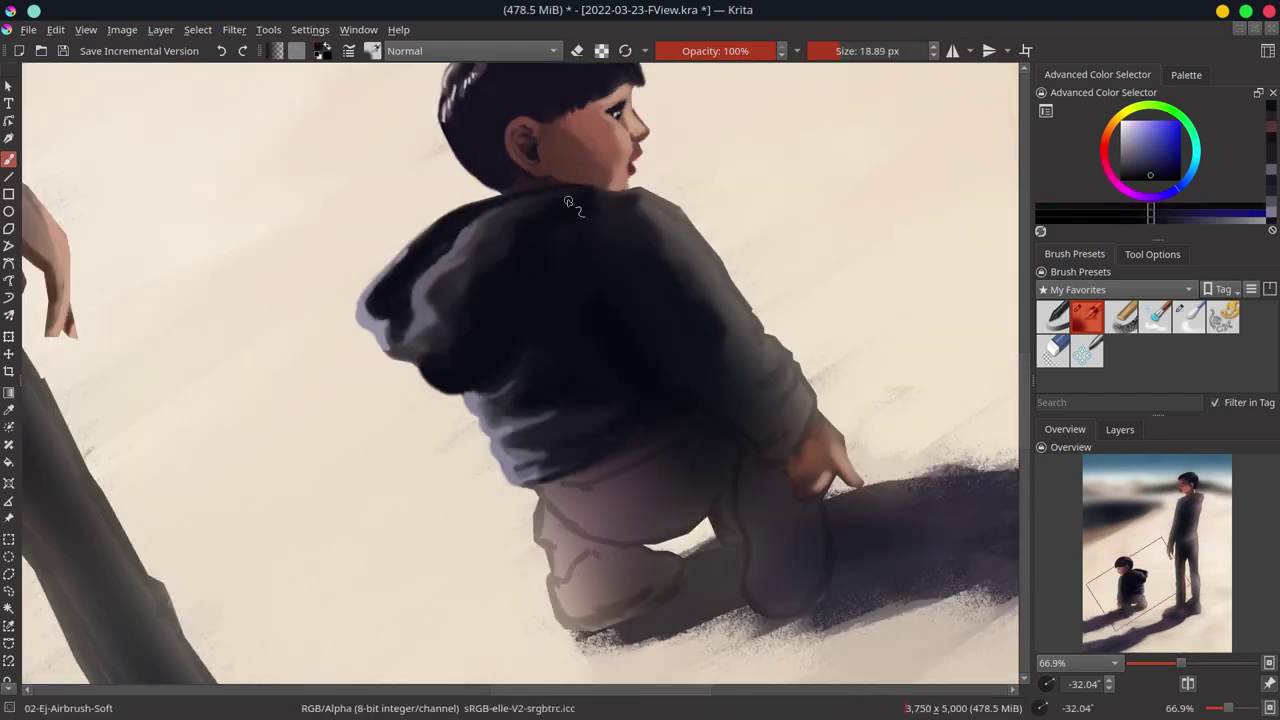
left_click(574, 238, "ctrl")
key("5")
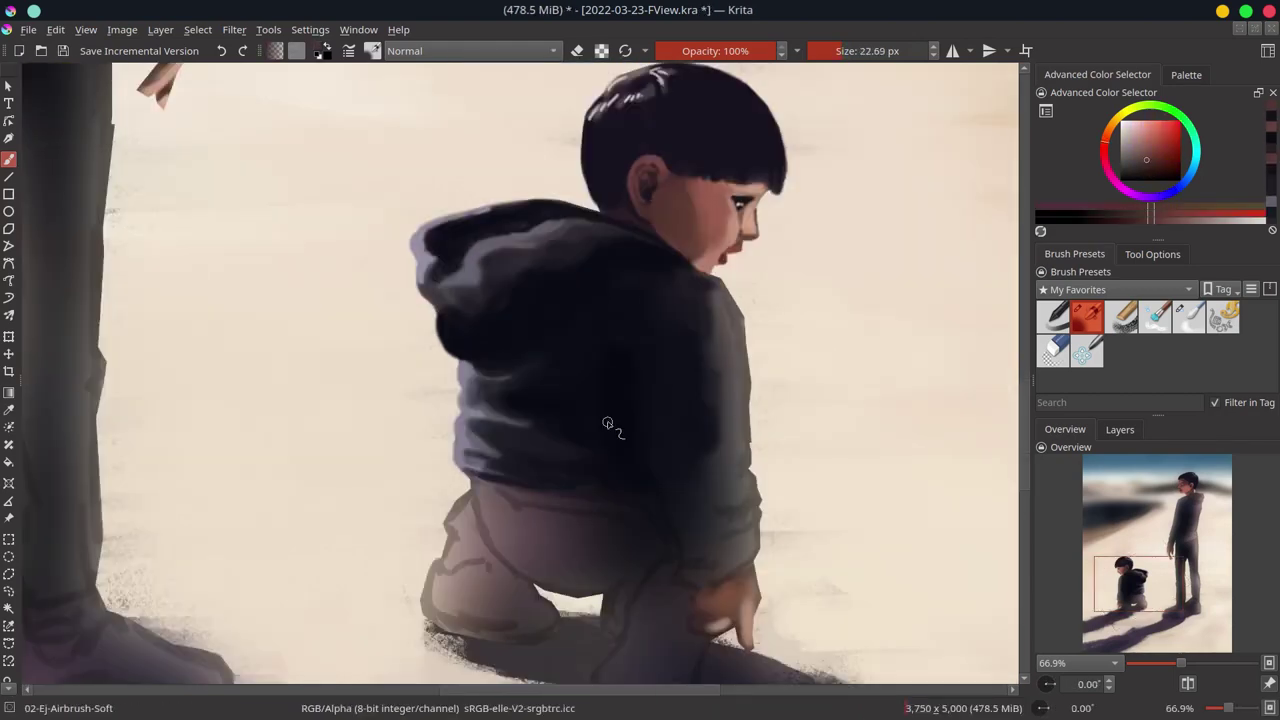
key("ctrl+s")
Step: Darken the hood's right side and the sleeve near the hand with dark navy
left_click(691, 349, "ctrl")
mouse_move(711, 290)
left_mouse_down()
mouse_move(726, 470)
mouse_move(705, 535)
left_mouse_up()
left_click(695, 478, "ctrl")
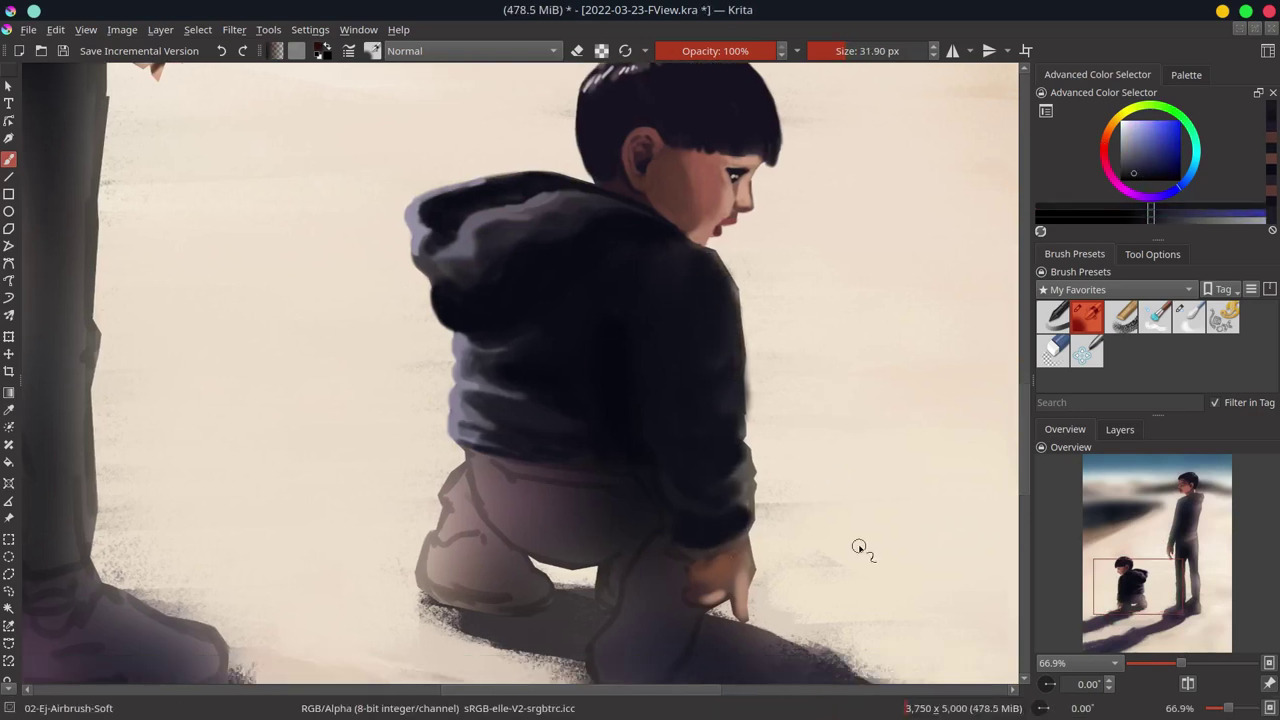
left_click(742, 386, "ctrl")
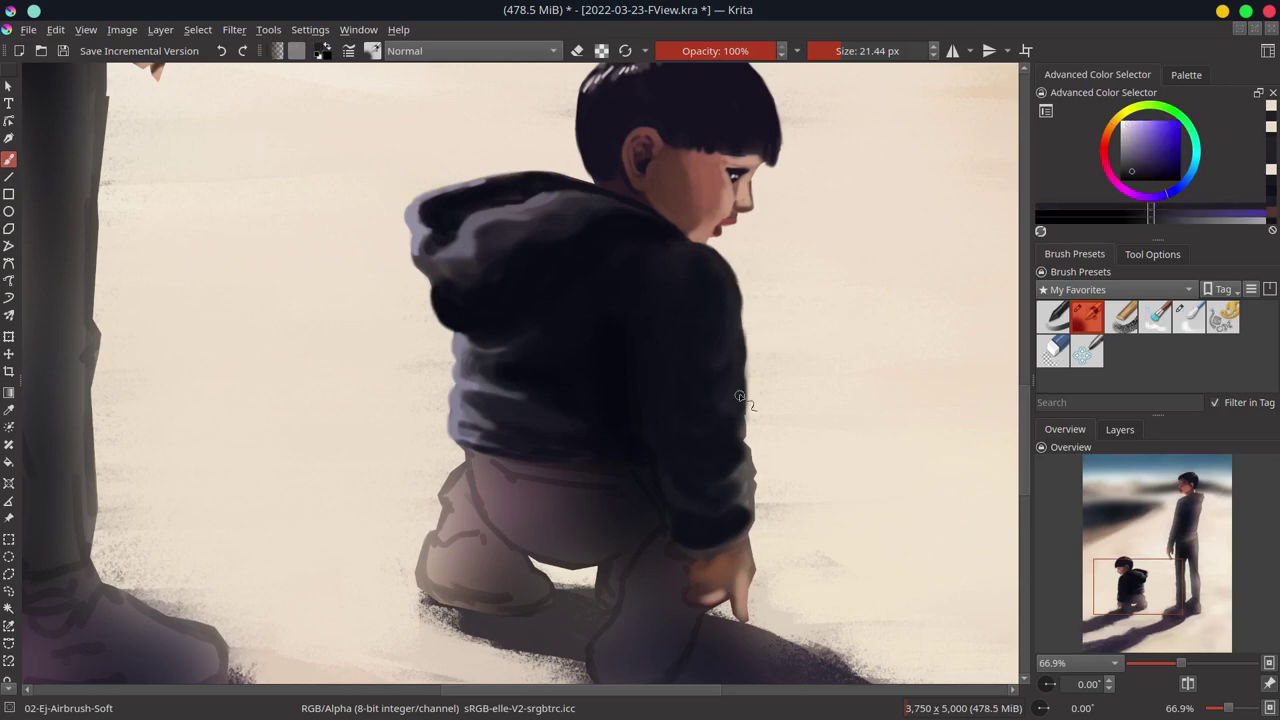
left_click(748, 427, "ctrl")
left_click_drag(700, 480, 745, 527)
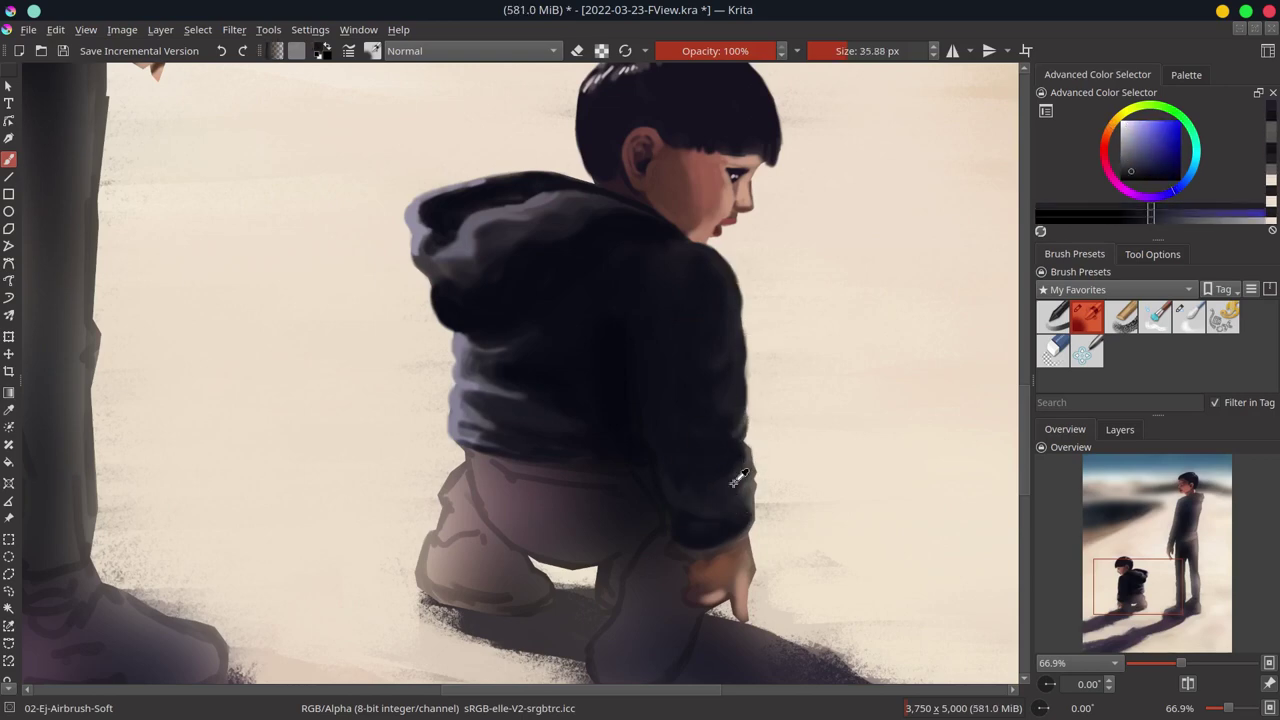
Step: Touch up the hand in skin tones, switch to Chalk-Grainy and save 2022-03-23-FView.kra
scroll(830, 490, "down", 1)
left_click(750, 530, "ctrl")
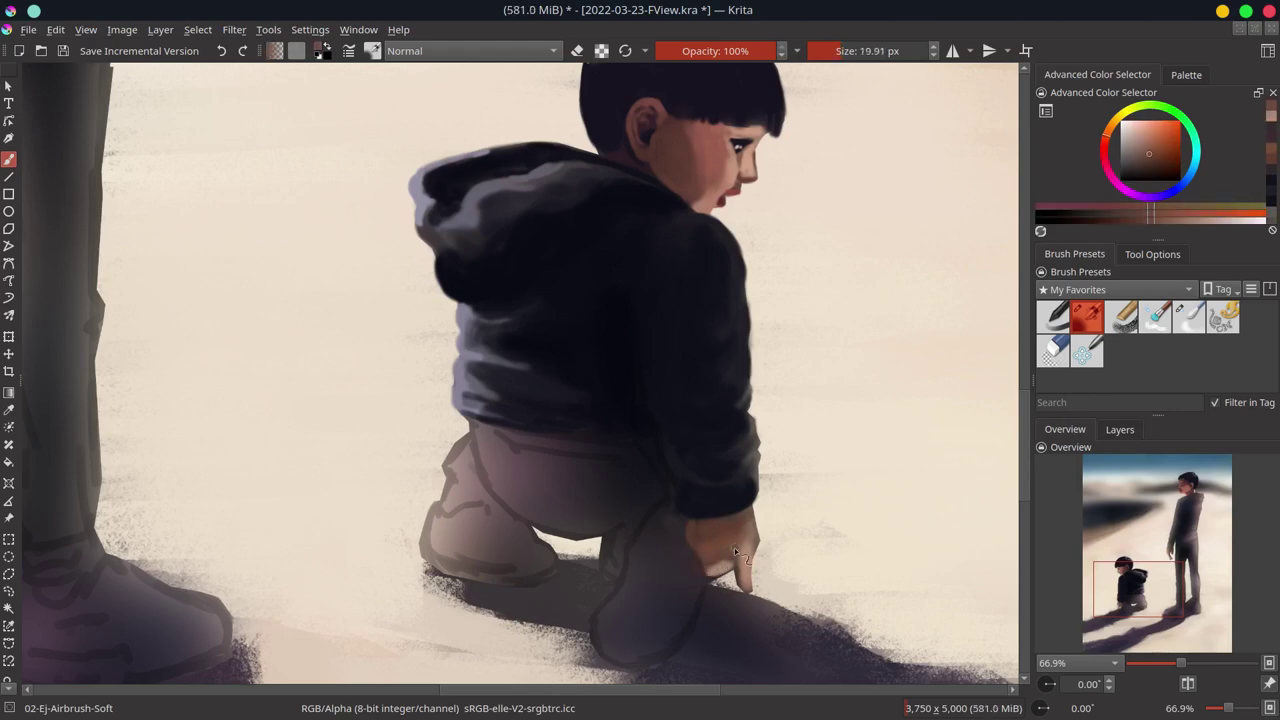
left_click(755, 550, "ctrl")
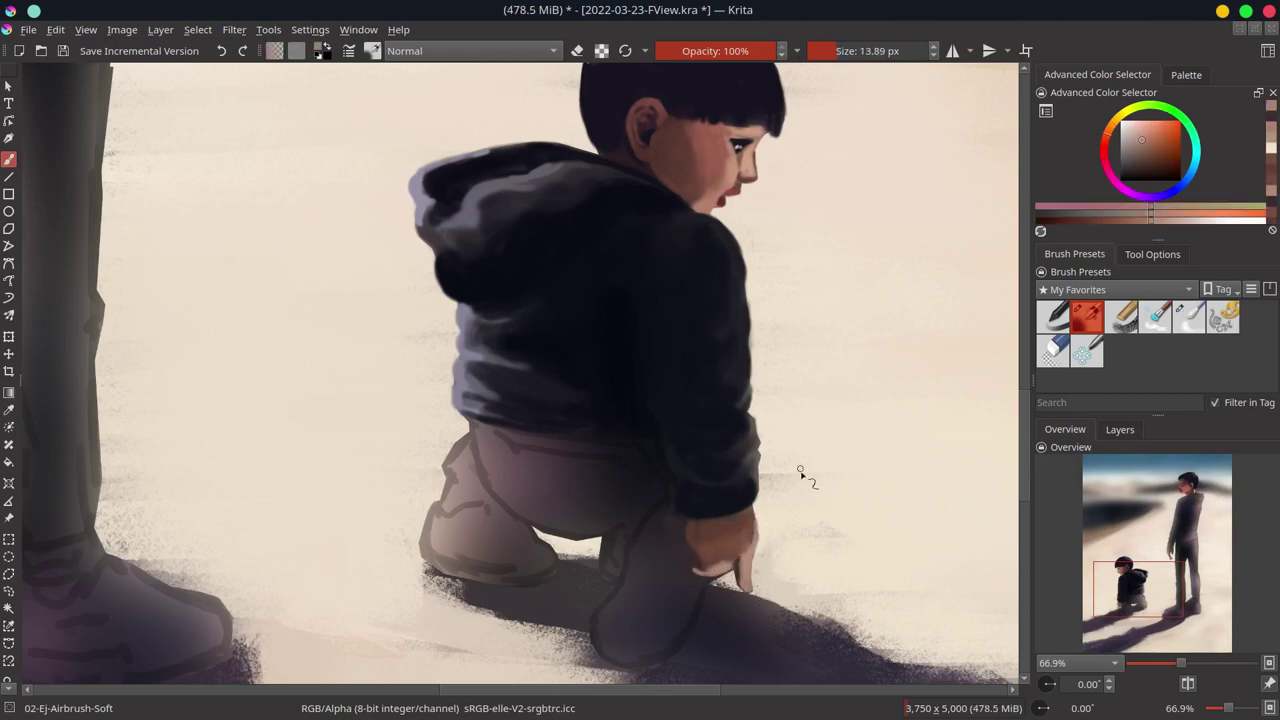
left_click(710, 584, "ctrl")
left_click(720, 600, "ctrl")
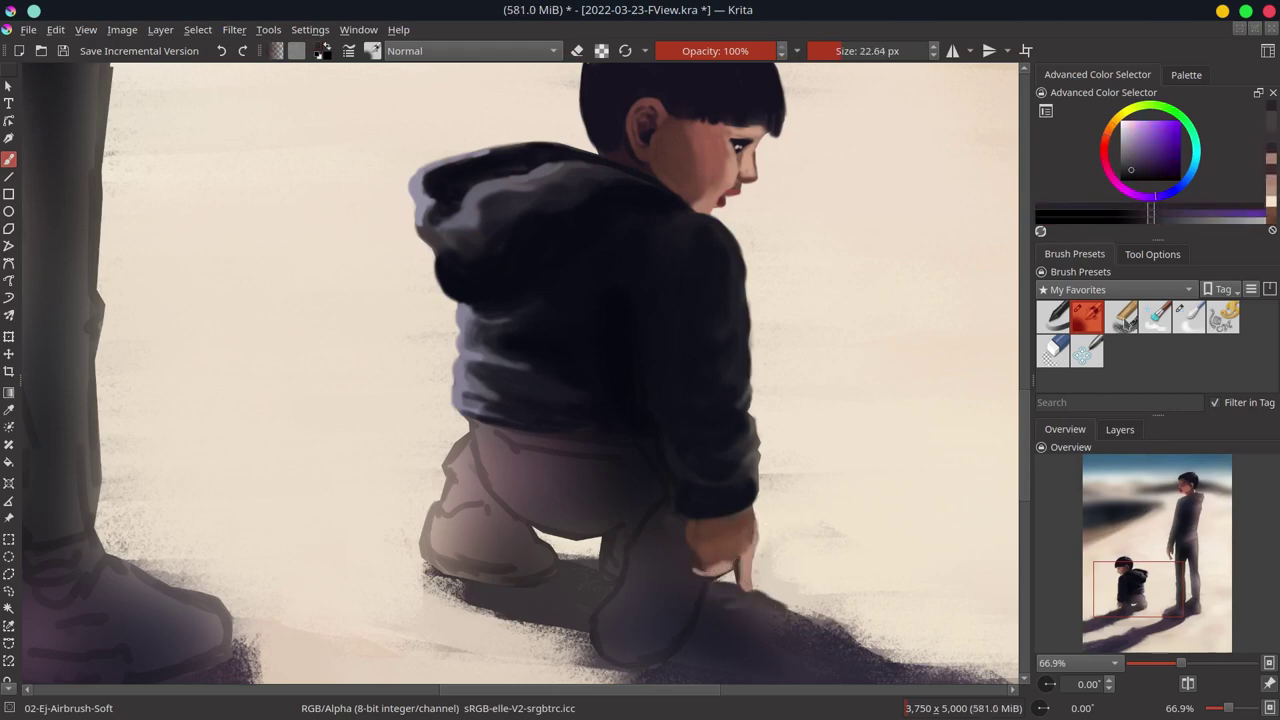
key("slash")
left_click(749, 611, "ctrl")
key("ctrl+s")
Step: Preview Filter Layer 4 (Color Adjustment), undo to hide it, and return to Airbrush-Soft
scroll(880, 398, "down", 4)
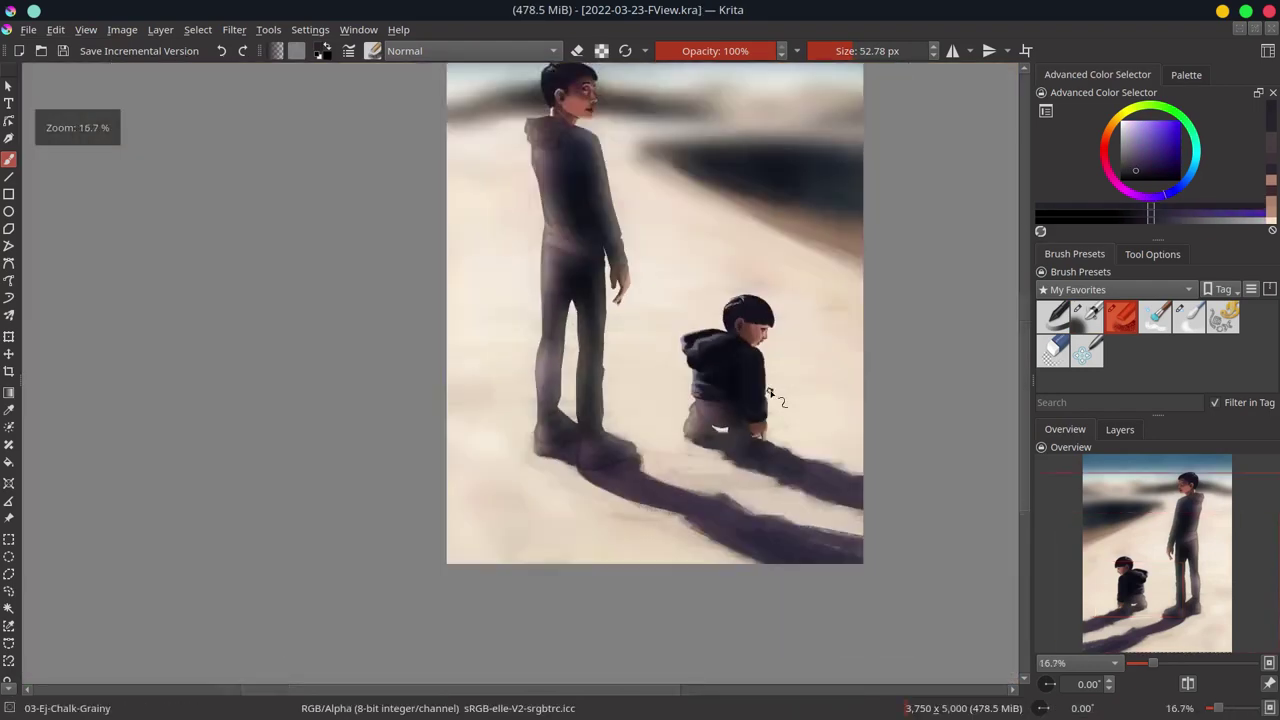
scroll(910, 400, "down", 1)
left_click(1120, 429)
left_click(1043, 544)
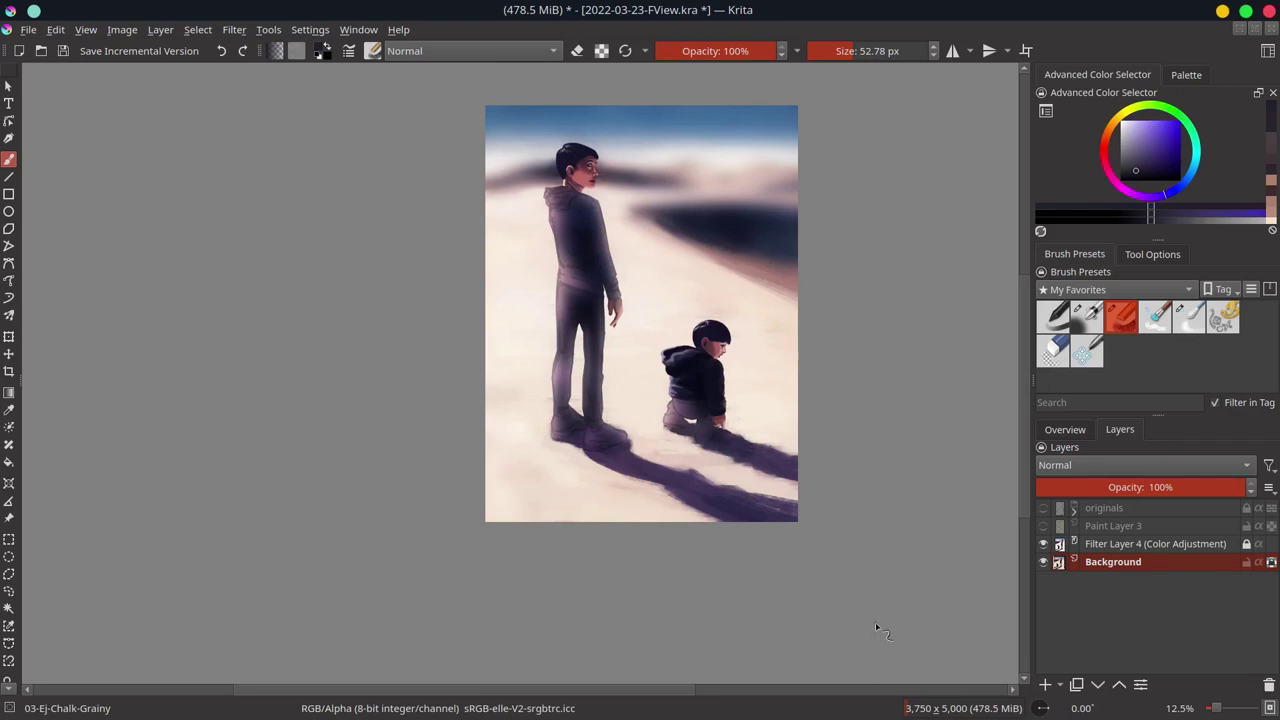
key("ctrl+z")
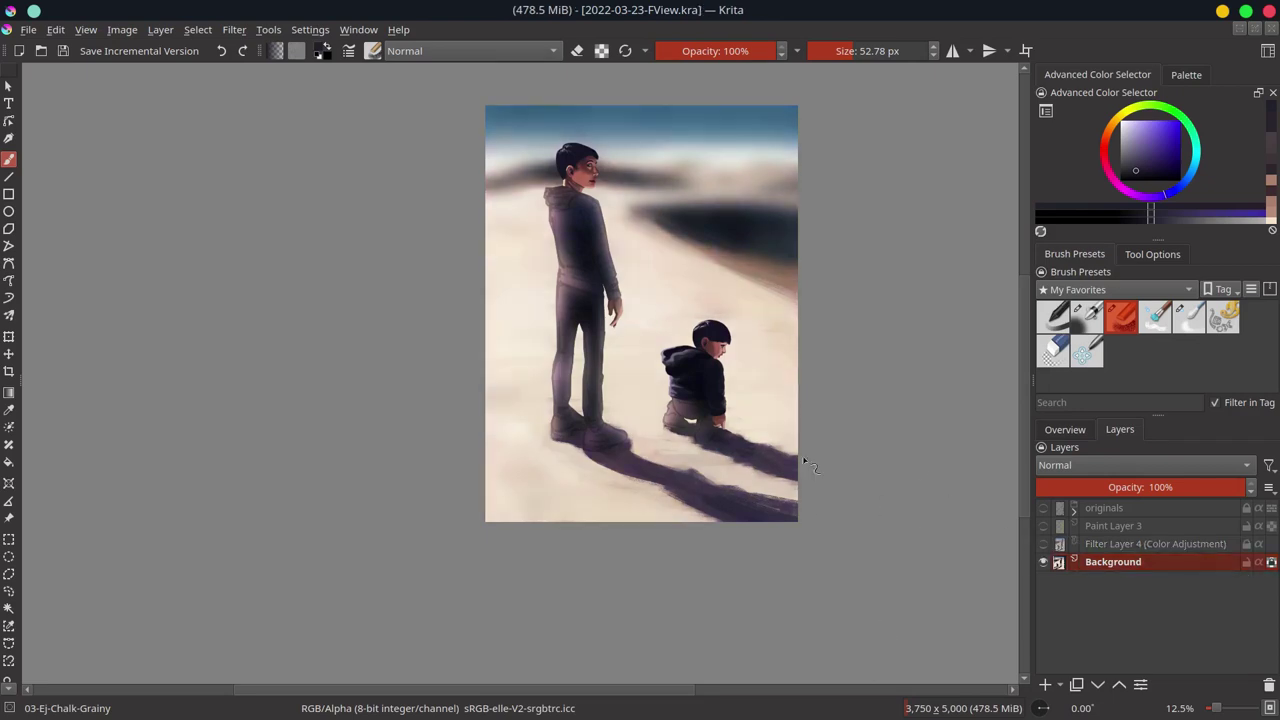
key("slash")
scroll(693, 370, "up", 5)
Step: Add a soft stroke to the hood, then paint a dark navy shadow above the boy's left shoe
left_click_drag(515, 300, 555, 258)
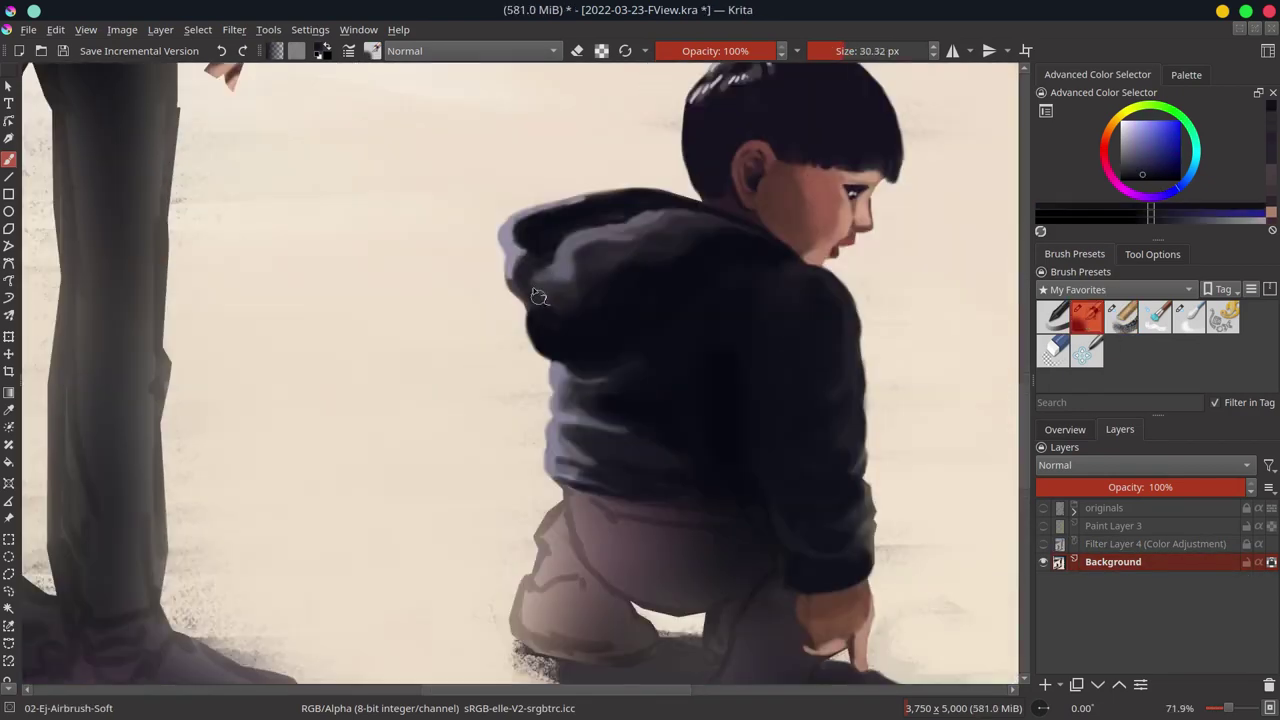
scroll(560, 262, "down", 5)
scroll(700, 400, "up", 5)
left_click(751, 329, "ctrl")
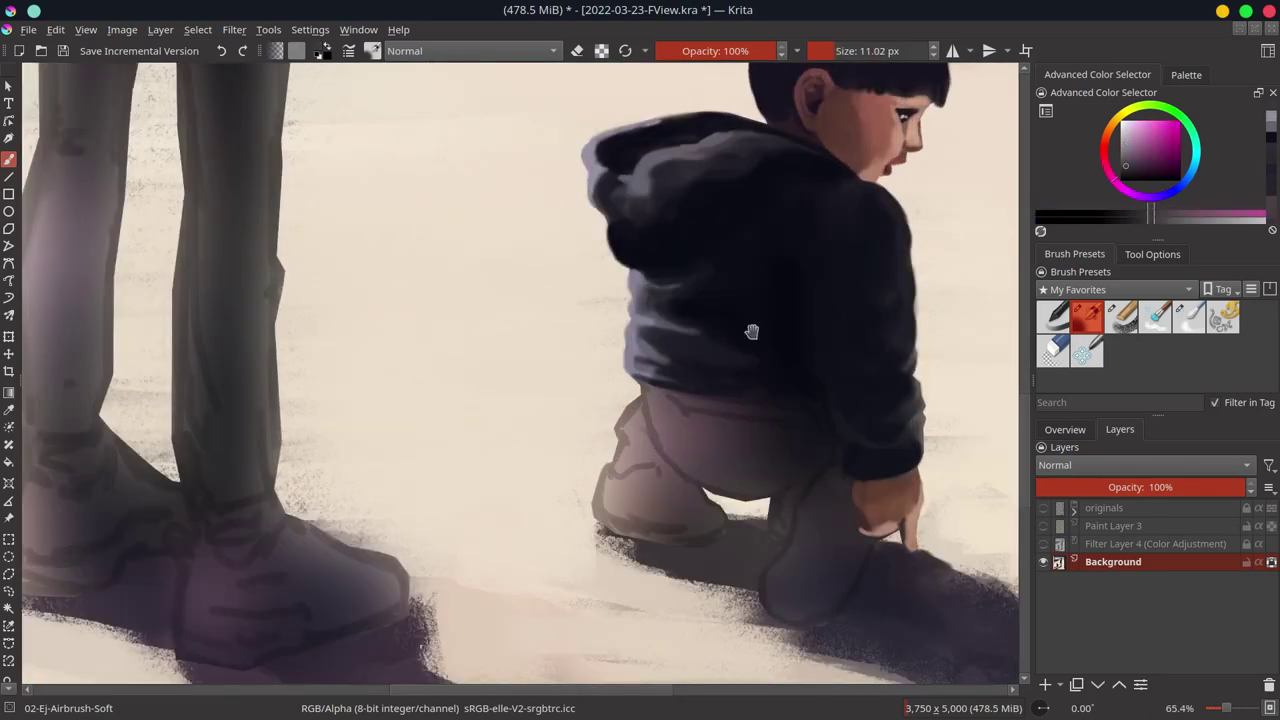
left_click_drag(751, 329, 712, 428)
left_click(644, 532, "ctrl")
left_click_drag(450, 458, 481, 437)
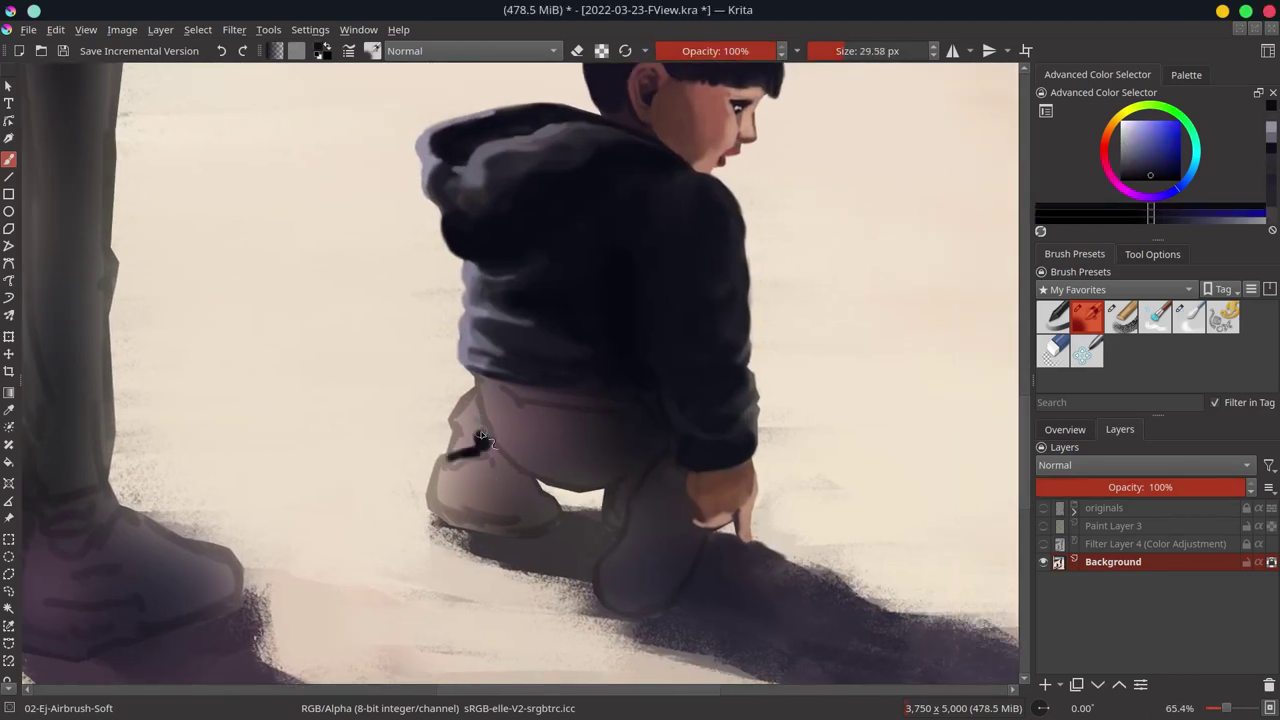
Step: Highlight the top of the left shoe with light purple-grey
left_click(1065, 429)
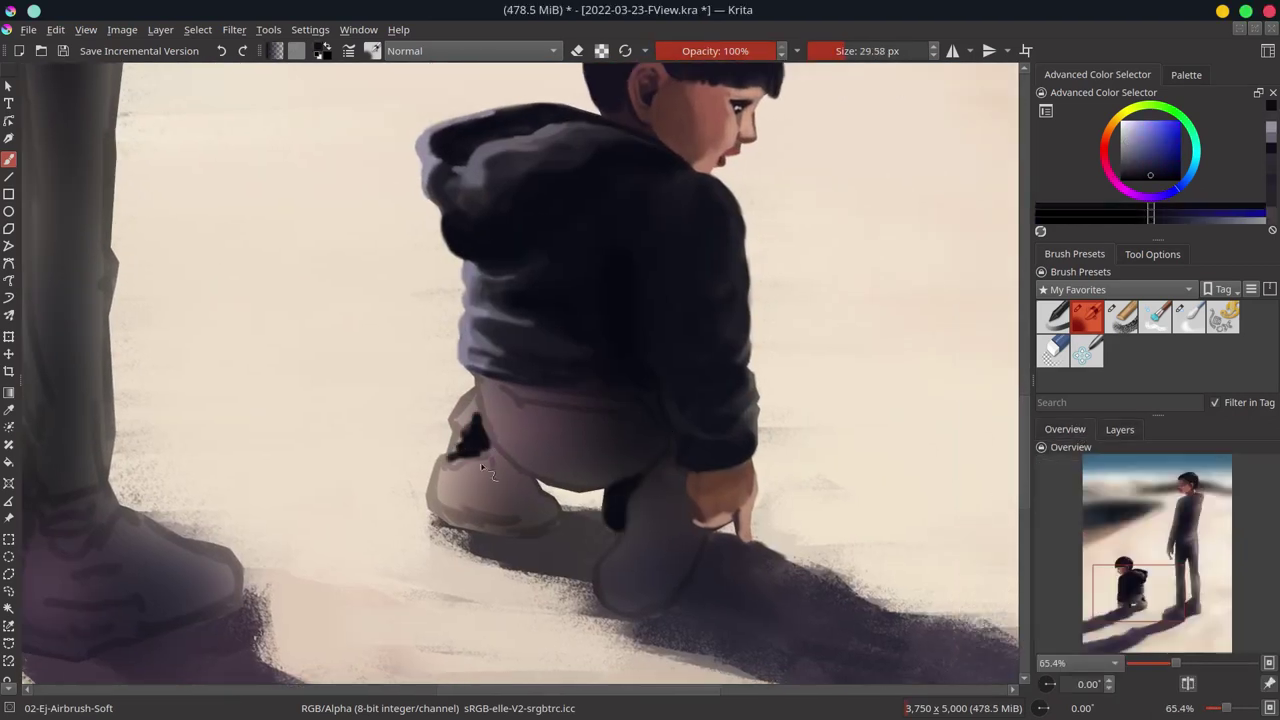
left_click(469, 436, "ctrl")
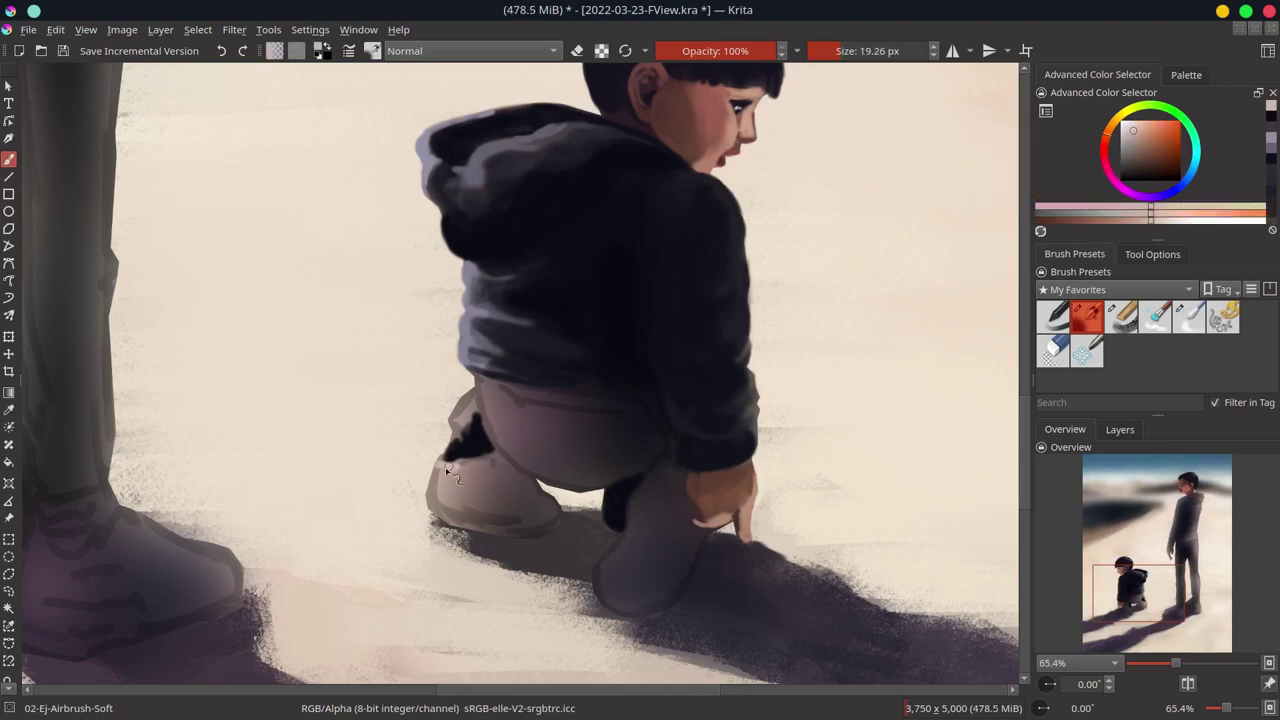
left_click_drag(482, 398, 456, 440)
left_click(627, 505, "ctrl")
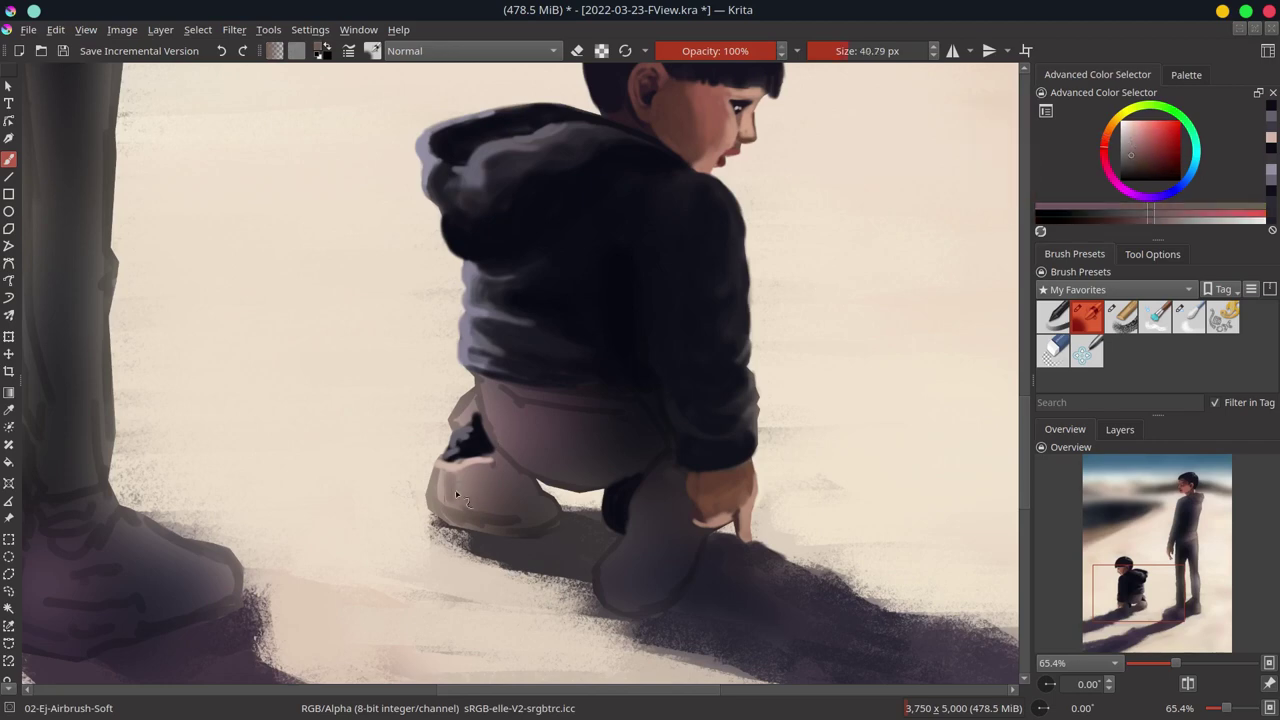
left_click(540, 487, "ctrl")
Step: Paint a dark shadow along the sole and lighten the shoe's top with pinkish purple
left_click_drag(540, 487, 585, 505)
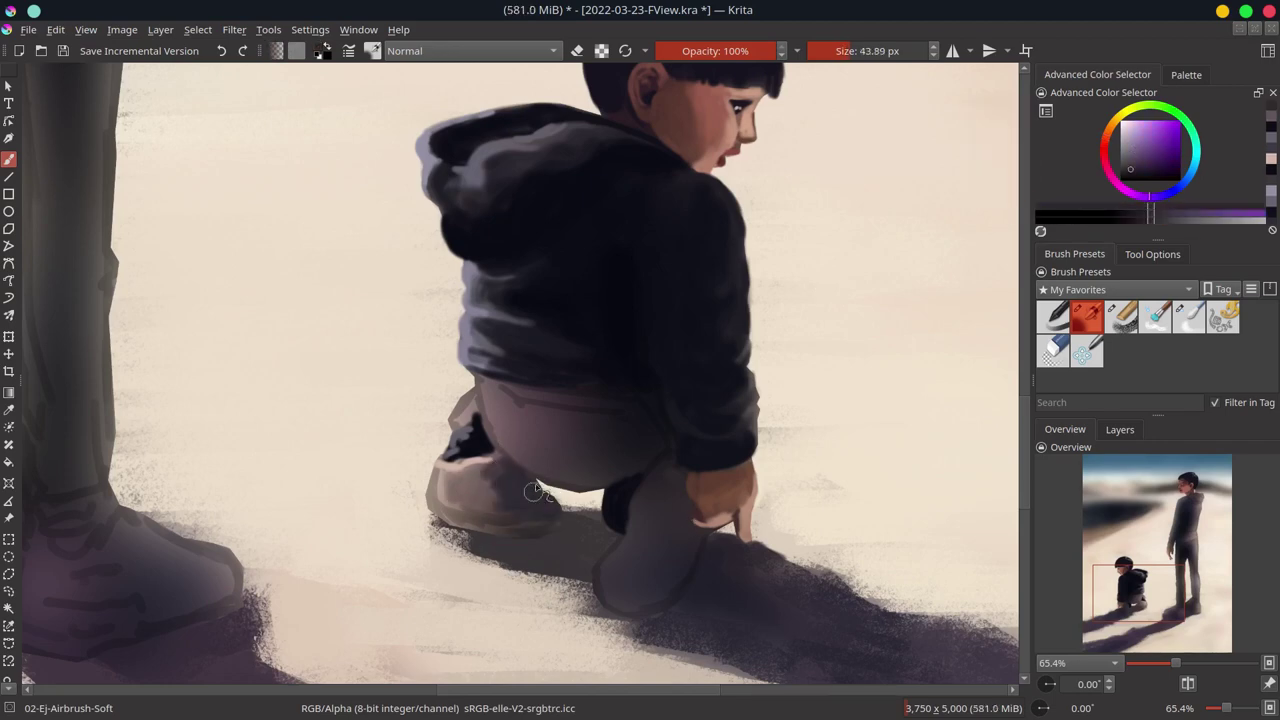
left_click(585, 505, "ctrl")
left_click_drag(500, 514, 456, 495)
left_click(452, 490, "ctrl")
left_click(448, 490, "ctrl")
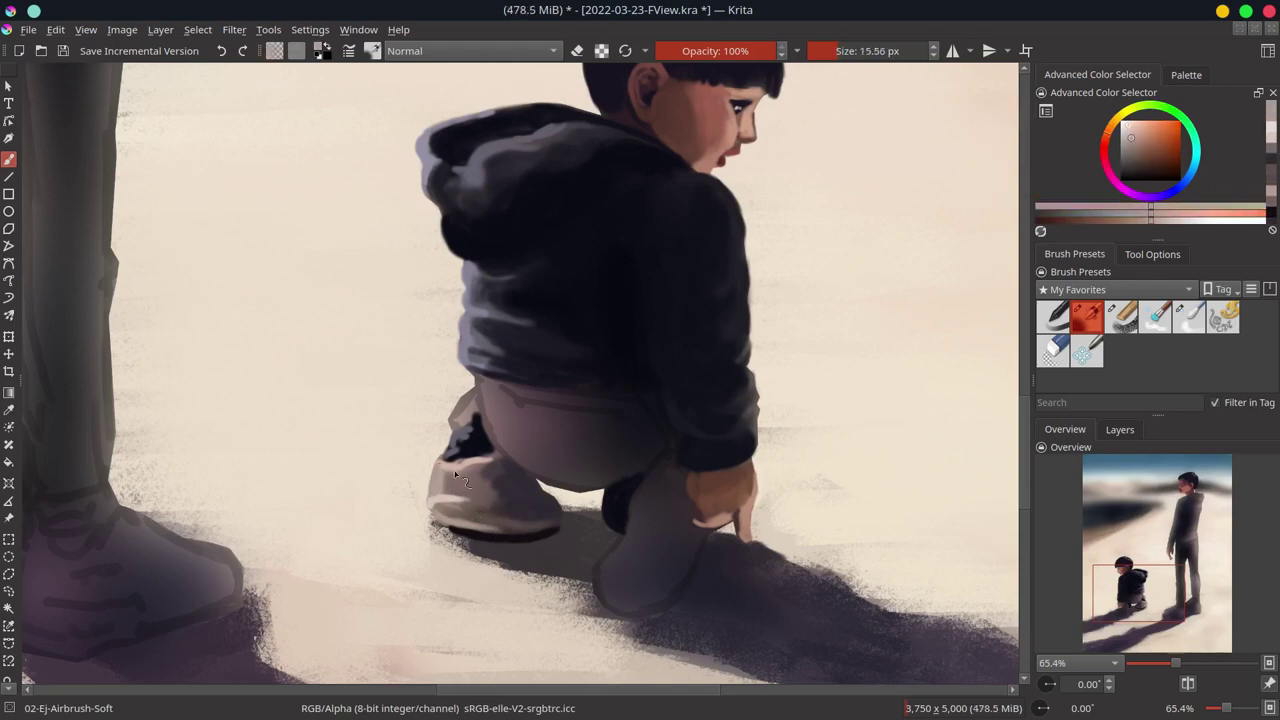
Step: Paint a light cream-orange warm edge on the boy's shoe with the soft airbrush
key("period")
left_click(432, 527, "ctrl")
key("bracketright")
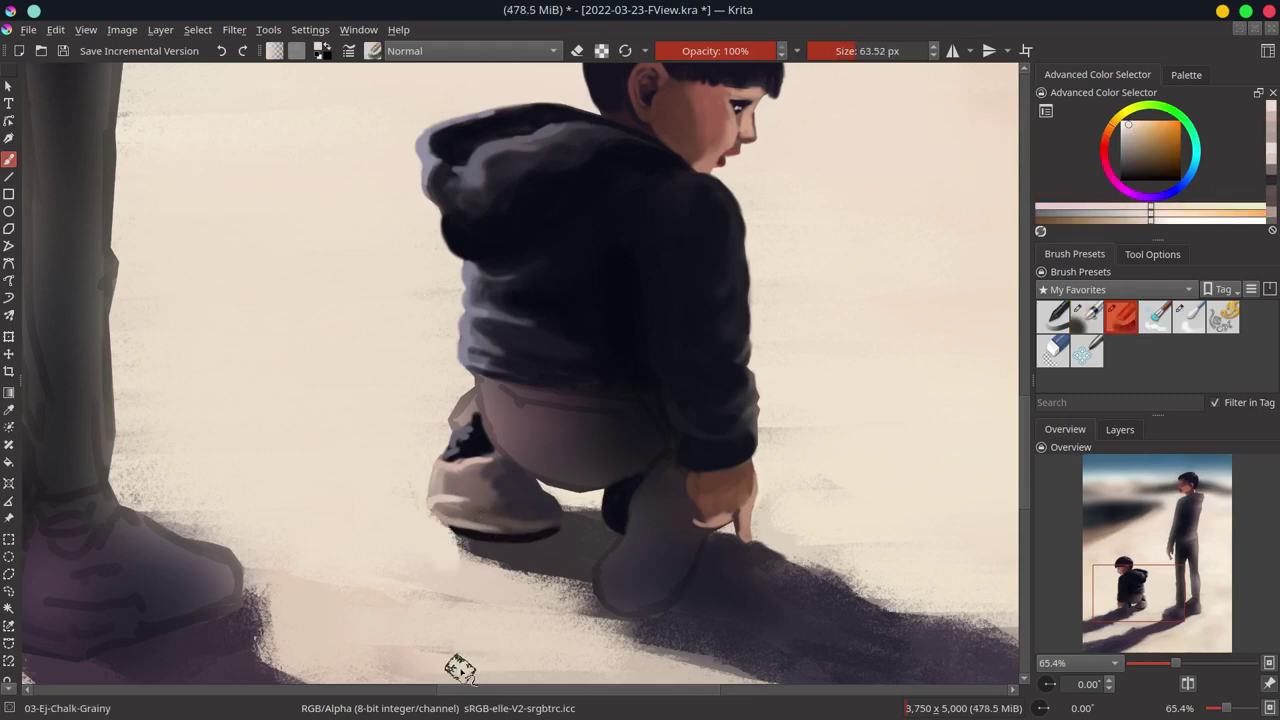
key("comma")
left_click(616, 560, "ctrl")
left_click_drag(618, 542, 610, 592)
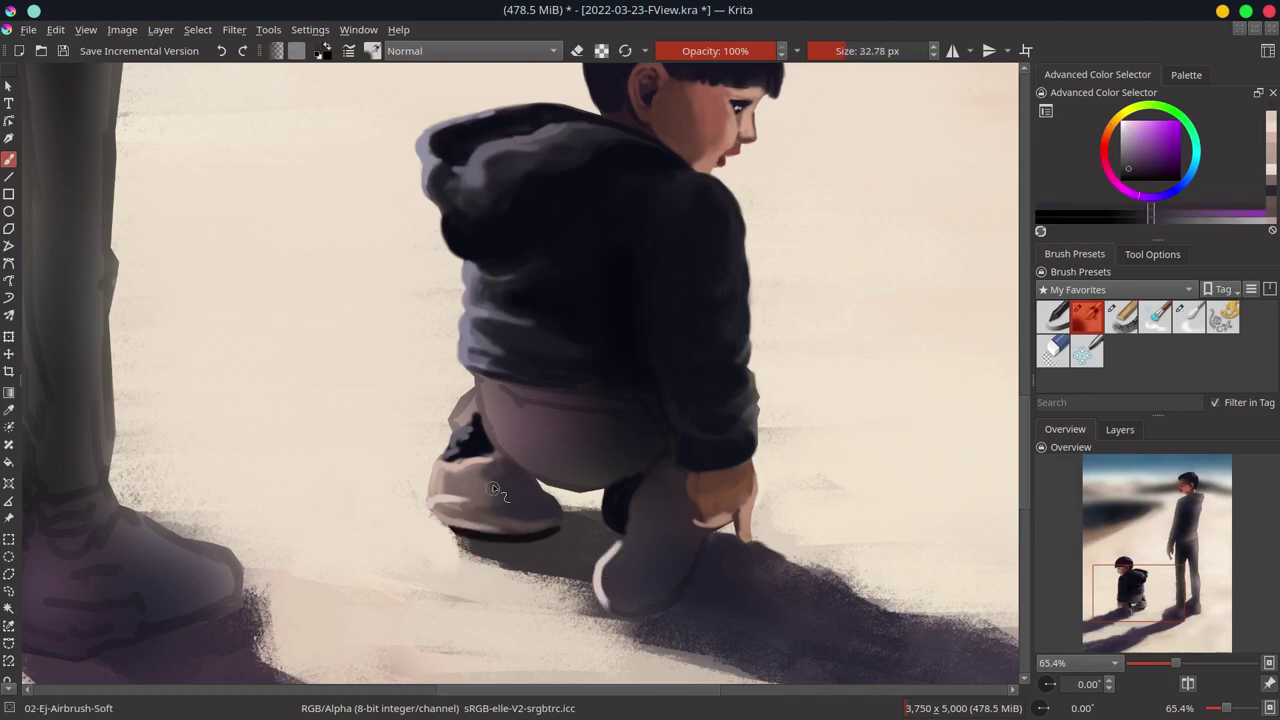
Step: Sample shadow purple, pink-grey and sand beige tones while resizing the brush
left_click(606, 634, "ctrl")
key("bracketright")
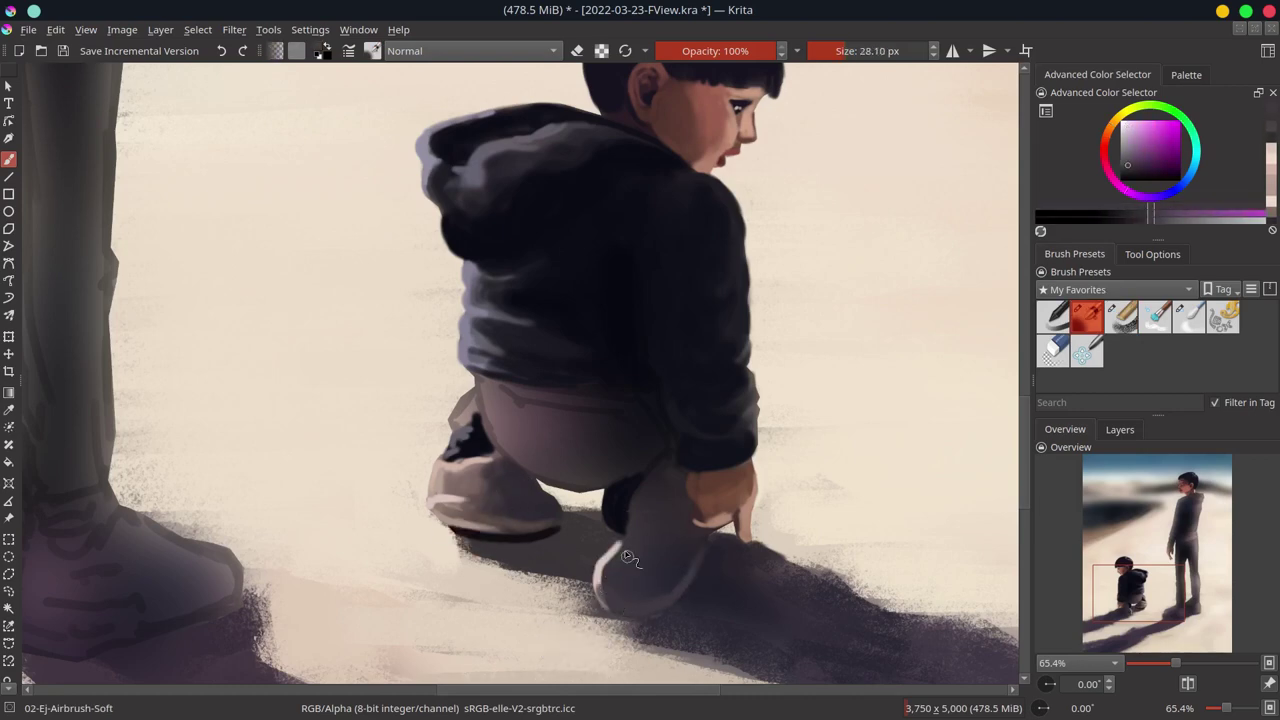
left_click(628, 557, "ctrl")
key("bracketright")
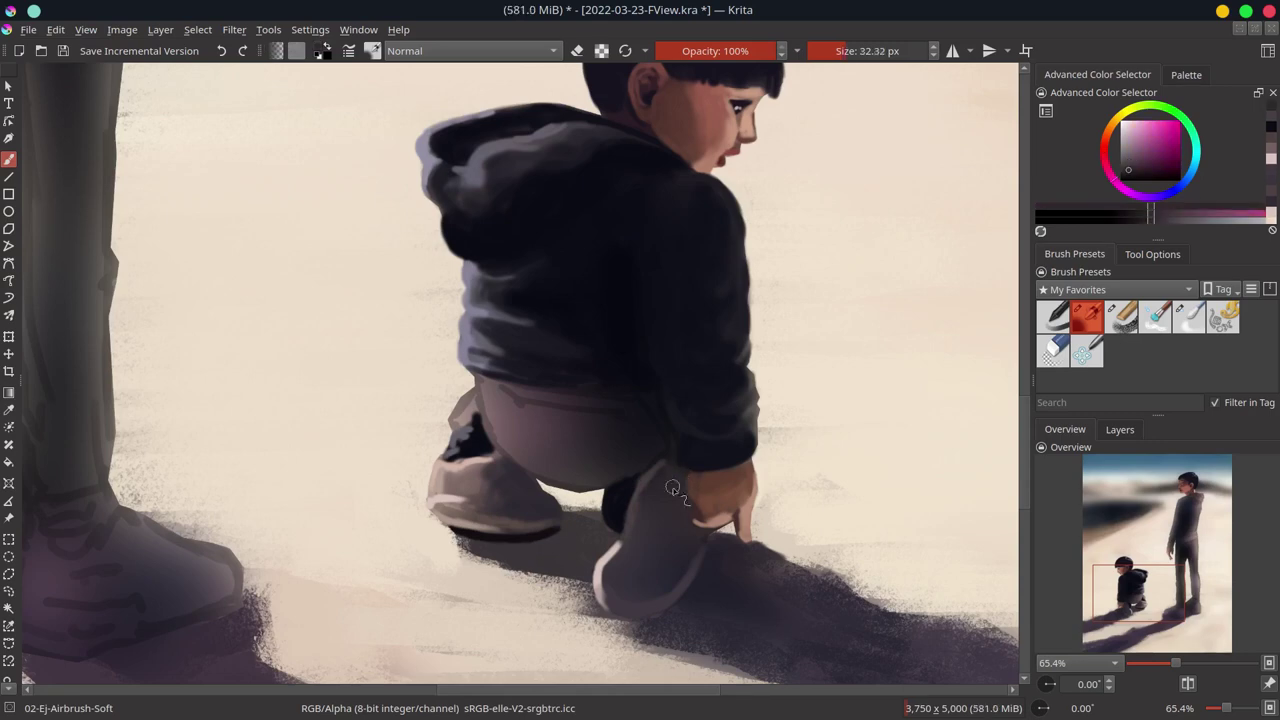
left_click(673, 488, "ctrl")
key("bracketright")
key("bracketright")
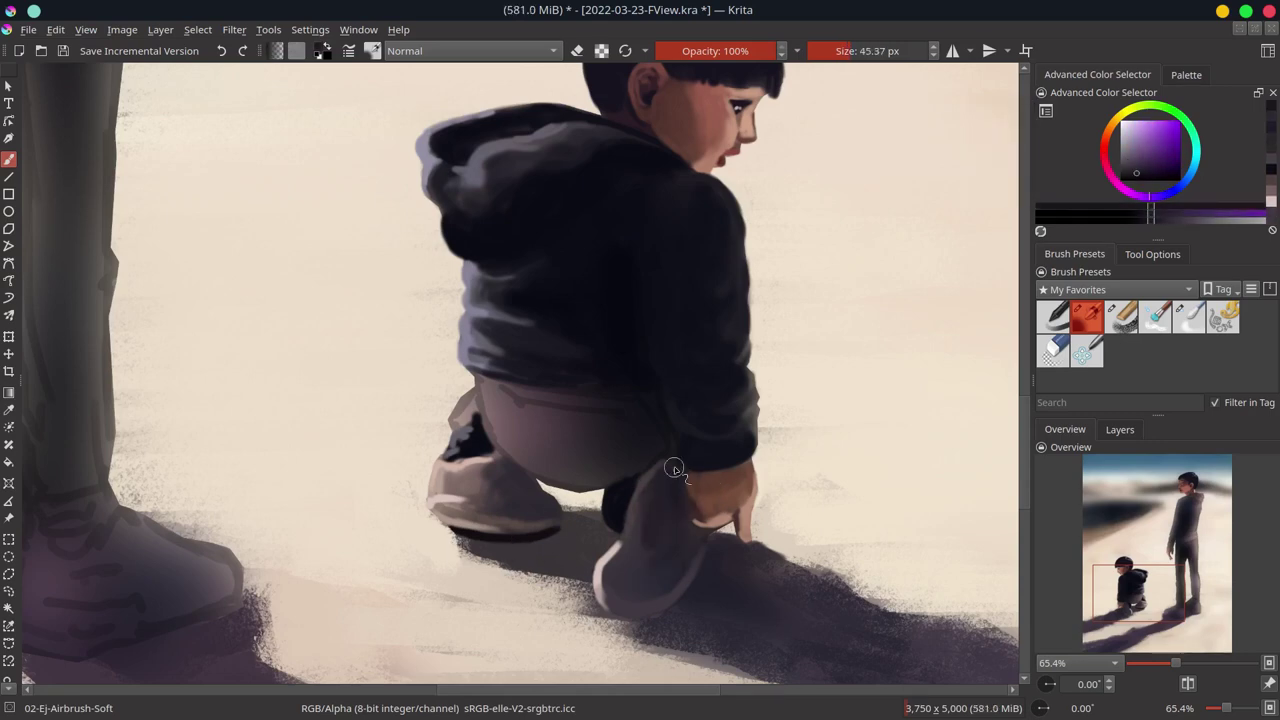
left_click(674, 470, "ctrl")
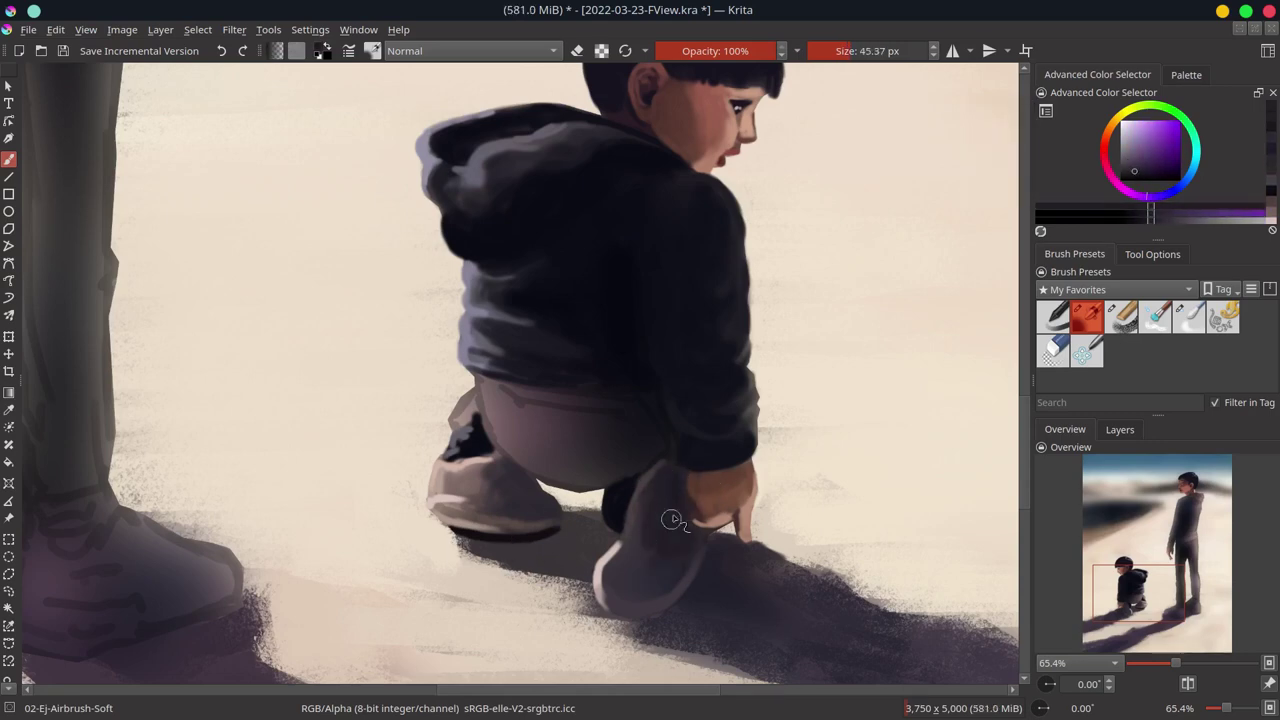
left_click(615, 640, "ctrl")
key("bracketleft")
key("bracketleft")
key("bracketleft")
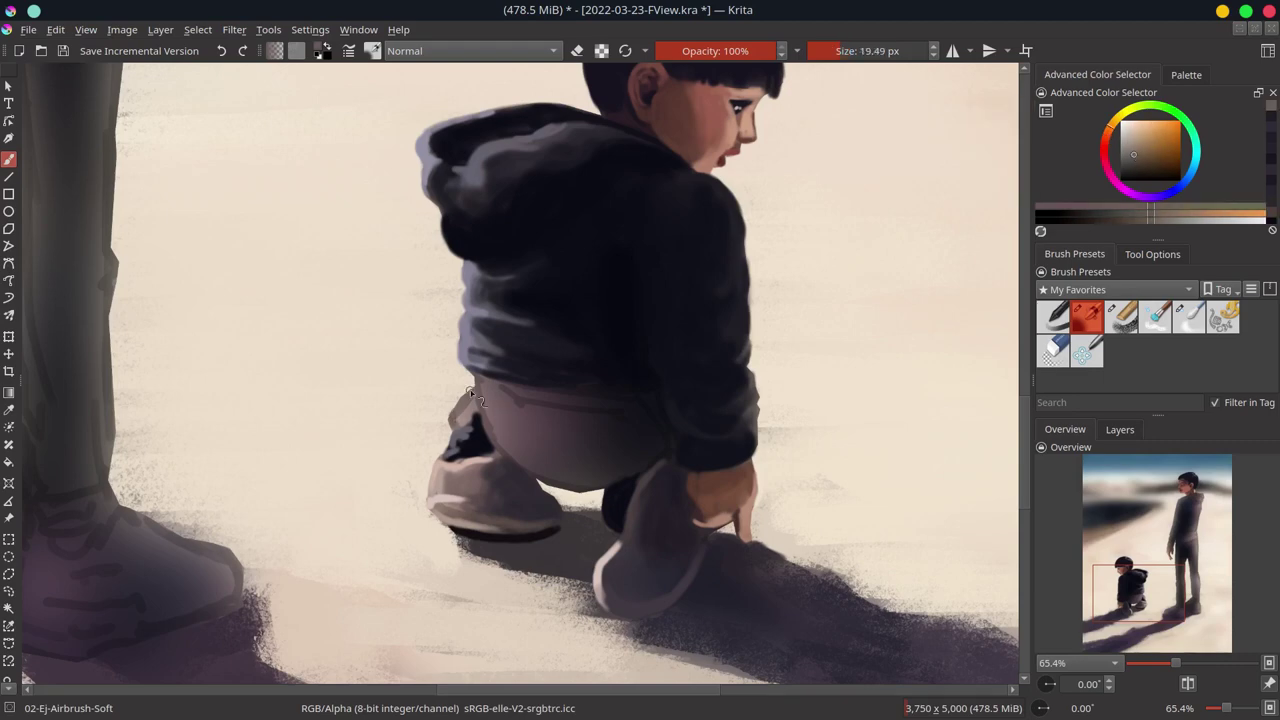
Step: Pick mauve, orange-beige and dark blue-purple tones from the trousers and hoodie
left_click(462, 405, "ctrl")
left_click(492, 412, "ctrl")
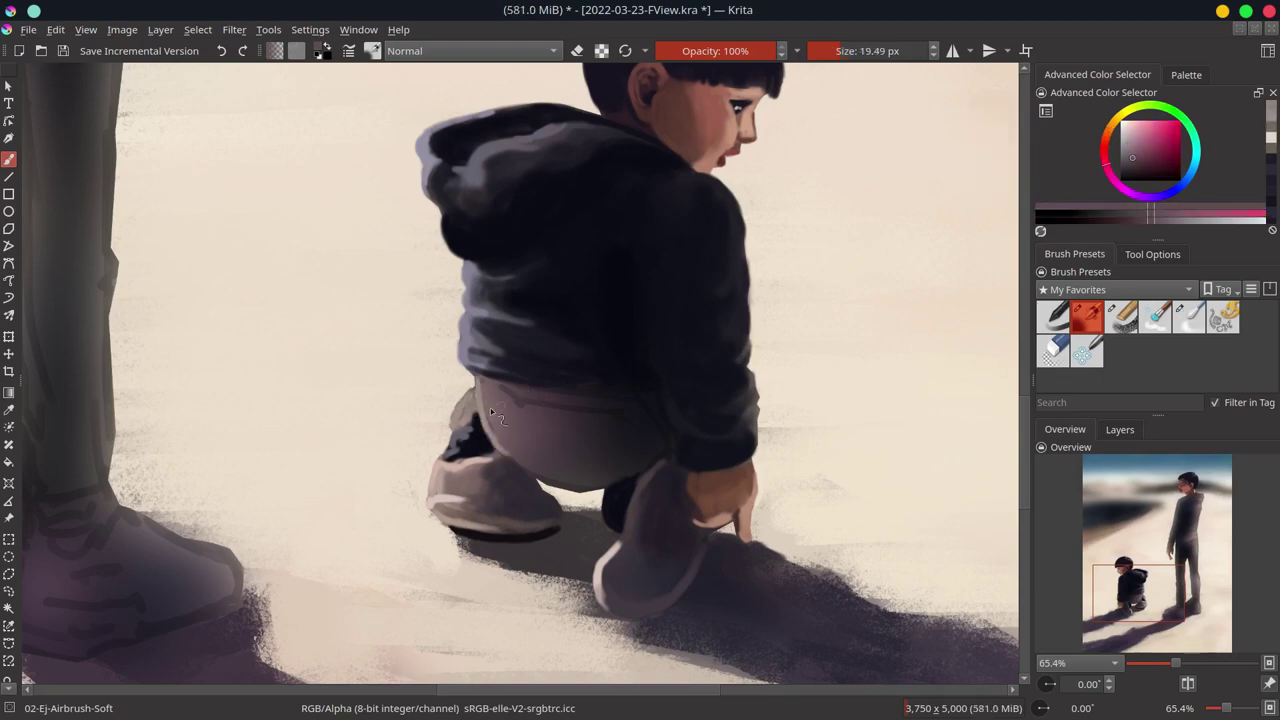
key("bracketright")
left_click(482, 385, "ctrl")
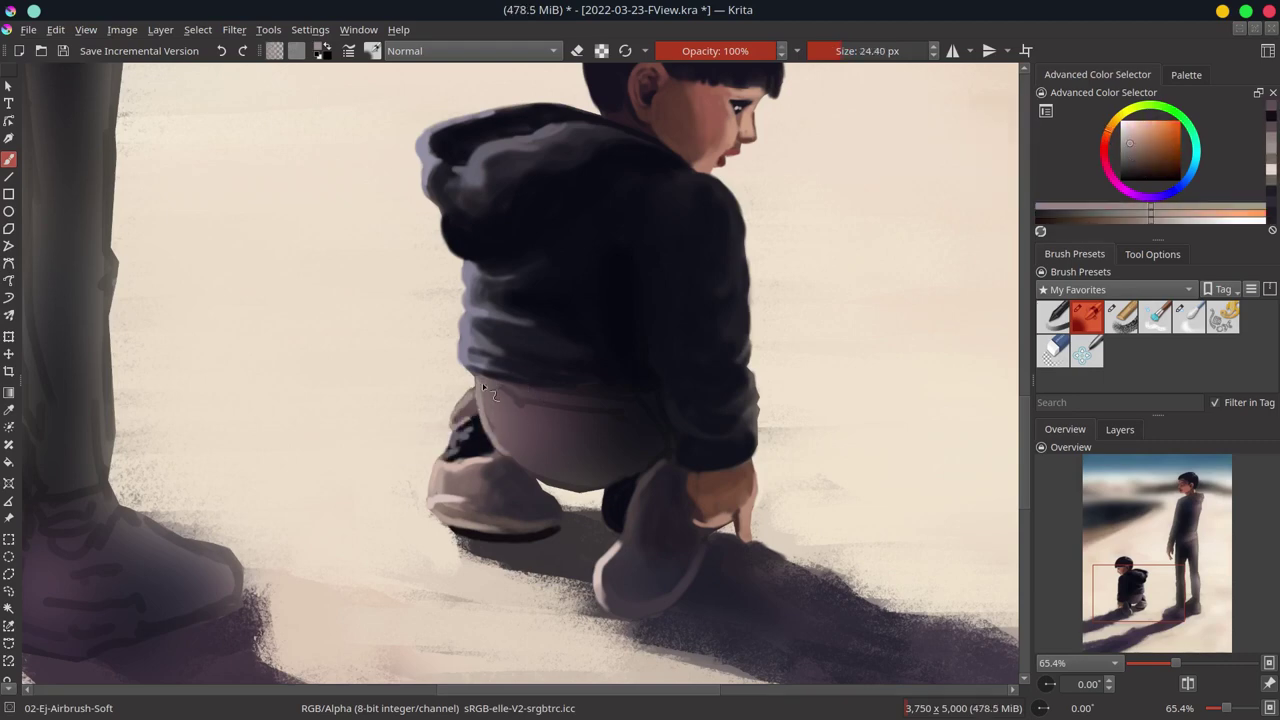
key("bracketleft")
key("bracketleft")
left_click(574, 438, "ctrl")
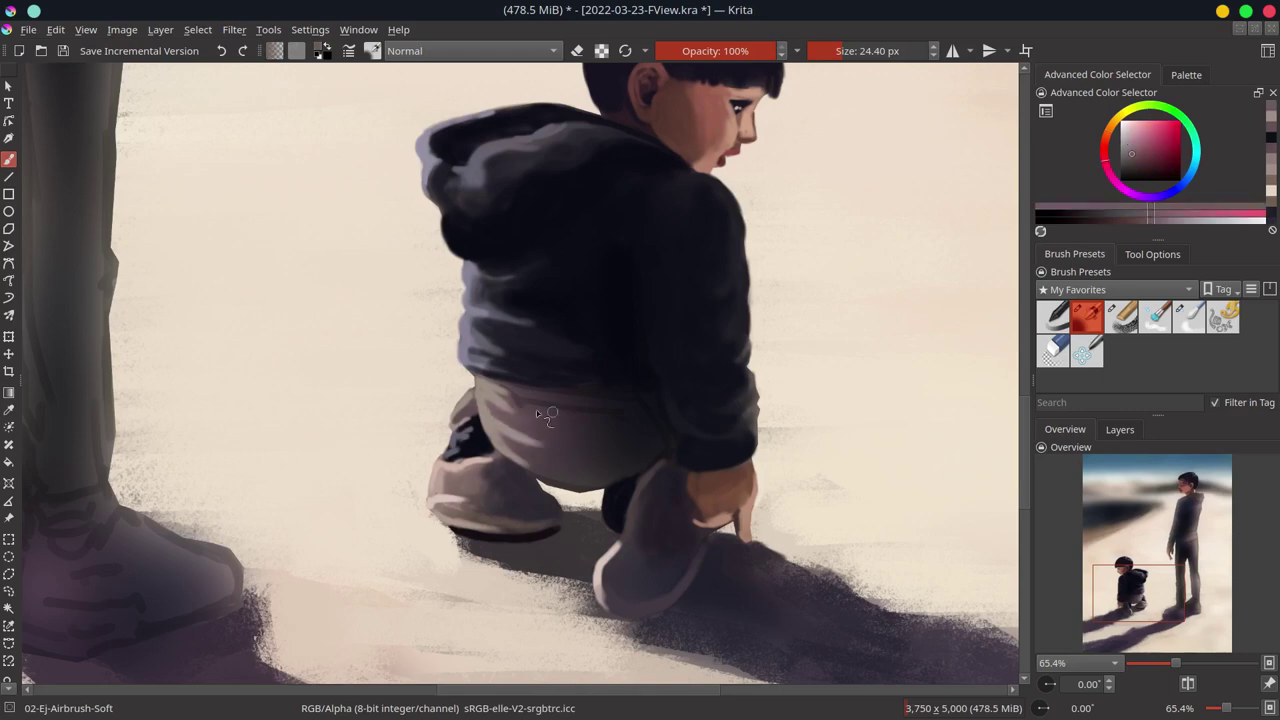
left_click(605, 413, "ctrl")
key("bracketright")
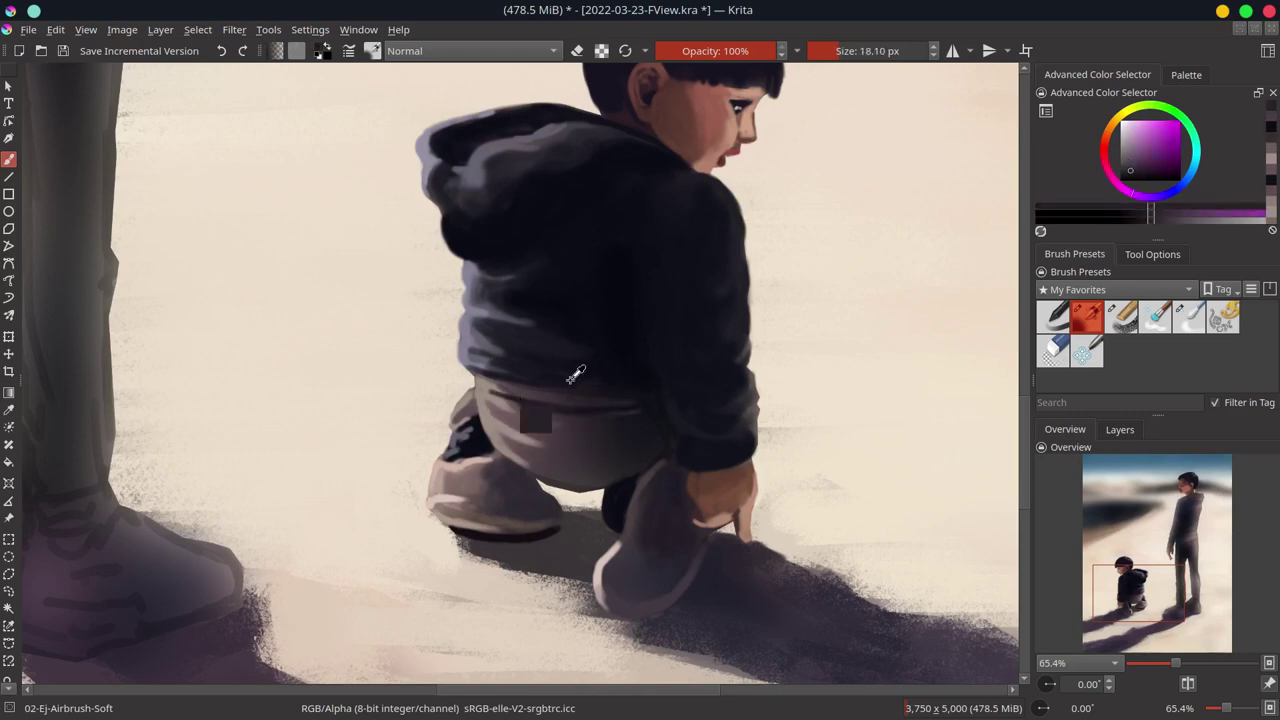
left_click(616, 397, "ctrl")
Step: Paint dark blue-purple folds across the boy's trousers
left_click_drag(566, 410, 500, 432)
key("ctrl+z")
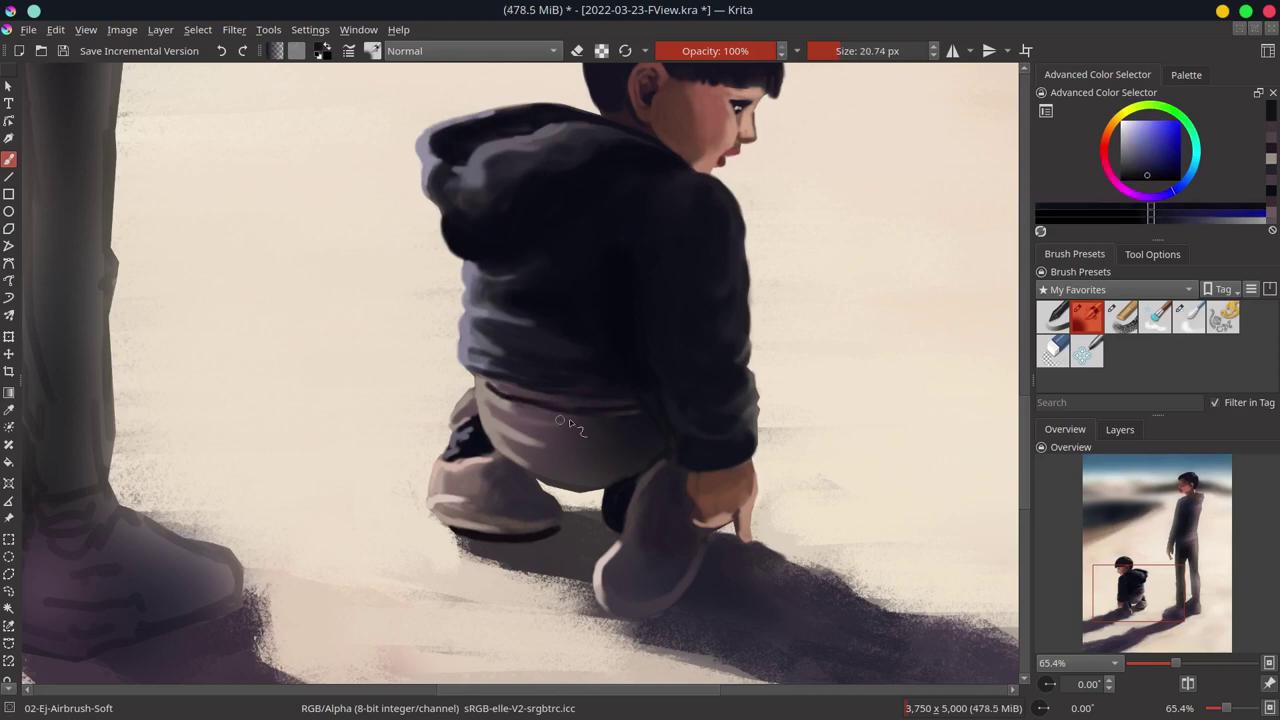
key("bracketright")
left_click_drag(606, 420, 500, 428)
left_click(528, 460, "ctrl")
key("bracketright")
key("bracketright")
key("bracketright")
left_click(578, 470, "ctrl")
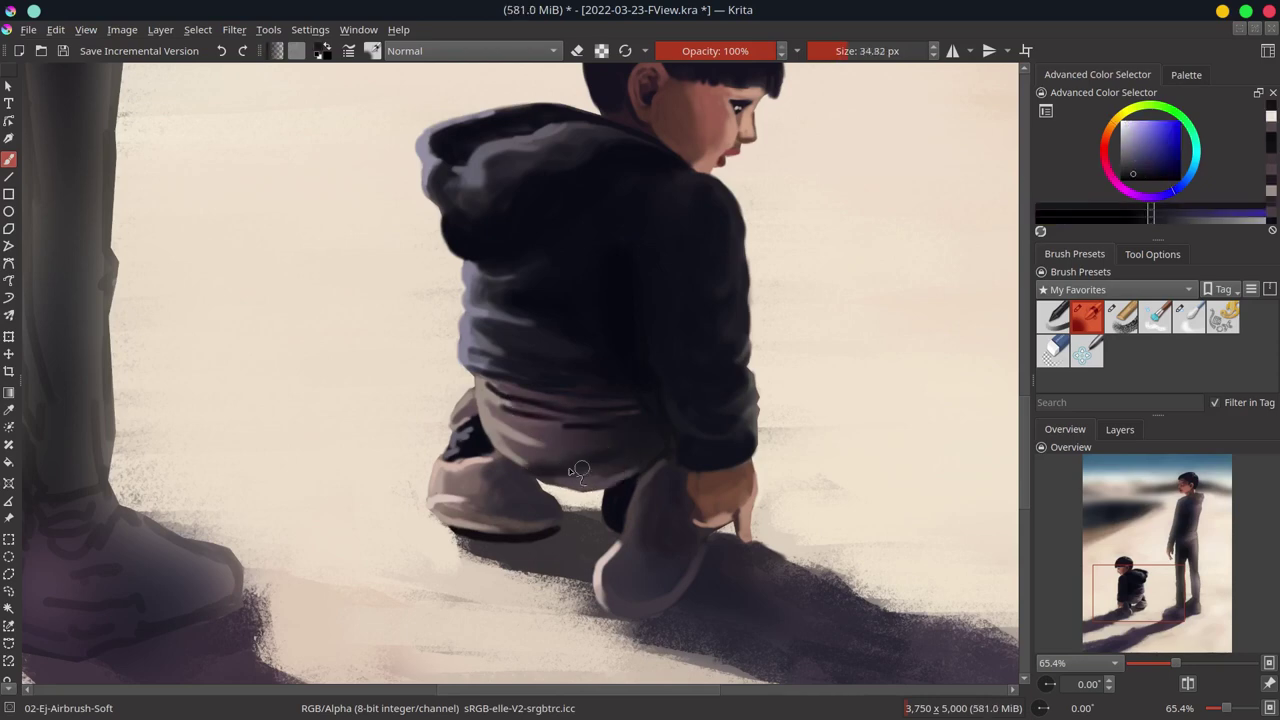
left_click(629, 448, "ctrl")
key("bracketleft")
key("bracketleft")
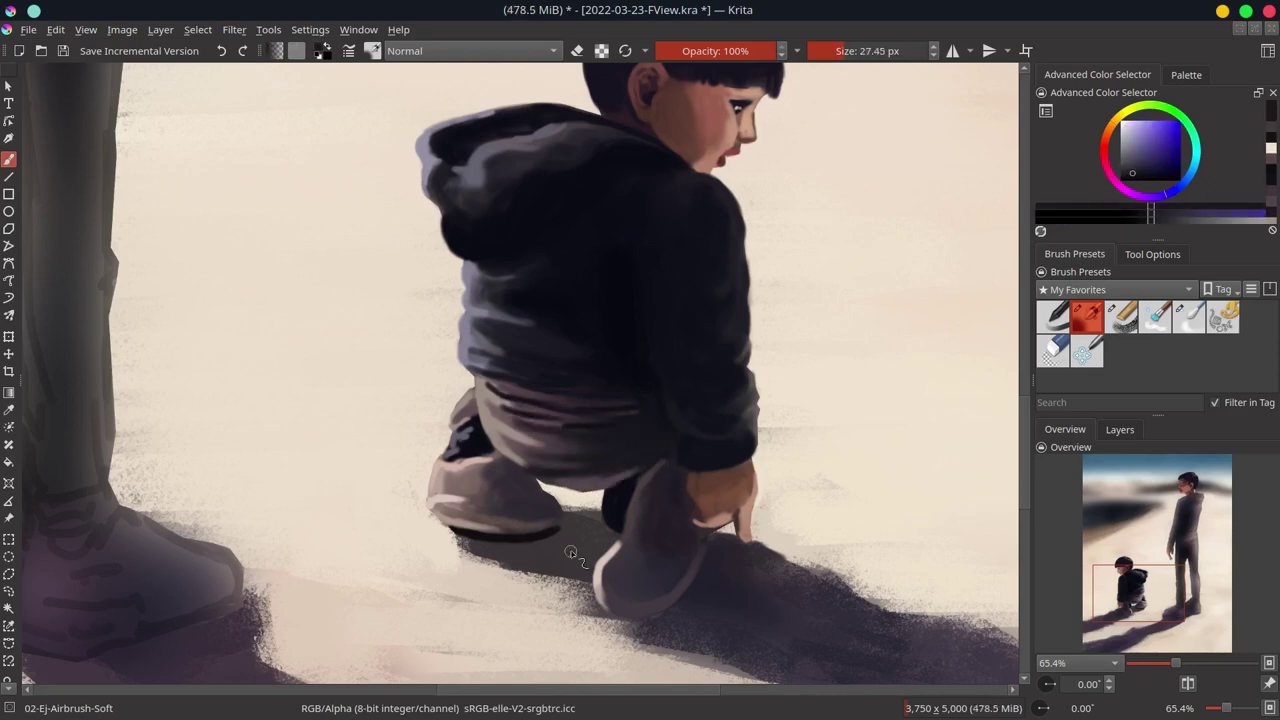
key("bracketright")
key("bracketright")
key("bracketright")
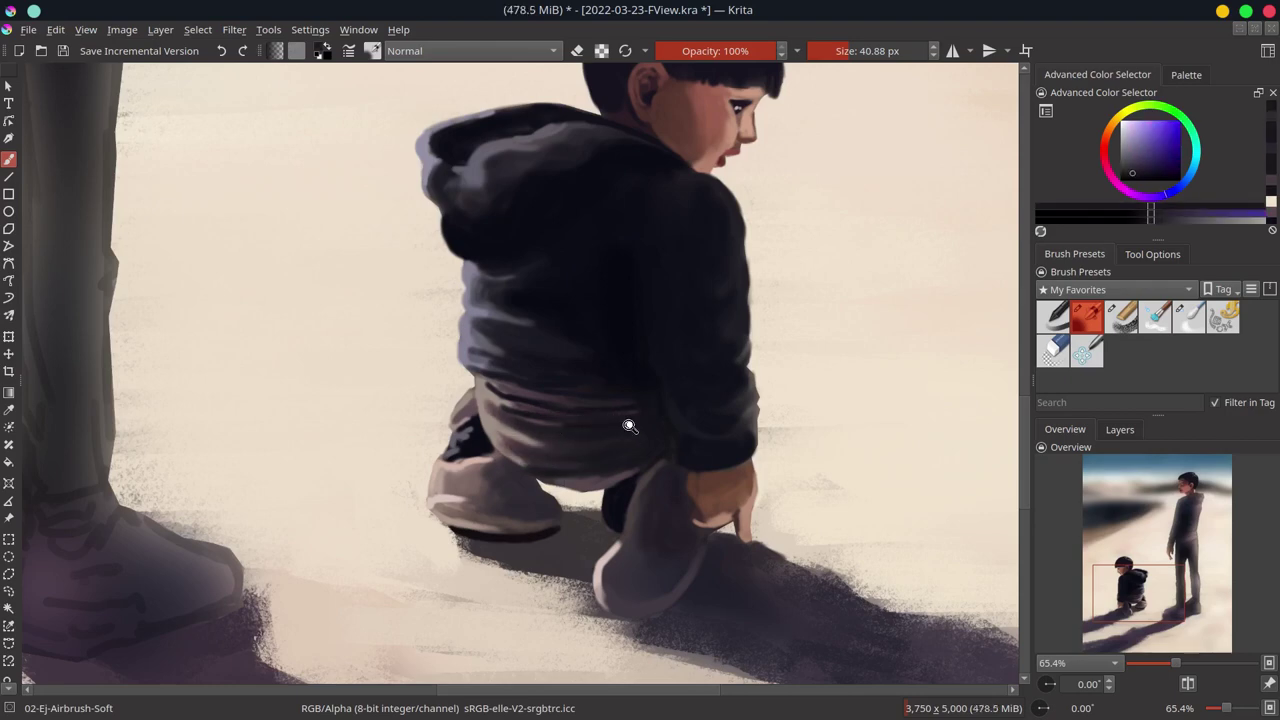
Step: Lighten the shoe at the boy's feet, switch to Chalk-Grainy and save 2022-03-23-FView.kra
left_click_drag(629, 426, 530, 518)
key("bracketleft")
key("bracketleft")
key("bracketleft")
left_click(533, 509, "ctrl")
key("bracketright")
key("bracketright")
key("bracketright")
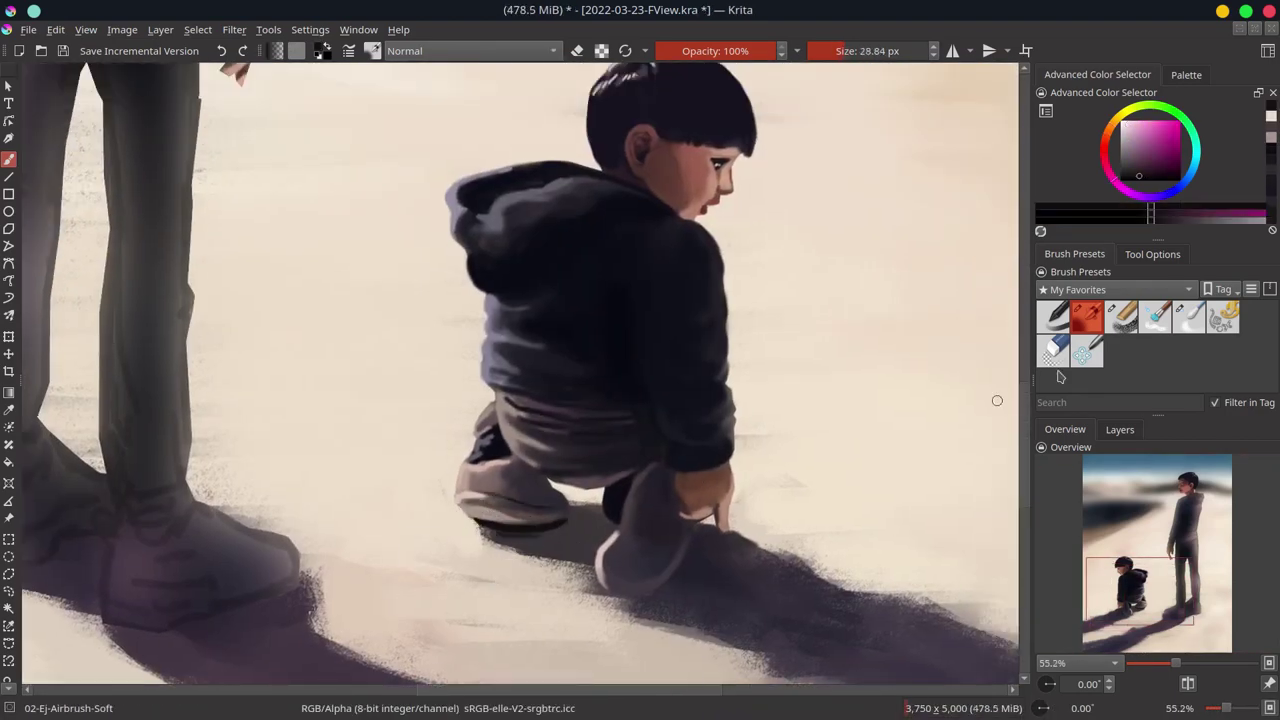
key("period")
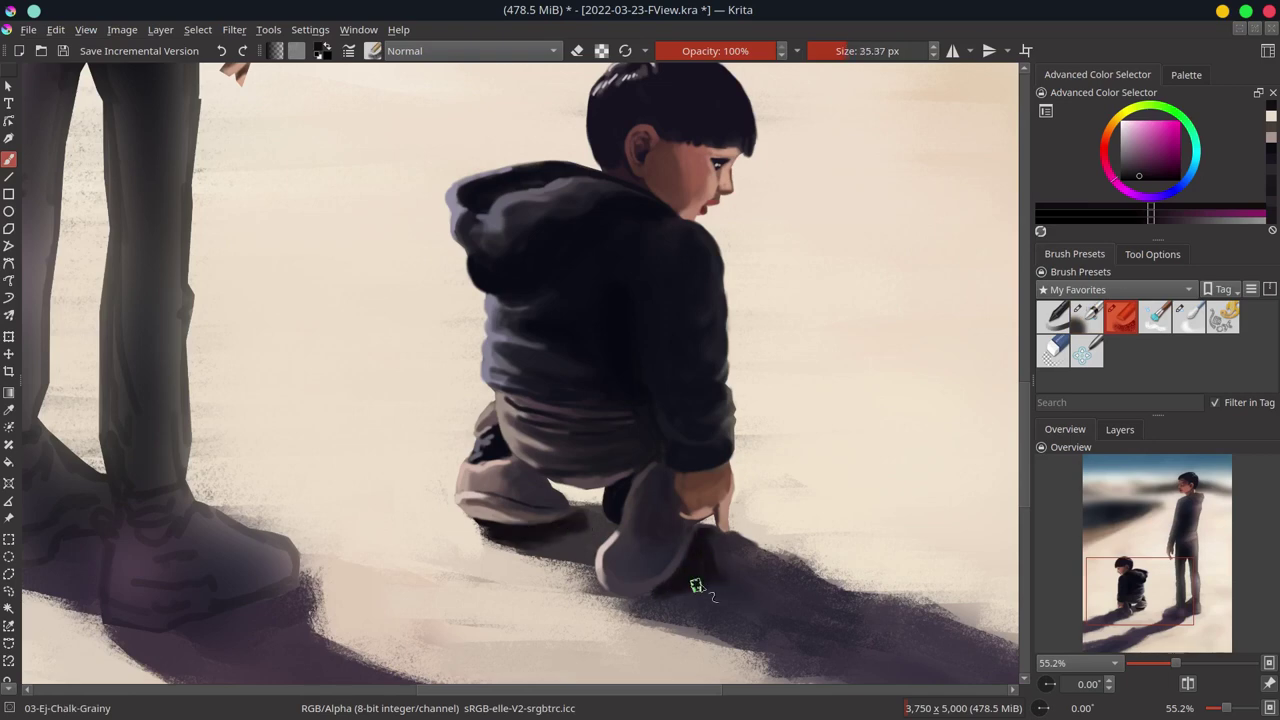
left_click(630, 593, "ctrl")
key("ctrl+s")
key("2")
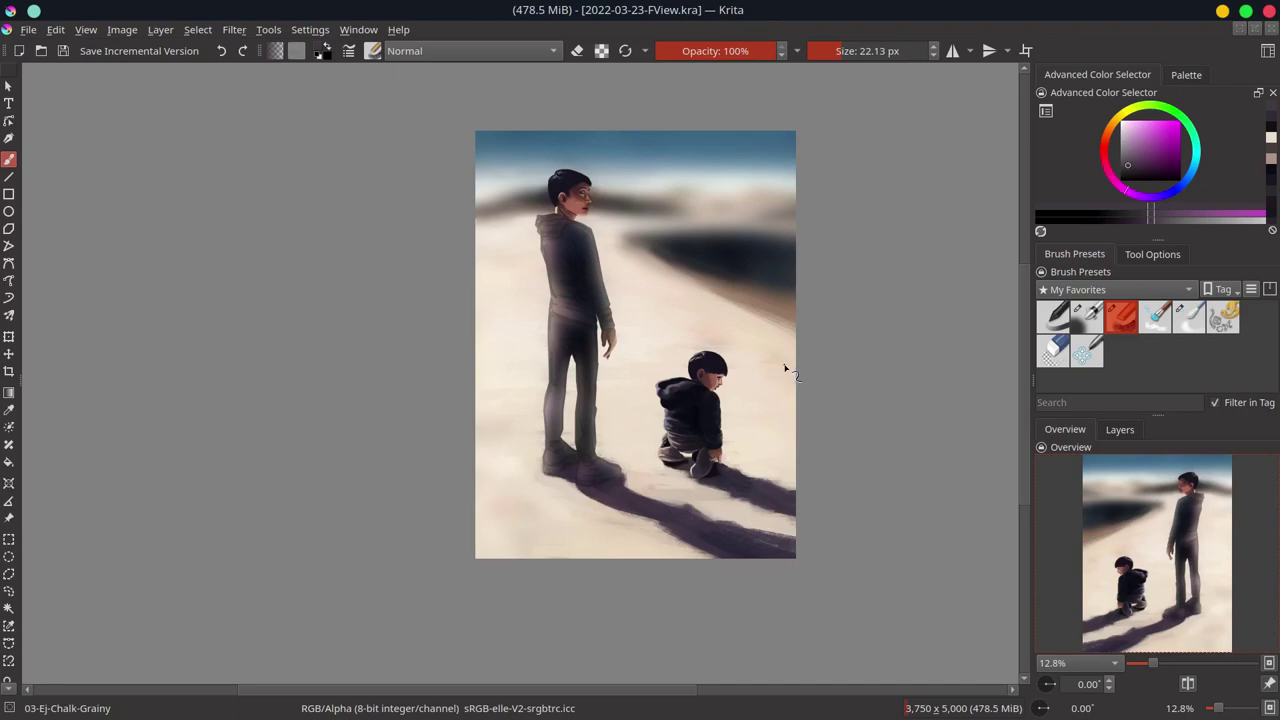
Step: Return to the soft airbrush, make a small touch-up and save the painting
key("comma")
scroll(785, 370, "up", 5)
scroll(785, 370, "up", 4)
key("bracketleft")
key("bracketleft")
key("bracketleft")
left_click(647, 394)
scroll(827, 388, "down", 6)
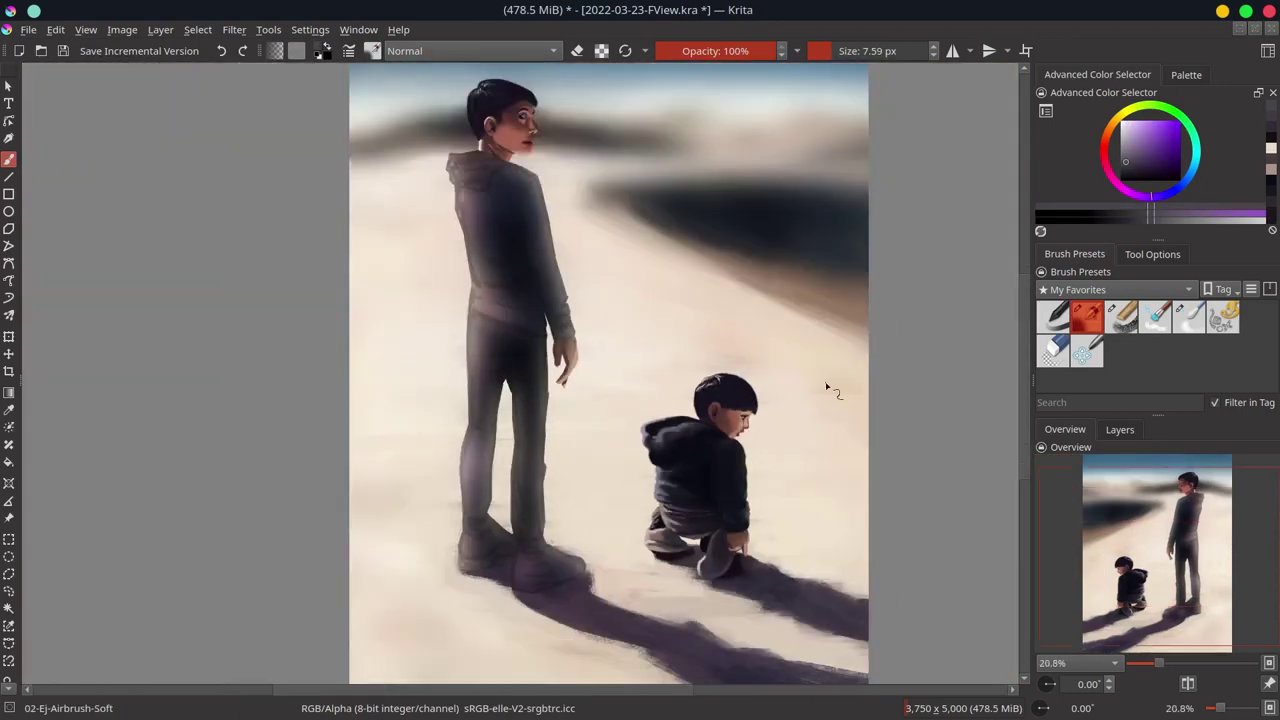
key("ctrl+s")
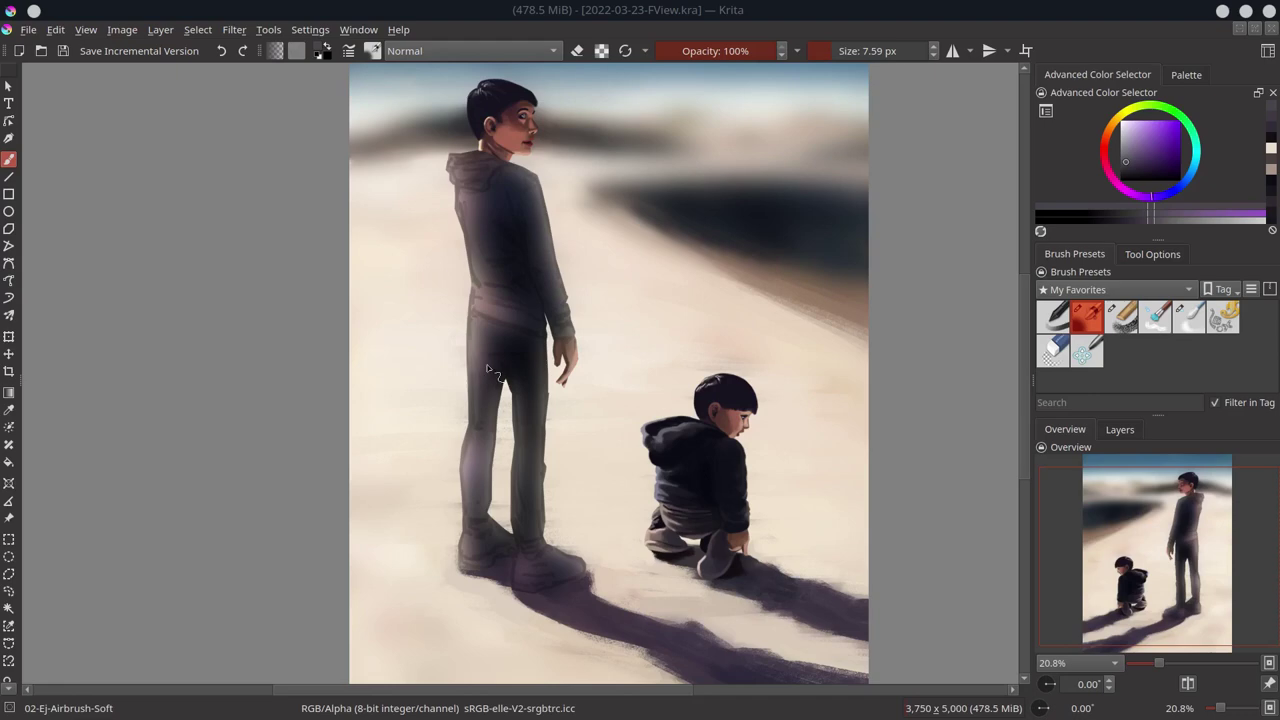
Step: Add a new paint layer set to Color Dodge blending
left_click(1120, 432)
key("Insert")
key("alt+shift+d")
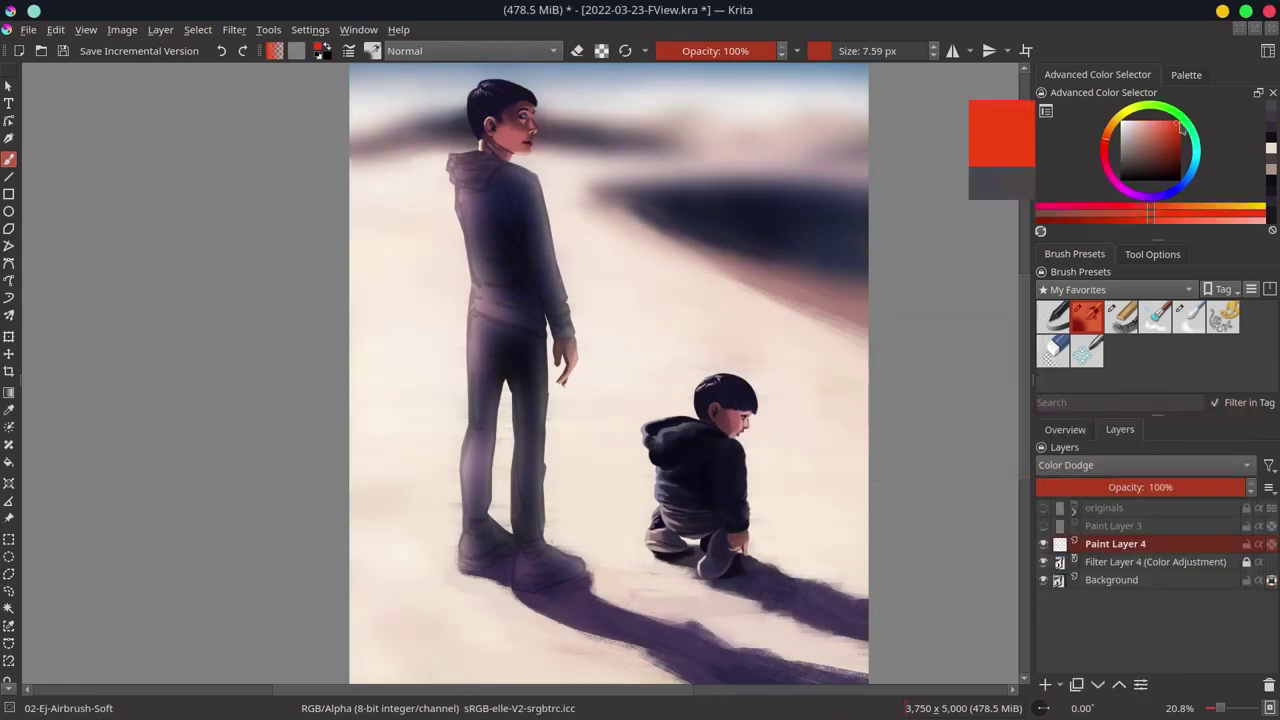
scroll(700, 400, "up", 4)
Step: Paint warm red dodge light on the boy's hair and along the hood's top
left_click_drag(738, 345, 695, 370)
left_click_drag(765, 325, 690, 372)
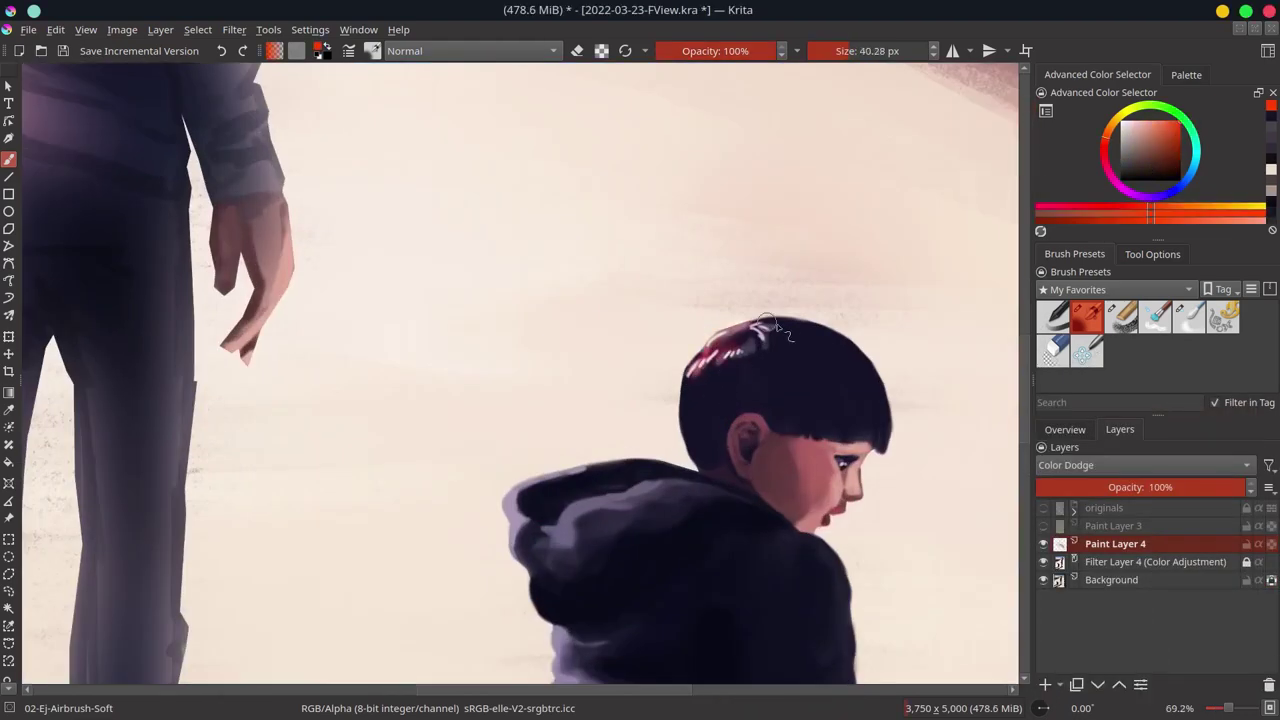
left_click_drag(590, 465, 685, 315)
left_click(1065, 429)
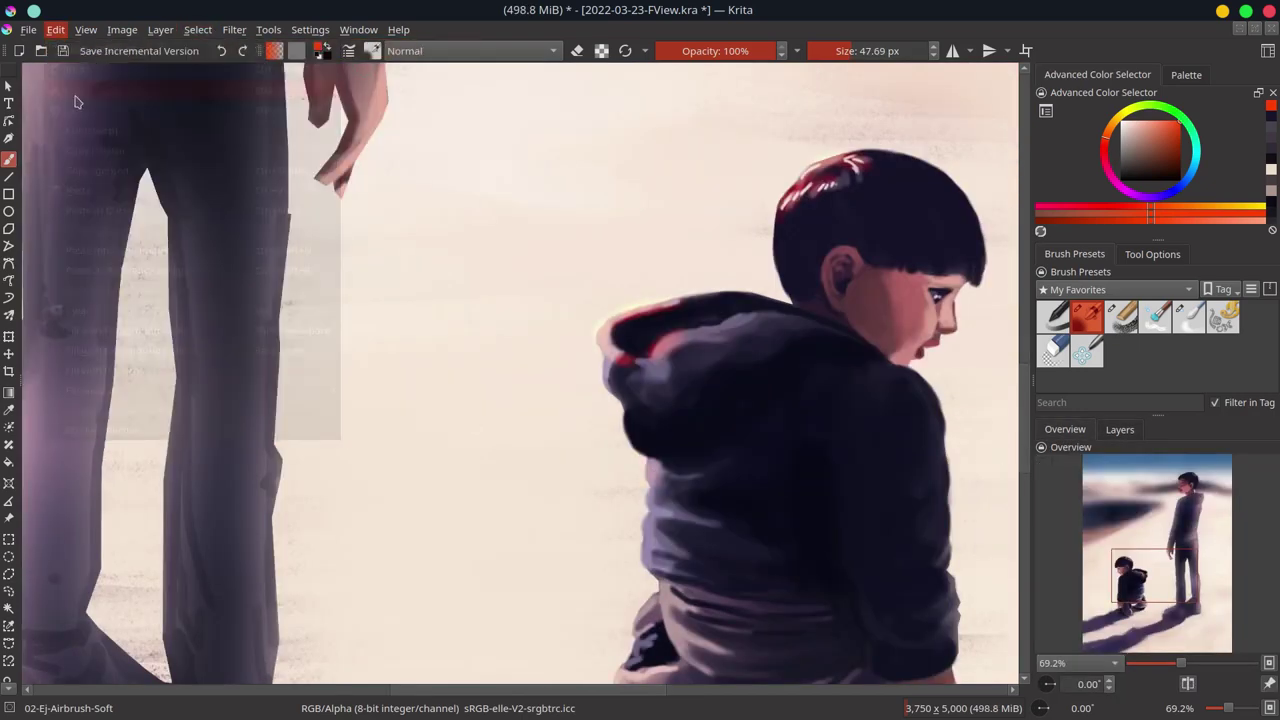
mouse_move(605, 350)
left_mouse_down()
mouse_move(690, 315)
mouse_move(740, 325)
left_mouse_up()
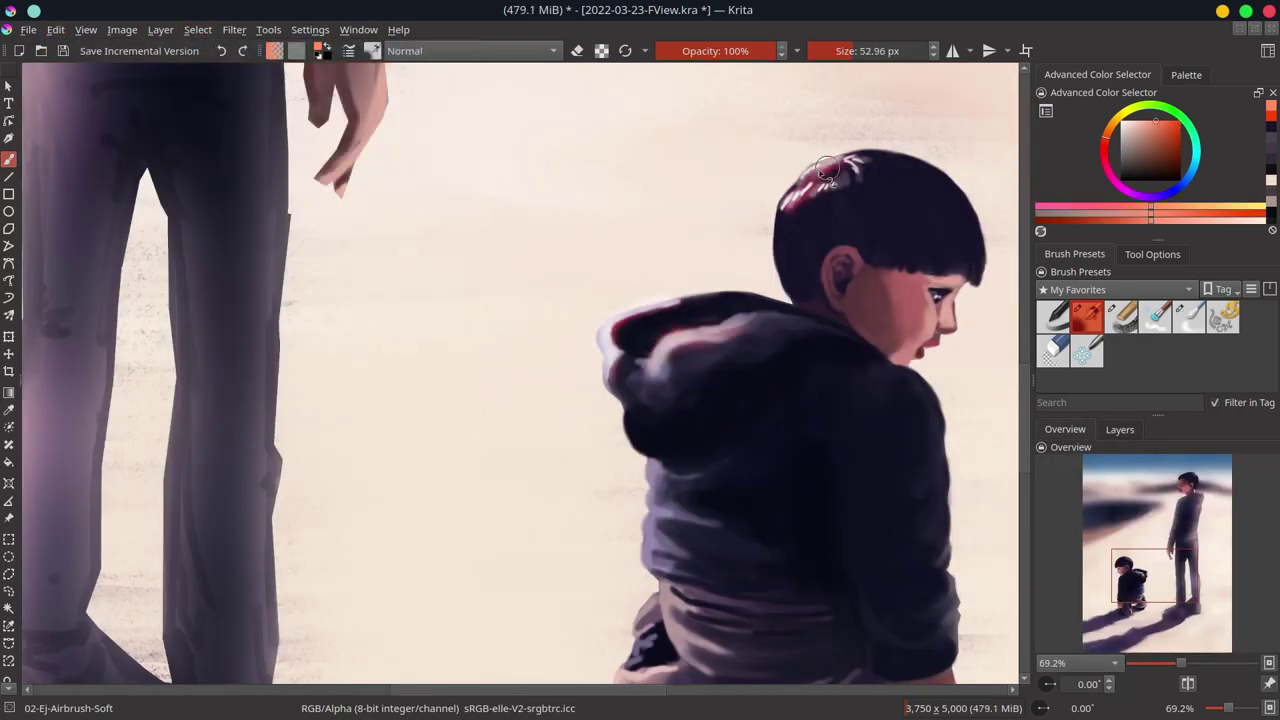
left_click_drag(785, 205, 860, 158)
left_click_drag(662, 485, 642, 530)
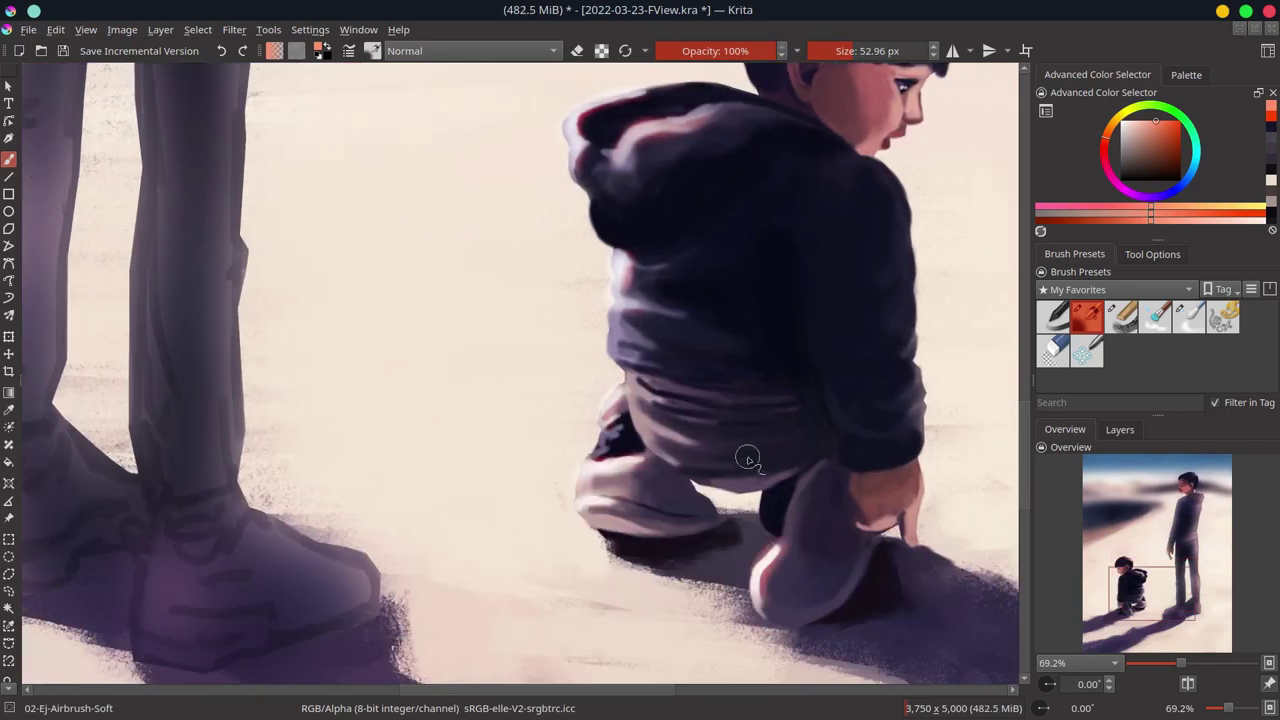
scroll(643, 530, "up", 5)
key("2")
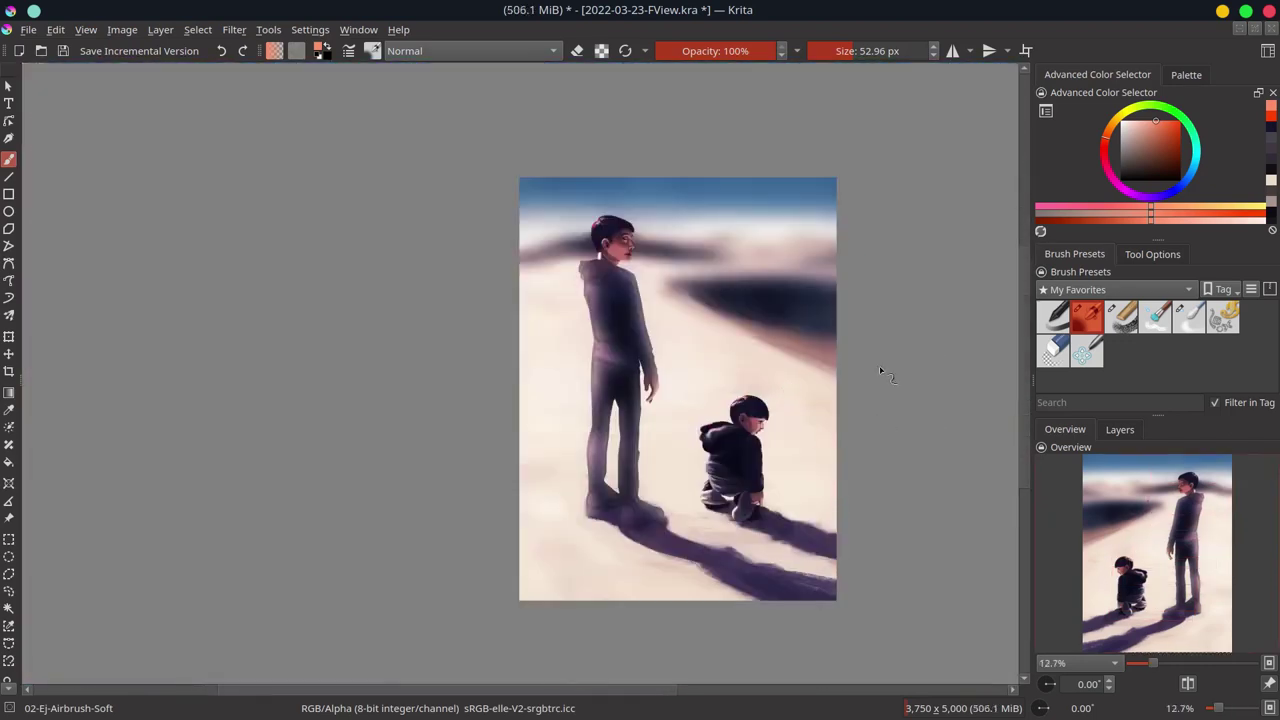
Step: Clear the stray reddish stroke on the standing man's leg and save 2022-03-23-FView.kra
key("ctrl+s")
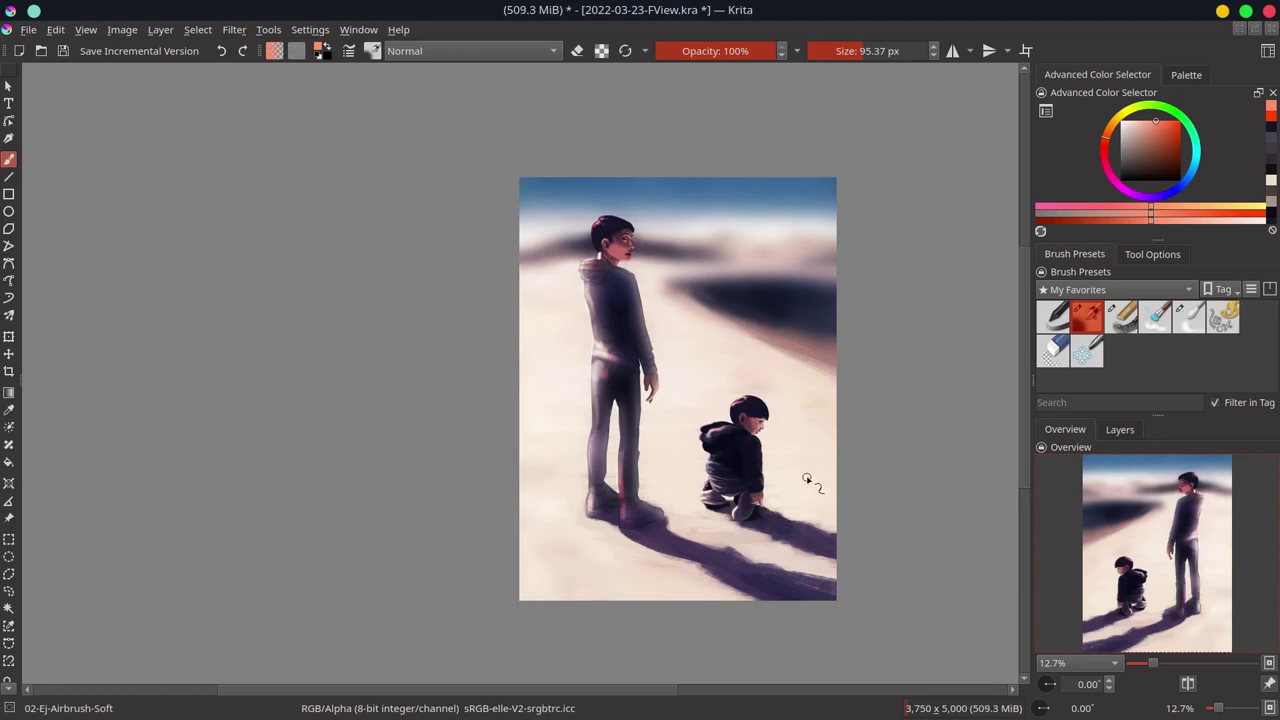
left_click(56, 29)
left_click(1120, 429)
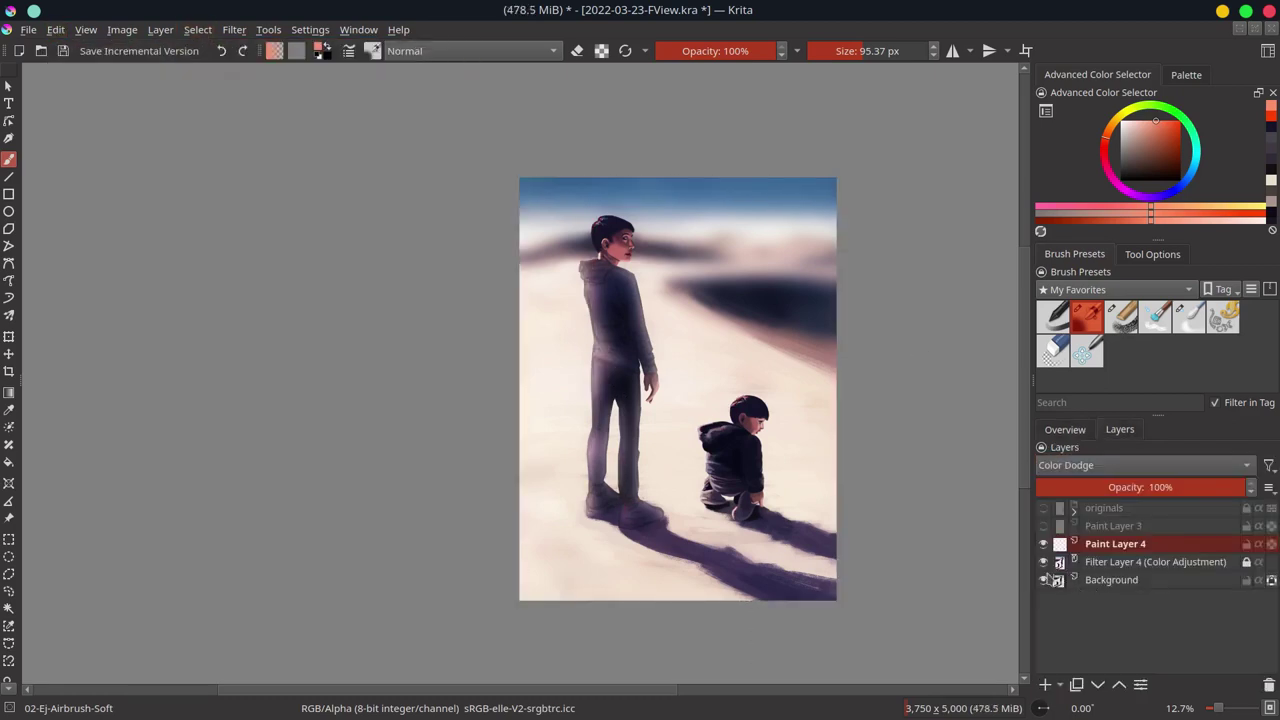
left_click(1113, 580)
key("ctrl+s")
left_click(1065, 429)
Step: Paint soft lavender highlights across the jacket, hooded shoulder, waist and left back edge
scroll(636, 275, "up", 4)
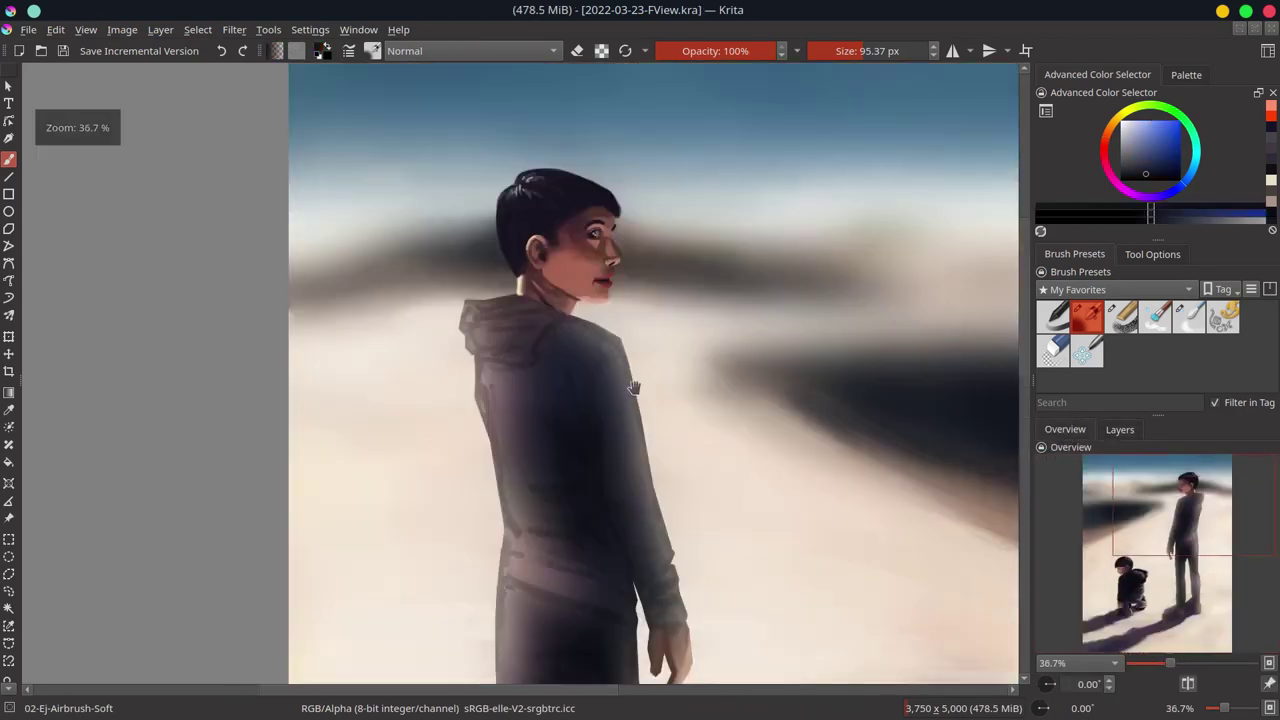
scroll(636, 275, "up", 1)
left_click_drag(520, 408, 587, 482)
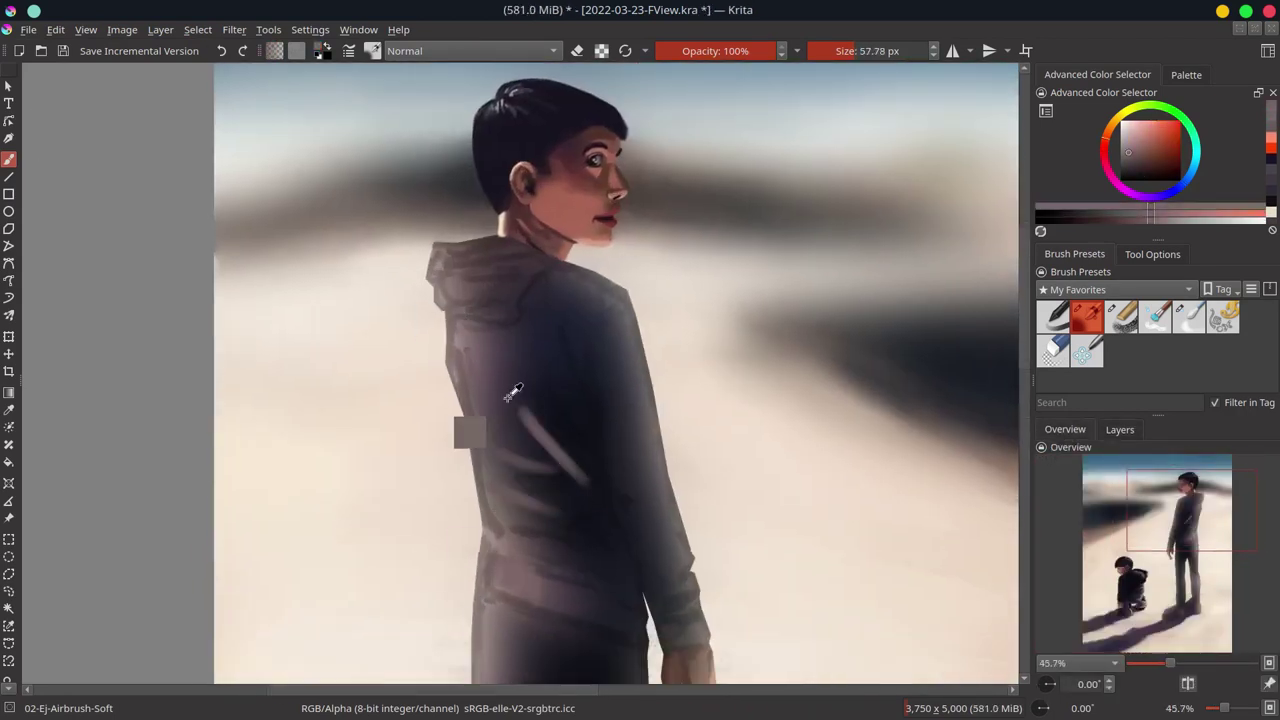
left_click_drag(498, 322, 466, 346)
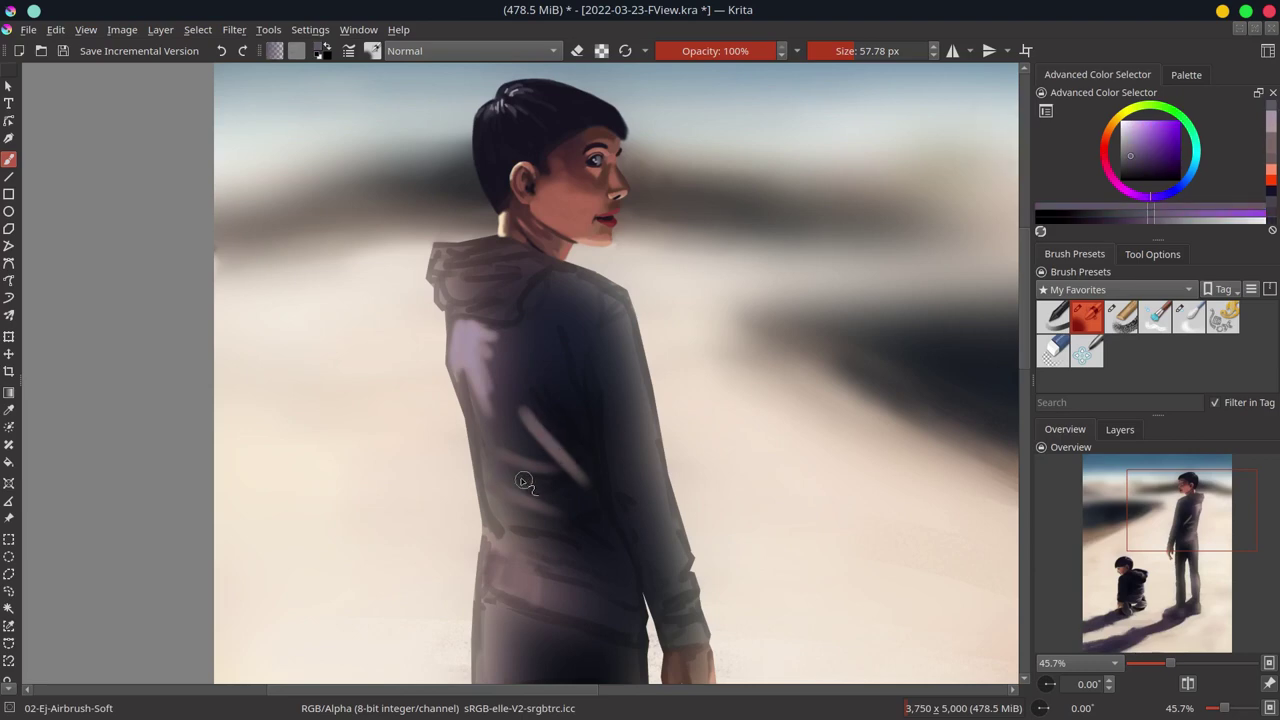
left_click_drag(548, 590, 482, 568)
key("bracketleft")
left_click_drag(455, 345, 489, 563)
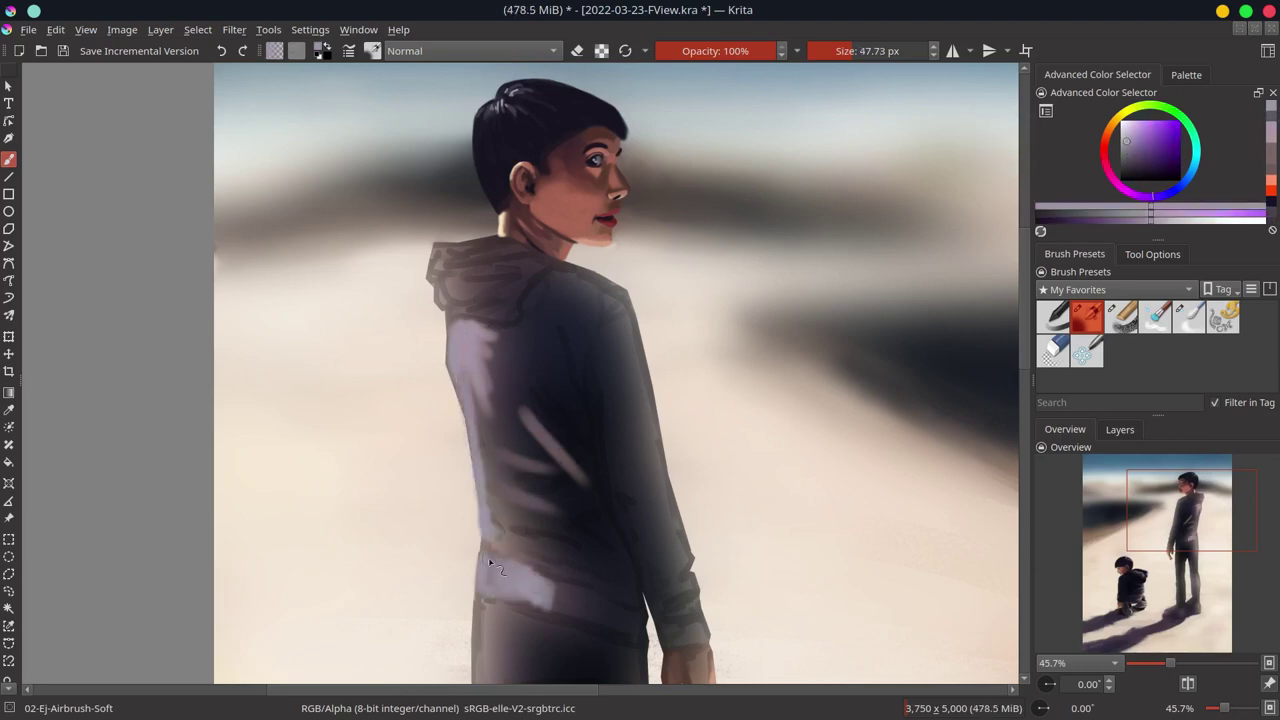
Step: Darken the hood and the jacket's right edge with sampled dark navy shades
left_click(517, 383, "ctrl")
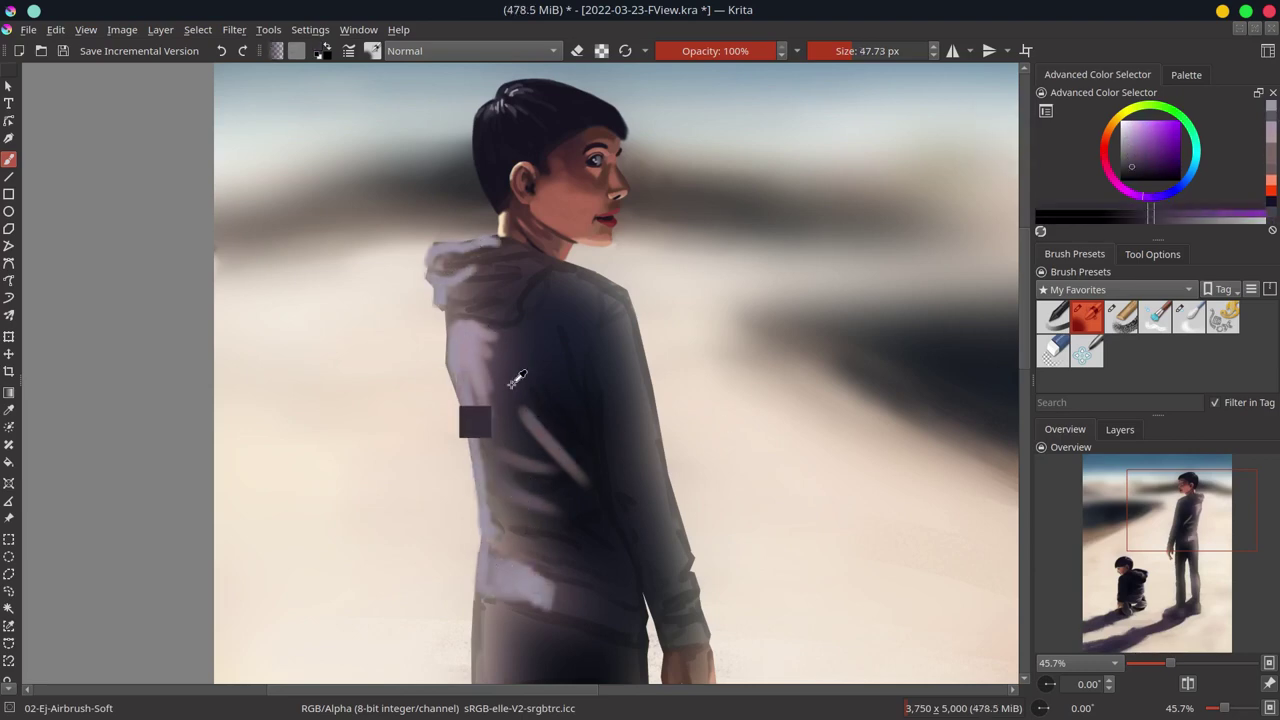
key("bracketright")
key("bracketright")
left_click_drag(580, 285, 535, 300)
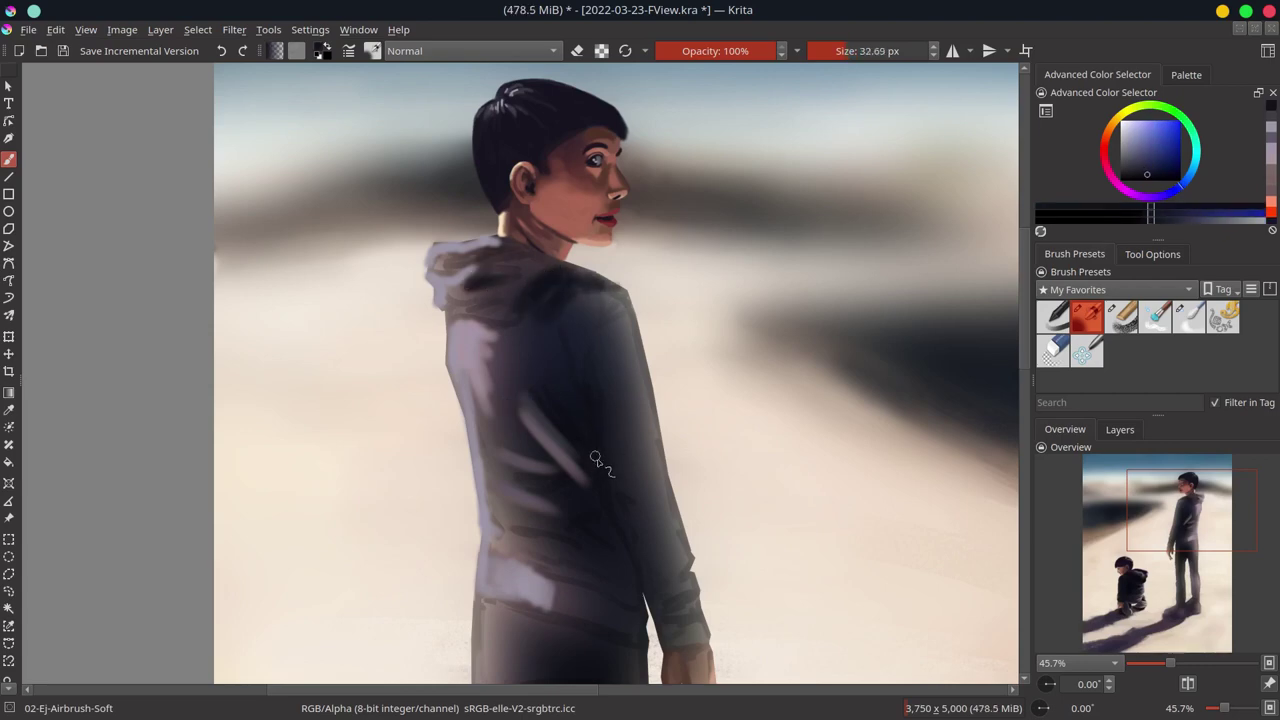
left_click(552, 505, "ctrl")
key("bracketright")
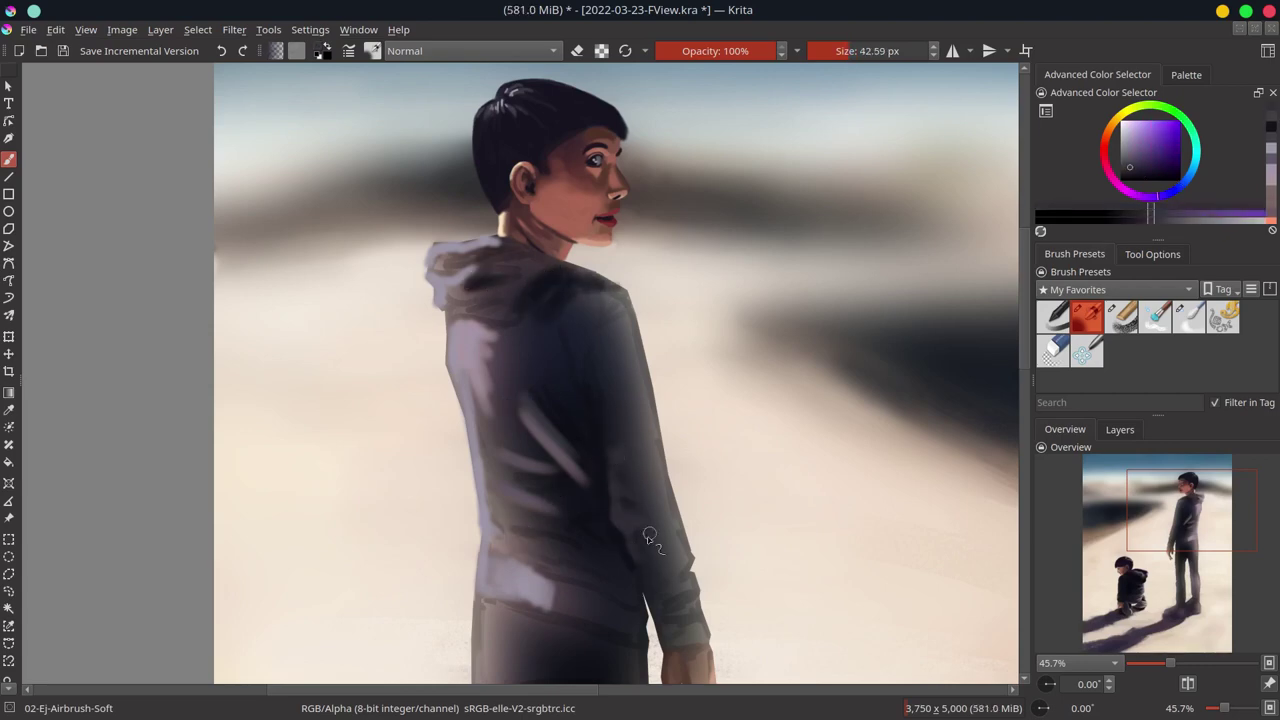
left_click(640, 531, "ctrl")
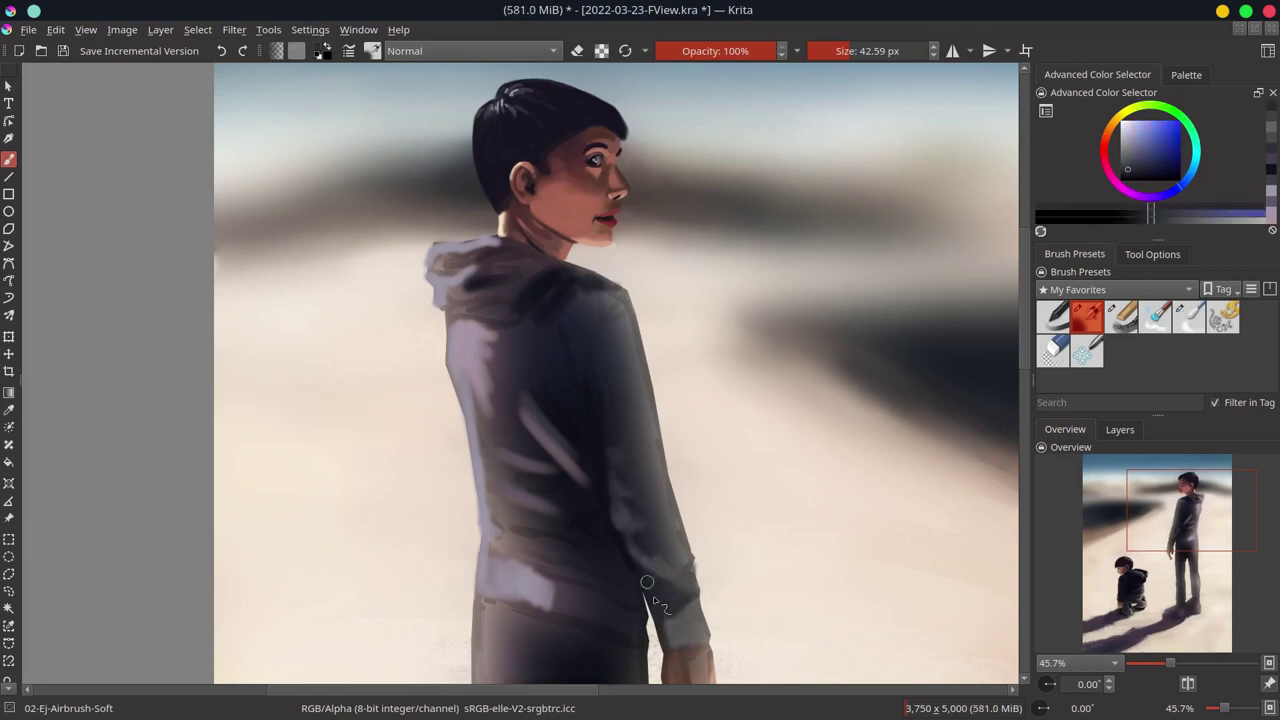
left_click(600, 340, "ctrl")
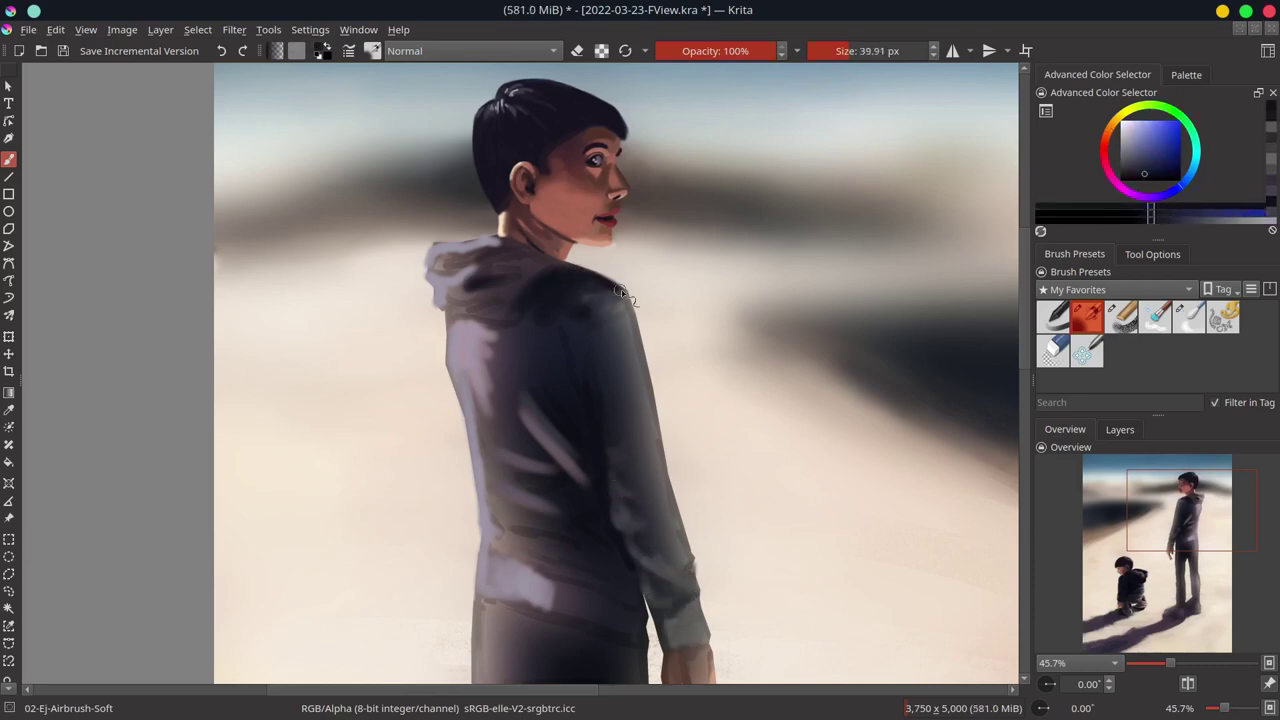
left_click(604, 328, "ctrl")
mouse_move(635, 300)
left_mouse_down()
mouse_move(690, 565)
mouse_move(670, 563)
left_mouse_up()
Step: Add faint darker strokes on the left shoulder and a light purple touch on the hood's left edge
left_click(737, 563, "ctrl")
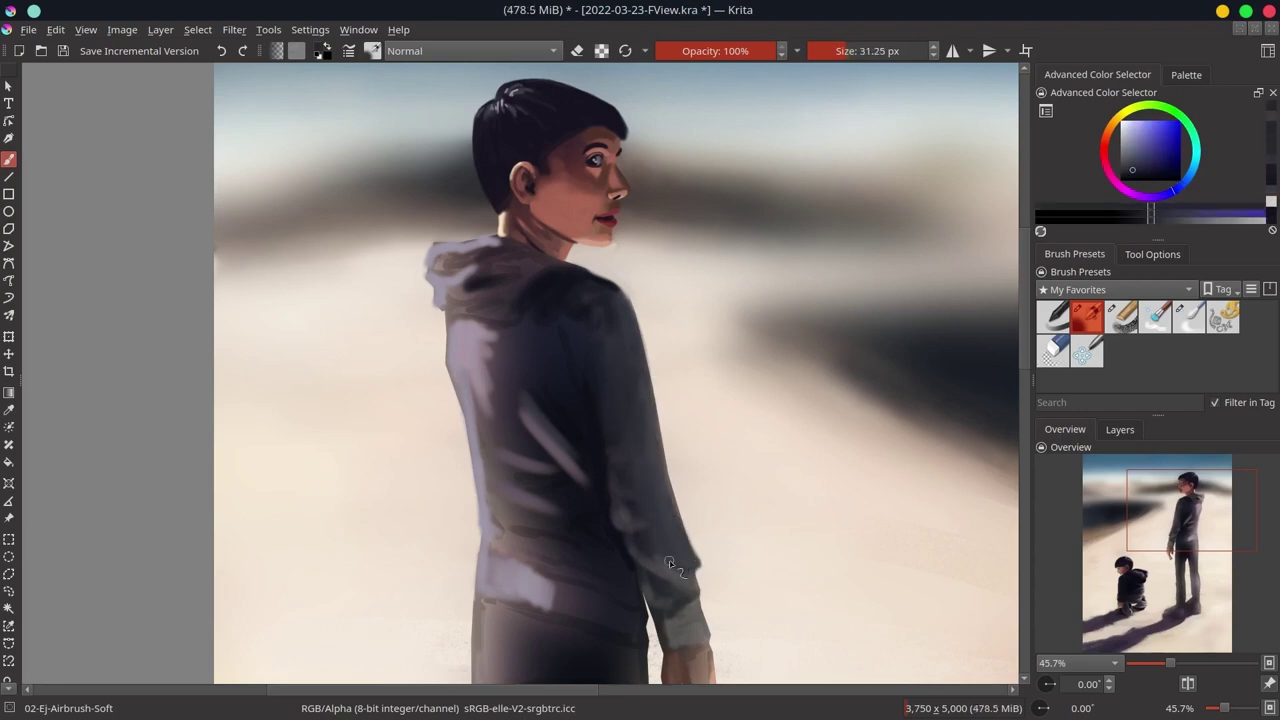
left_click(507, 455, "ctrl")
left_click(558, 395, "ctrl")
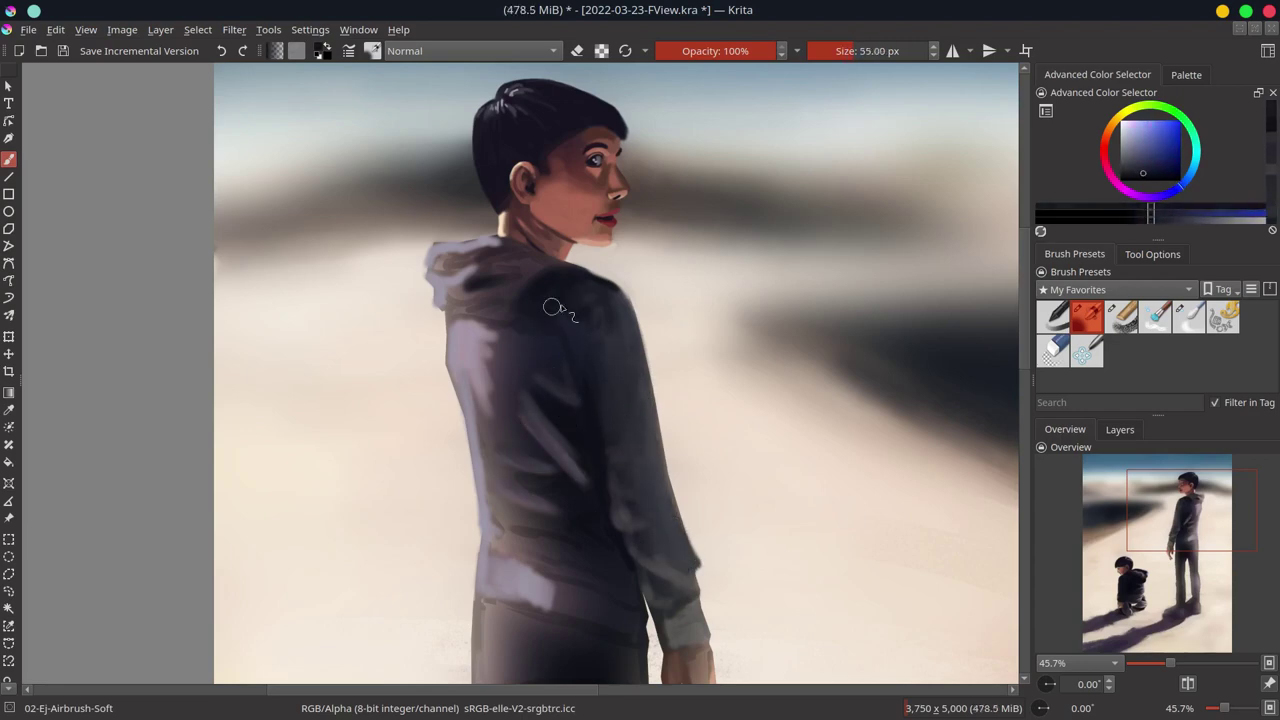
left_click(585, 395, "ctrl")
mouse_move(557, 320)
left_mouse_down()
mouse_move(480, 345)
mouse_move(490, 315)
mouse_move(442, 265)
left_mouse_up()
left_click(510, 314, "ctrl")
left_click(478, 316, "ctrl")
left_click(480, 295, "ctrl")
left_click(493, 240, "ctrl")
key("slash")
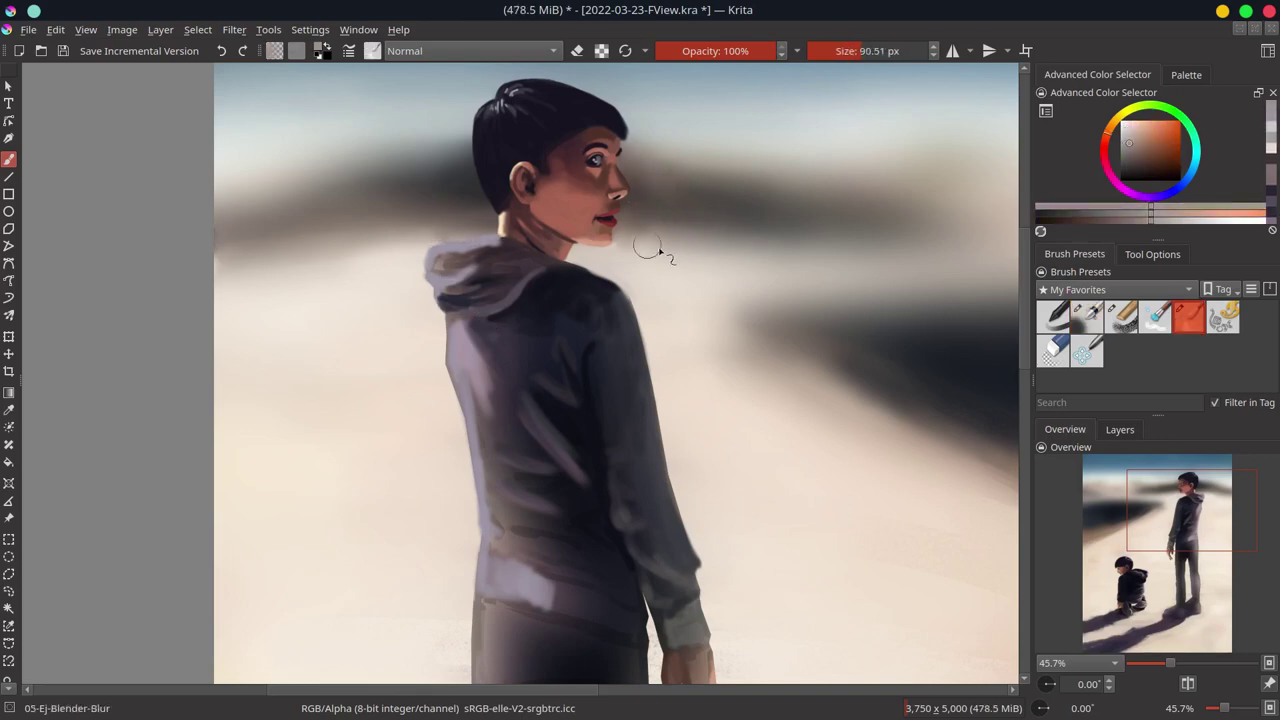
Step: Resample hood purples with the soft airbrush and save the painting
key("slash")
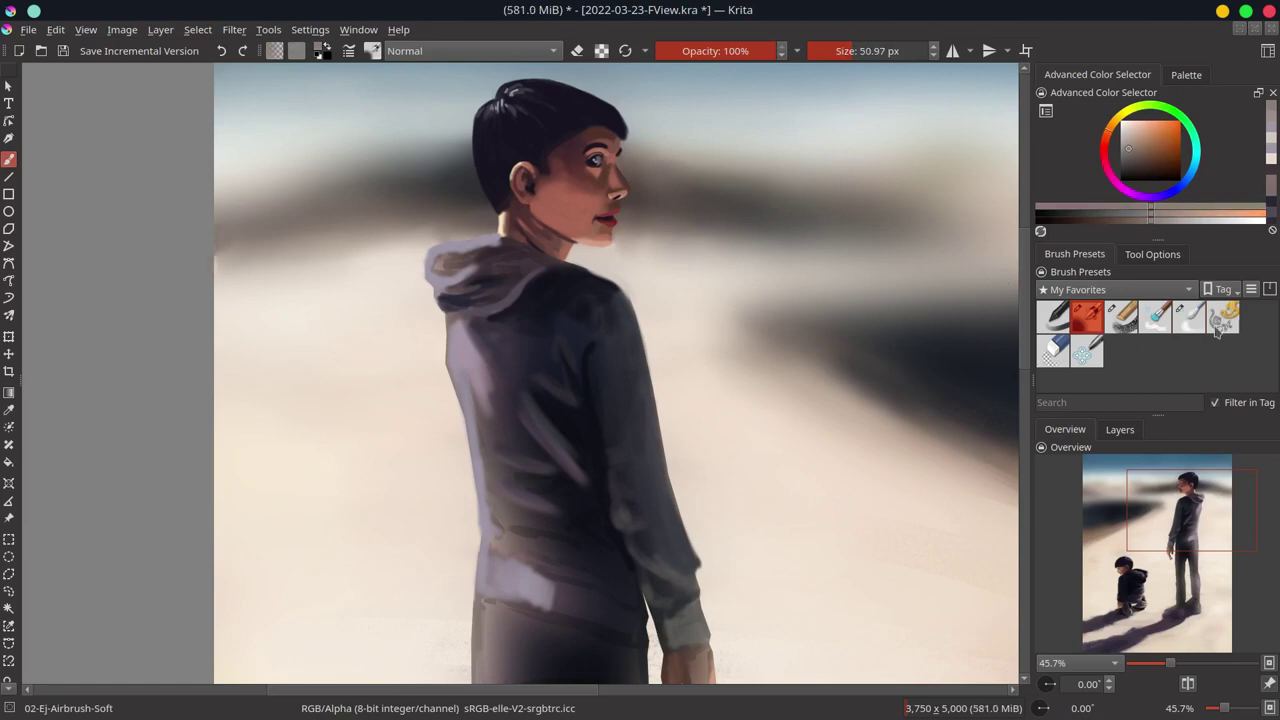
key("slash")
key("slash")
left_click(452, 325, "ctrl")
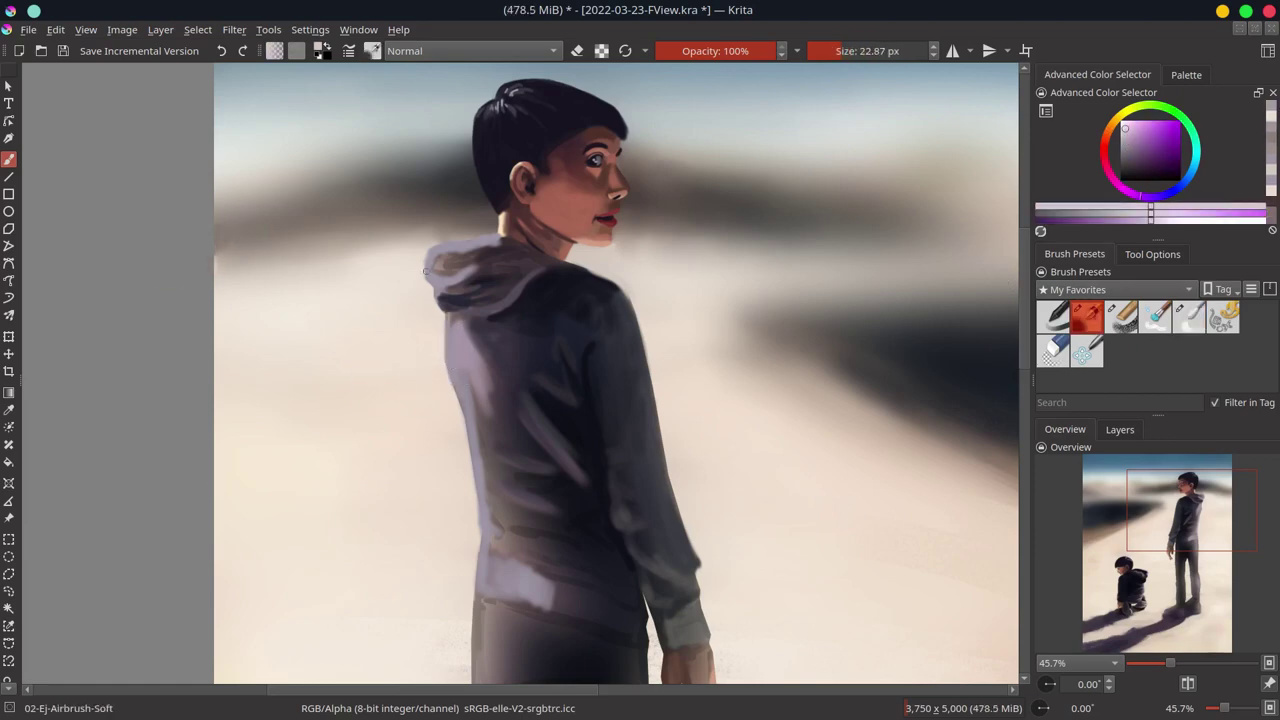
key("bracketleft")
key("bracketleft")
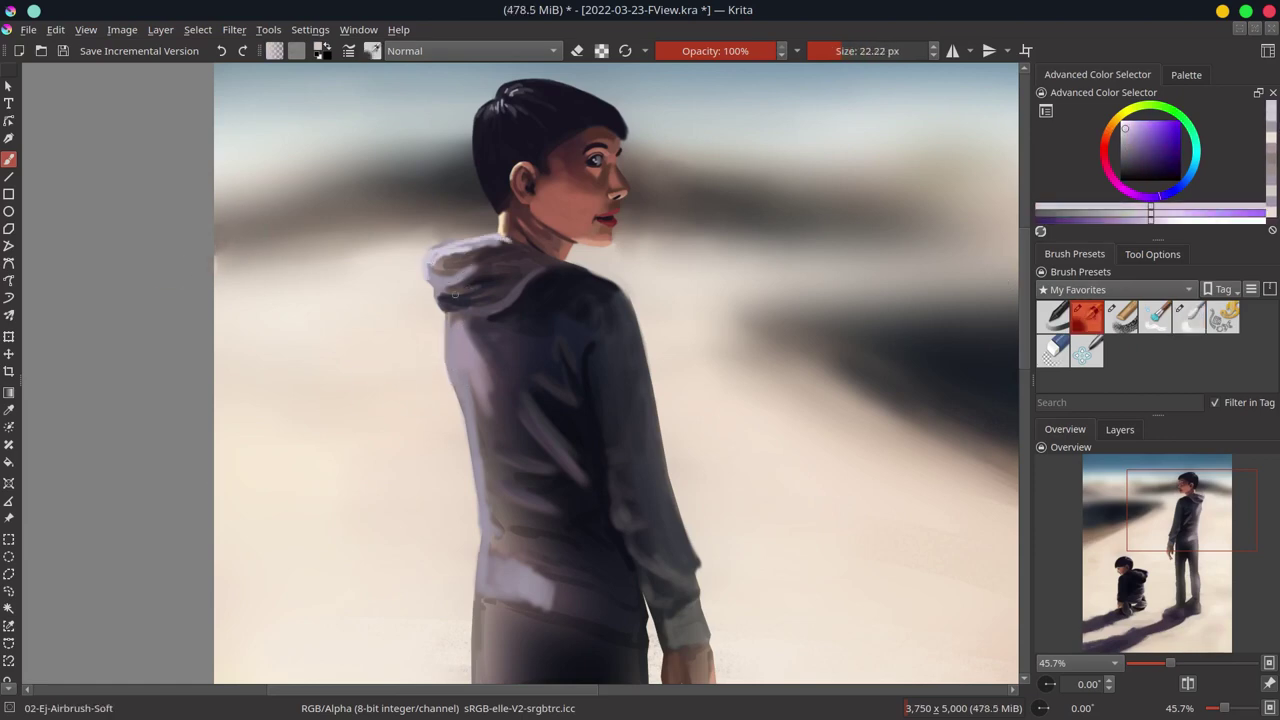
left_click(455, 293, "ctrl")
key("bracketright")
key("ctrl+s")
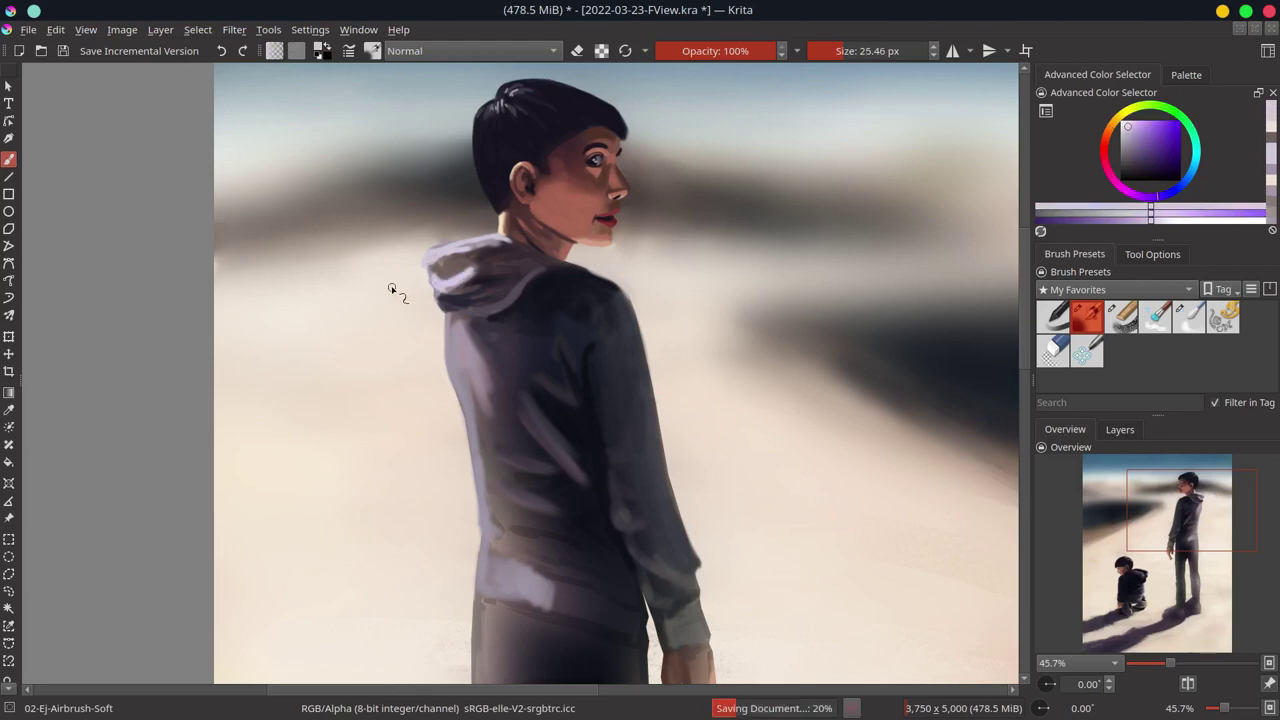
Step: Refine the hood with darker purple, navy and light lavender tones, then save again
key("bracketleft")
key("bracketleft")
left_click(471, 271, "ctrl")
key("bracketright")
key("bracketright")
left_click(453, 297, "ctrl")
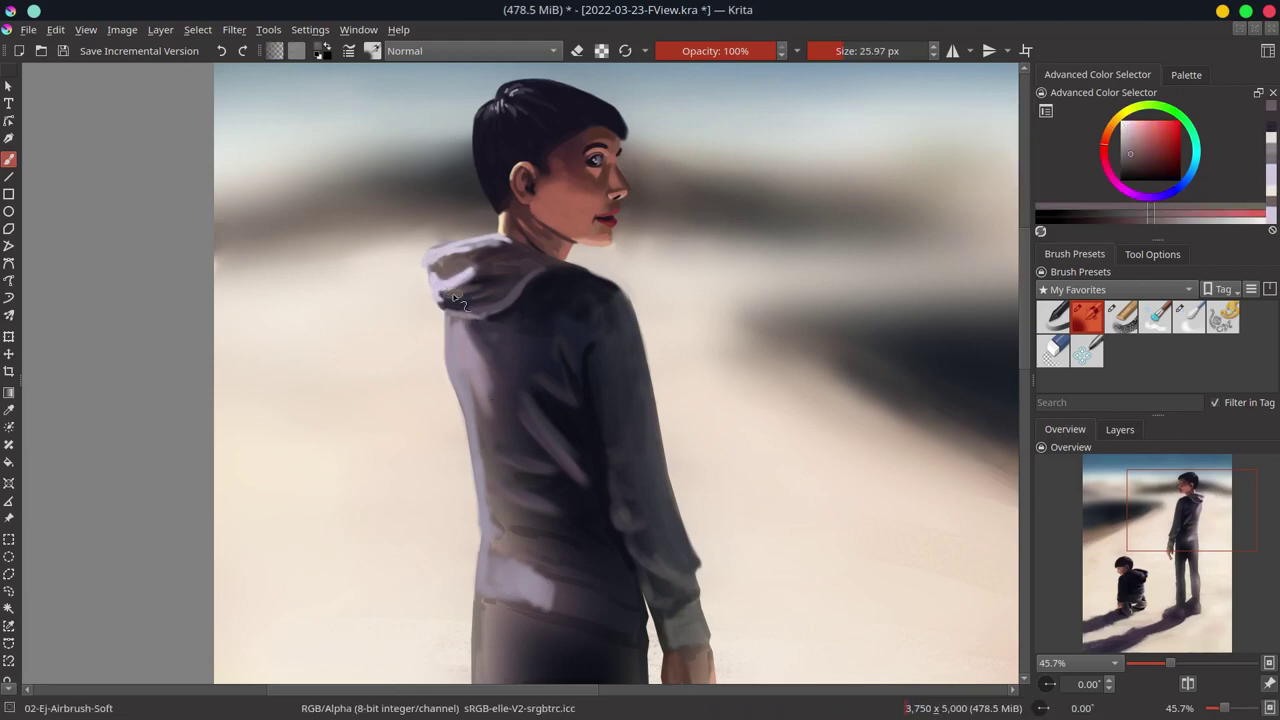
left_click(483, 283, "ctrl")
key("bracketright")
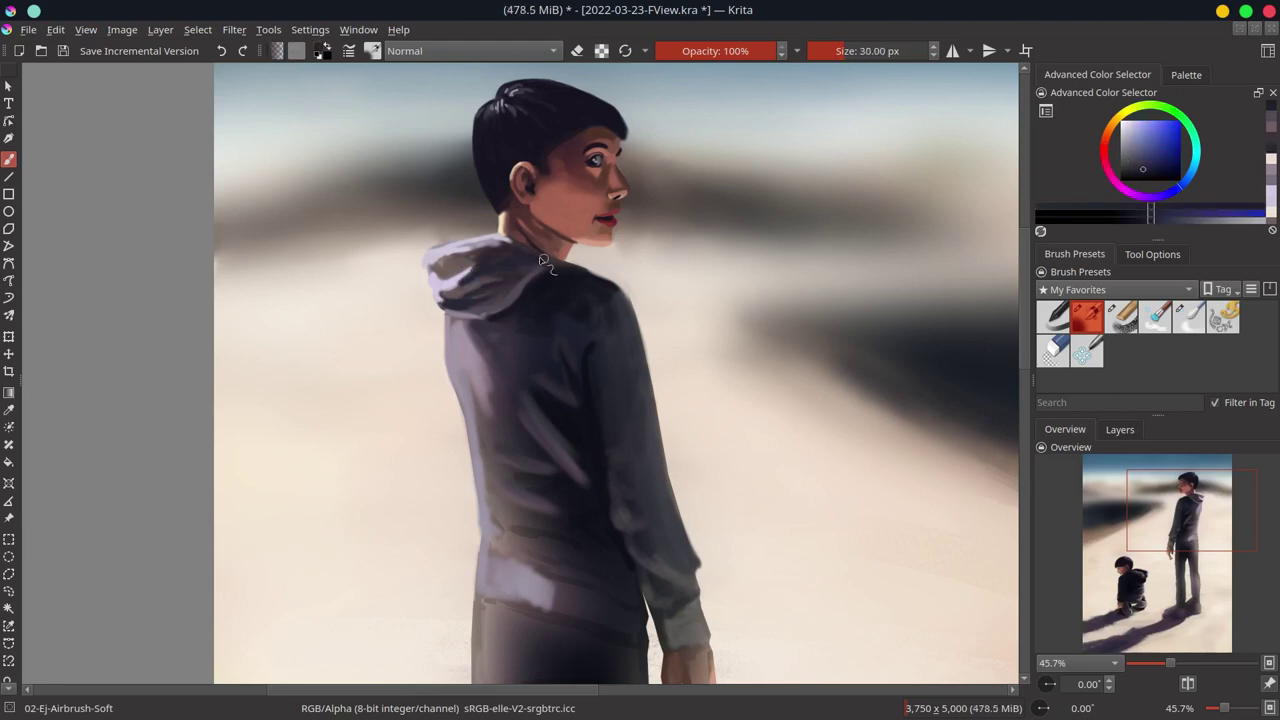
key("bracketleft")
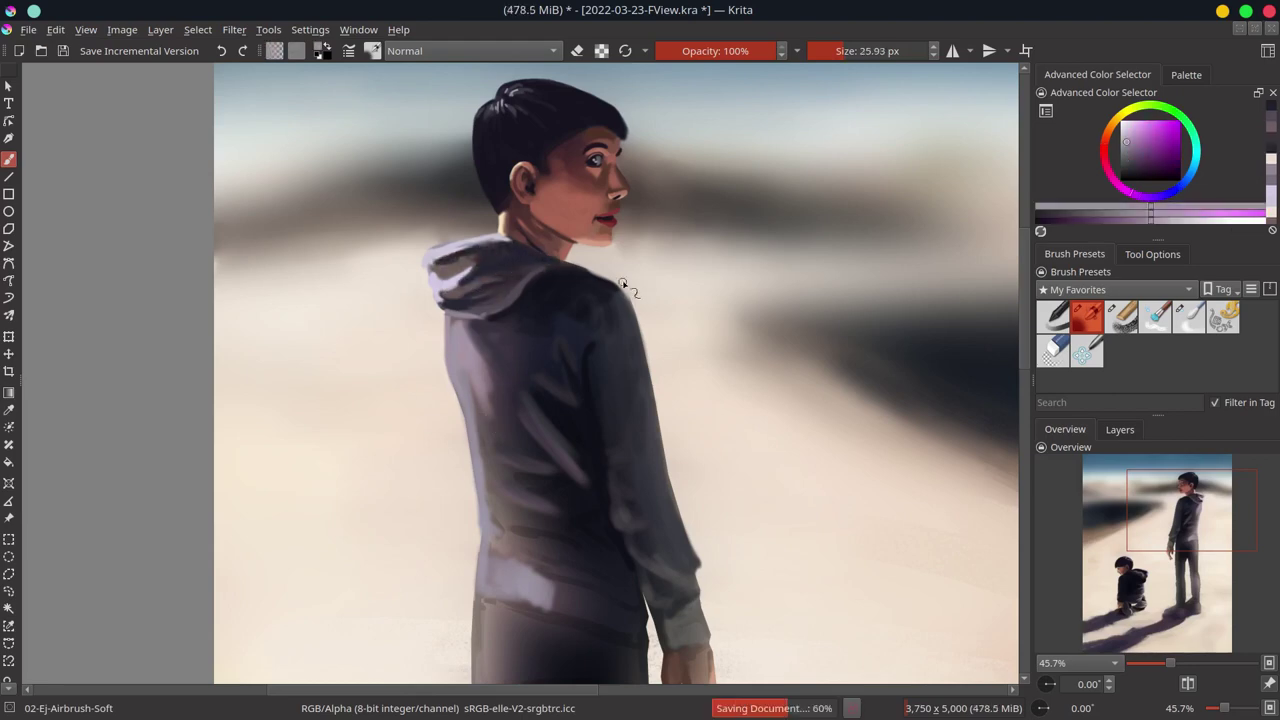
left_click(559, 271, "ctrl")
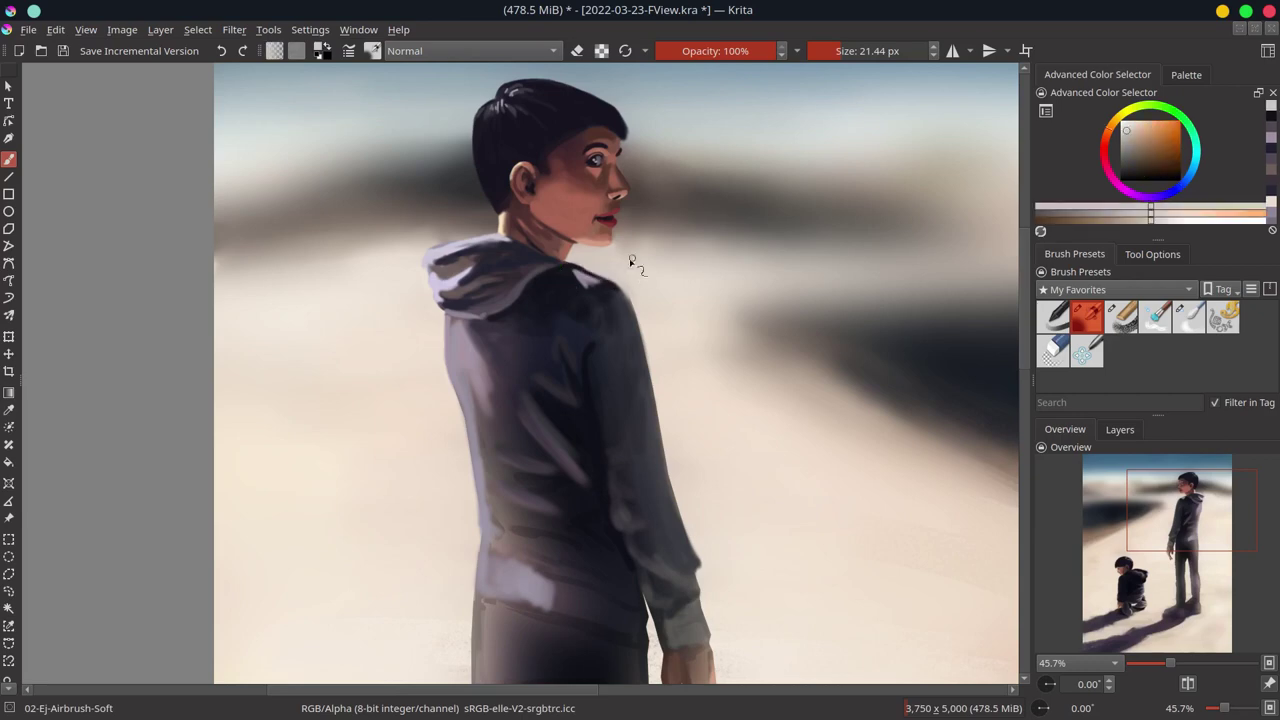
left_click(585, 278, "ctrl")
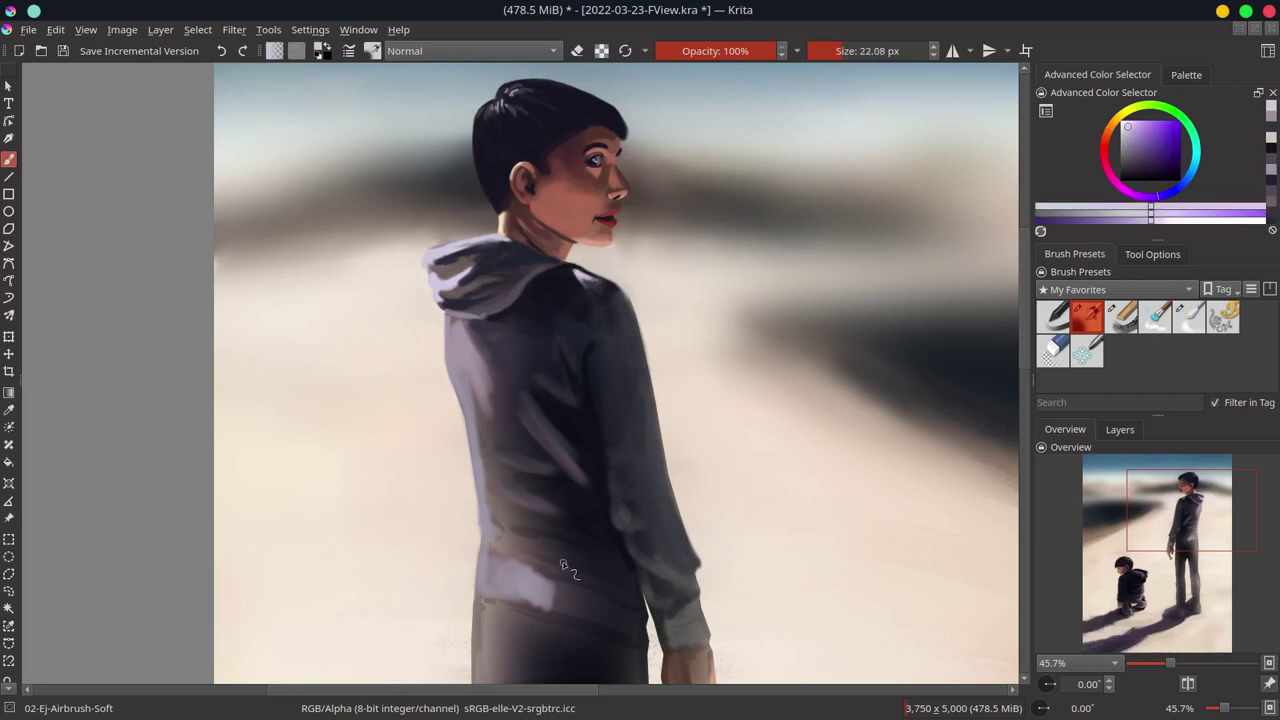
key("bracketright")
left_click(644, 300, "ctrl")
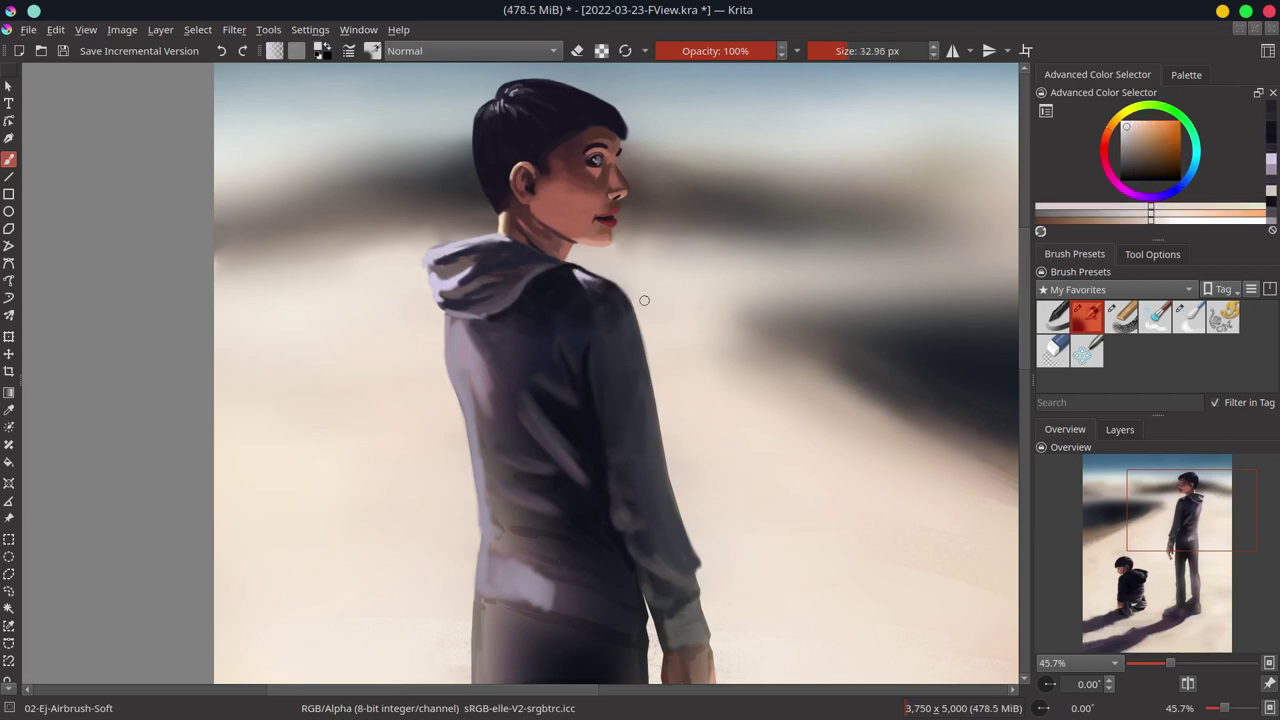
key("bracketleft")
key("ctrl+s")
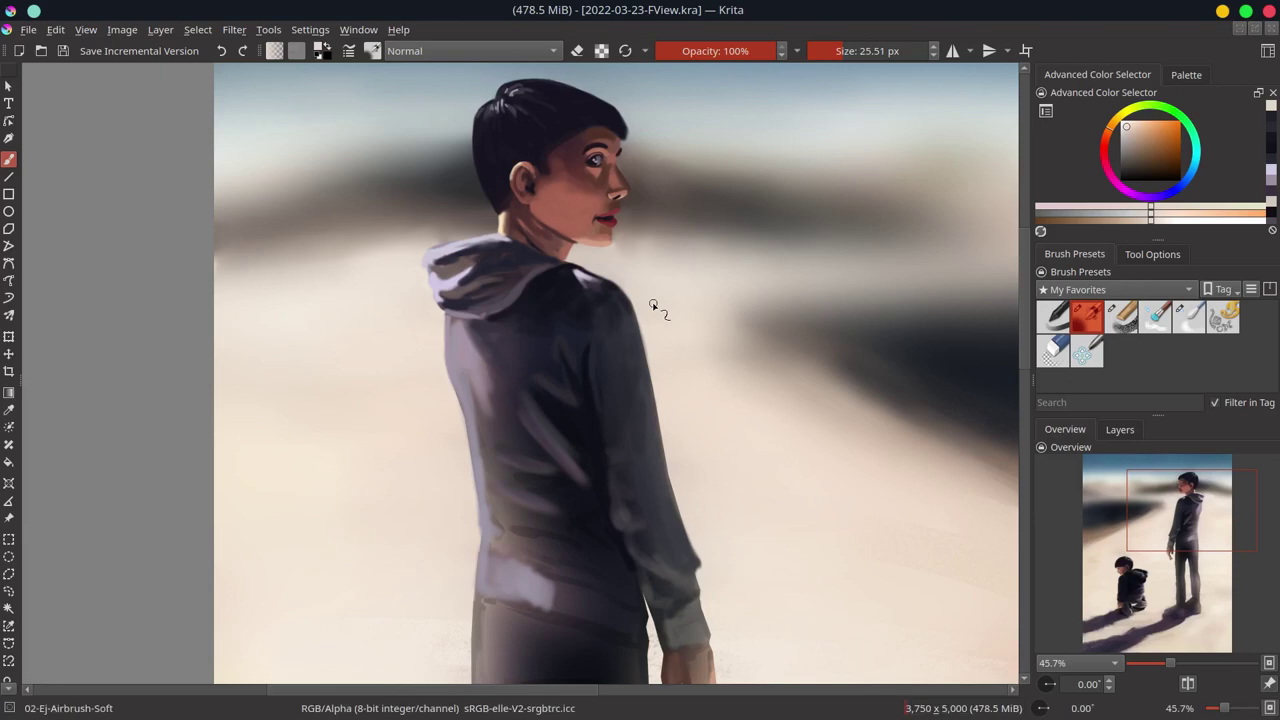
Step: Darken the trouser waistband with sampled purple and dark blue
left_click(420, 270, "ctrl")
key("bracketleft")
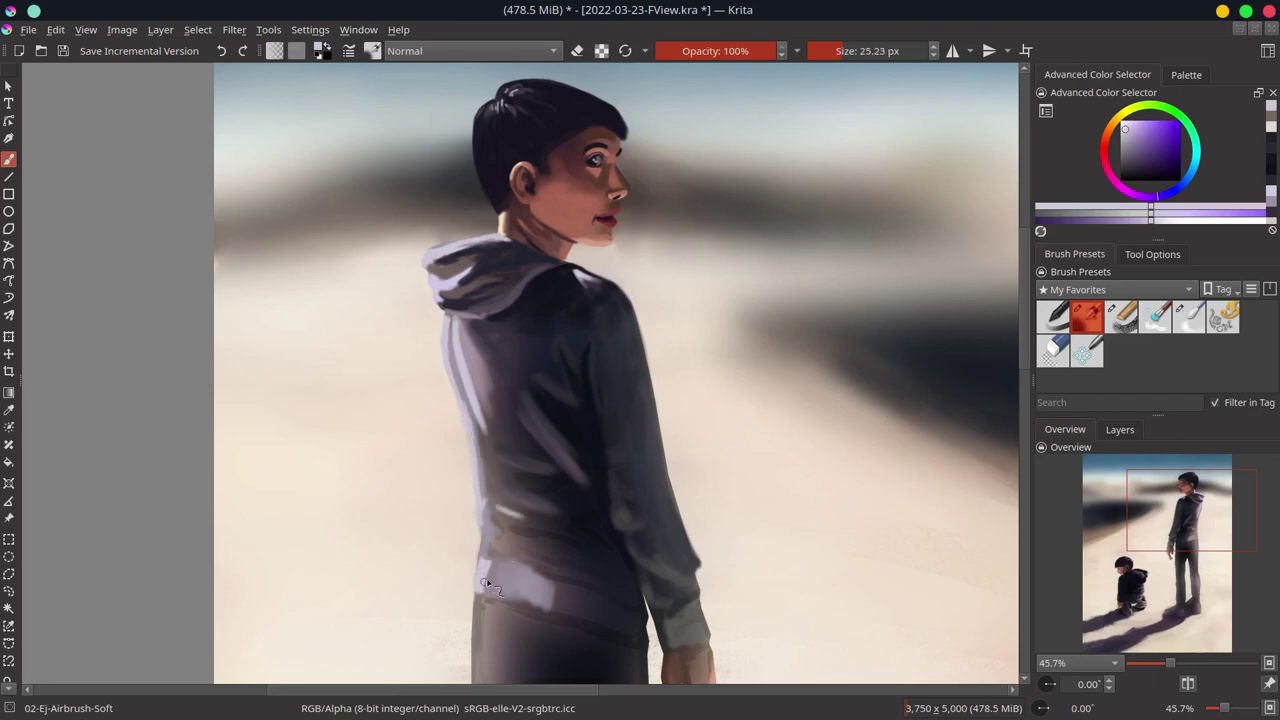
key("bracketleft")
left_click(512, 607, "ctrl")
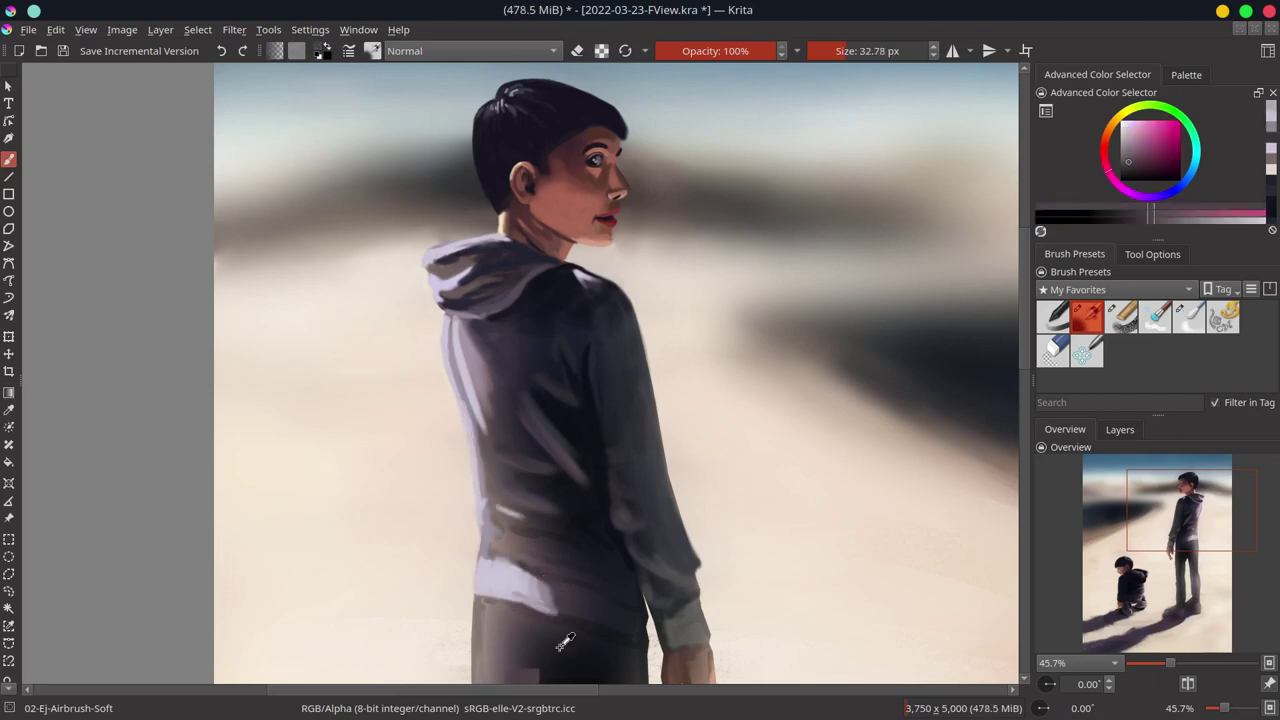
left_click(584, 627, "ctrl")
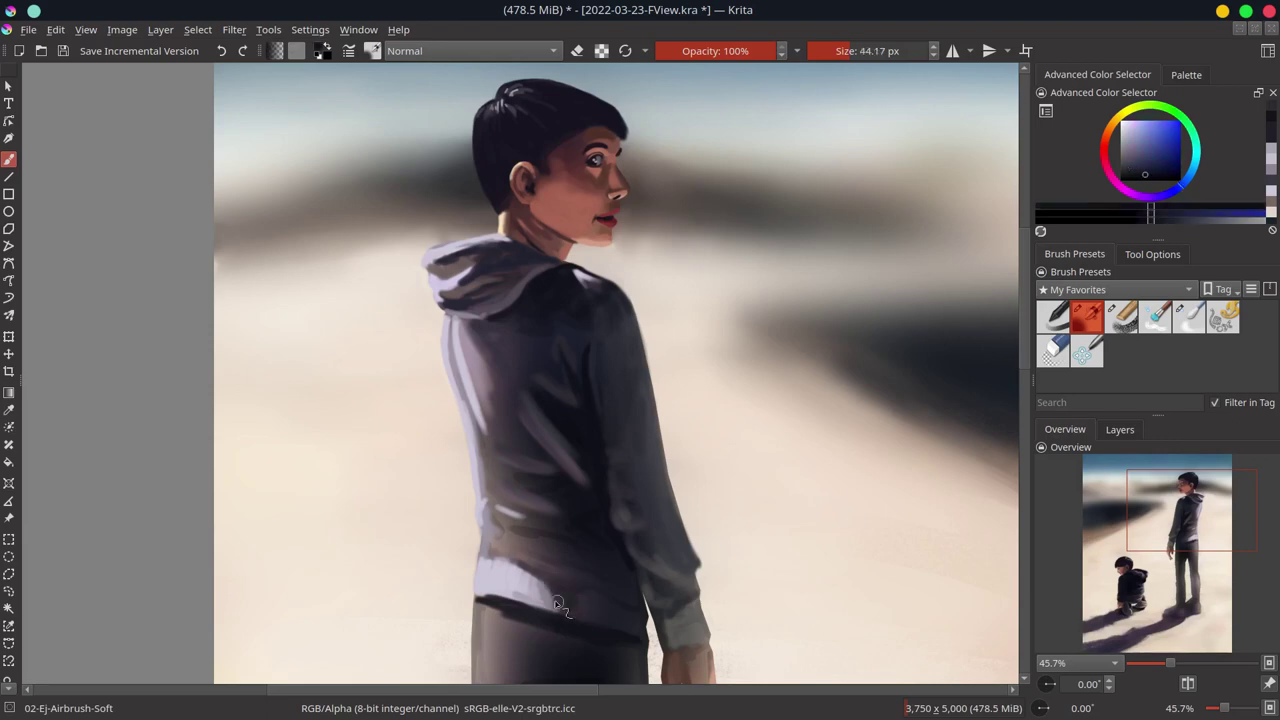
key("bracketleft")
left_click_drag(570, 608, 628, 632)
left_click(622, 616, "ctrl")
key("bracketleft")
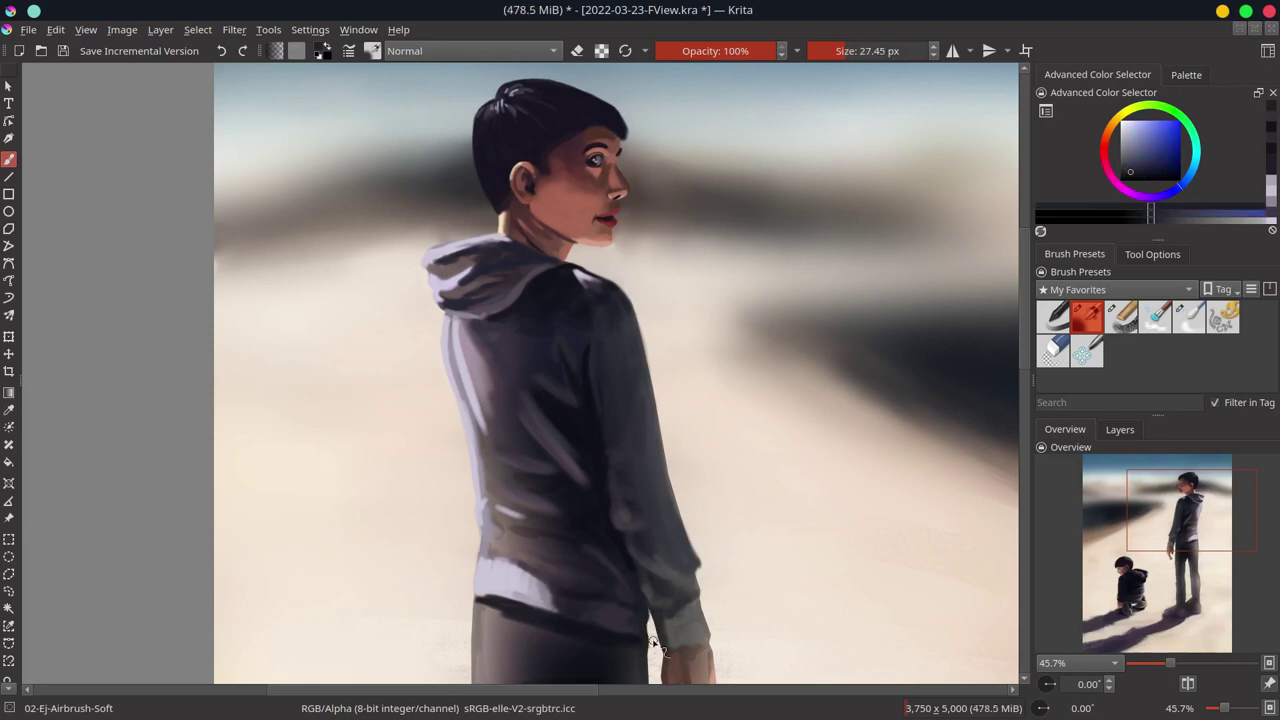
Step: Work pale lavender and darker hoodie shades into the sleeve and hoodie front
key("bracketright")
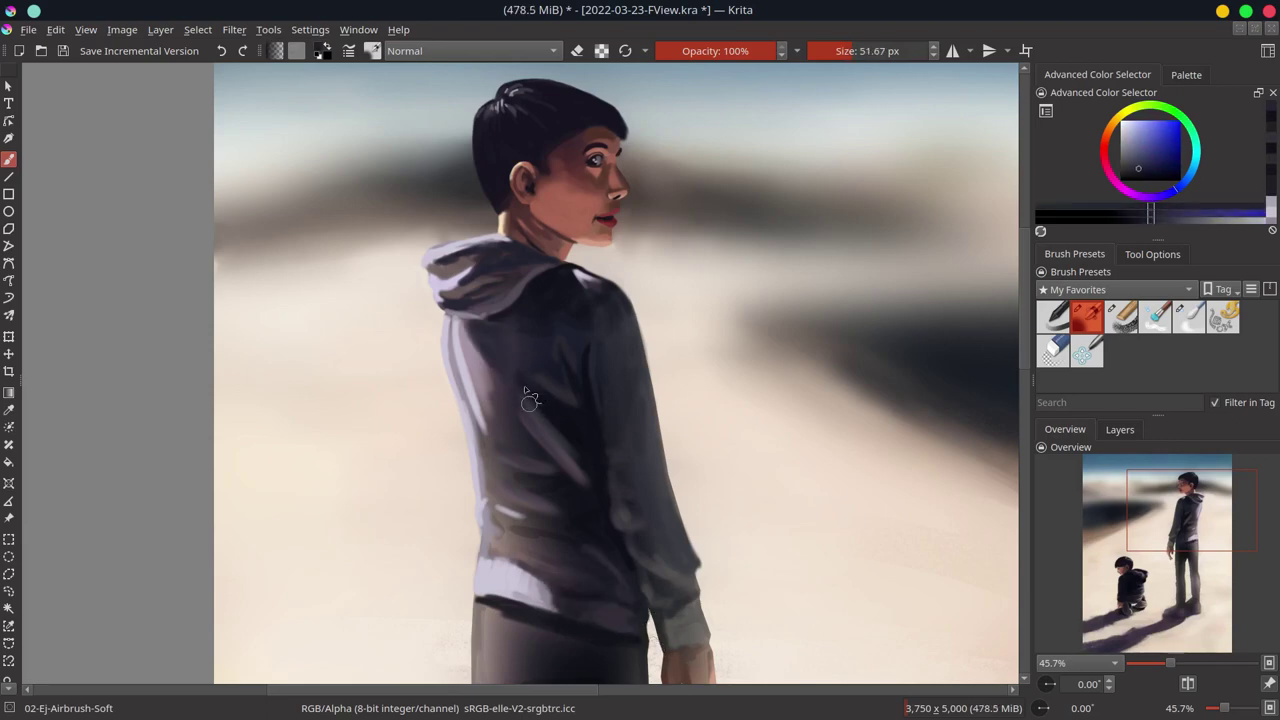
left_click(541, 436, "ctrl")
key("bracketright")
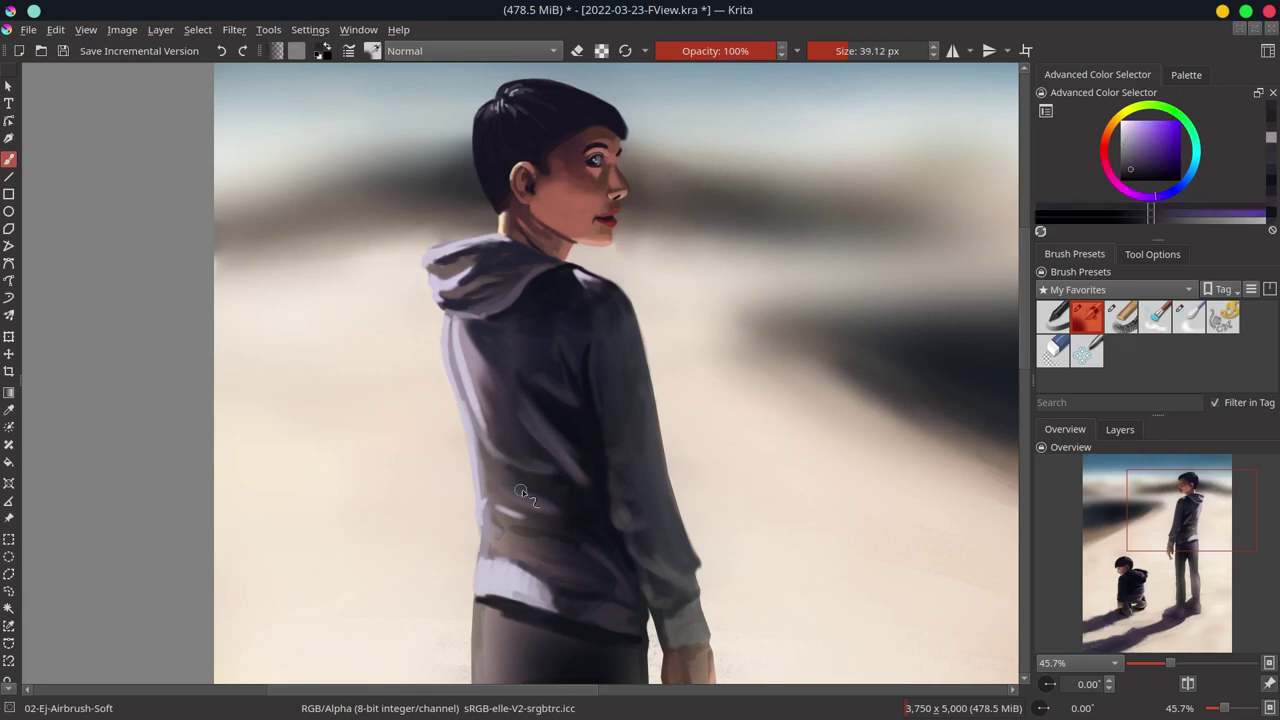
left_click(521, 492, "ctrl")
left_click(516, 506, "ctrl")
key("bracketleft")
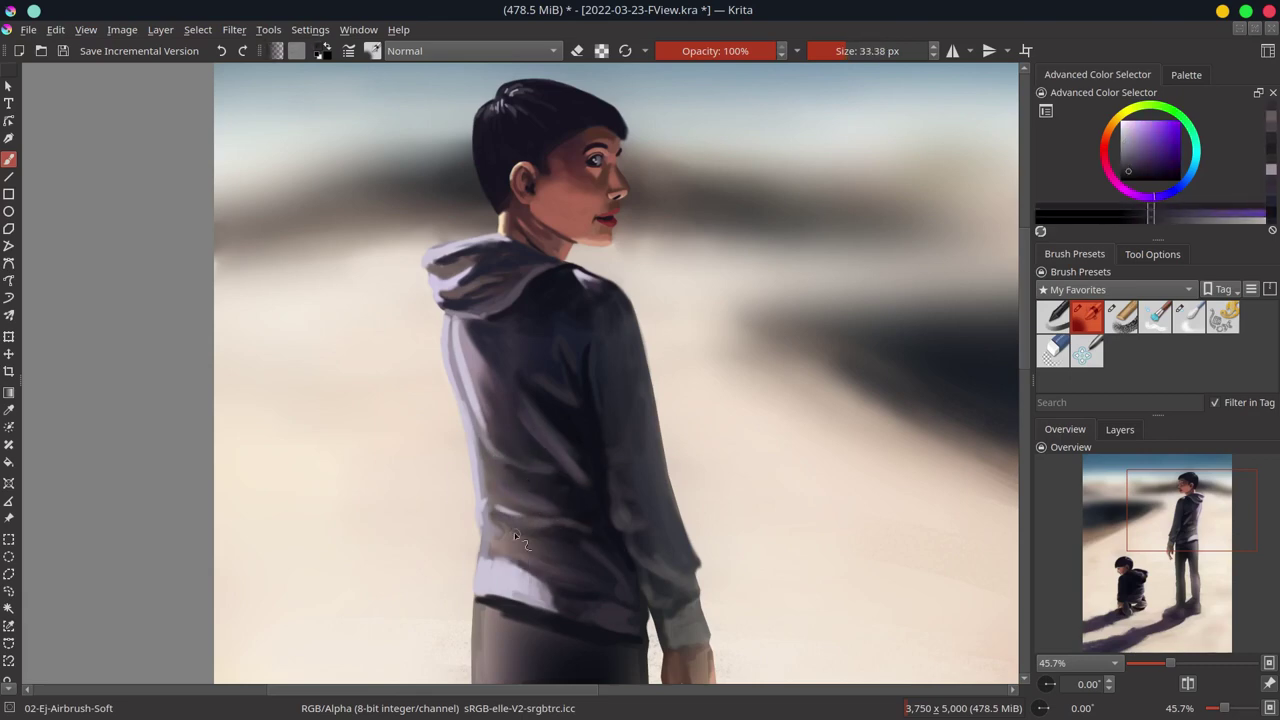
key("bracketright")
left_click(522, 549, "ctrl")
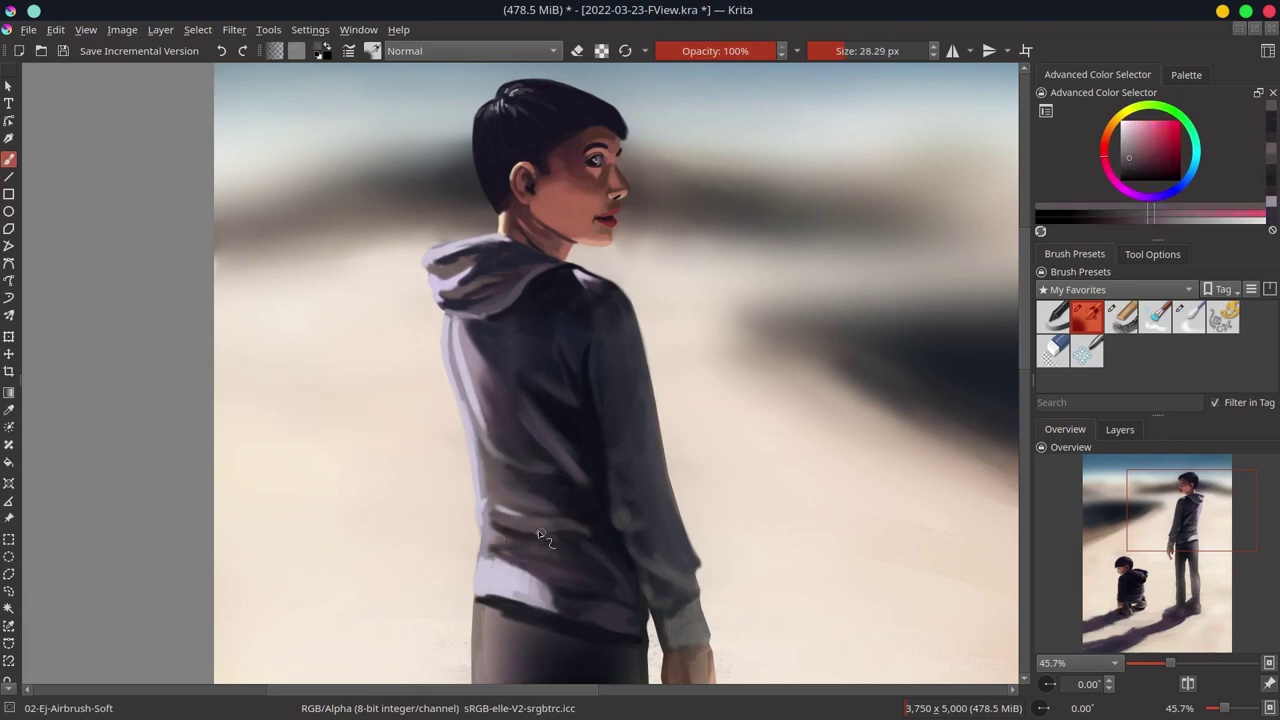
key("bracketleft")
key("bracketleft")
Step: Add greyer lavender sleeve highlights and pick a light warm sand tone
left_click(588, 598, "ctrl")
left_click(490, 568, "ctrl")
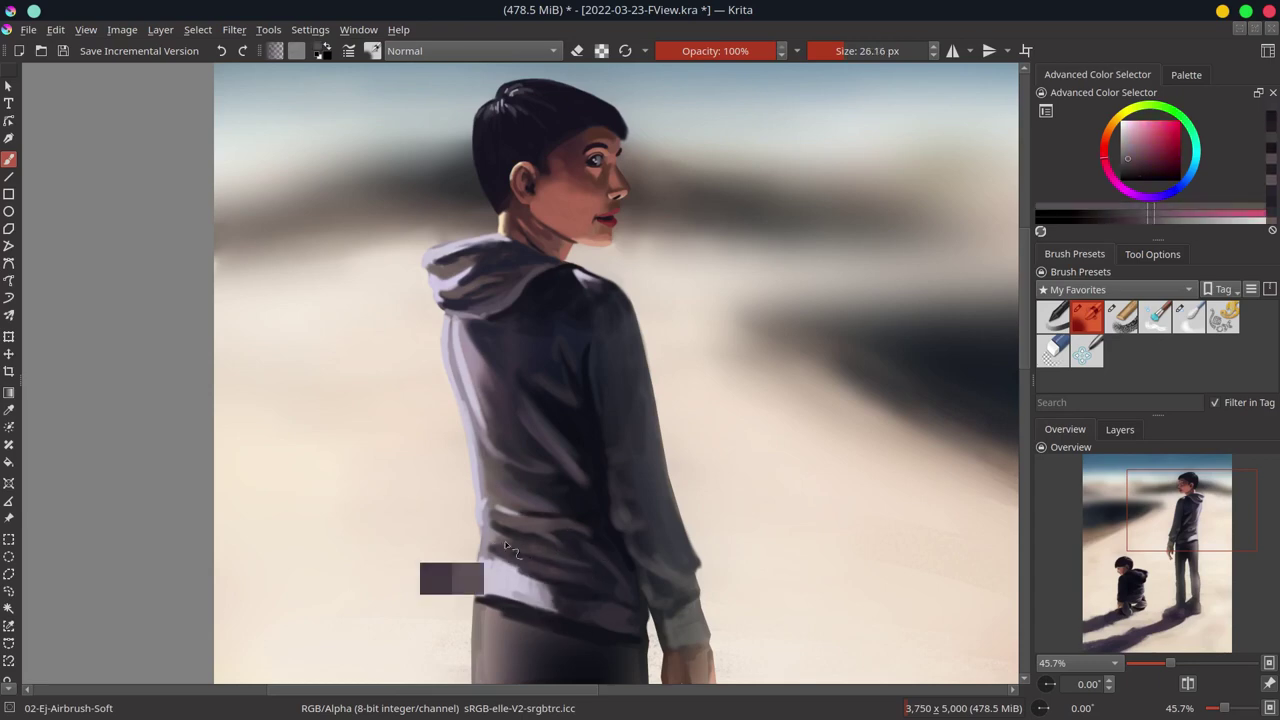
left_click(512, 575, "ctrl")
key("bracketleft")
key("bracketleft")
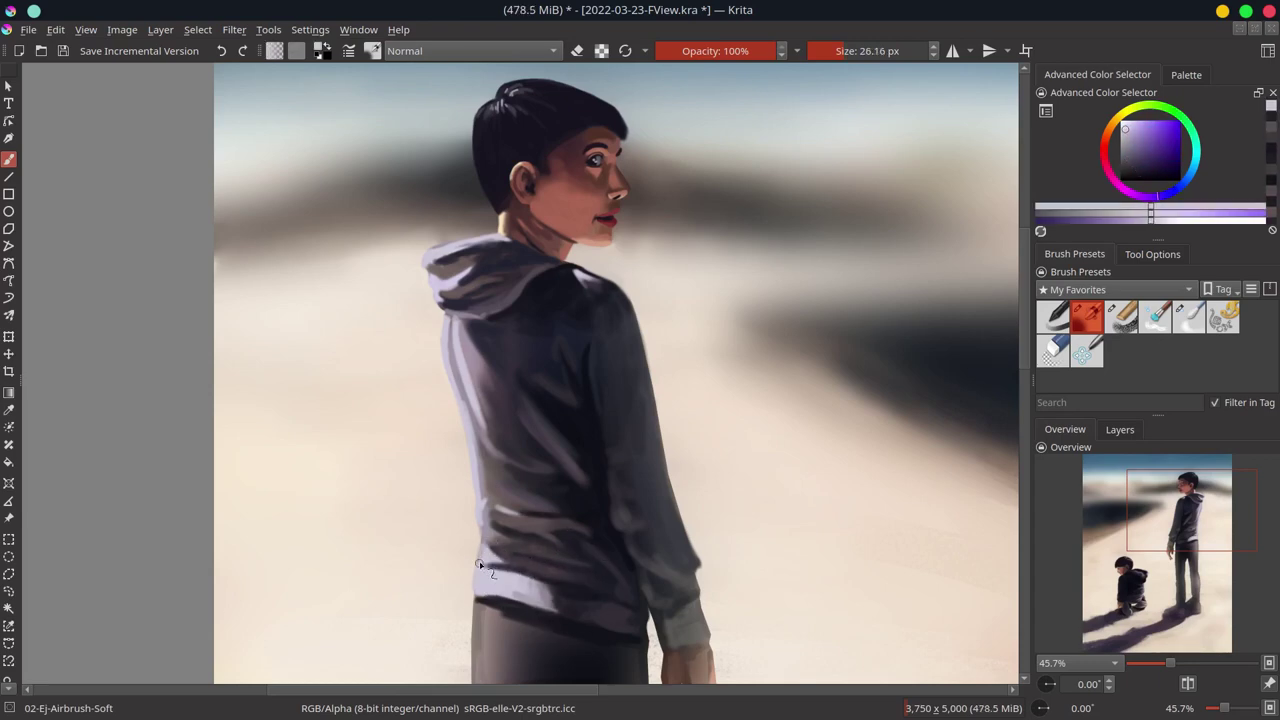
left_click(496, 556, "ctrl")
left_click(703, 517, "ctrl")
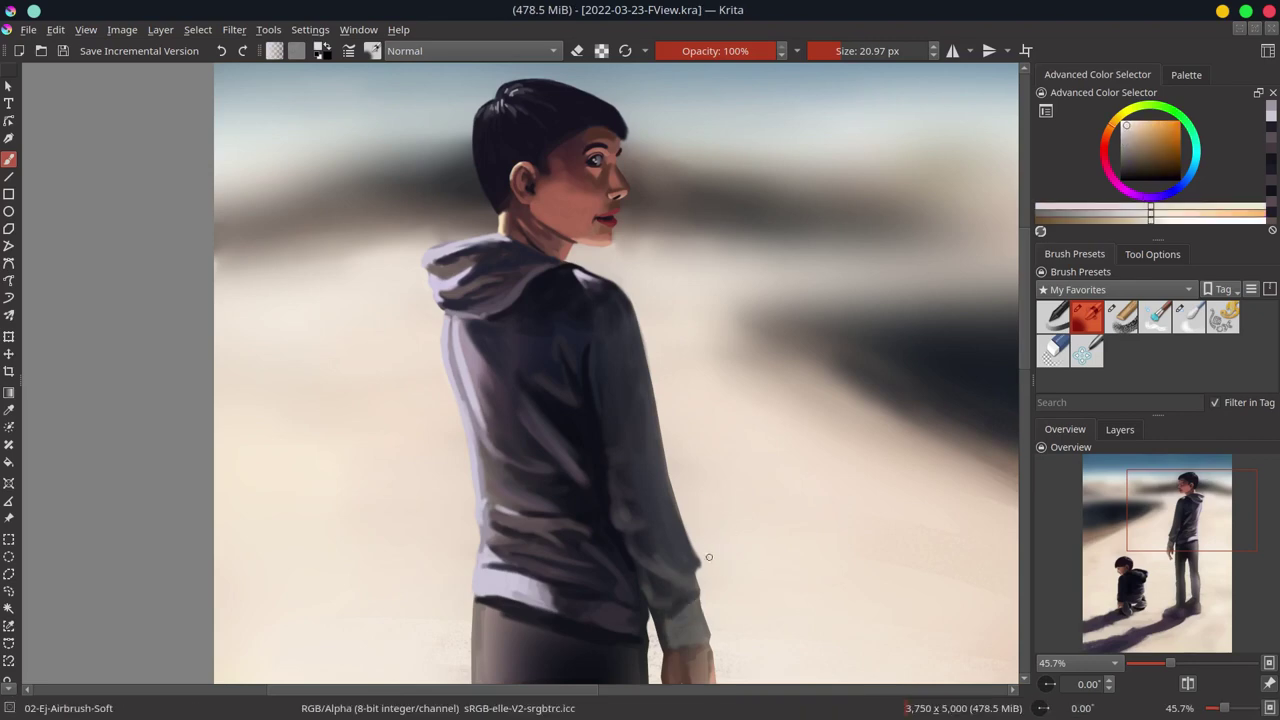
Step: Blend with the soft blending brush, save, and mirror the view to check the composition
scroll(786, 568, "down", 2)
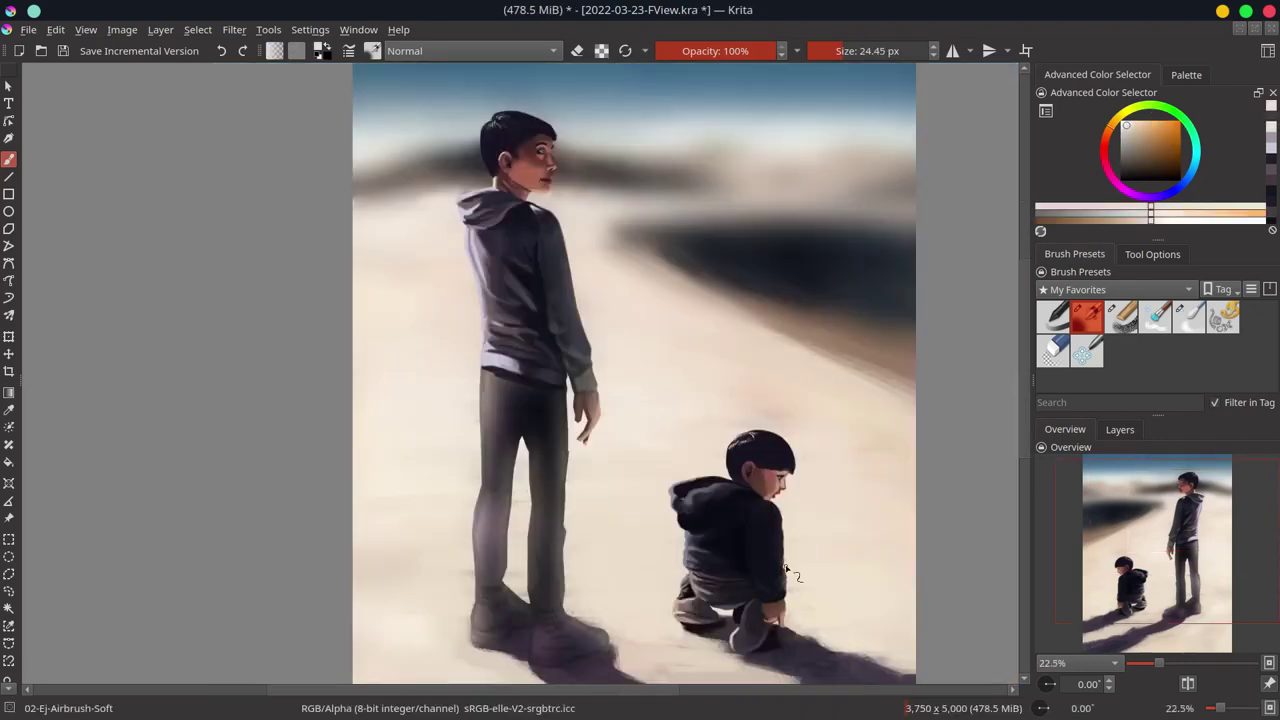
key("slash")
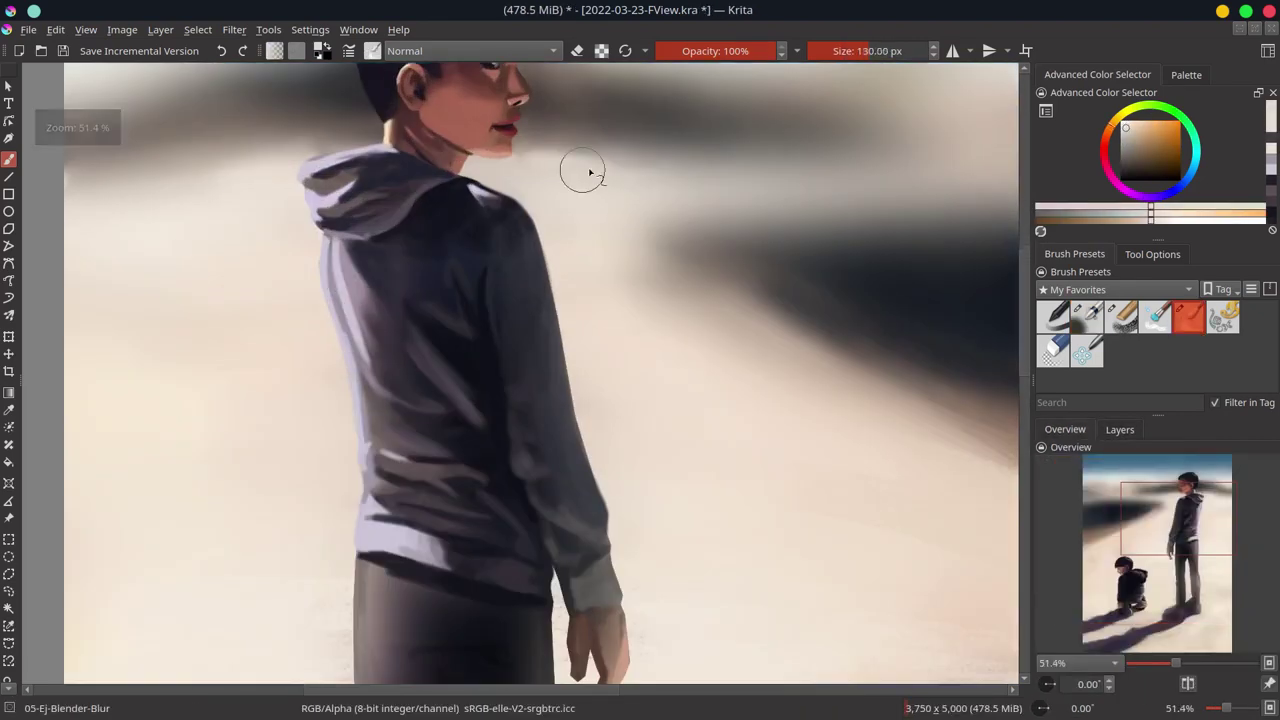
scroll(576, 200, "up", 2)
scroll(620, 250, "down", 3)
key("ctrl+s")
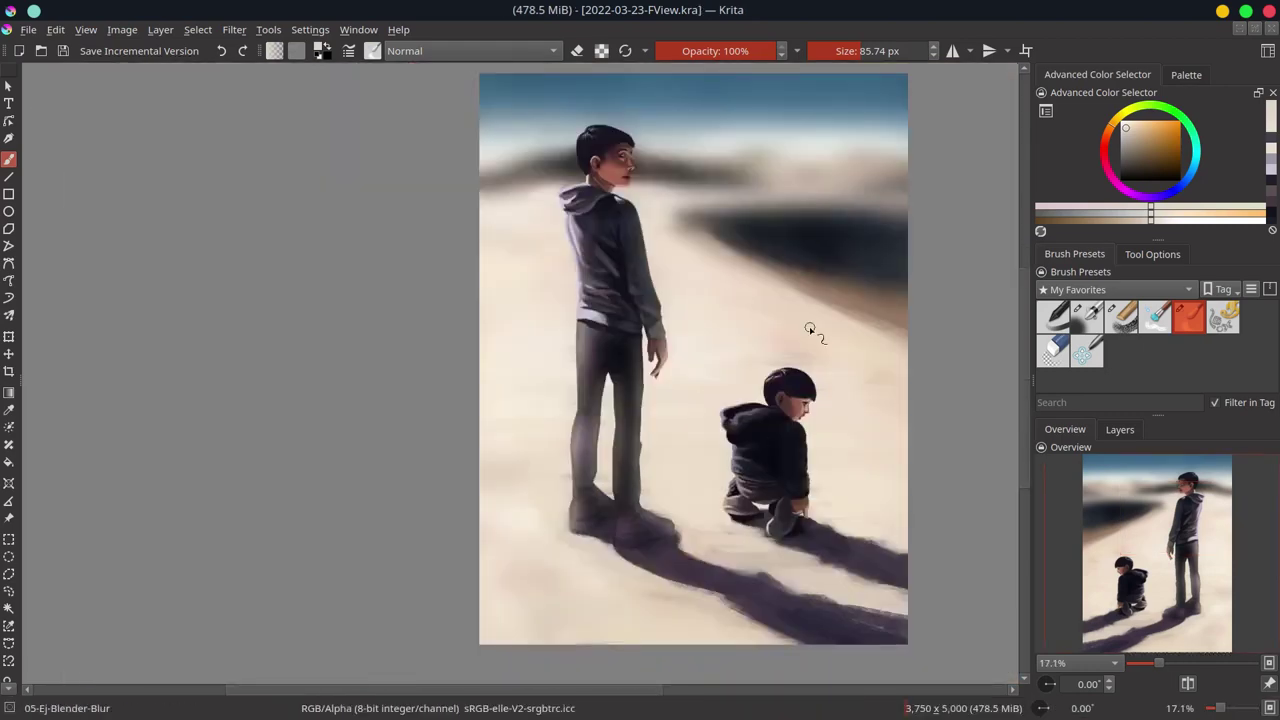
scroll(892, 308, "down", 1)
left_click(1190, 683)
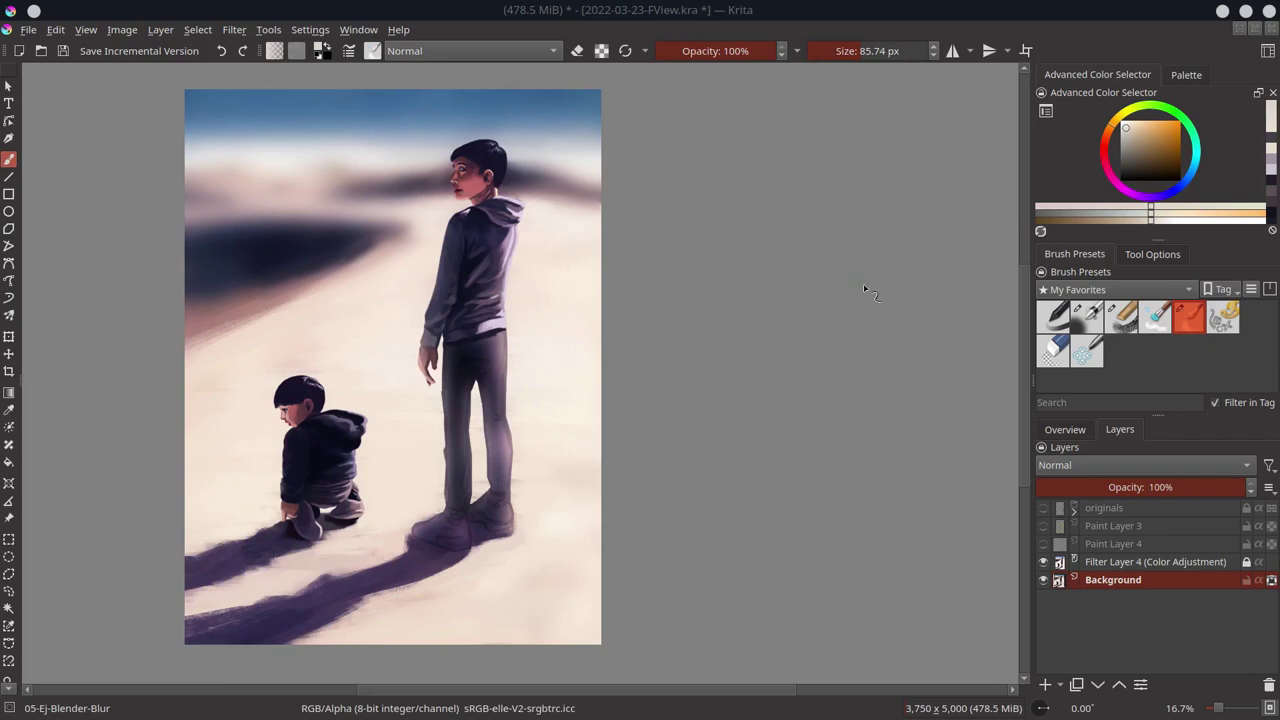
Step: Zoom onto the standing man's hand and hoodie hem, sampling lavender with the soft airbrush
left_click(1065, 429)
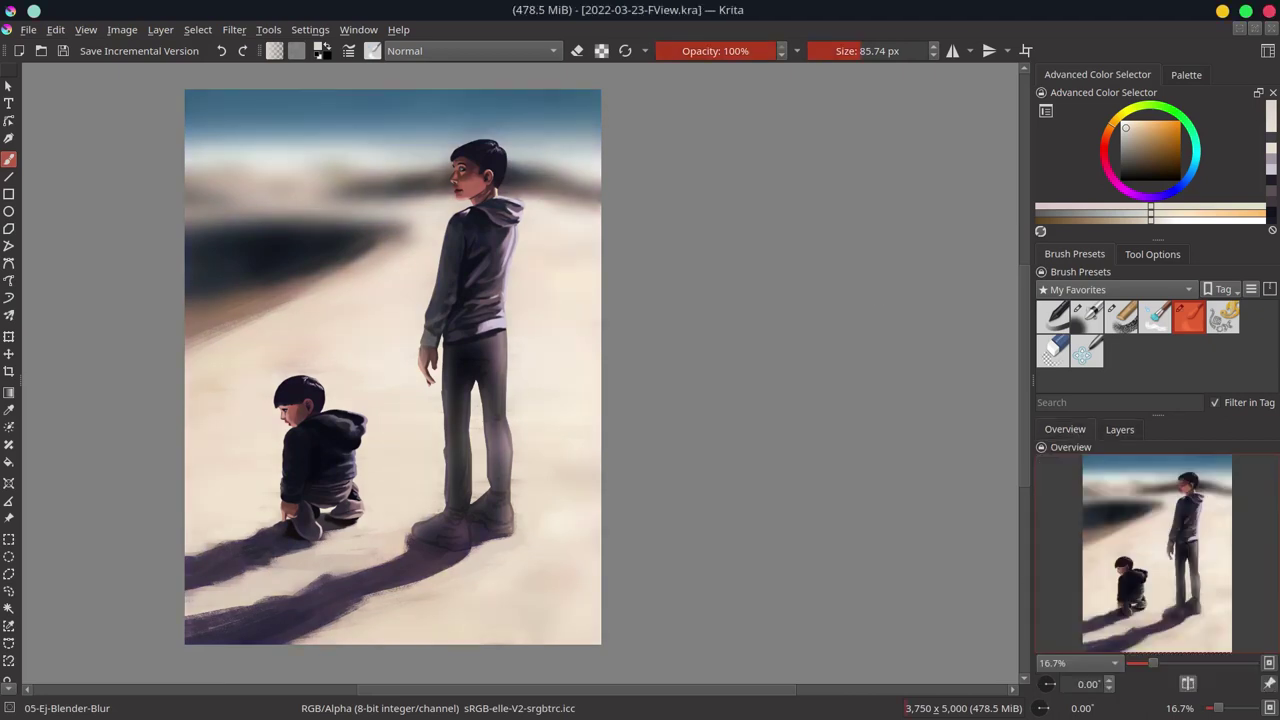
scroll(380, 263, "up", 5)
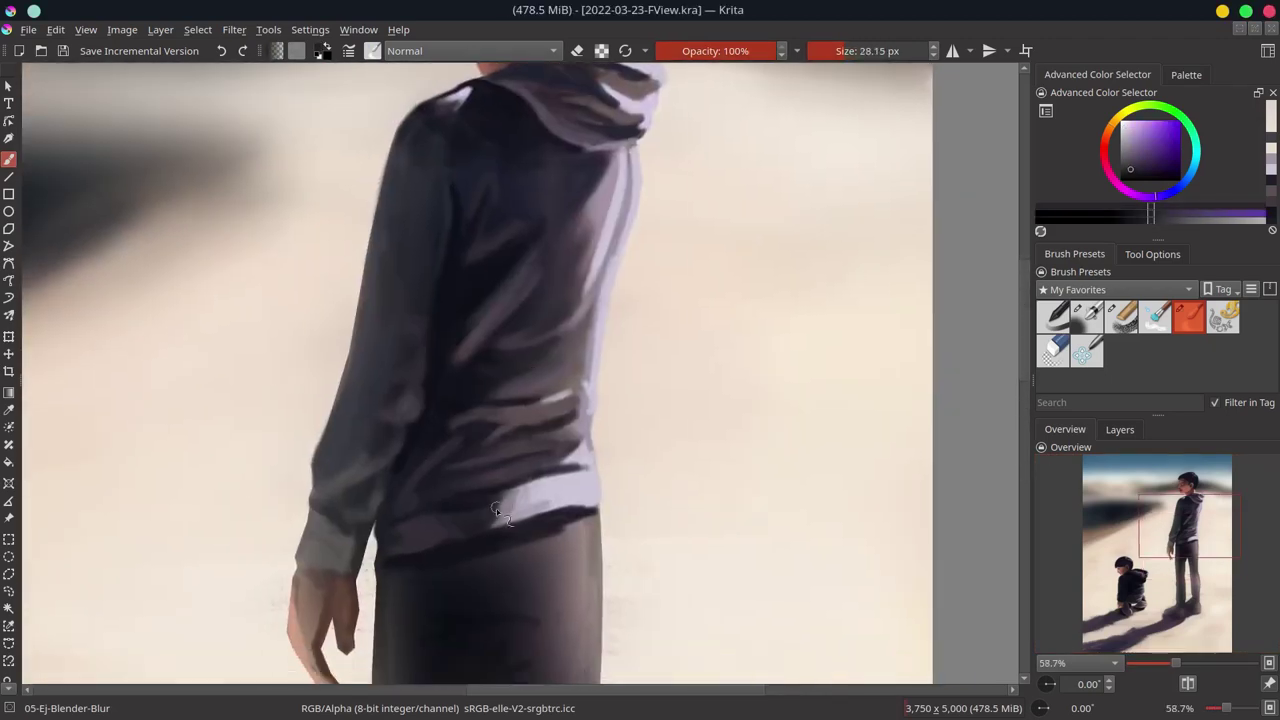
key("slash")
left_click(561, 477, "ctrl")
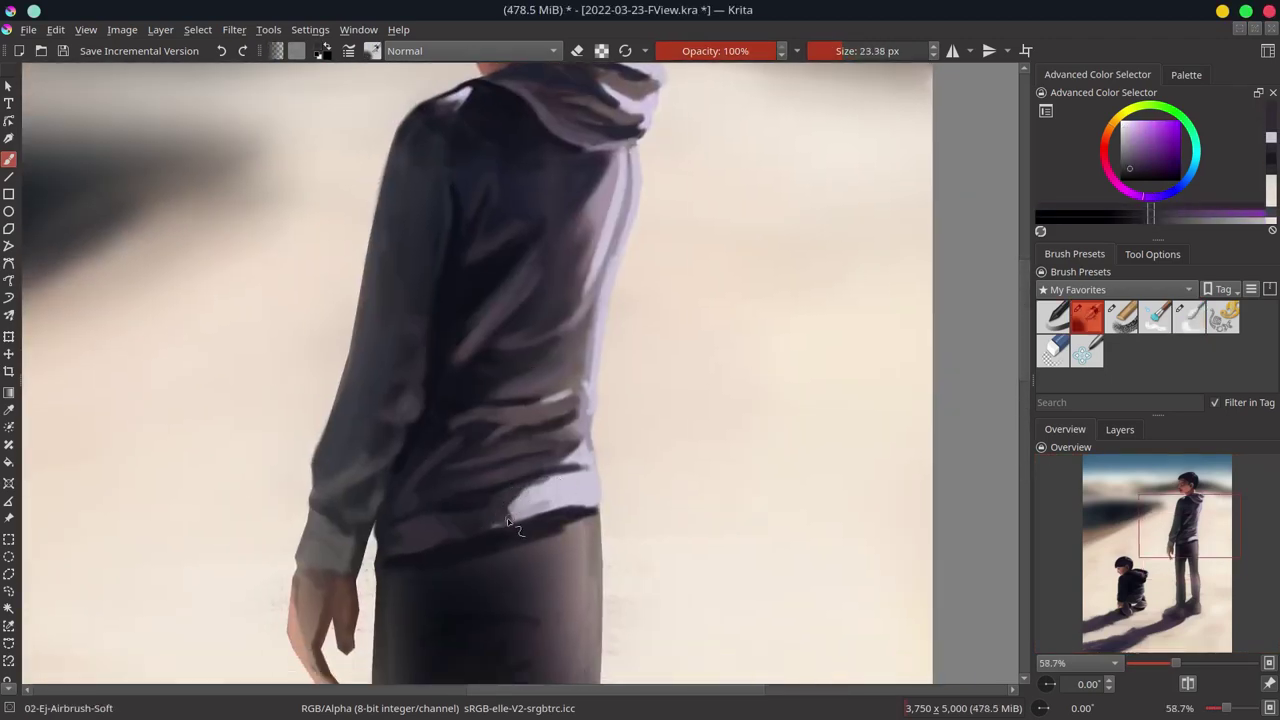
left_click(573, 485, "ctrl")
left_click_drag(573, 485, 673, 370)
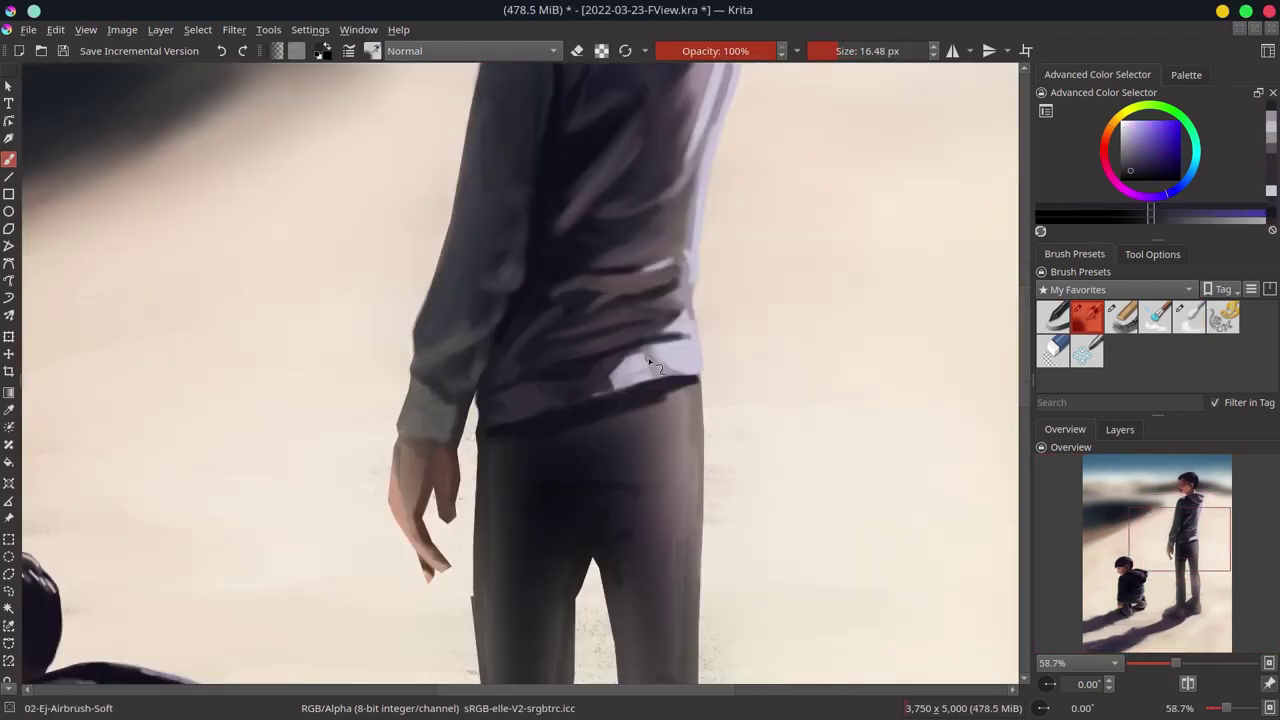
Step: Repaint the hand's left edge and fingertips with sampled skin tones
left_click(456, 426, "ctrl")
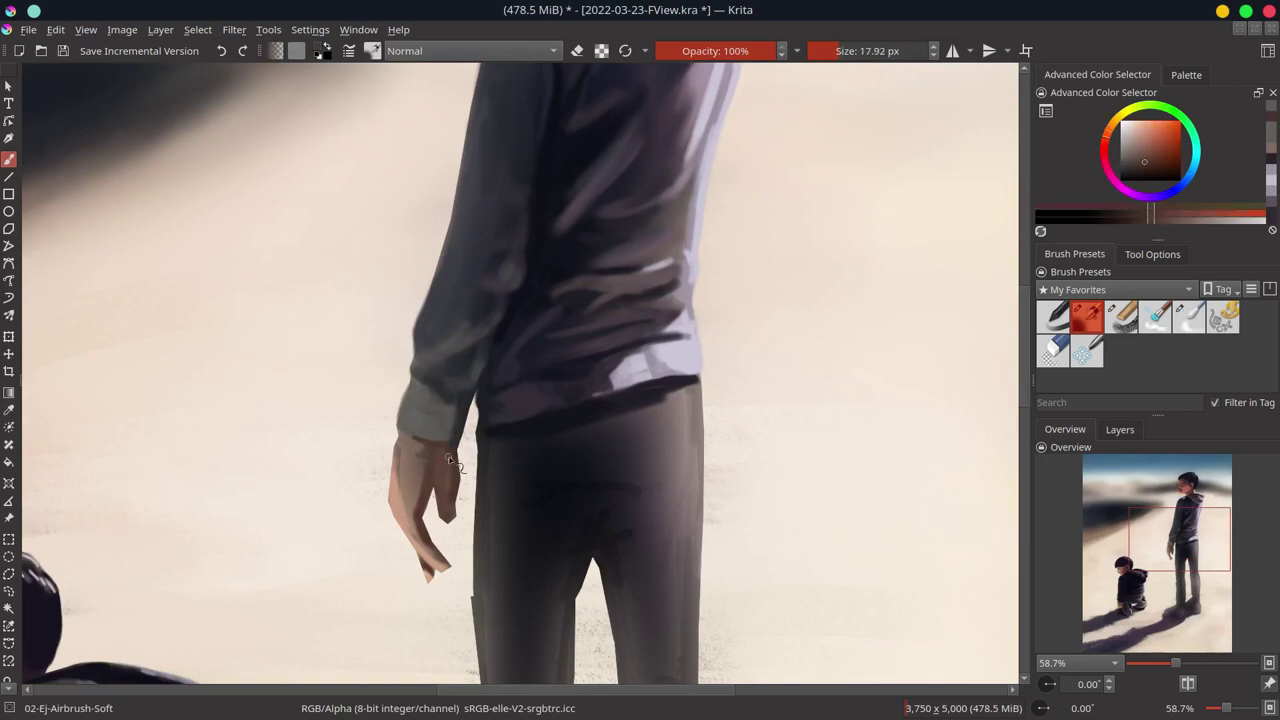
left_click(418, 466, "ctrl")
left_click(386, 517, "ctrl")
left_click_drag(390, 440, 386, 517)
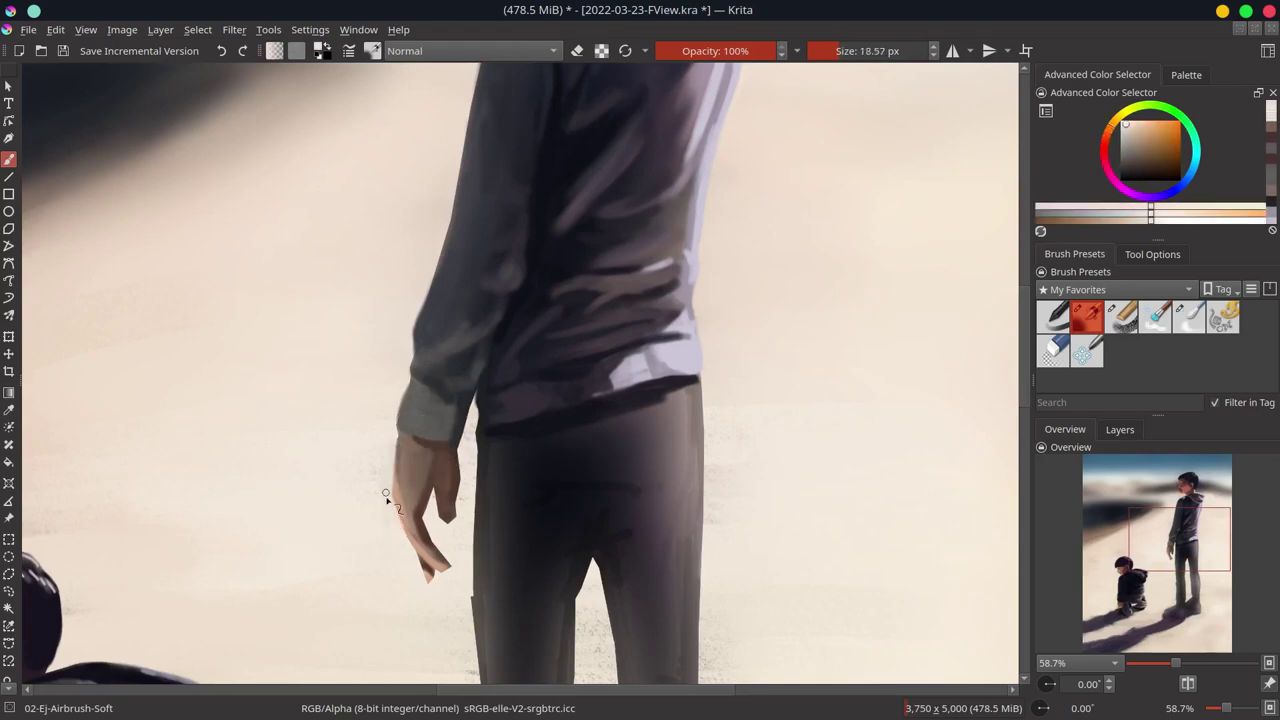
left_click(428, 479, "ctrl")
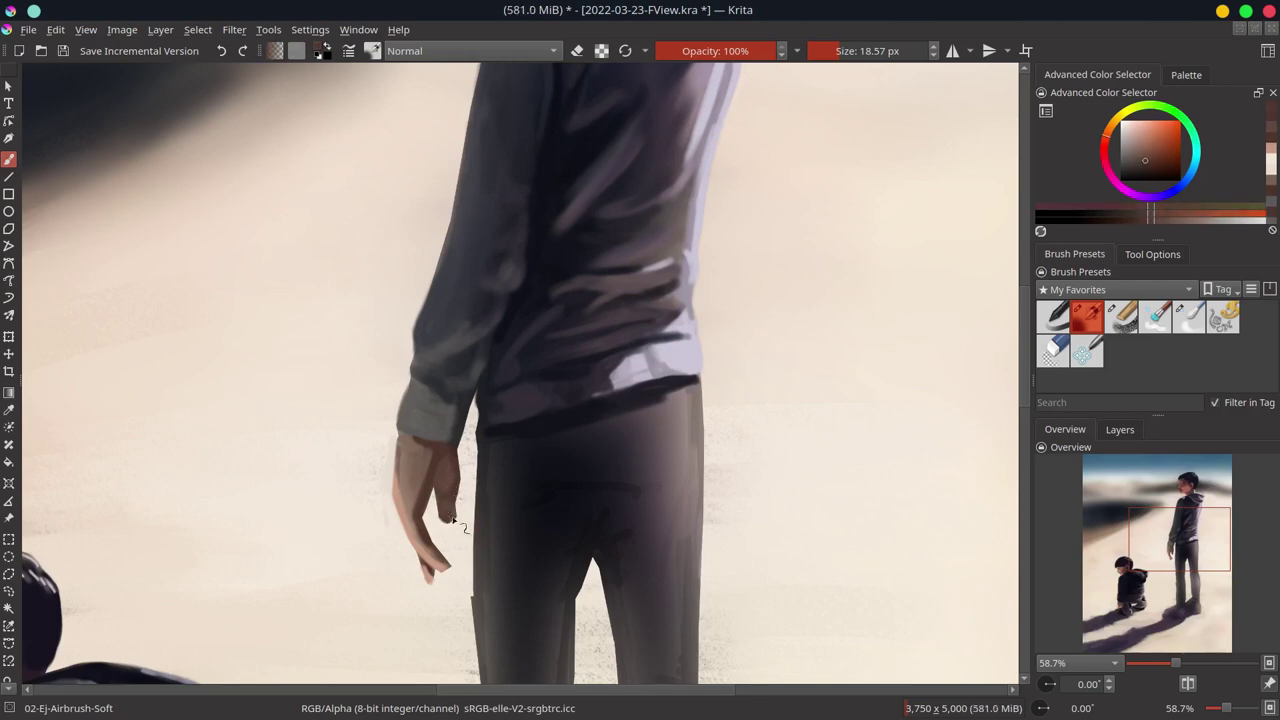
left_click(354, 526, "ctrl")
Step: Try cream chalk over the fingers, undo it, return to the soft airbrush and save
key("period")
left_click_drag(410, 525, 363, 497)
key("ctrl+z")
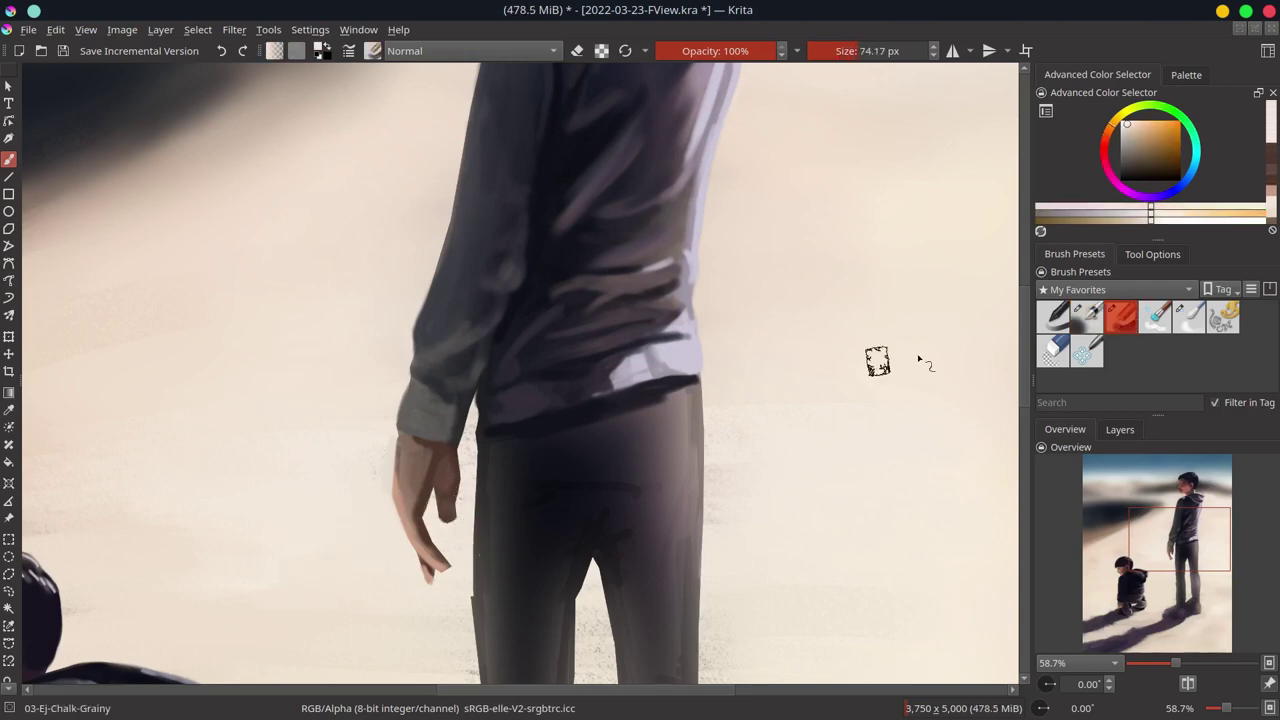
key("slash")
left_click(400, 422, "ctrl")
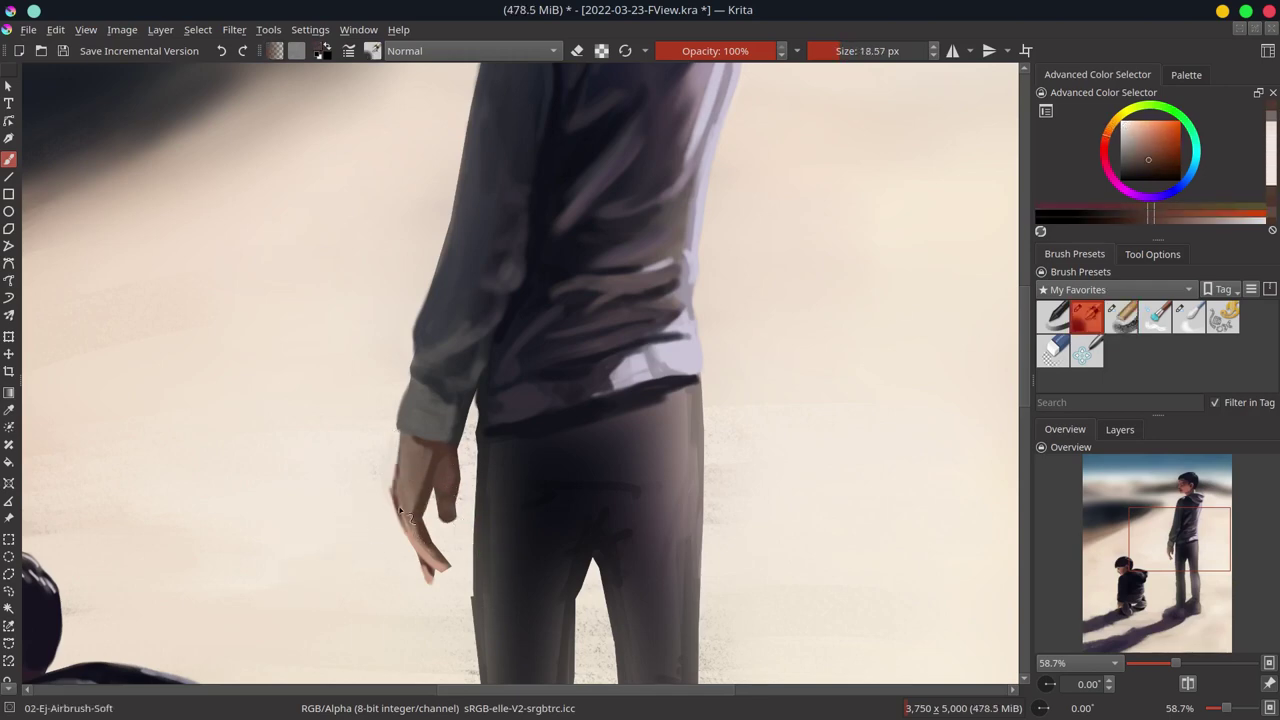
key("ctrl+s")
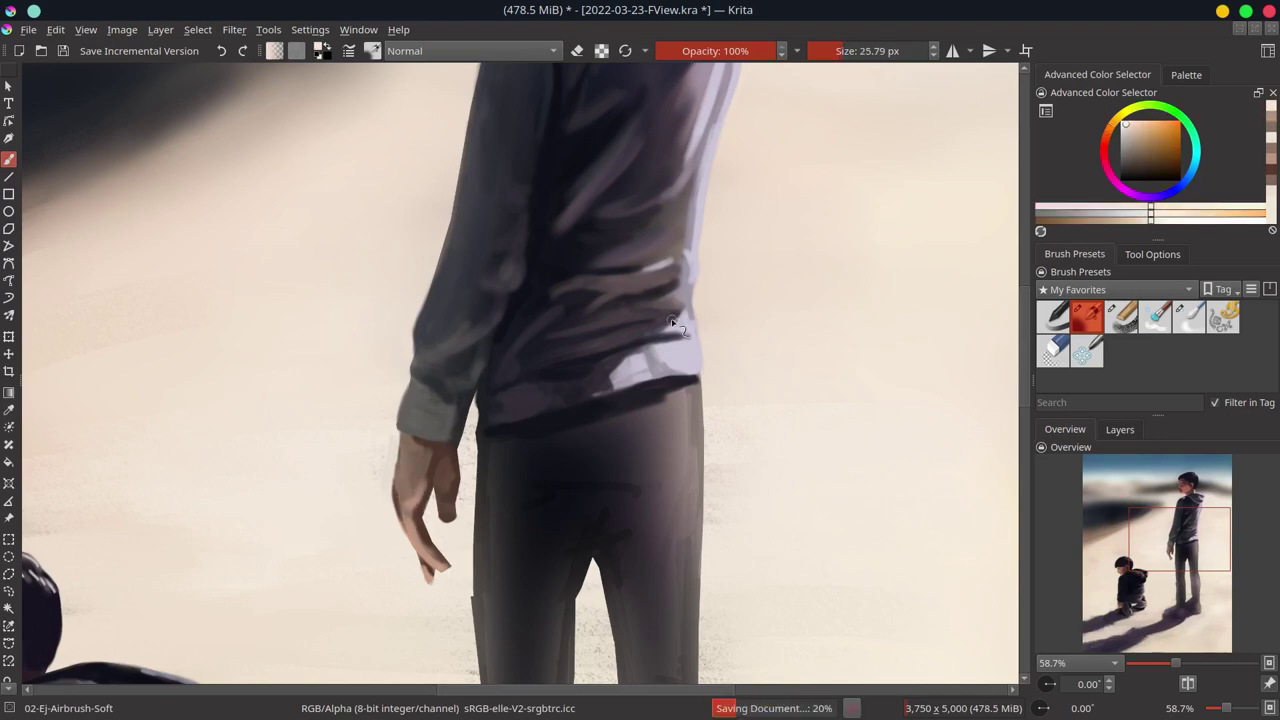
scroll(786, 323, "down", 3)
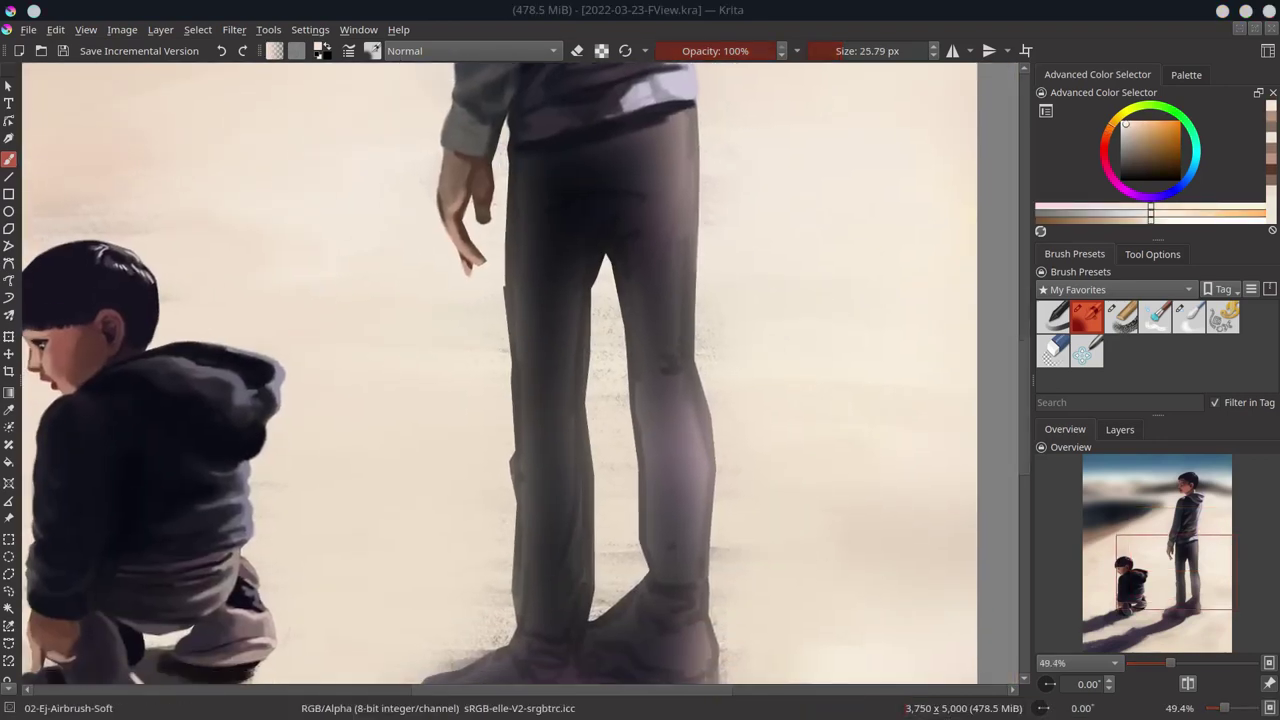
Step: Darken both trouser legs with blue-black vertical airbrush strokes
left_click(585, 130, "ctrl")
mouse_move(586, 151)
left_mouse_down()
mouse_move(525, 200)
mouse_move(611, 150)
mouse_move(640, 180)
left_mouse_up()
left_click_drag(563, 218, 545, 625)
left_click_drag(600, 205, 650, 410)
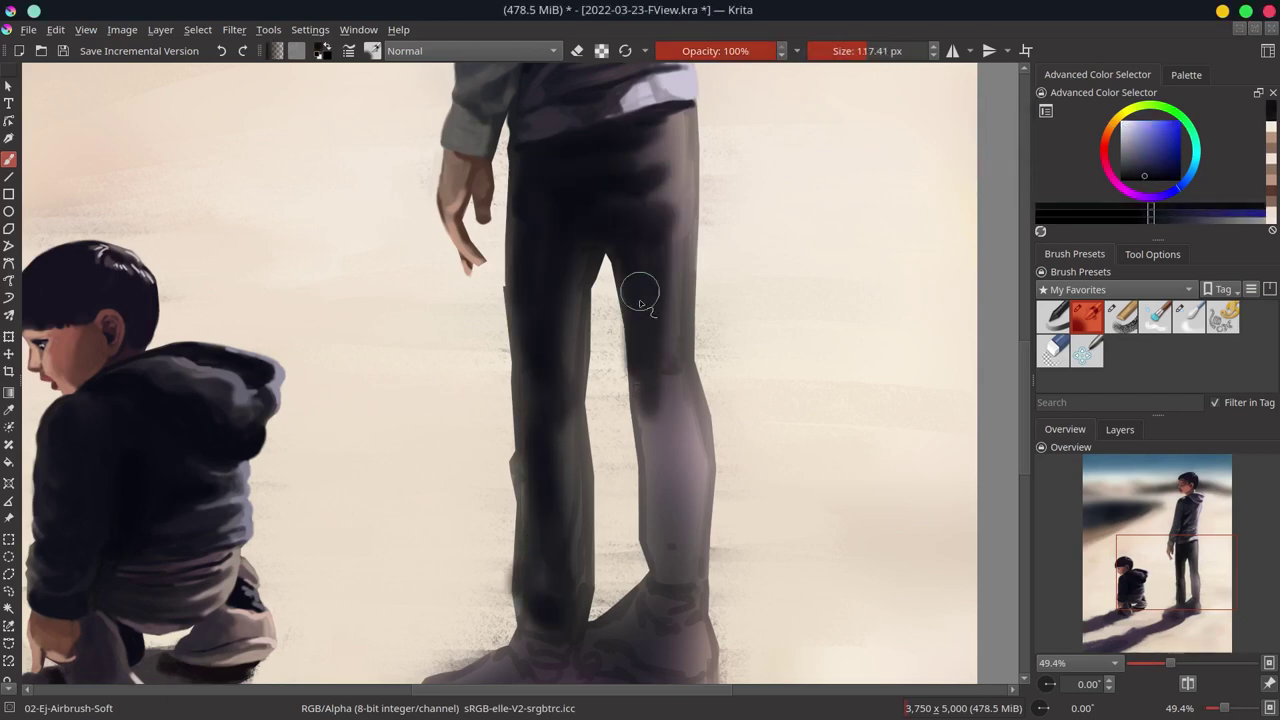
mouse_move(652, 286)
left_mouse_down()
mouse_move(645, 425)
mouse_move(661, 450)
mouse_move(660, 423)
mouse_move(677, 586)
left_mouse_up()
key("ctrl+z")
left_click_drag(583, 250, 575, 360)
Step: Deepen the waistband area and trouser shadows with sampled purple and dark blue
left_click(571, 288, "ctrl")
left_click(693, 218, "ctrl")
mouse_move(660, 170)
left_mouse_down()
mouse_move(640, 120)
mouse_move(697, 114)
left_mouse_up()
left_click(717, 143, "ctrl")
left_click(618, 405, "ctrl")
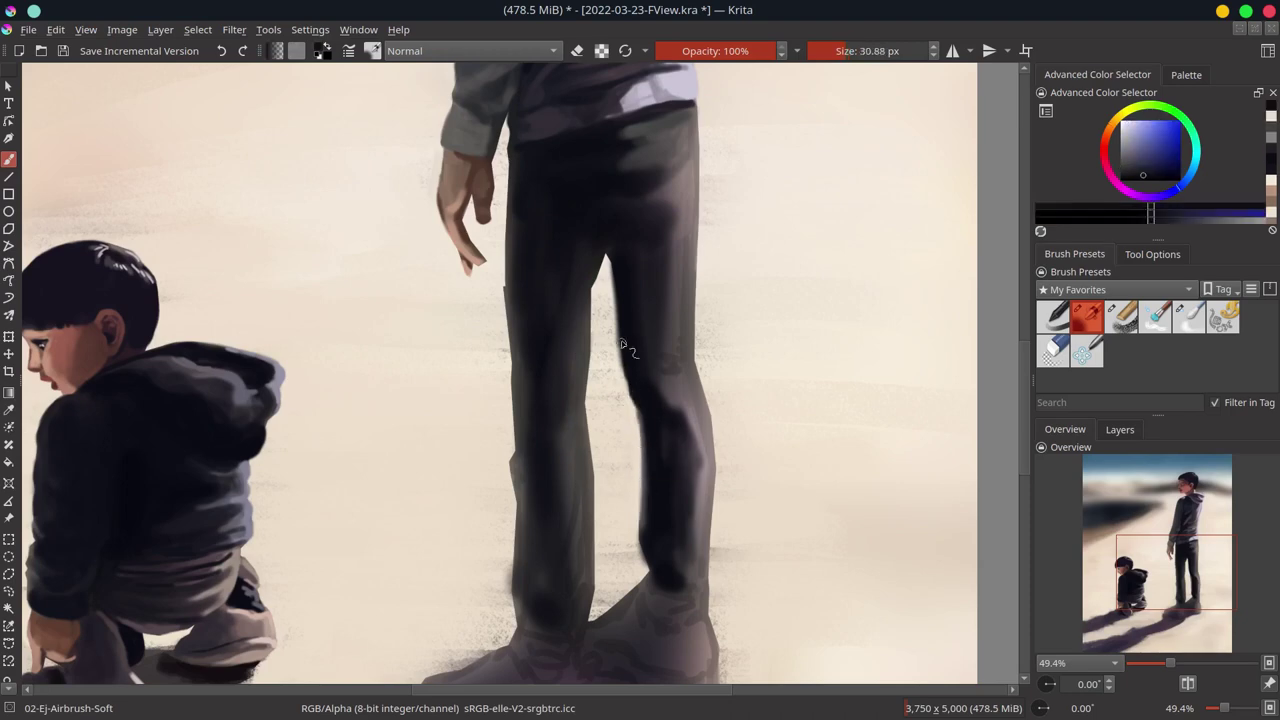
mouse_move(623, 350)
left_mouse_down()
mouse_move(600, 350)
mouse_move(614, 260)
mouse_move(580, 368)
left_mouse_up()
Step: Settle on a darker blue, then shade between the legs and the lower left leg
left_click(614, 260, "ctrl")
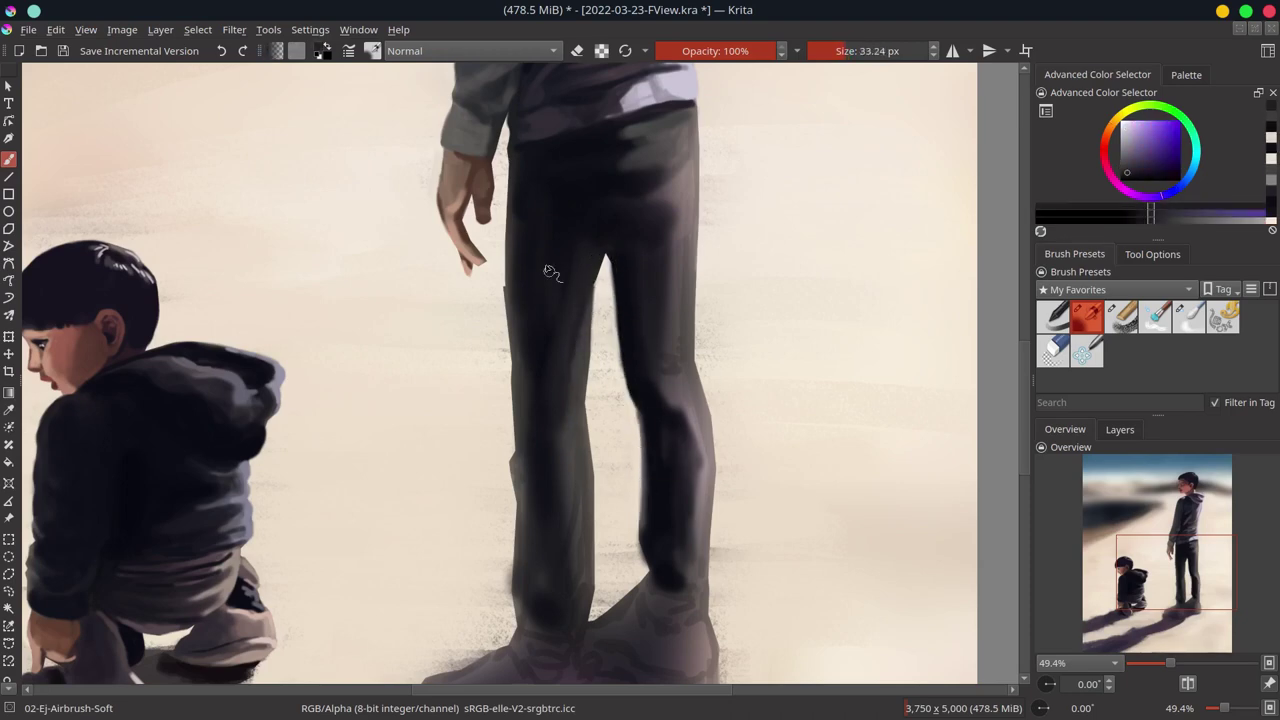
left_click(543, 271, "ctrl")
left_click(538, 207, "ctrl")
left_click(515, 160, "ctrl")
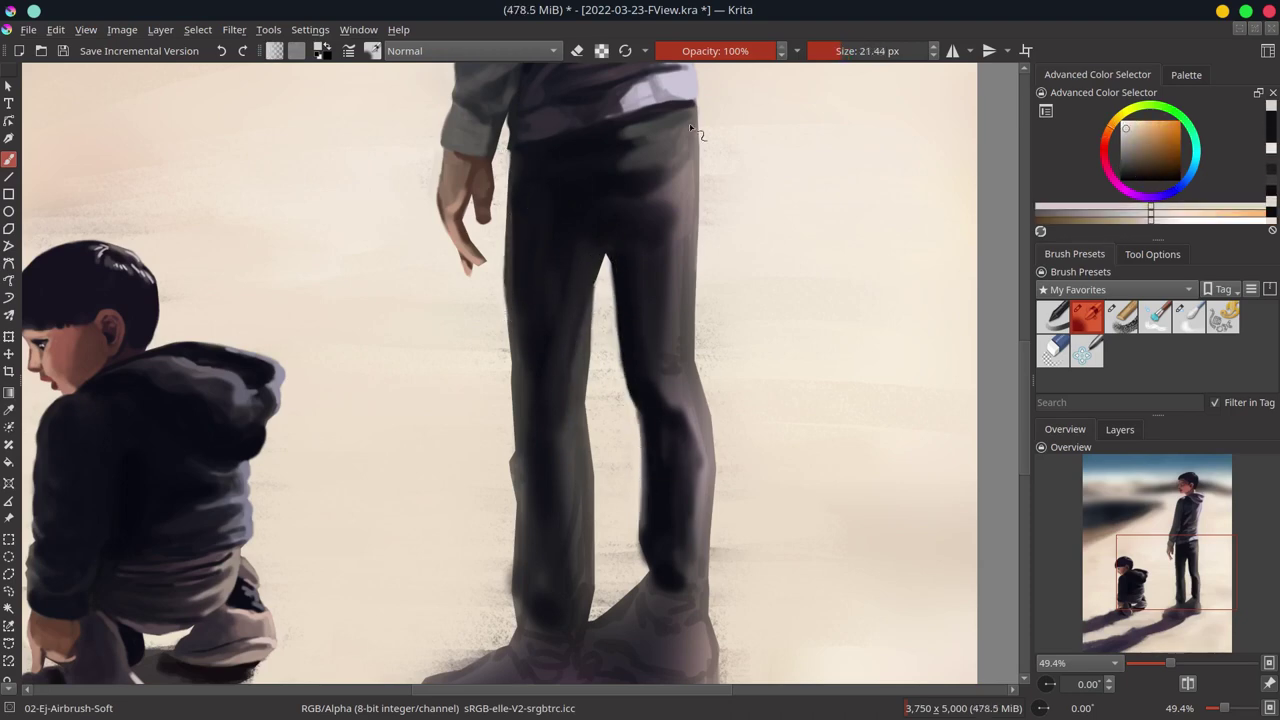
left_click(512, 200, "ctrl")
left_click(509, 258, "ctrl")
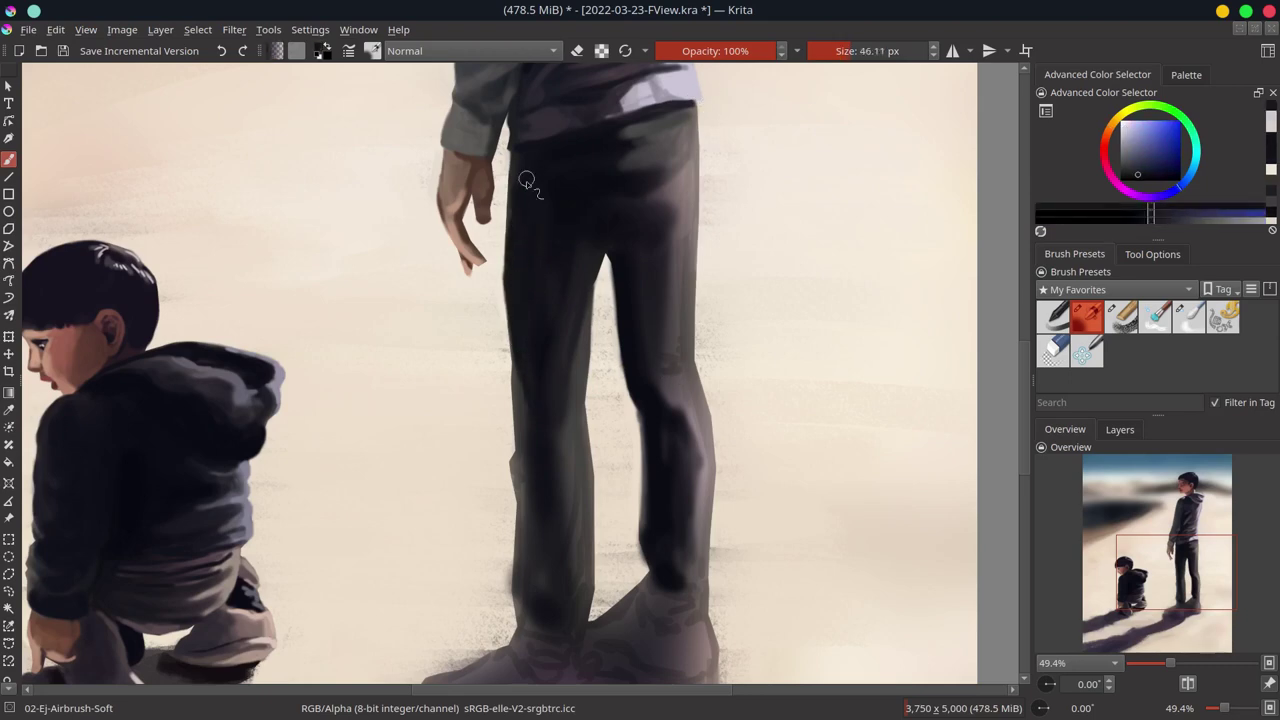
left_click(518, 273, "ctrl")
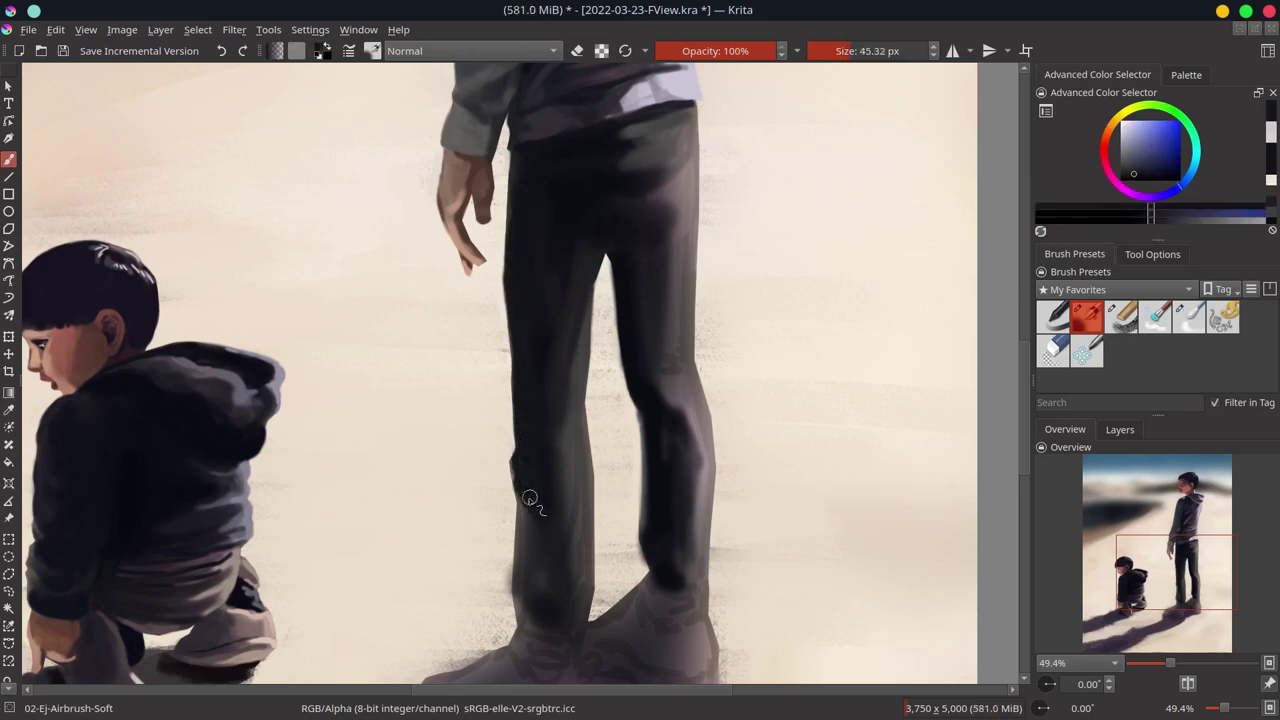
left_click_drag(530, 498, 551, 474)
Step: Shift the view toward the shoes and darken the trouser leg's right edge
left_click_drag(545, 602, 600, 257)
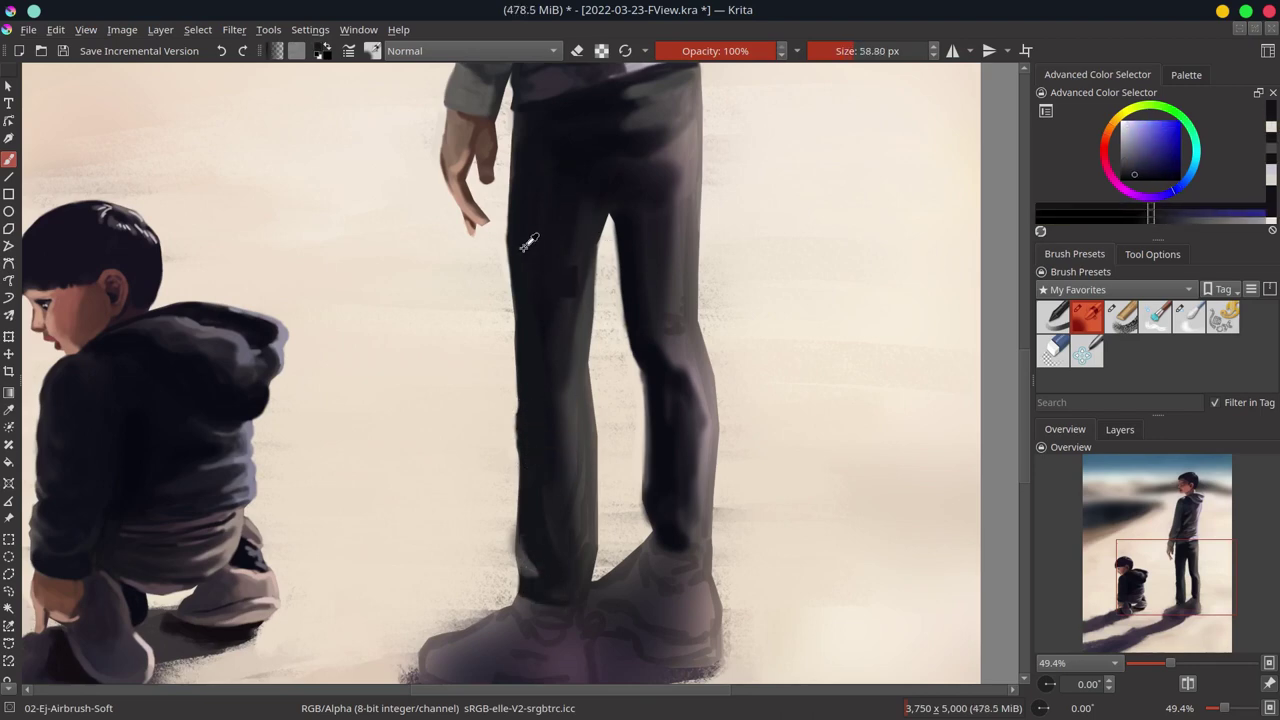
mouse_move(566, 562)
left_mouse_down()
mouse_move(577, 404)
mouse_move(560, 540)
left_mouse_up()
left_click(543, 471, "ctrl")
left_click(566, 443, "ctrl")
left_click_drag(566, 443, 596, 527)
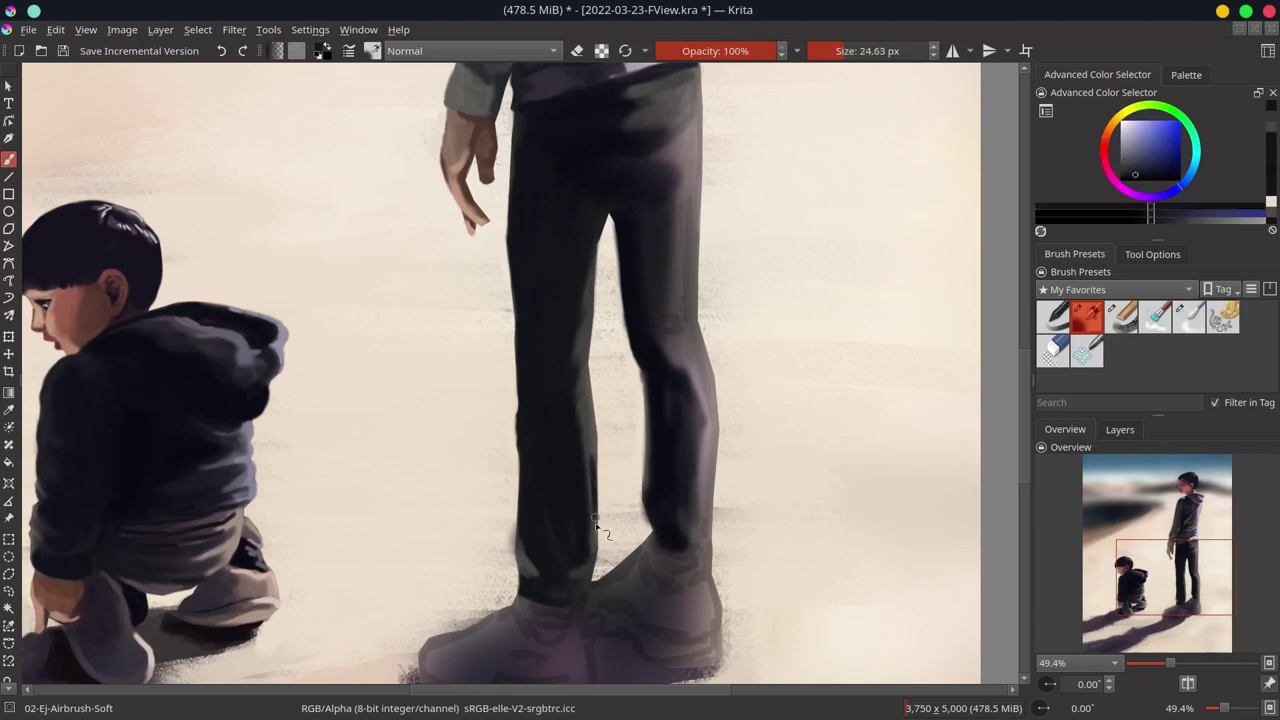
left_click(602, 423, "ctrl")
Step: Resize the brush, sample a dark reddish-brown, and save the painting
scroll(600, 300, "down", 1)
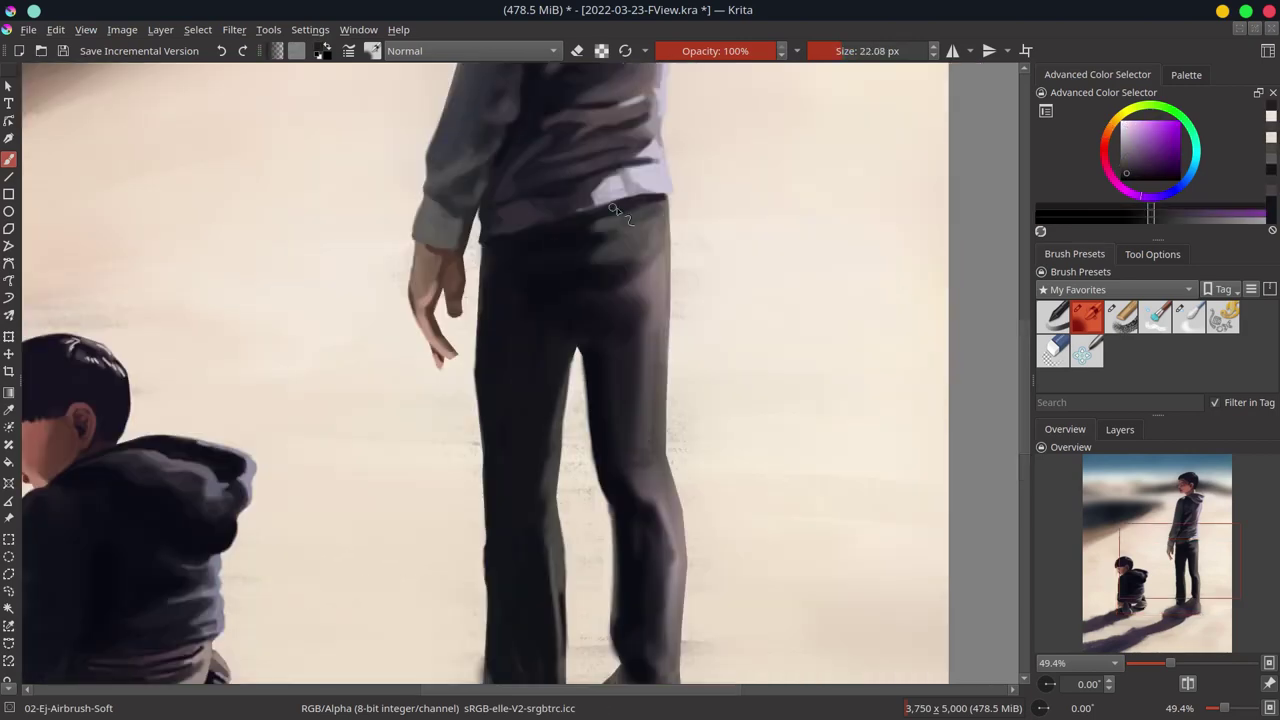
key("bracketright")
key("bracketright")
key("bracketright")
left_click(569, 603, "ctrl")
key("bracketleft")
key("bracketleft")
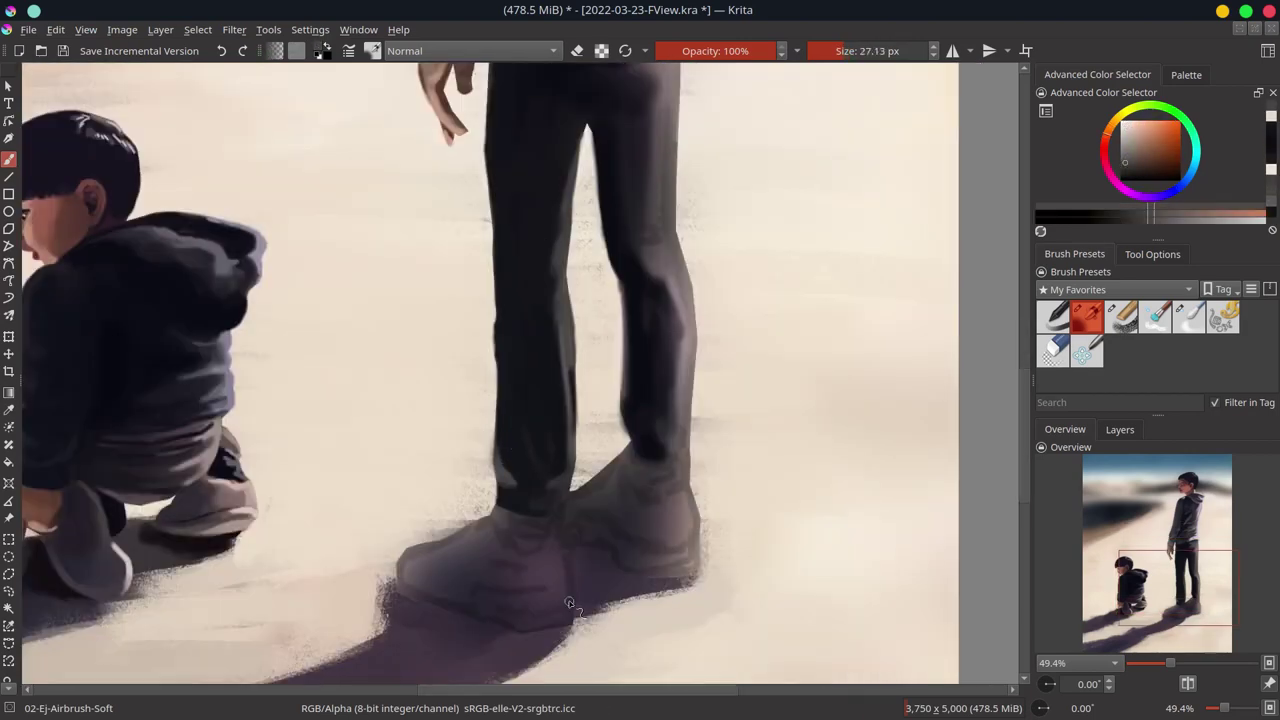
key("ctrl+s")
Step: Add dark red and dark blue shading to the trousers, including past the knee
scroll(569, 603, "up", 2)
left_click(638, 183, "ctrl")
left_click_drag(650, 115, 638, 183)
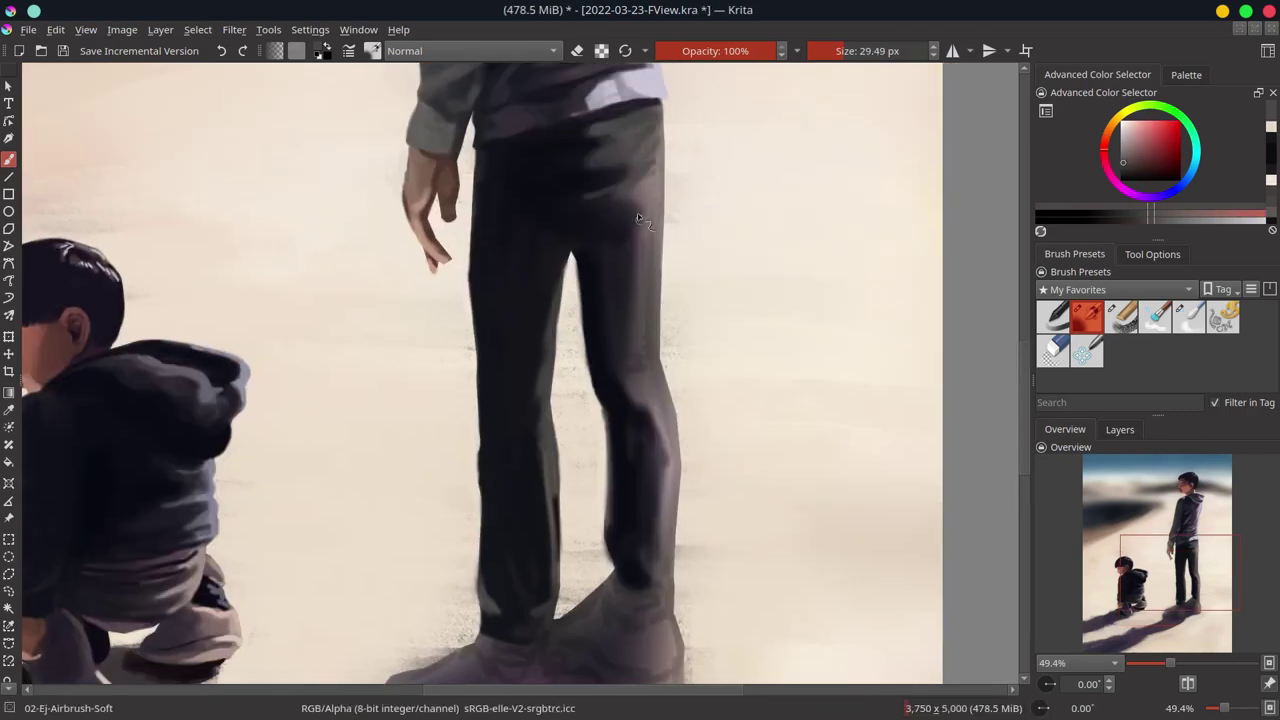
left_click_drag(644, 342, 666, 404)
left_click(662, 190, "ctrl")
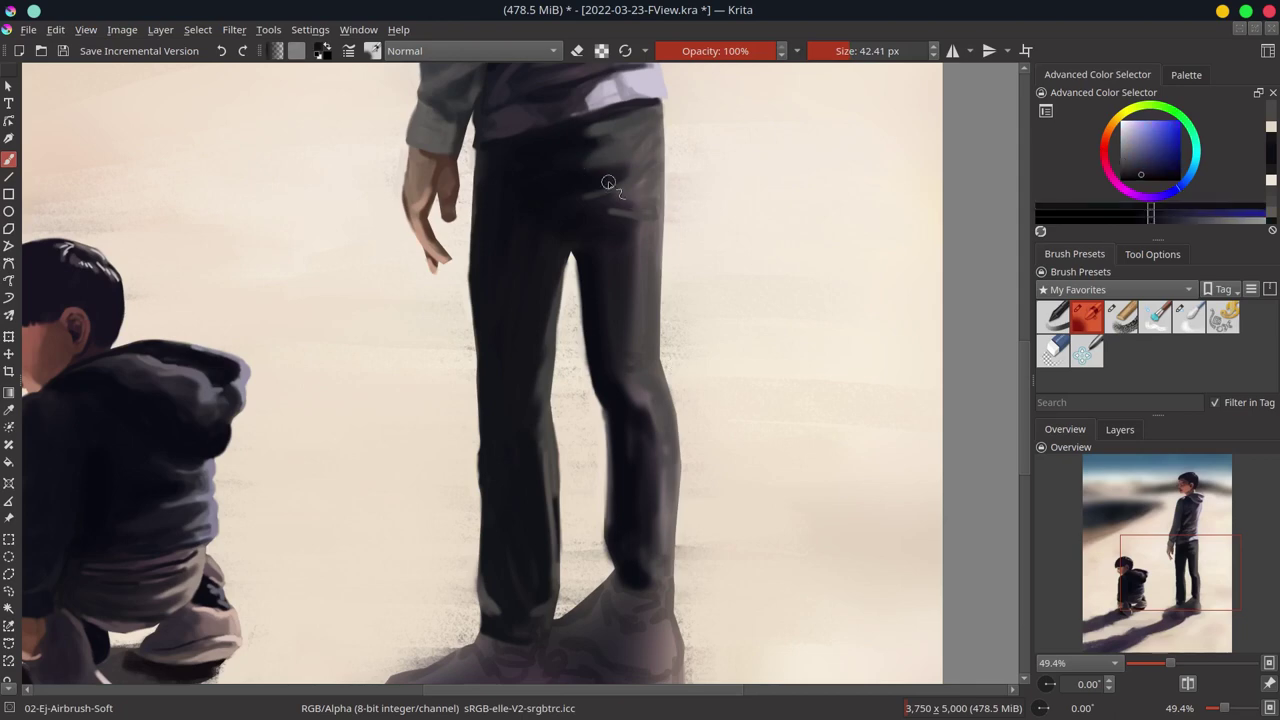
mouse_move(580, 195)
left_mouse_down()
mouse_move(638, 225)
mouse_move(609, 186)
left_mouse_up()
Step: Re-sample the dark trouser colour and paint broad dark strokes down the leg
left_click(598, 210, "ctrl")
left_click(583, 152, "ctrl")
left_click(616, 197, "ctrl")
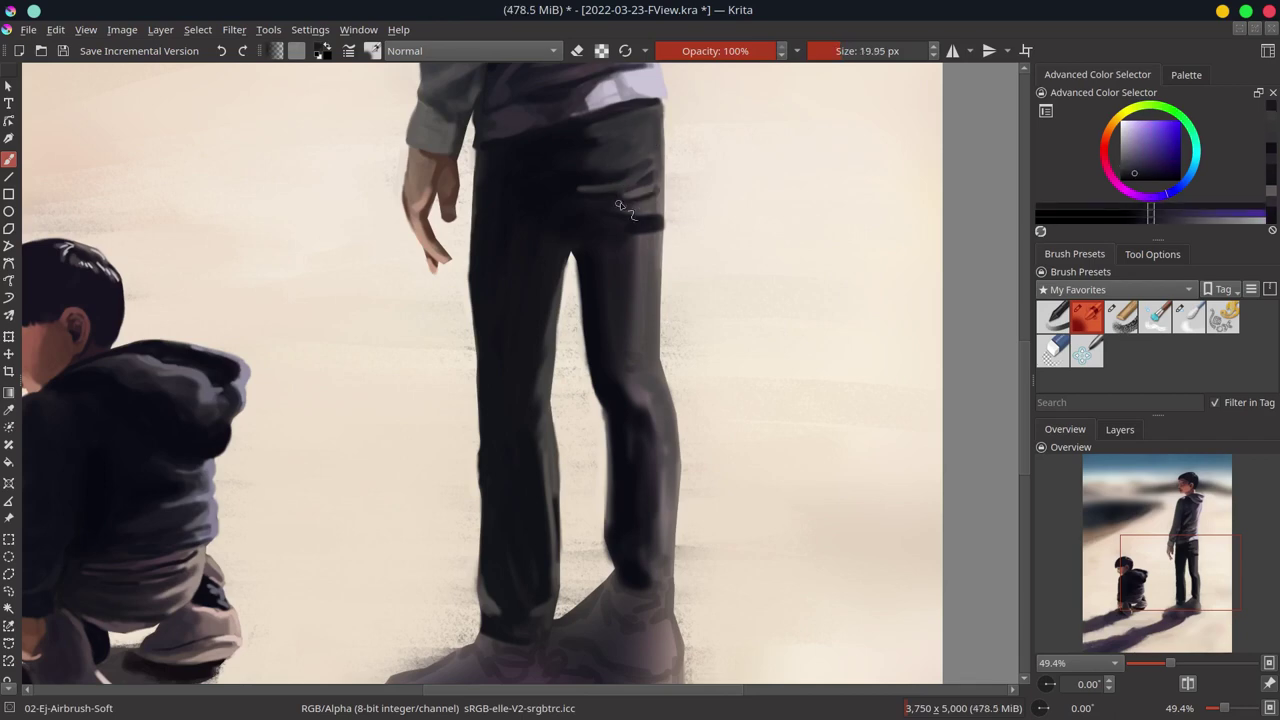
left_click(604, 180, "ctrl")
mouse_move(590, 229)
left_mouse_down()
mouse_move(636, 258)
mouse_move(626, 481)
mouse_move(612, 478)
left_mouse_up()
left_click(624, 244, "ctrl")
Step: Shade the man's trousers and add a light pink highlight near the top
left_click(651, 437, "ctrl")
left_click(638, 280, "ctrl")
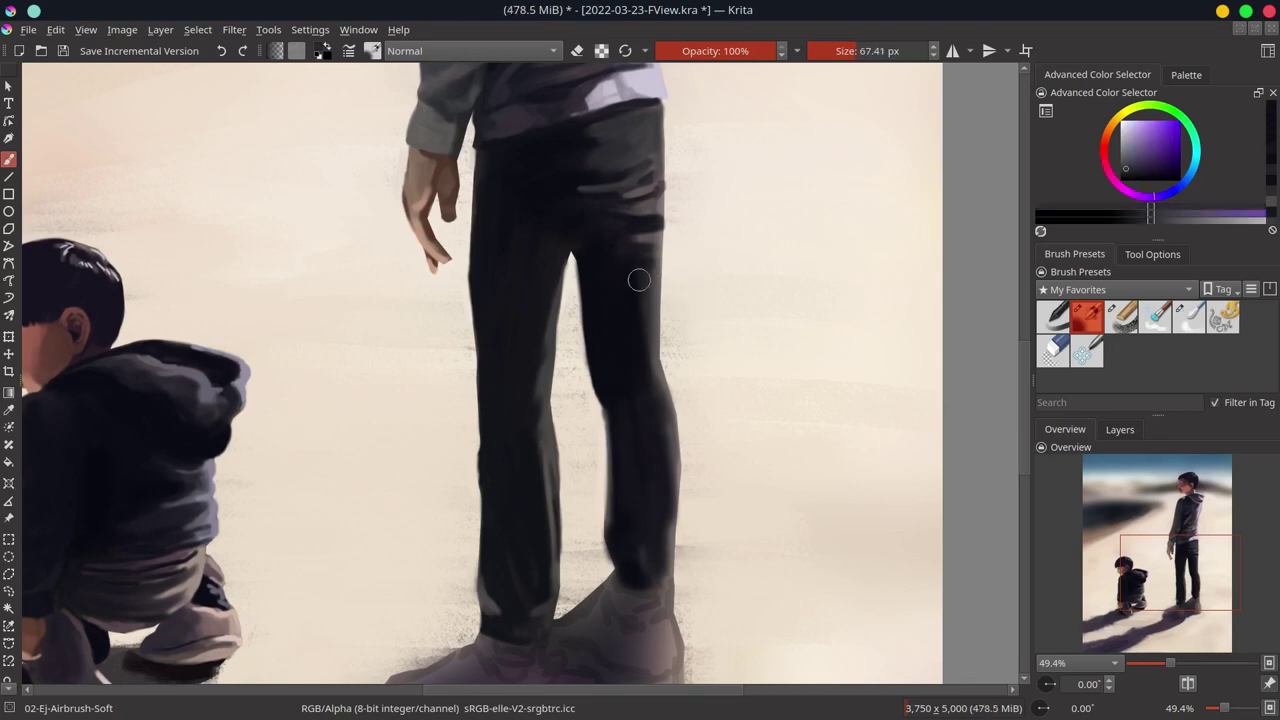
left_click(650, 340, "ctrl")
left_click_drag(662, 310, 666, 250)
left_click(668, 228, "ctrl")
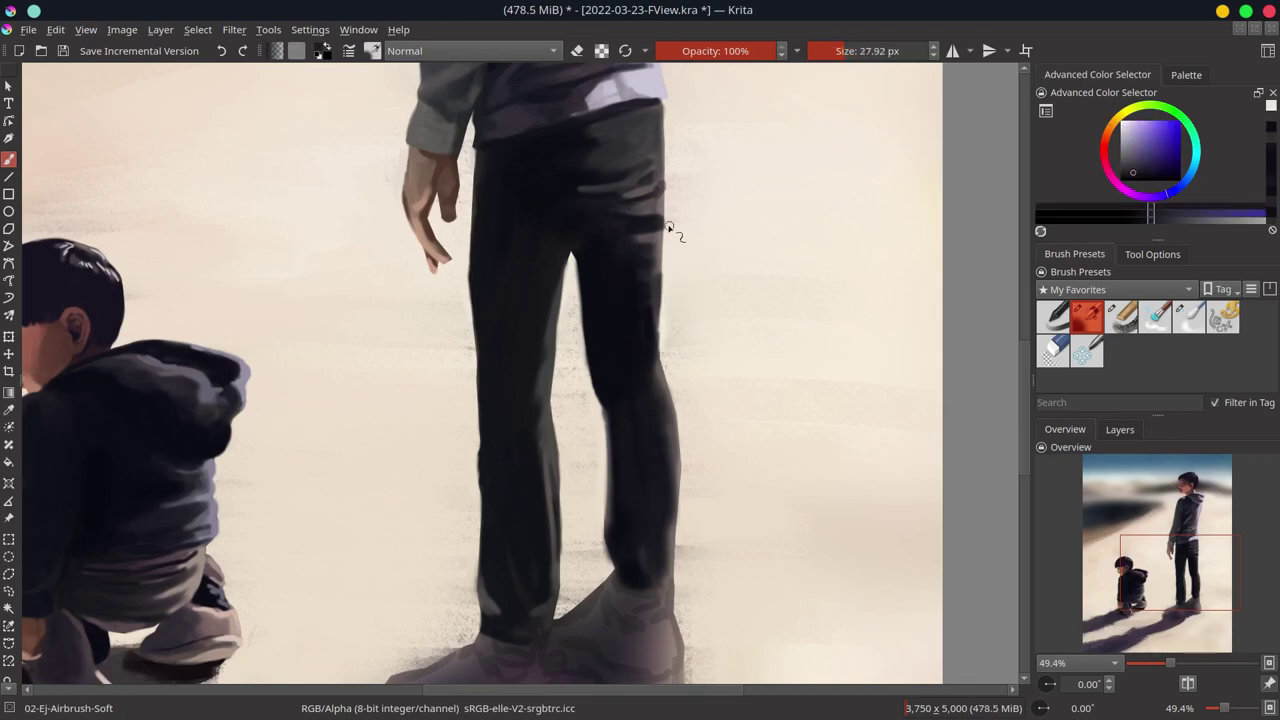
left_click(669, 271, "ctrl")
left_click_drag(669, 177, 662, 160)
left_click(670, 150, "ctrl")
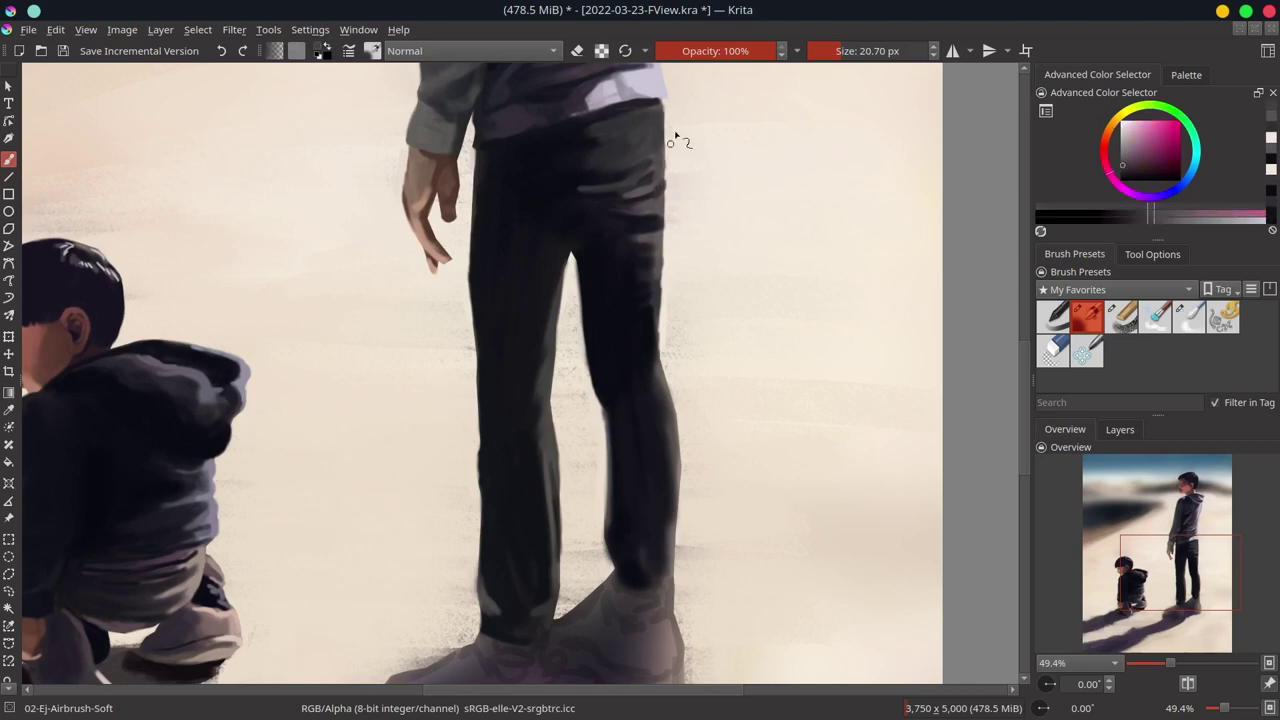
Step: Paint a dark navy stroke onto the man's shoe and save the painting
left_click(640, 390, "ctrl")
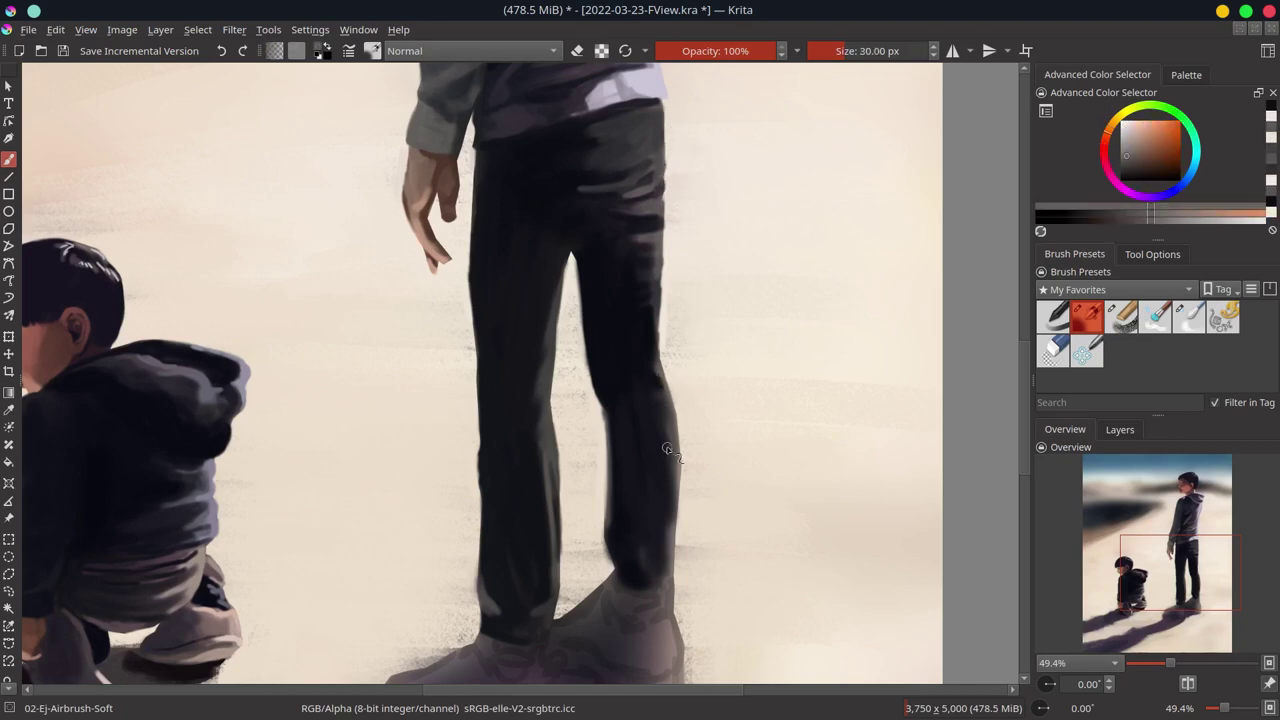
left_click_drag(716, 470, 712, 392)
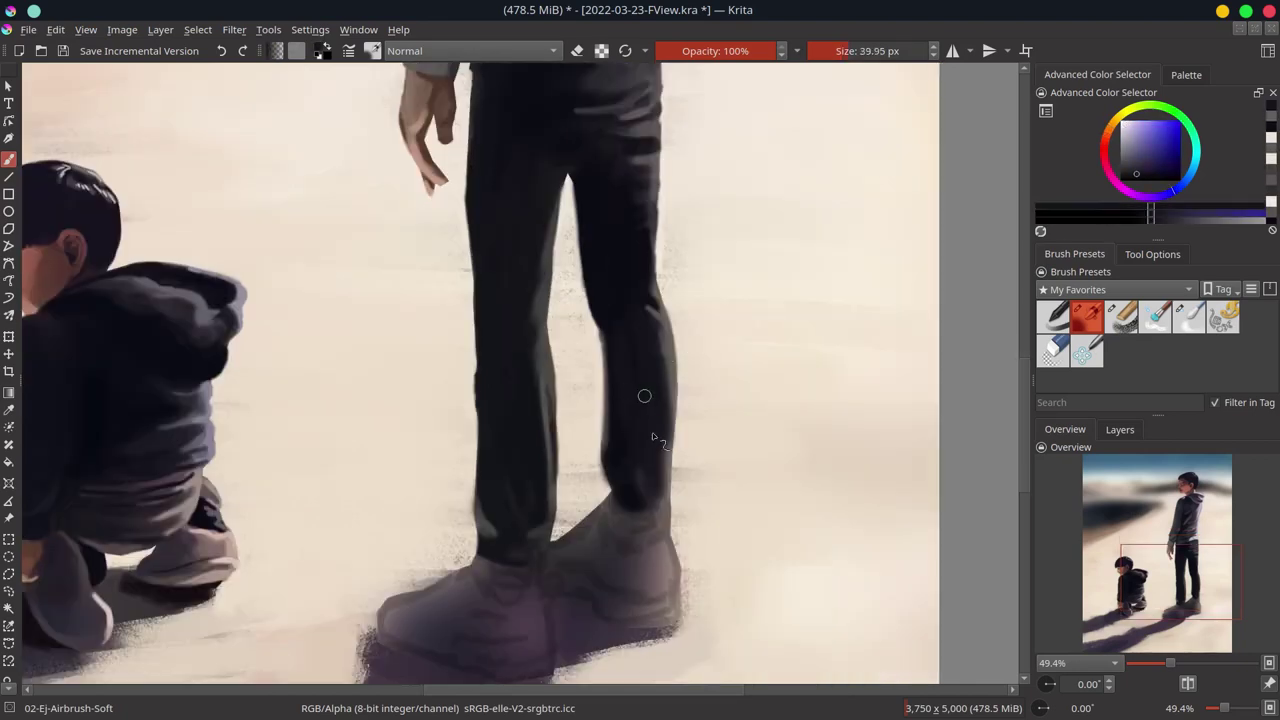
left_click(652, 432, "ctrl")
left_click(680, 457, "ctrl")
left_click(636, 460, "ctrl")
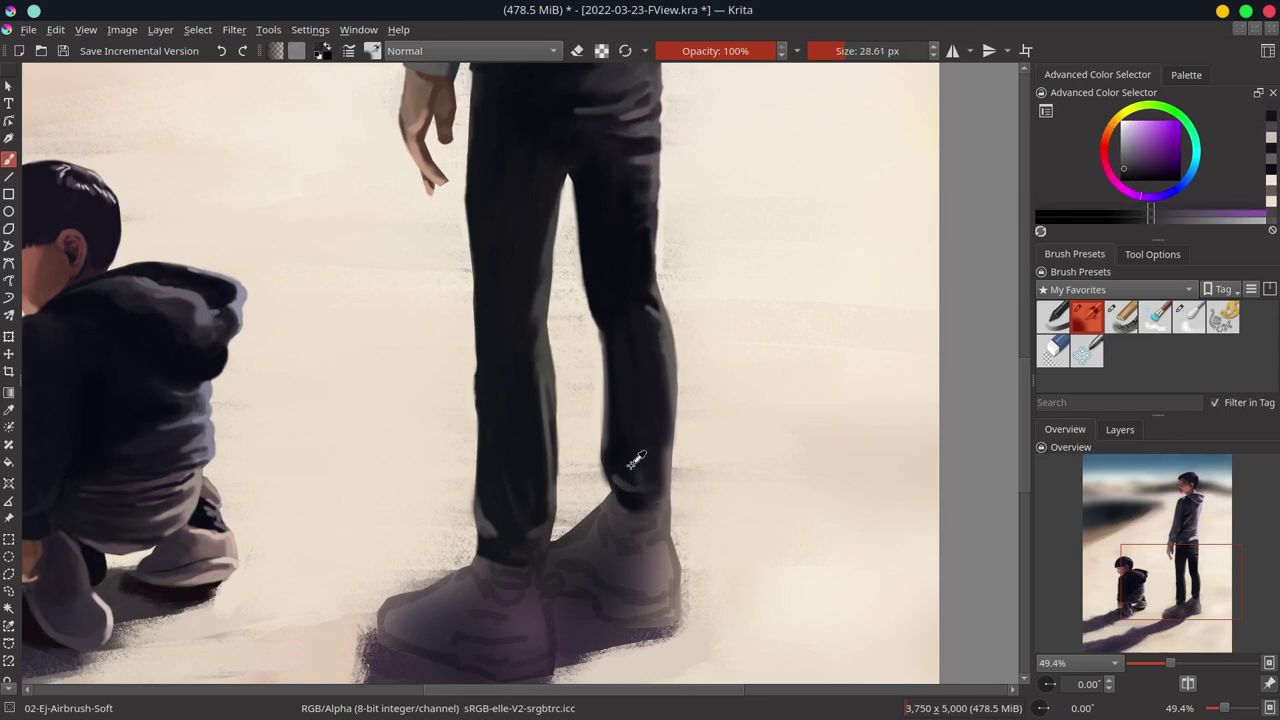
left_click(694, 420, "ctrl")
left_click(686, 357, "ctrl")
left_click(642, 515, "ctrl")
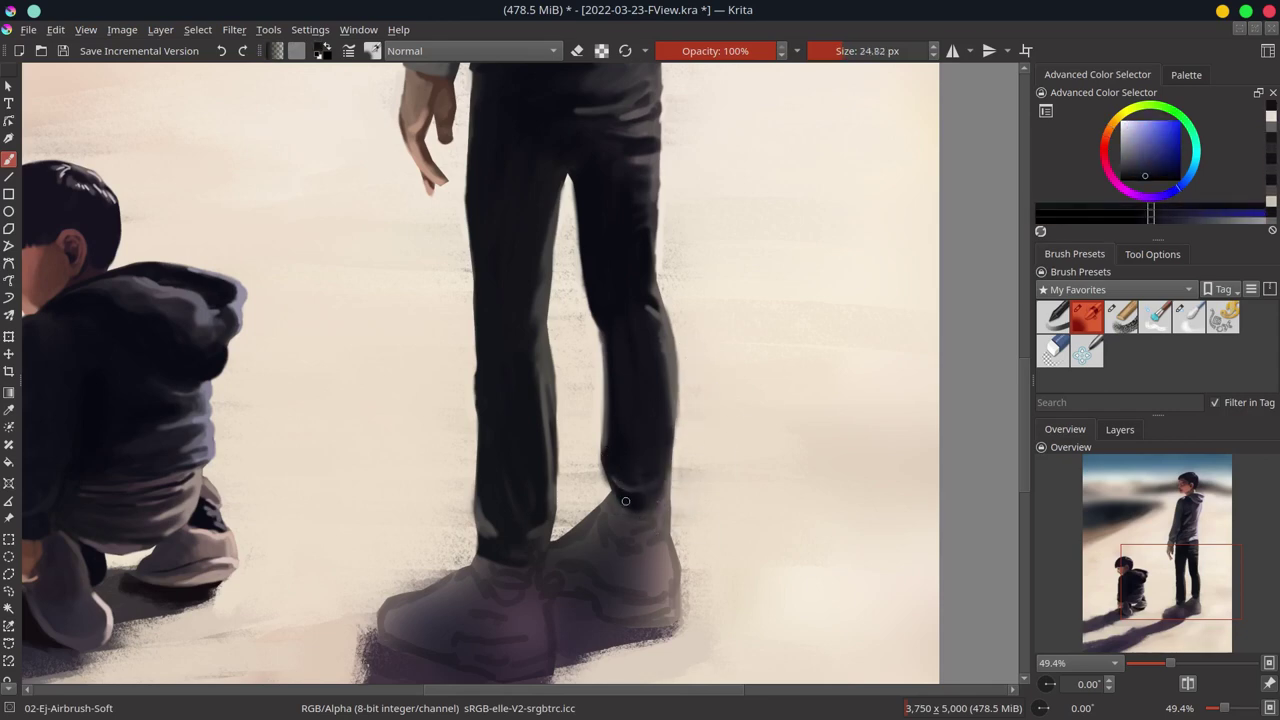
left_click_drag(610, 504, 660, 516)
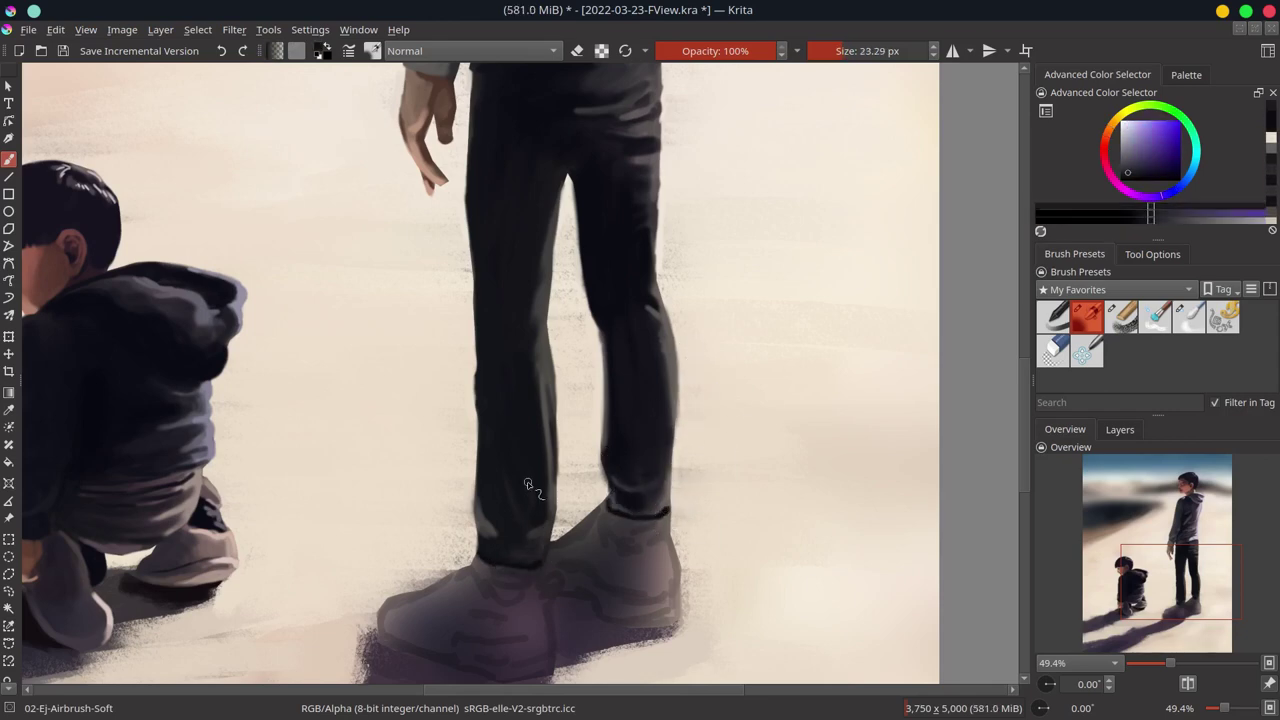
key("ctrl+s")
Step: Fit the whole page, sample the boy's skin tone, and show the layers list
key("2")
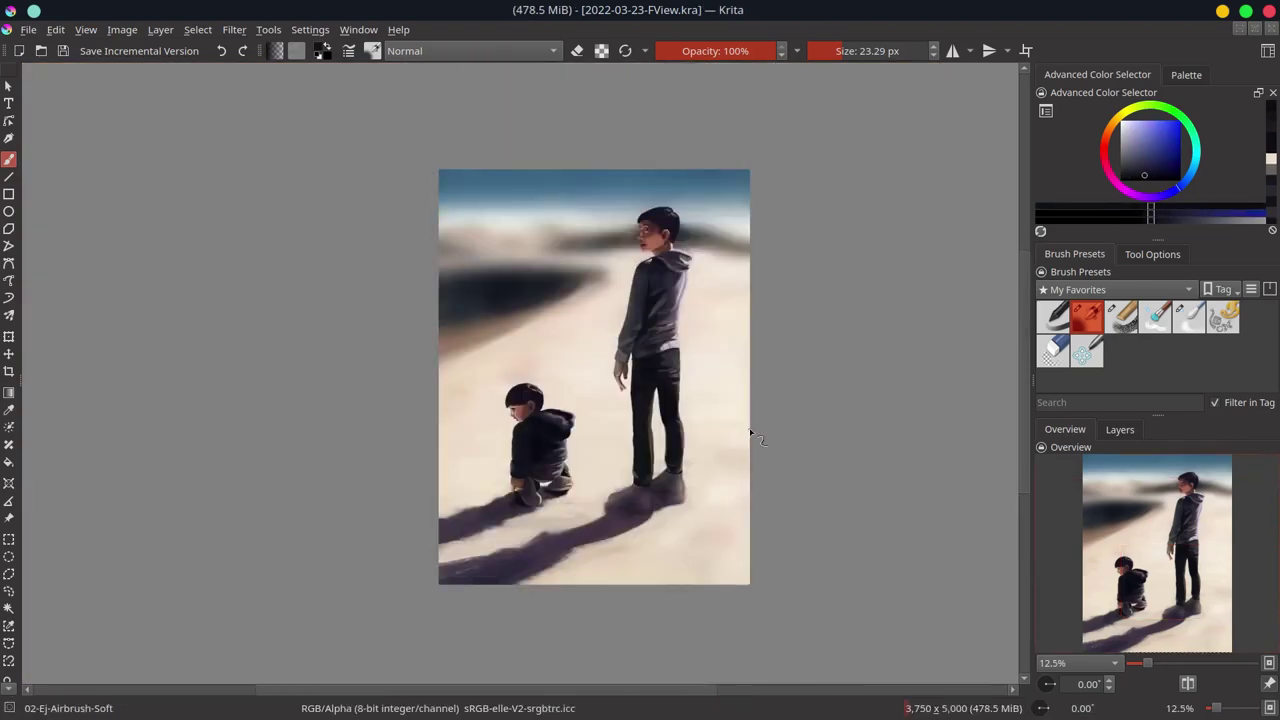
scroll(655, 235, "up", 10)
left_click(608, 232, "ctrl")
scroll(607, 226, "down", 5)
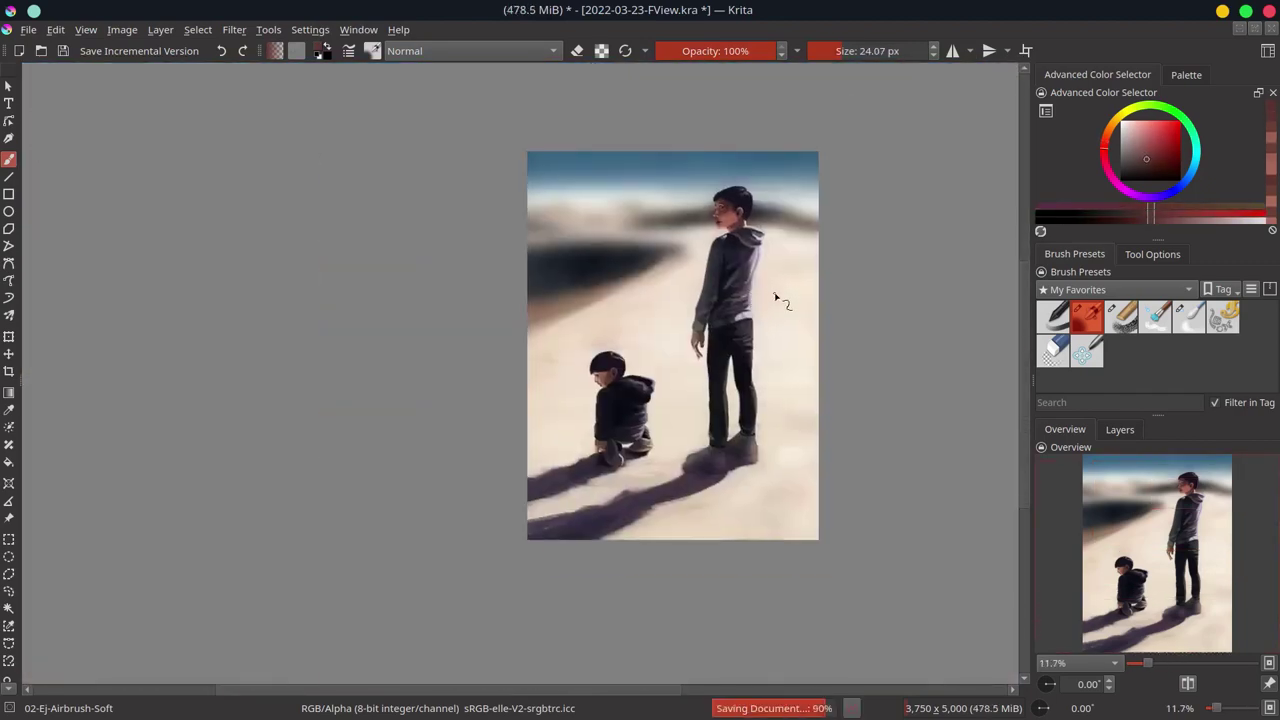
left_click(1120, 429)
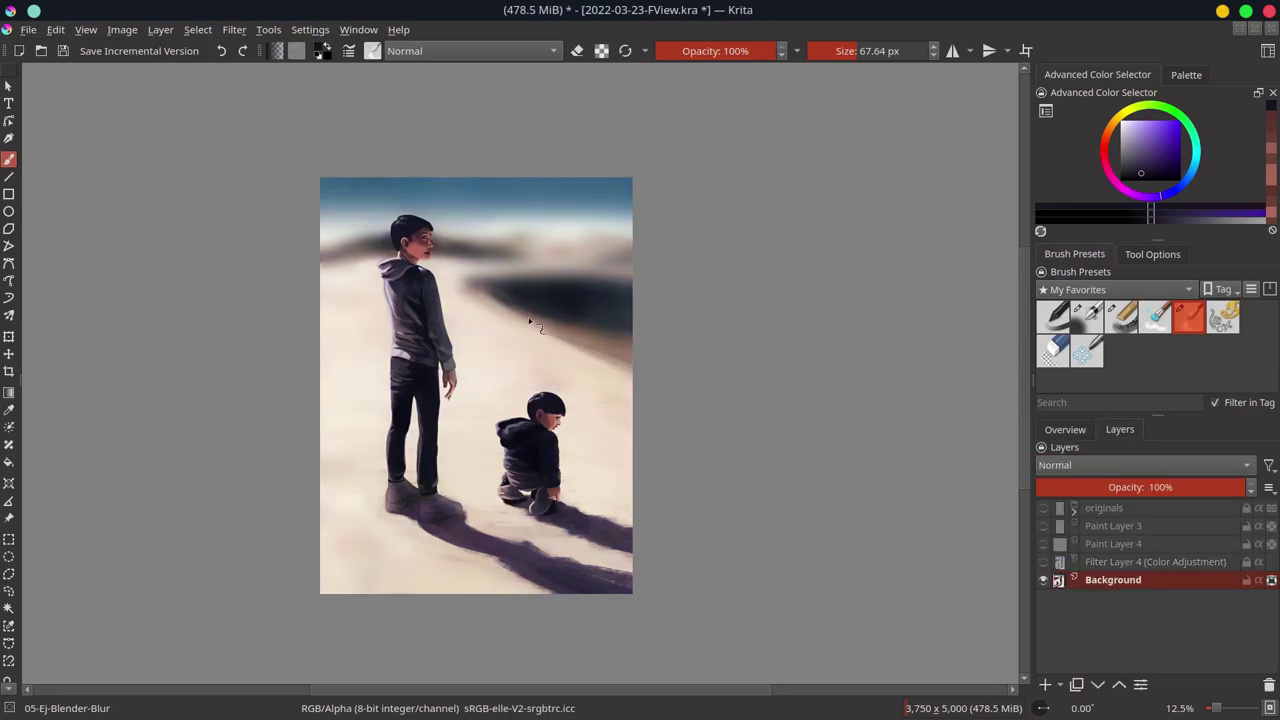
Step: Lasso the sky, apply an HSV adjustment with Hue 20, and deselect
left_click_drag(651, 228, 292, 146)
left_click(234, 29)
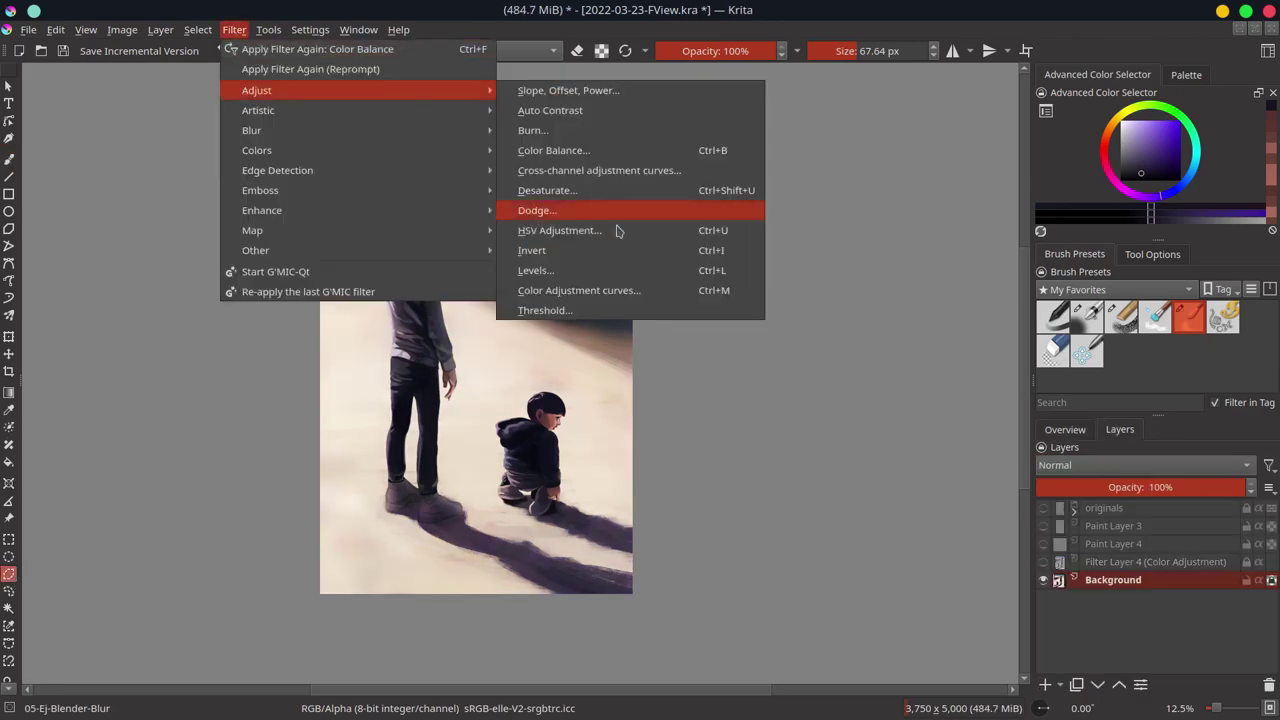
left_click(560, 229)
left_click_drag(943, 263, 959, 263)
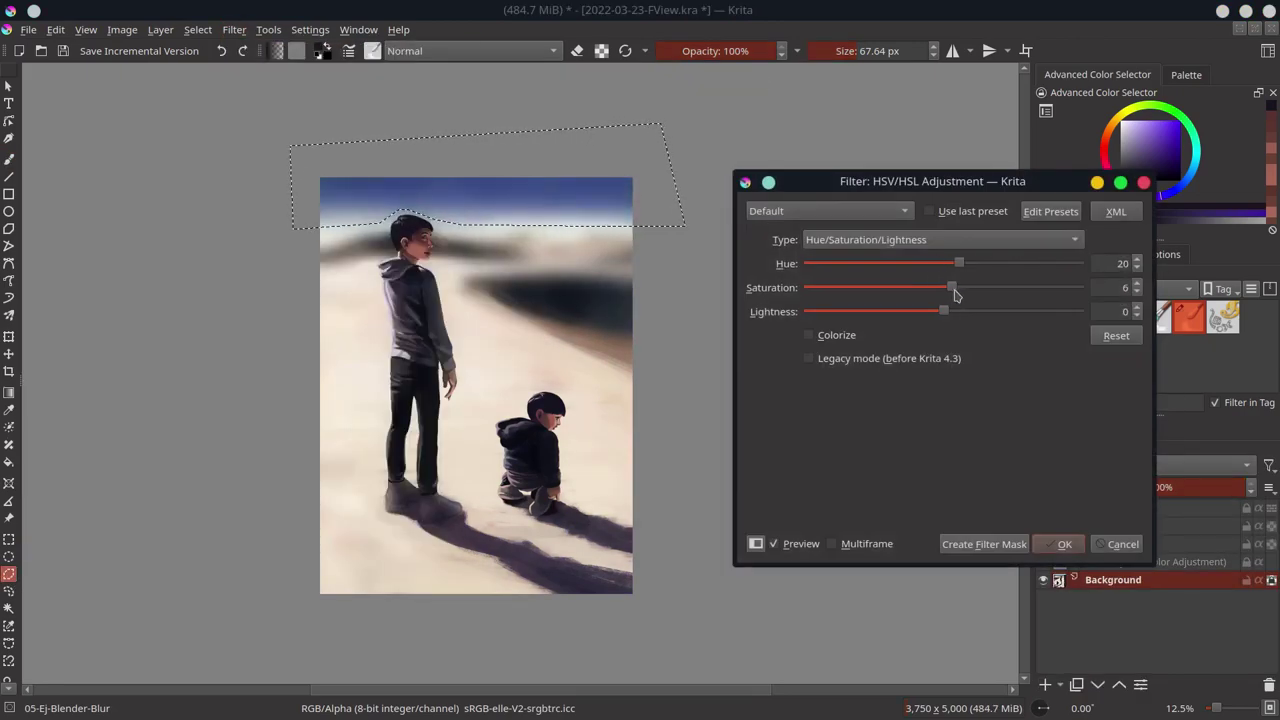
key("Return")
key("ctrl+shift+a")
scroll(797, 505, "down", 2)
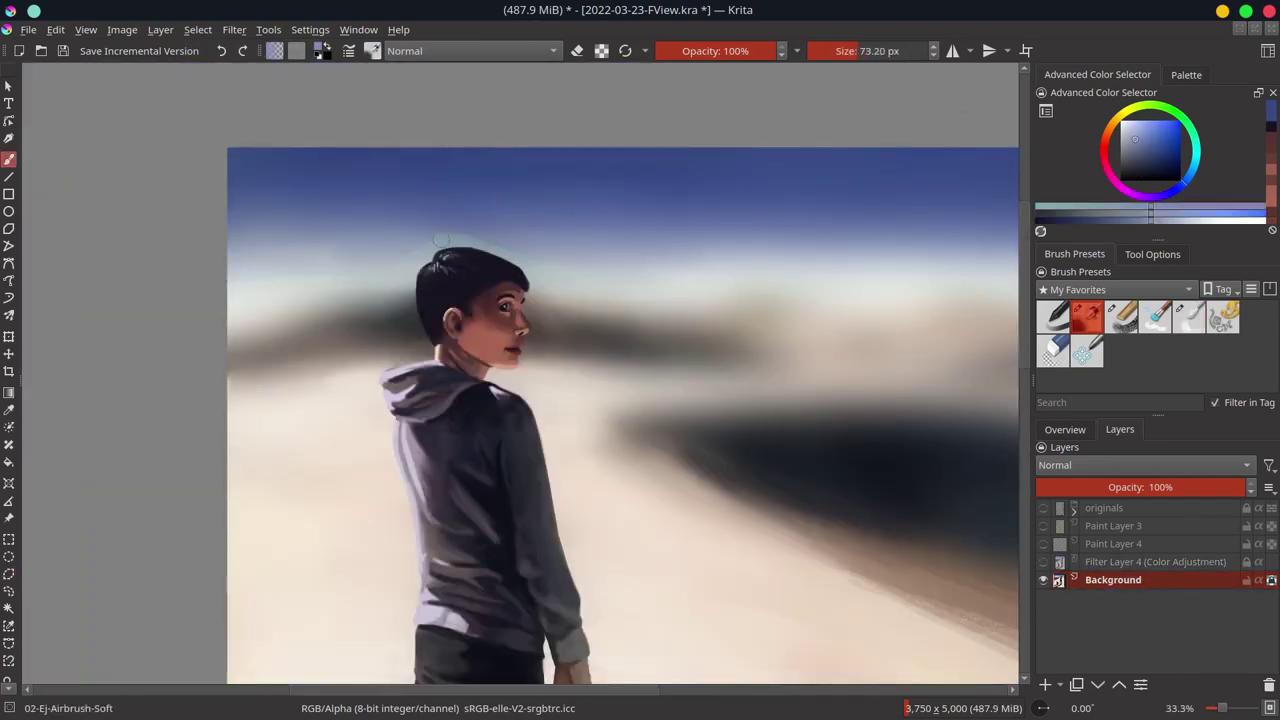
key("/")
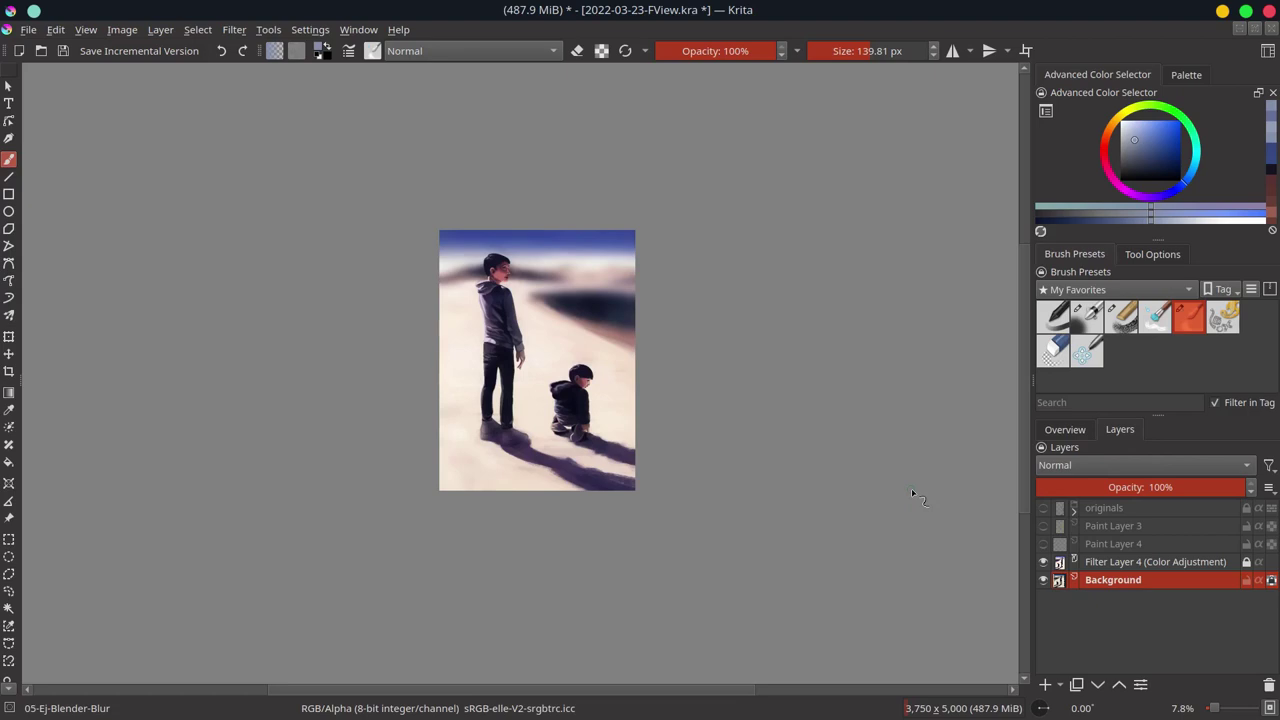
Step: Save the painting and darken the left shoe with a dark blue stroke
left_click(62, 50)
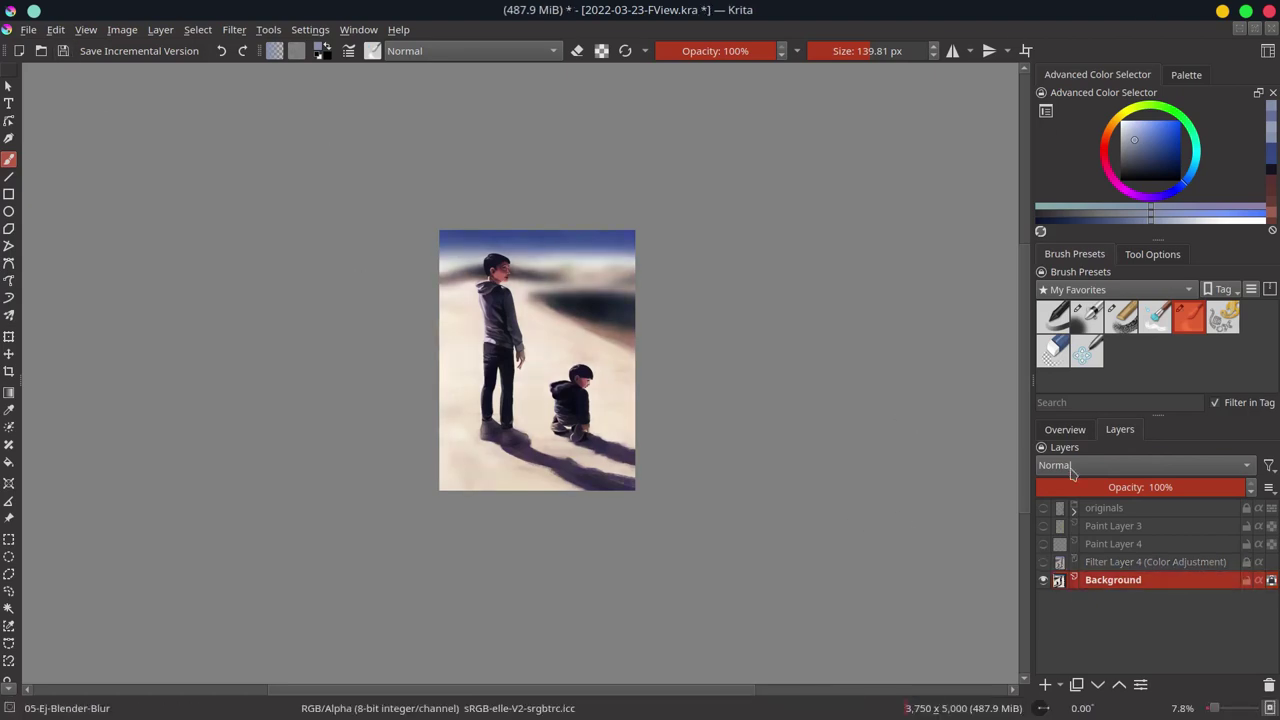
left_click(1065, 429)
key("ctrl+s")
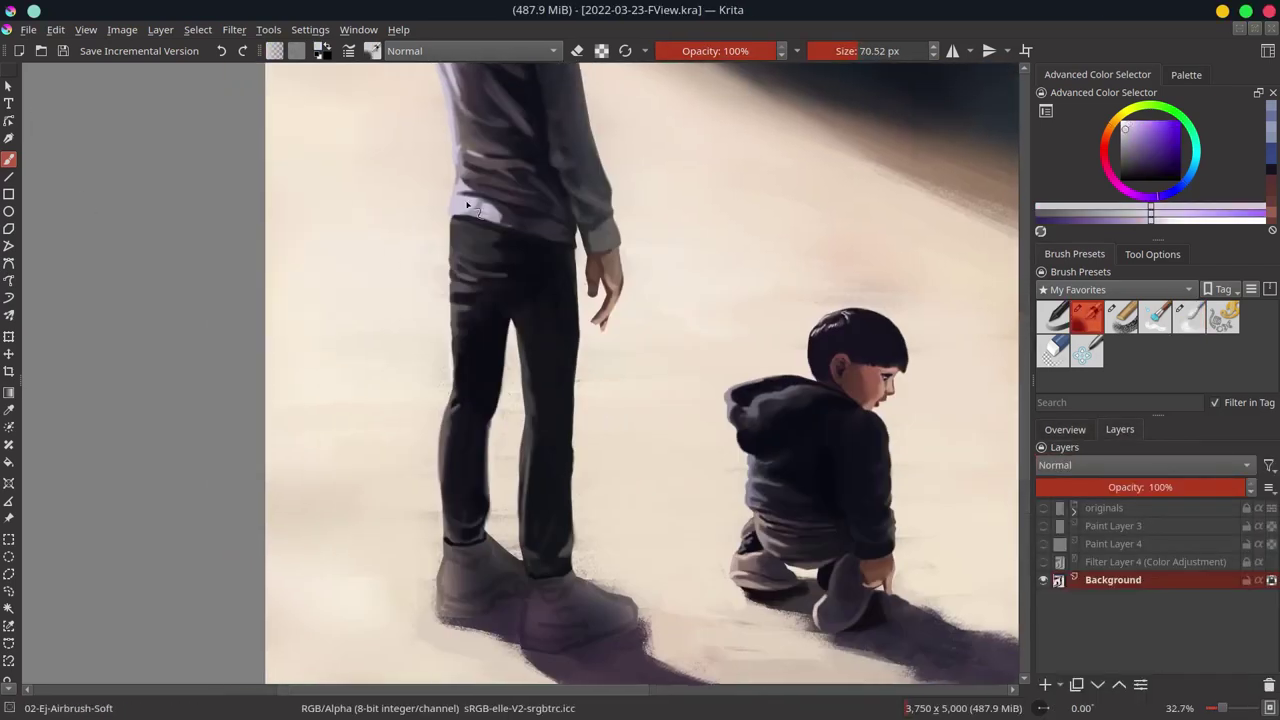
left_click(456, 591, "ctrl")
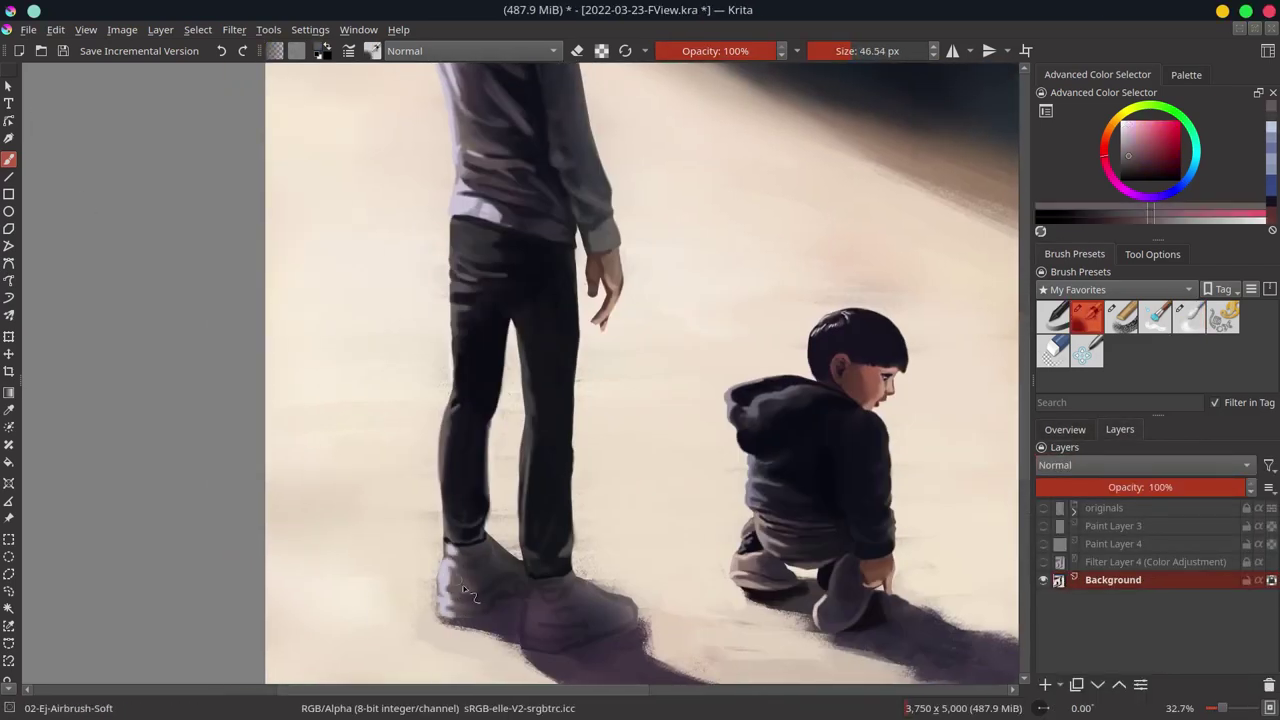
left_click(510, 218, "ctrl")
left_click_drag(470, 556, 512, 566)
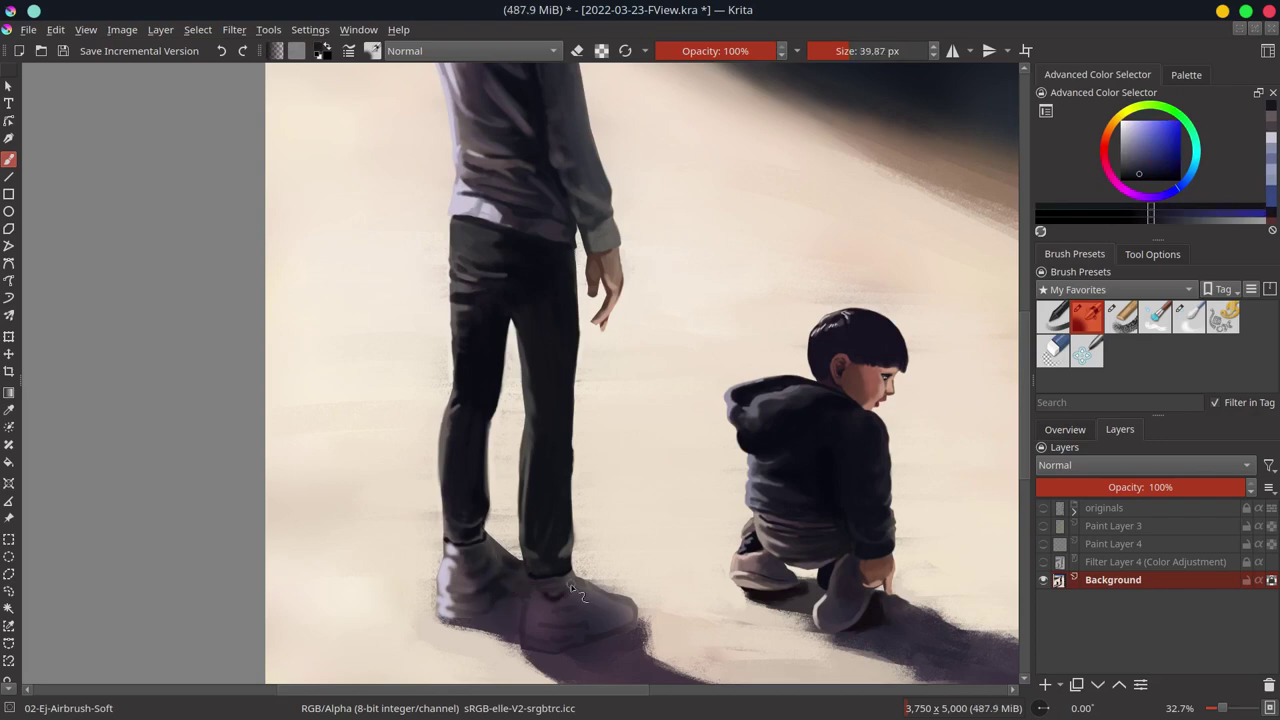
Step: Paint a dark shadow under the right shoe and a light lavender highlight on it
left_click(587, 600, "ctrl")
left_click(565, 625, "ctrl")
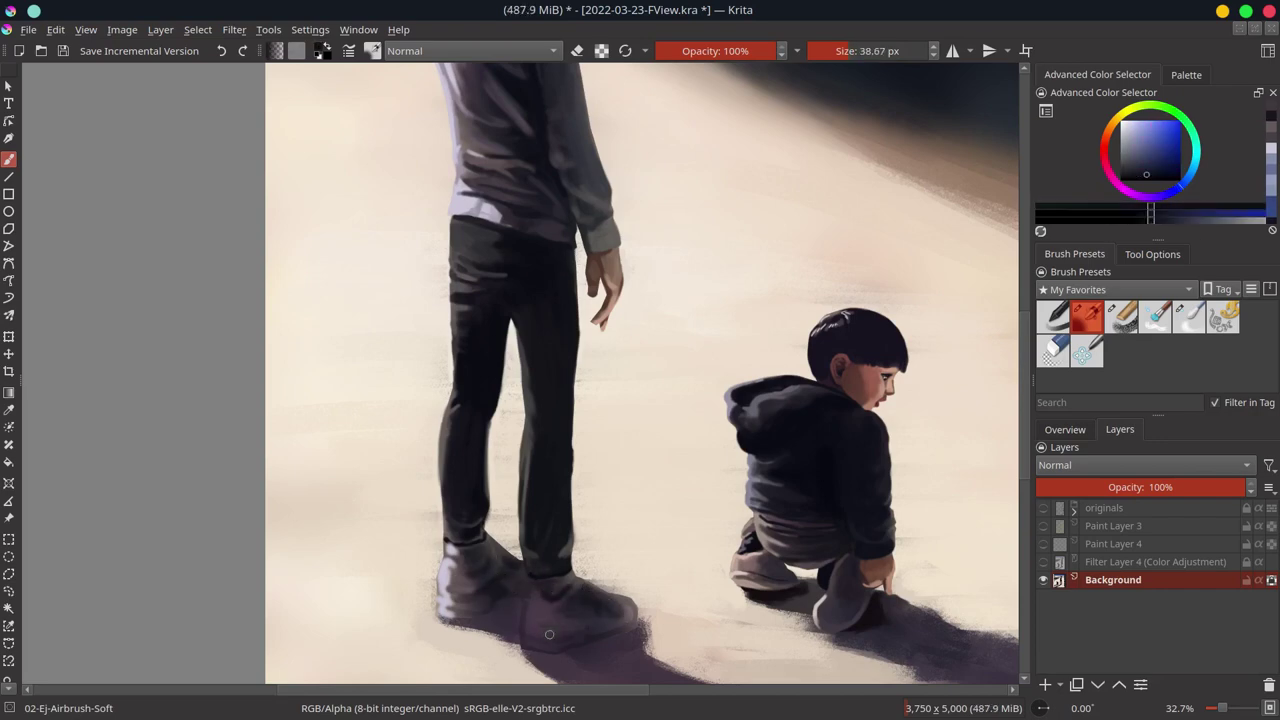
left_click_drag(528, 636, 568, 634)
left_click(584, 641, "ctrl")
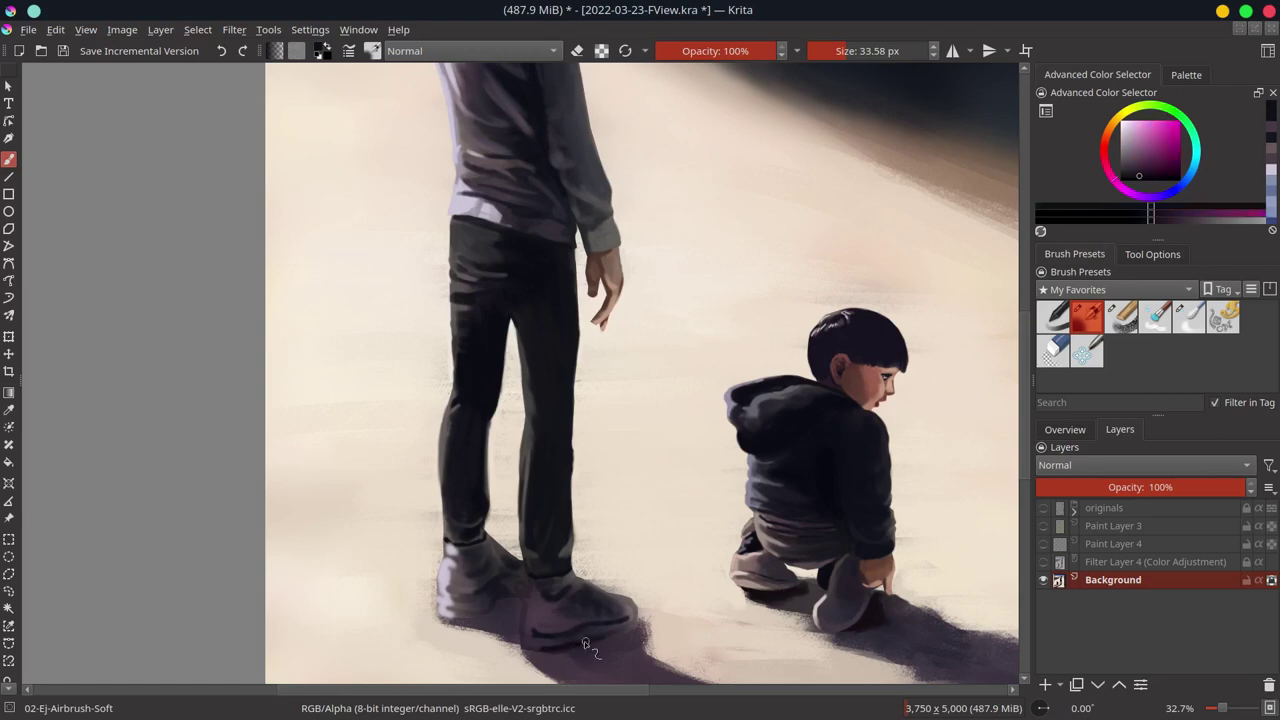
left_click(528, 580, "ctrl")
left_click_drag(530, 585, 530, 610)
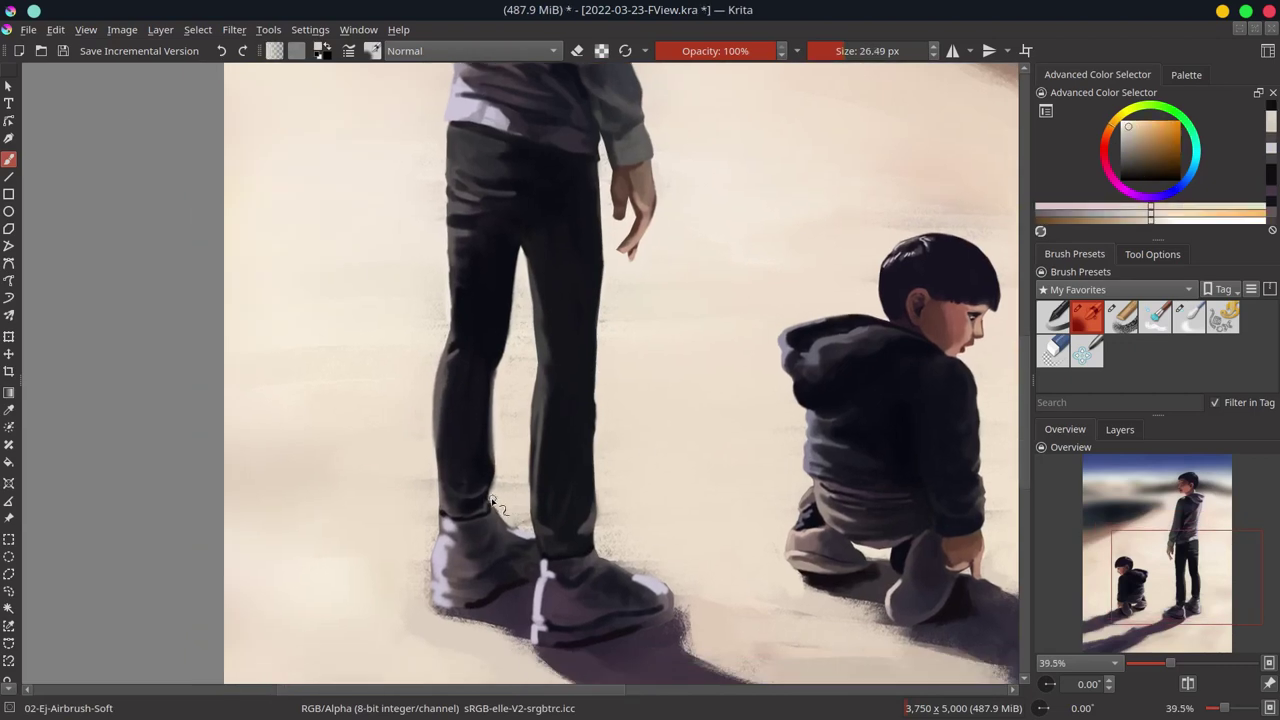
Step: Sample navy, mauve, lavender and peach tones from the trousers, shoes and sand
left_click(462, 515, "ctrl")
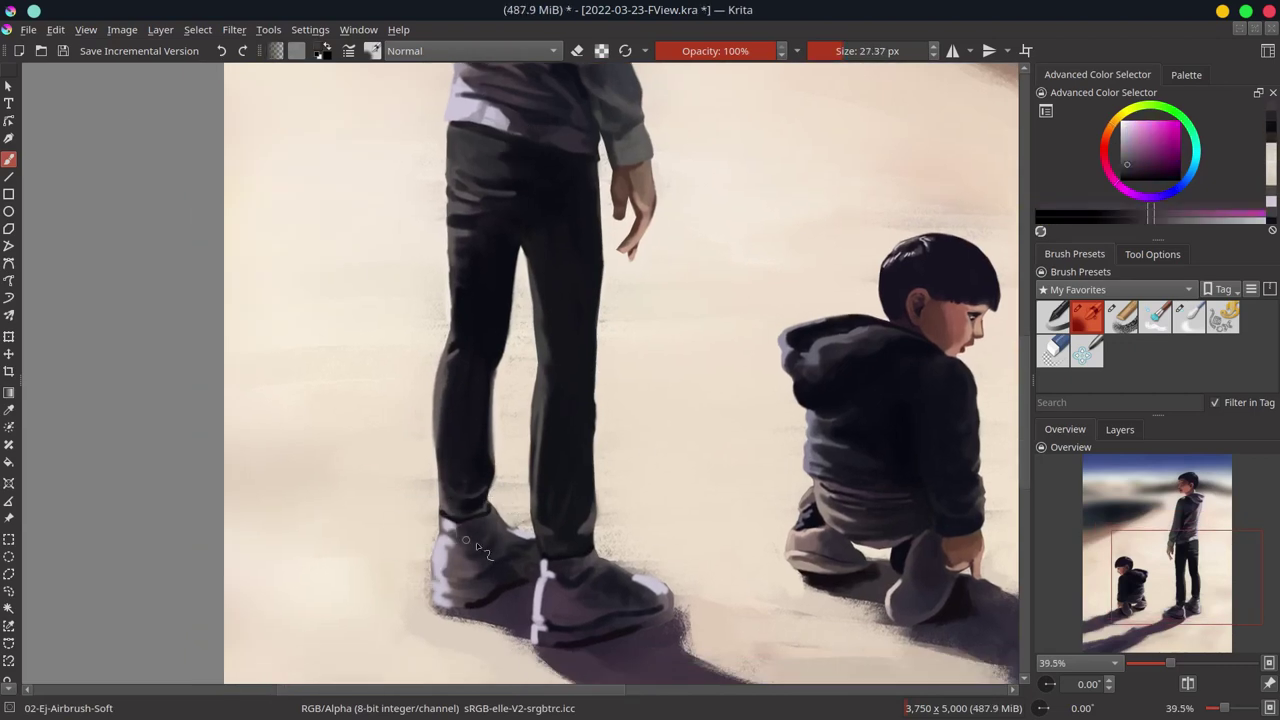
left_click(510, 585, "ctrl")
left_click(484, 543, "ctrl")
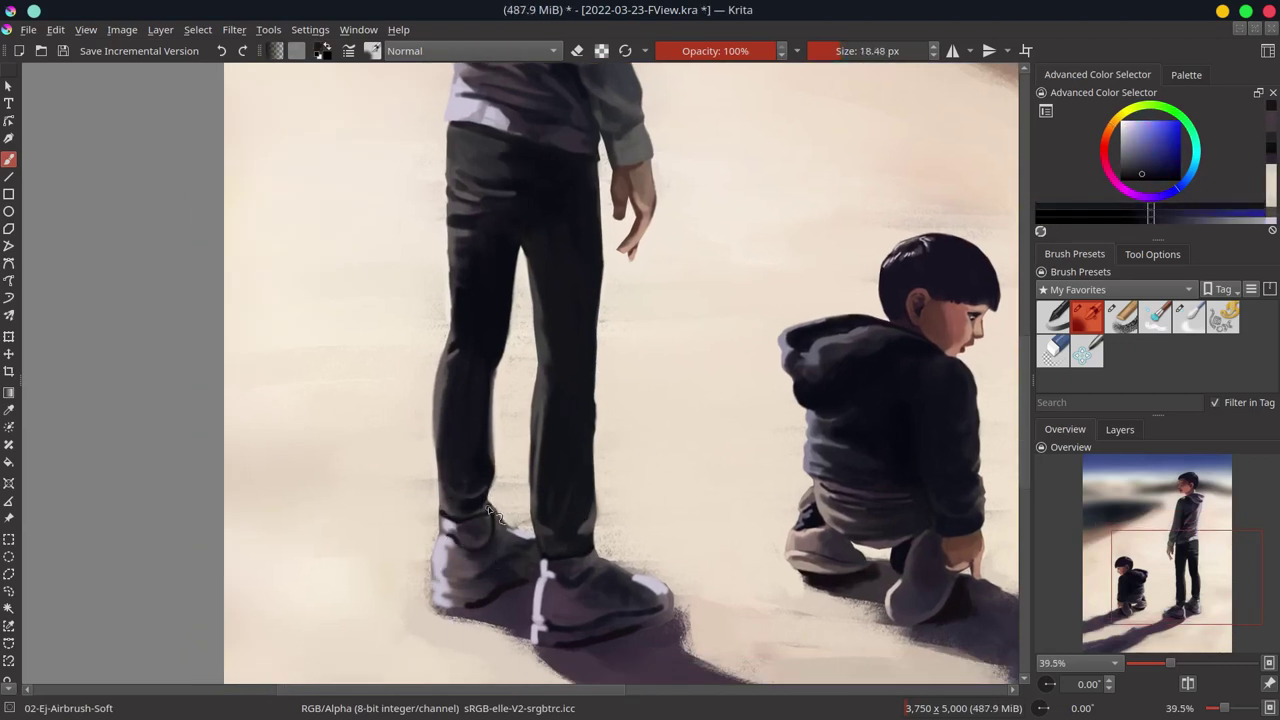
left_click(492, 538, "ctrl")
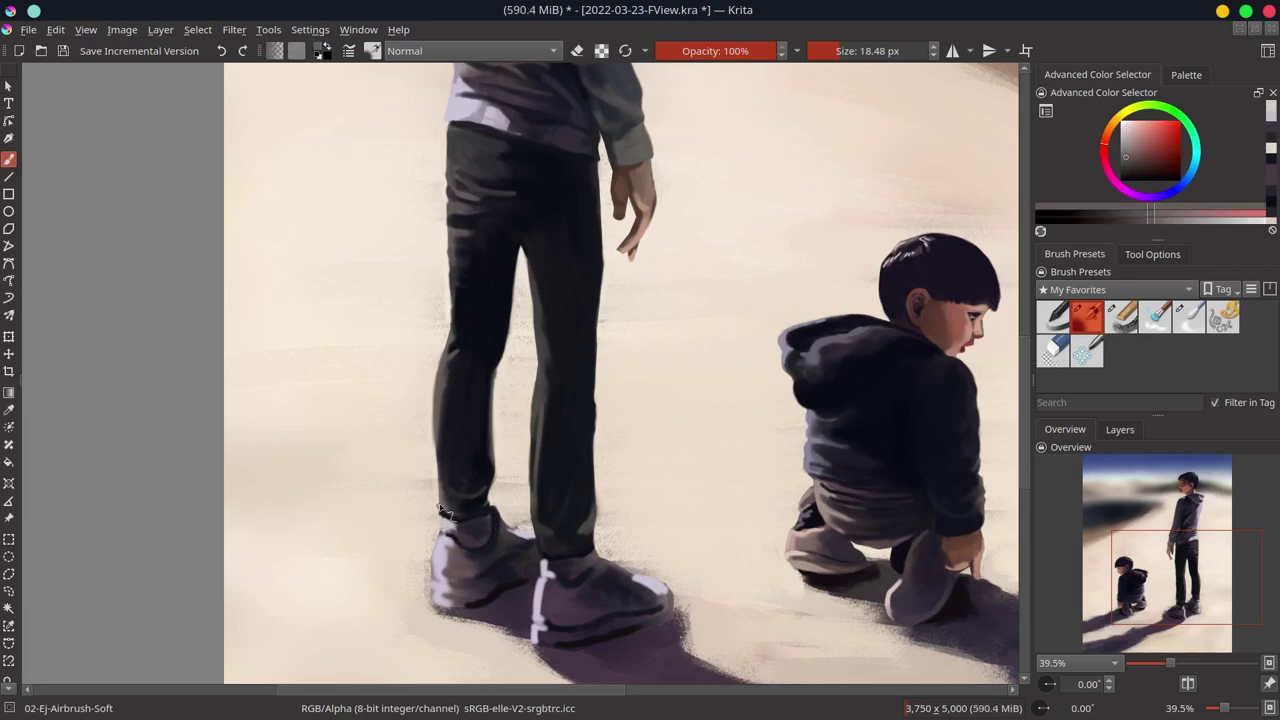
left_click(448, 541, "ctrl")
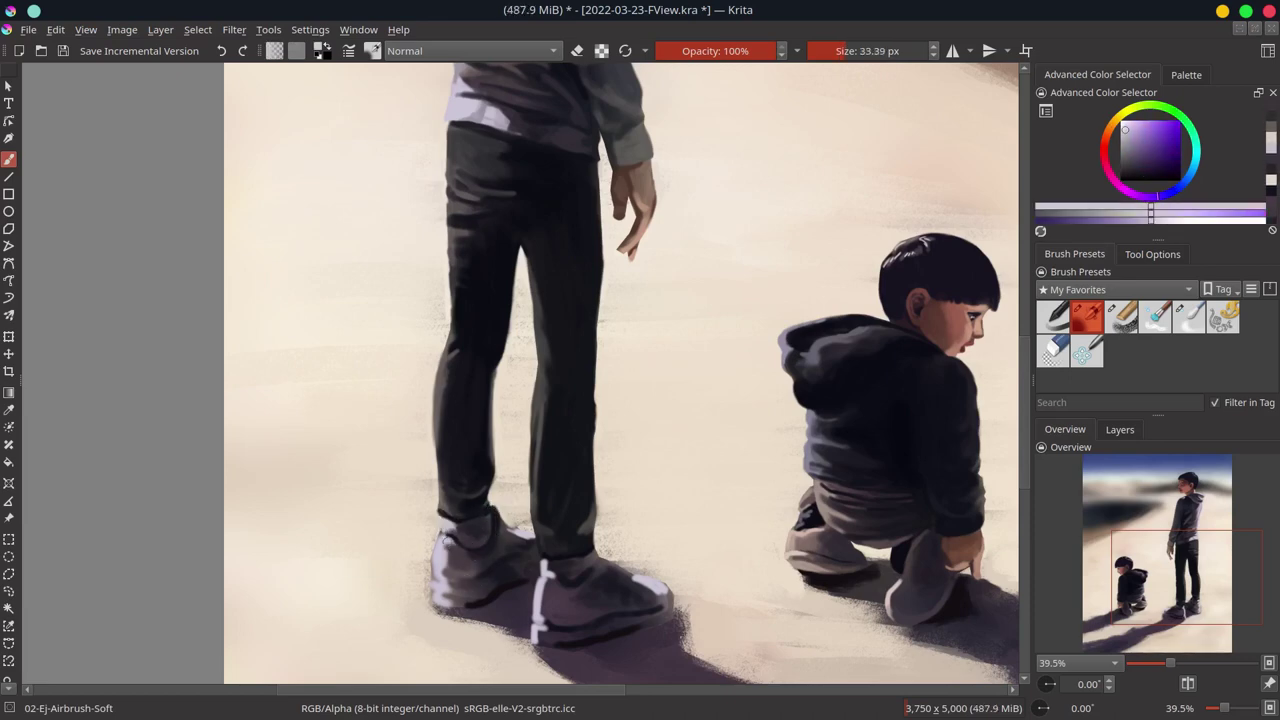
left_click(430, 592, "ctrl")
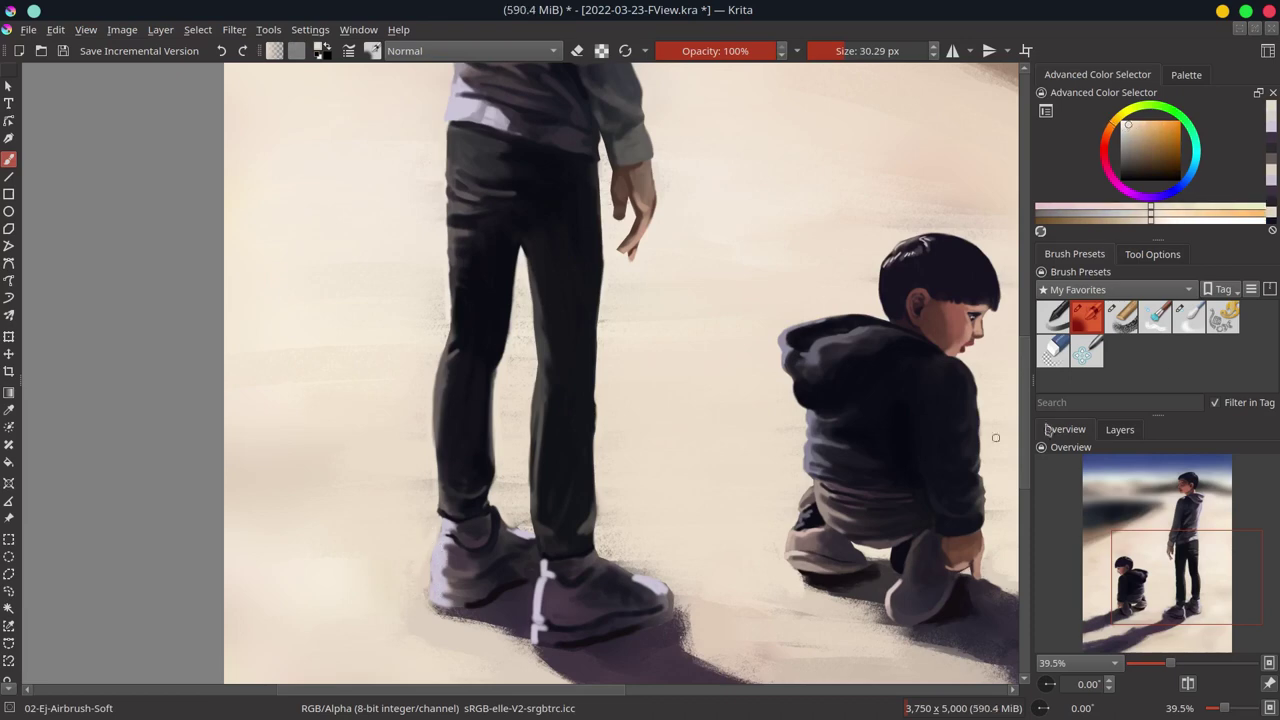
Step: Toggle between grainy chalk and soft airbrush while sampling dark purple and navy
key("slash")
left_click(470, 612, "ctrl")
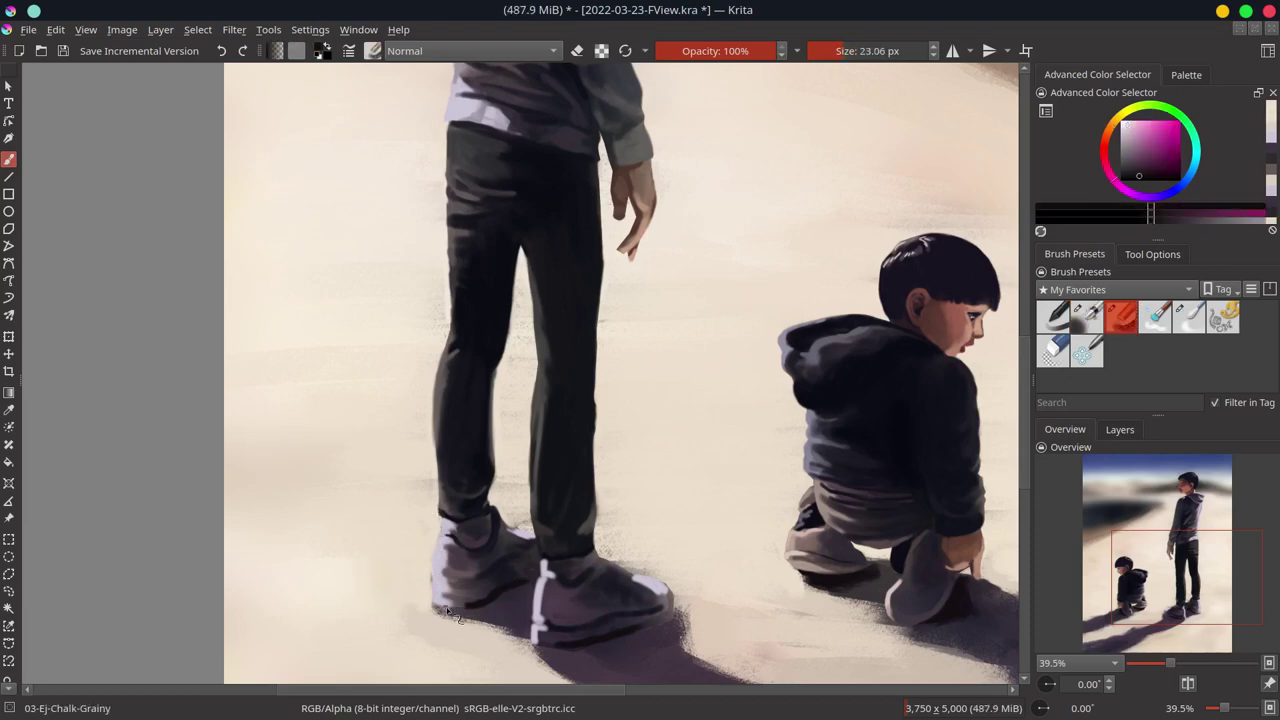
left_click(635, 635, "ctrl")
key("slash")
left_click(440, 632, "ctrl")
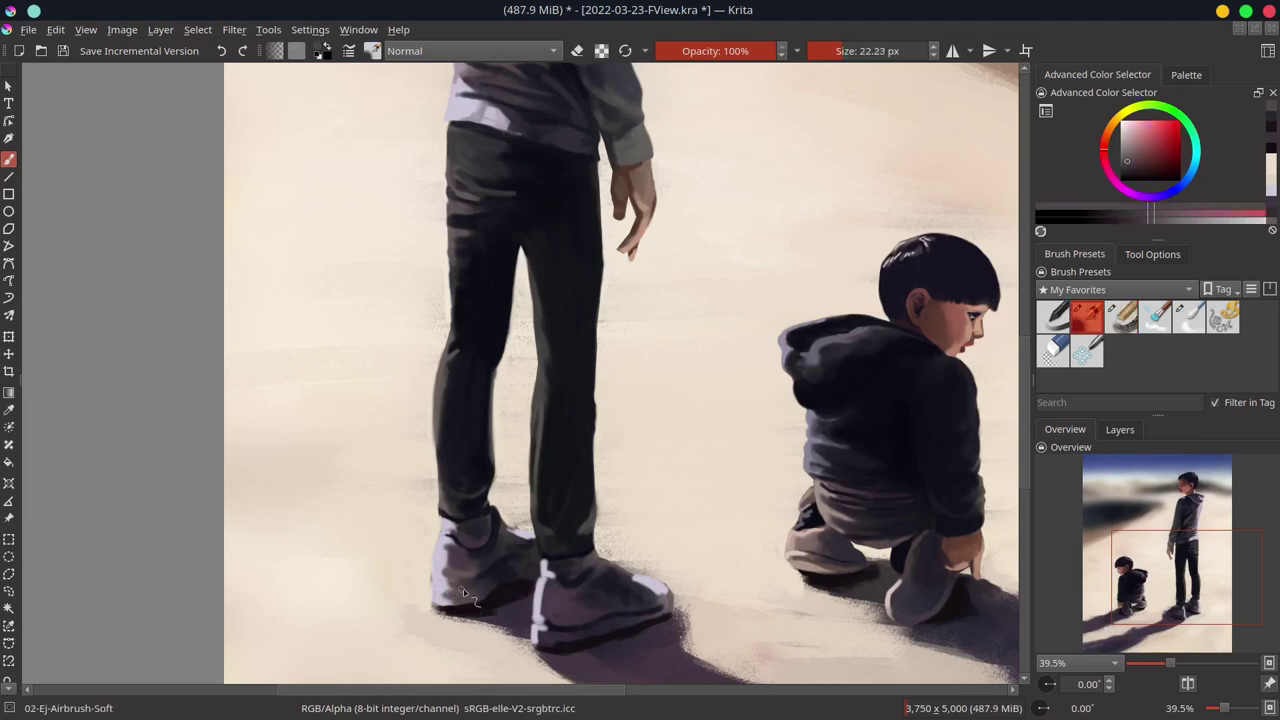
left_click(459, 572, "ctrl")
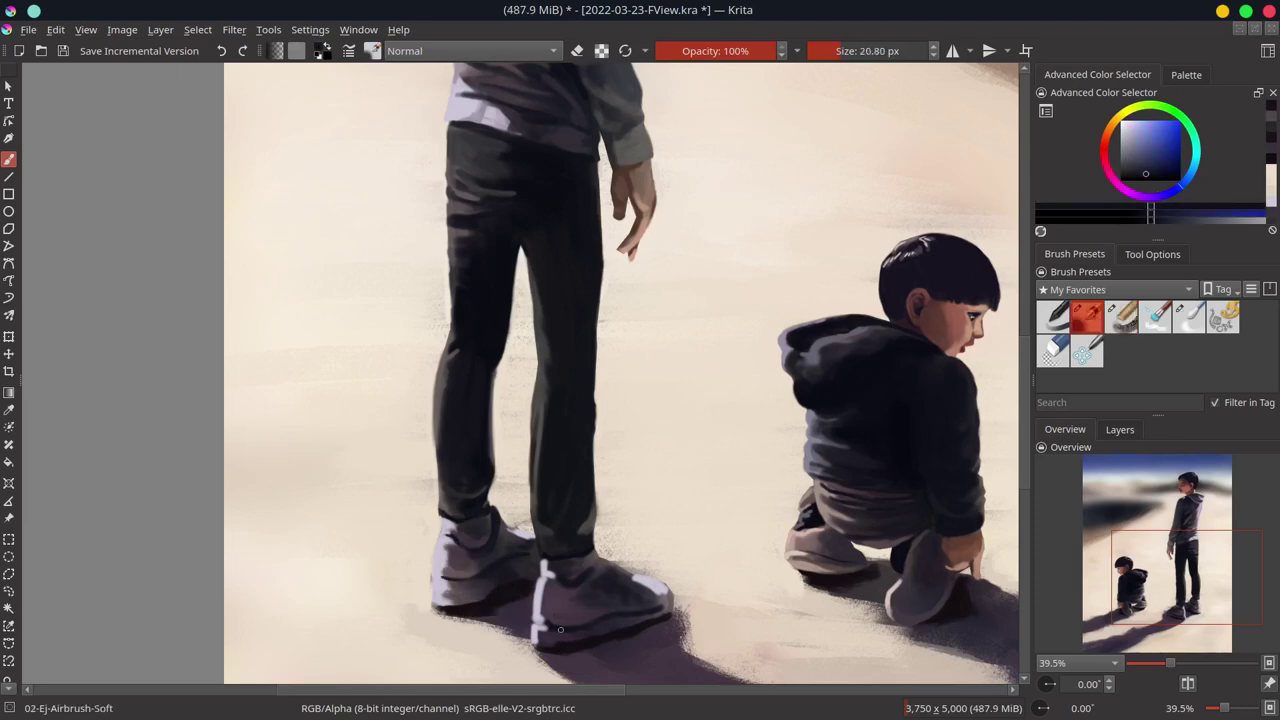
Step: Pick a darker purple and darken the shadow beneath the man's shoe with grainy chalk
left_click(645, 592, "ctrl")
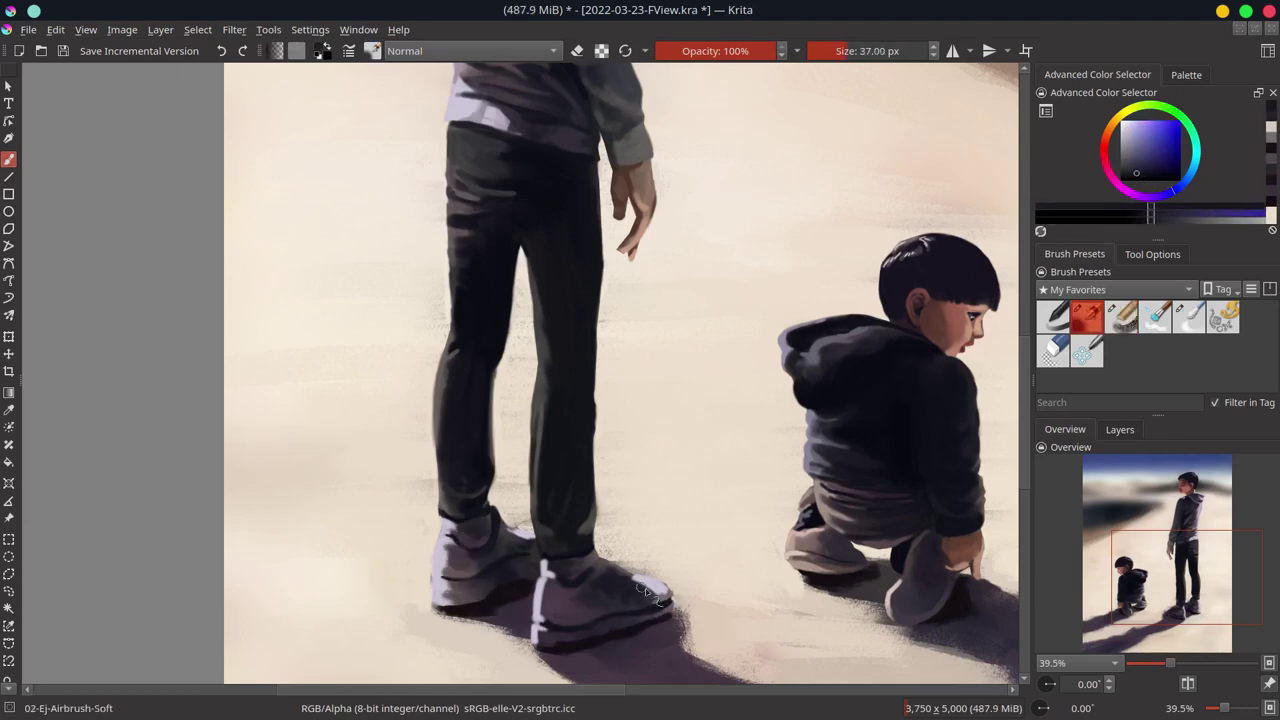
left_click(585, 586, "ctrl")
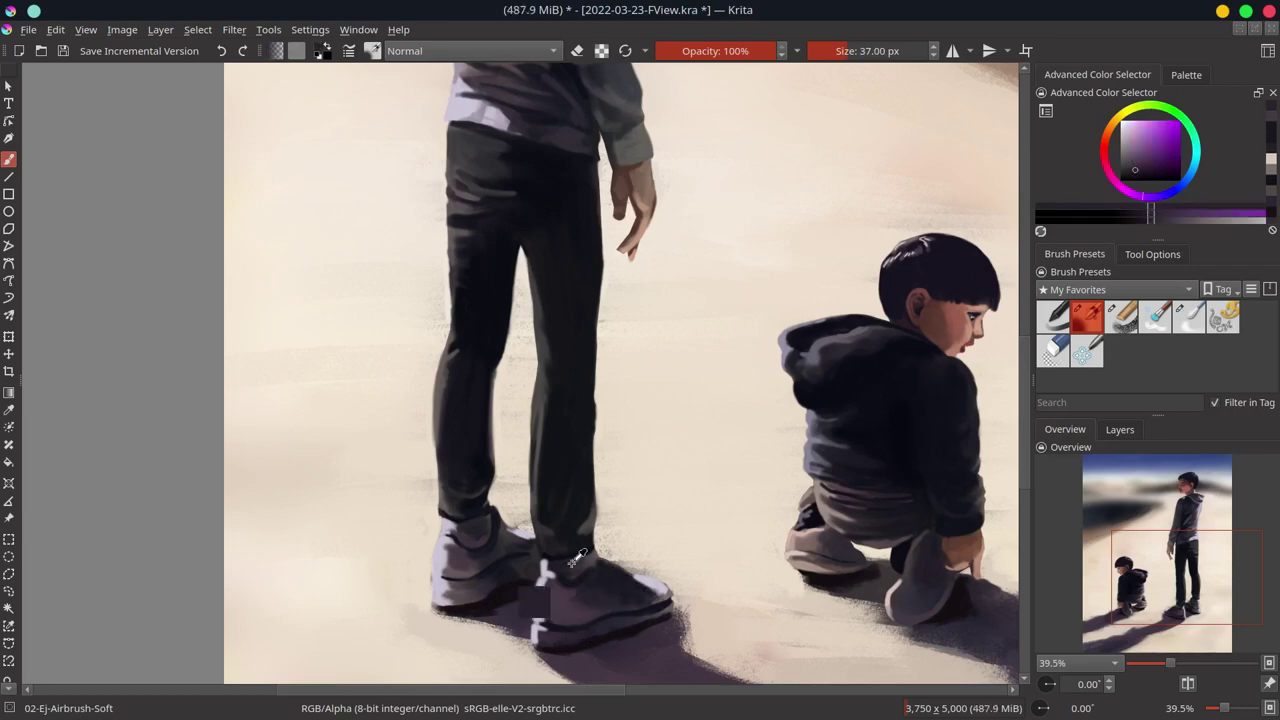
left_click(572, 580, "ctrl")
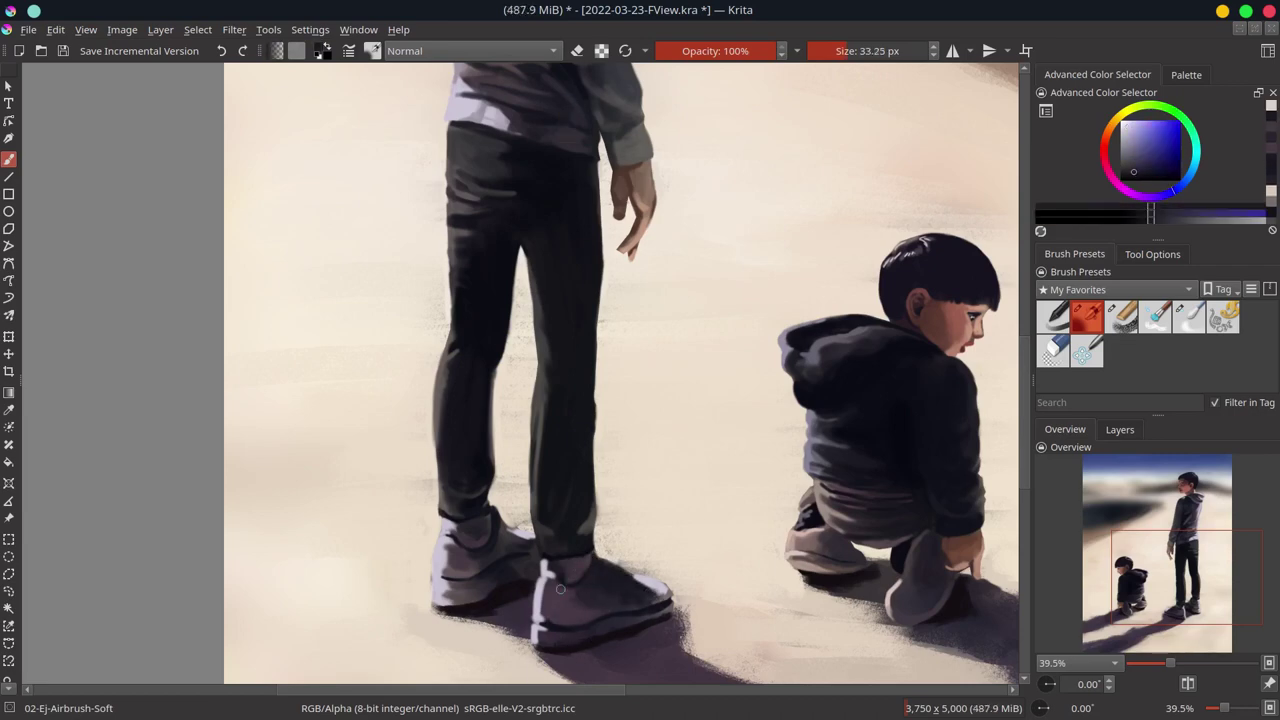
left_click(545, 575, "ctrl")
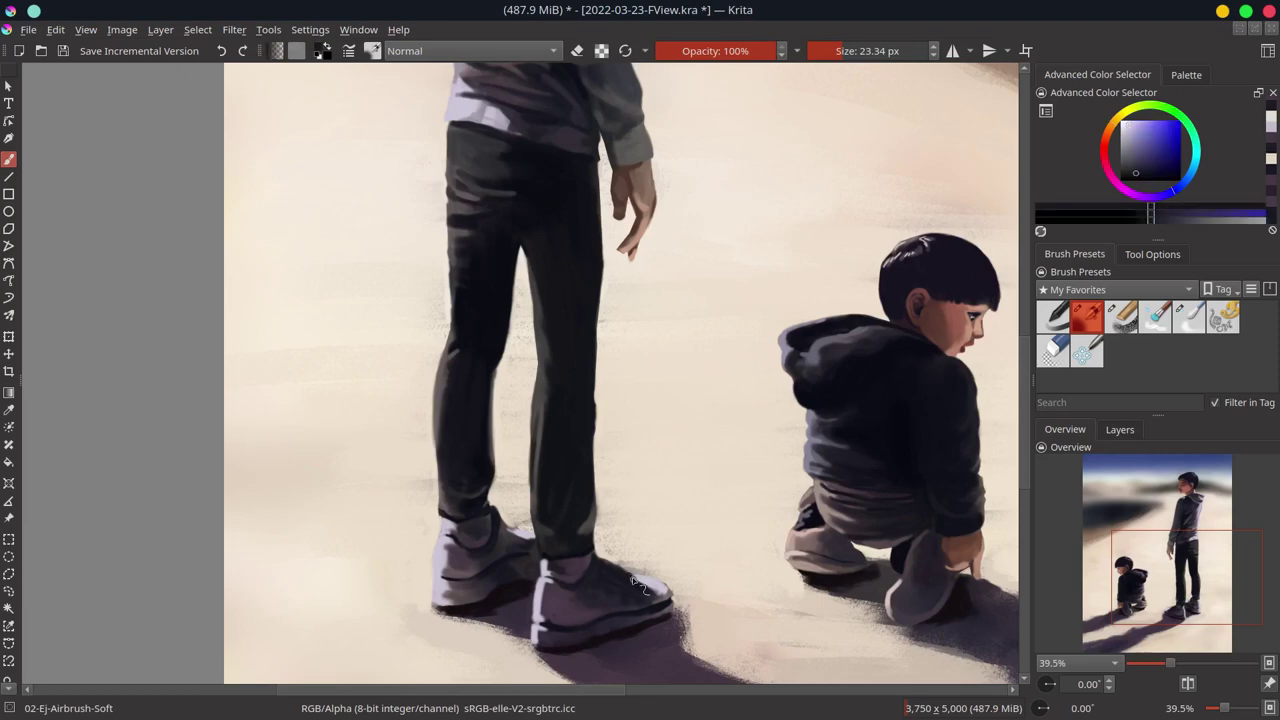
left_click(668, 598, "ctrl")
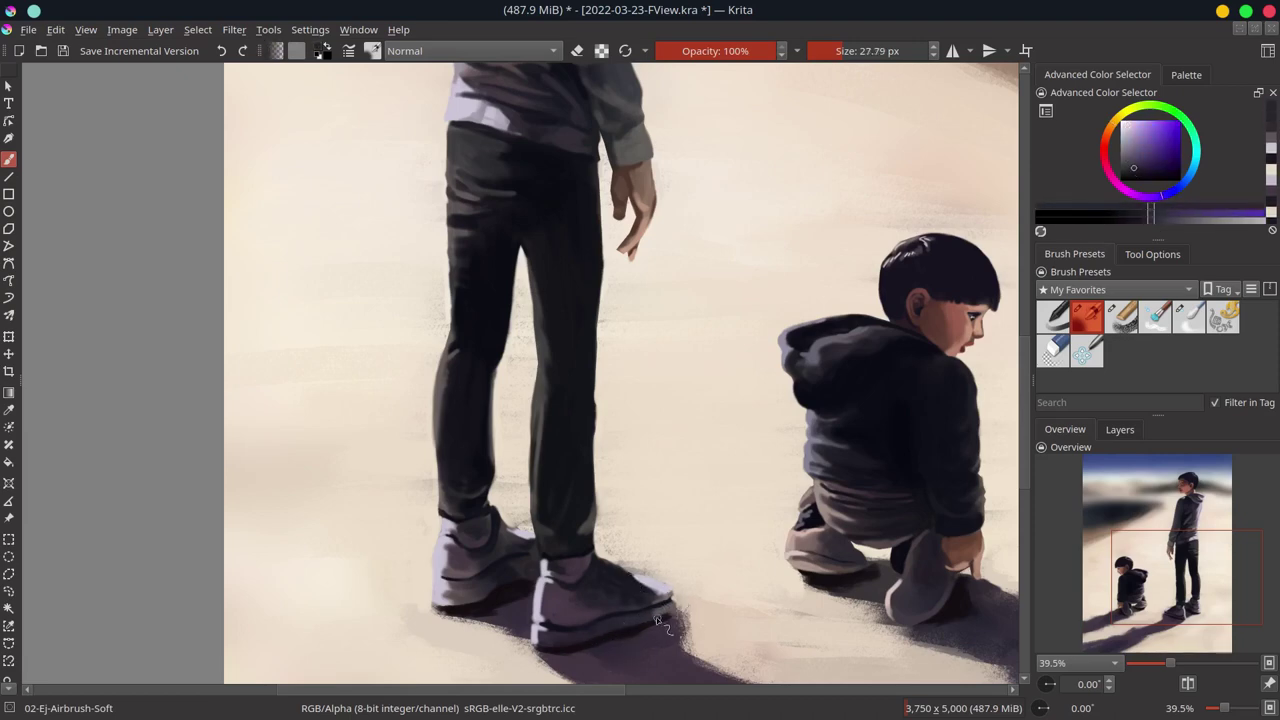
left_click(656, 617, "ctrl")
key("/")
left_click_drag(665, 627, 600, 660)
Step: Save the painting, un-mirror the canvas view, and select Paint Layer 4
scroll(600, 660, "down", 5)
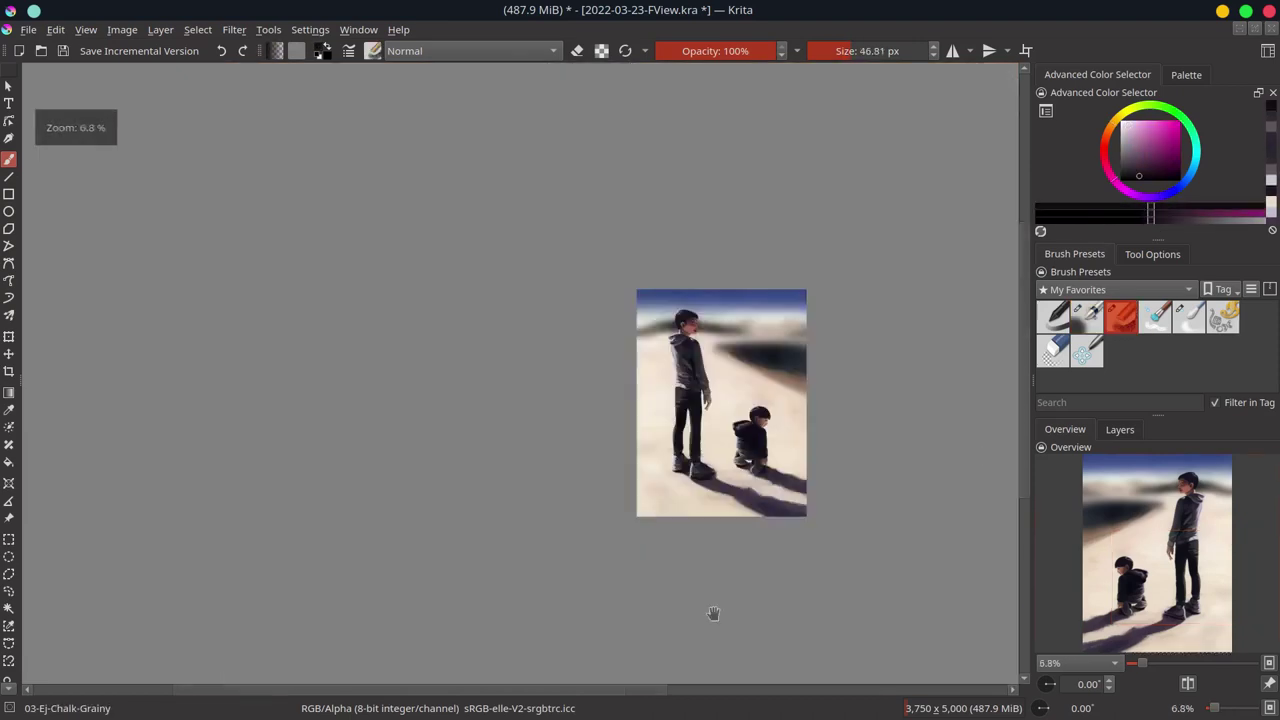
key("ctrl+s")
key("m")
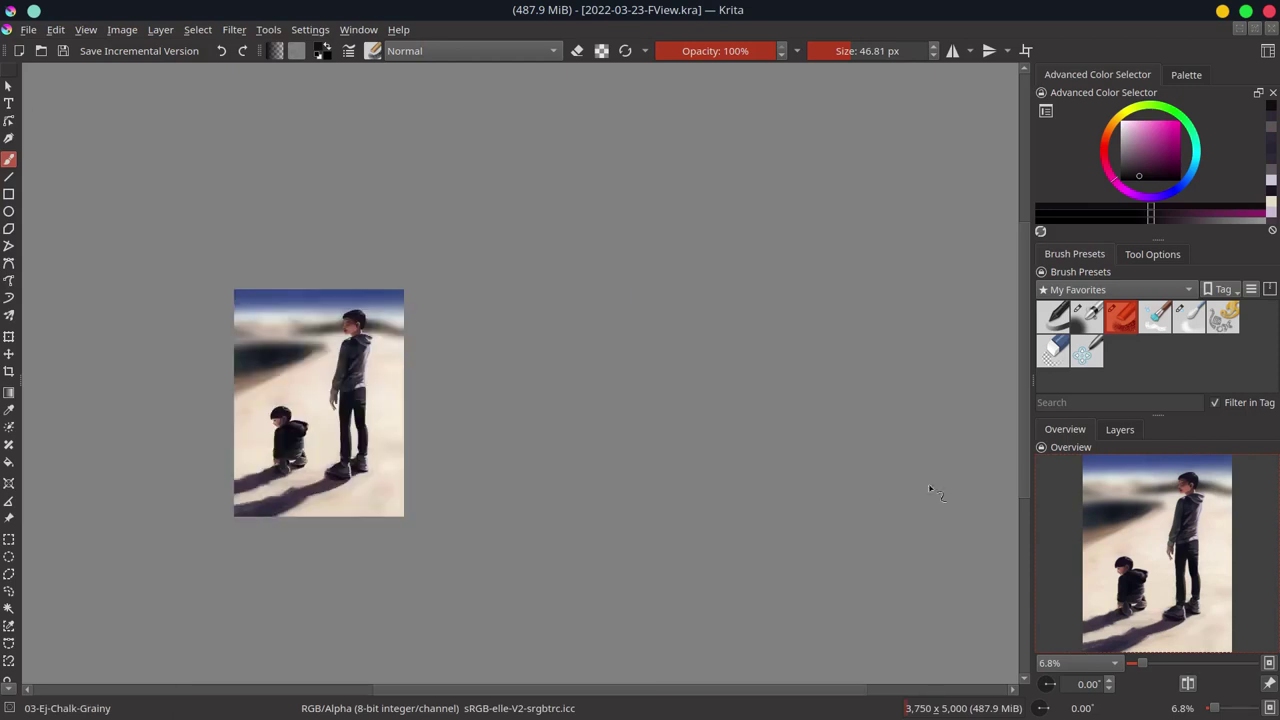
left_click(1120, 429)
left_click(1138, 545)
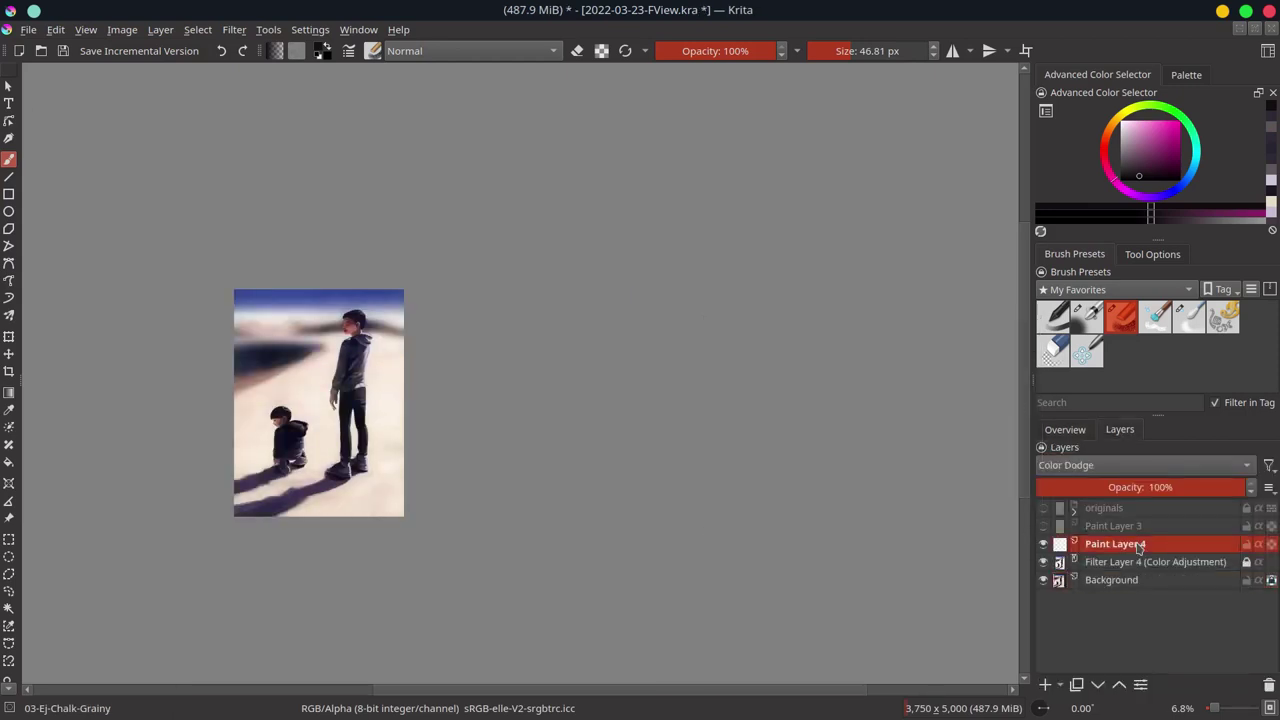
Step: With a red-orange Airbrush-Soft, paint rim light on the man's hair and hood shoulder
left_click(1108, 143)
key("ctrl+s")
key("slash")
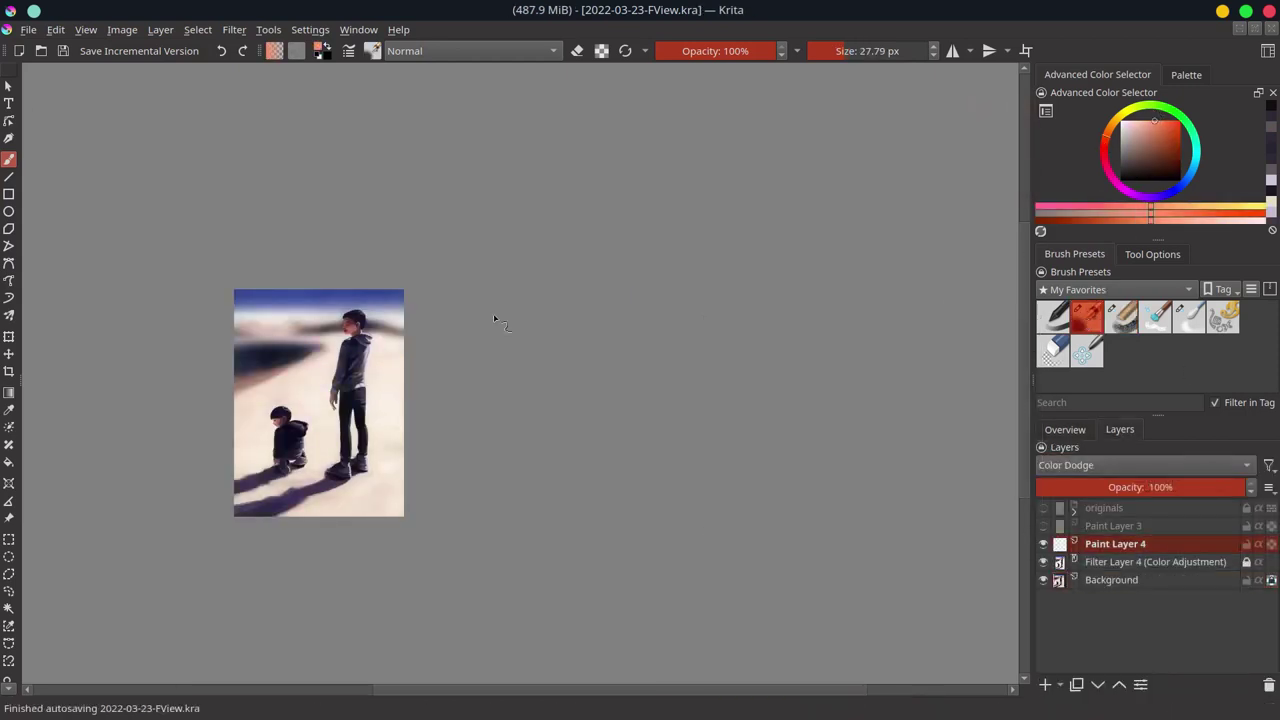
scroll(340, 319, "up", 10)
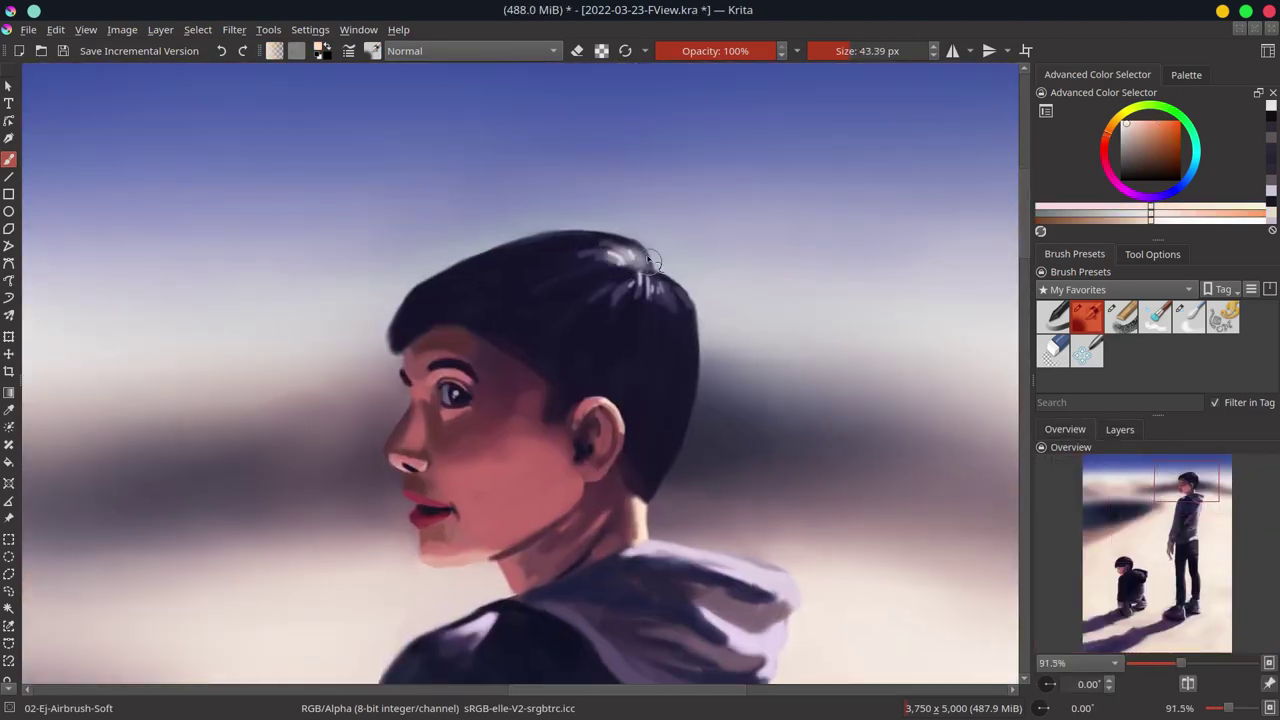
left_click_drag(605, 250, 650, 262)
left_click(1150, 120)
mouse_move(515, 242)
left_mouse_down()
mouse_move(648, 255)
mouse_move(690, 305)
left_mouse_up()
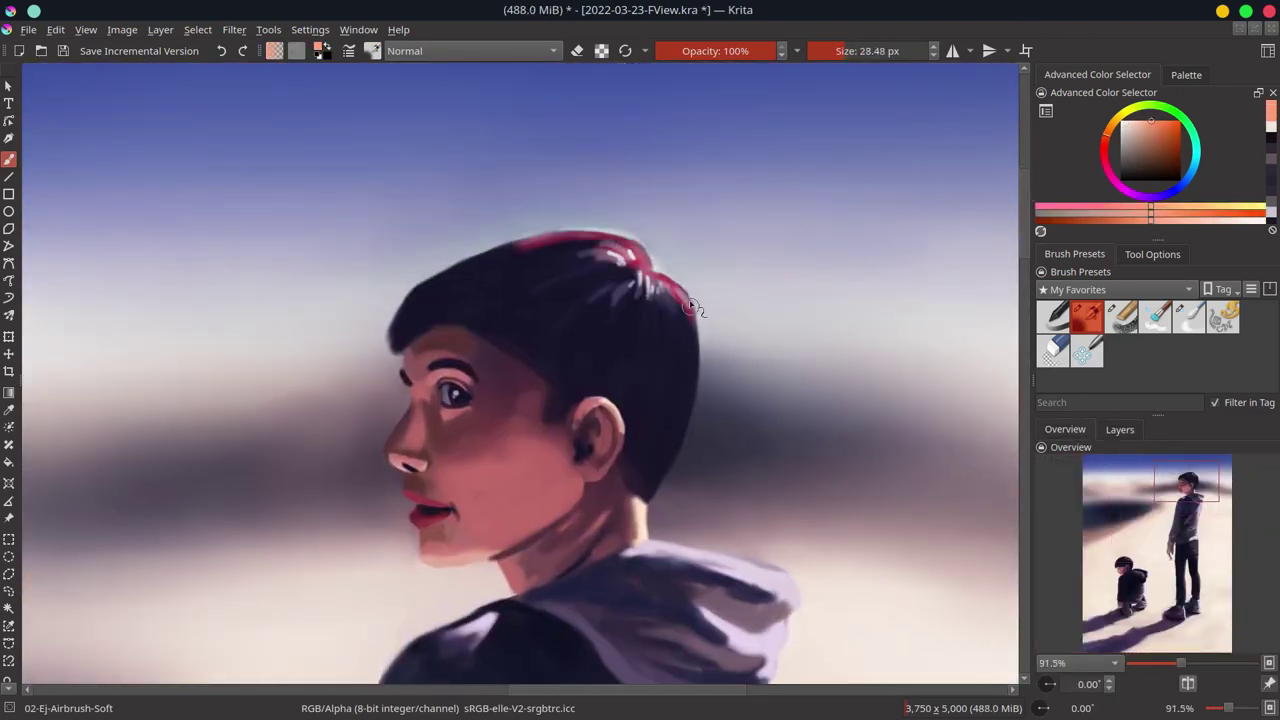
left_click_drag(614, 524, 791, 571)
Step: Blend the man's hood rim light, then add and blend red highlights on the boy's hair and hood
scroll(791, 571, "down", 1)
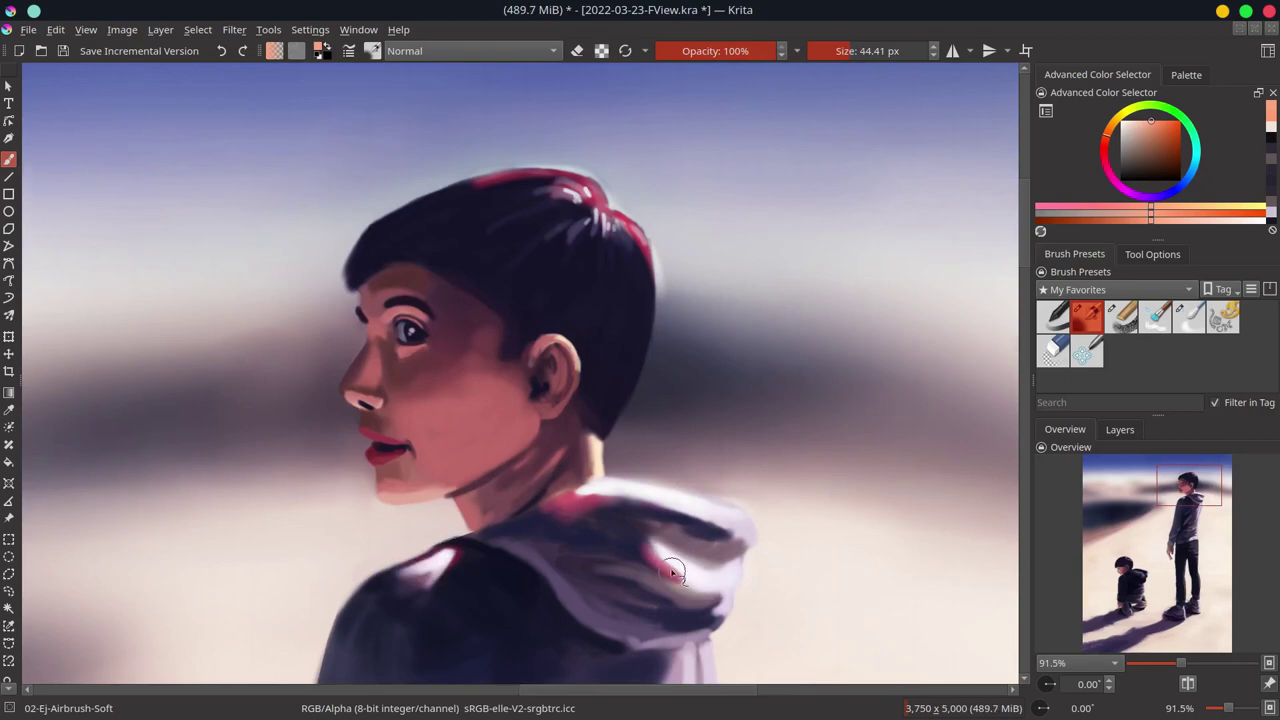
key("slash")
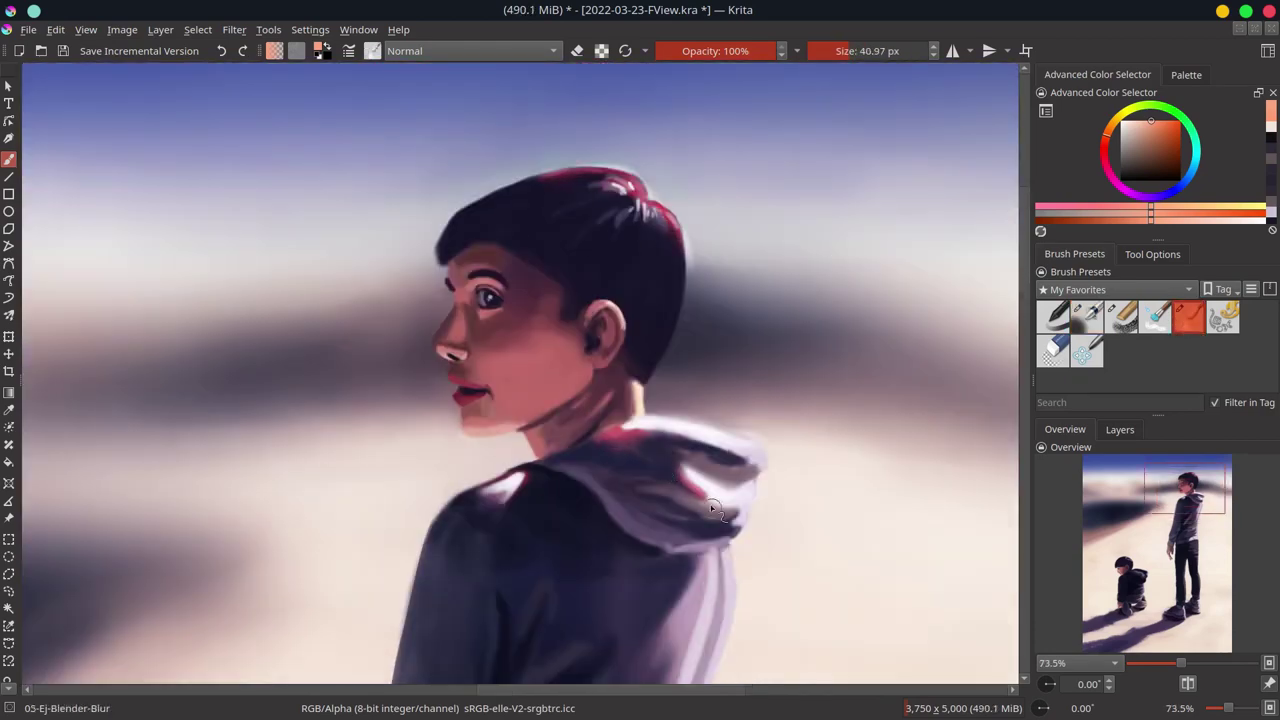
left_click_drag(780, 576, 423, 566)
left_click_drag(420, 370, 540, 410)
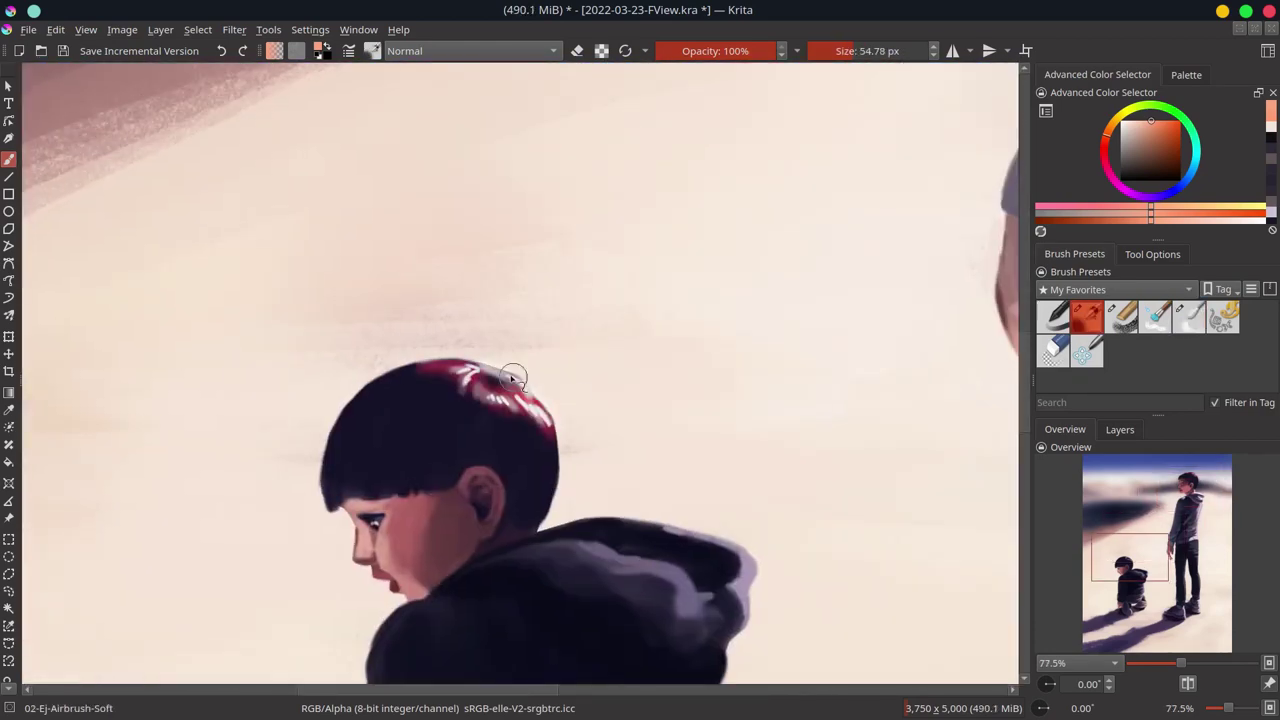
left_click_drag(500, 370, 452, 375)
mouse_move(515, 550)
left_mouse_down()
mouse_move(600, 545)
mouse_move(710, 590)
left_mouse_up()
left_click_drag(600, 530, 750, 580)
Step: Airbrush red-orange highlights along the boy's side and knee and down the man's leg
key("slash")
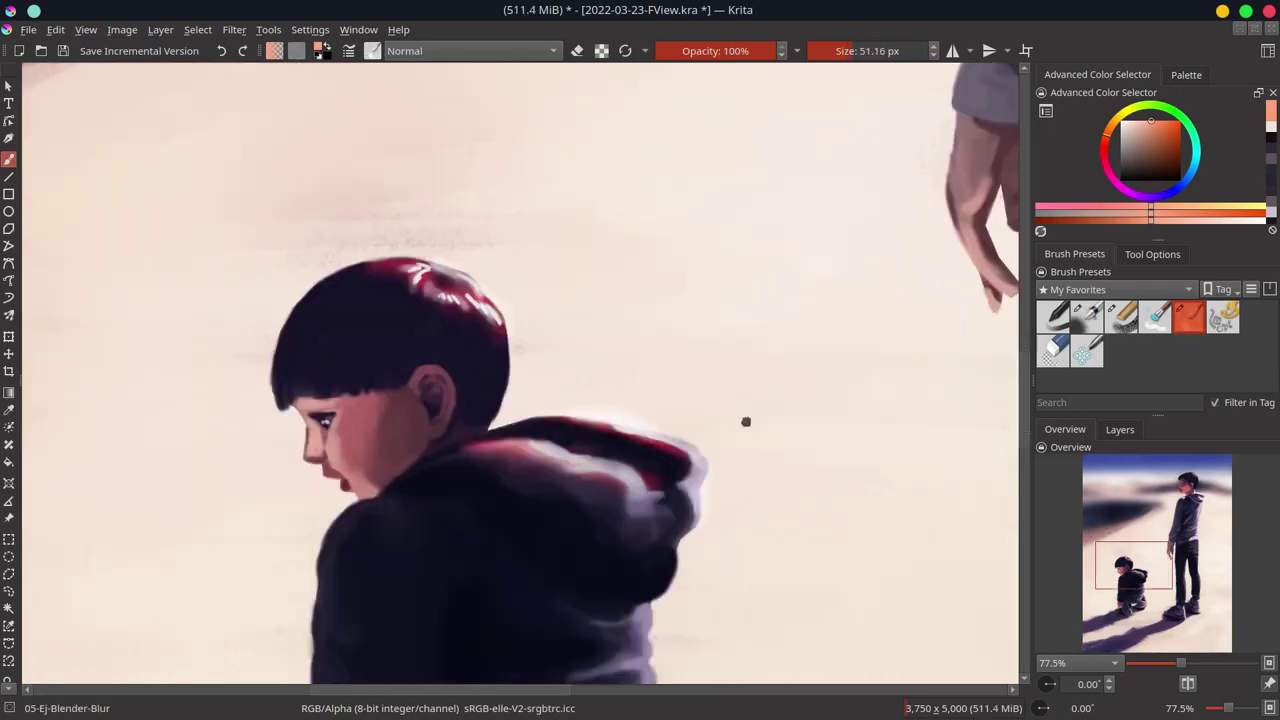
scroll(746, 420, "down", 3)
left_click_drag(648, 424, 665, 545)
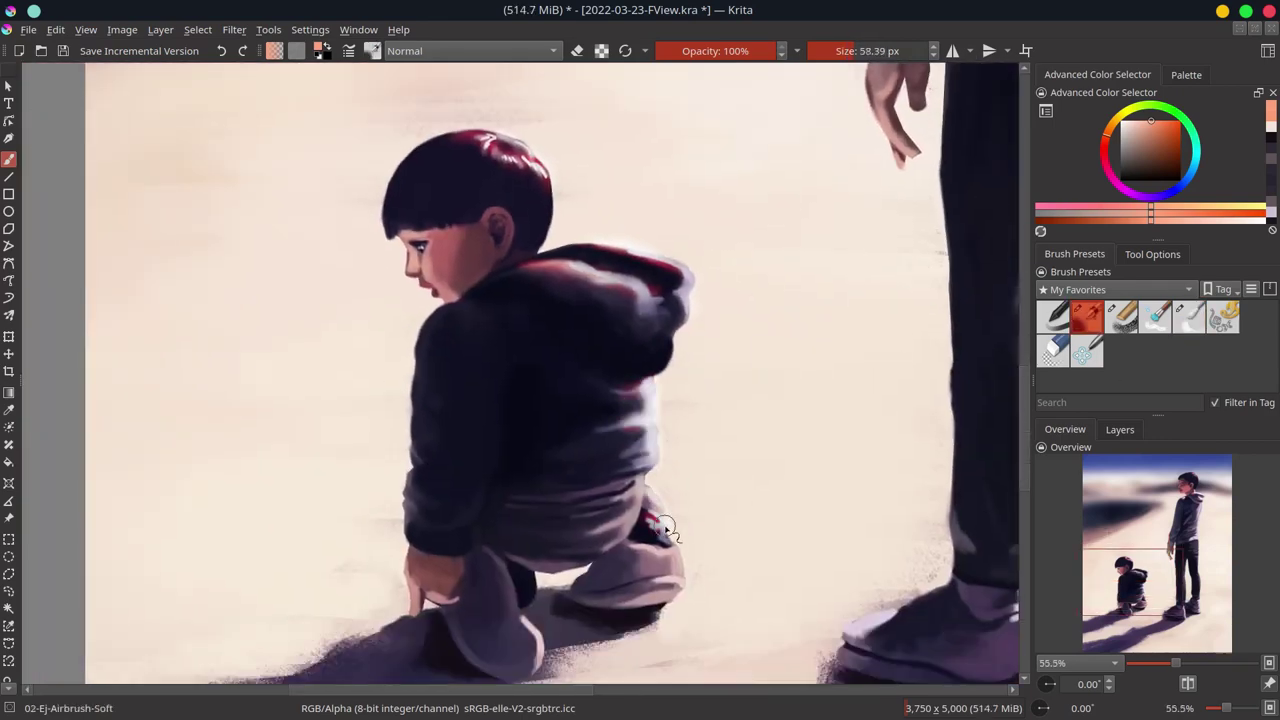
left_click_drag(650, 480, 680, 600)
left_click_drag(1010, 575, 643, 517)
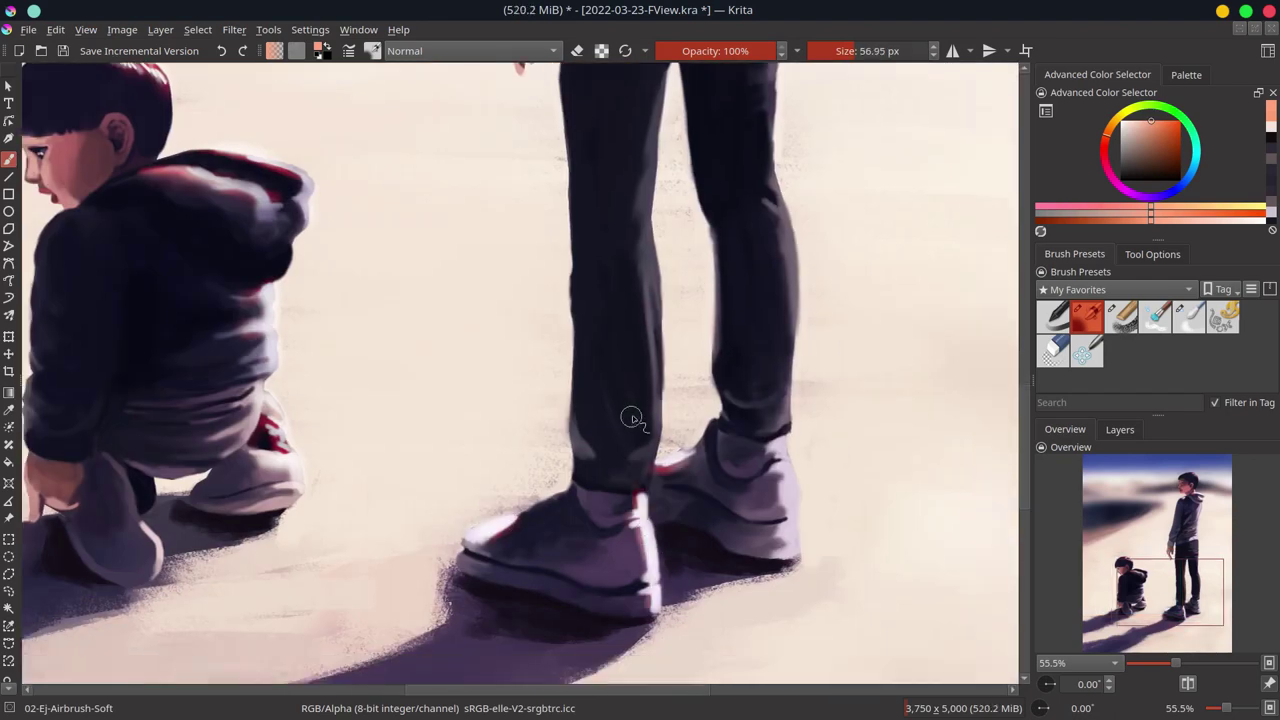
left_click_drag(634, 420, 663, 237)
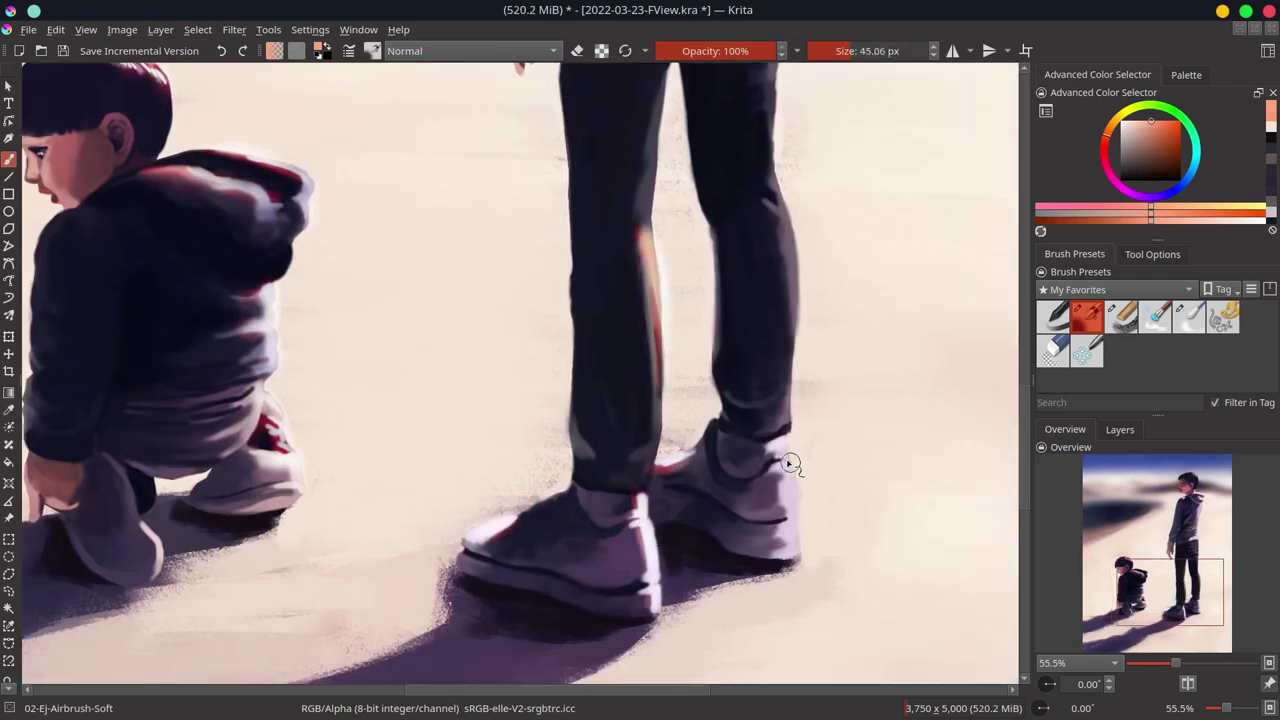
Step: Add red-orange highlights along the man's right leg and thigh
scroll(744, 360, "up", 3)
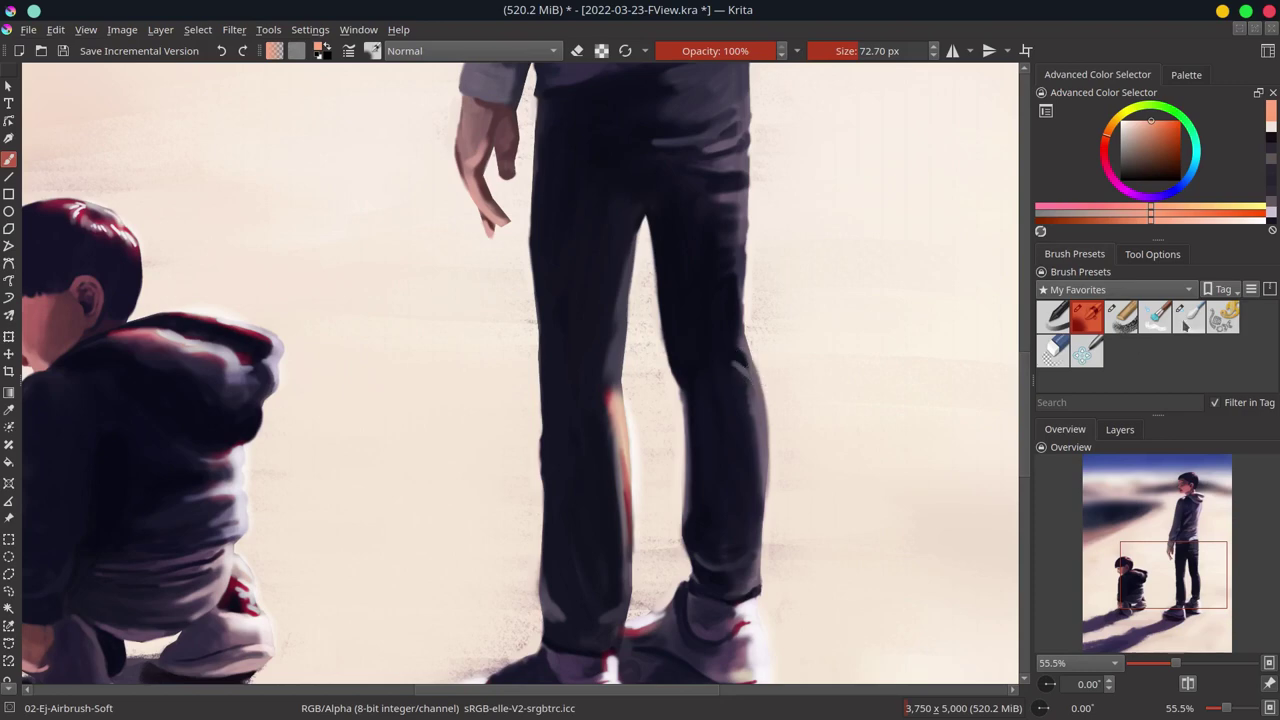
left_click_drag(755, 418, 764, 508)
scroll(752, 377, "up", 3)
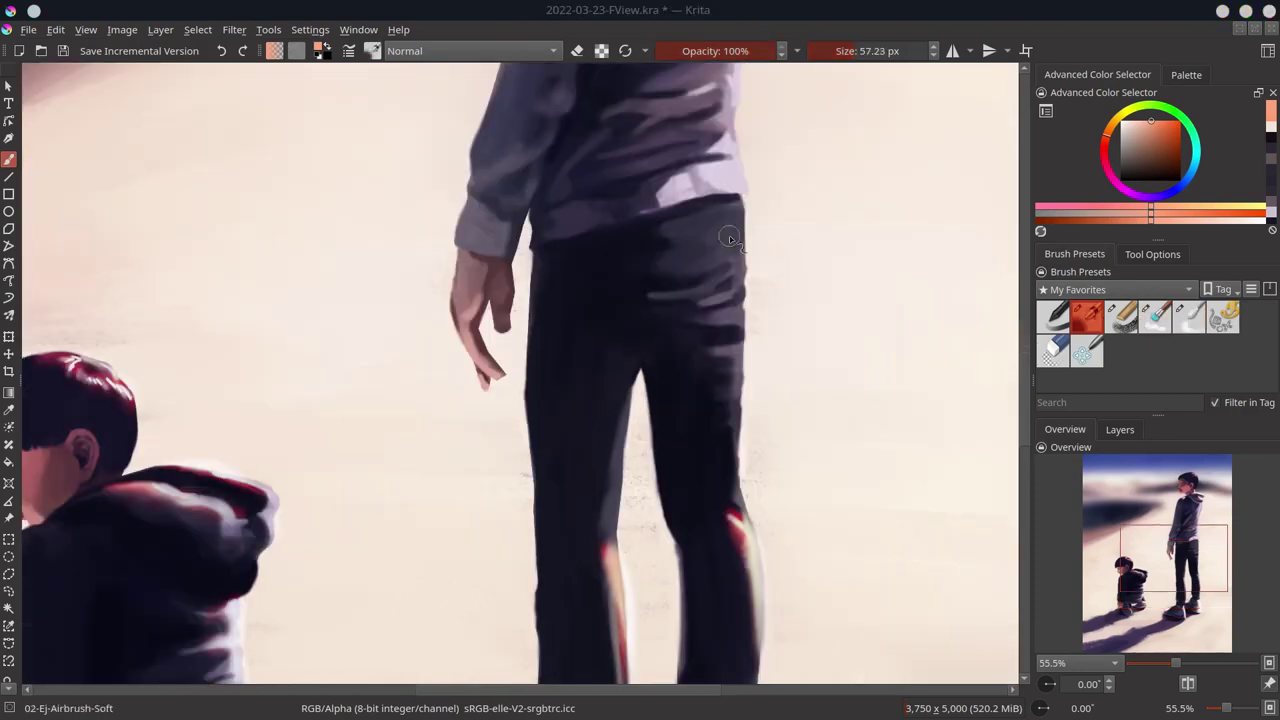
left_click_drag(700, 318, 745, 318)
Step: Switch between the Blender-Blur and Airbrush-Soft brushes while zooming to check the leg highlights
scroll(781, 348, "down", 5)
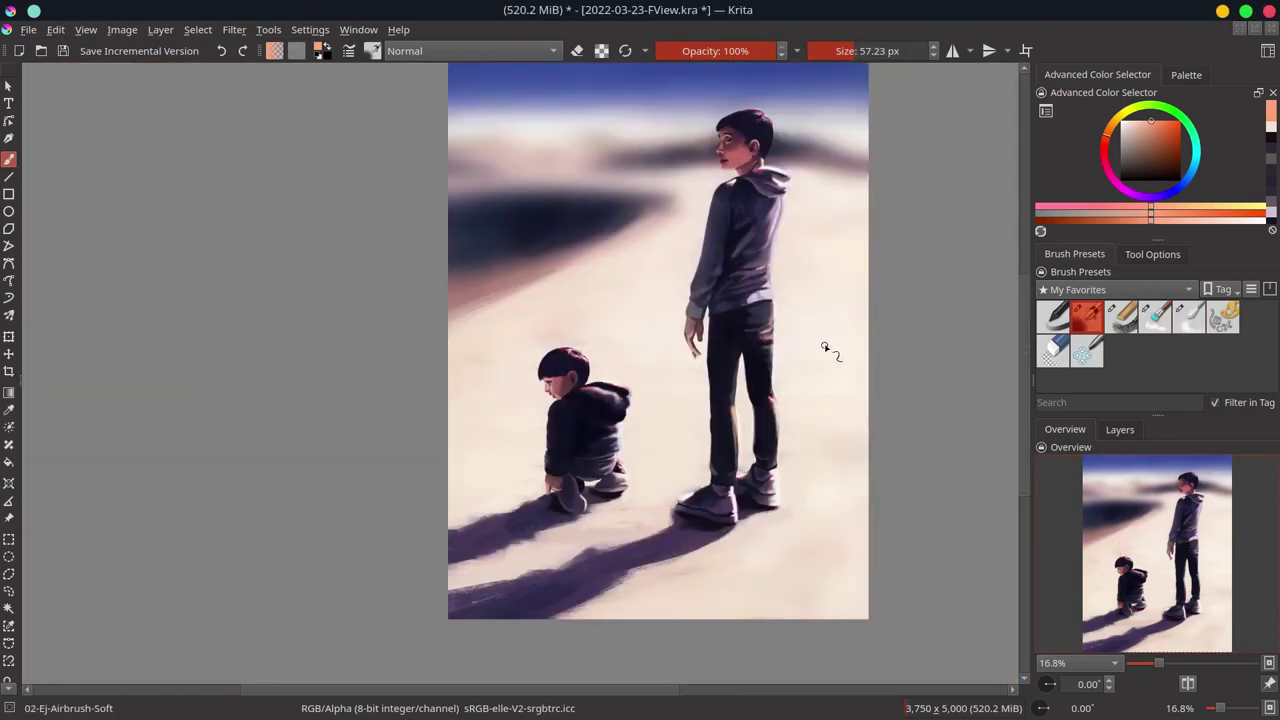
scroll(830, 350, "up", 3)
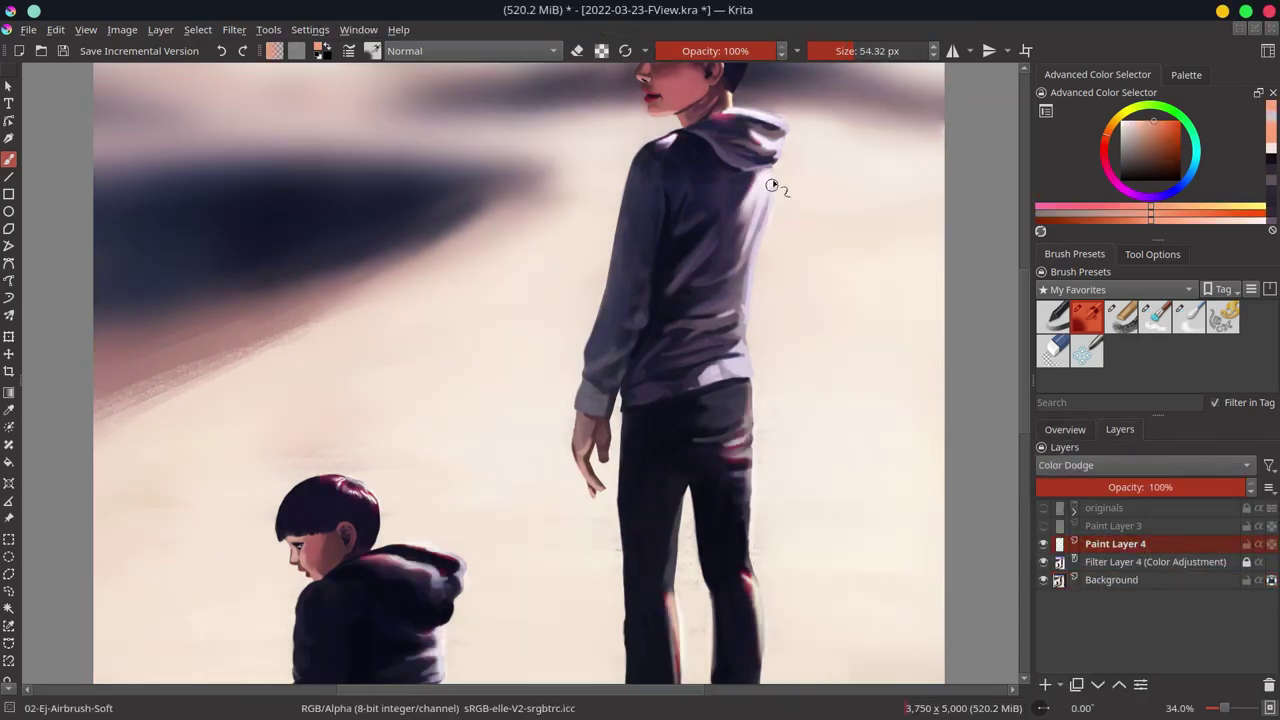
scroll(706, 369, "down", 3)
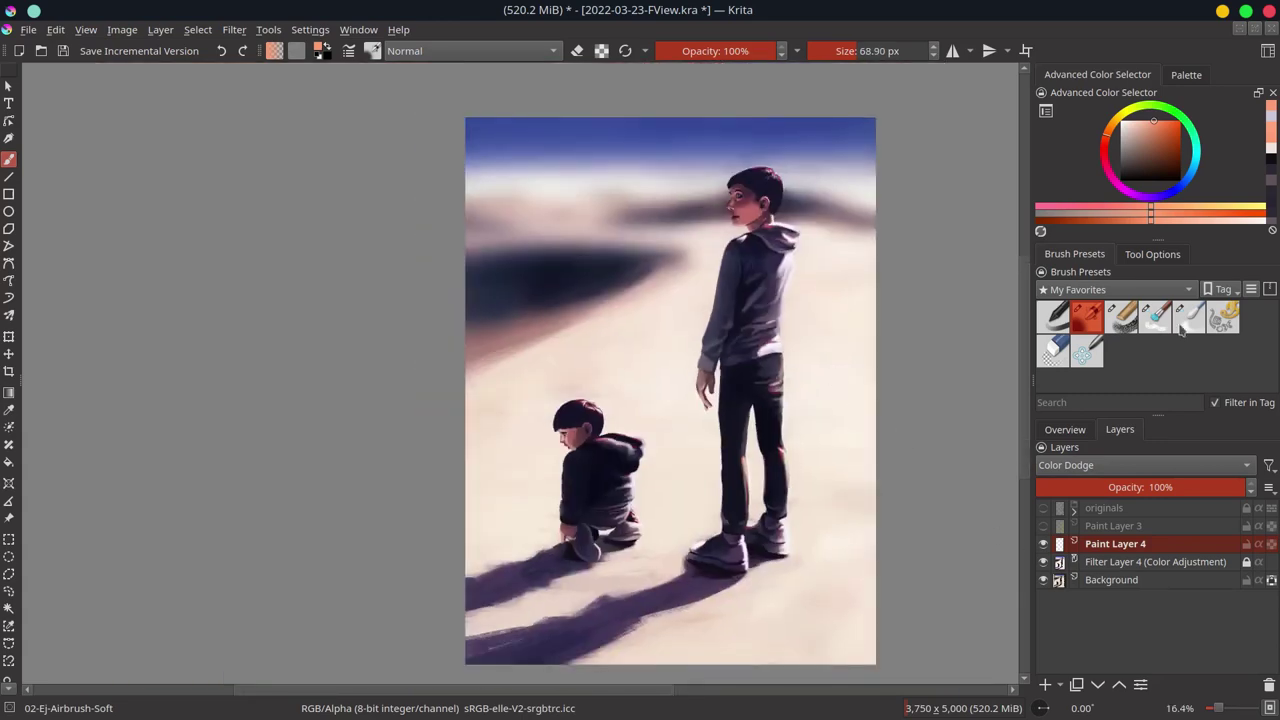
left_click(1187, 317)
scroll(748, 462, "up", 5)
scroll(843, 456, "down", 5)
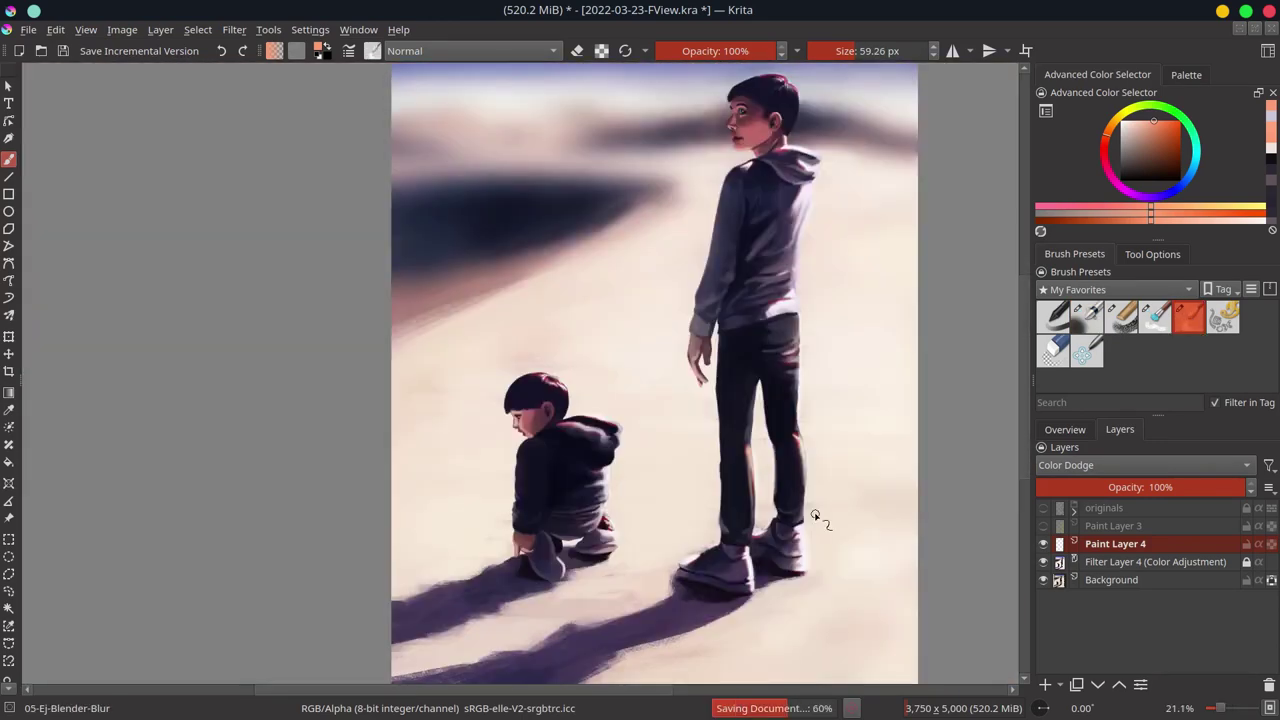
key("slash")
scroll(750, 120, "up", 7)
key("slash")
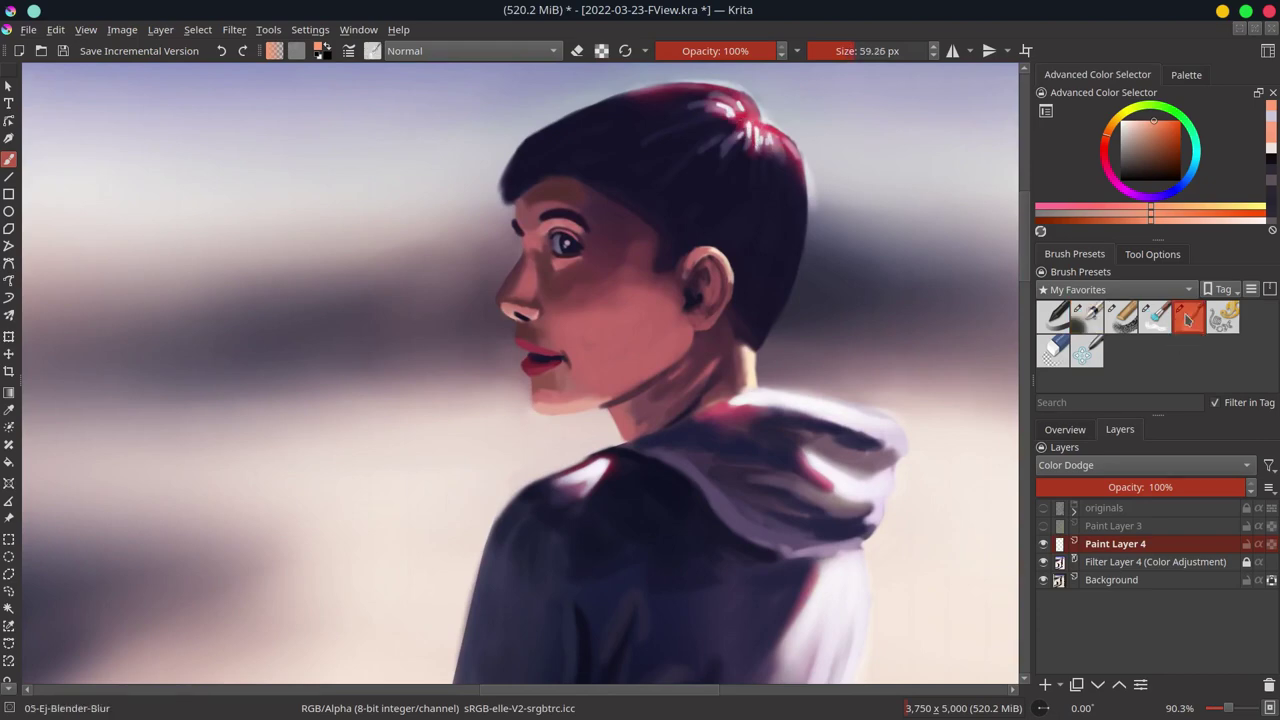
scroll(880, 350, "down", 9)
Step: Quick Group Paint Layer 4 with its filter layer into Group 5 and close its properties
right_click(1105, 562)
left_click(960, 493)
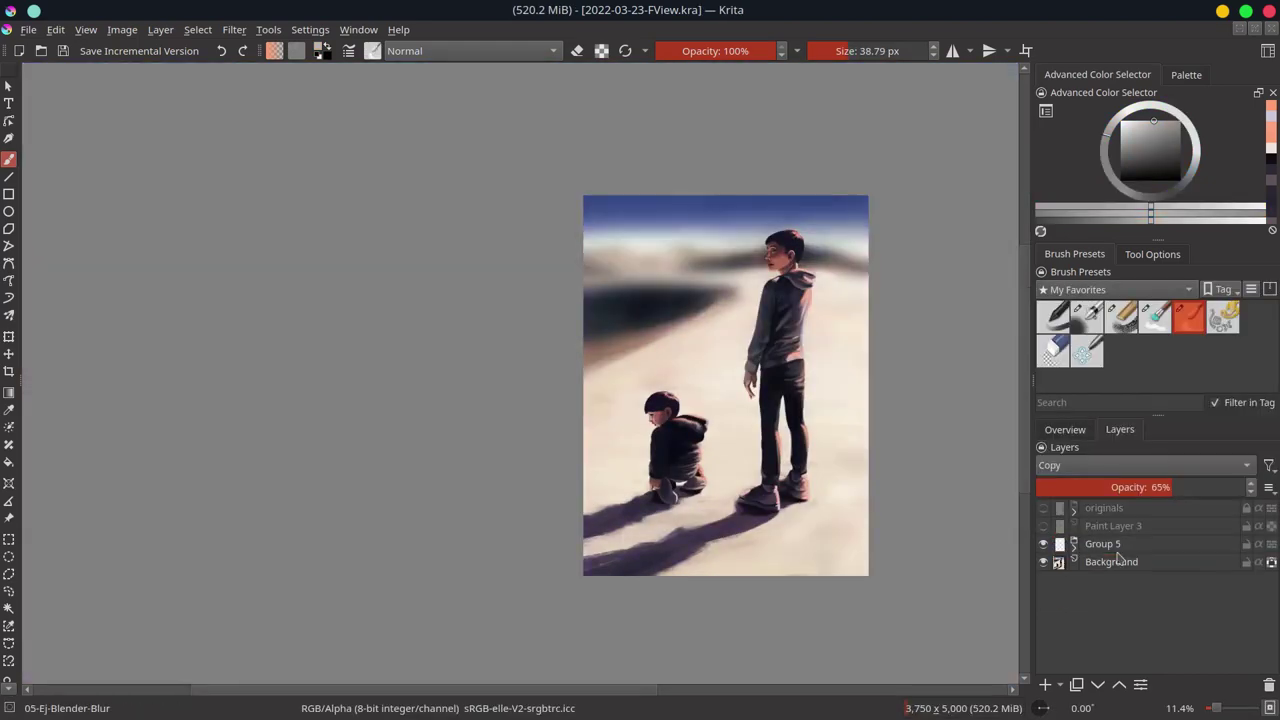
key("F3")
left_click(786, 434)
Step: Select the Background layer, save, sample leg and sand colours, and view the whole painting
left_click(1113, 562)
key("slash")
key("ctrl+s")
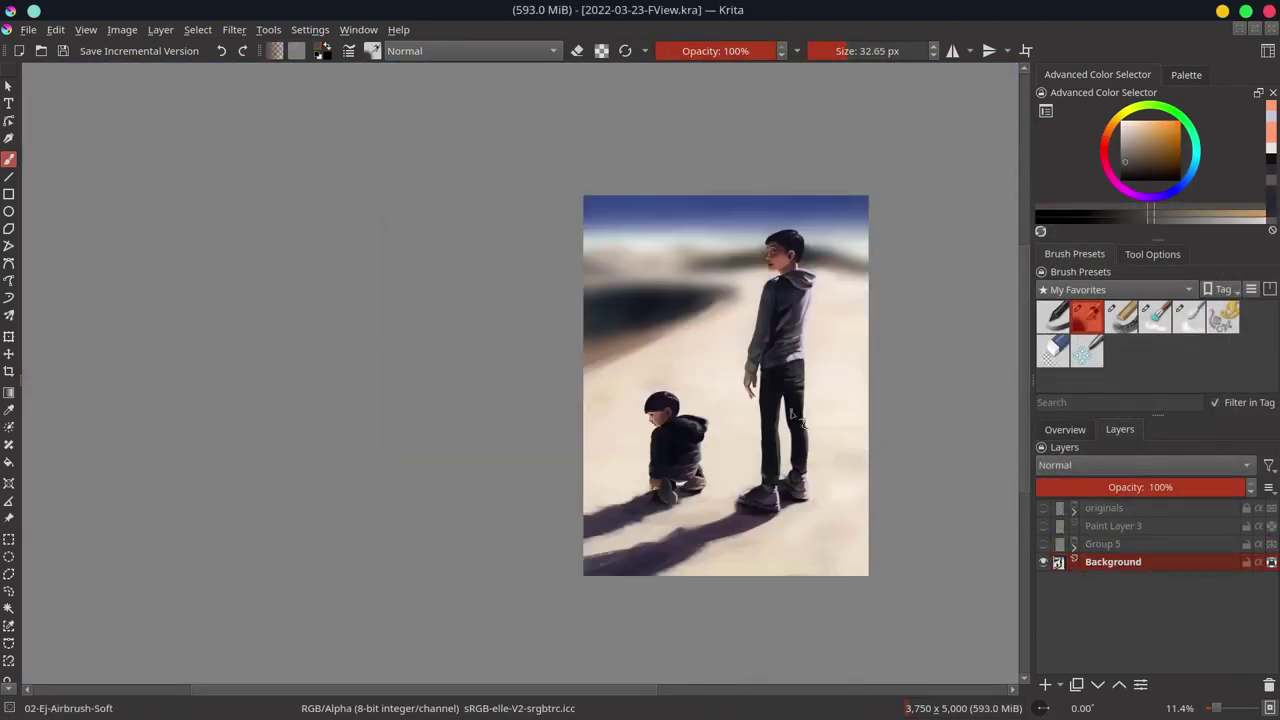
scroll(775, 479, "up", 7)
left_click(795, 322, "ctrl")
left_click(792, 300, "ctrl")
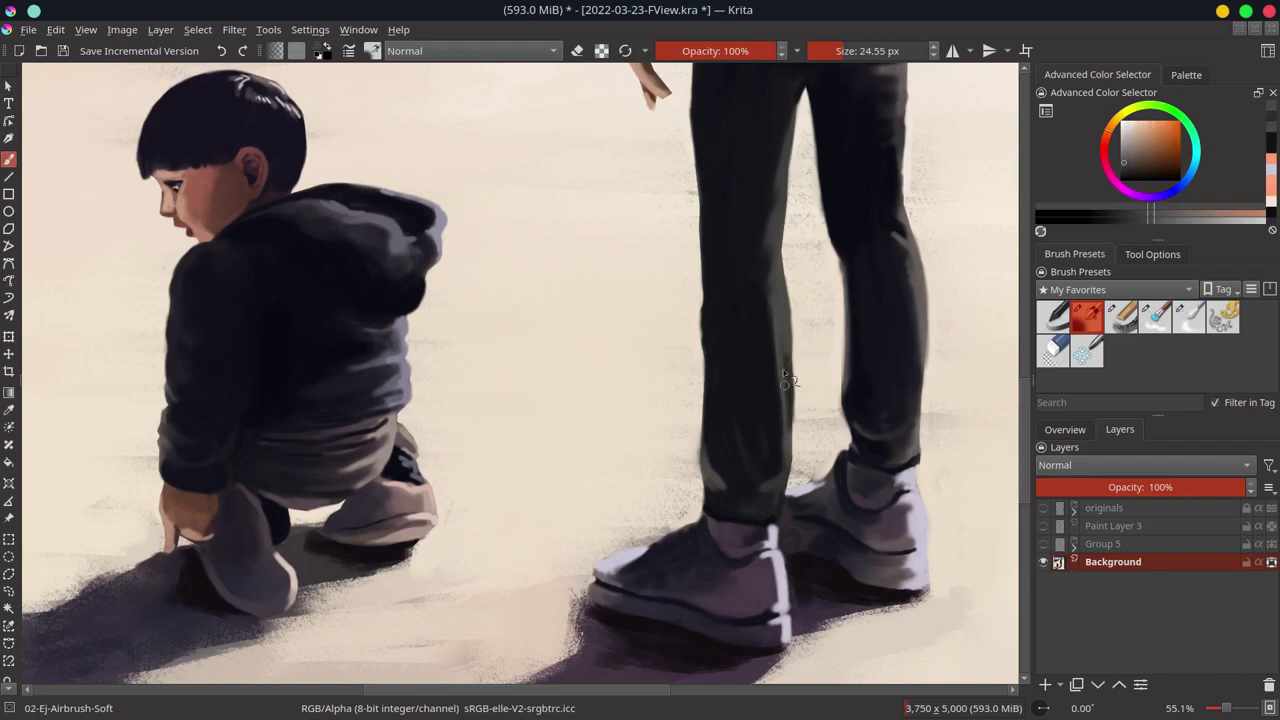
scroll(983, 430, "down", 5)
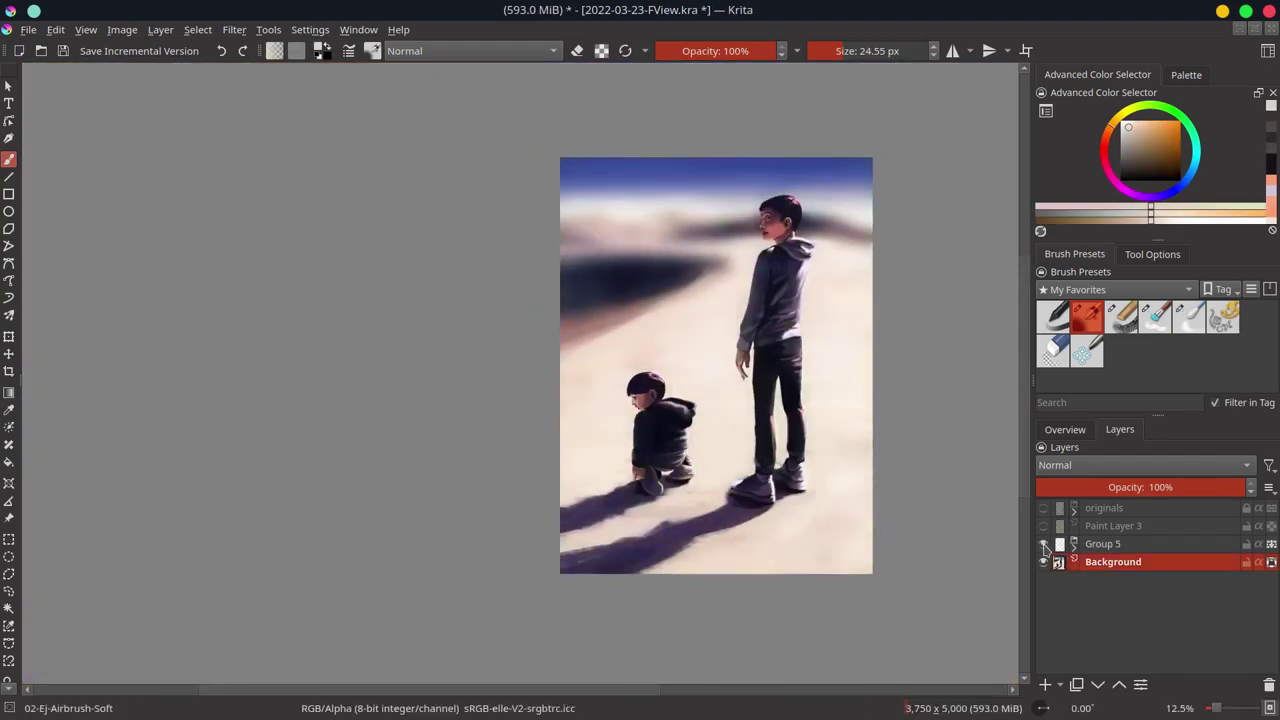
left_click(1065, 429)
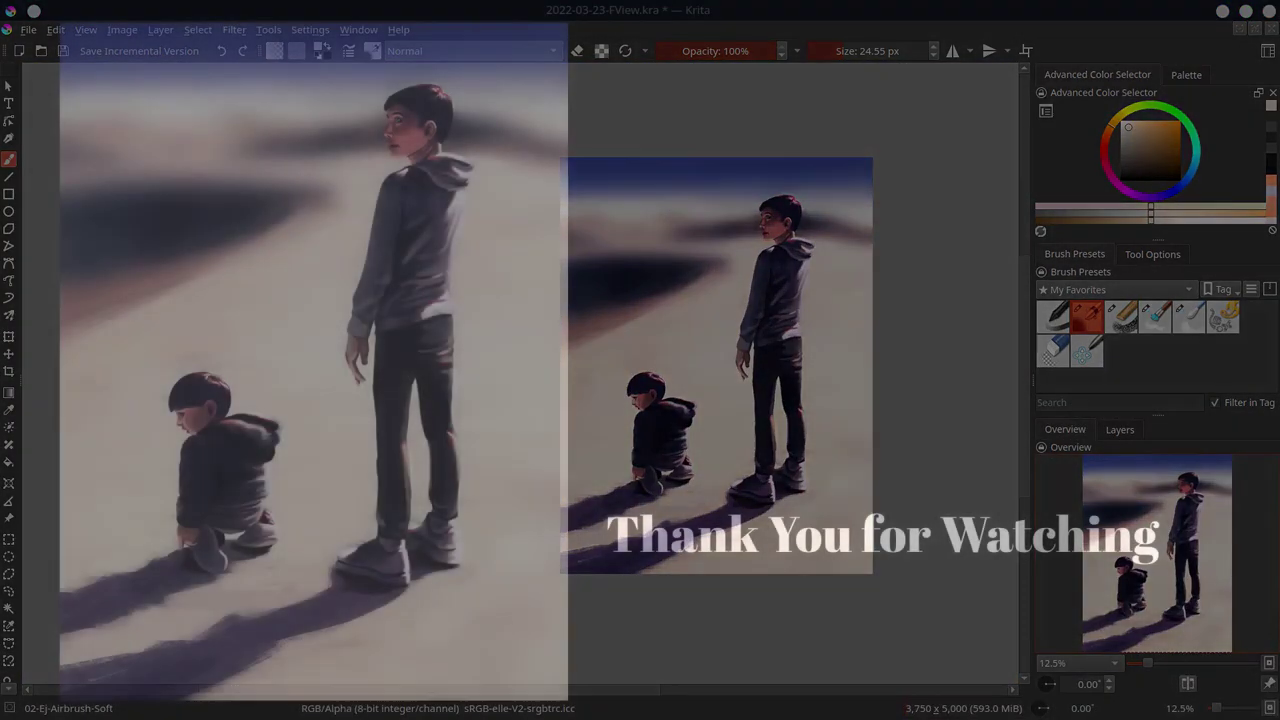